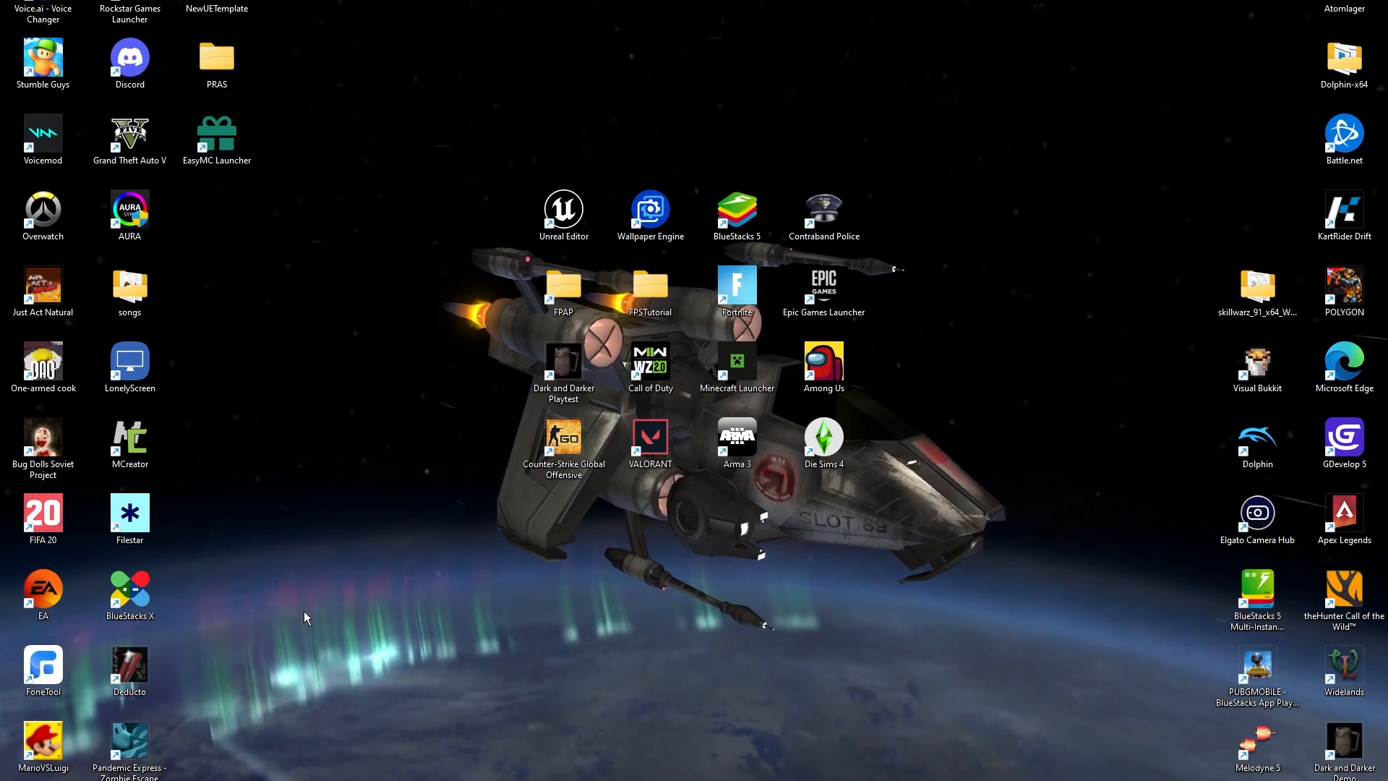
# Switch to the browser's Sketchfab page for the Katana model and inspect the sword from several angles.
pyautogui.moveTo(231, 780)
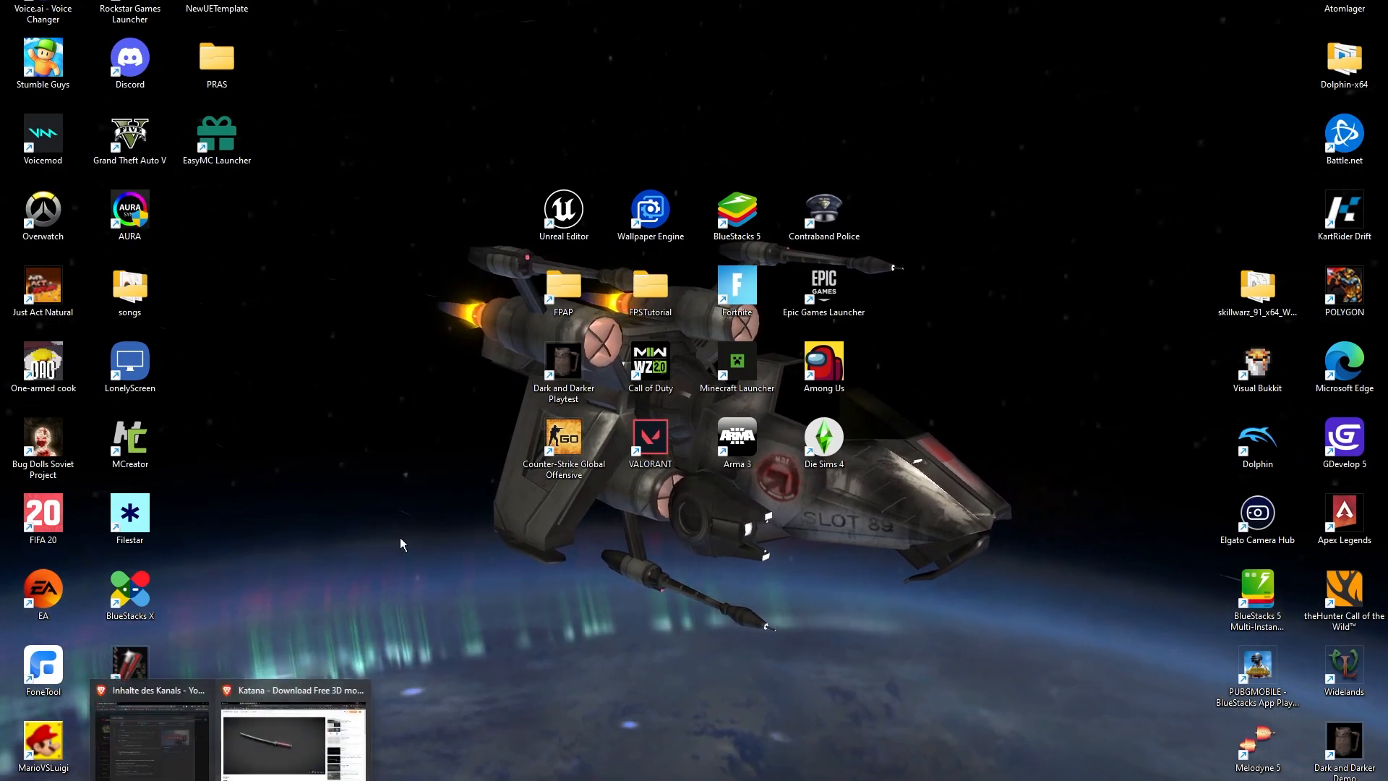
pyautogui.click(293, 731)
pyautogui.moveTo(599, 417)
pyautogui.mouseDown()
pyautogui.moveTo(506, 391)
pyautogui.moveTo(607, 403)
pyautogui.moveTo(729, 365)
pyautogui.moveTo(604, 400)
pyautogui.moveTo(532, 397)
pyautogui.mouseUp()
pyautogui.scroll(-2, 232, 697)
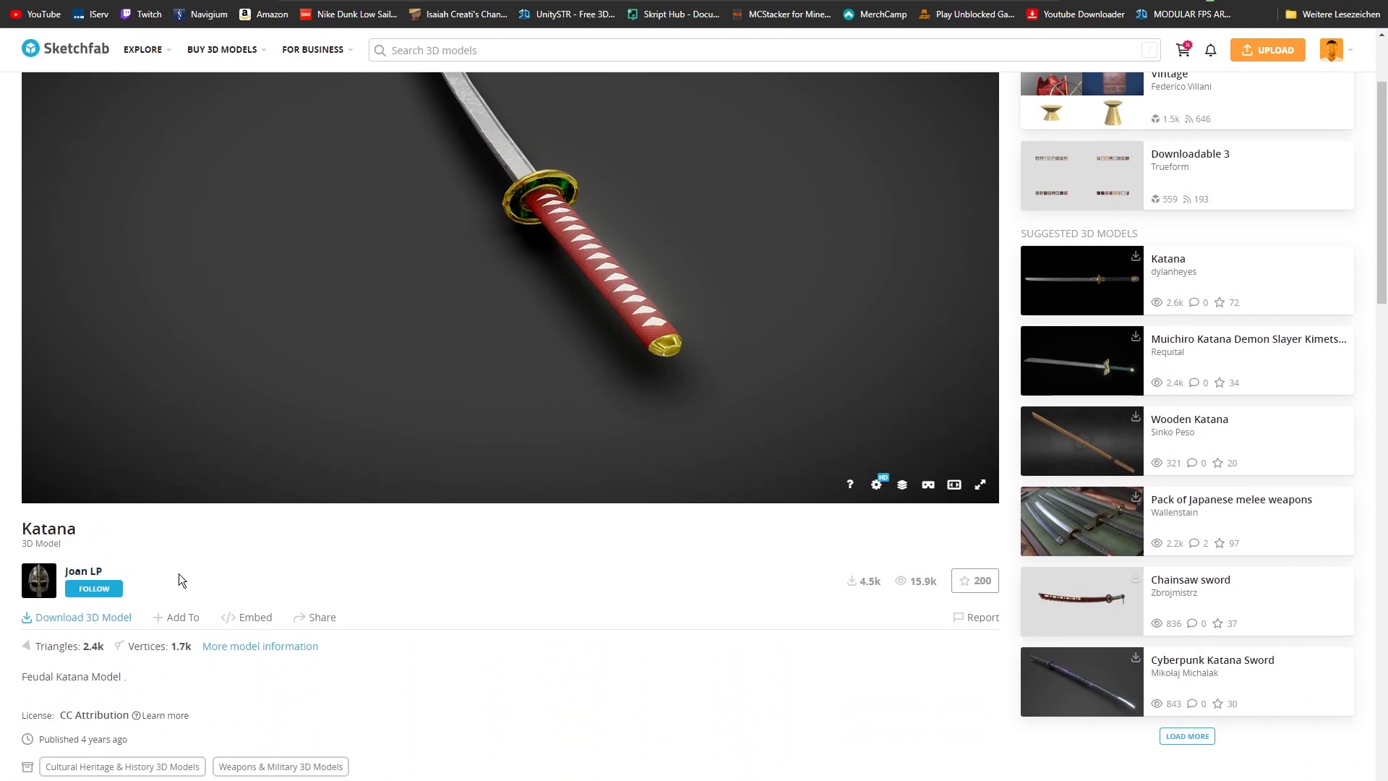
pyautogui.scroll(2, 426, 669)
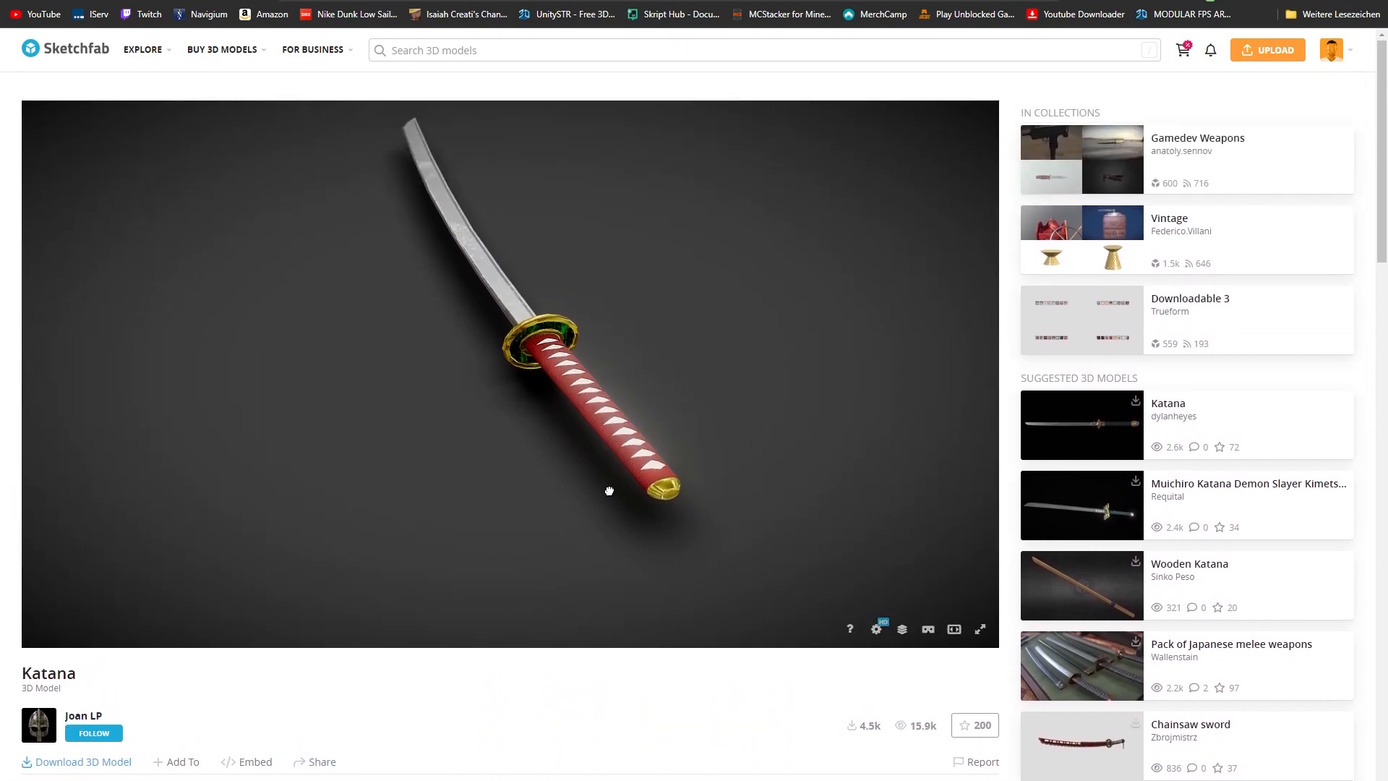
pyautogui.moveTo(611, 487); pyautogui.dragTo(449, 465)
# Download the Katana model in GLB format with the 2k texture size.
pyautogui.scroll(-4, 287, 684)
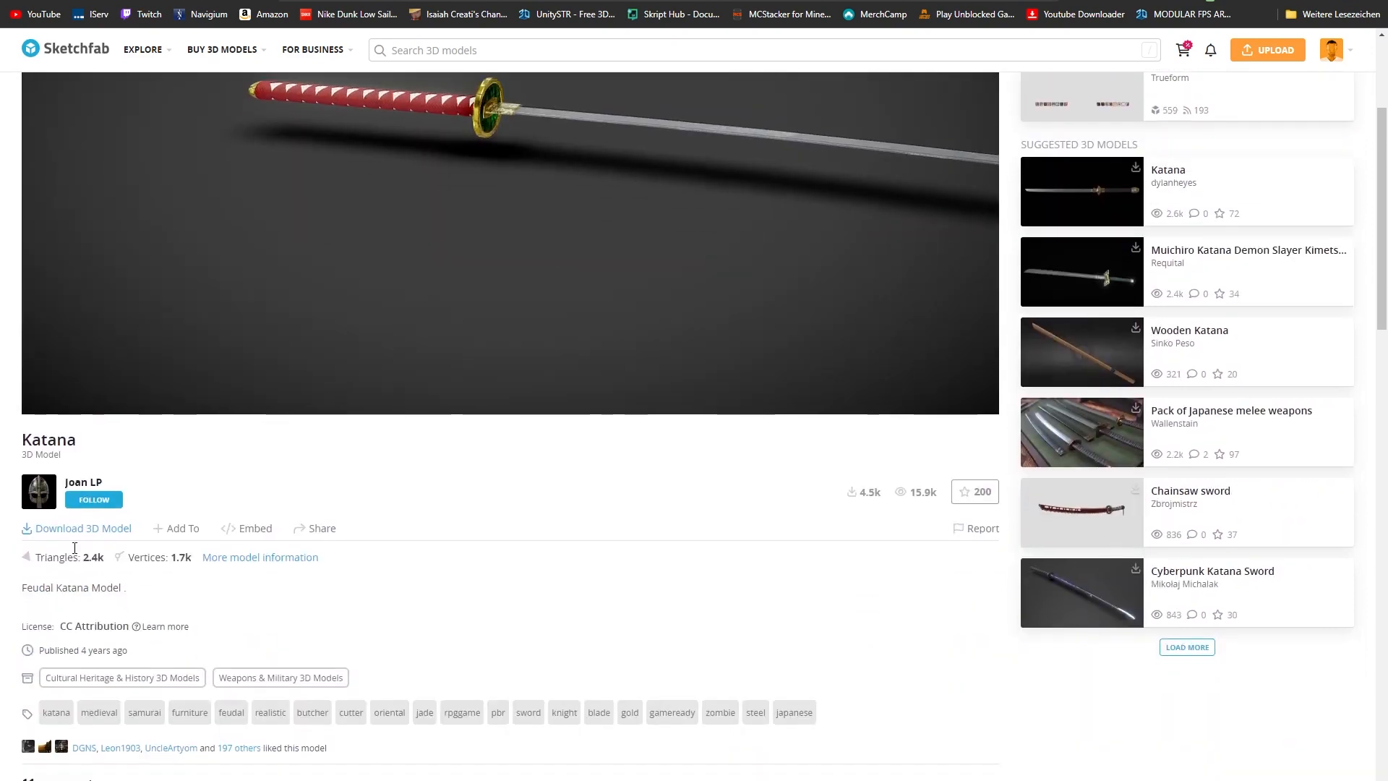
pyautogui.click(87, 477)
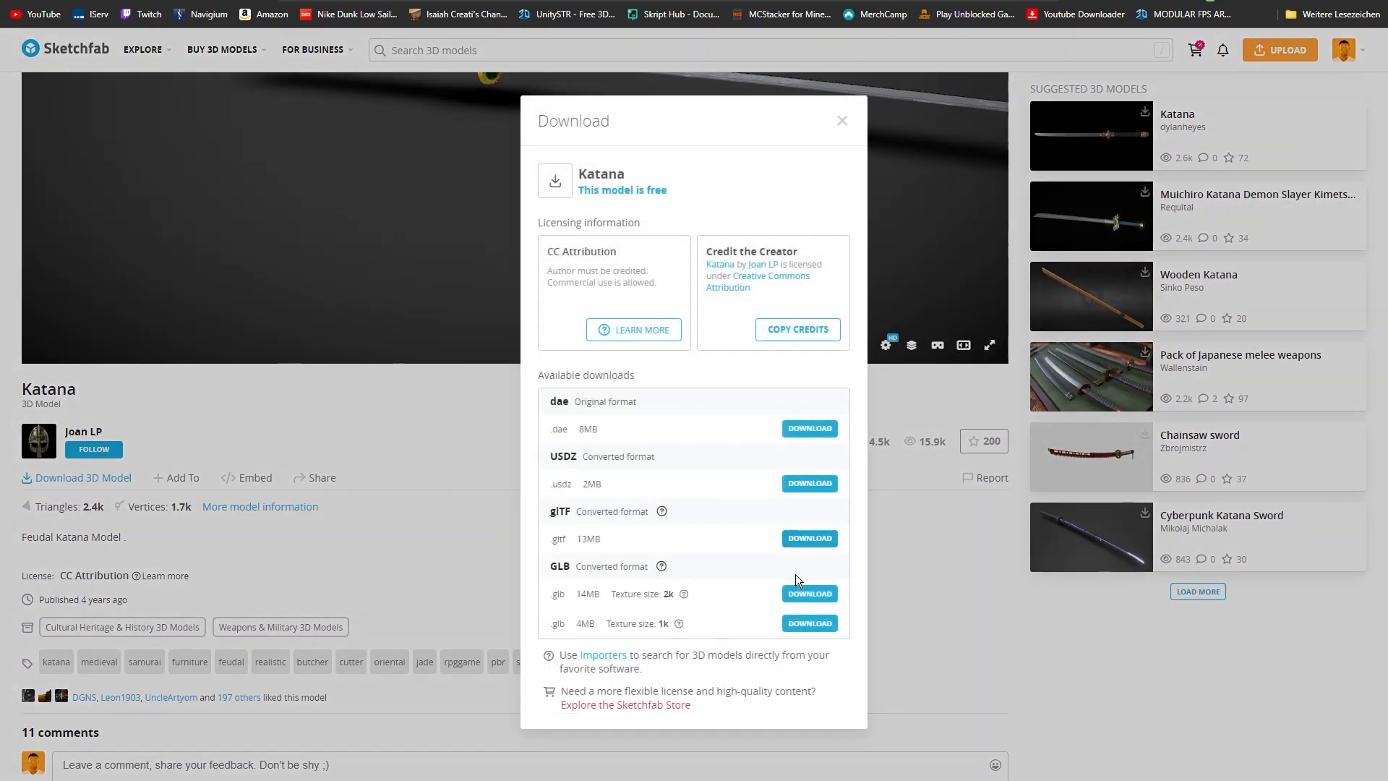
pyautogui.click(802, 595)
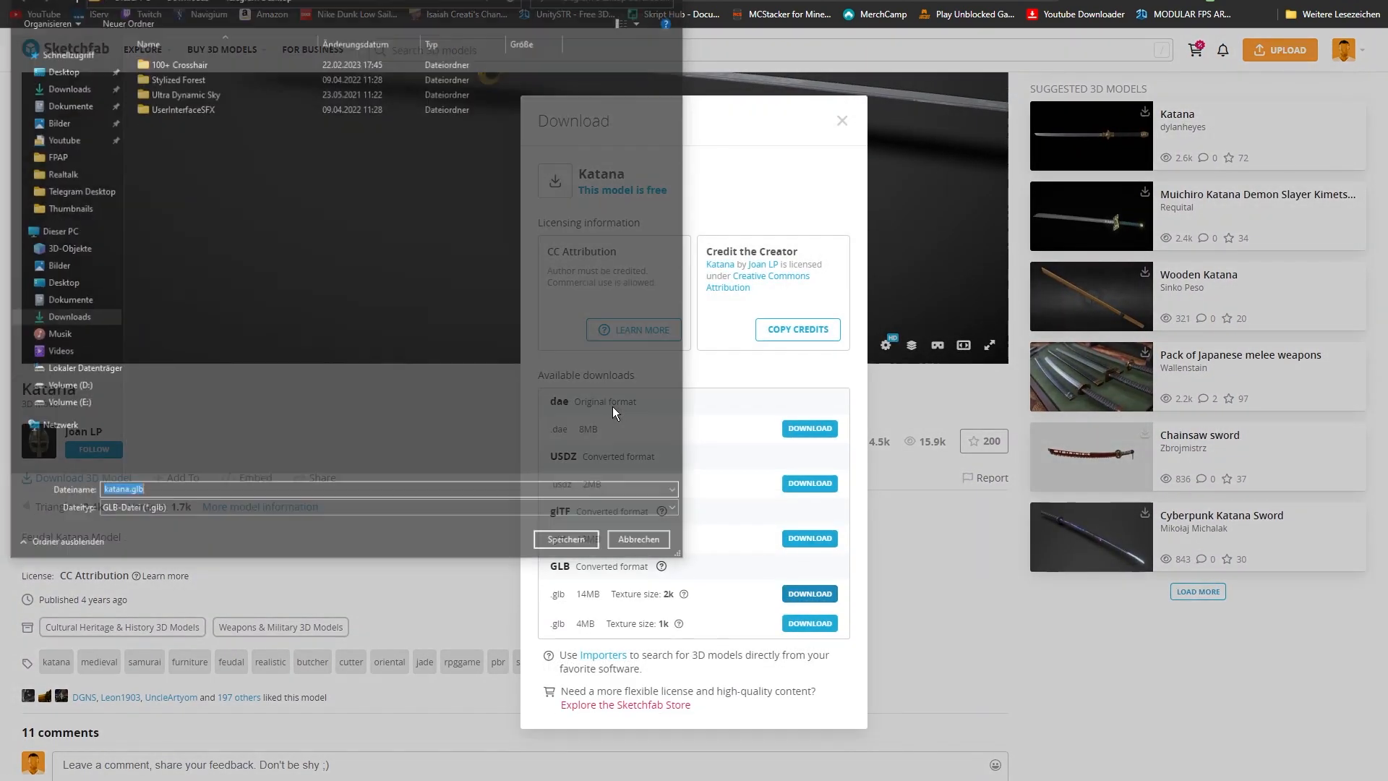
# Create a folder named FPMeele on the Desktop as the save location and open it.
pyautogui.click(59, 69)
pyautogui.rightClick(510, 366)
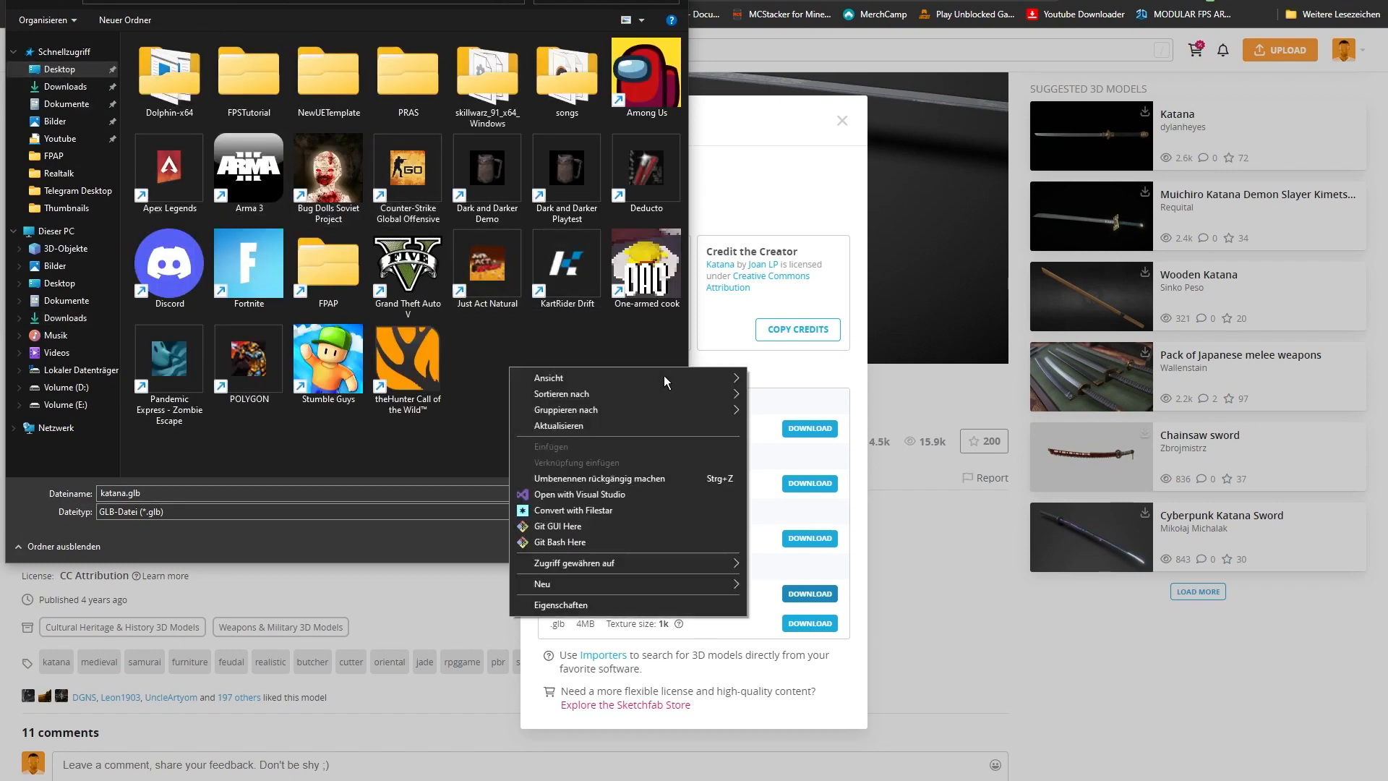
pyautogui.click(778, 584)
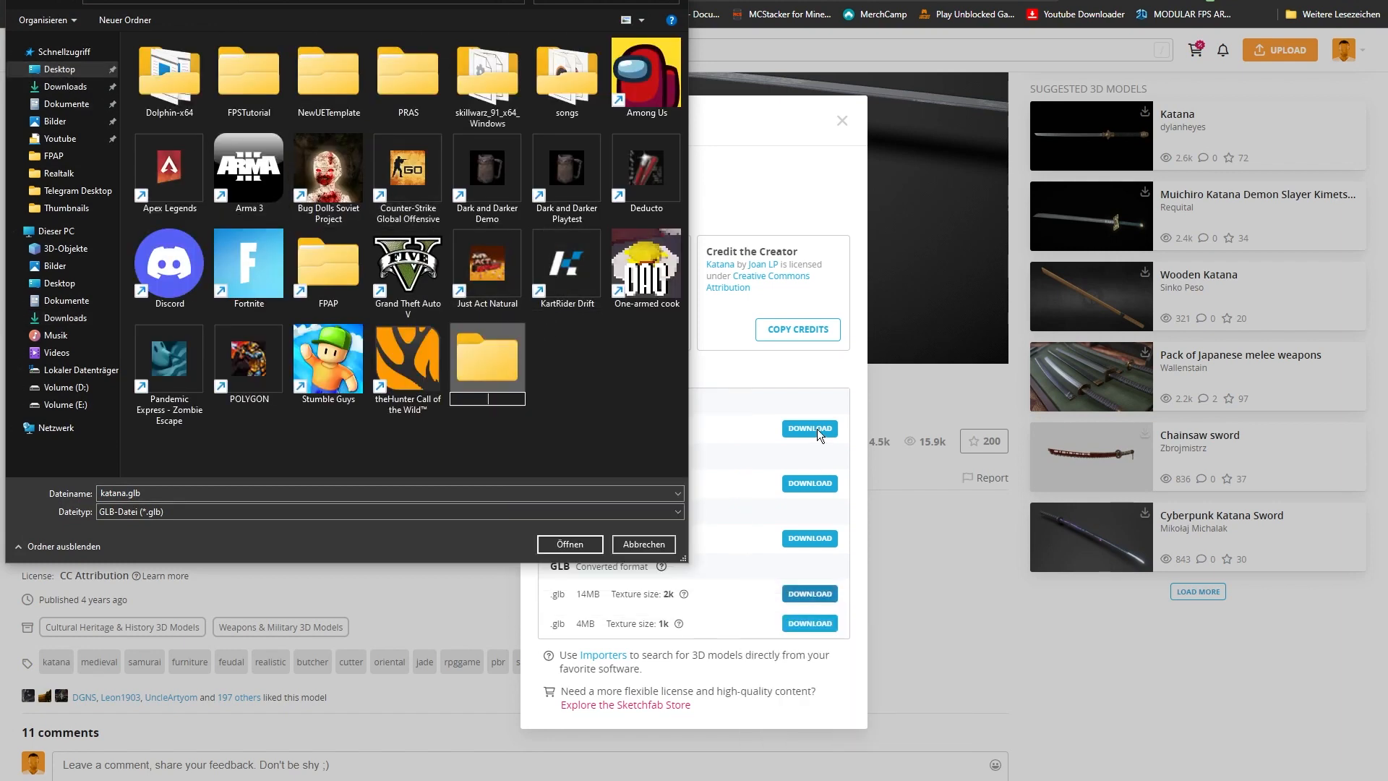
pyautogui.write('FPMe')
pyautogui.press('BackSpace')
pyautogui.write('eele')
pyautogui.click(523, 406)
pyautogui.doubleClick(512, 400)
# Create a subfolder named FP Anims inside the FPMeele folder.
pyautogui.rightClick(292, 188)
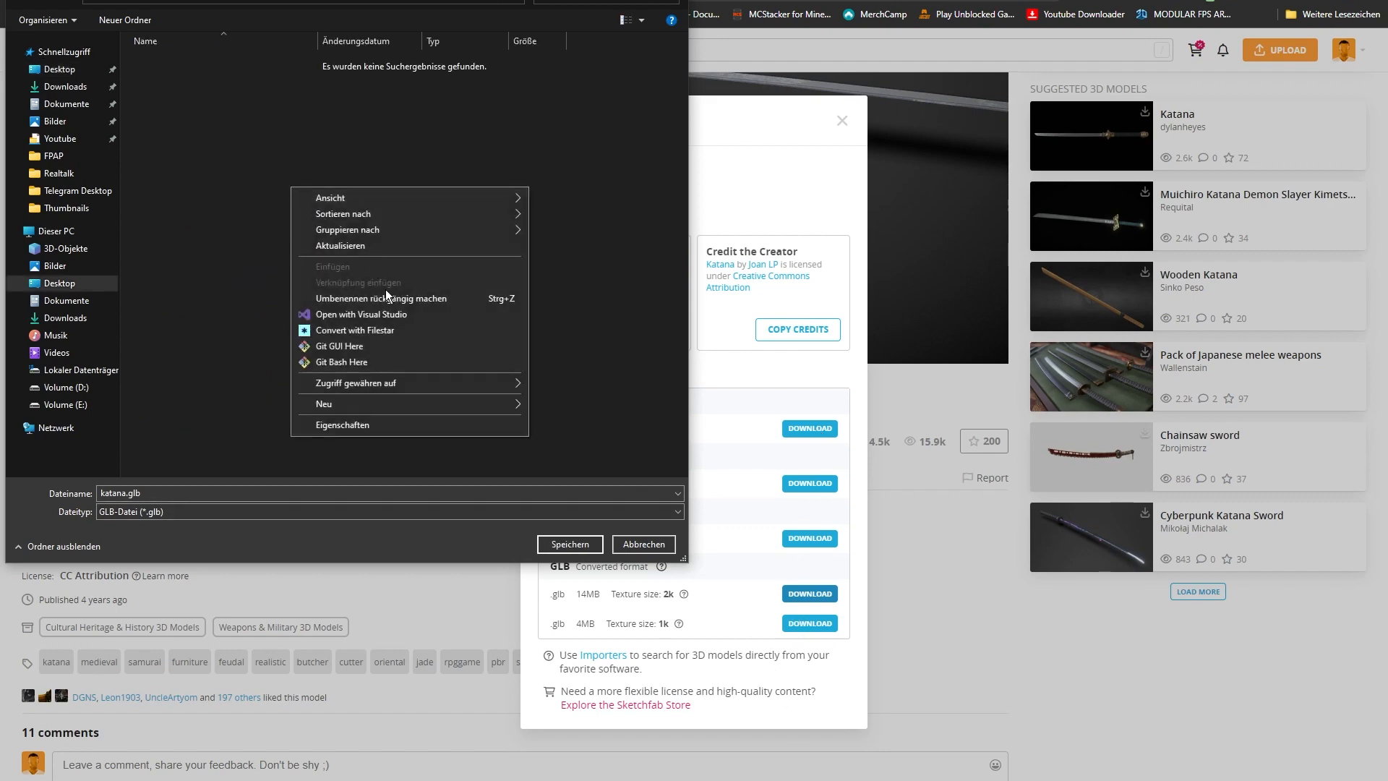
pyautogui.click(423, 422)
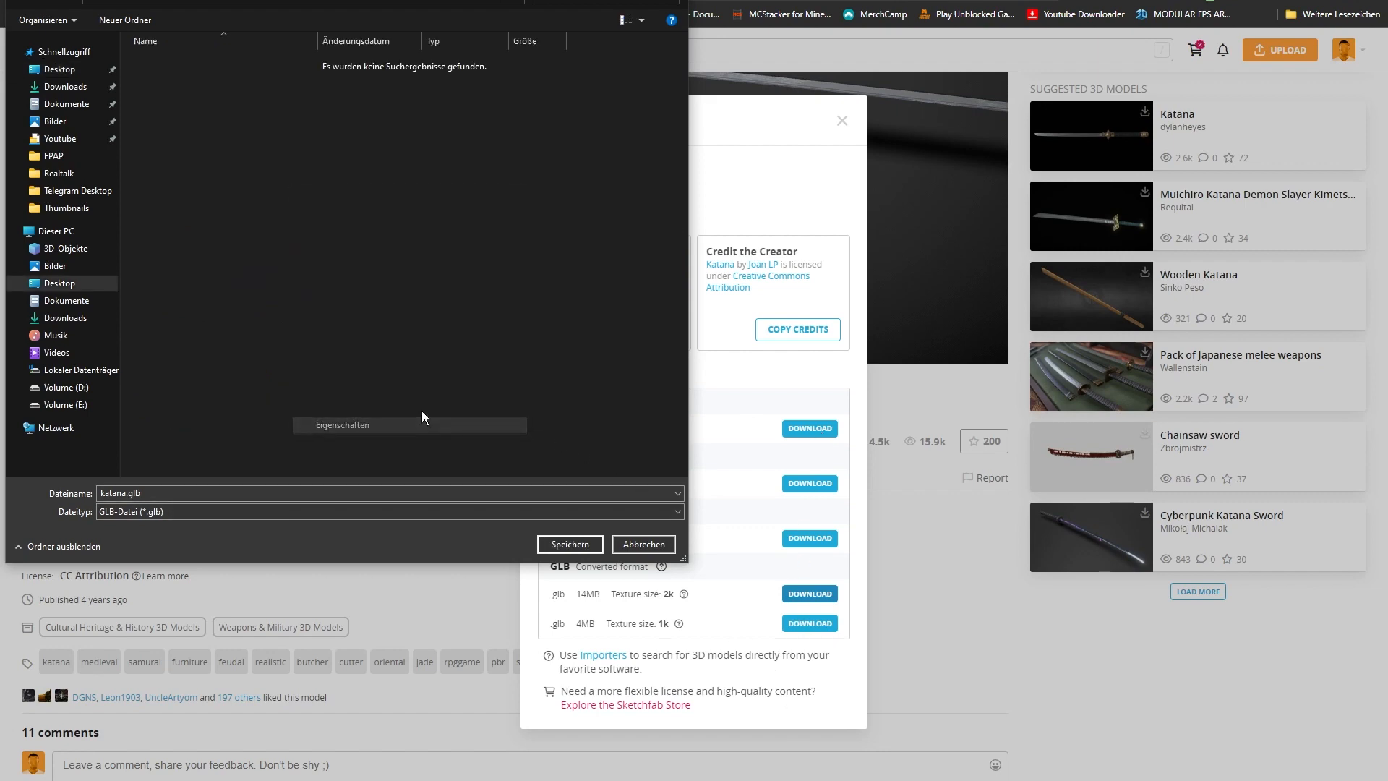
pyautogui.rightClick(292, 225)
pyautogui.moveTo(393, 428)
pyautogui.click(559, 431)
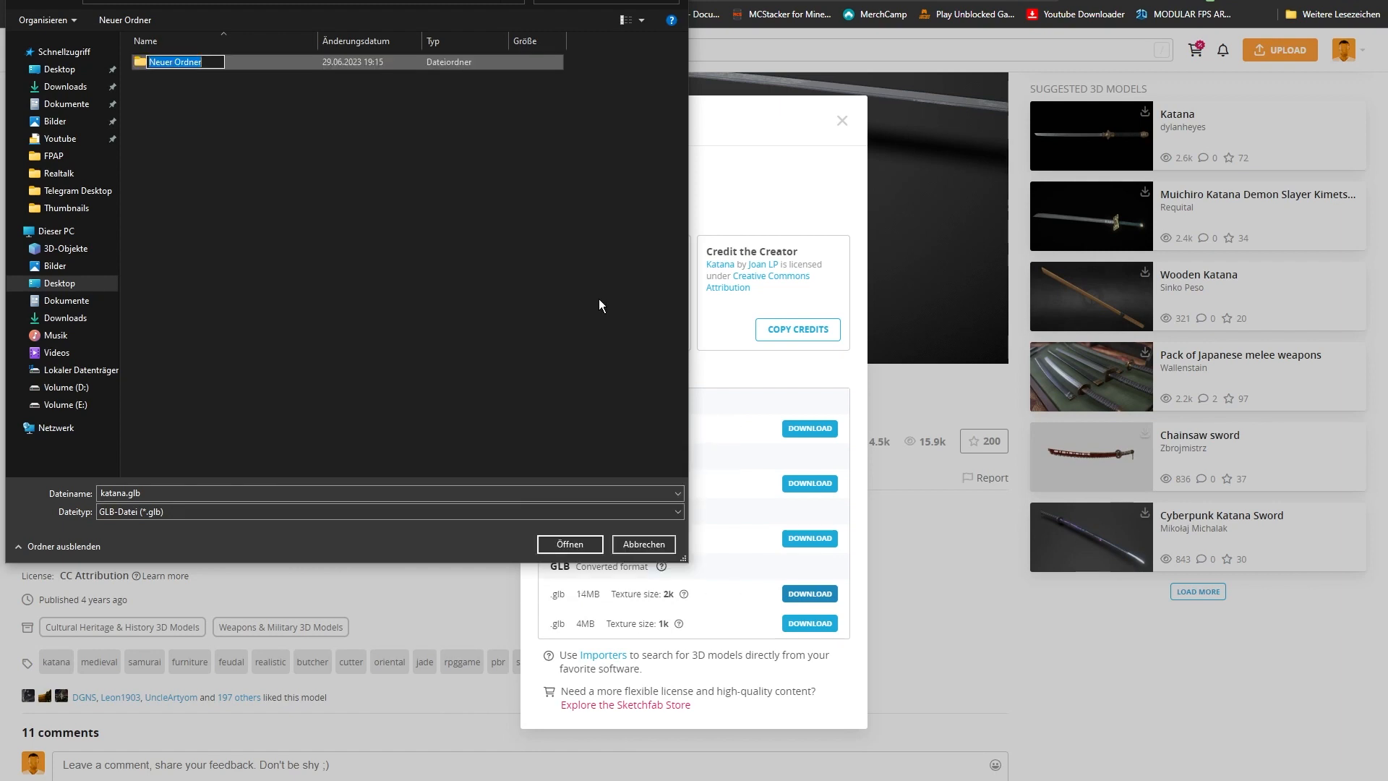
pyautogui.press('BackSpace')
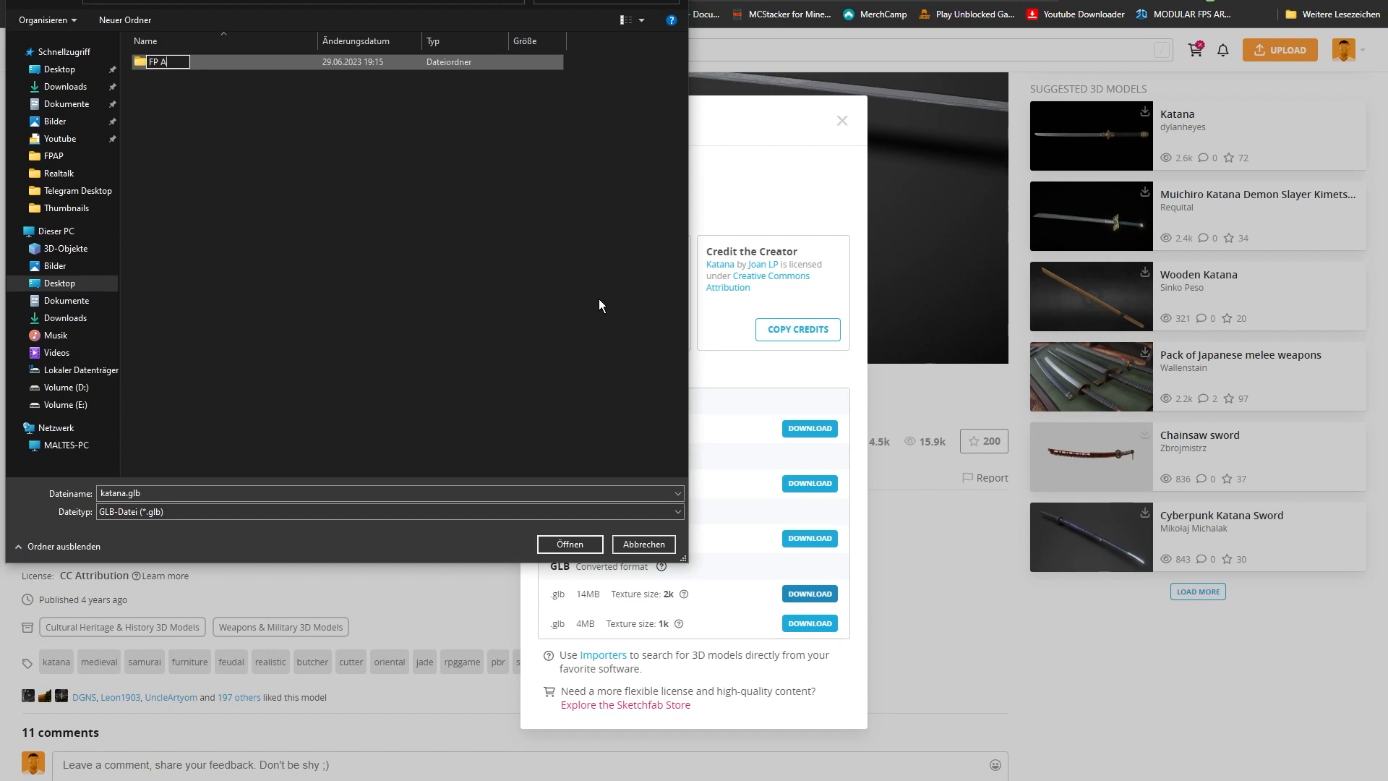
pyautogui.write('FP Anims')
pyautogui.press('Return')
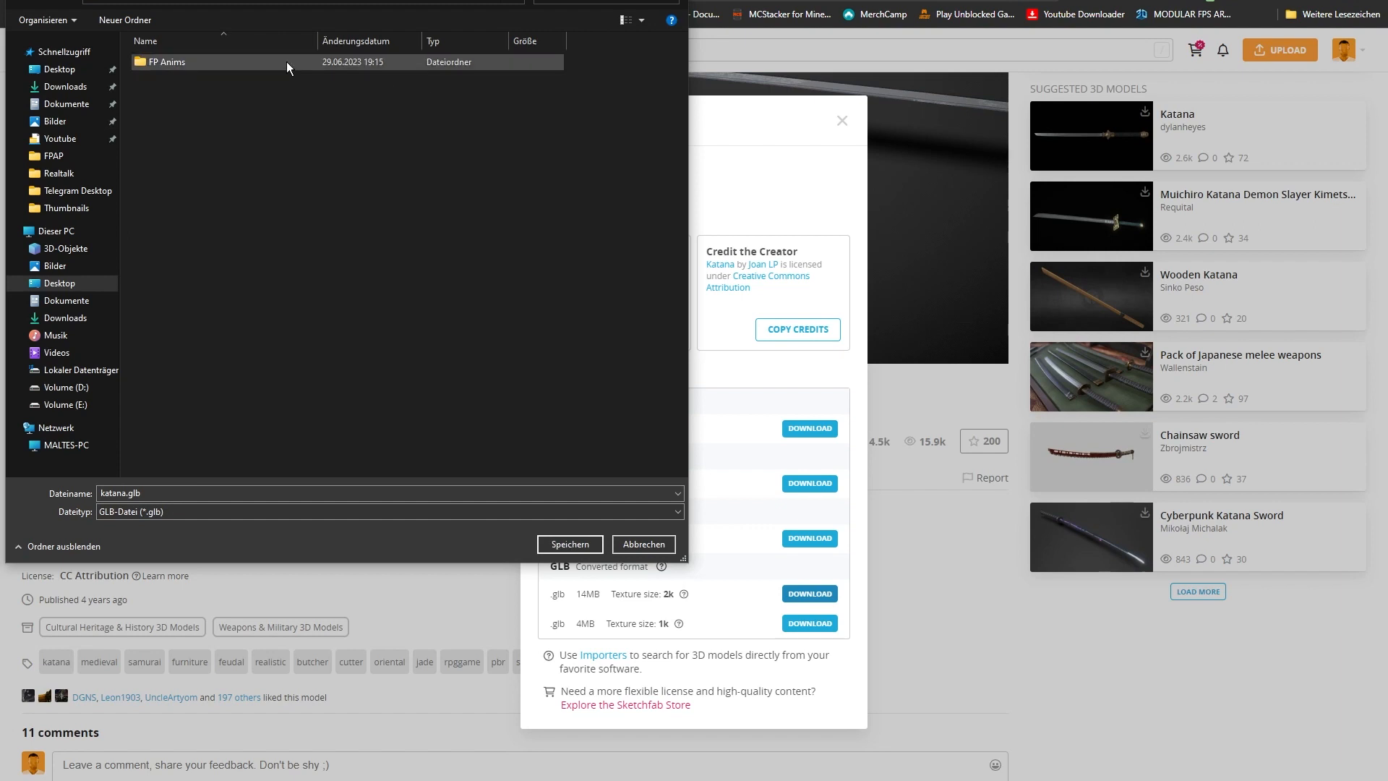
# Create a subfolder named Katana inside the FP Anims folder.
pyautogui.rightClick(270, 109)
pyautogui.moveTo(376, 327)
pyautogui.click(545, 322)
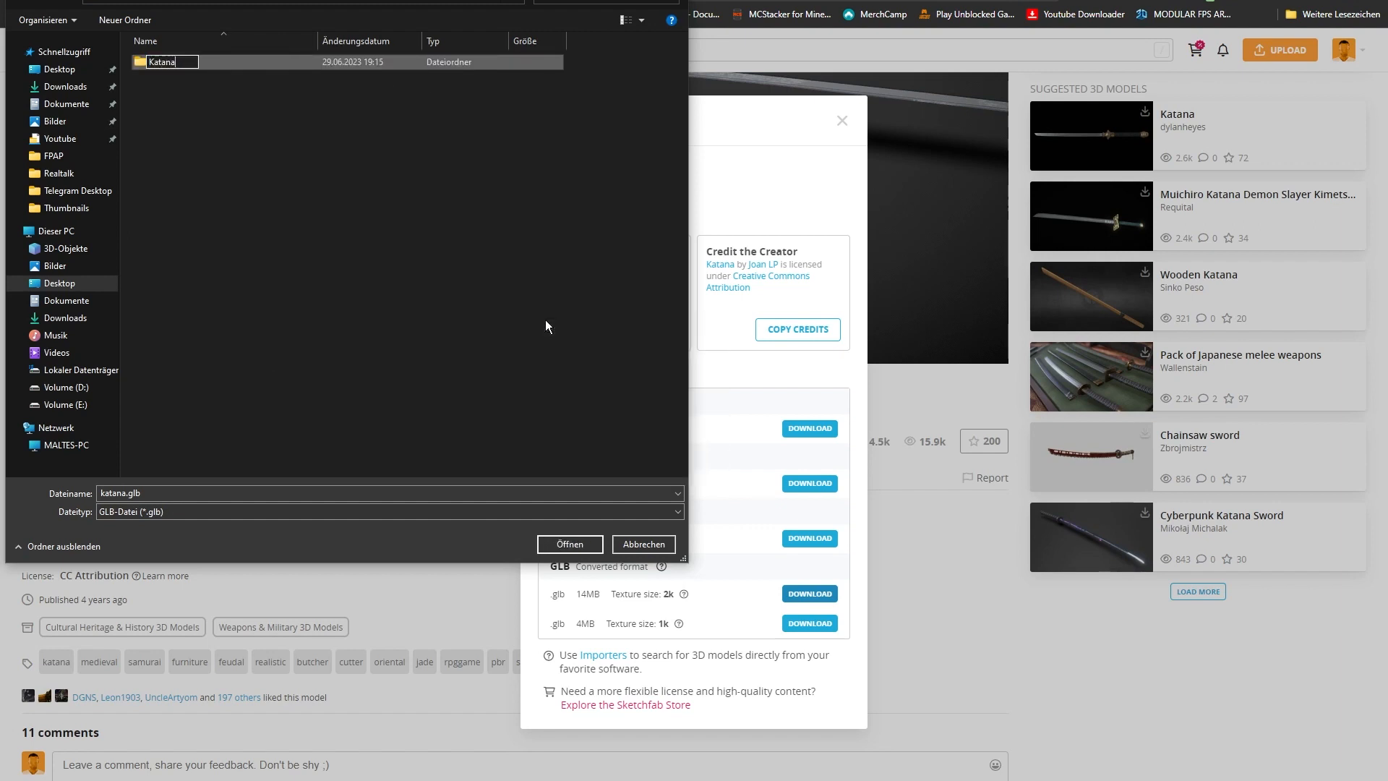
pyautogui.press('Return')
# Create a Mesh subfolder inside the Katana folder and save katana.glb in it.
pyautogui.rightClick(269, 130)
pyautogui.moveTo(350, 346)
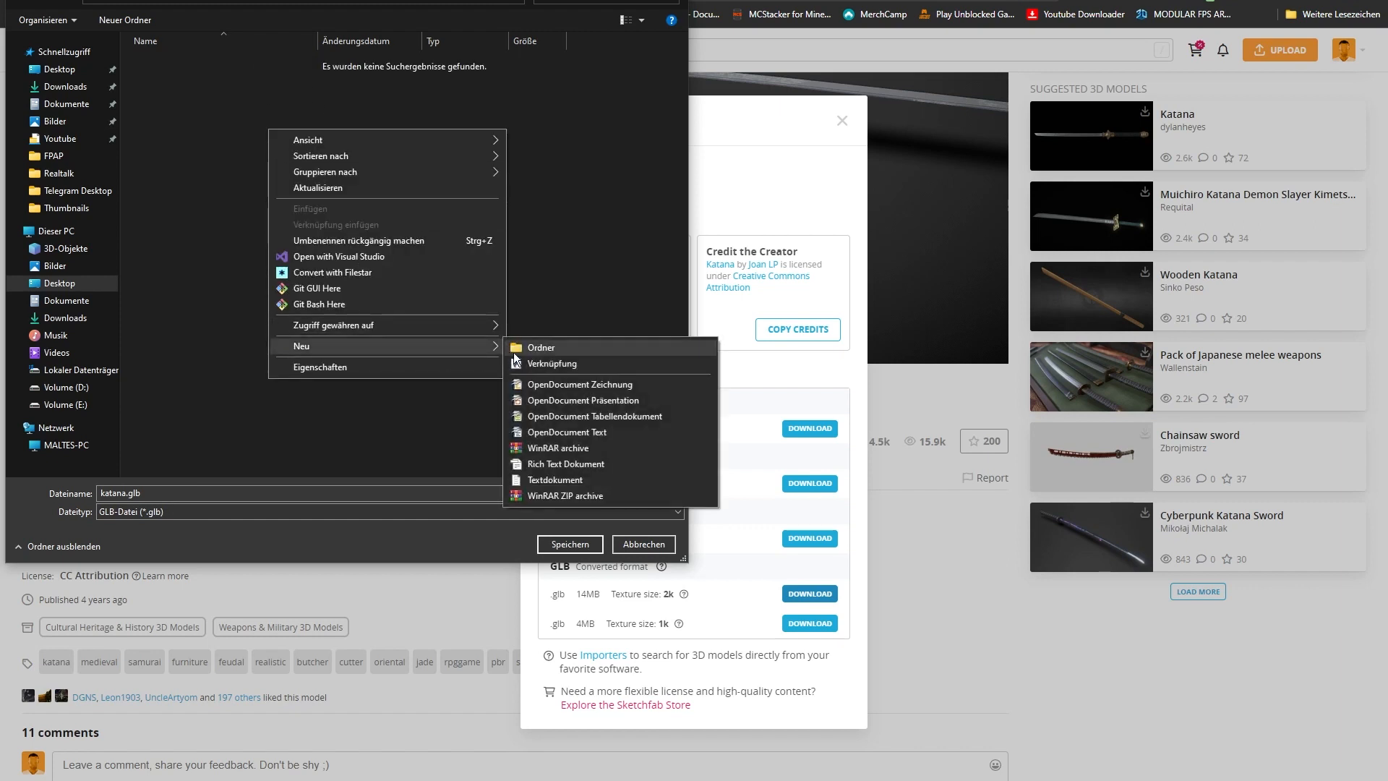
pyautogui.click(543, 348)
pyautogui.write('Mesh')
pyautogui.press('Return')
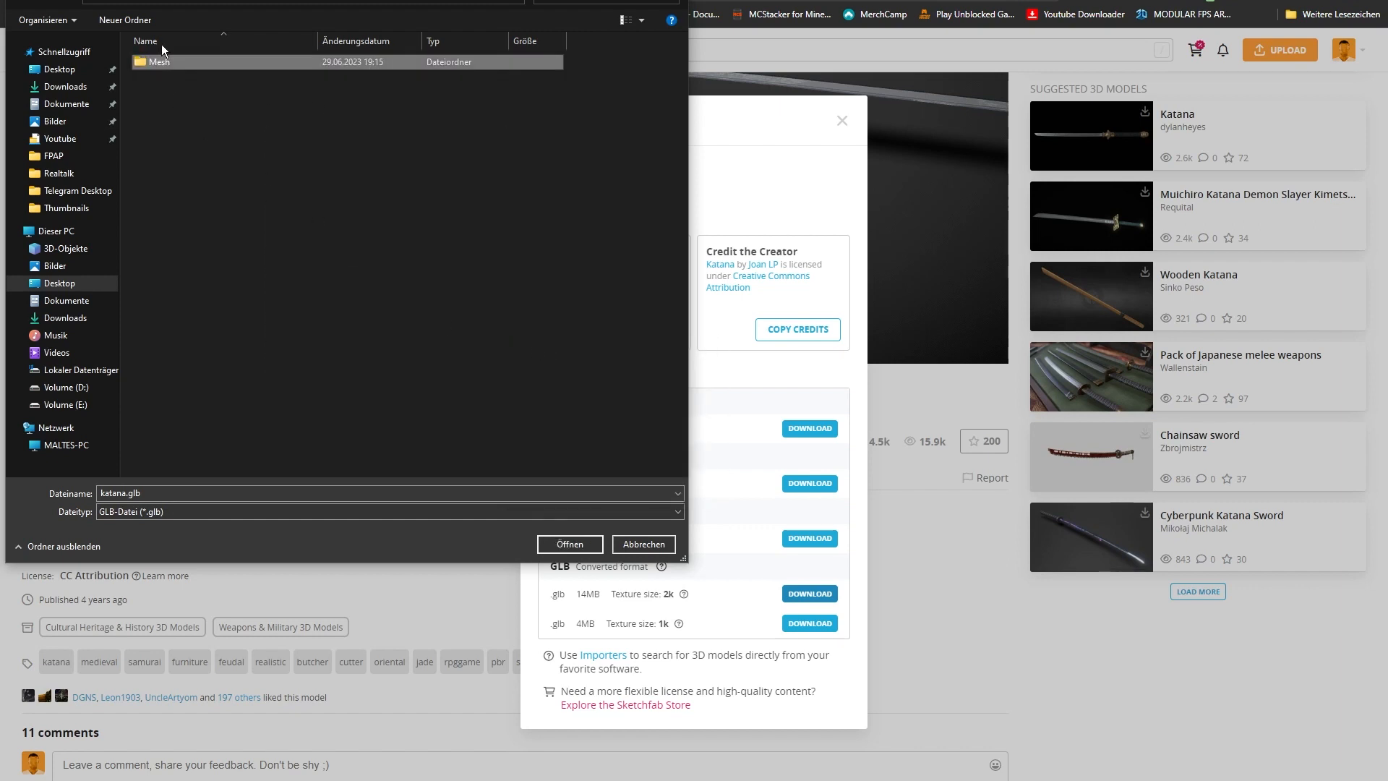
pyautogui.click(583, 544)
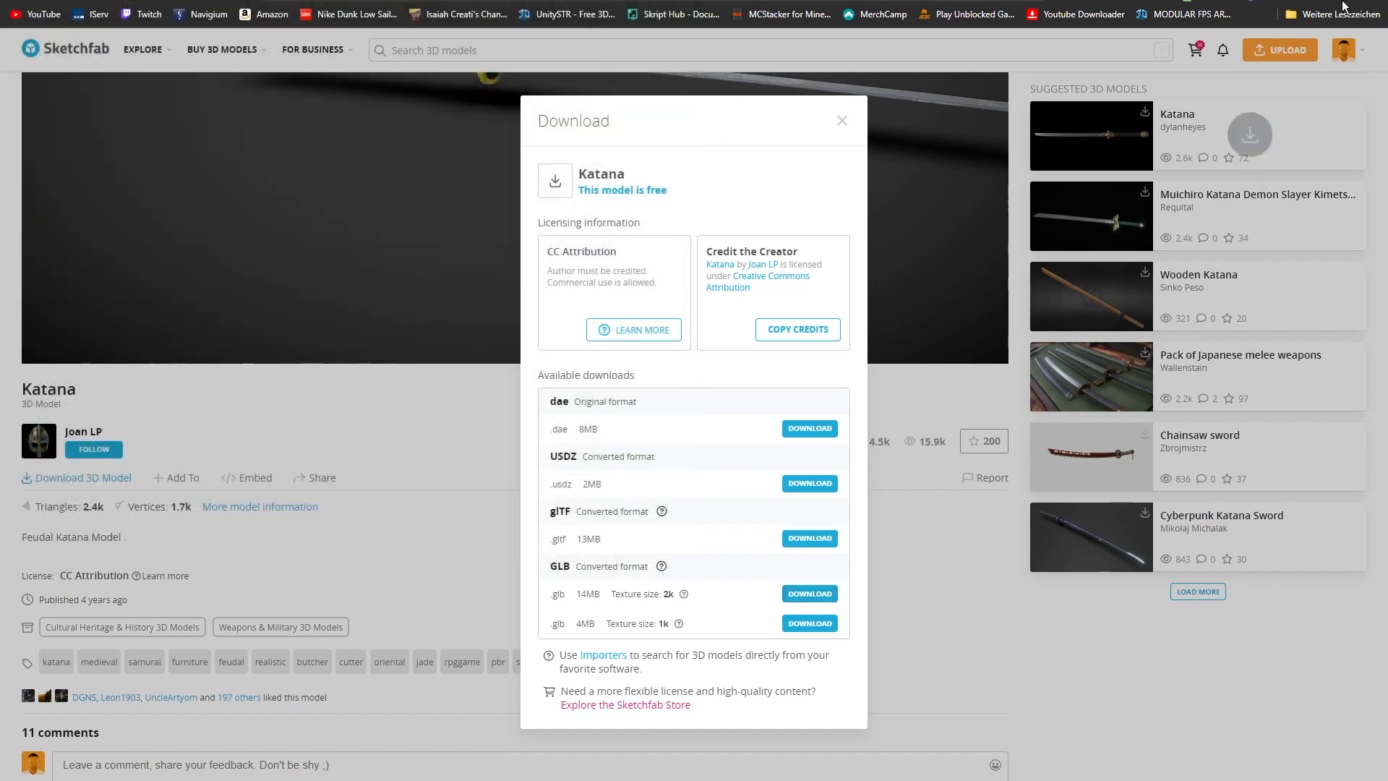
# Return to the desktop and browse through FPMeele, FP Anims and Katana to the Mesh folder holding the downloaded model.
pyautogui.click(1287, 1)
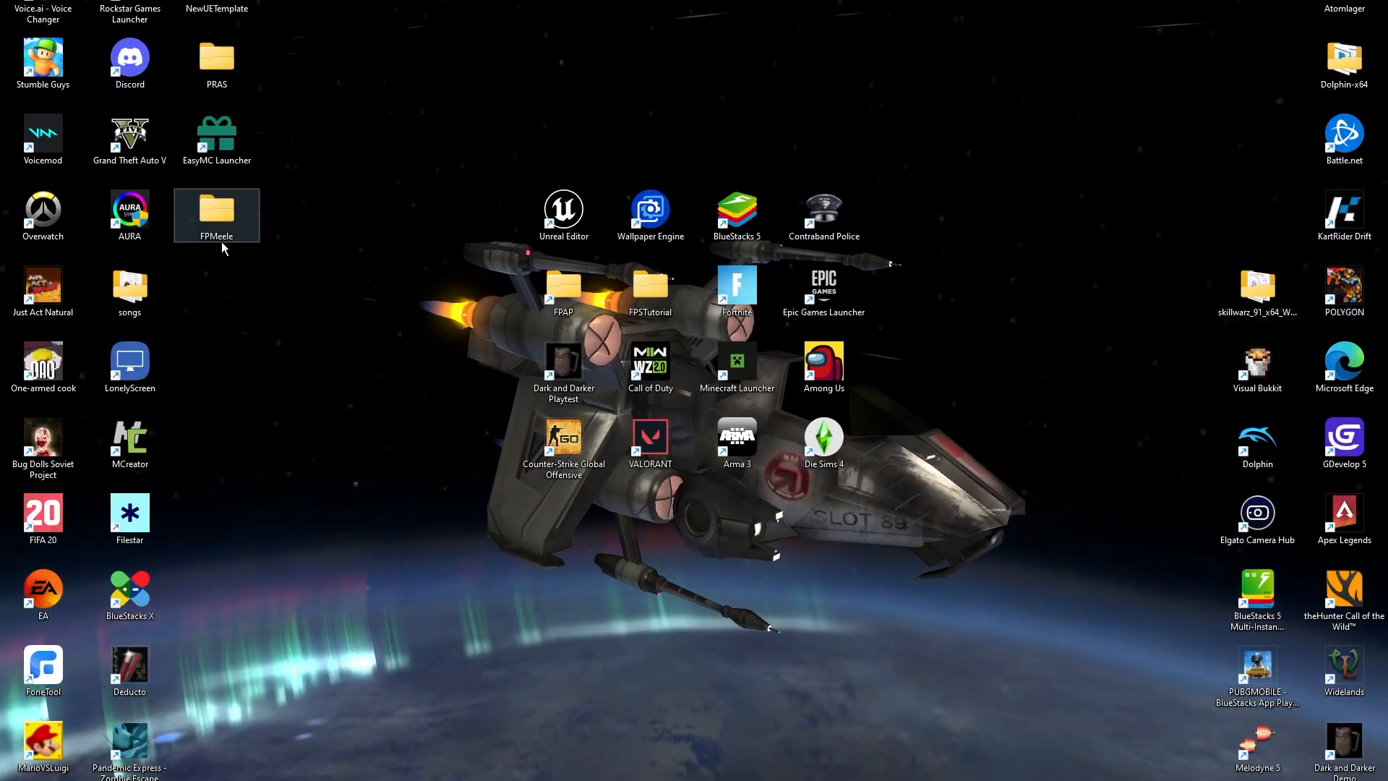
pyautogui.doubleClick(255, 199)
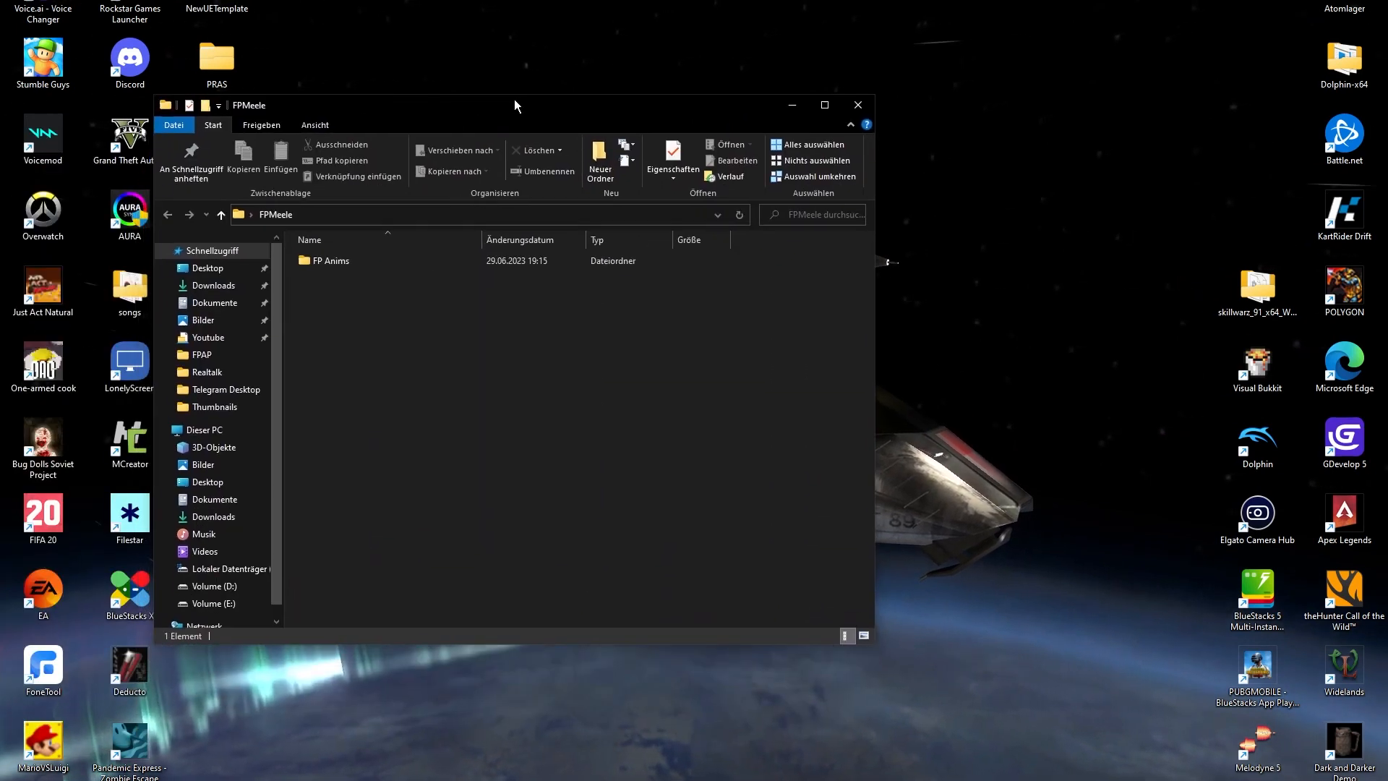
pyautogui.moveTo(901, 215); pyautogui.dragTo(811, 214)
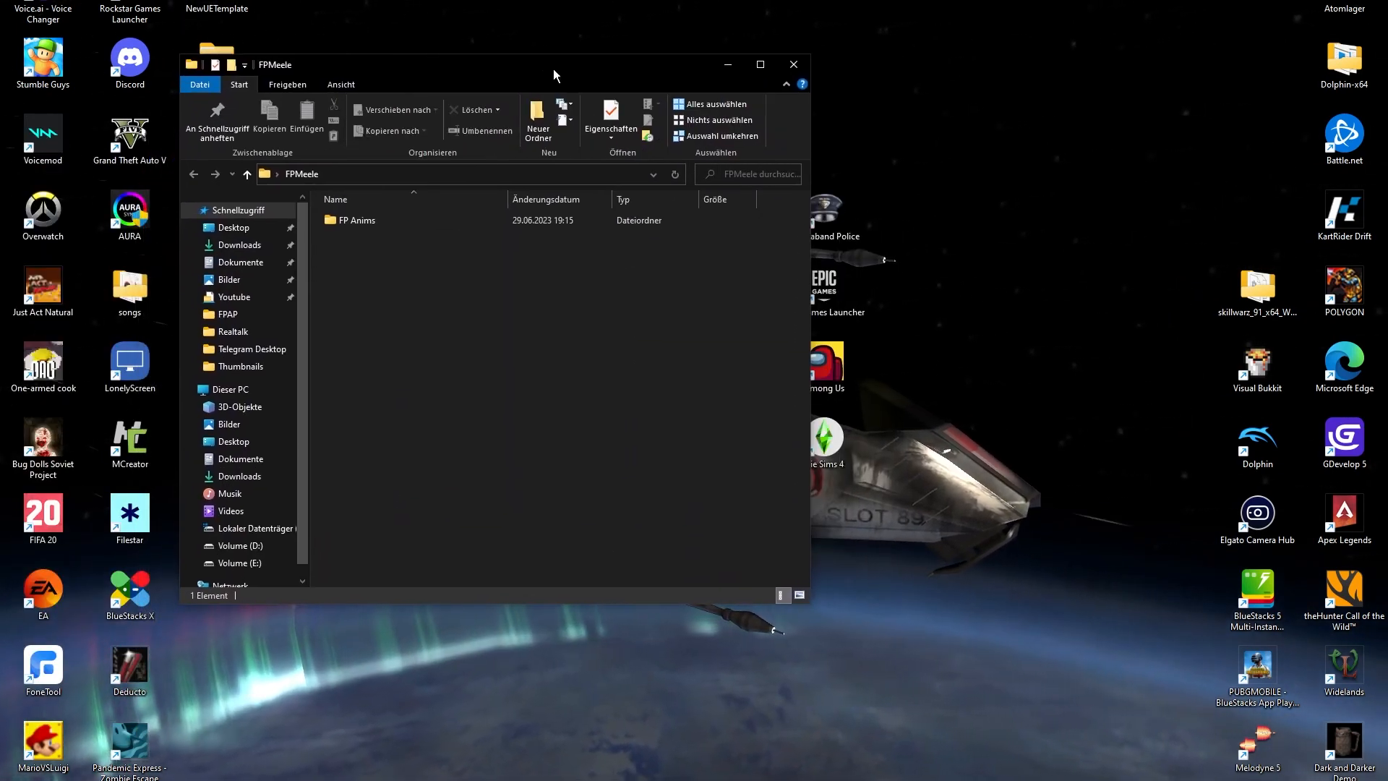
pyautogui.moveTo(553, 70); pyautogui.dragTo(664, 66)
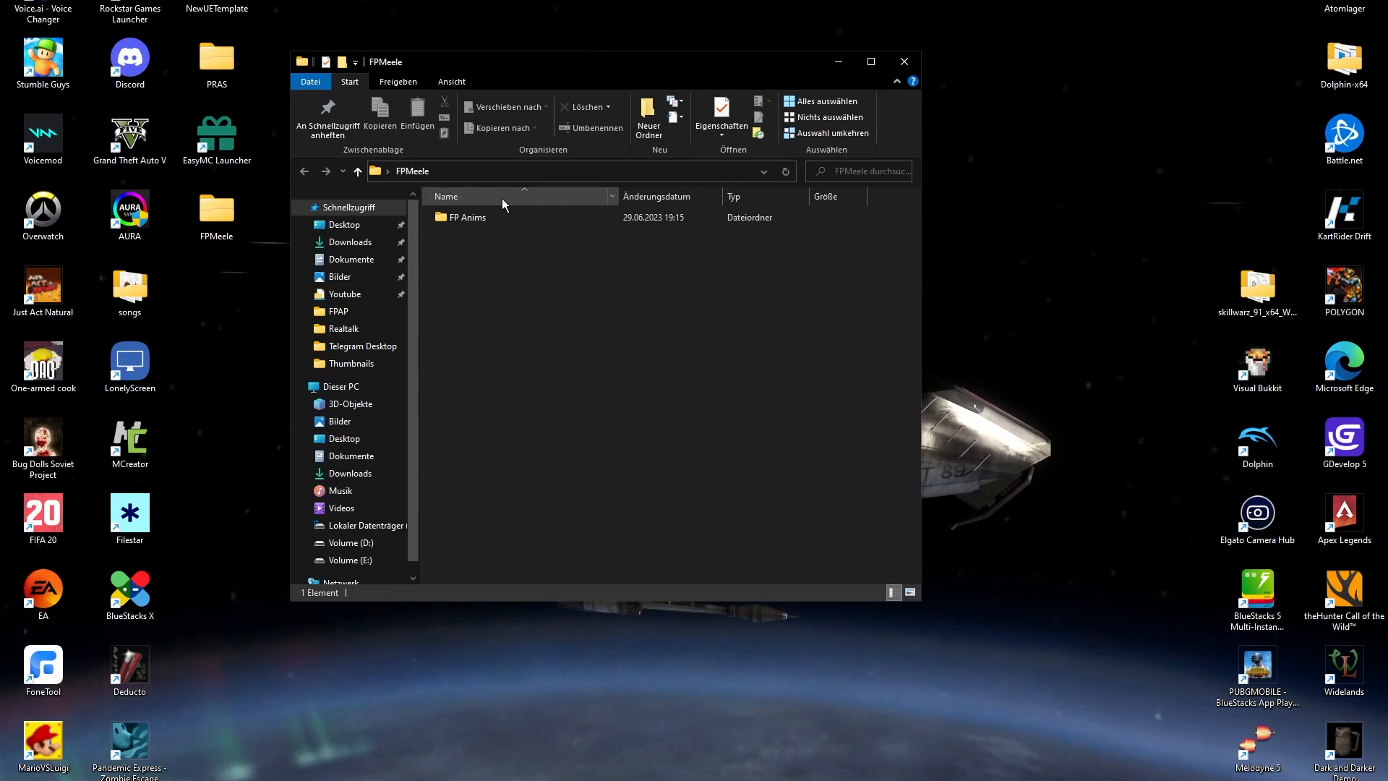
pyautogui.doubleClick(494, 217)
pyautogui.doubleClick(493, 217)
pyautogui.doubleClick(493, 216)
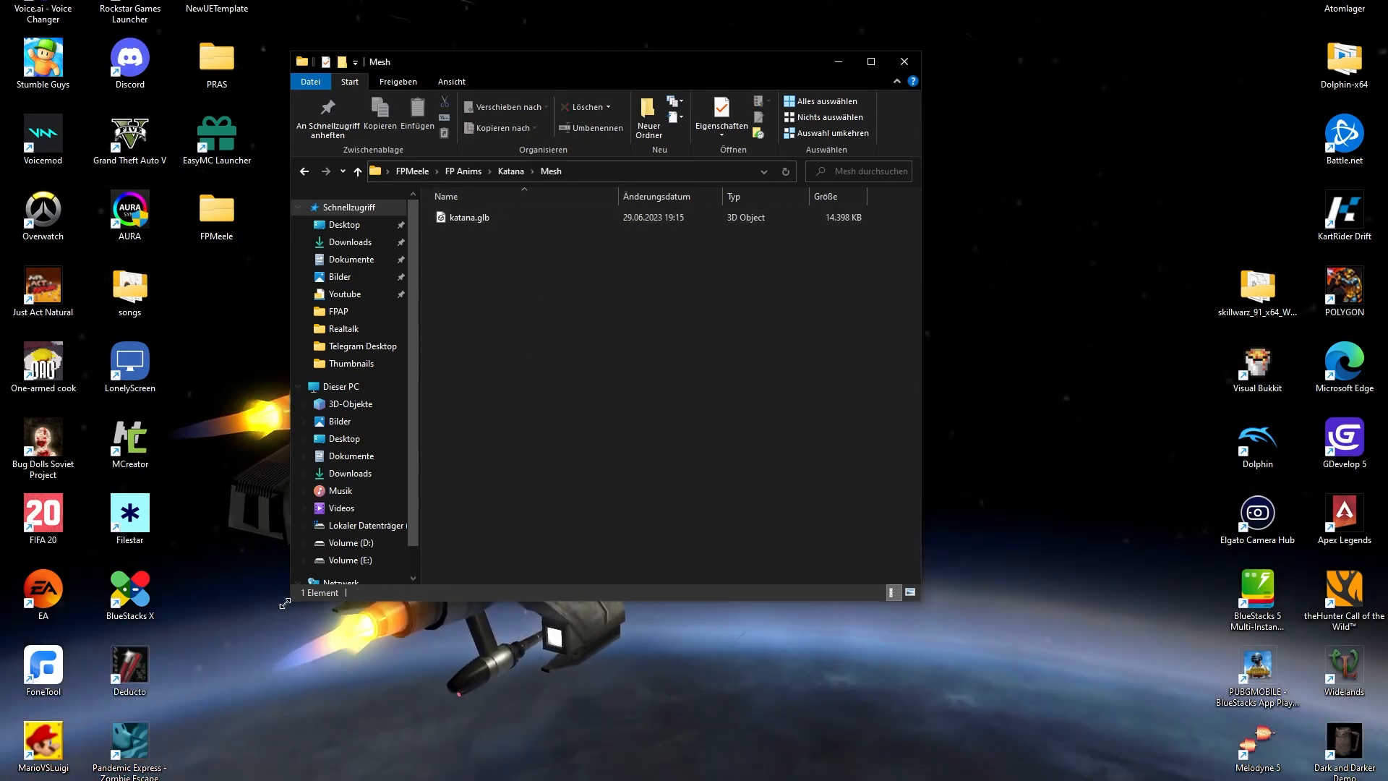
# Launch Blender, dismiss the splash screen and delete all default objects from the scene.
pyautogui.press('super')
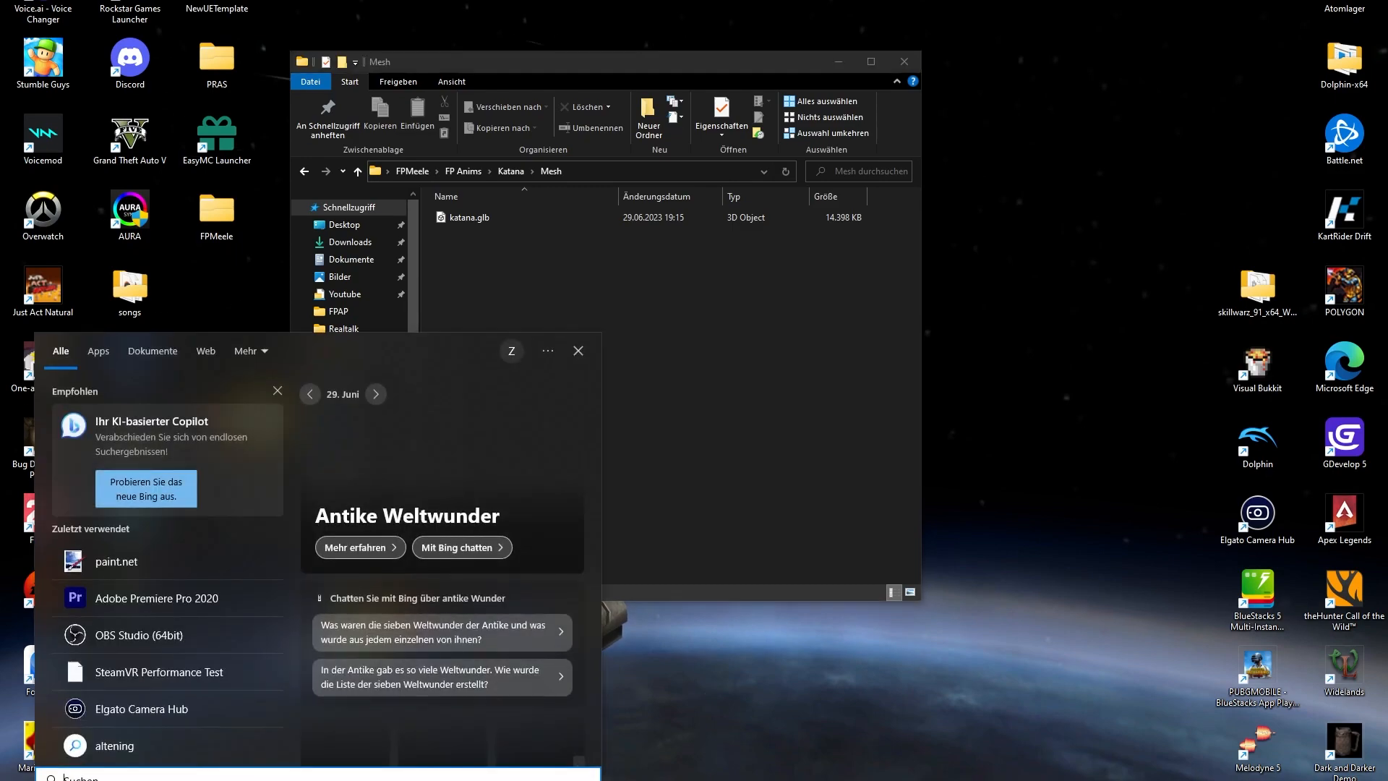
pyautogui.write('blen')
pyautogui.press('Return')
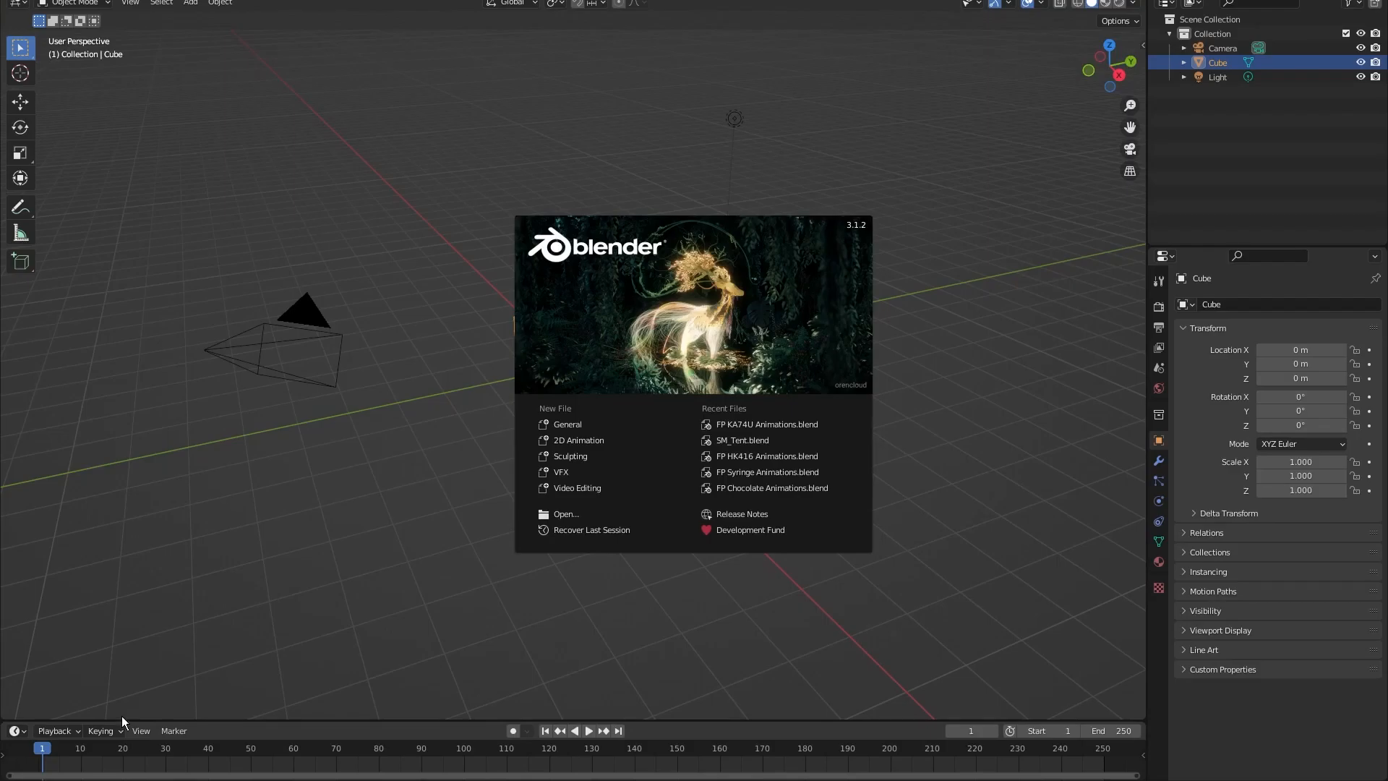
pyautogui.click(211, 601)
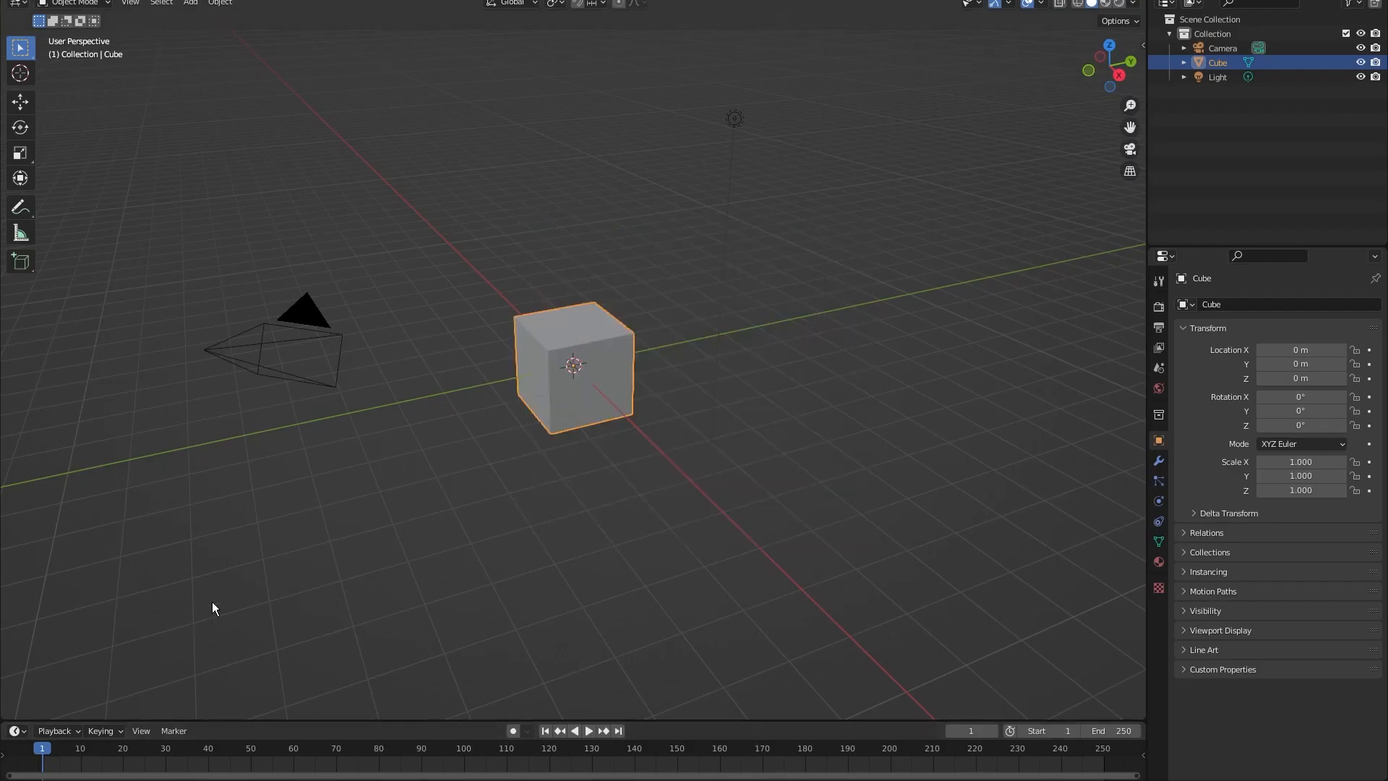
pyautogui.press('a')
pyautogui.press('Delete')
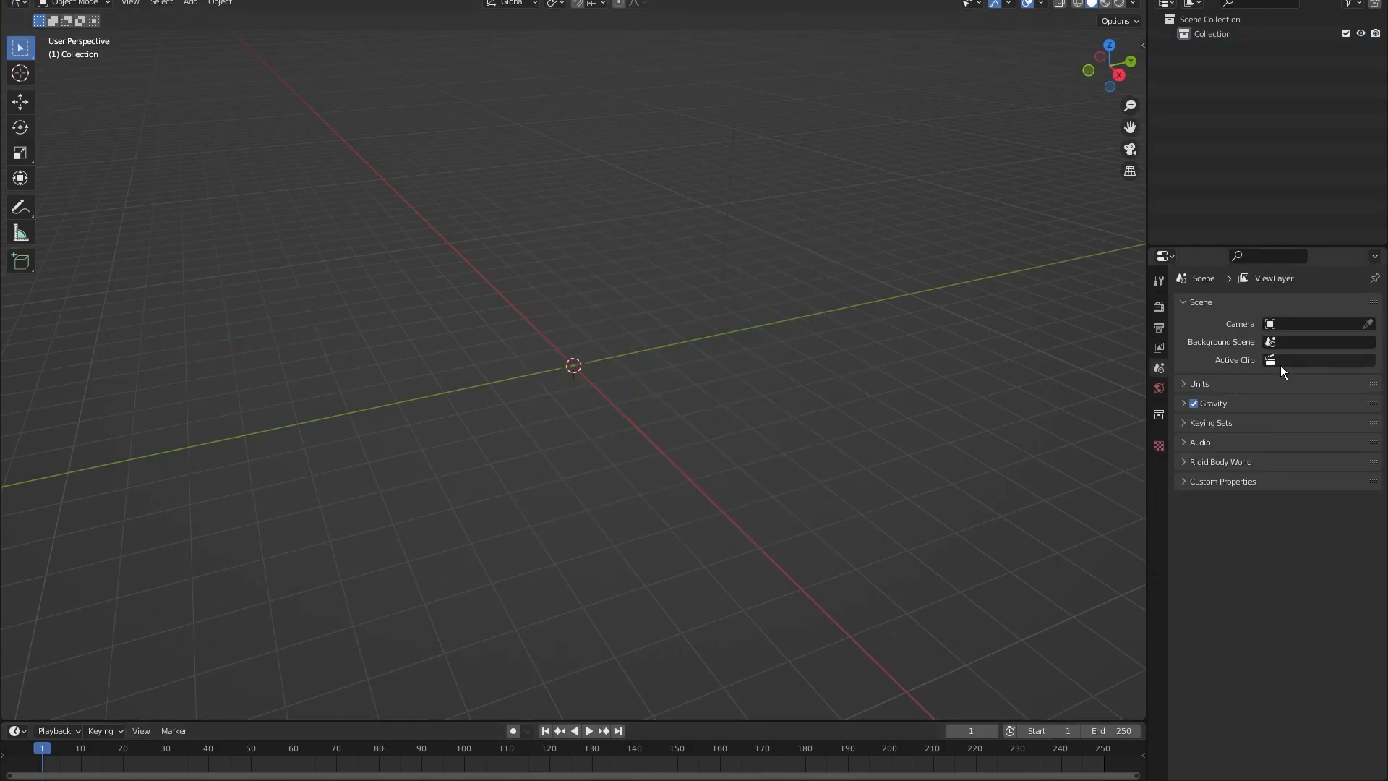
# Set the scene's unit scale to 0.01 and enable Separate Units.
pyautogui.moveTo(700, 266); pyautogui.dragTo(851, 261, button='middle')
pyautogui.click(1251, 384)
pyautogui.click(1364, 424)
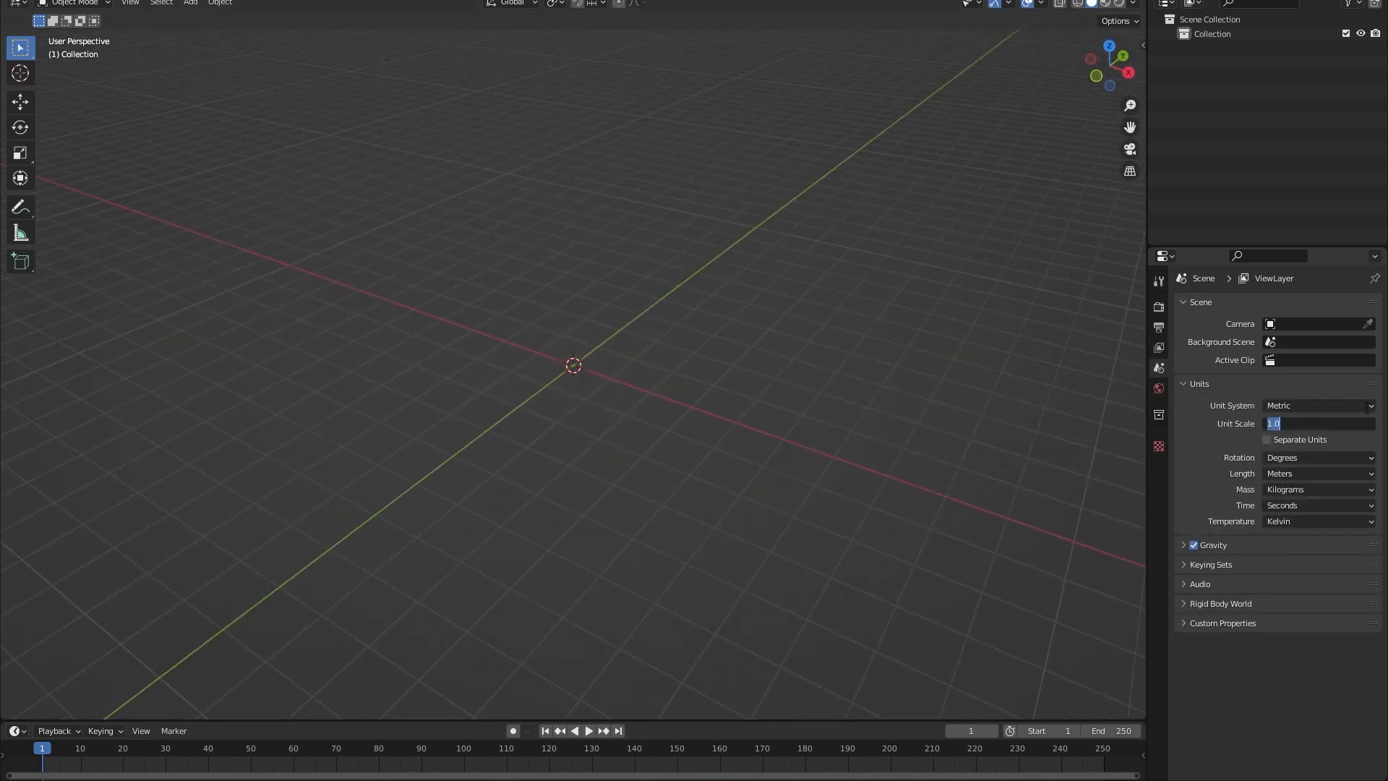
pyautogui.write('0')
pyautogui.press('Escape')
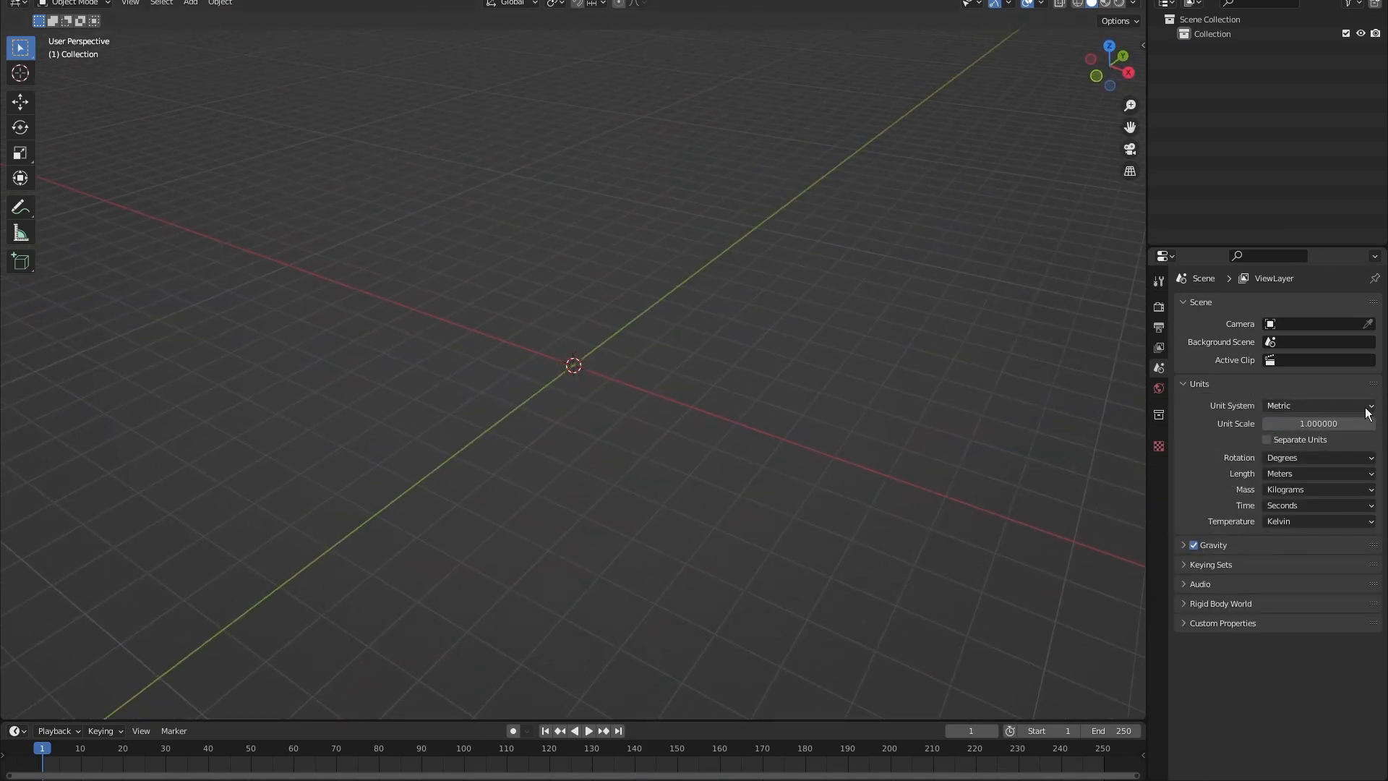
pyautogui.click(1329, 423)
pyautogui.write('0')
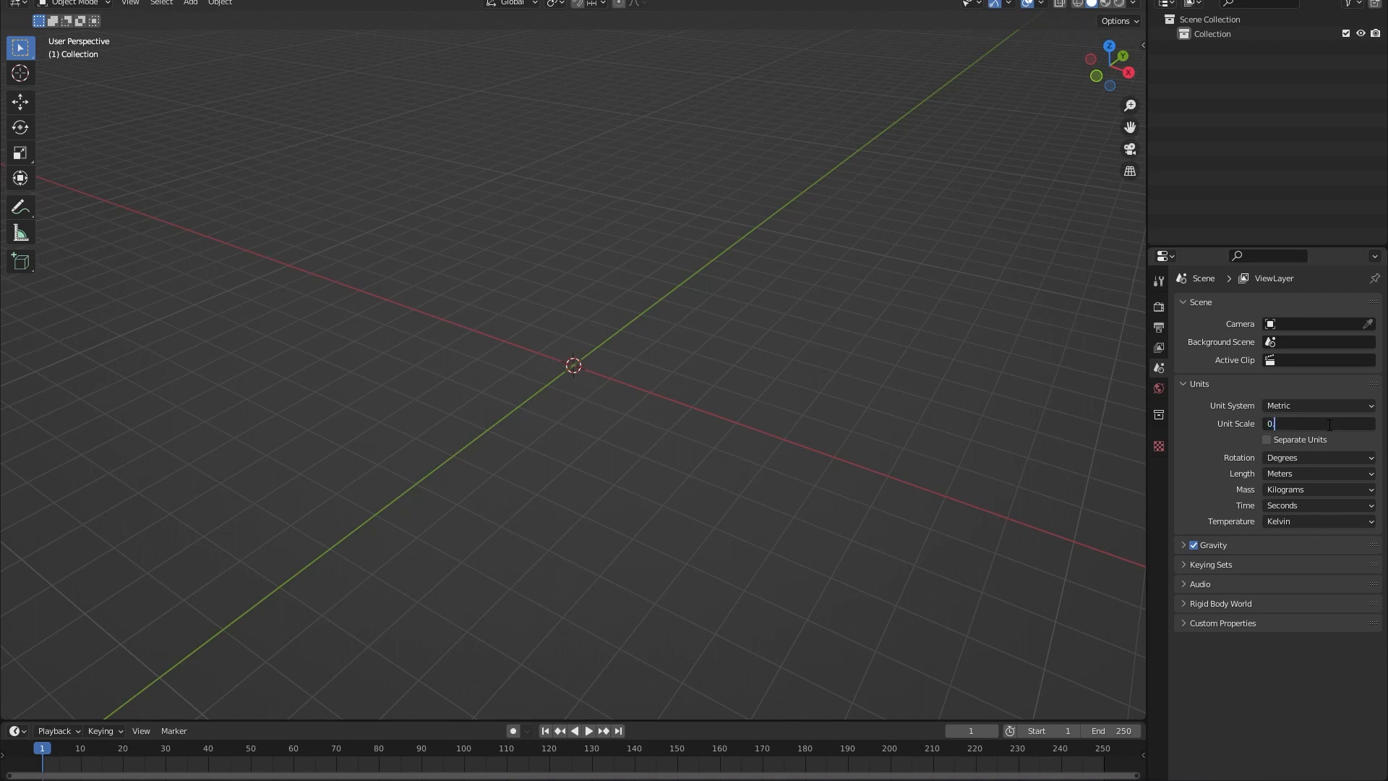
pyautogui.write('.01')
pyautogui.press('Return')
pyautogui.keyDown('shift'); pyautogui.moveTo(980, 353); pyautogui.dragTo(953, 425, button='middle'); pyautogui.keyUp('shift')
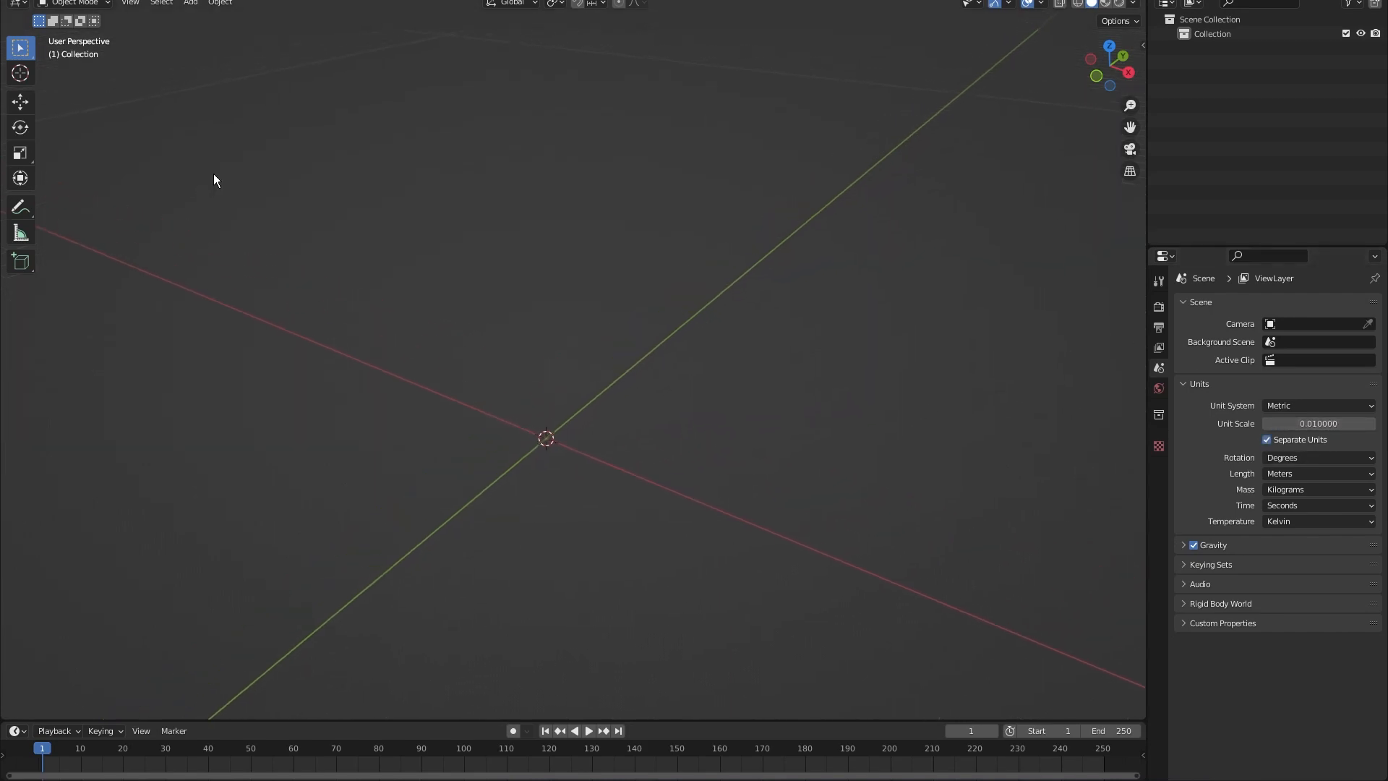
# Save the scene as SK_Katana in the Desktop folder FPMeele/FP Anims/Katana/Mesh.
pyautogui.hotkey('ctrl', 's')
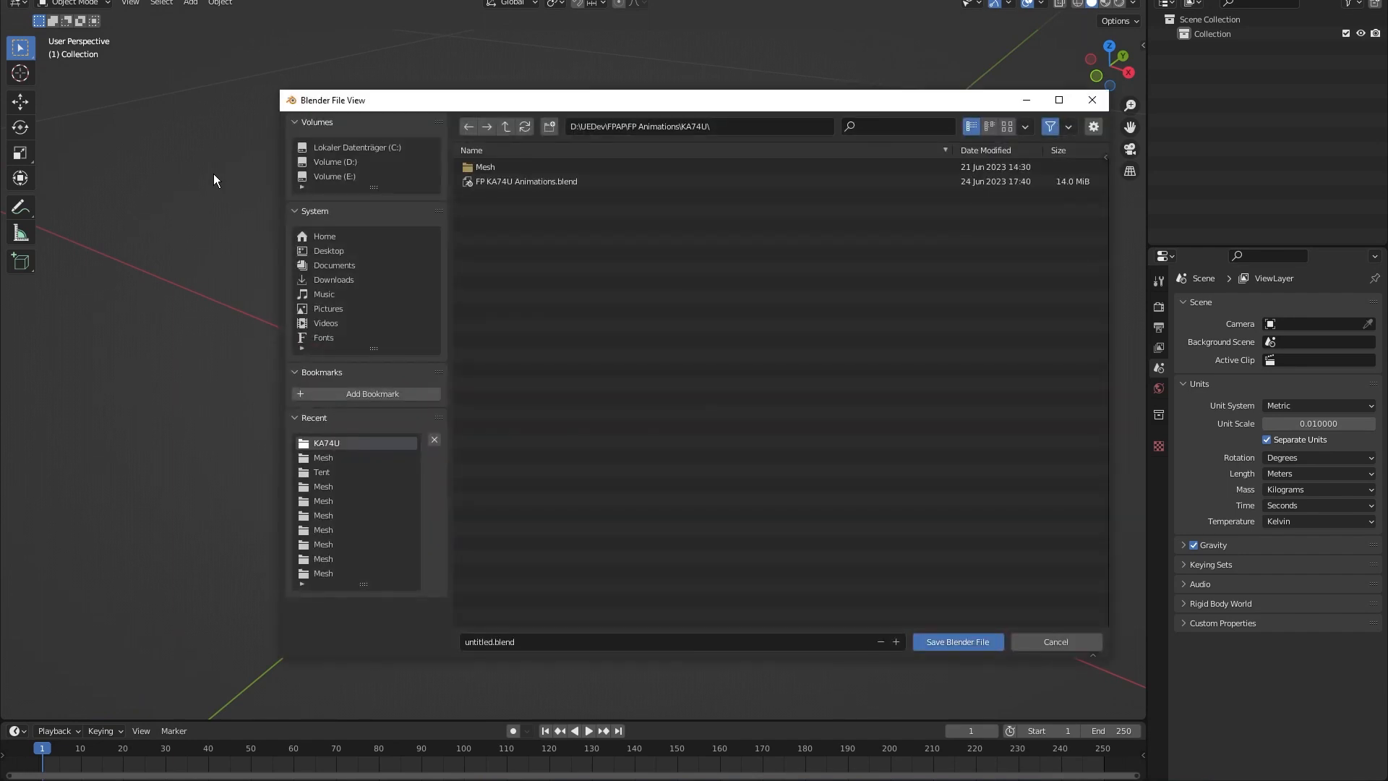
pyautogui.click(334, 251)
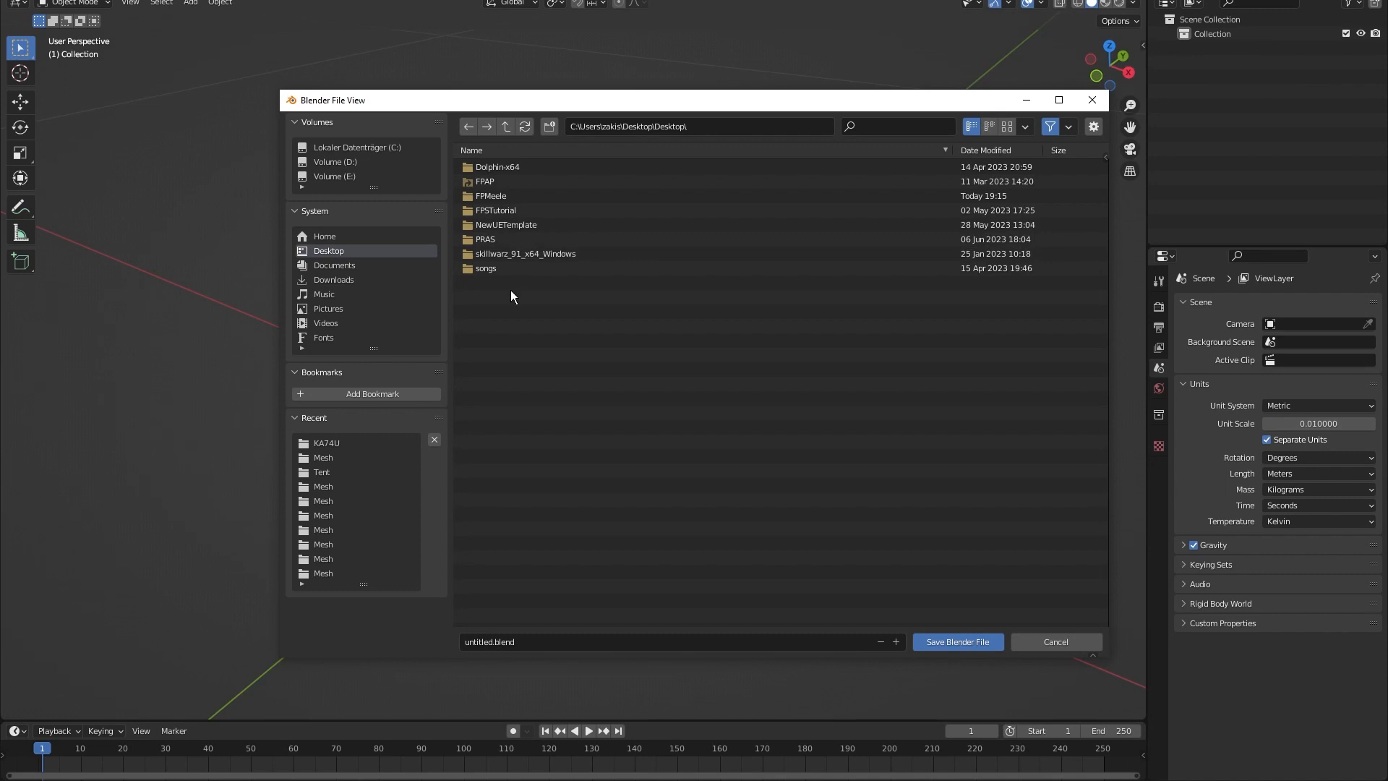
pyautogui.doubleClick(536, 198)
pyautogui.doubleClick(521, 171)
pyautogui.doubleClick(521, 170)
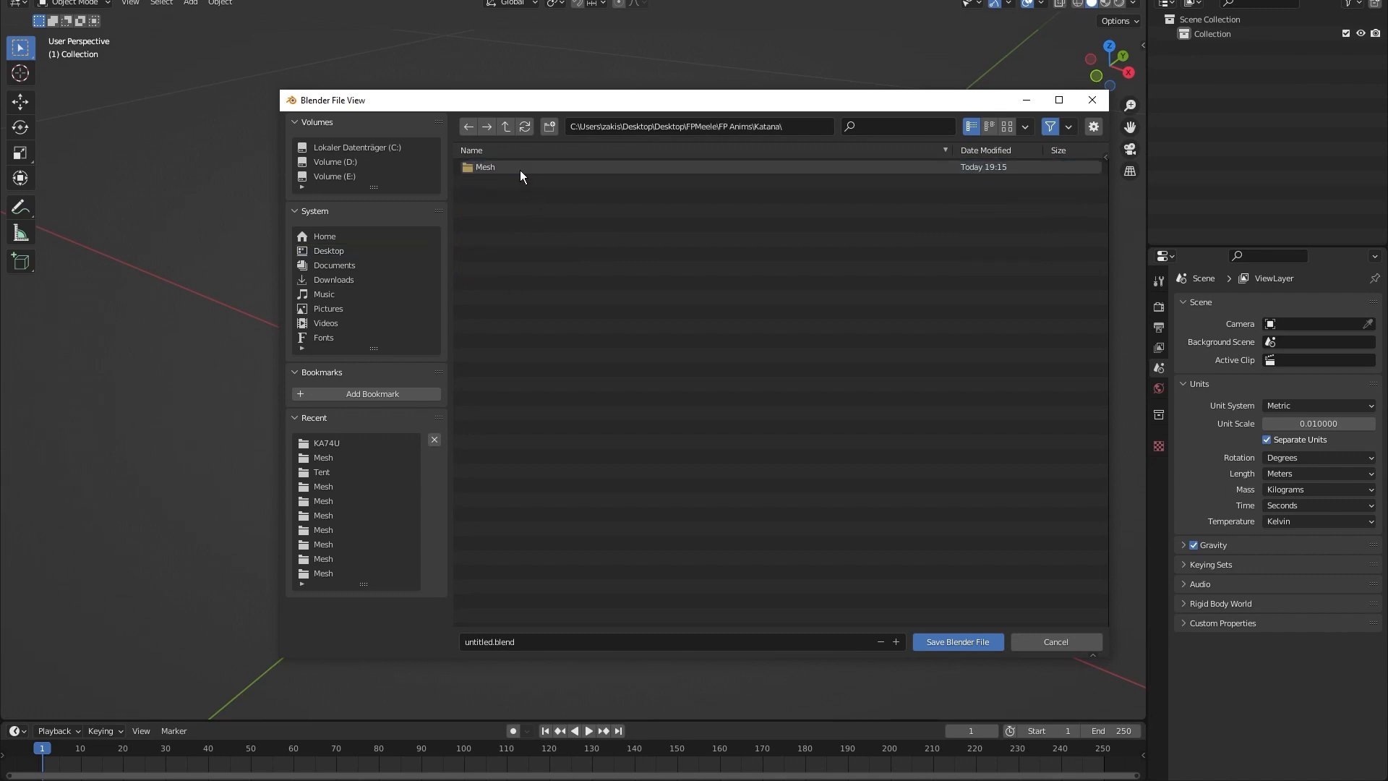
pyautogui.doubleClick(520, 171)
pyautogui.click(503, 643)
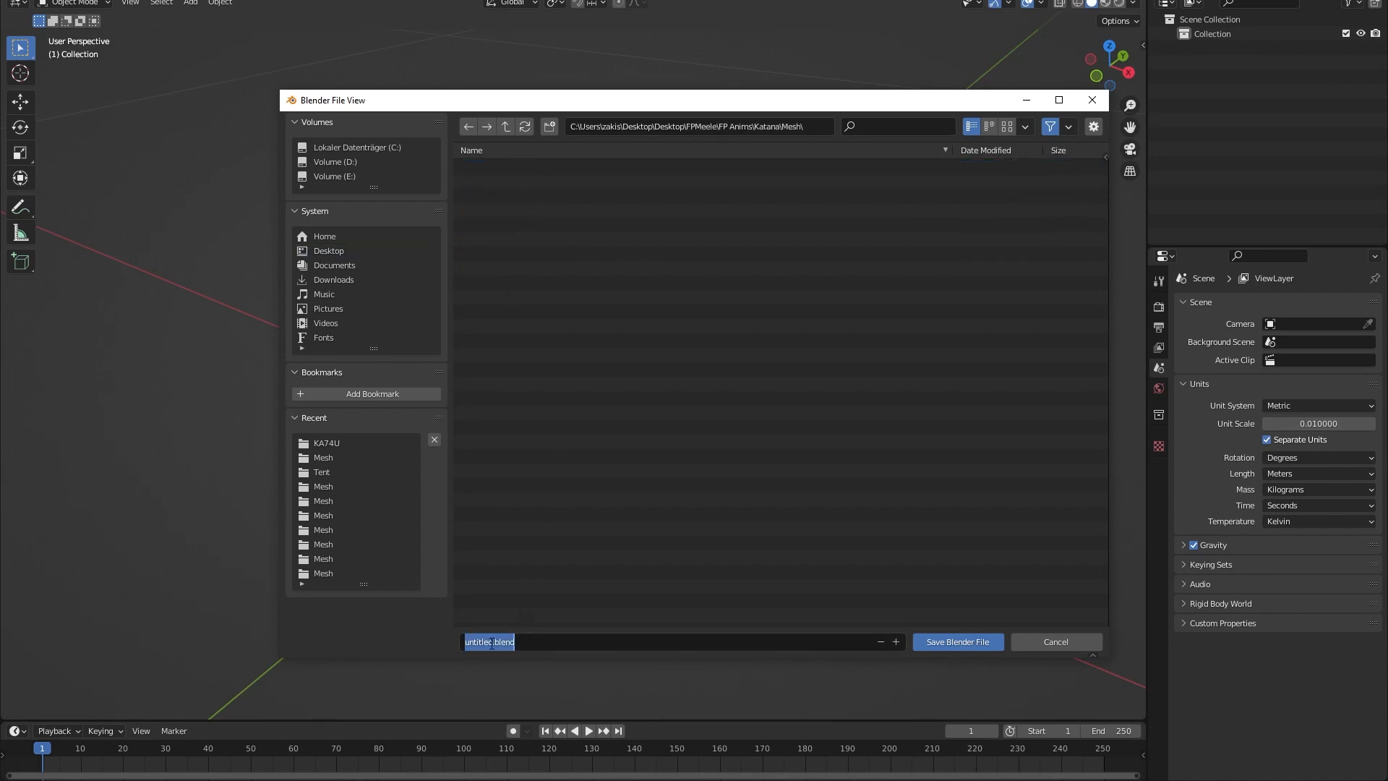
pyautogui.click(492, 643)
pyautogui.write('SK_Katana')
pyautogui.click(940, 642)
# Import katana.glb from the Mesh folder as glTF 2.0 and show the viewport sidebar with the object's transform values.
pyautogui.click(33, 0)
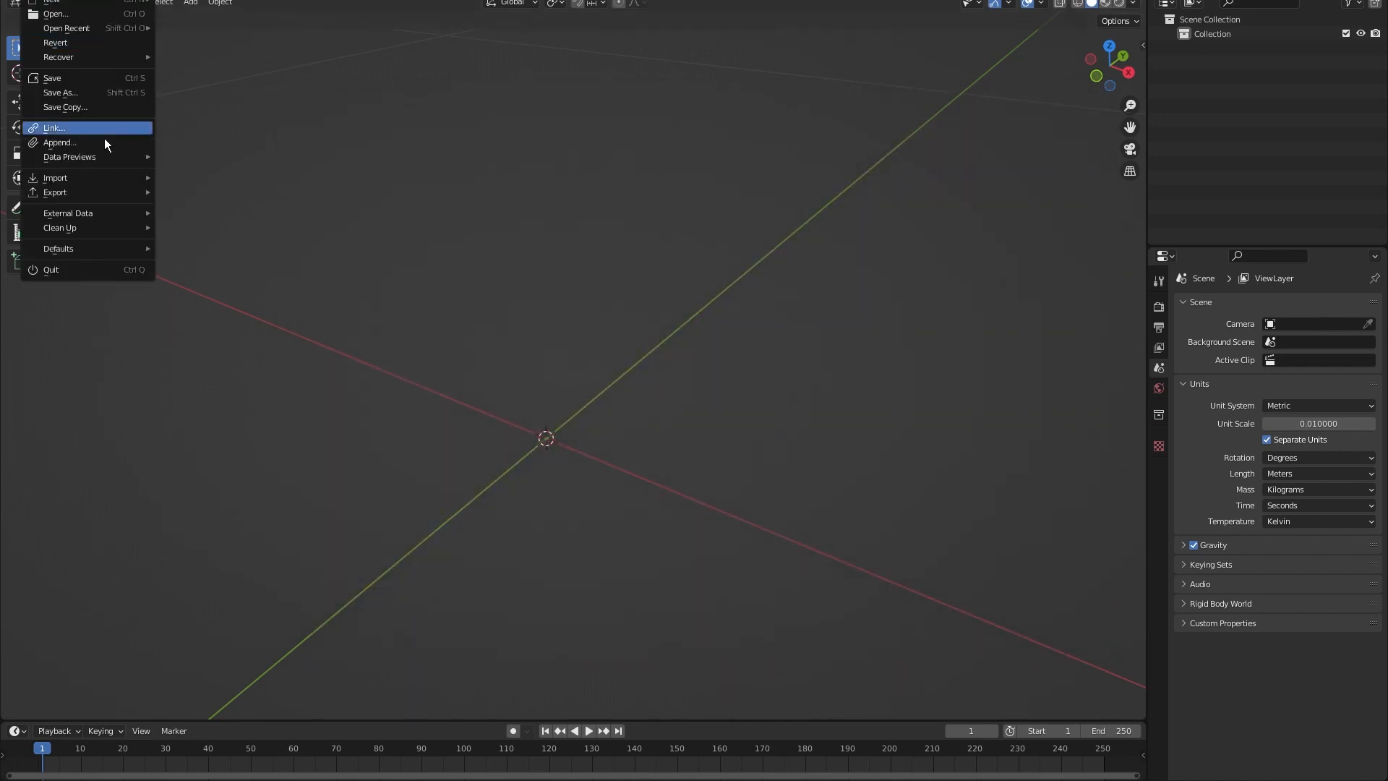
pyautogui.moveTo(71, 180)
pyautogui.click(275, 307)
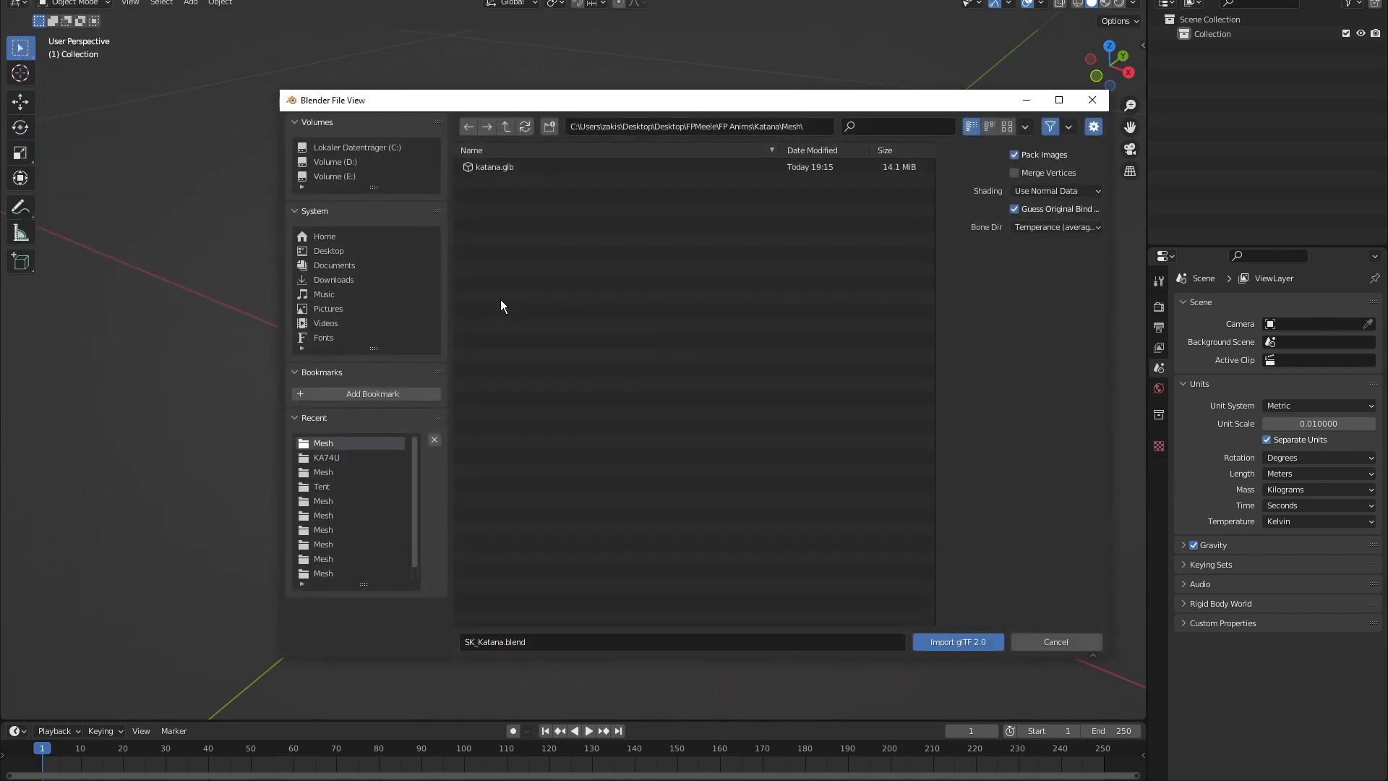
pyautogui.doubleClick(502, 171)
pyautogui.scroll(-13, 553, 212)
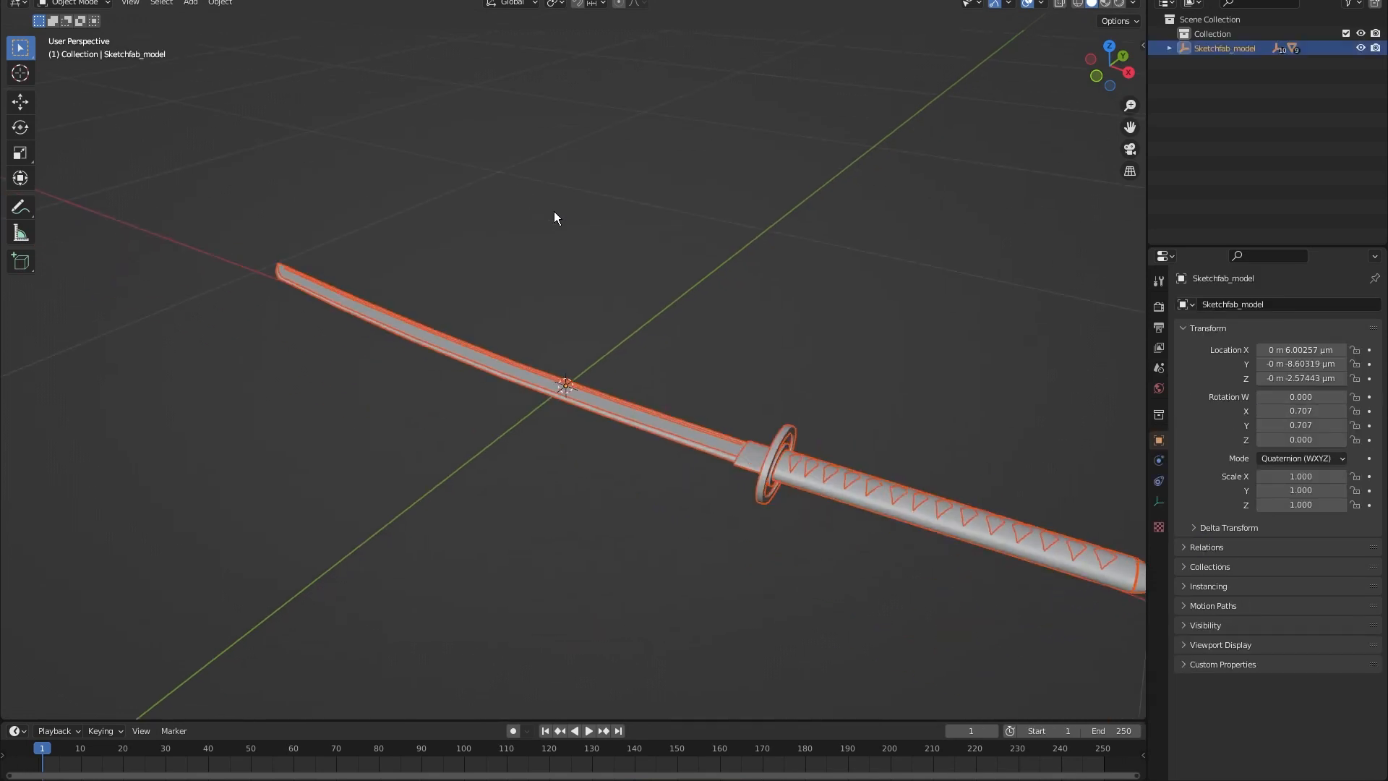
pyautogui.moveTo(601, 253); pyautogui.dragTo(679, 263, button='middle')
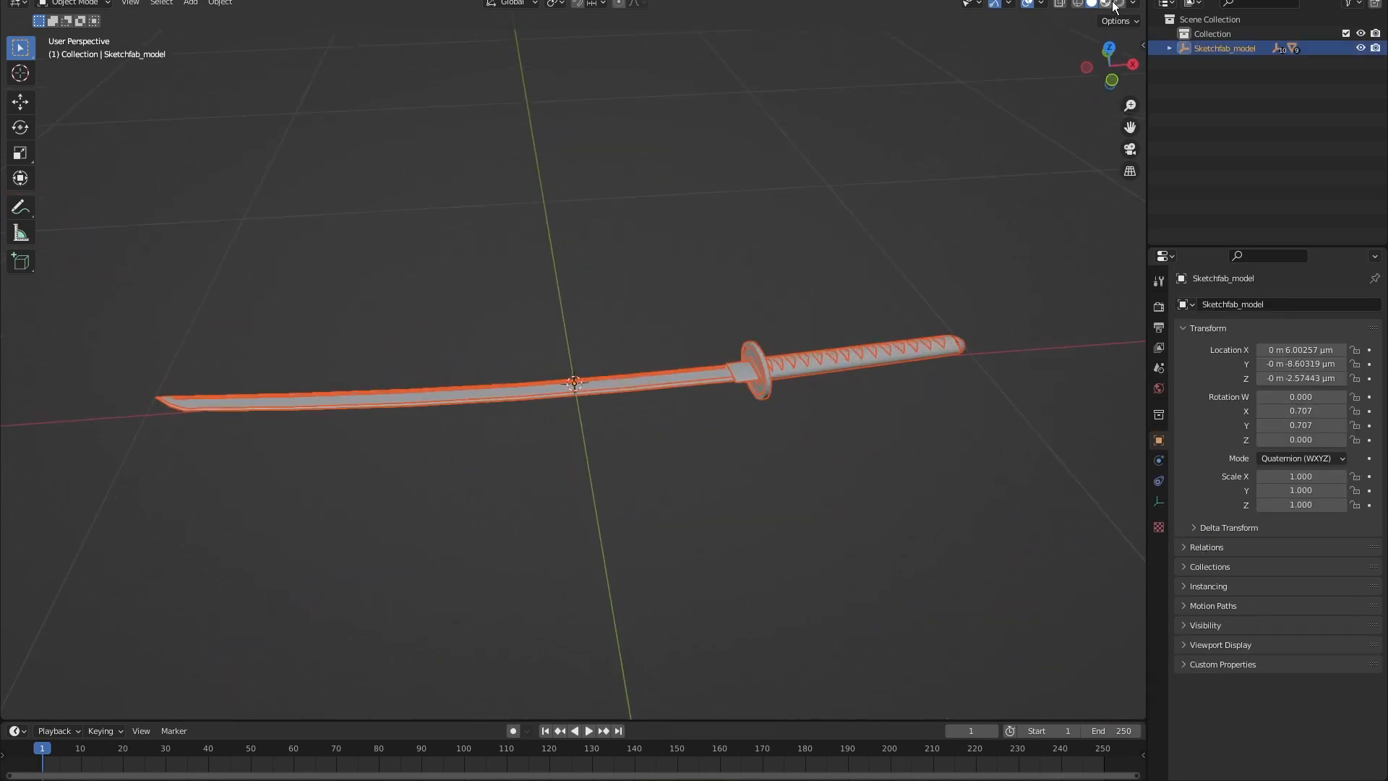
pyautogui.moveTo(1144, 43); pyautogui.dragTo(888, 47)
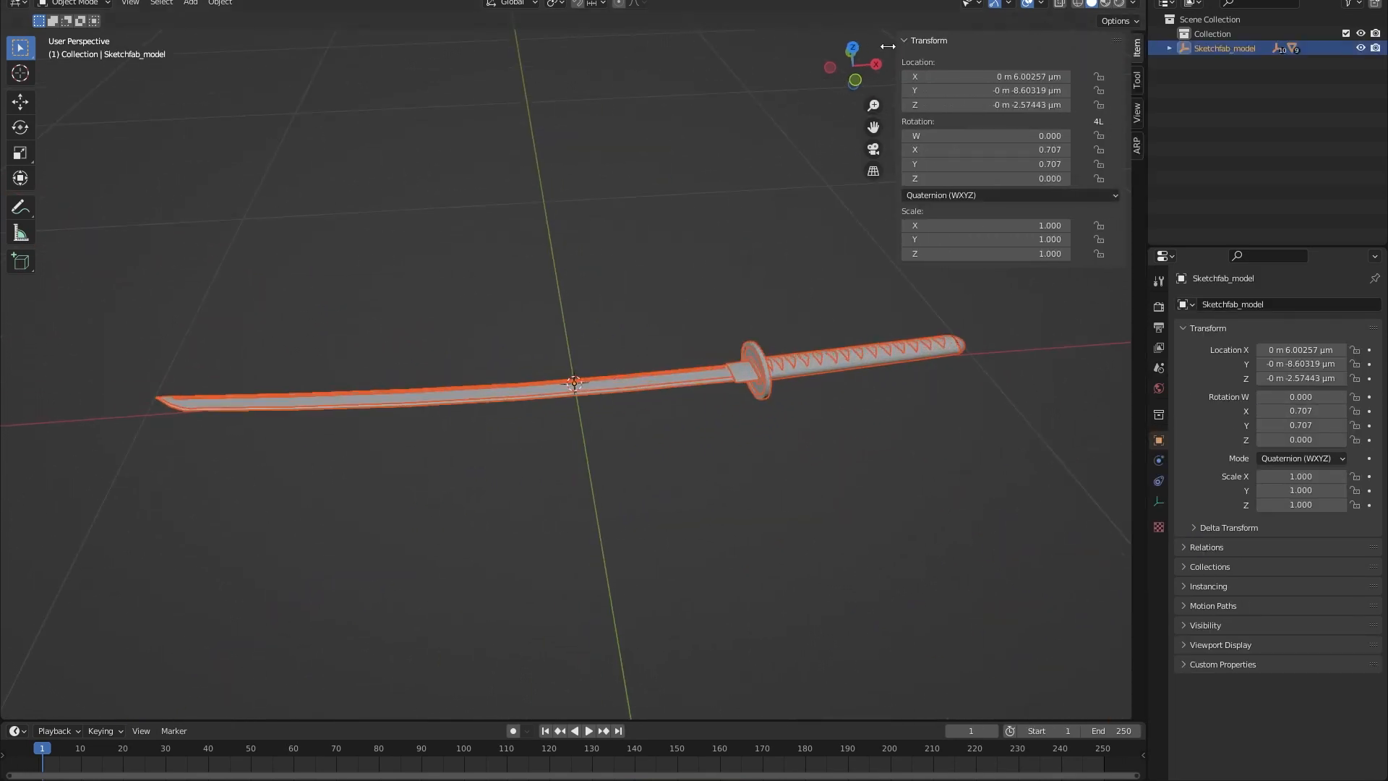
# Try moving the blade away from the handle to check whether the parts are separate, and undo the move.
pyautogui.click(726, 159)
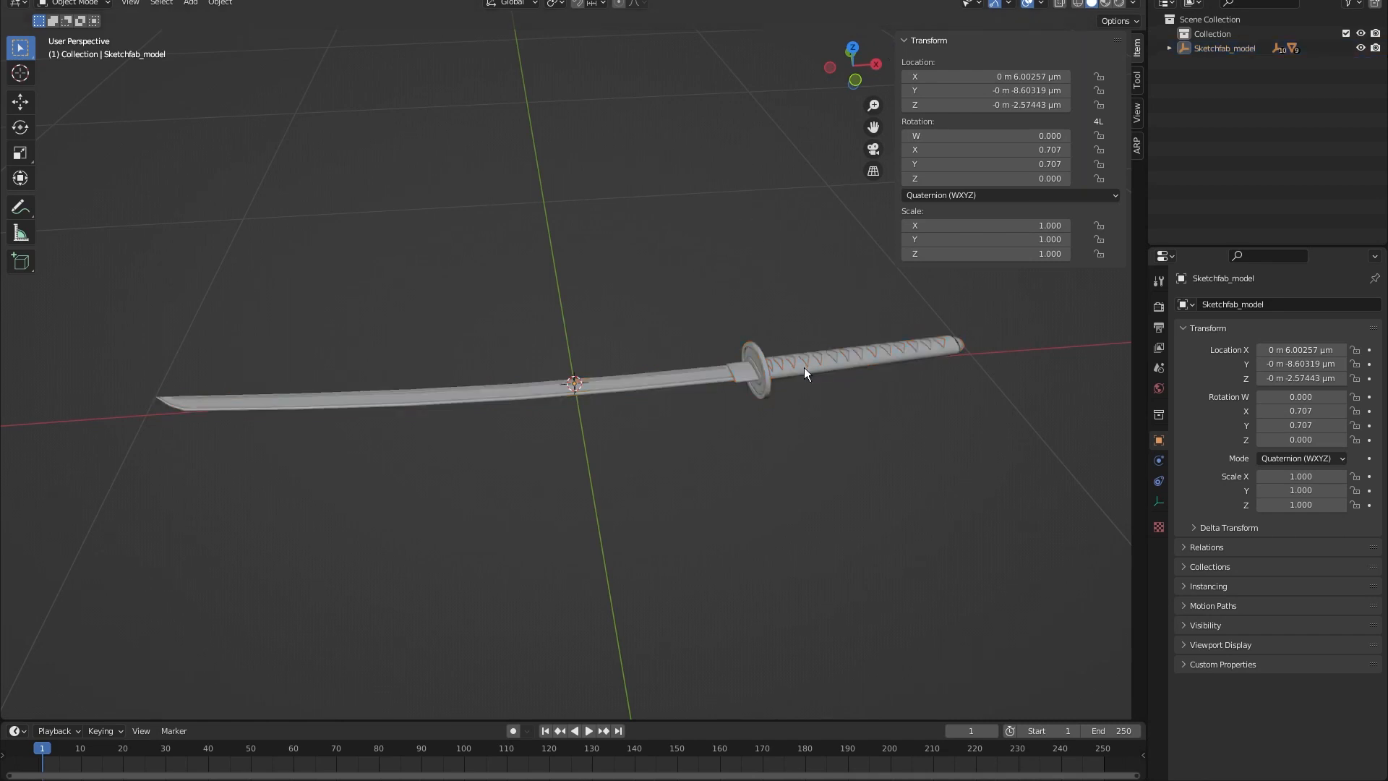
pyautogui.click(804, 367)
pyautogui.moveTo(796, 344); pyautogui.dragTo(706, 329, button='middle')
pyautogui.moveTo(704, 329); pyautogui.dragTo(641, 463)
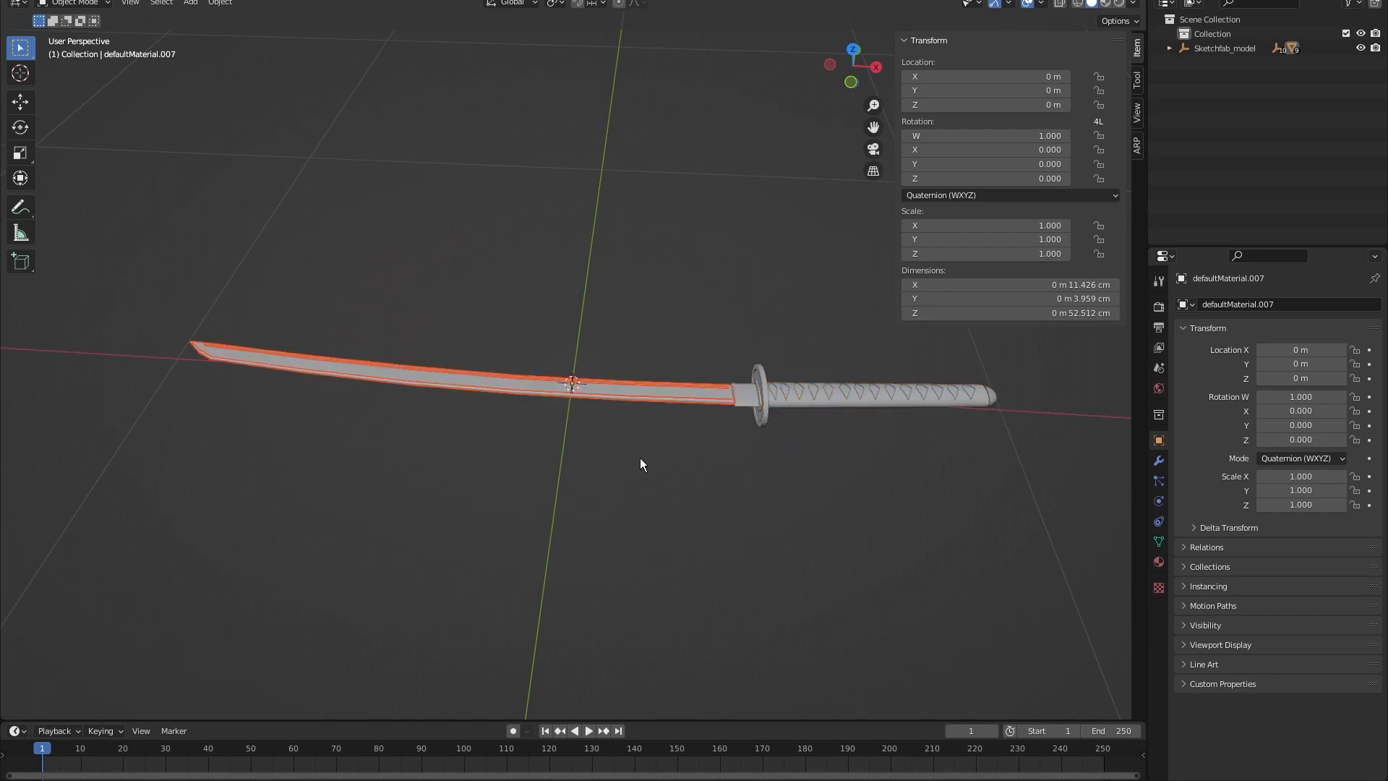
pyautogui.press('g')
pyautogui.click(607, 253)
pyautogui.moveTo(674, 263); pyautogui.dragTo(631, 255, button='middle')
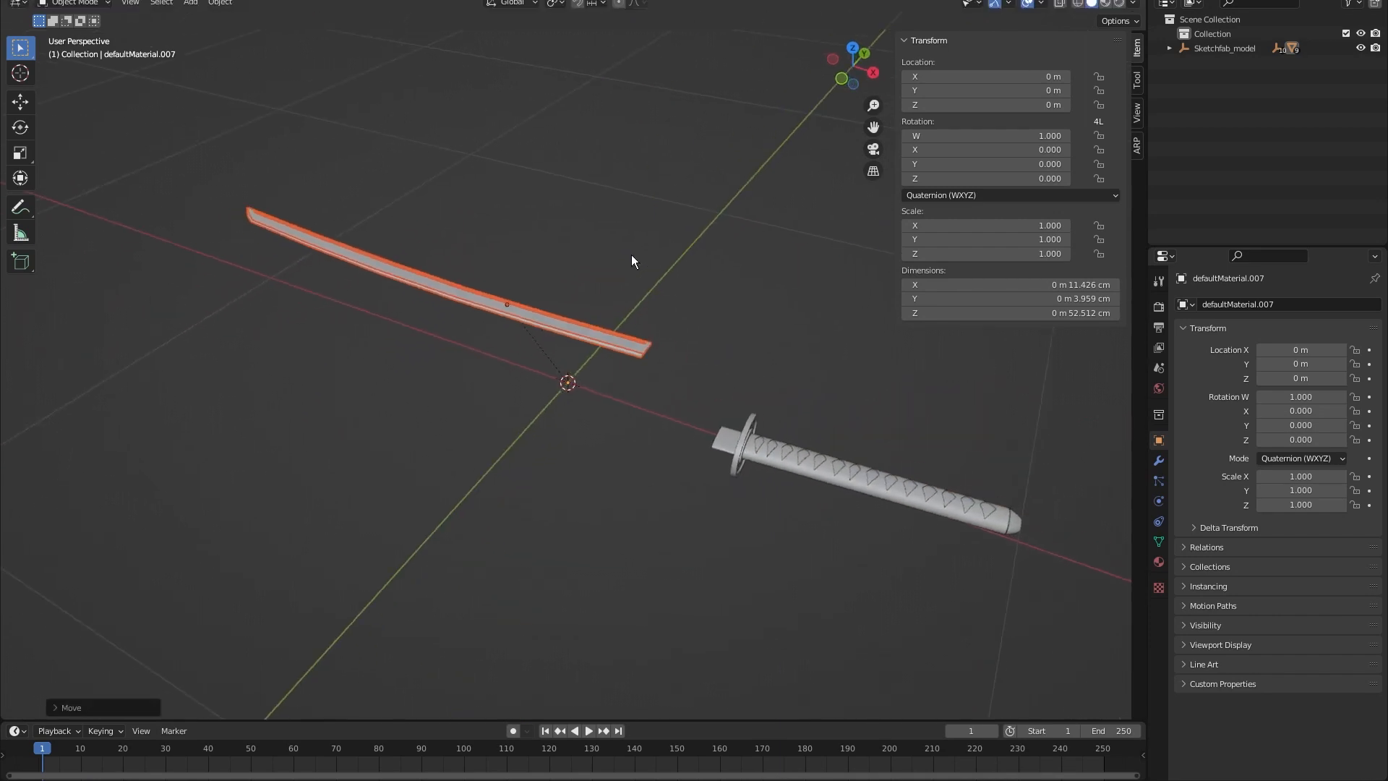
pyautogui.hotkey('ctrl', 'z')
pyautogui.scroll(10, 765, 352)
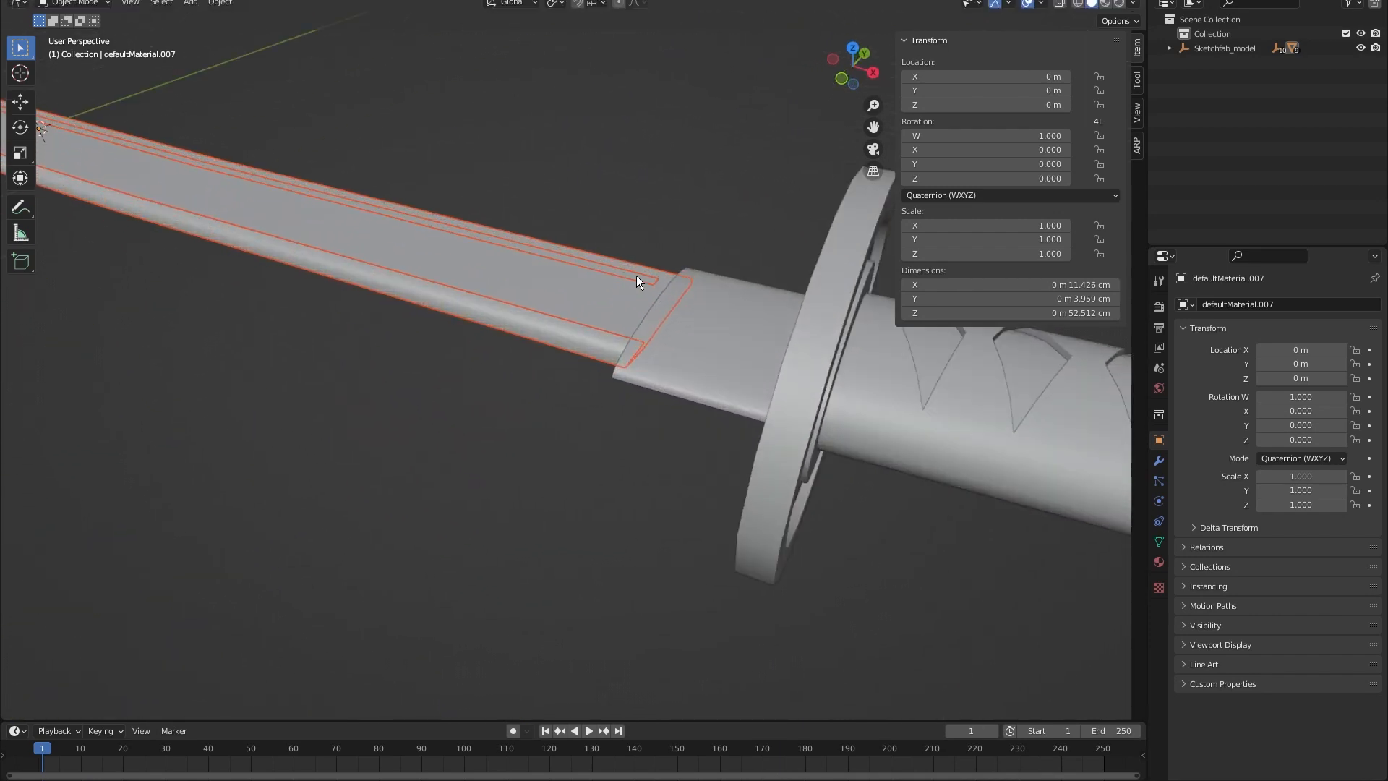
pyautogui.scroll(-14, 363, 339)
pyautogui.moveTo(357, 336); pyautogui.dragTo(434, 334, button='middle')
pyautogui.scroll(2, 410, 341)
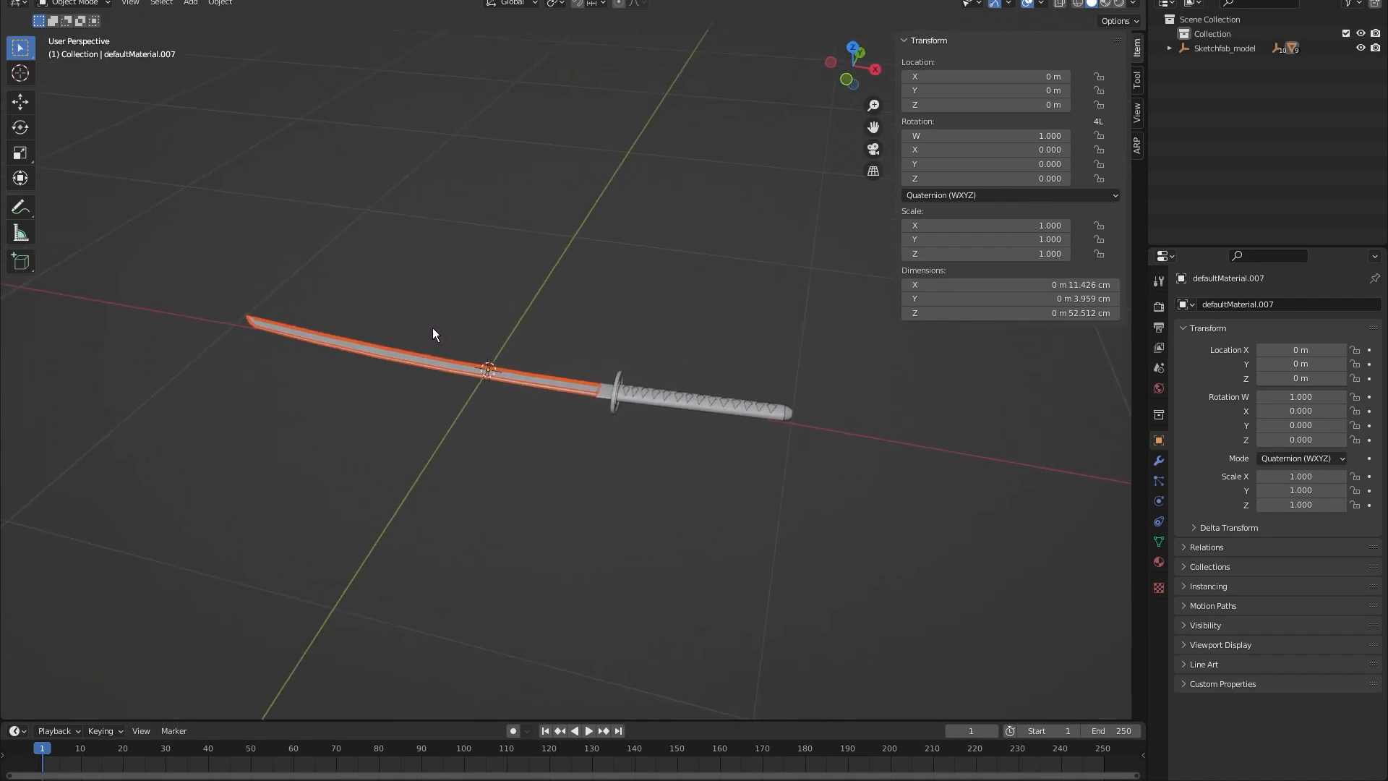
# Join all the katana's parts into a single mesh object and select it.
pyautogui.press('a')
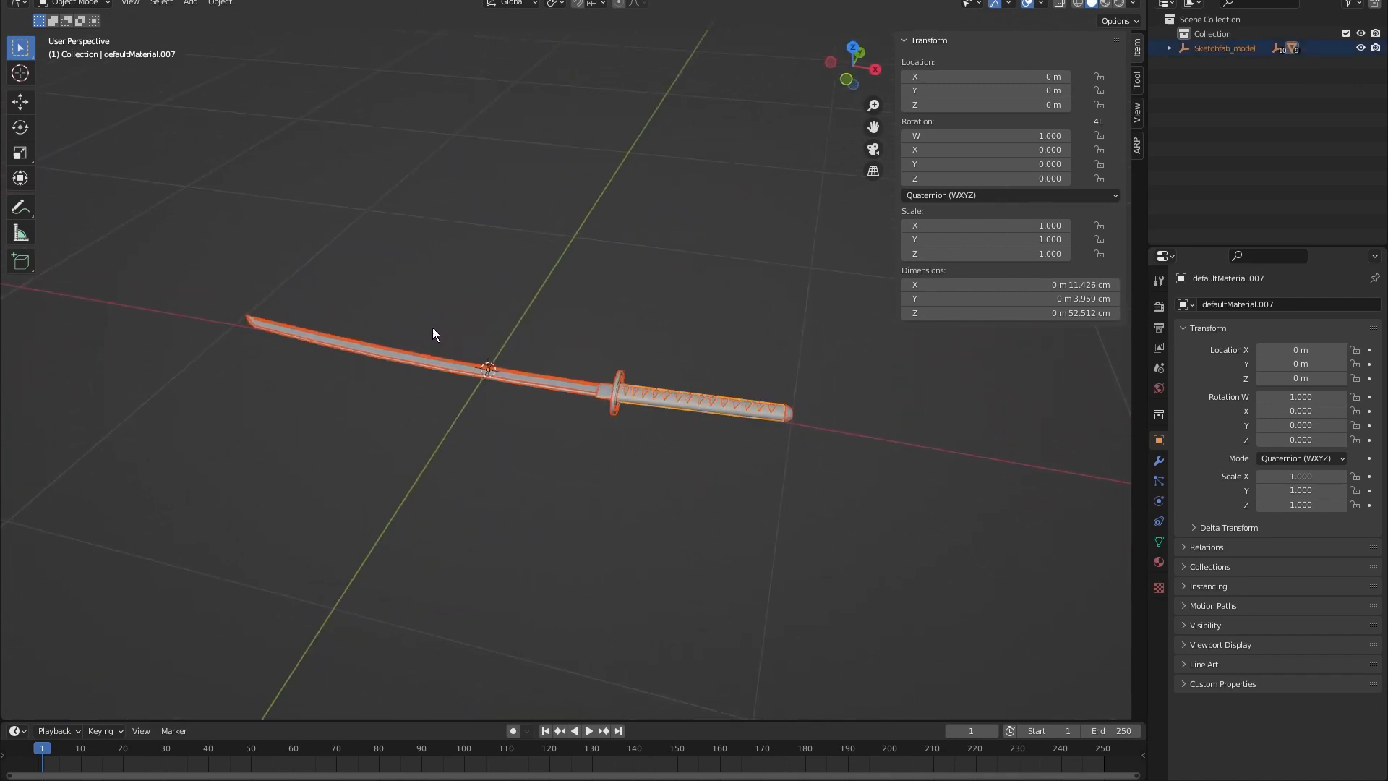
pyautogui.hotkey('ctrl', 'j')
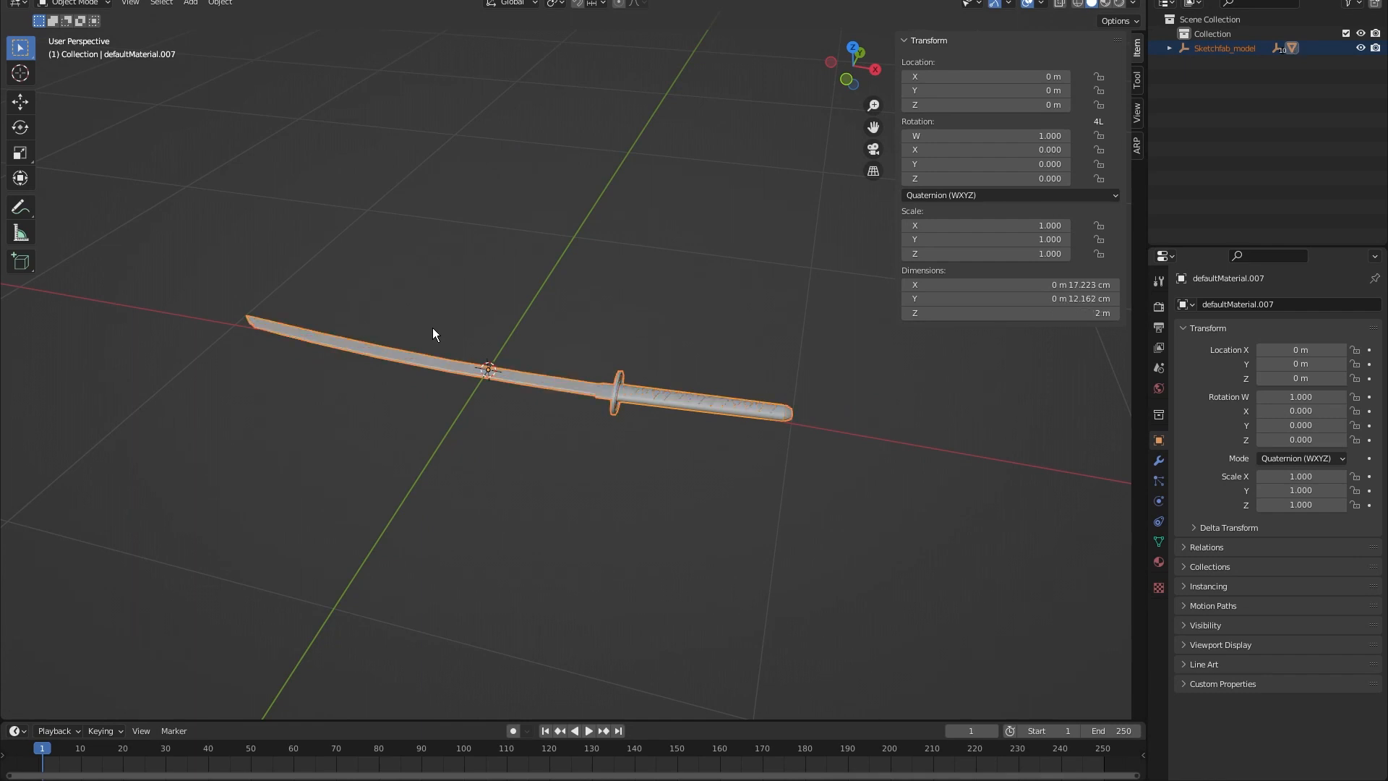
pyautogui.moveTo(432, 333); pyautogui.dragTo(466, 363, button='middle')
pyautogui.click(497, 347)
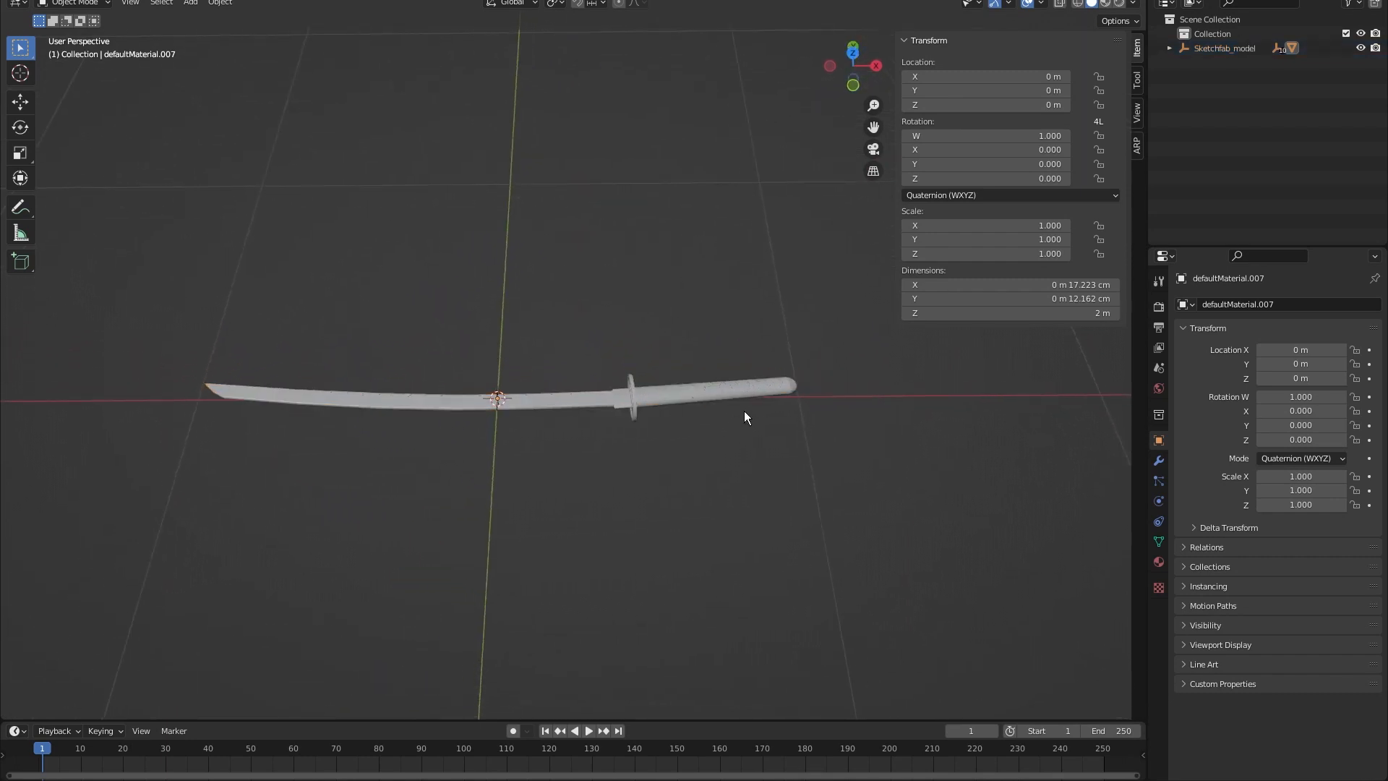
pyautogui.click(744, 397)
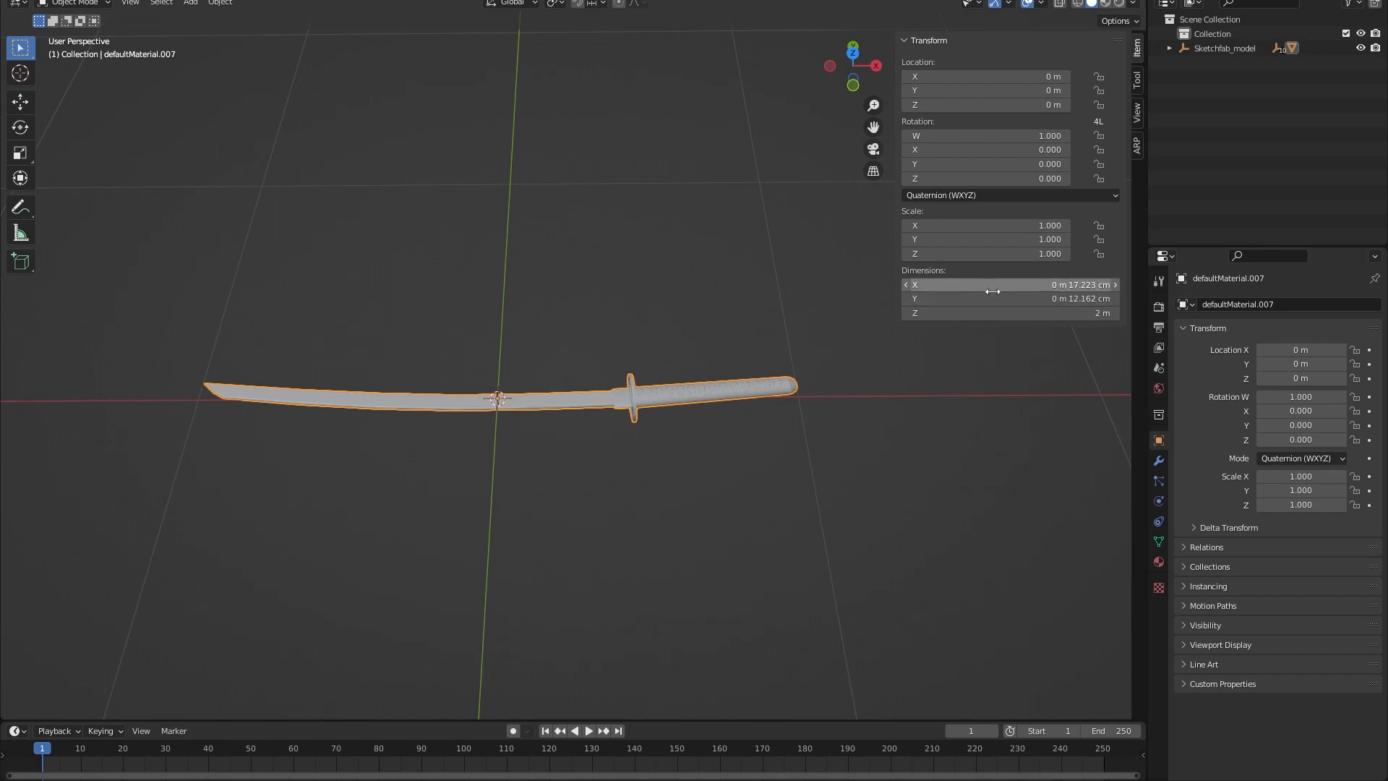
# Switch to the web browser and search Google in a new tab for "katana size", looking through the results for real sword lengths.
pyautogui.moveTo(578, 303); pyautogui.dragTo(611, 226, button='middle')
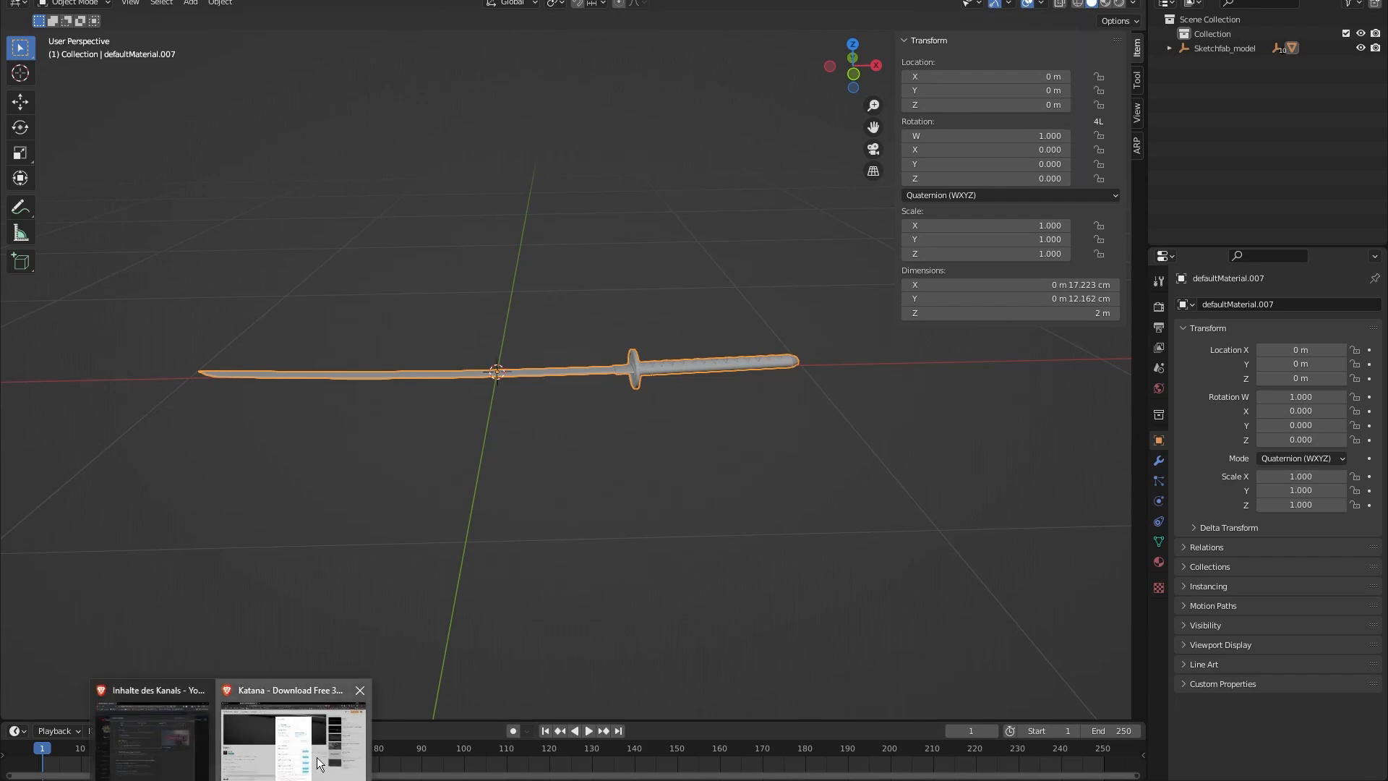
pyautogui.click(303, 752)
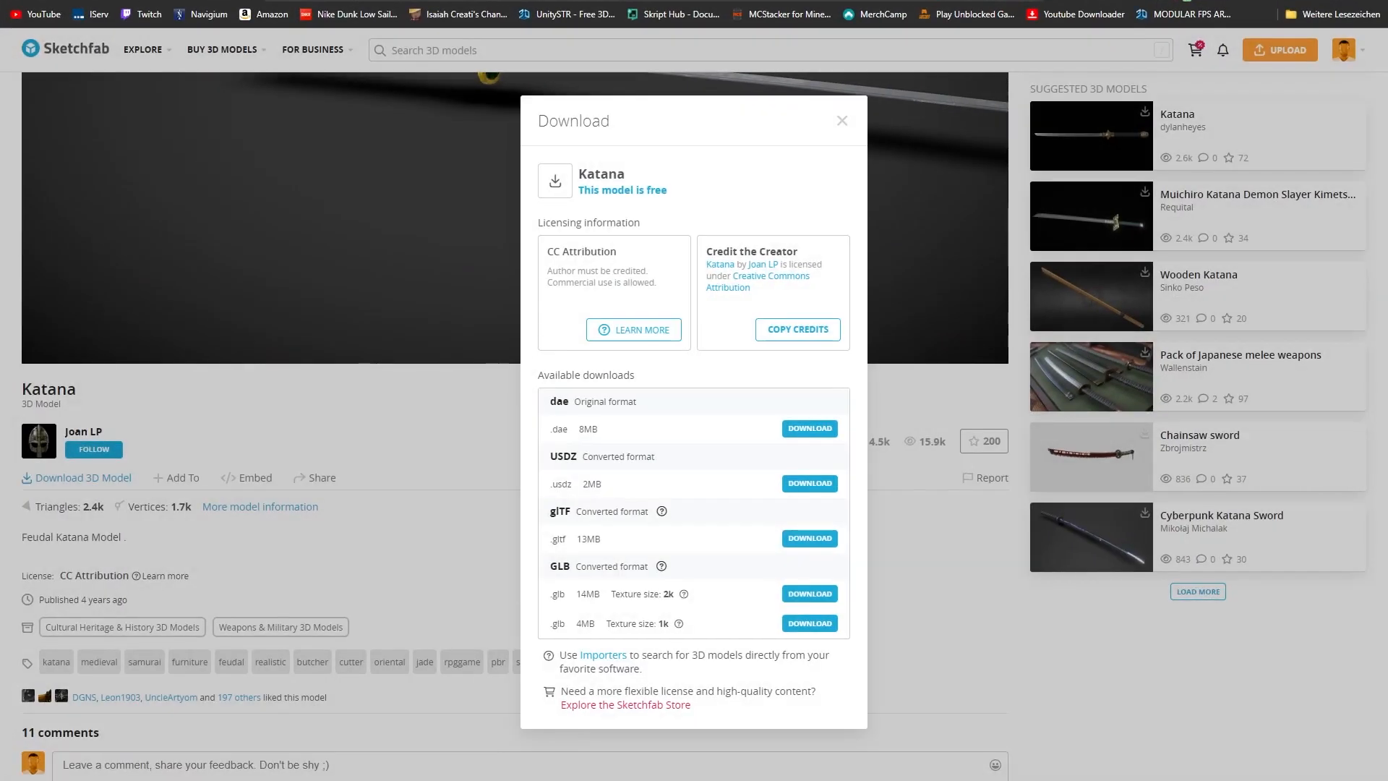
pyautogui.hotkey('ctrl', 't')
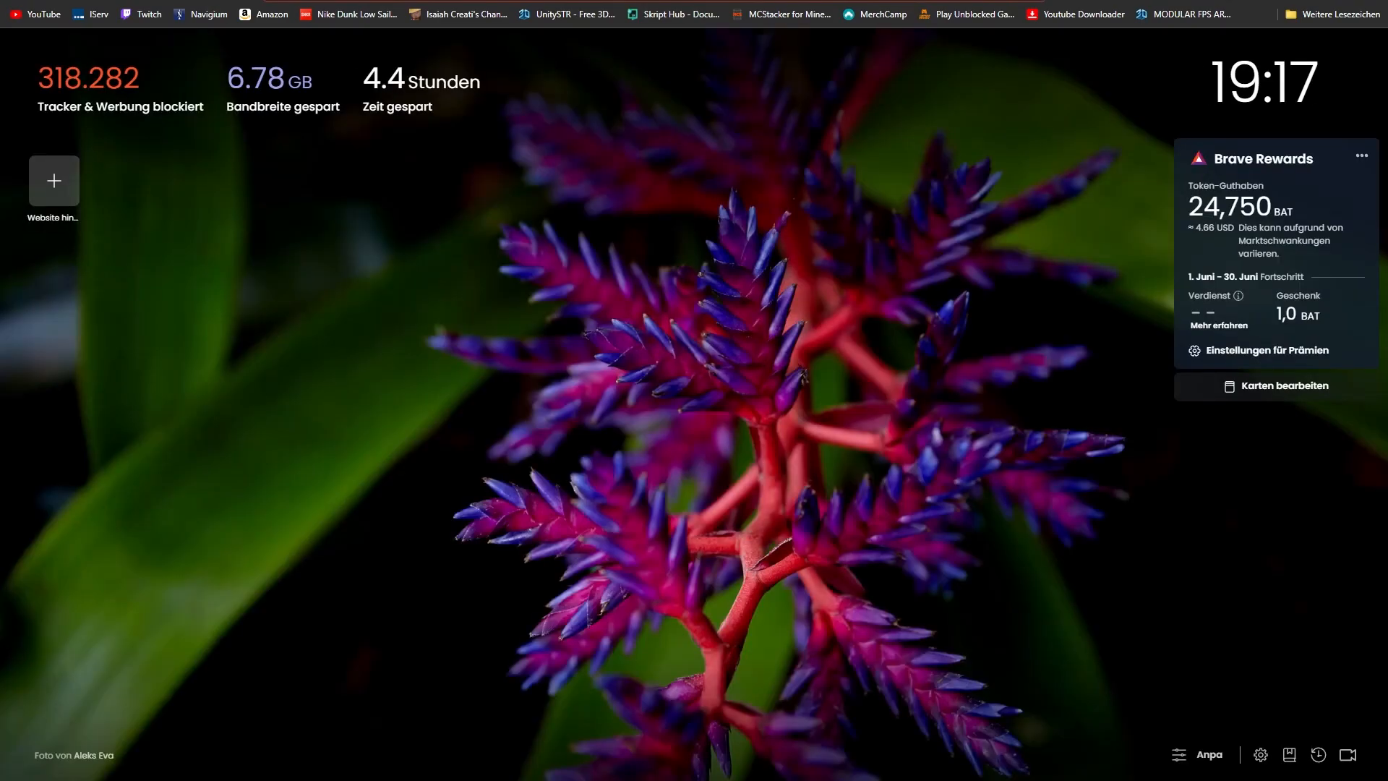
pyautogui.write('katana')
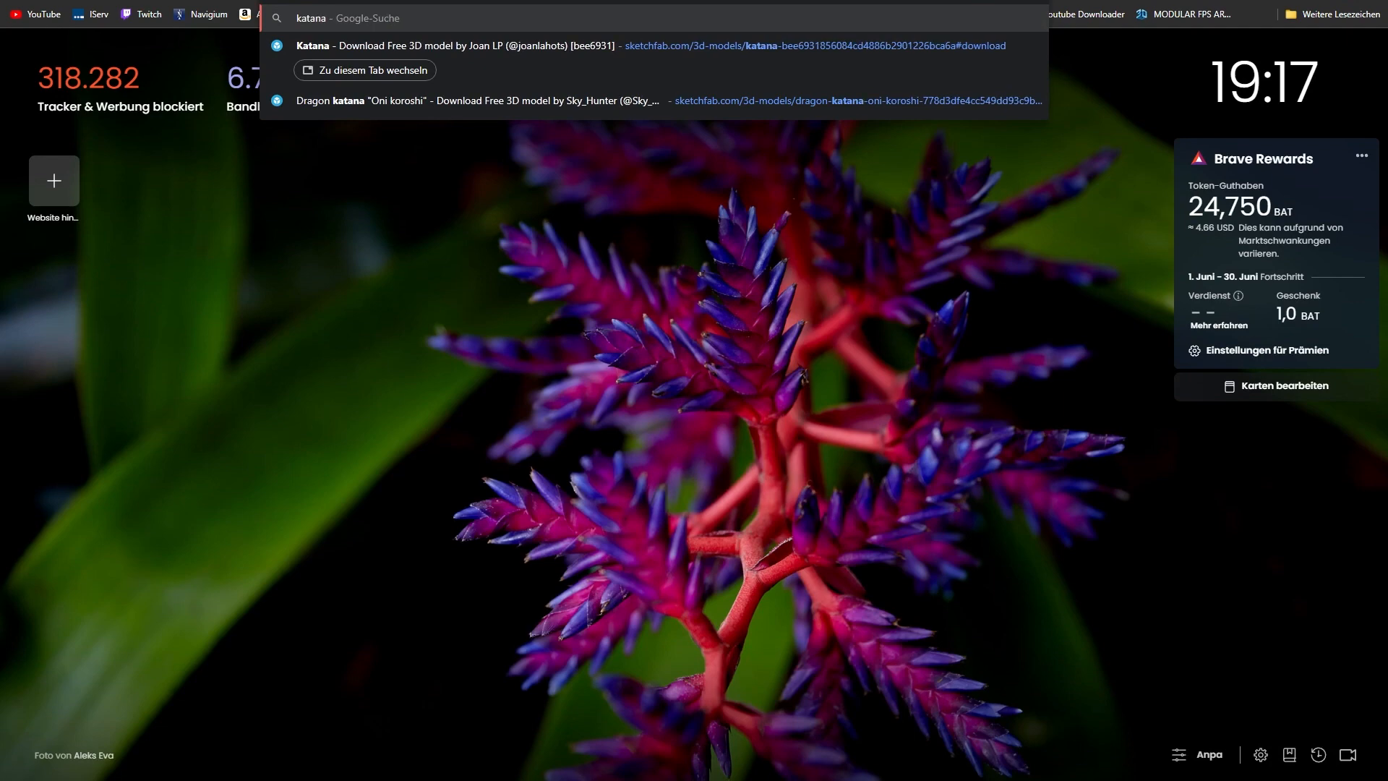
pyautogui.write(' png')
pyautogui.press('Return')
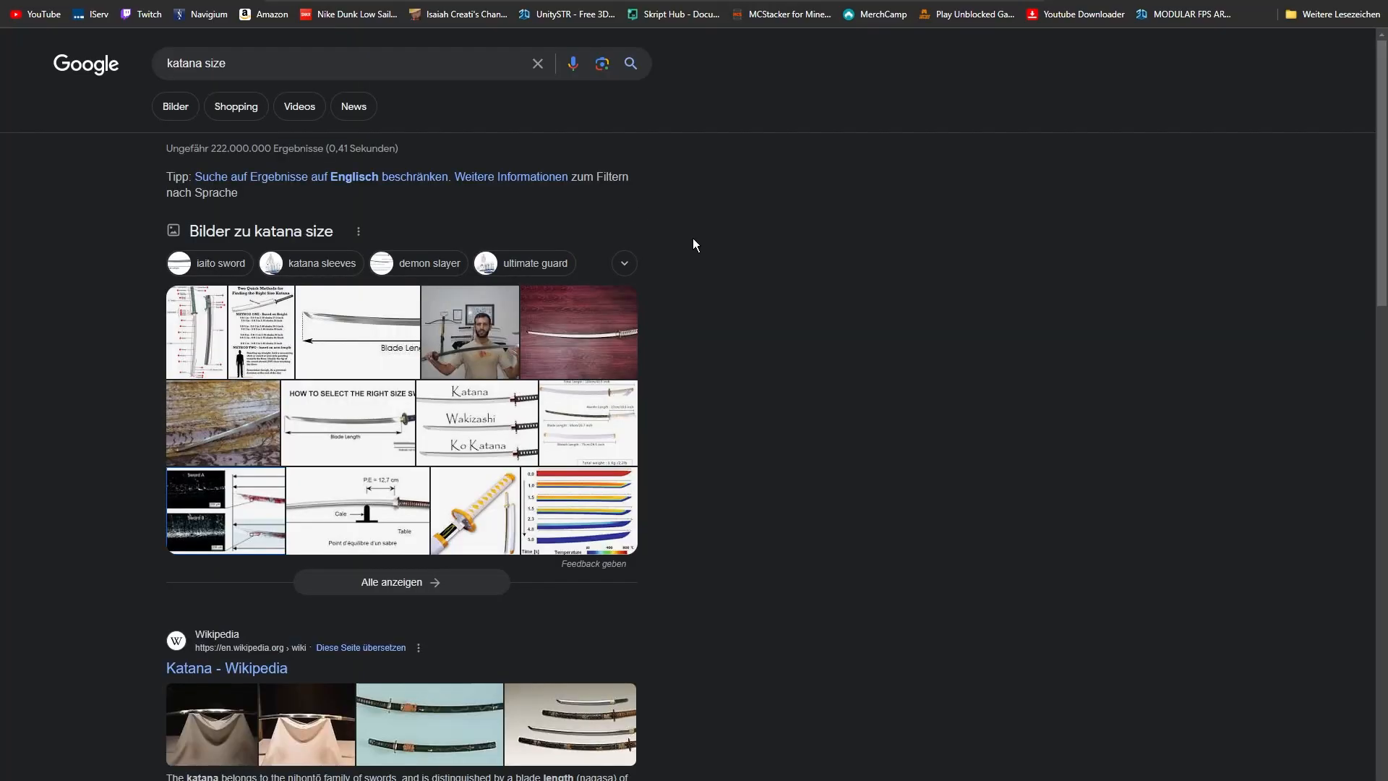
pyautogui.scroll(-8, 693, 238)
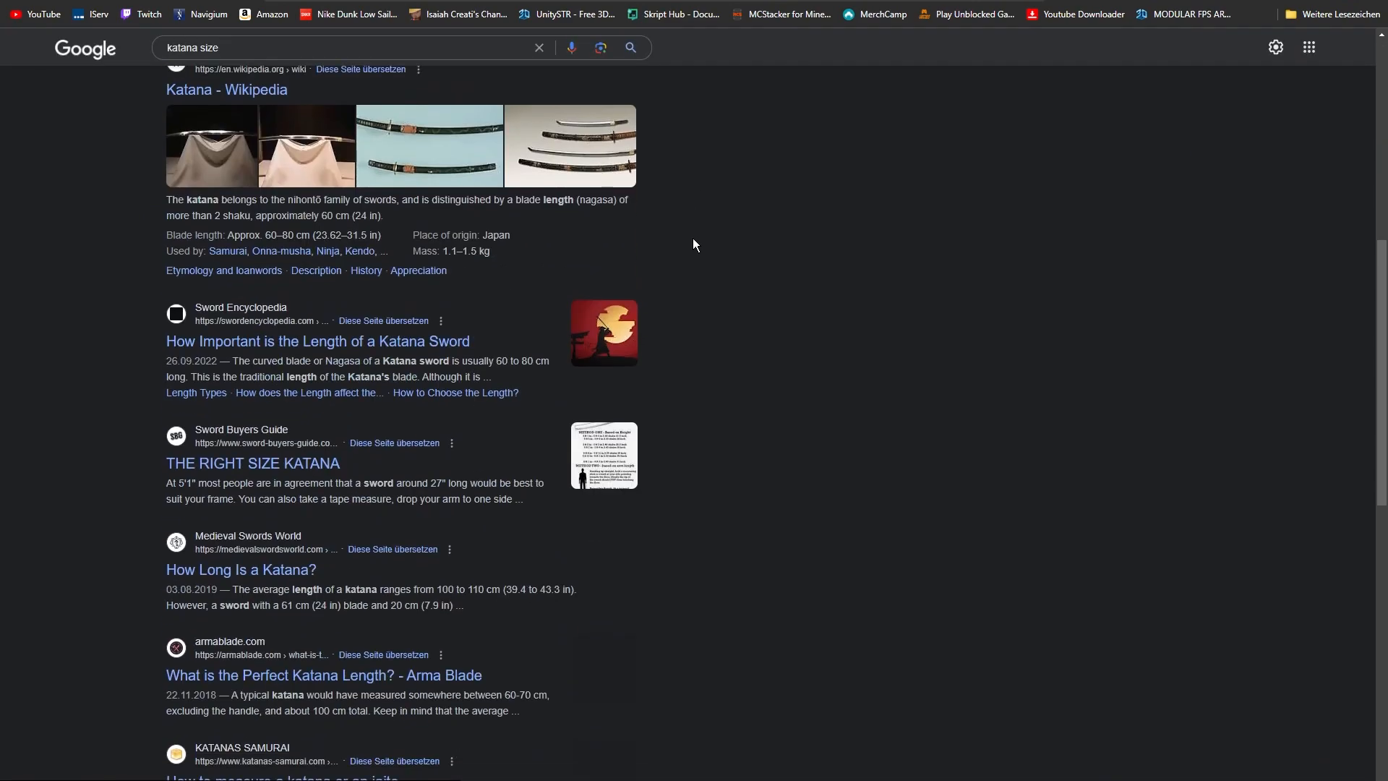
pyautogui.scroll(-3, 692, 239)
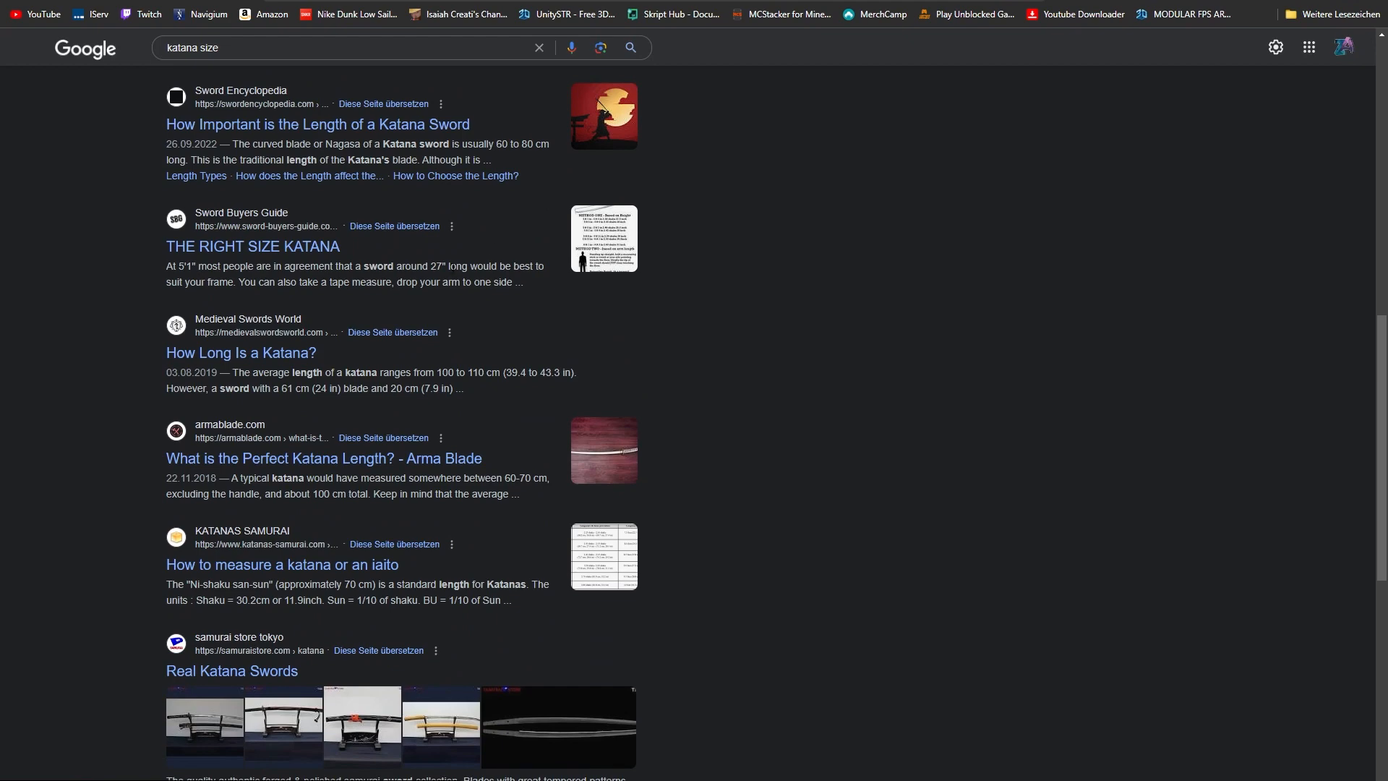
# Change the Google search to "katana lenght" and check the listed blade dimensions.
pyautogui.click(235, 48)
pyautogui.write('lenght')
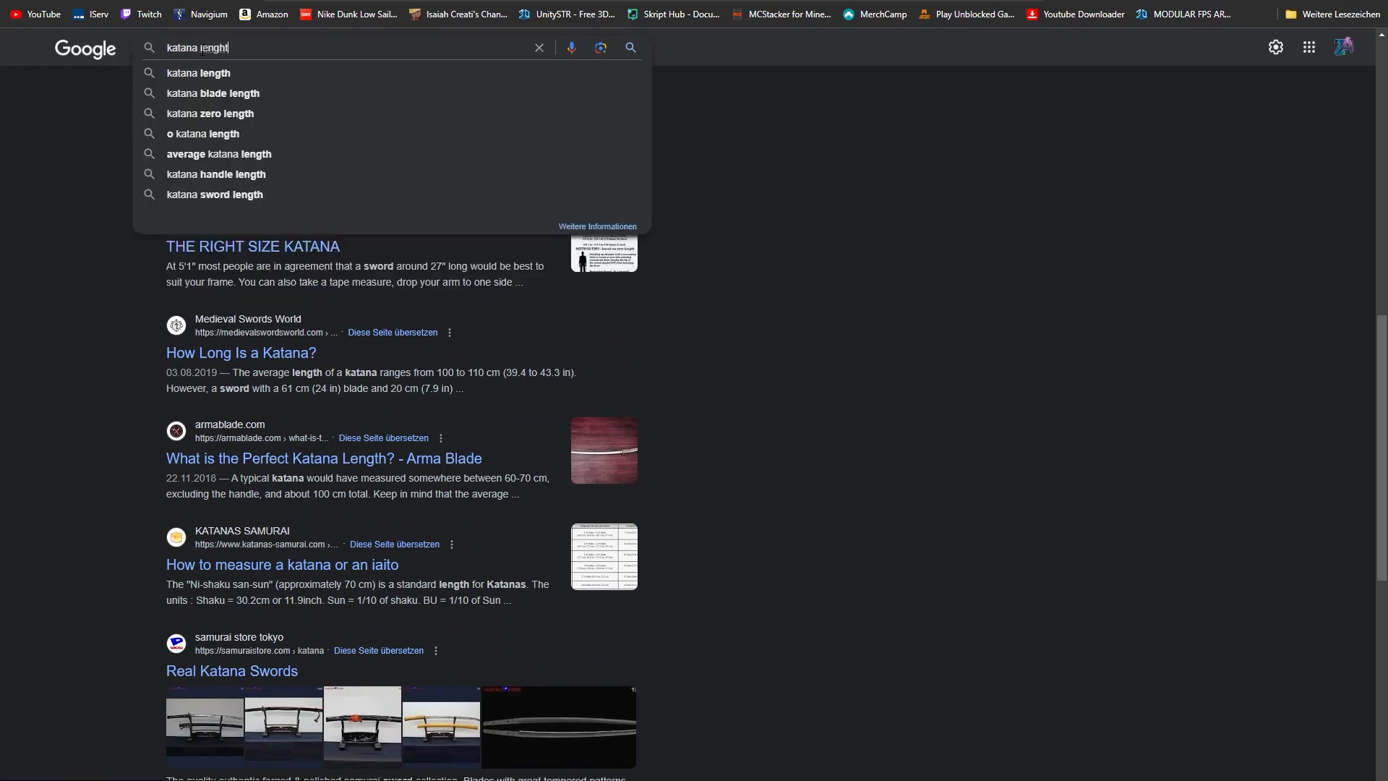
pyautogui.press('Return')
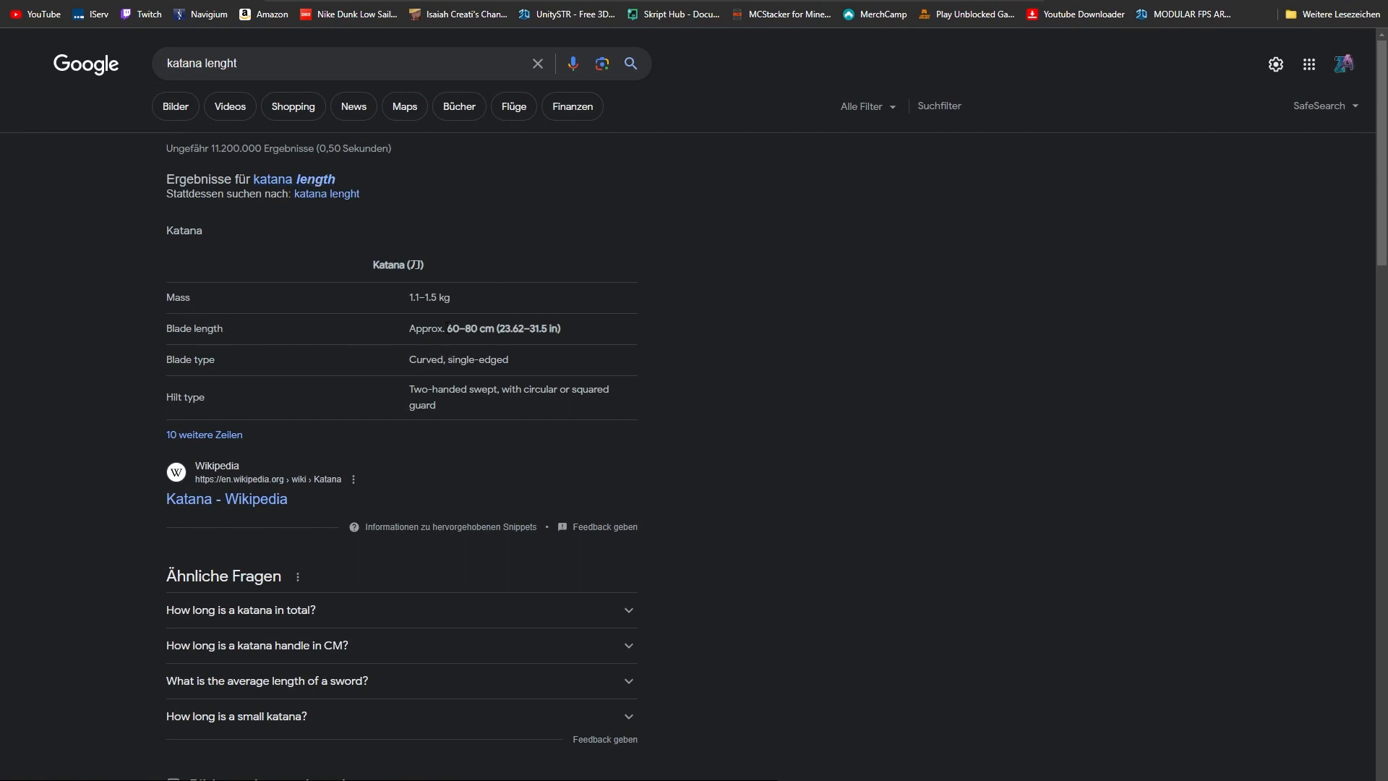
pyautogui.click(912, 265)
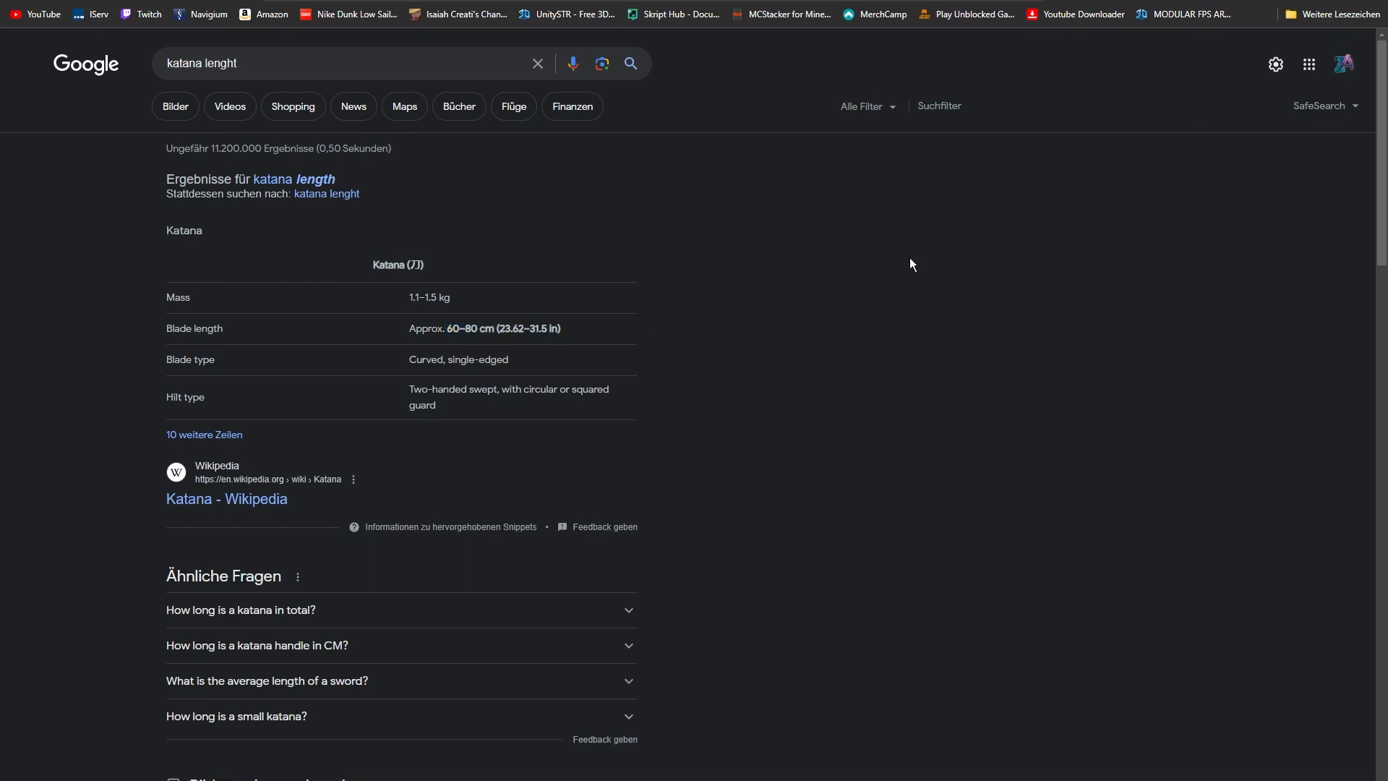
# Return to Blender, enable snapping and scale the joined katana uniformly to 2.7.
pyautogui.hotkey('alt', 'Tab')
pyautogui.scroll(-3, 827, 393)
pyautogui.moveTo(723, 431); pyautogui.dragTo(704, 477, button='middle')
pyautogui.scroll(1, 705, 477)
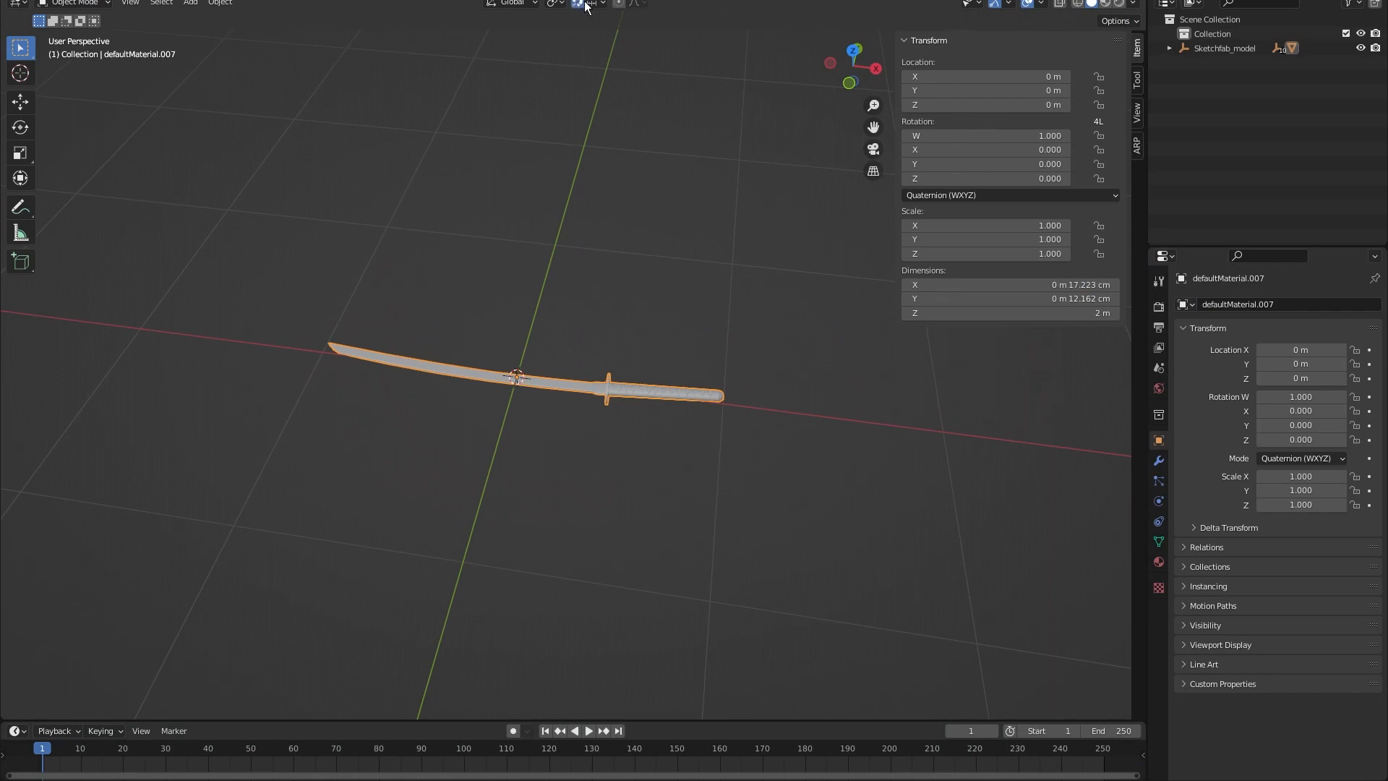
pyautogui.click(586, 4)
pyautogui.click(646, 186)
pyautogui.scroll(-3, 623, 211)
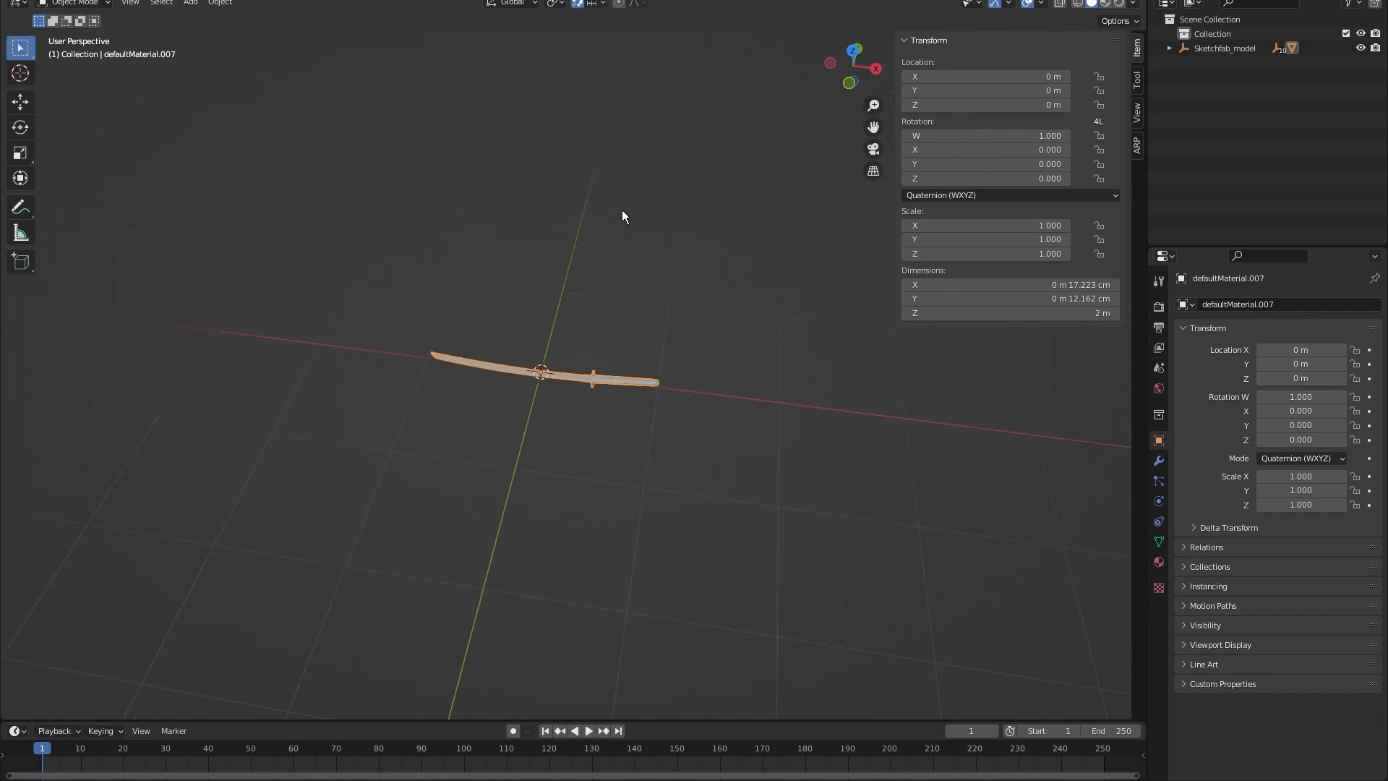
pyautogui.moveTo(623, 211); pyautogui.dragTo(602, 217, button='middle')
pyautogui.press('s')
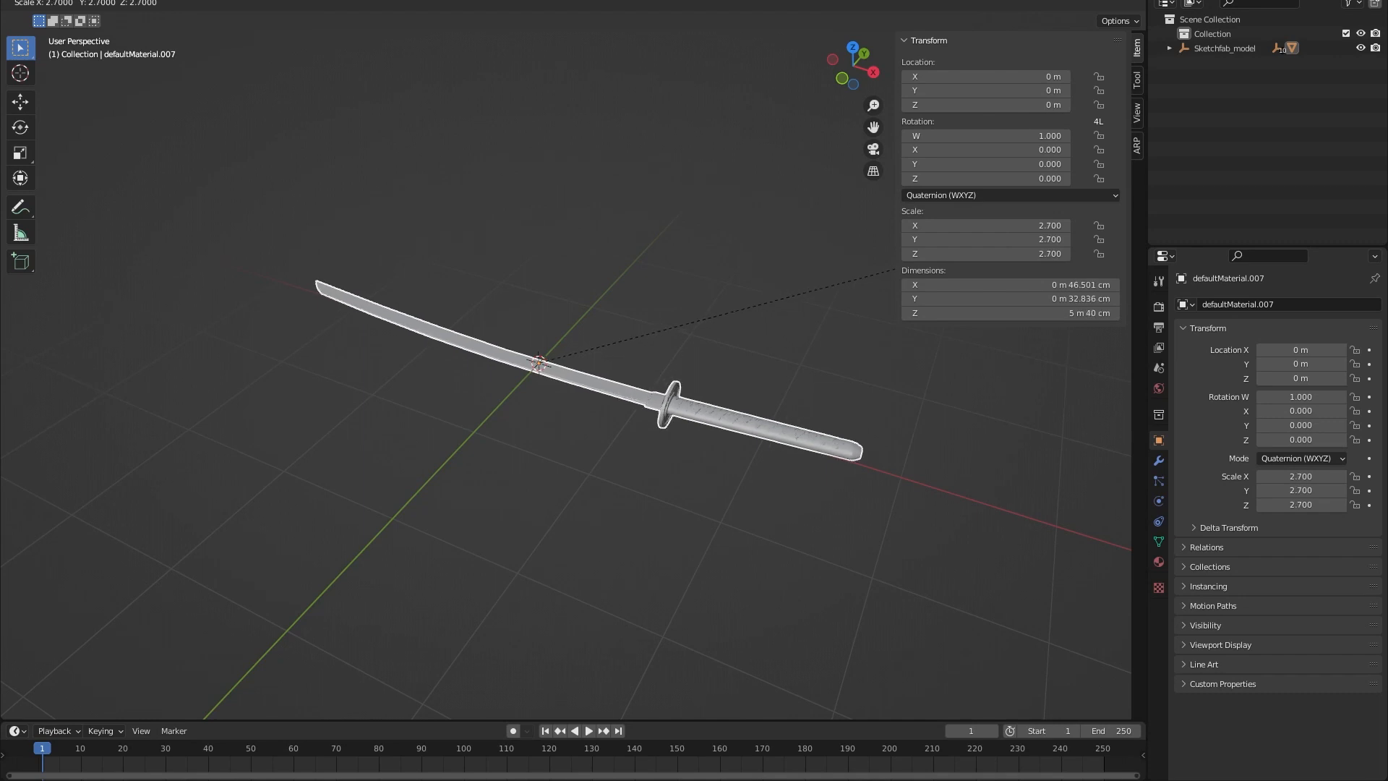
pyautogui.click(896, 266)
# Switch the viewport to Material Preview shading and inspect the katana's blade, guard and handle textures.
pyautogui.moveTo(745, 246); pyautogui.dragTo(740, 297, button='middle')
pyautogui.scroll(4, 740, 268)
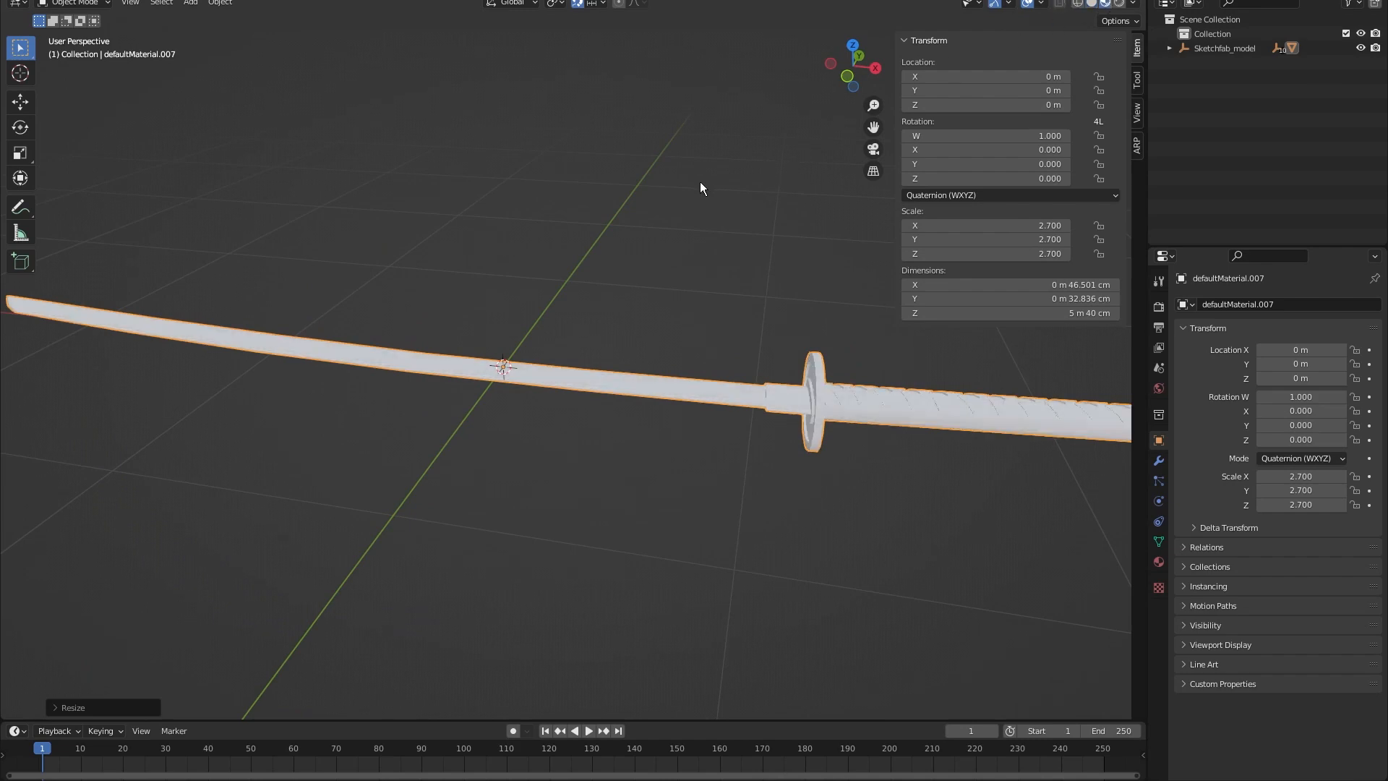
pyautogui.moveTo(700, 181)
pyautogui.mouseDown(button='middle')
pyautogui.moveTo(593, 202)
pyautogui.moveTo(578, 169)
pyautogui.moveTo(604, 272)
pyautogui.moveTo(647, 297)
pyautogui.moveTo(665, 371)
pyautogui.moveTo(448, 347)
pyautogui.moveTo(605, 341)
pyautogui.moveTo(508, 350)
pyautogui.moveTo(531, 307)
pyautogui.mouseUp(button='middle')
pyautogui.scroll(5, 604, 272)
pyautogui.scroll(-5, 615, 276)
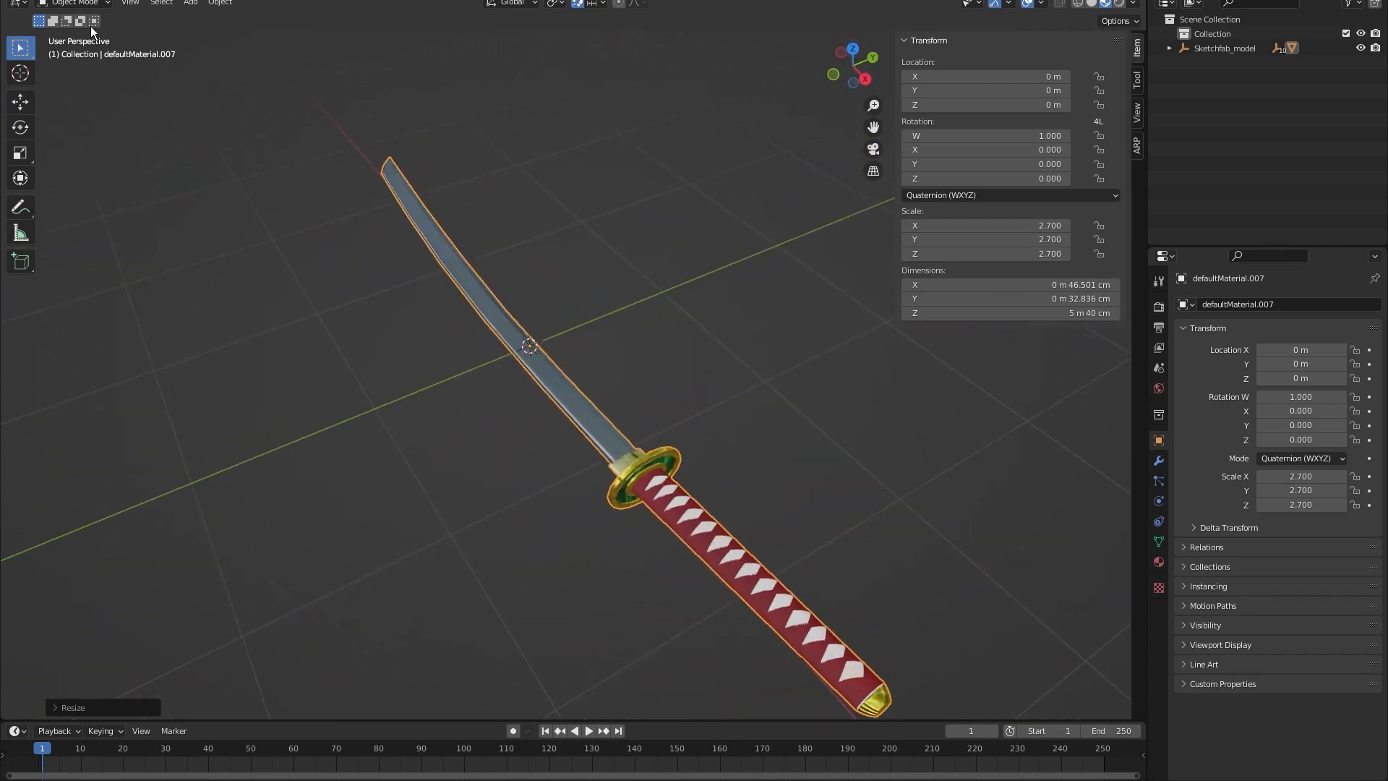
# Select the katana together with its parent empties and start an FBX export as SK_Katana.fbx in the Mesh folder.
pyautogui.moveTo(631, 194); pyautogui.dragTo(281, 516)
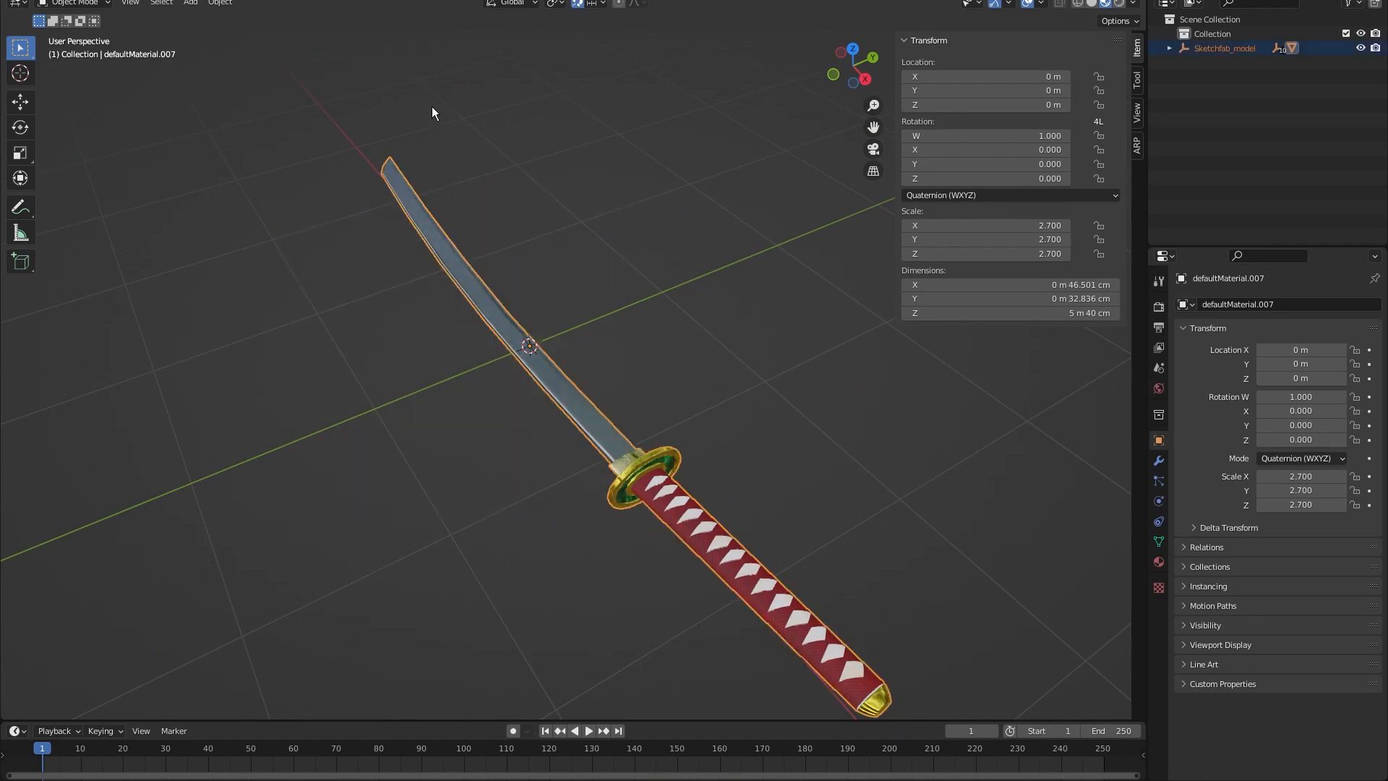
pyautogui.click(45, 3)
pyautogui.moveTo(87, 192)
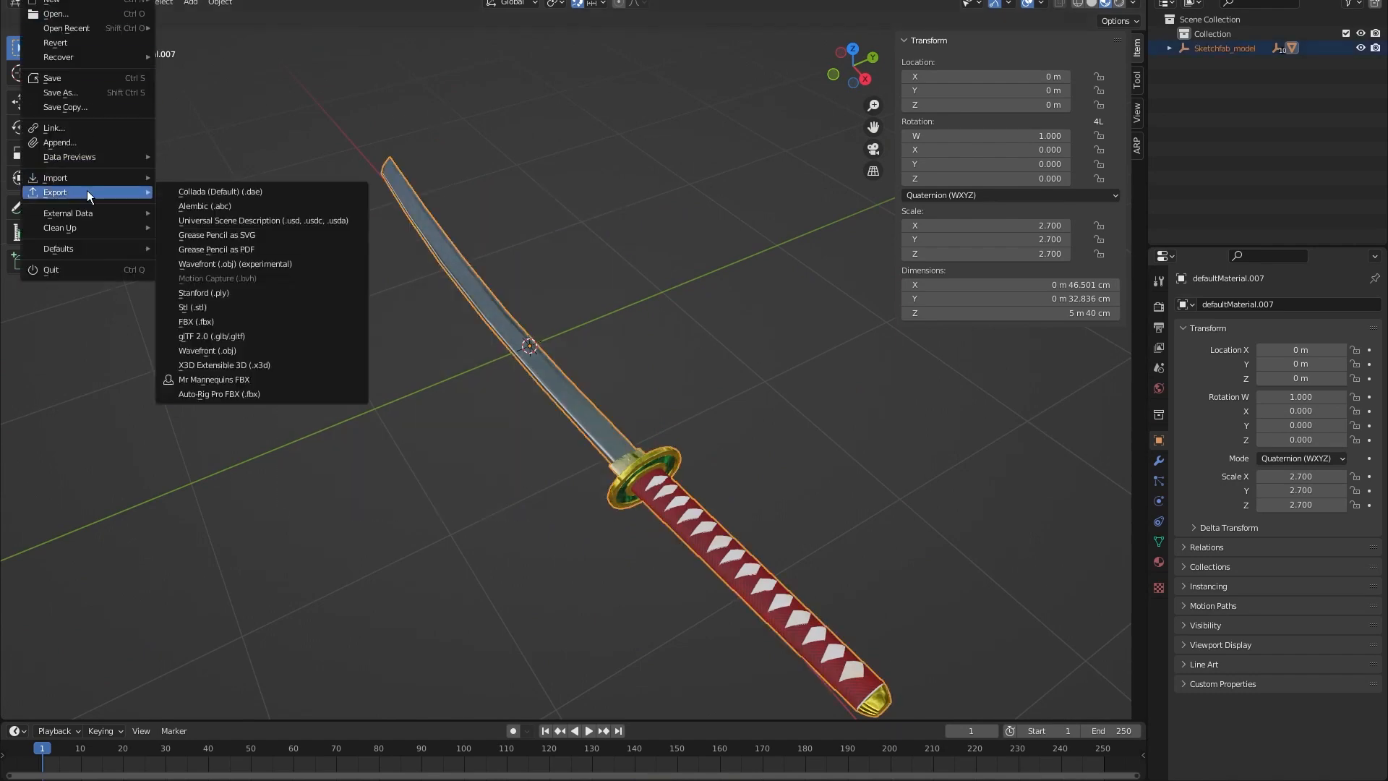
pyautogui.click(217, 322)
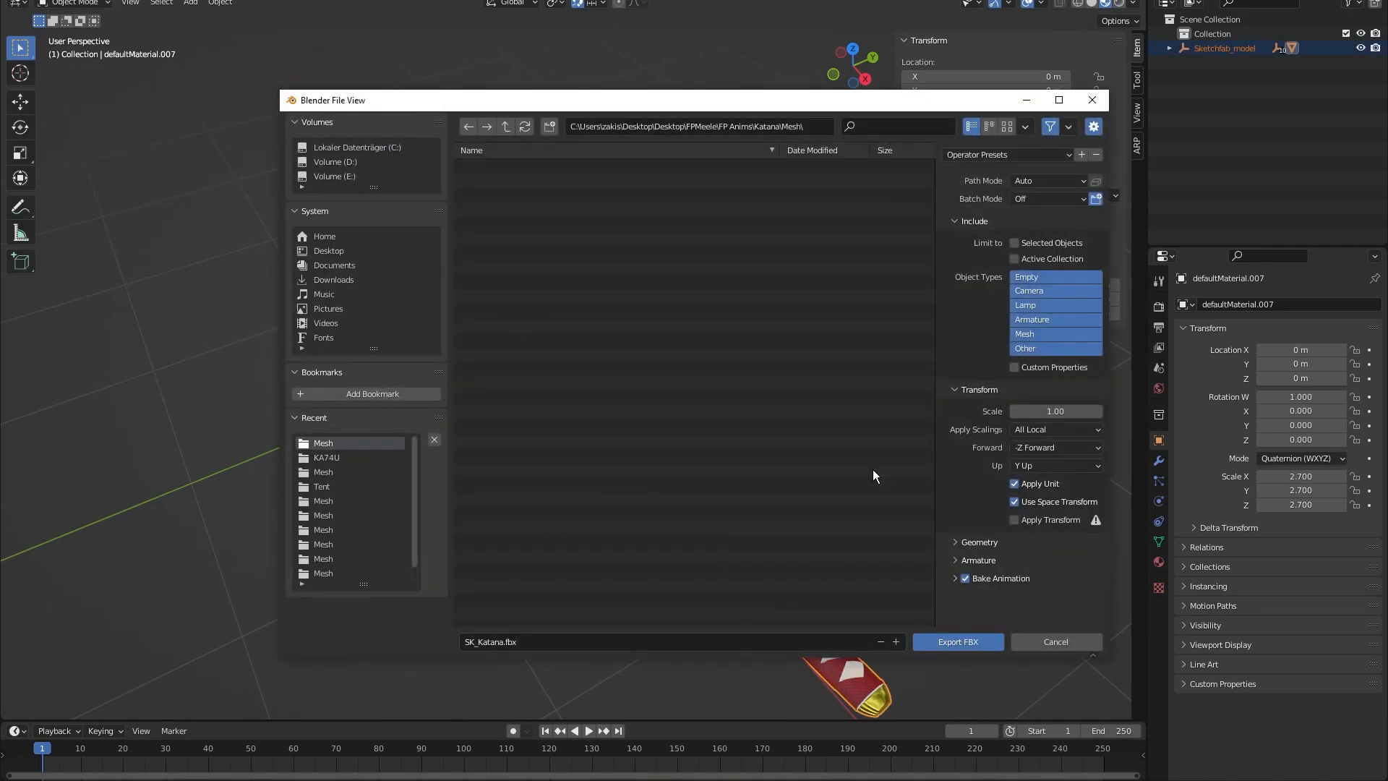
# Limit the FBX export to selected objects and set the geometry smoothing to Edge.
pyautogui.click(958, 541)
pyautogui.scroll(-2, 961, 471)
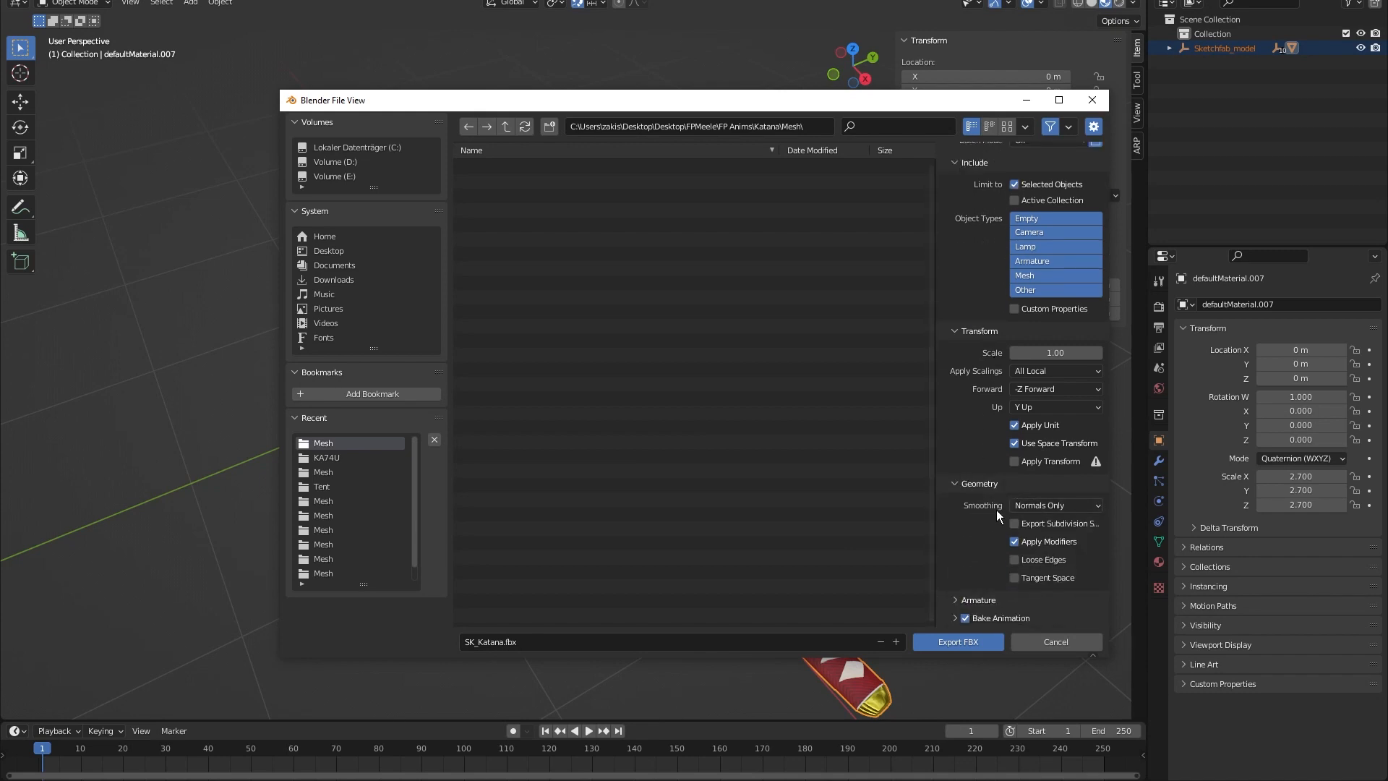
pyautogui.click(1038, 504)
pyautogui.click(1043, 554)
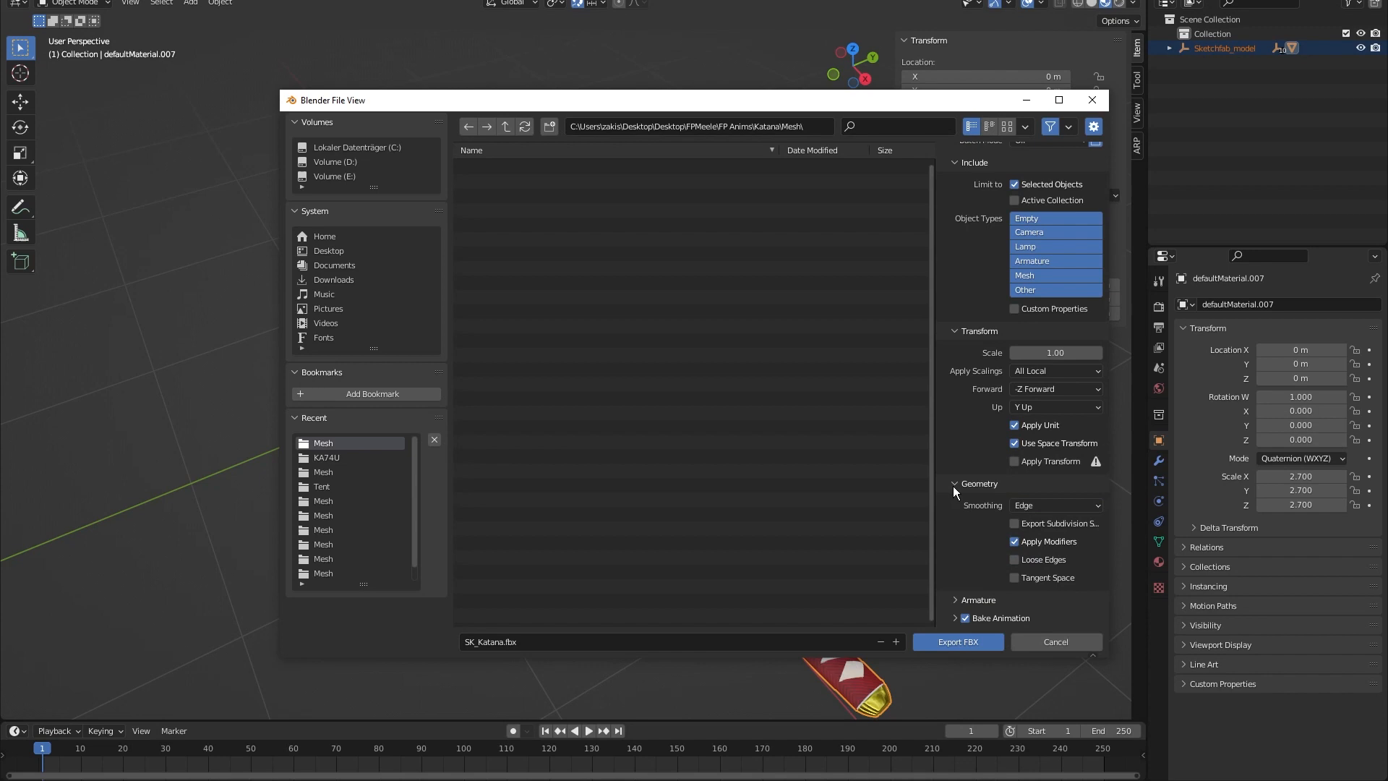
# Turn off Add Leaf Bones in the armature options of the FBX export.
pyautogui.click(974, 600)
pyautogui.scroll(-3, 975, 537)
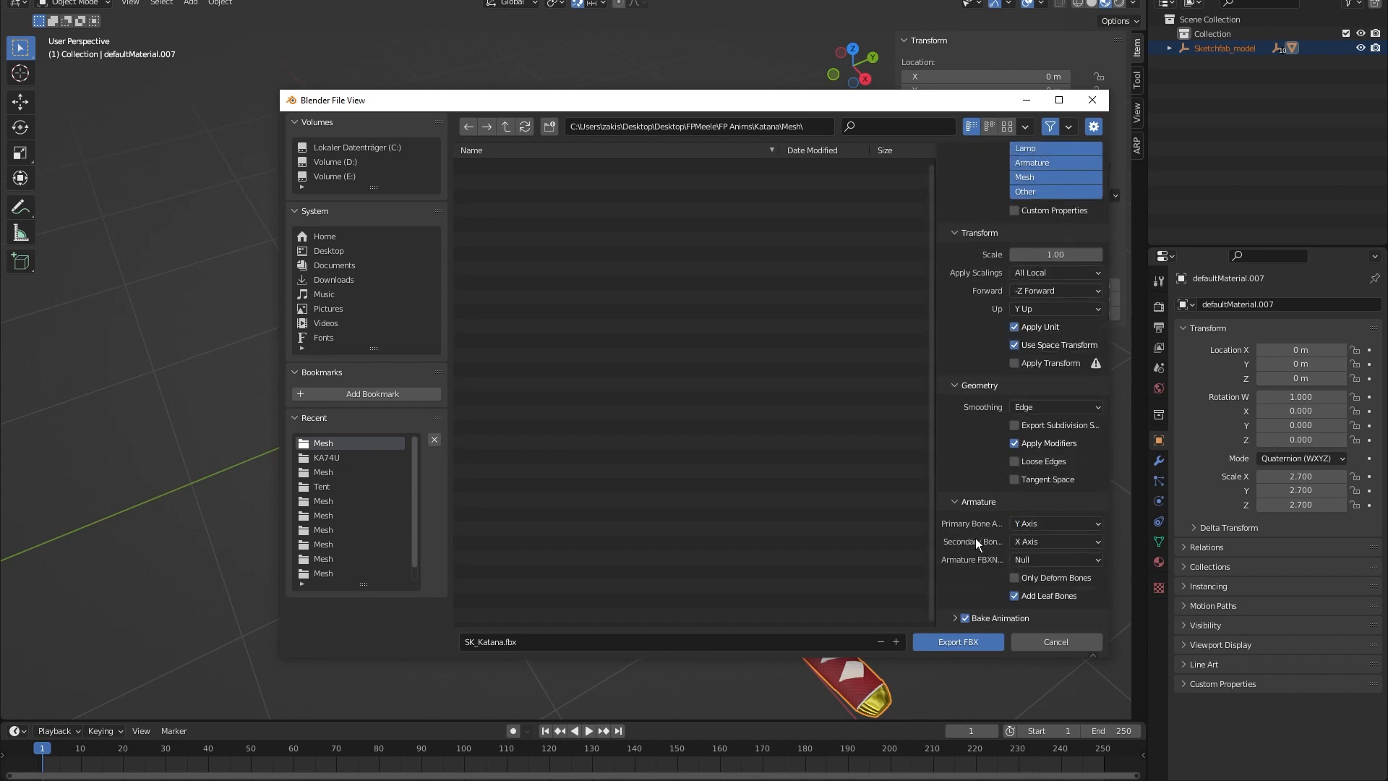
pyautogui.click(1034, 590)
pyautogui.scroll(5, 967, 617)
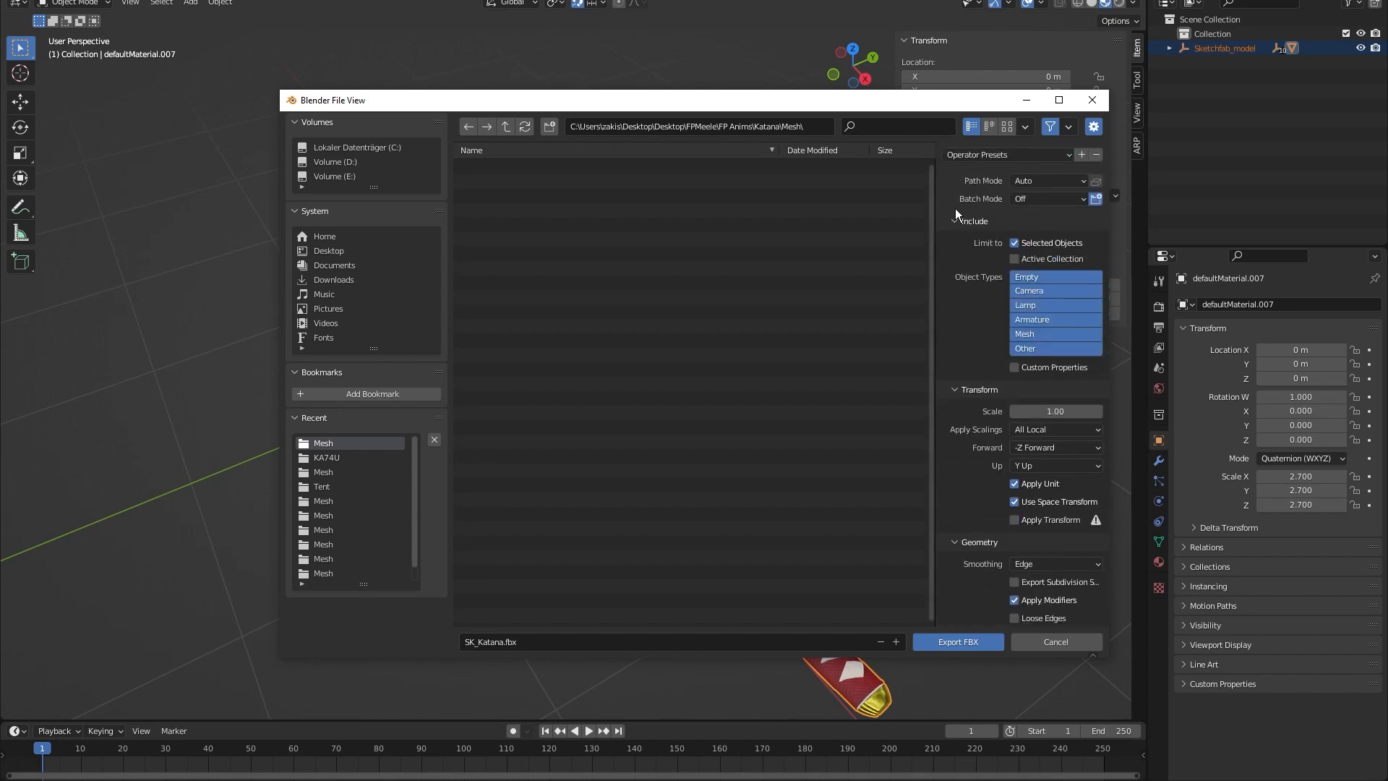
# Set the export's path mode to Copy and export the katana as SK_Katana.fbx.
pyautogui.click(1020, 181)
pyautogui.click(1037, 269)
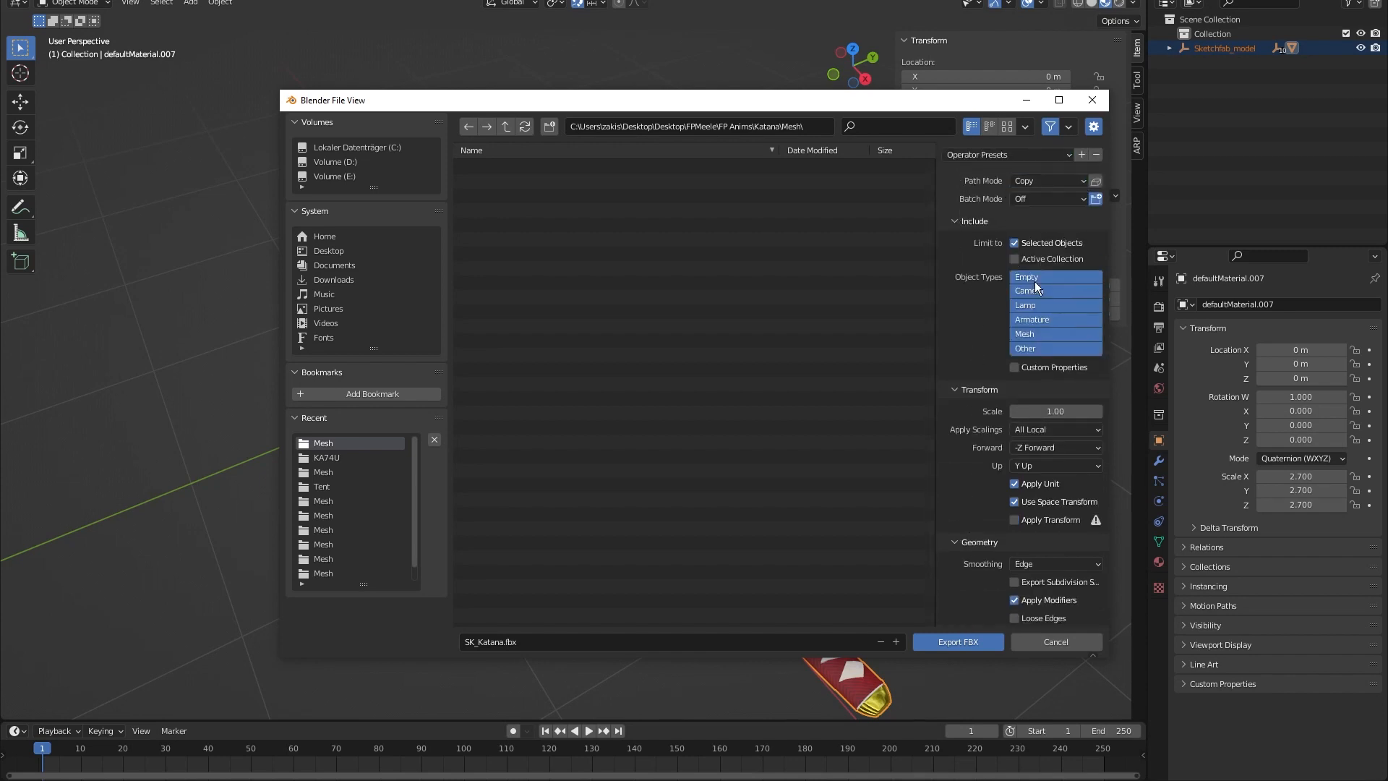
pyautogui.click(958, 640)
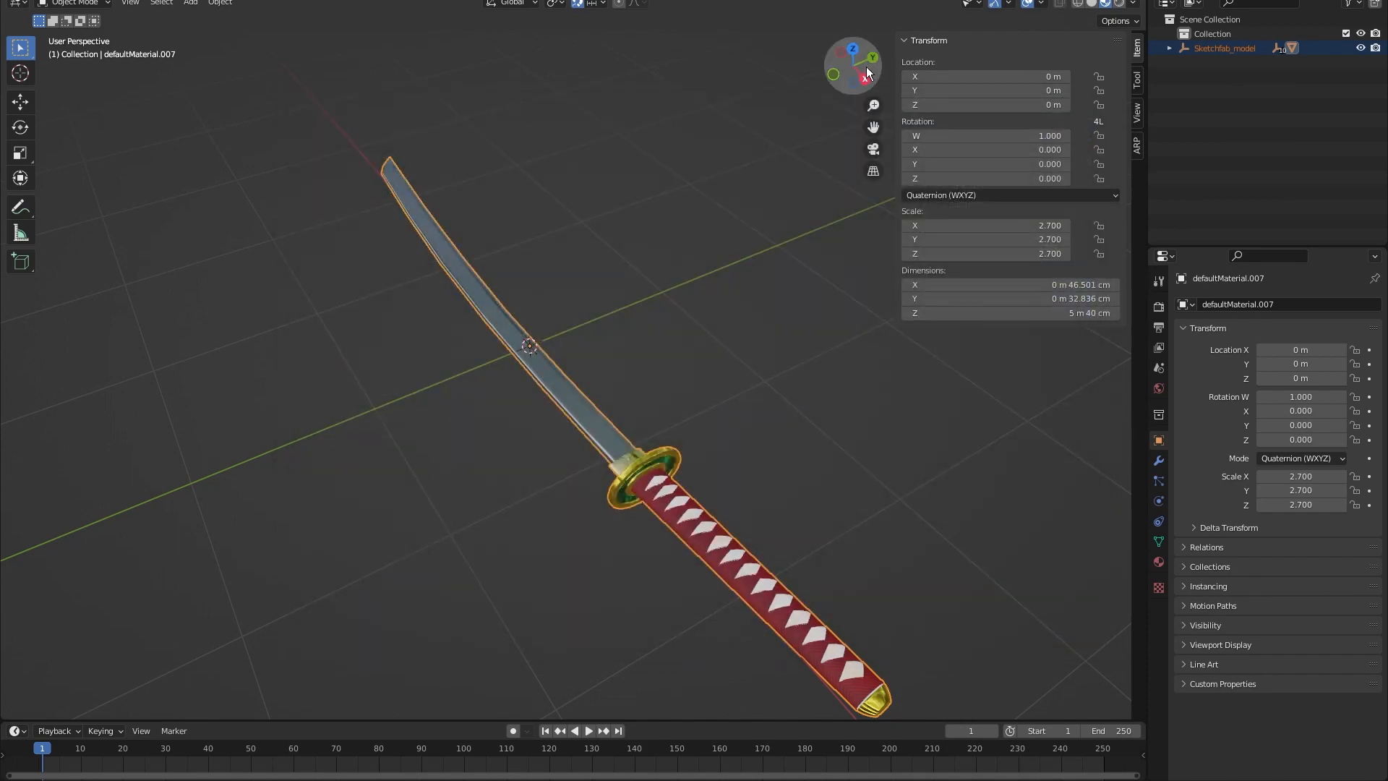
pyautogui.scroll(5, 666, 153)
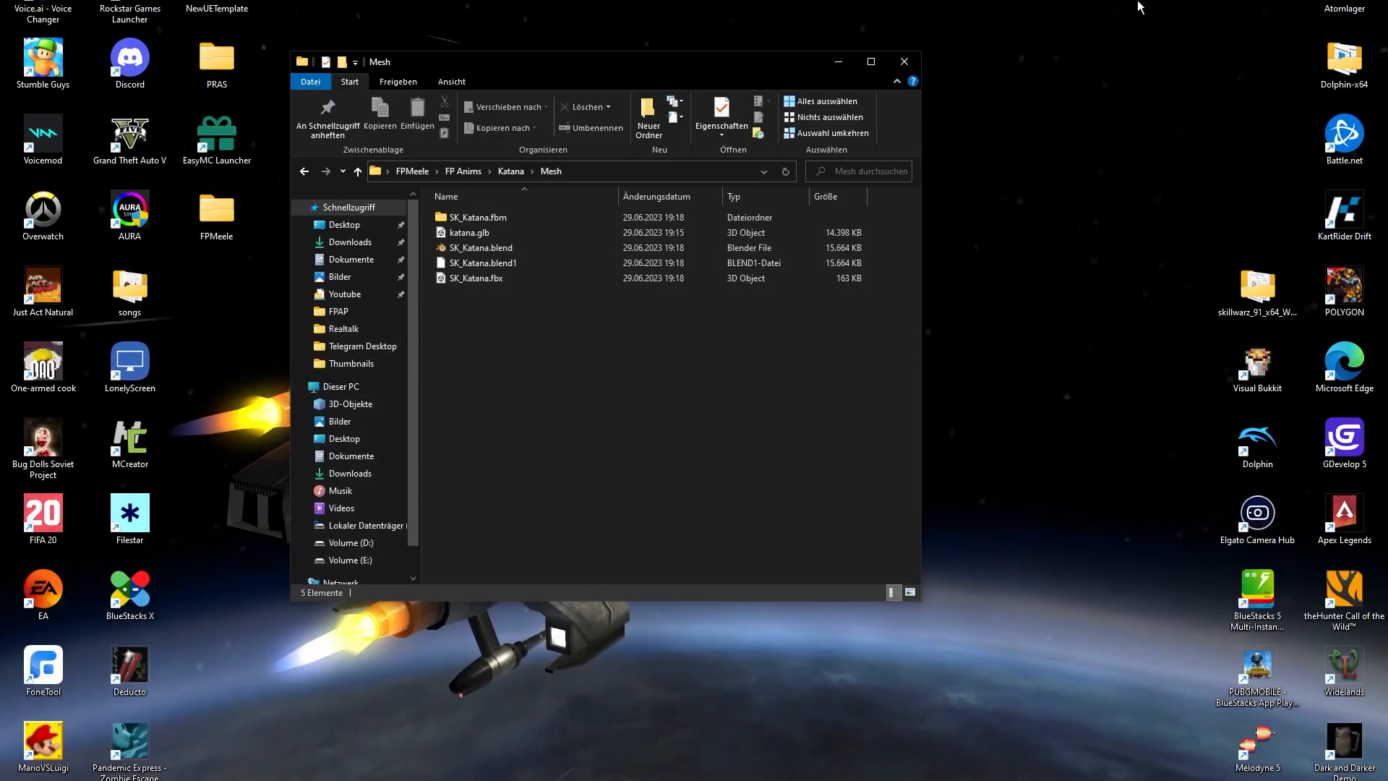
# Open a second File Explorer window beside the Mesh folder and browse to the UEDev folder on Volume (D:).
pyautogui.moveTo(581, 68); pyautogui.dragTo(484, 45)
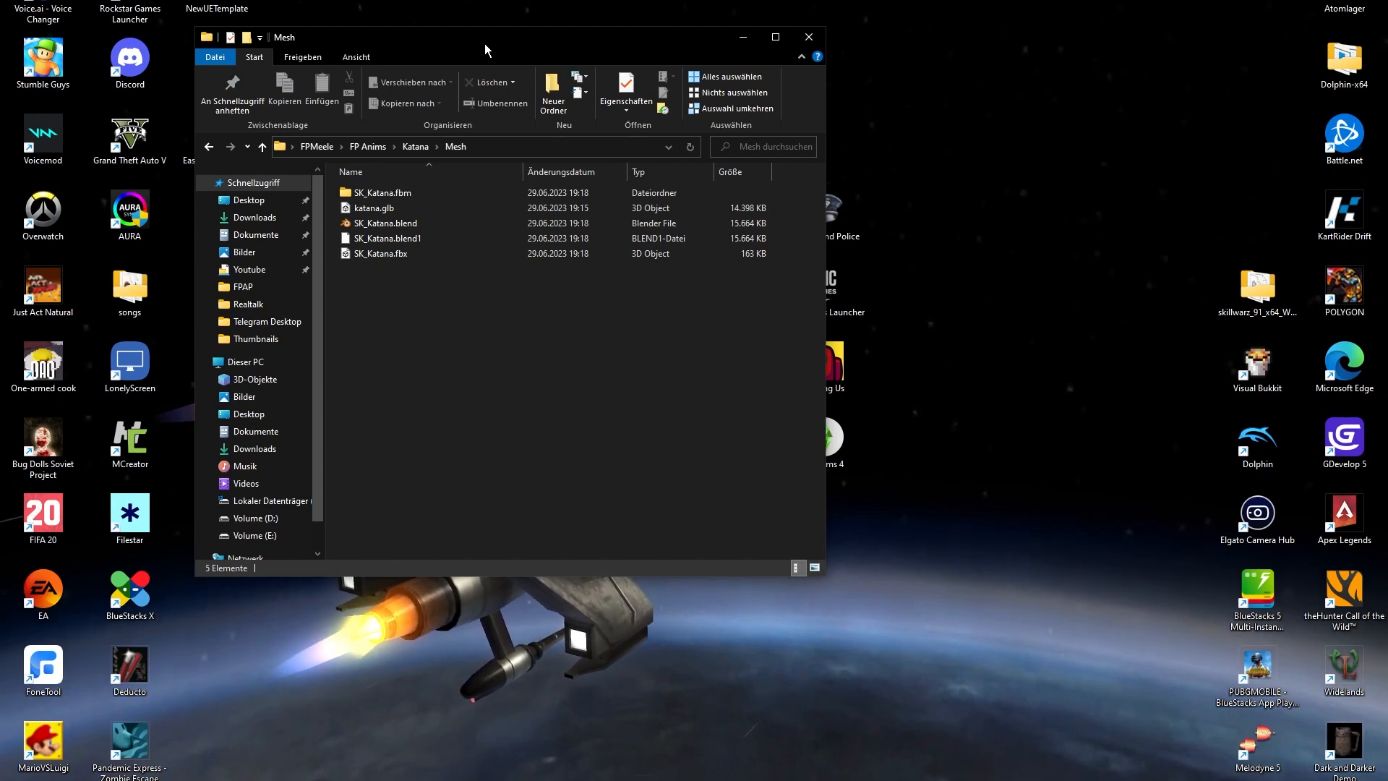
pyautogui.middleClick(87, 780)
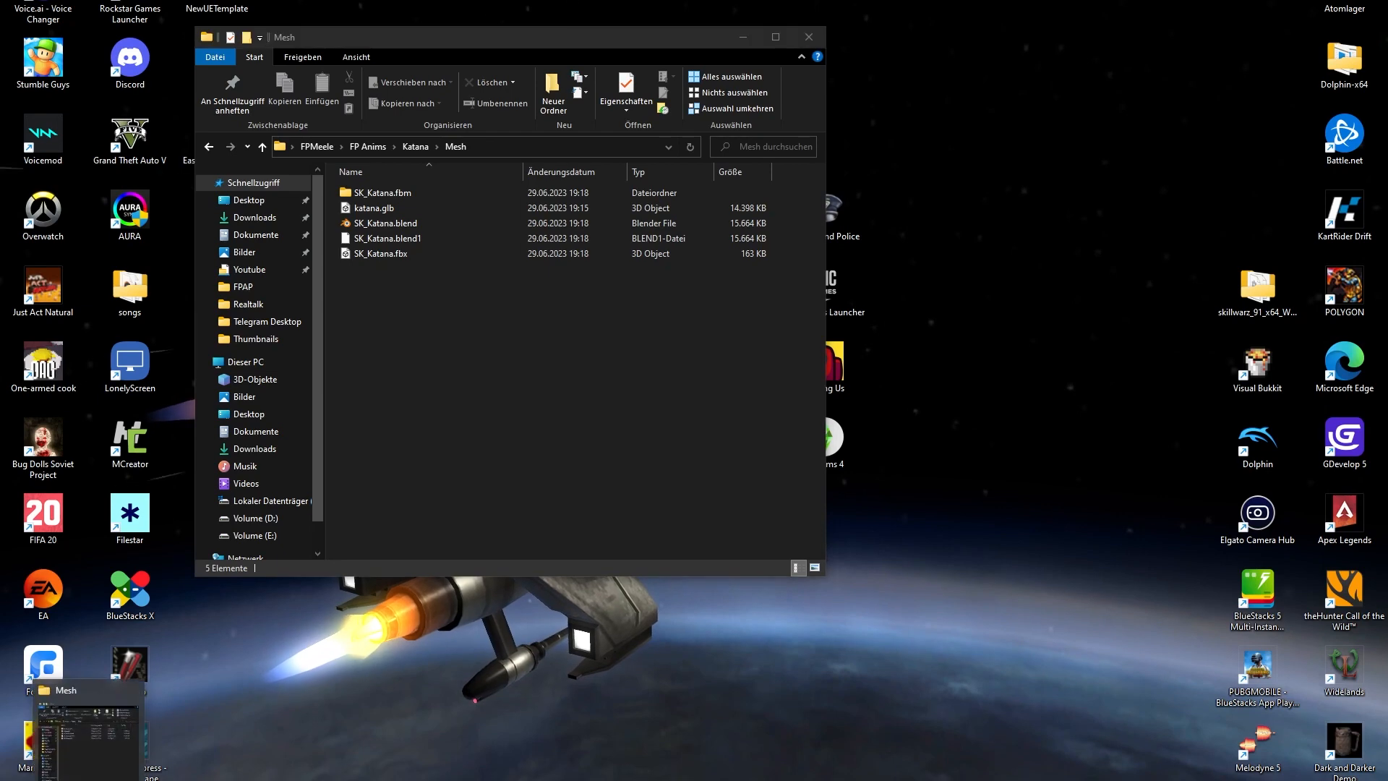
pyautogui.click(274, 378)
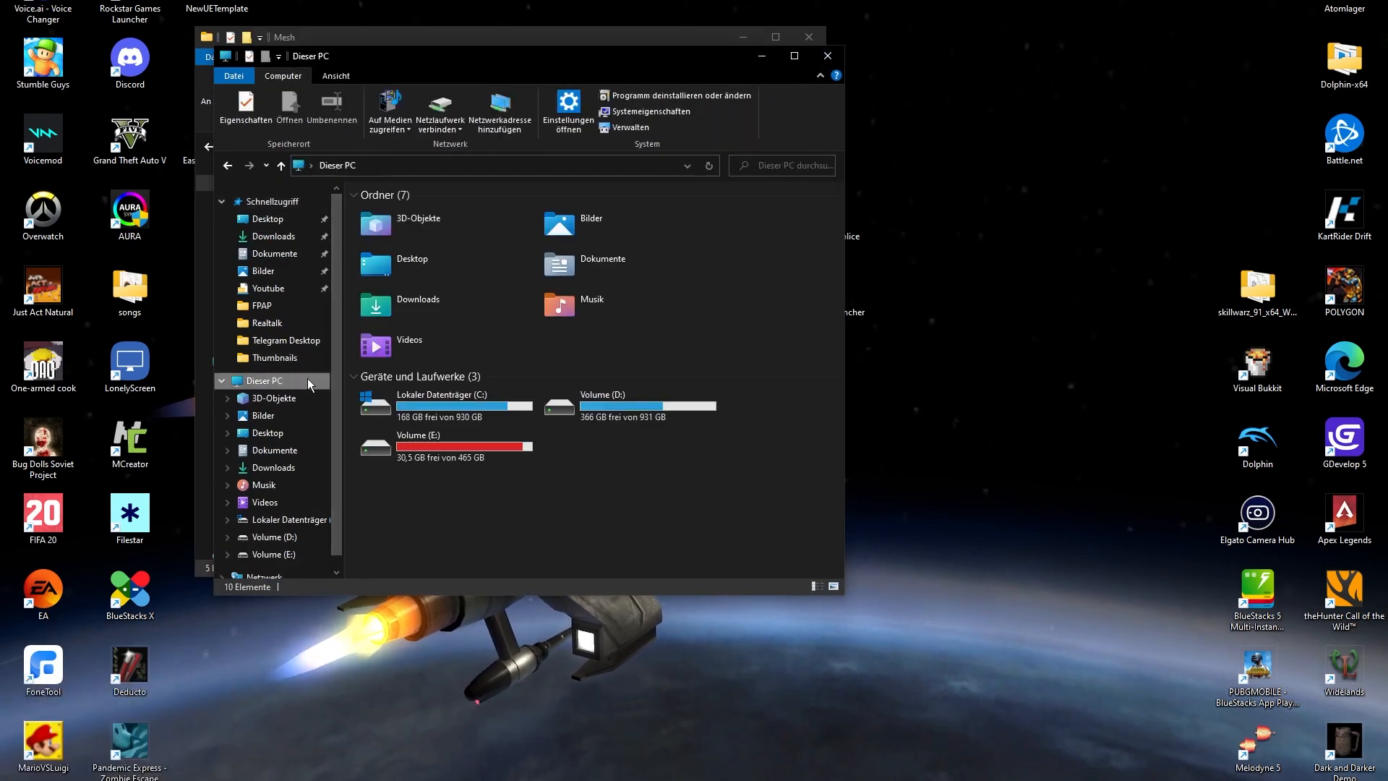
pyautogui.doubleClick(479, 410)
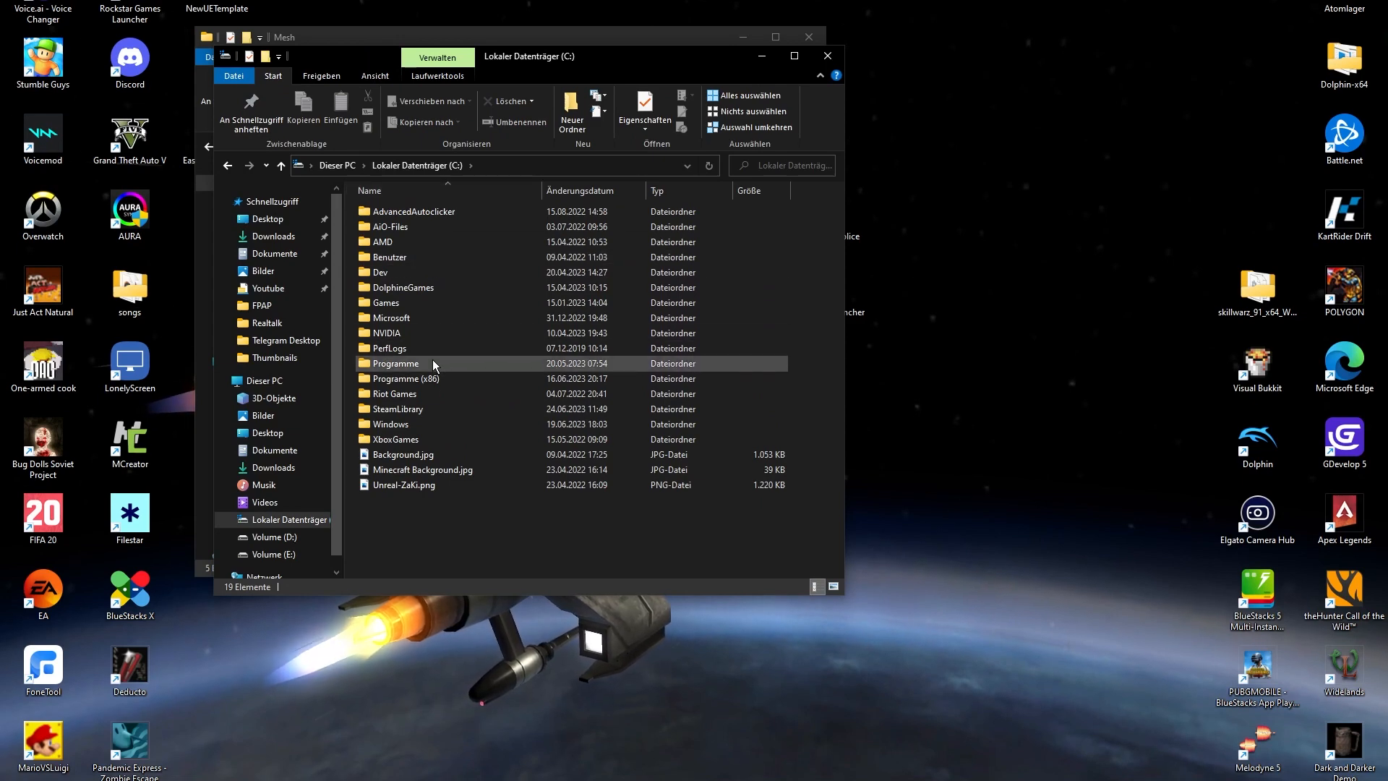
pyautogui.click(346, 166)
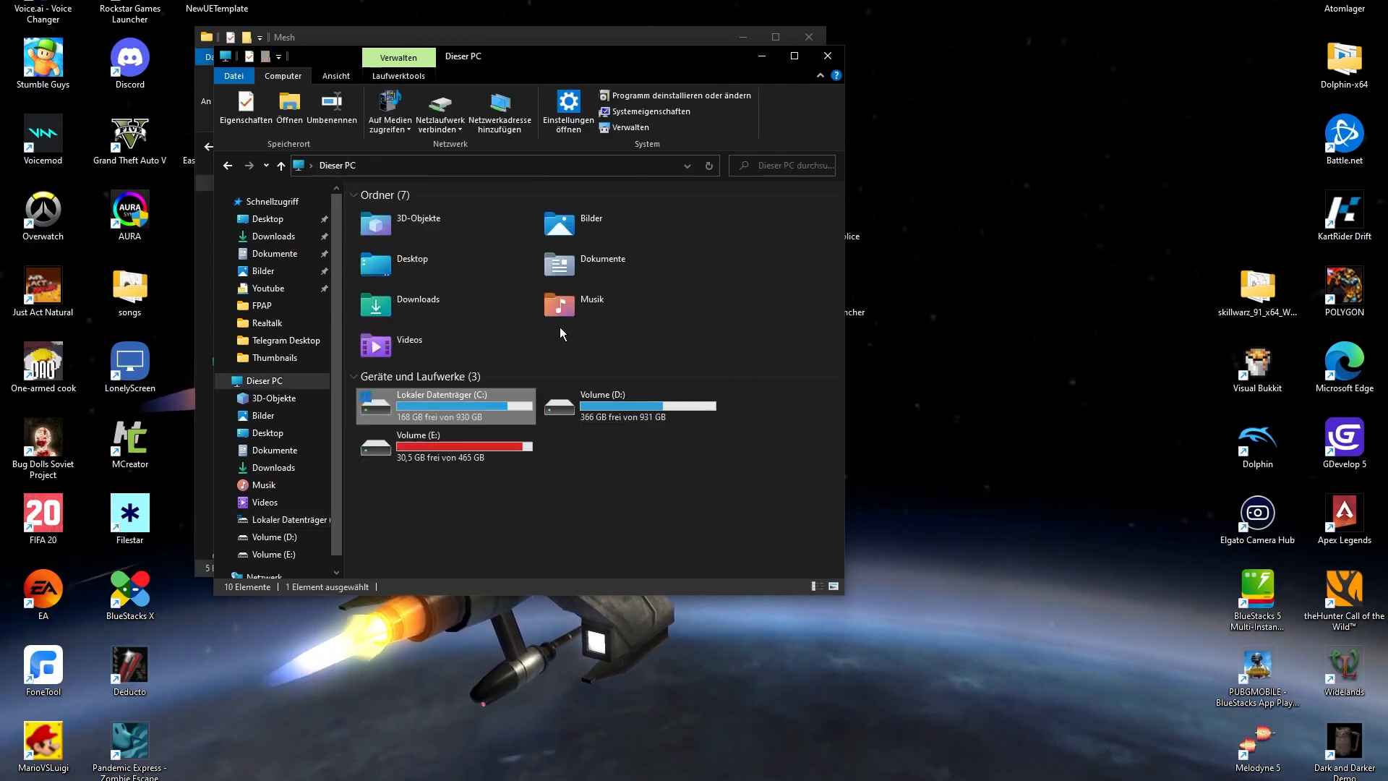
pyautogui.doubleClick(609, 420)
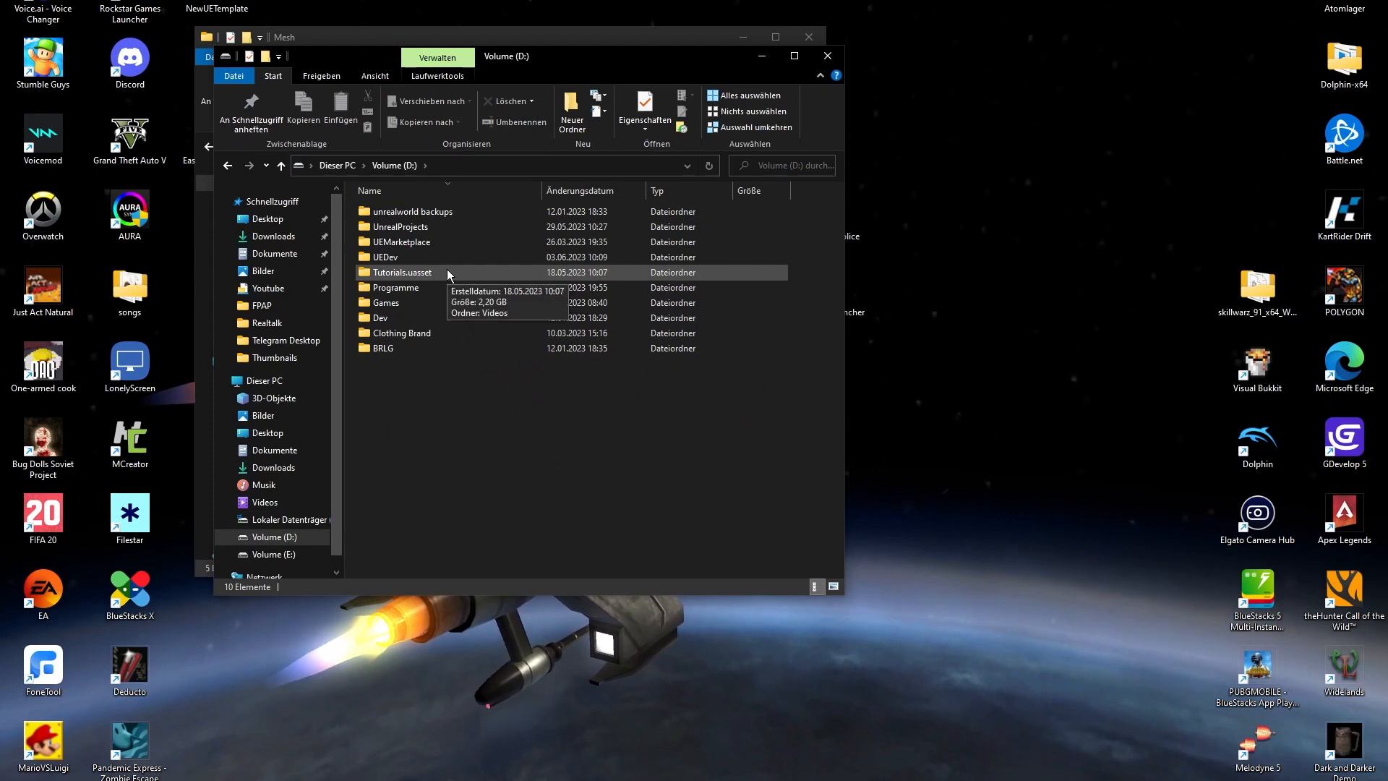
pyautogui.doubleClick(498, 258)
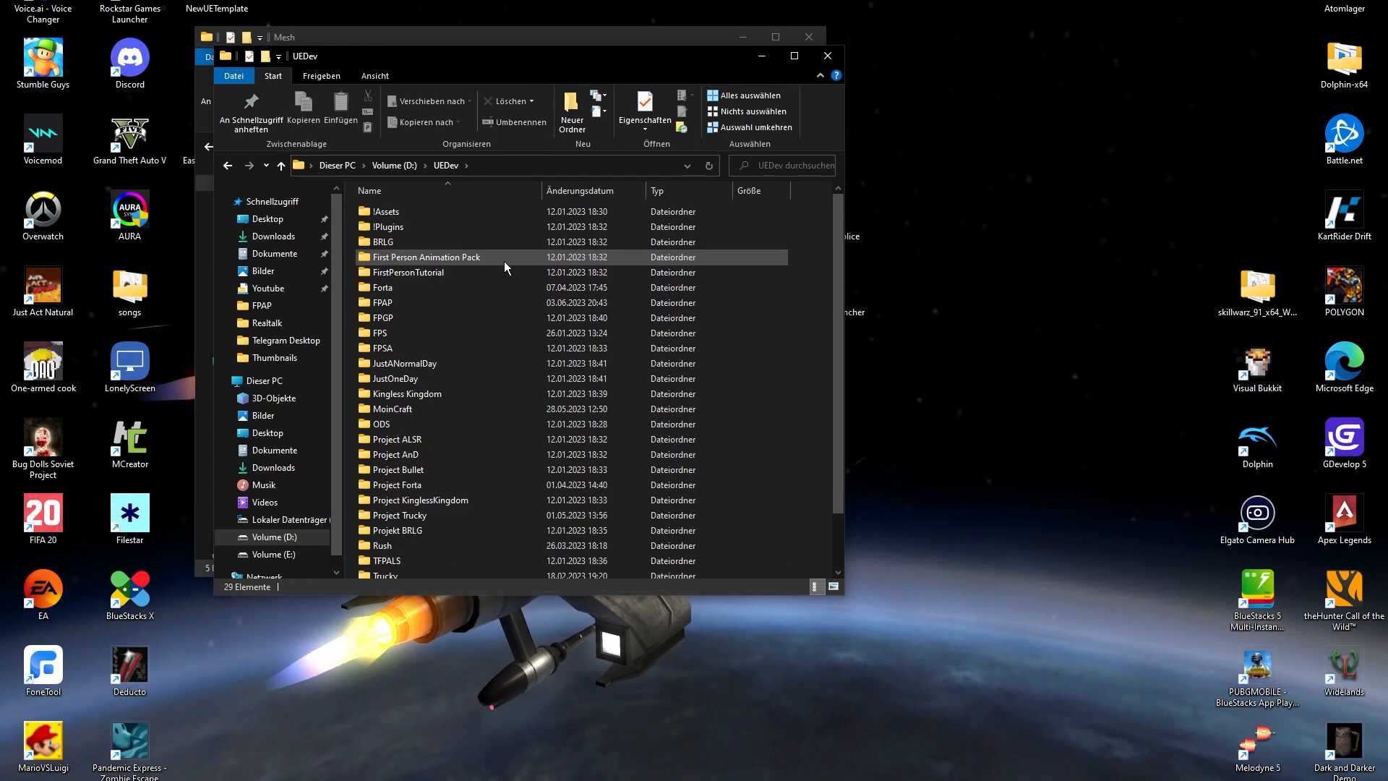
# Open the archive !ALSReplicated-4.5.3.zip in WinRAR and dismiss the licence reminder.
pyautogui.scroll(-2, 473, 304)
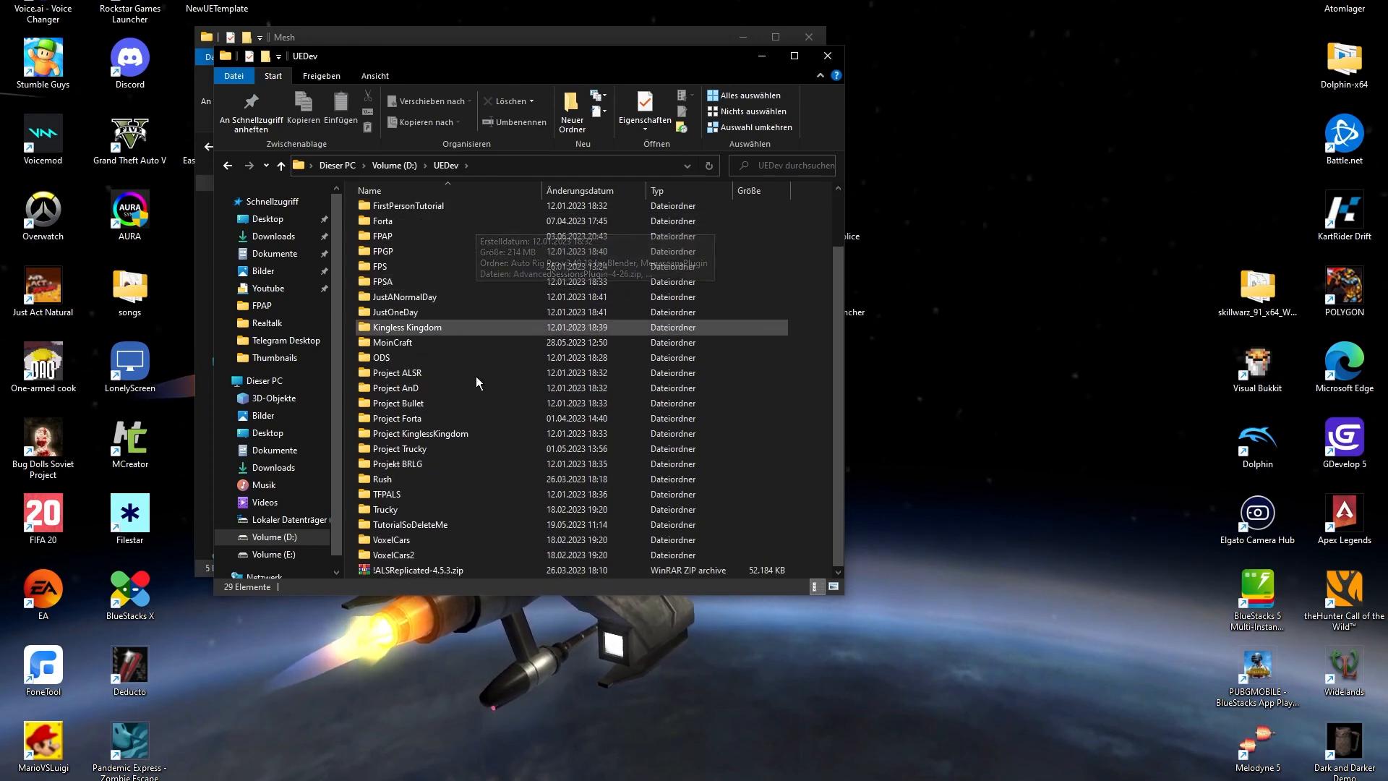
pyautogui.doubleClick(426, 571)
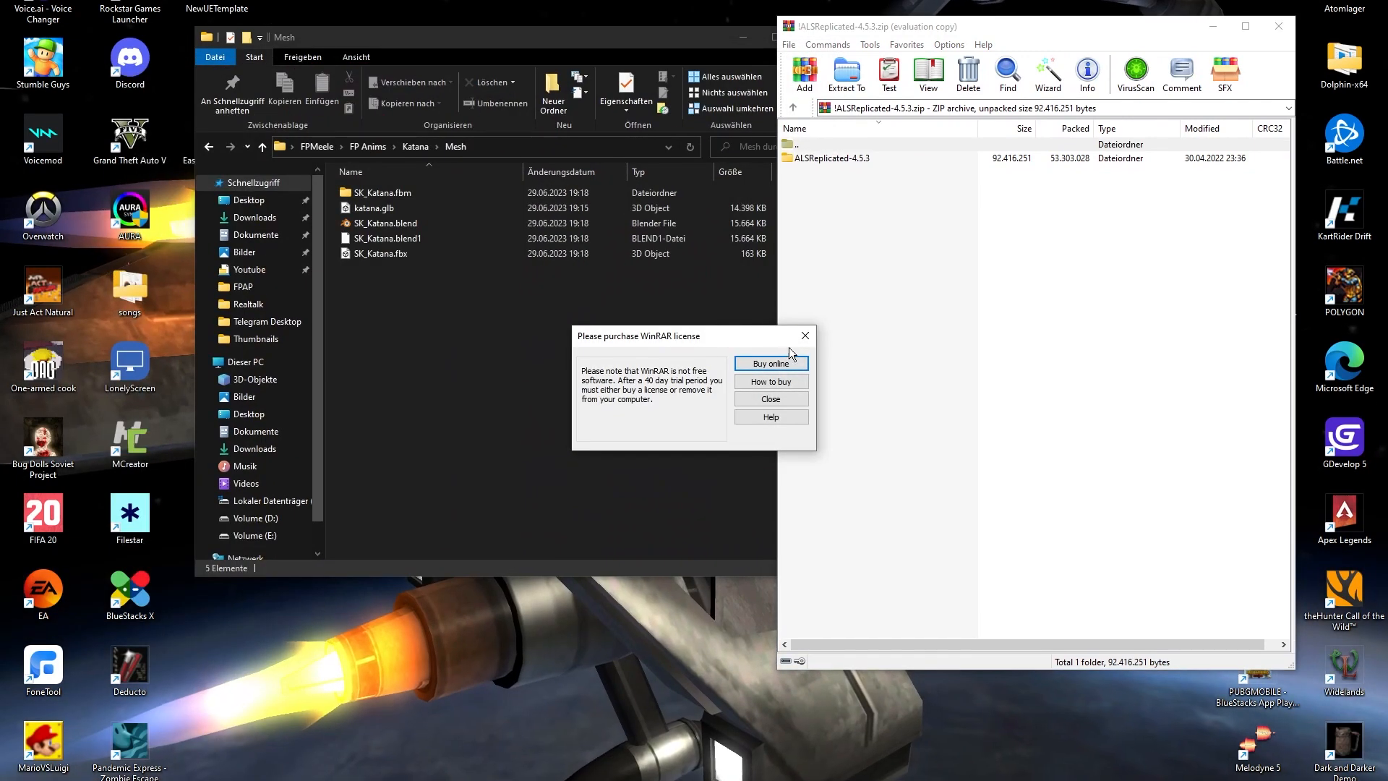
pyautogui.click(783, 402)
# Look through the ALSReplicated-4.5.3 folder inside the archive and return to the archive's root.
pyautogui.doubleClick(835, 158)
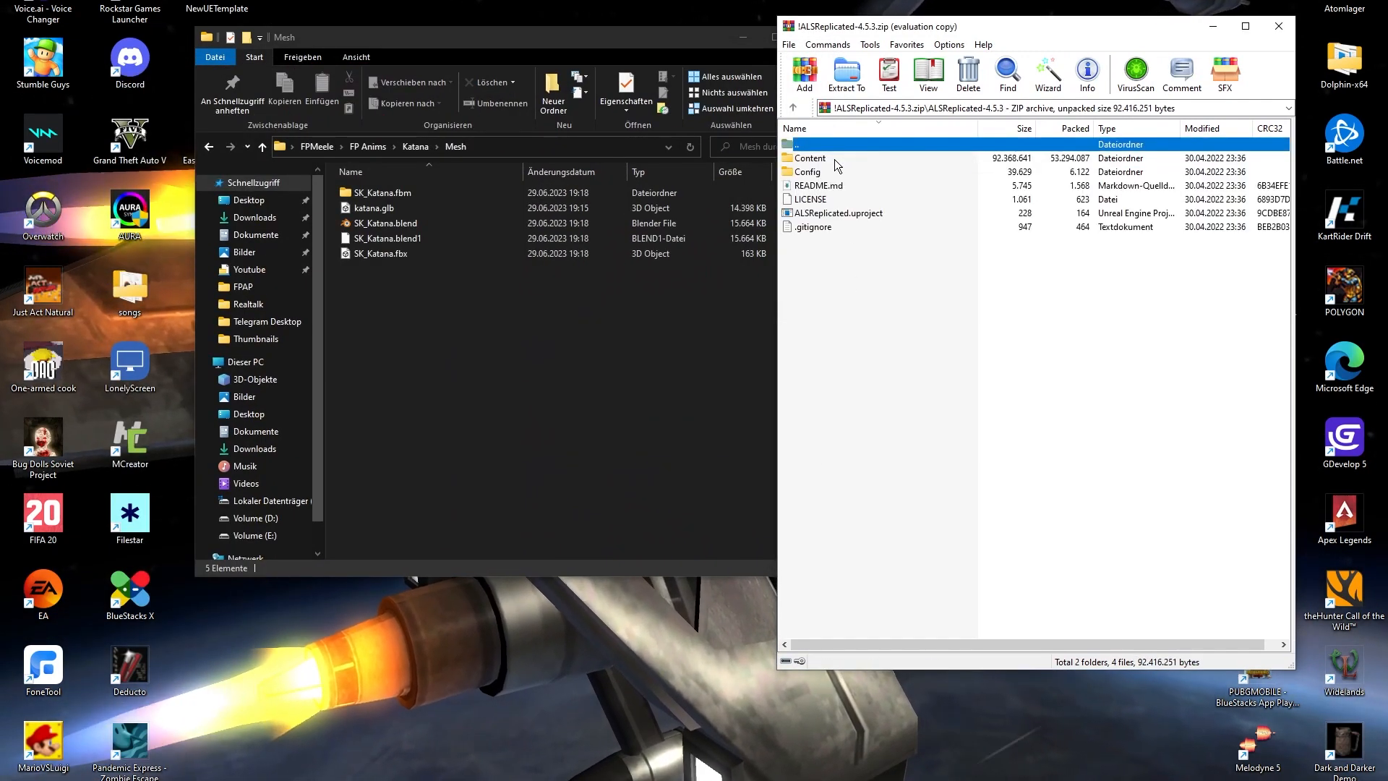
pyautogui.doubleClick(824, 145)
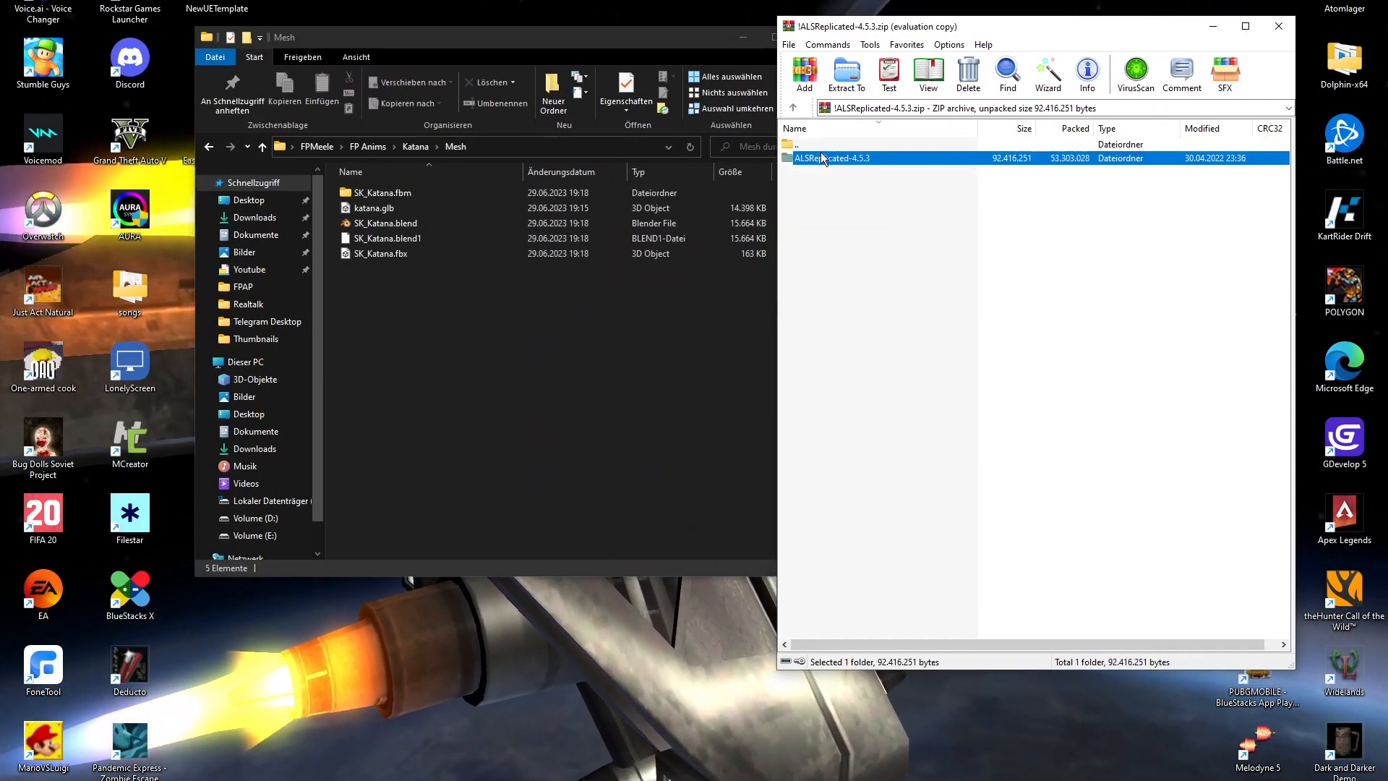
pyautogui.rightClick(824, 157)
pyautogui.click(797, 210)
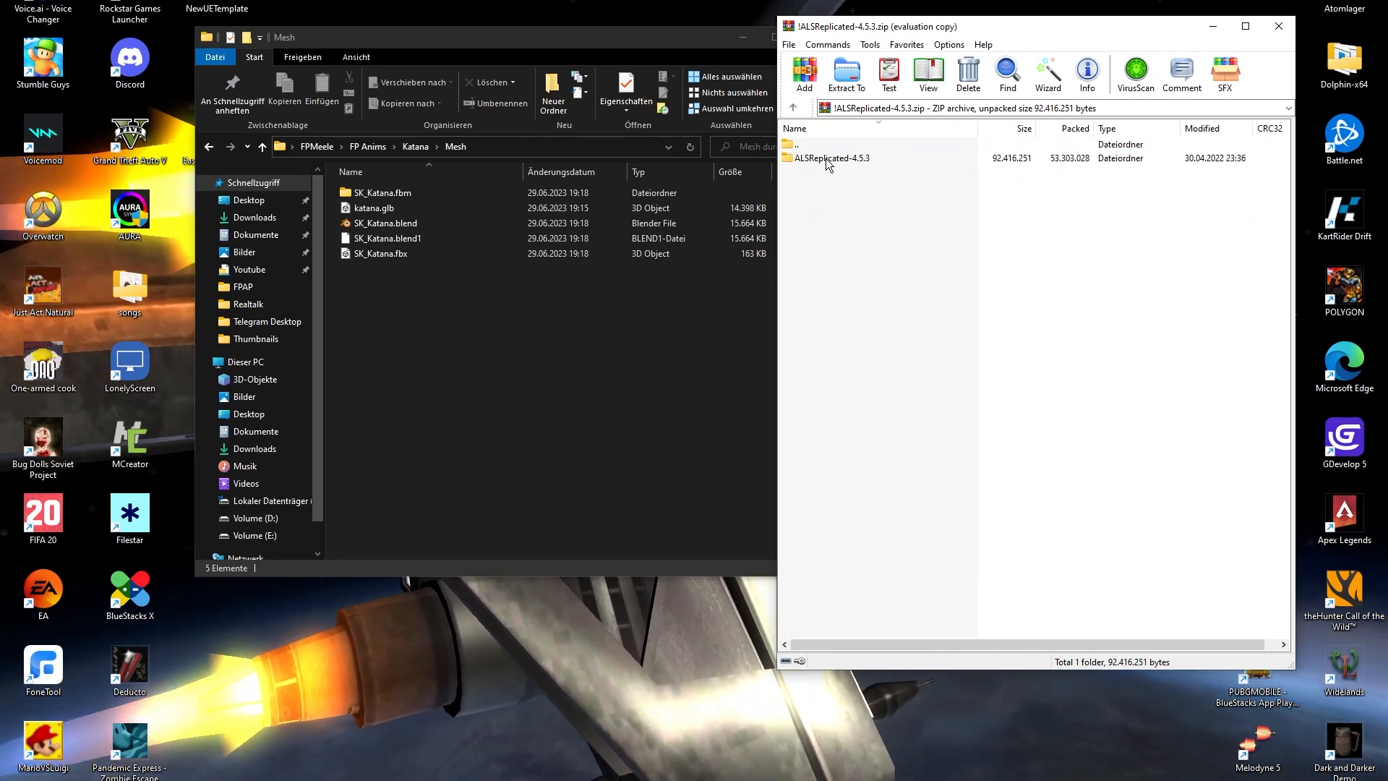
pyautogui.rightClick(828, 158)
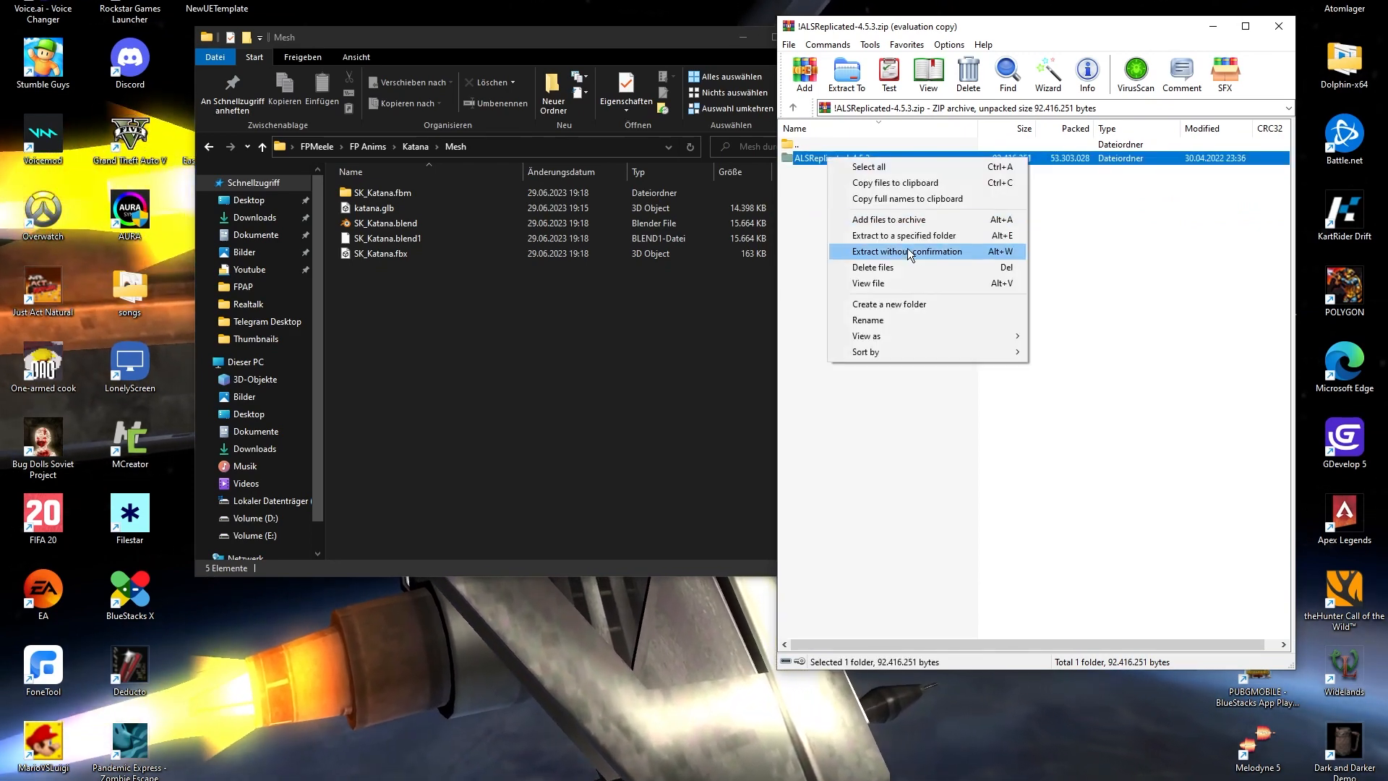
pyautogui.doubleClick(808, 159)
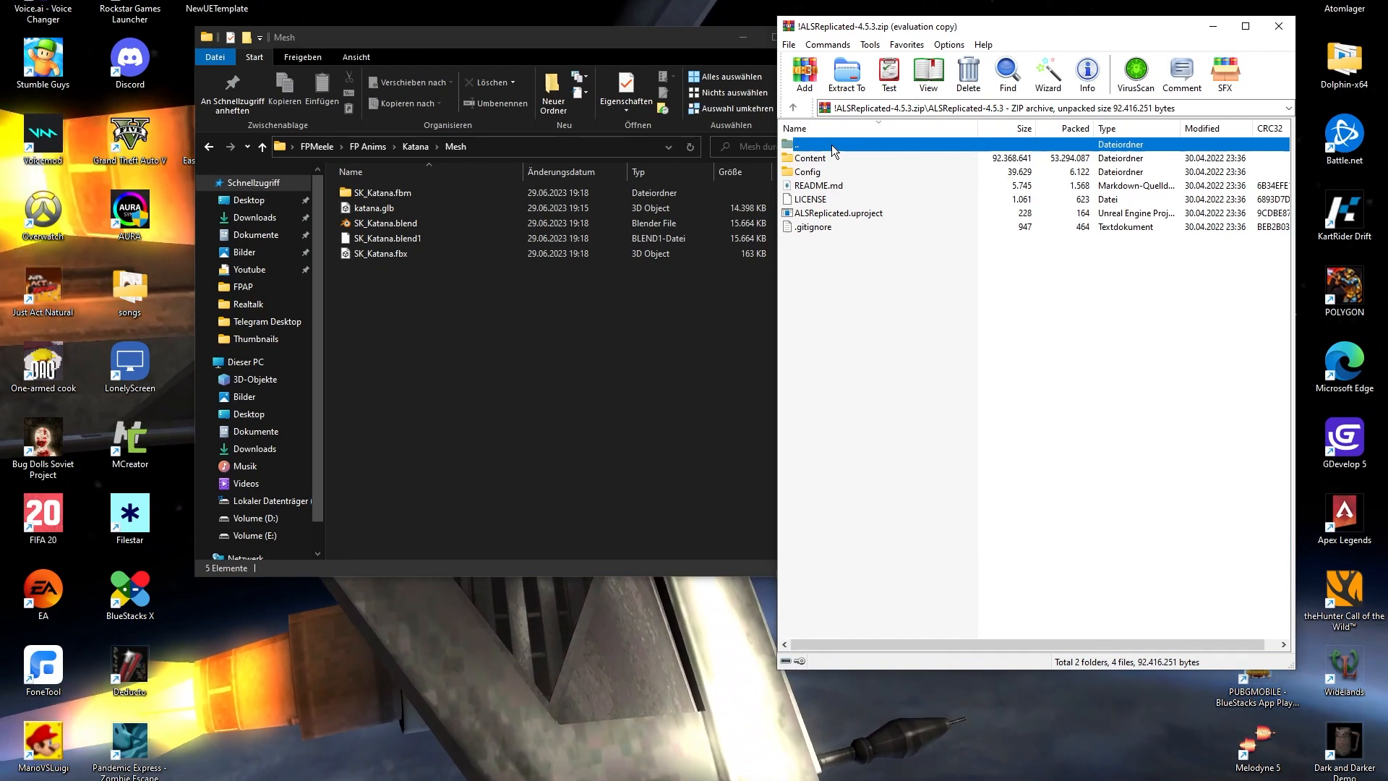
pyautogui.doubleClick(830, 146)
# Close the Mesh folder window, then start Unreal Editor and choose the First Person template under Games.
pyautogui.moveTo(701, 44); pyautogui.dragTo(605, 66)
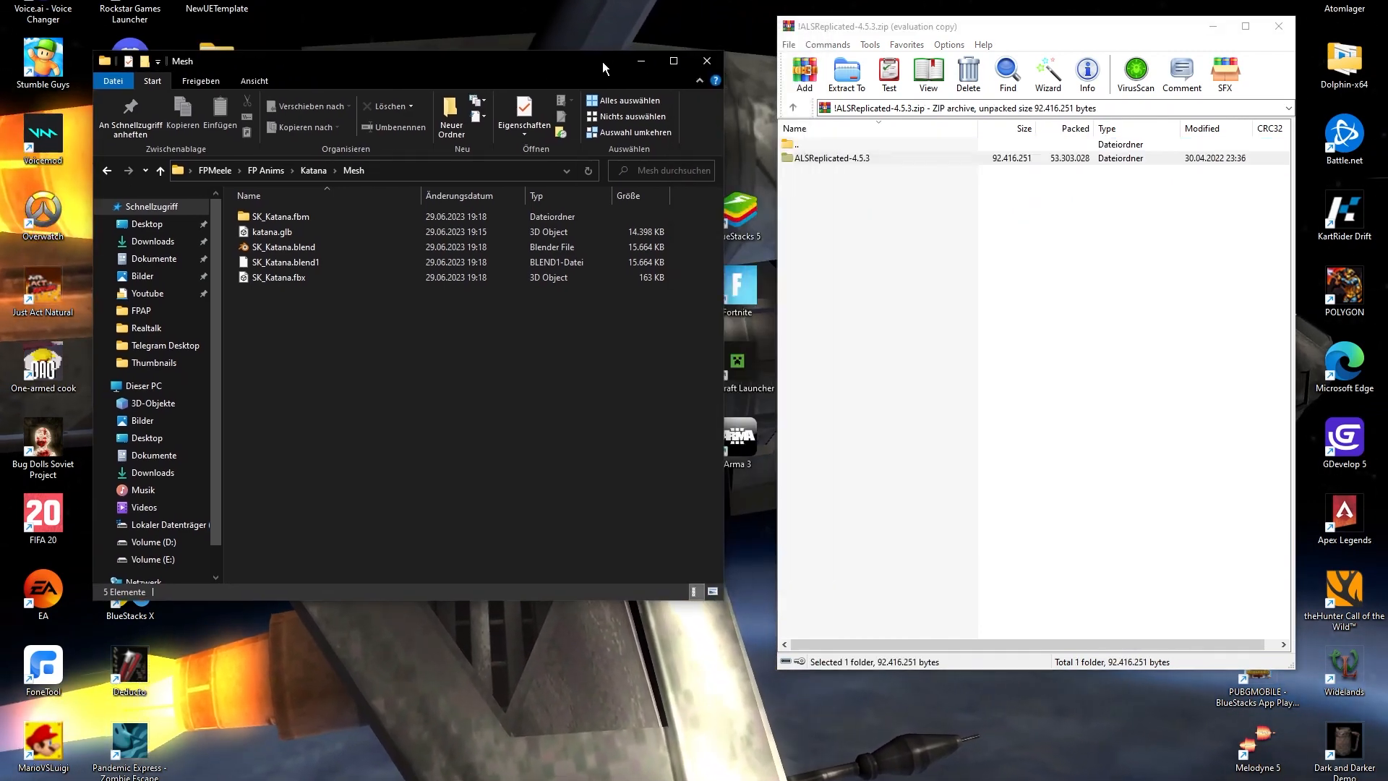
pyautogui.click(712, 59)
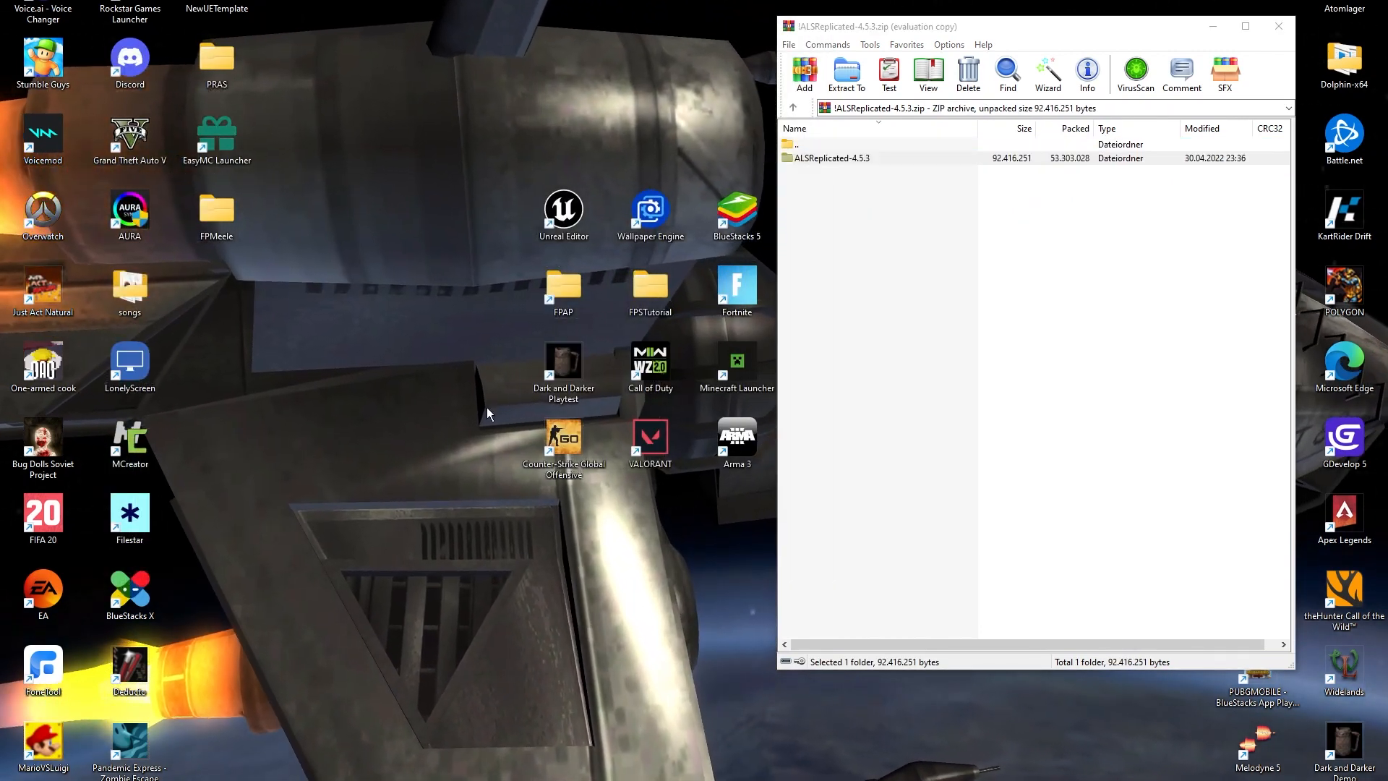
pyautogui.click(565, 217)
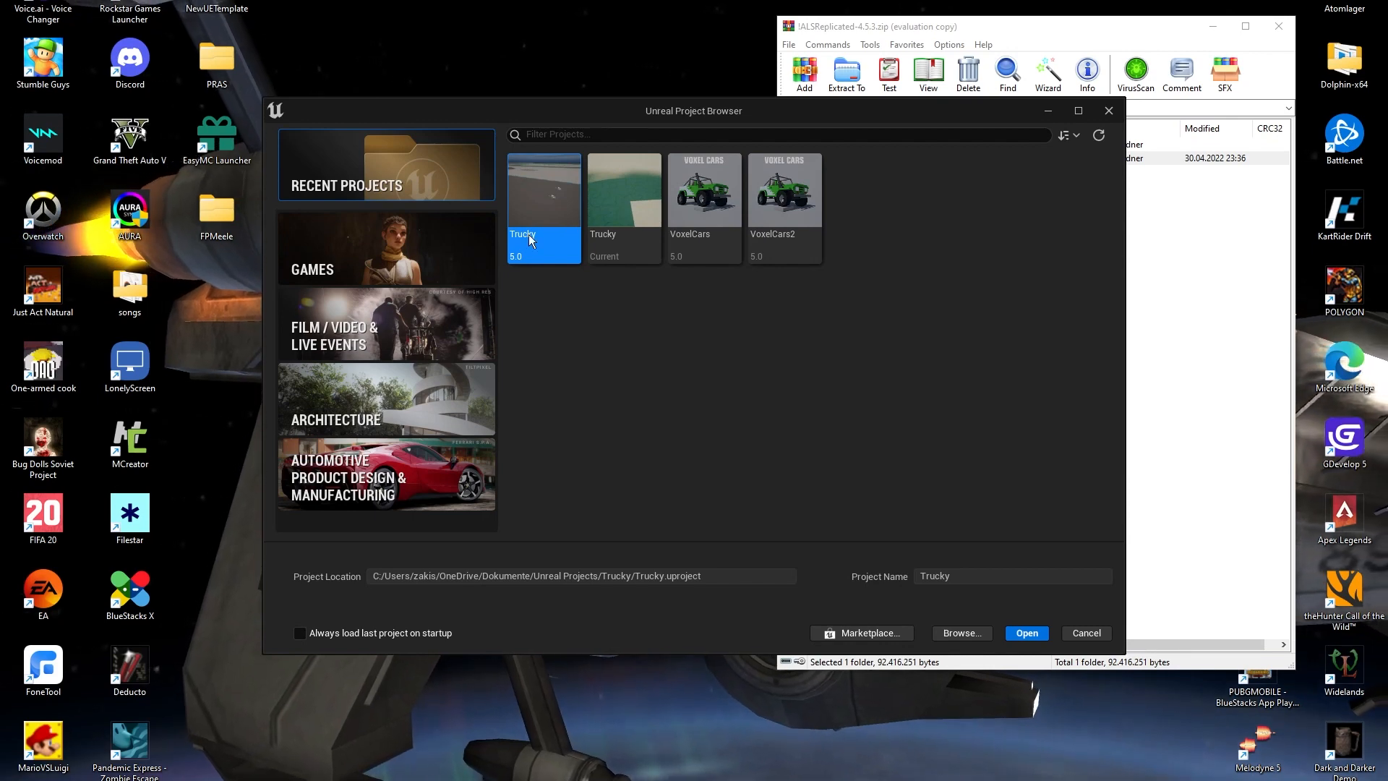
pyautogui.click(442, 244)
pyautogui.click(624, 181)
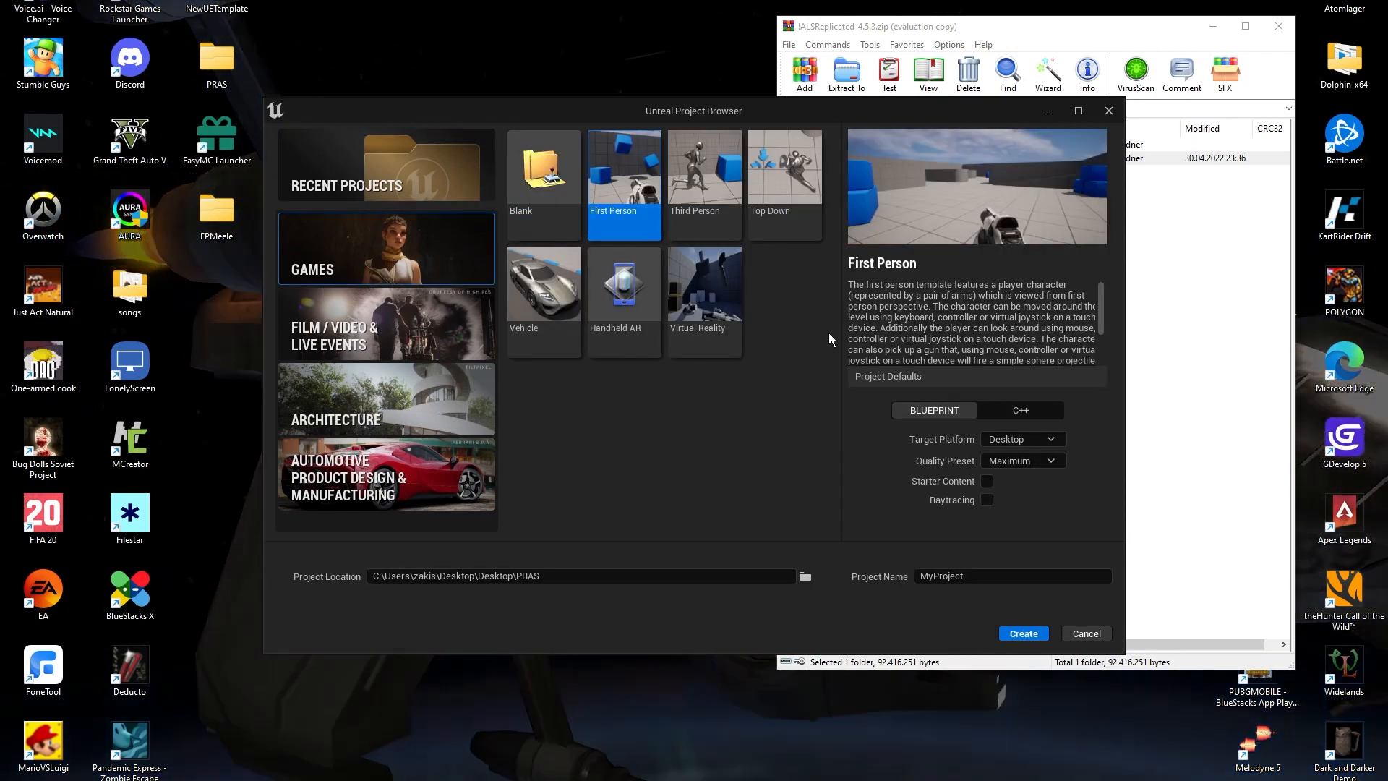
# Set the new project's location to the FPMeele folder on the Desktop.
pyautogui.click(803, 576)
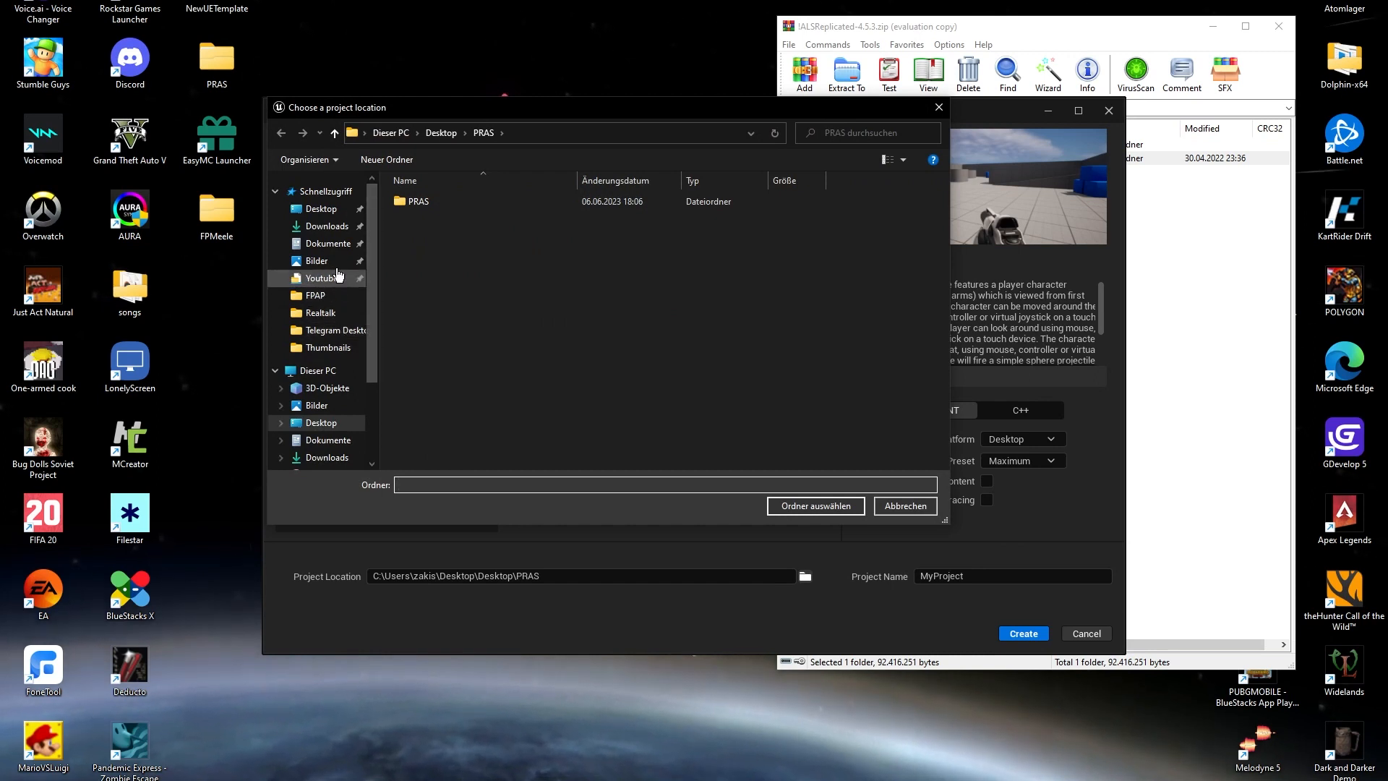
pyautogui.click(318, 214)
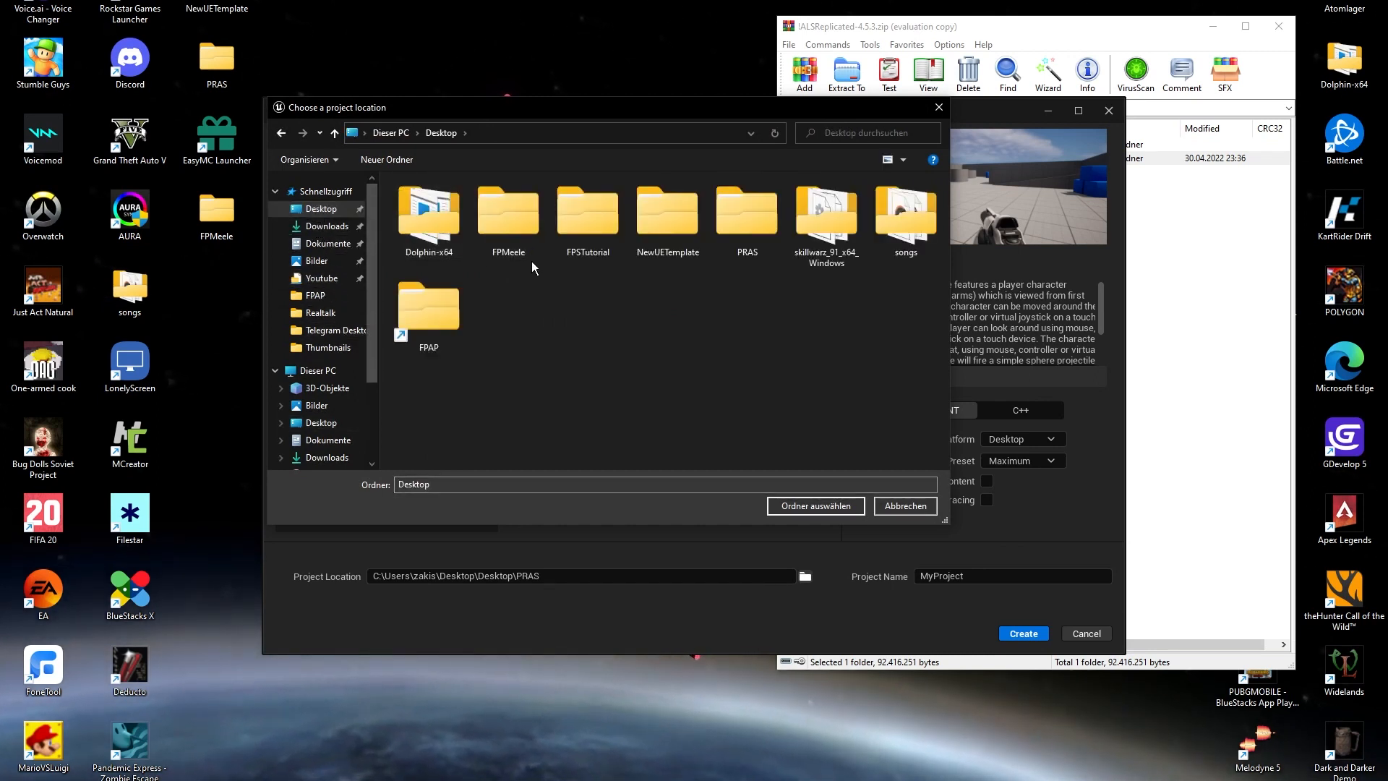
pyautogui.doubleClick(506, 249)
pyautogui.rightClick(501, 265)
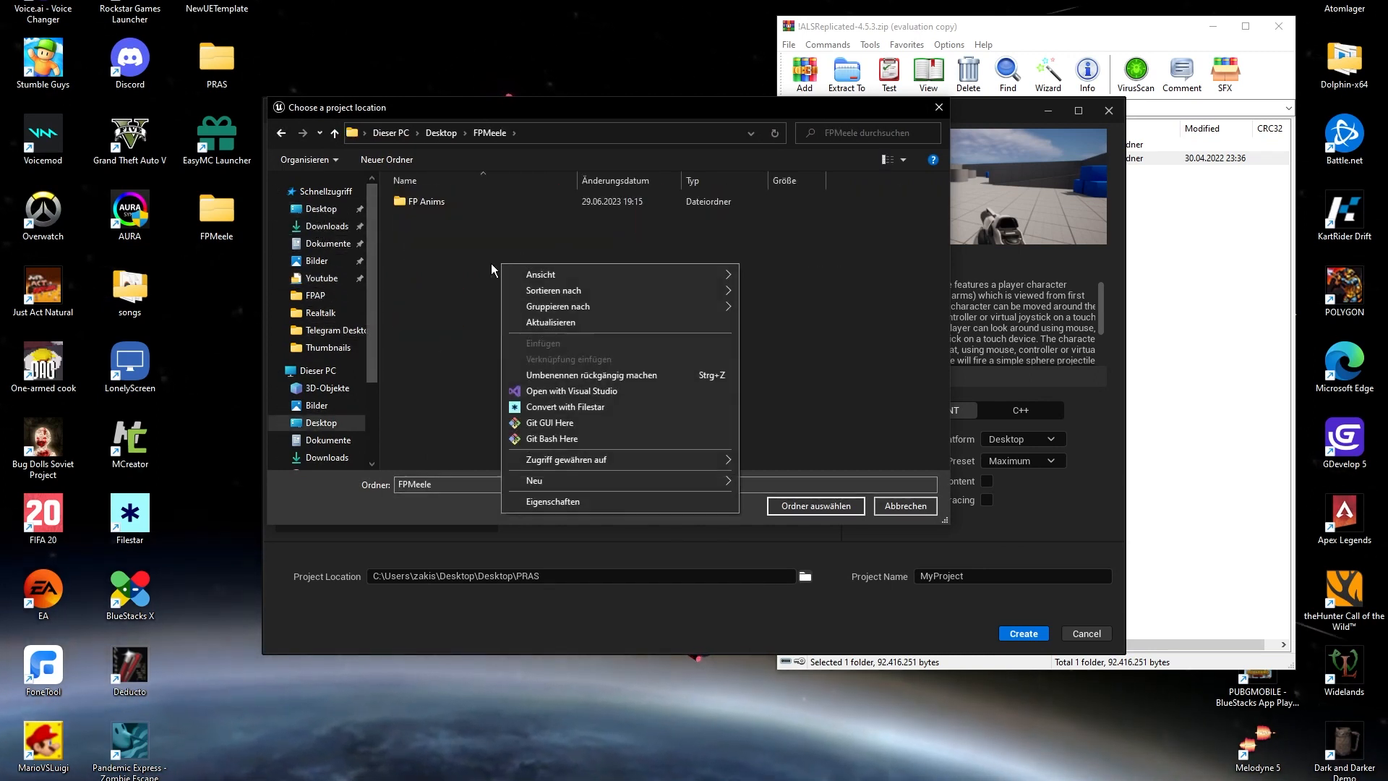
pyautogui.click(819, 506)
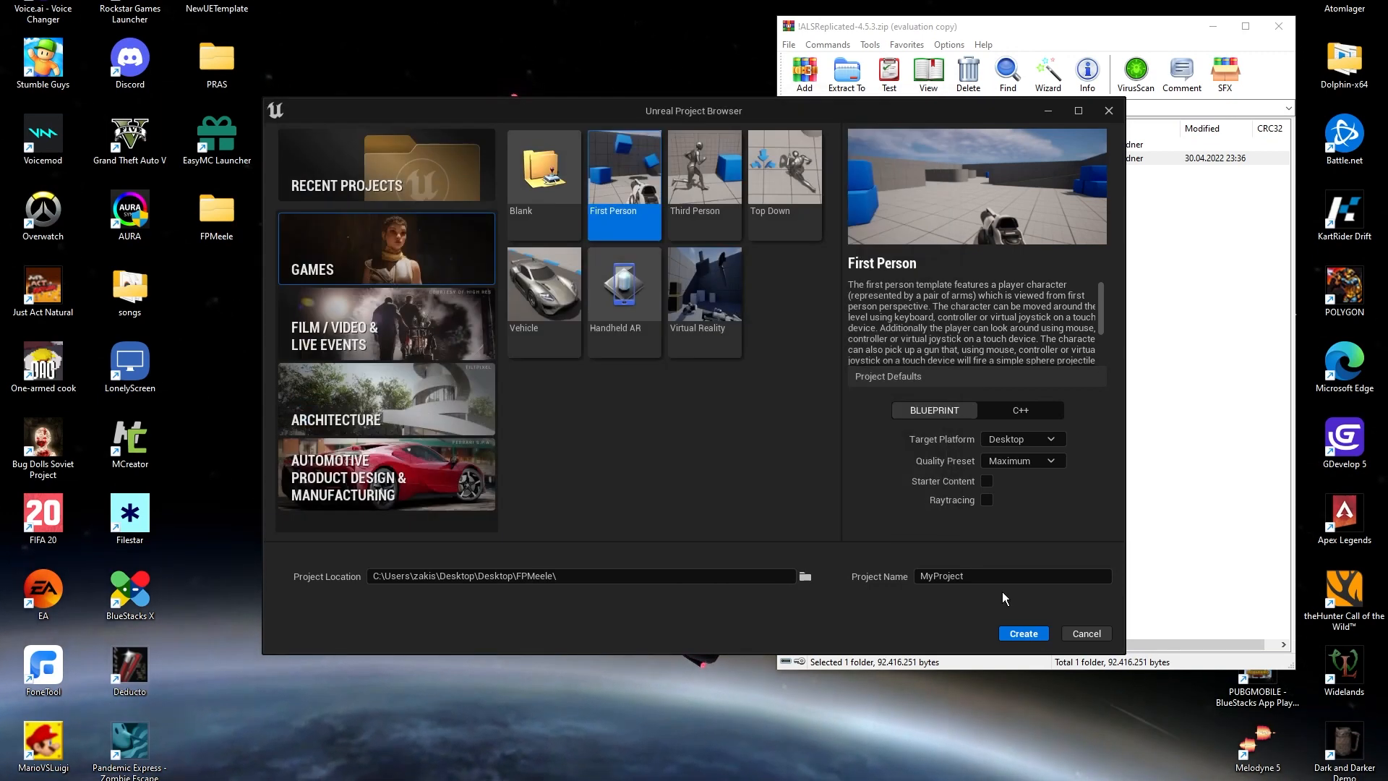
# Name the project FPMeele and create it.
pyautogui.click(986, 578)
pyautogui.press('BackSpace')
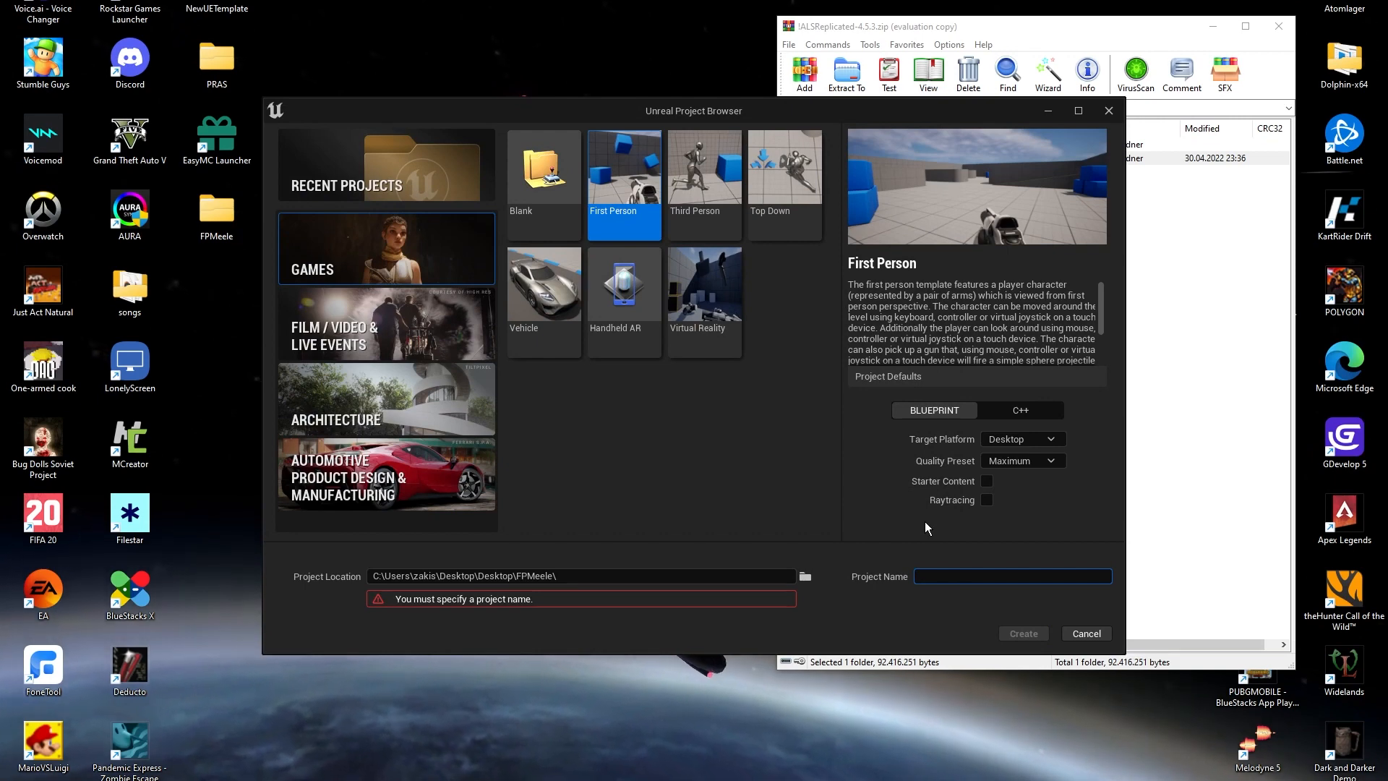
pyautogui.write('FPMe')
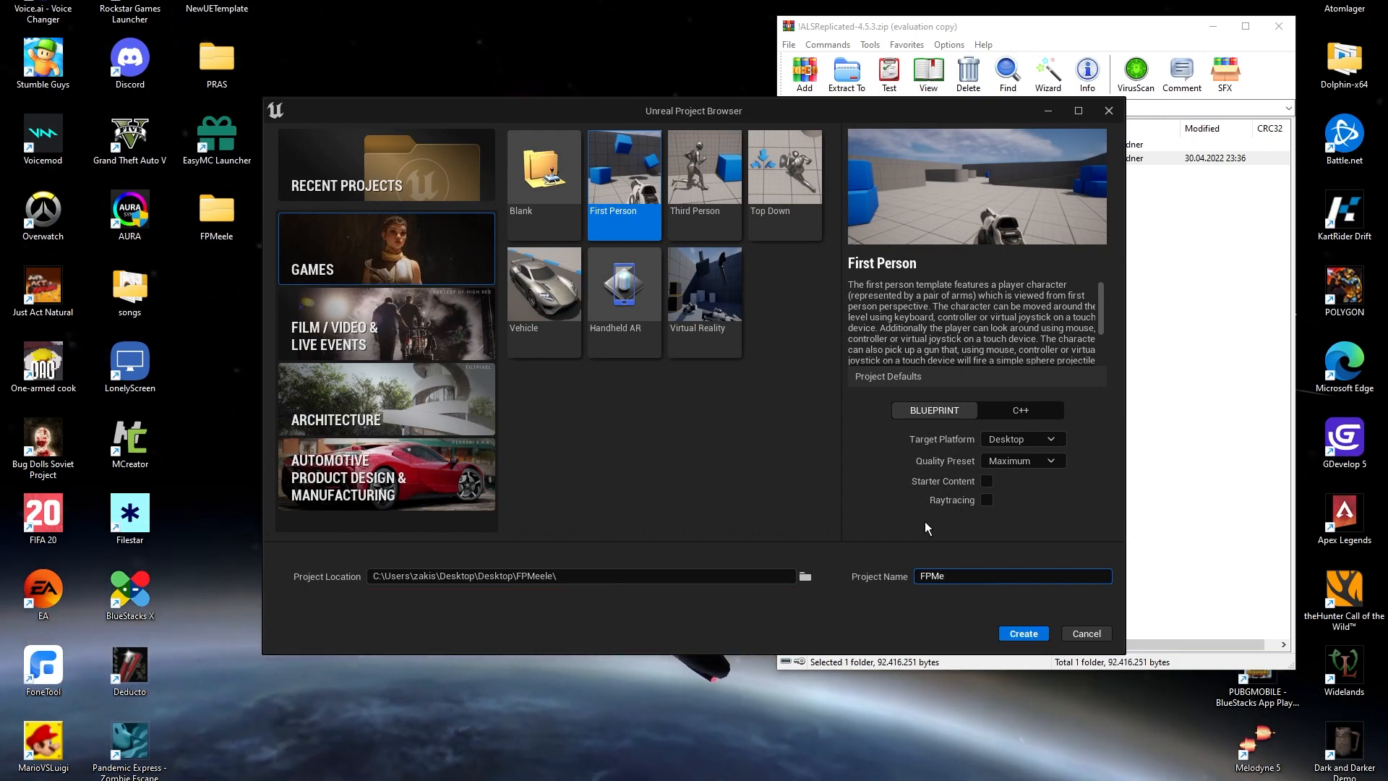
pyautogui.write('ele')
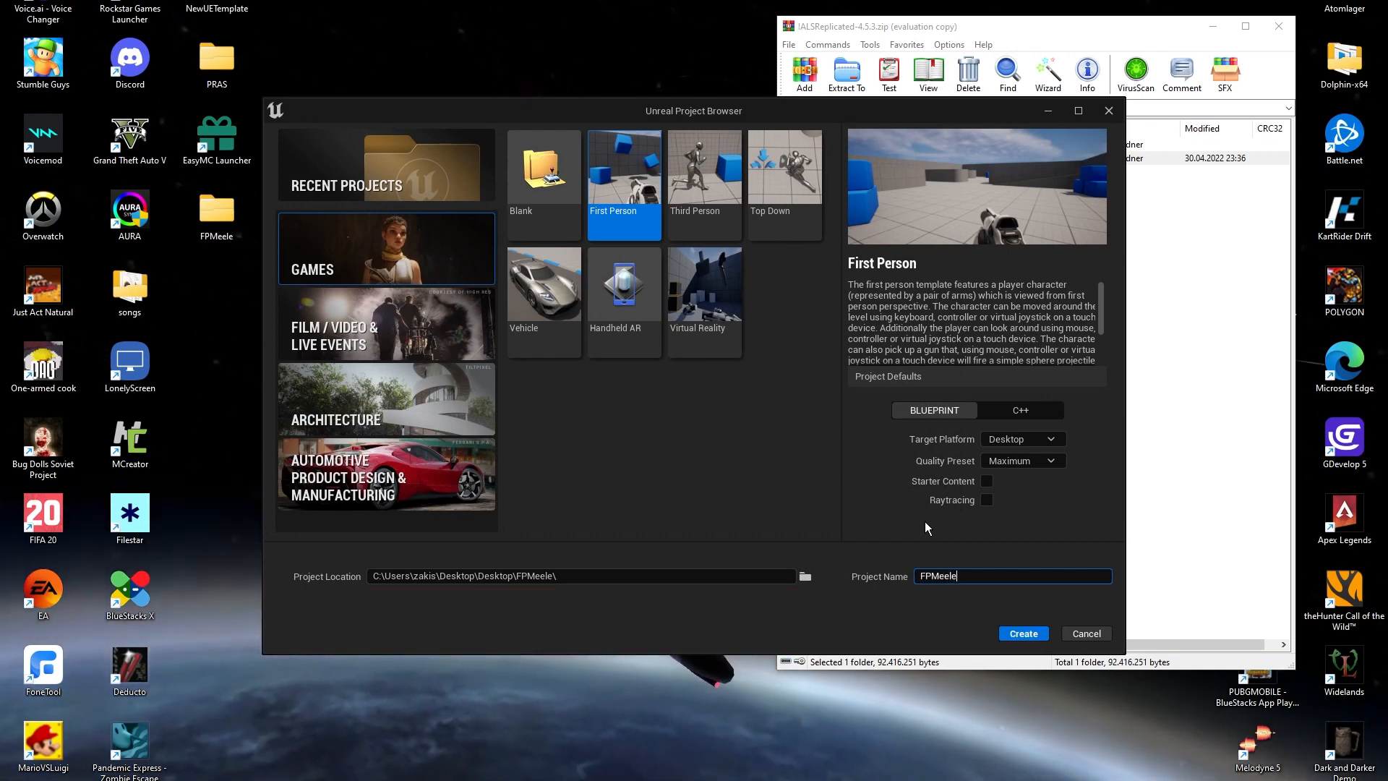
pyautogui.click(1022, 641)
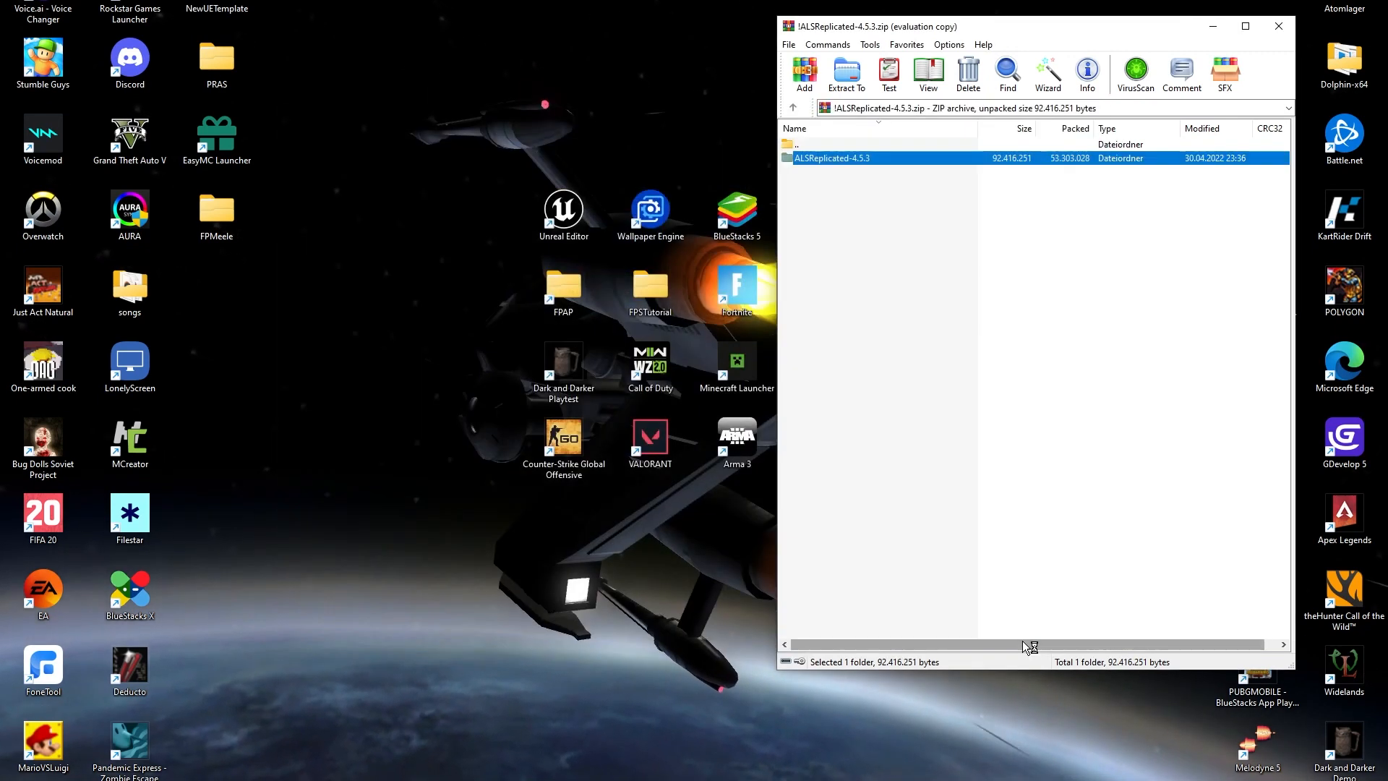
# Open the ALSReplicated-4.5.3 folder in the archive and the FPMeele project's Content folder in File Explorer.
pyautogui.doubleClick(853, 158)
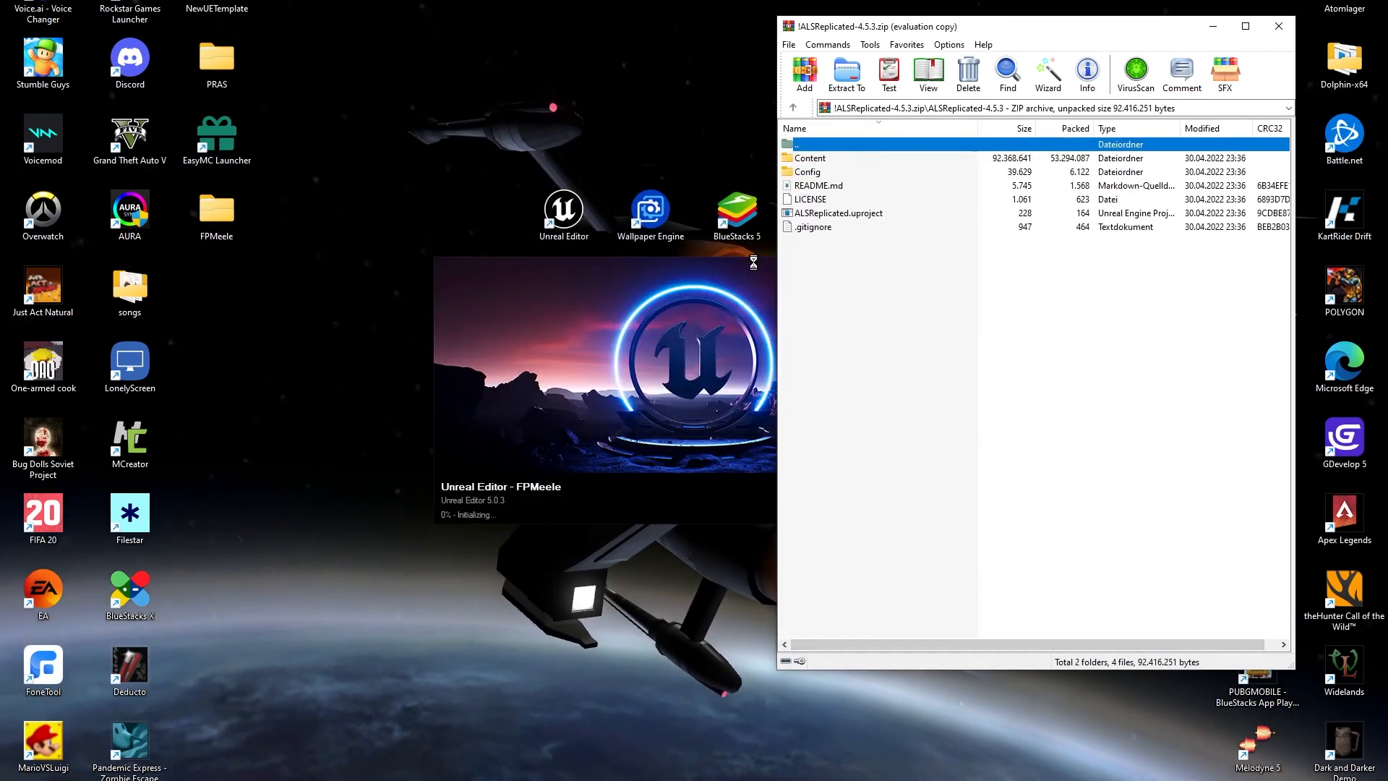
pyautogui.press('super+e')
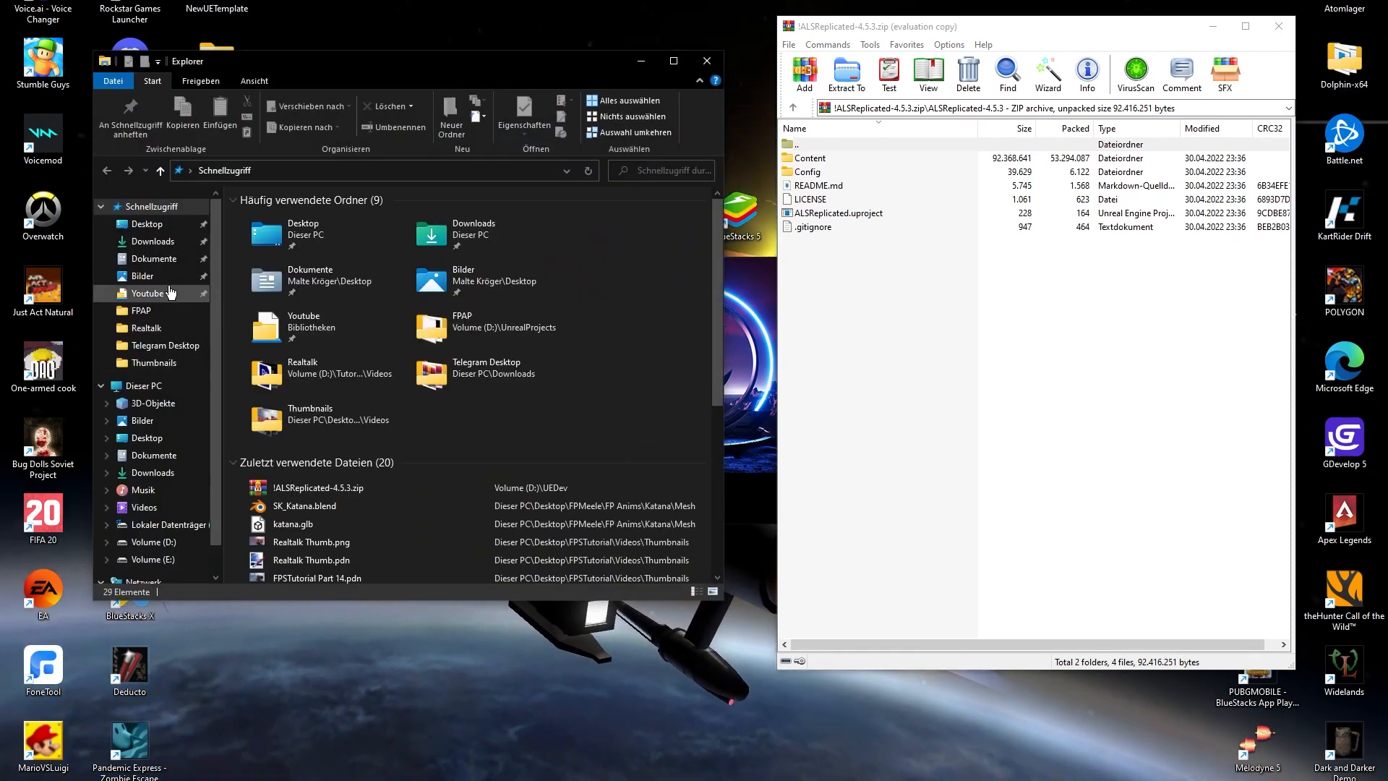
pyautogui.click(147, 224)
pyautogui.doubleClick(380, 250)
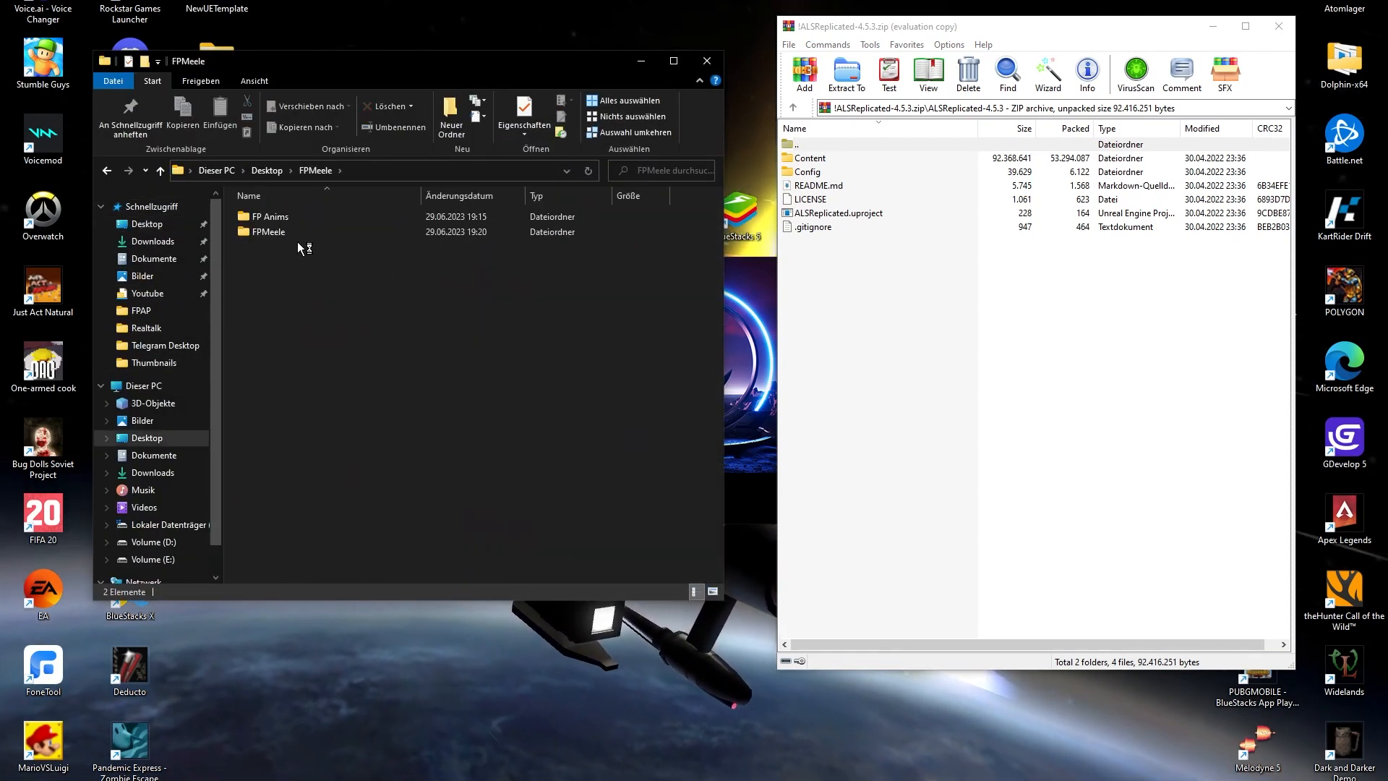
pyautogui.doubleClick(298, 239)
pyautogui.doubleClick(279, 236)
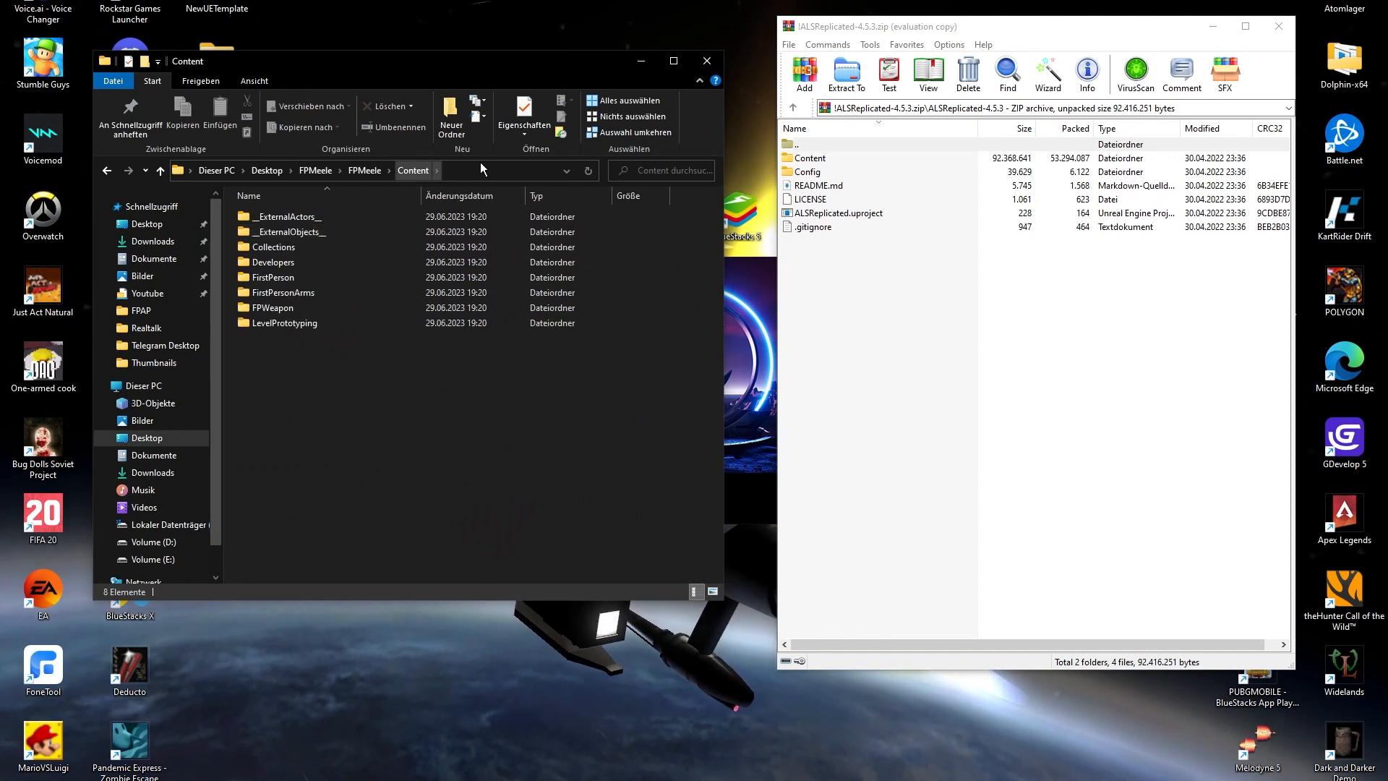
# Extract the AdvancedLocomotionV4 folder from the archive's Content folder into the FPMeele project's Content folder.
pyautogui.doubleClick(836, 169)
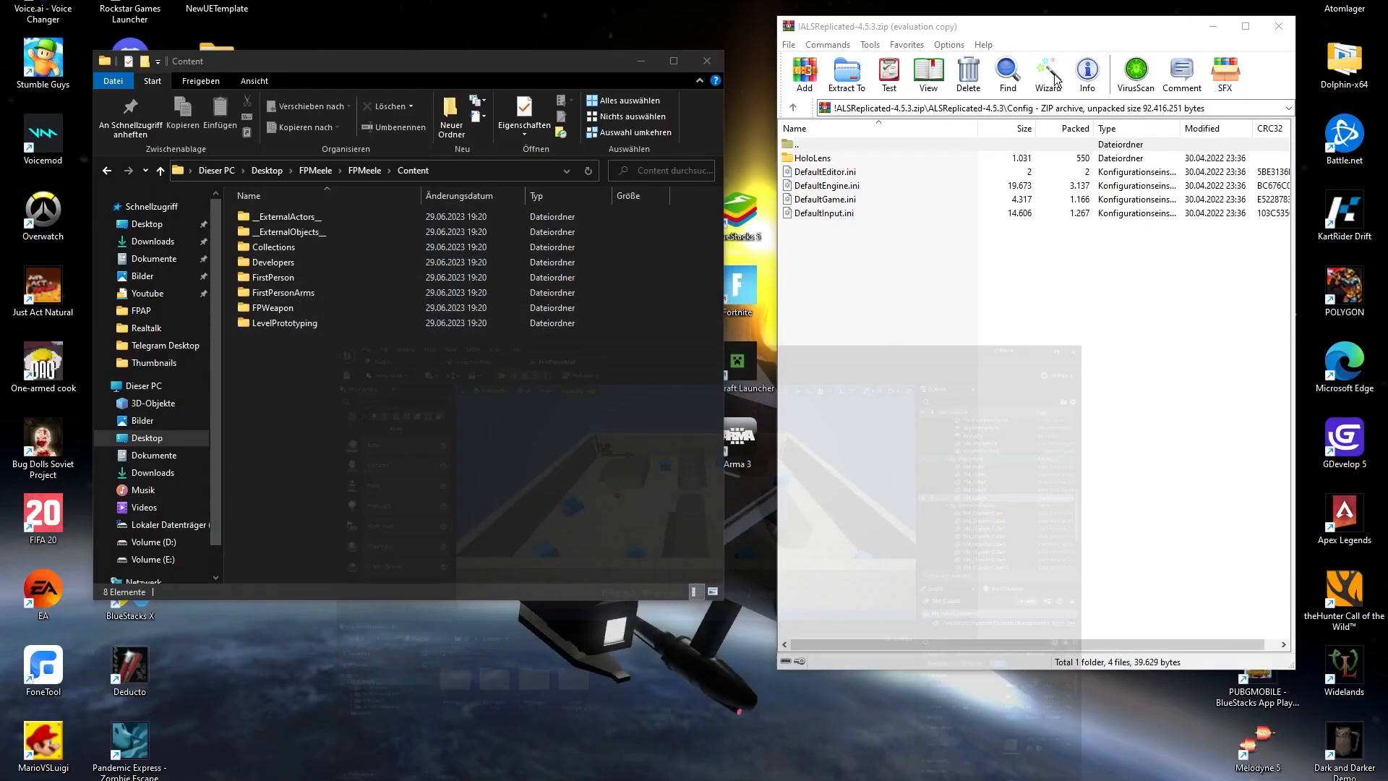
pyautogui.doubleClick(815, 146)
pyautogui.doubleClick(839, 170)
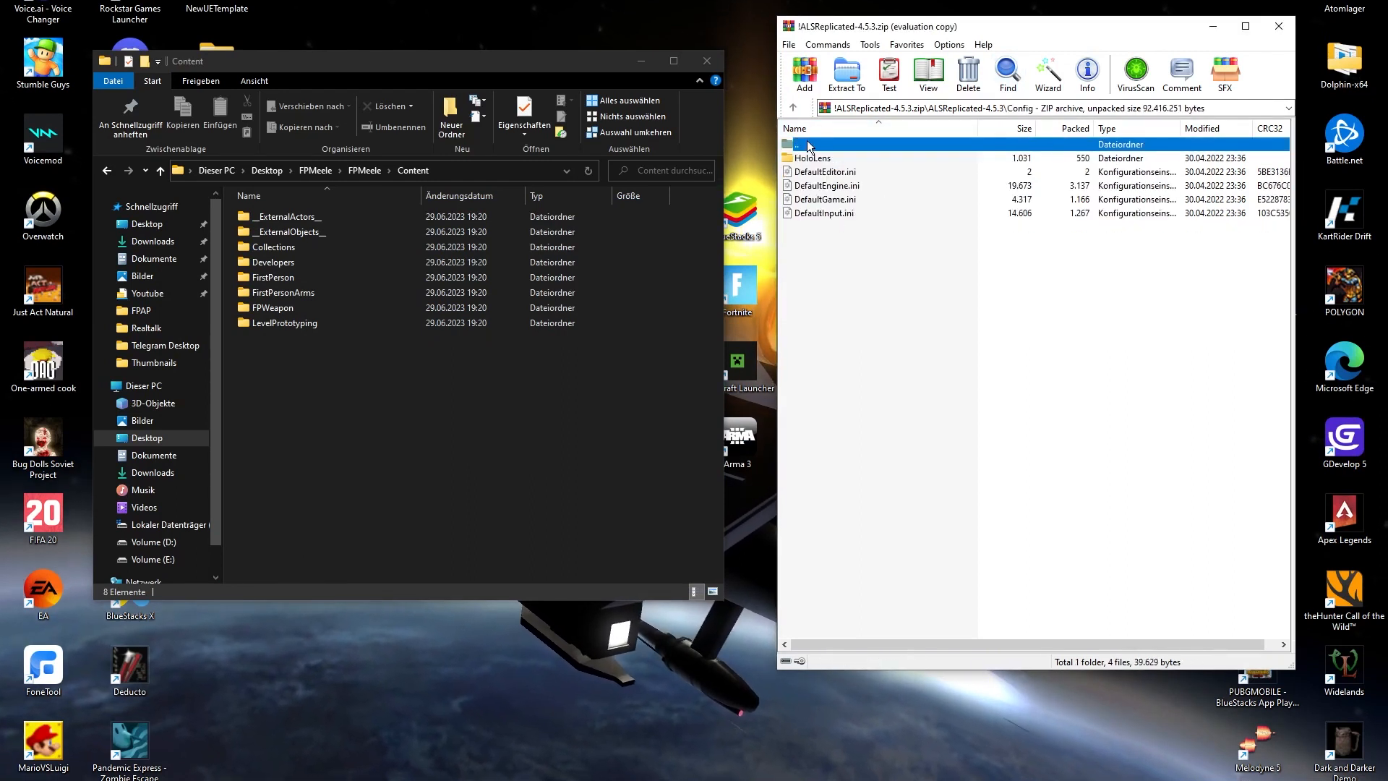
pyautogui.press('BackSpace')
pyautogui.doubleClick(838, 170)
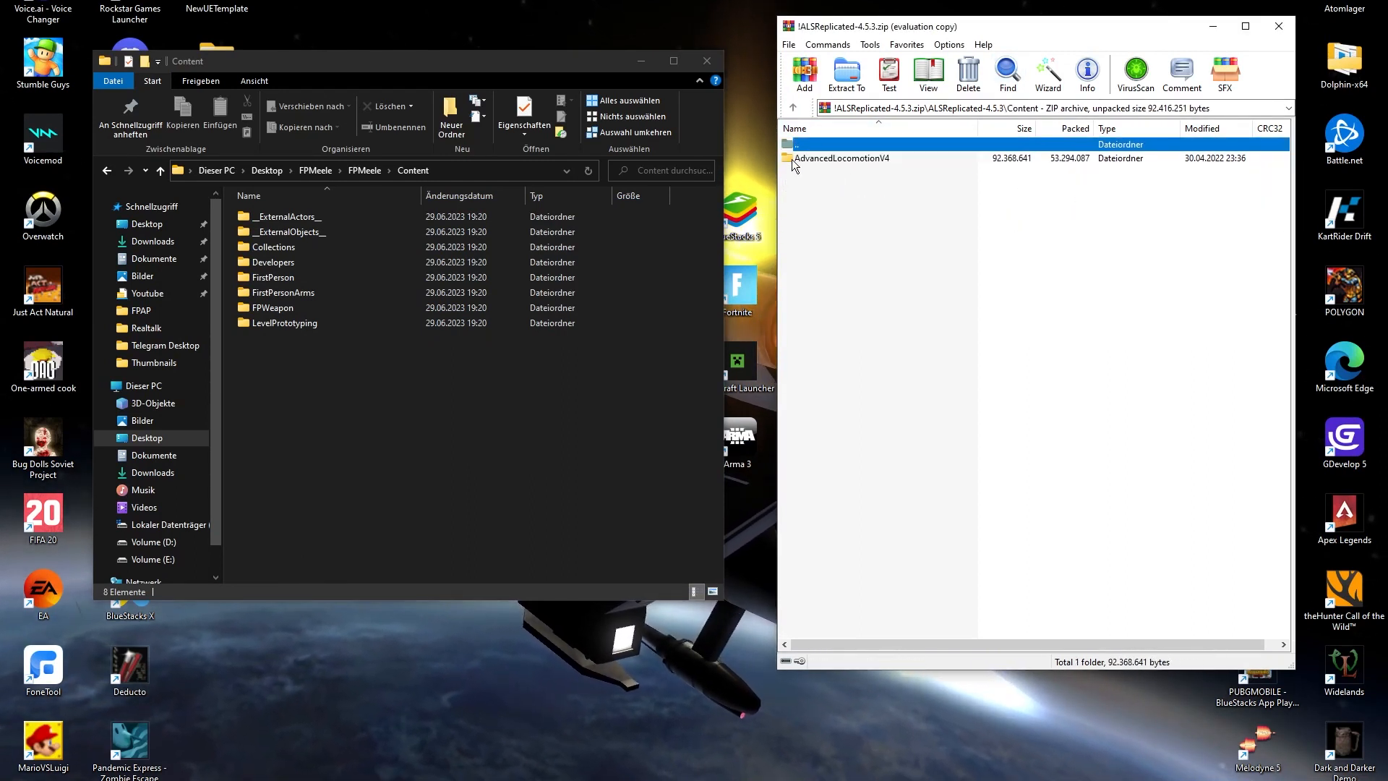
pyautogui.moveTo(838, 157); pyautogui.dragTo(445, 405)
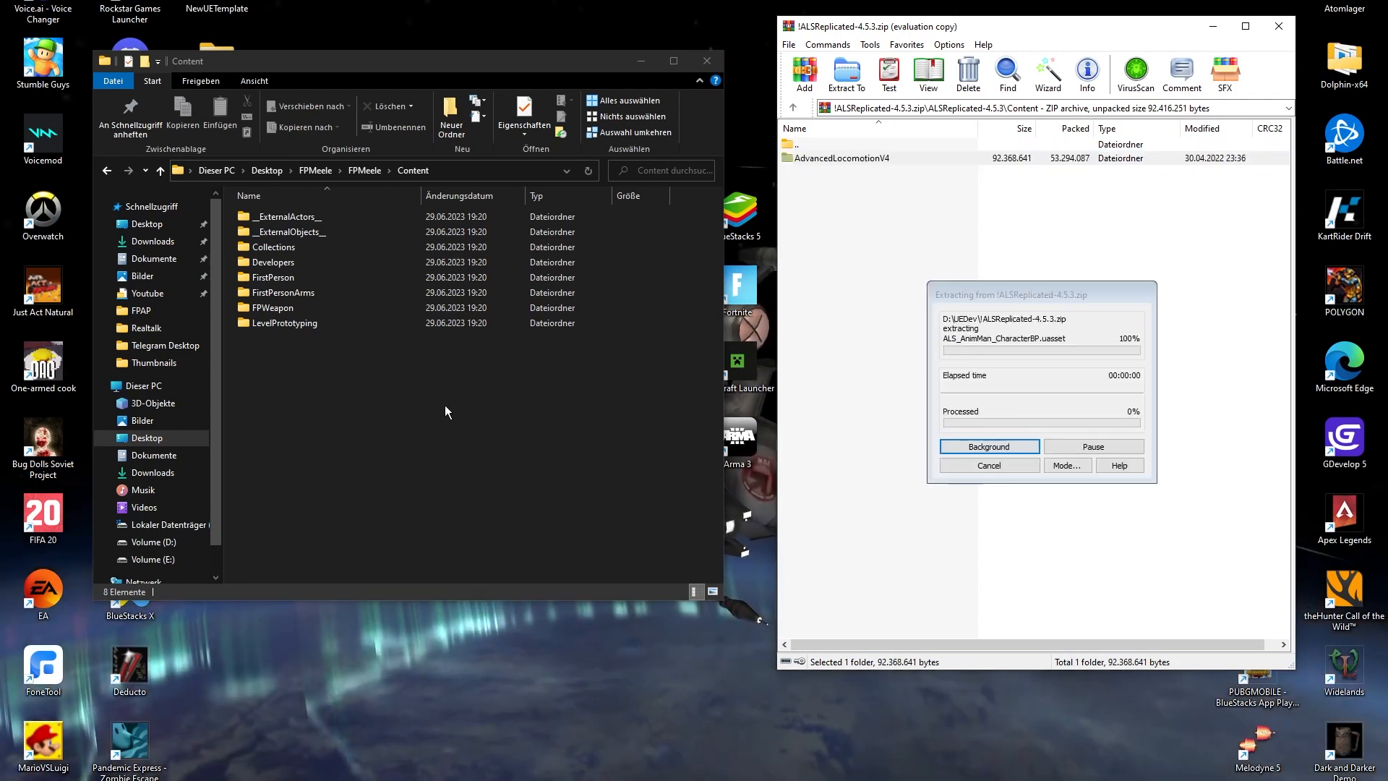
# Replace DefaultInput.ini in the FPMeele project's Config folder with the version from the archive's Config folder.
pyautogui.doubleClick(837, 145)
pyautogui.doubleClick(824, 158)
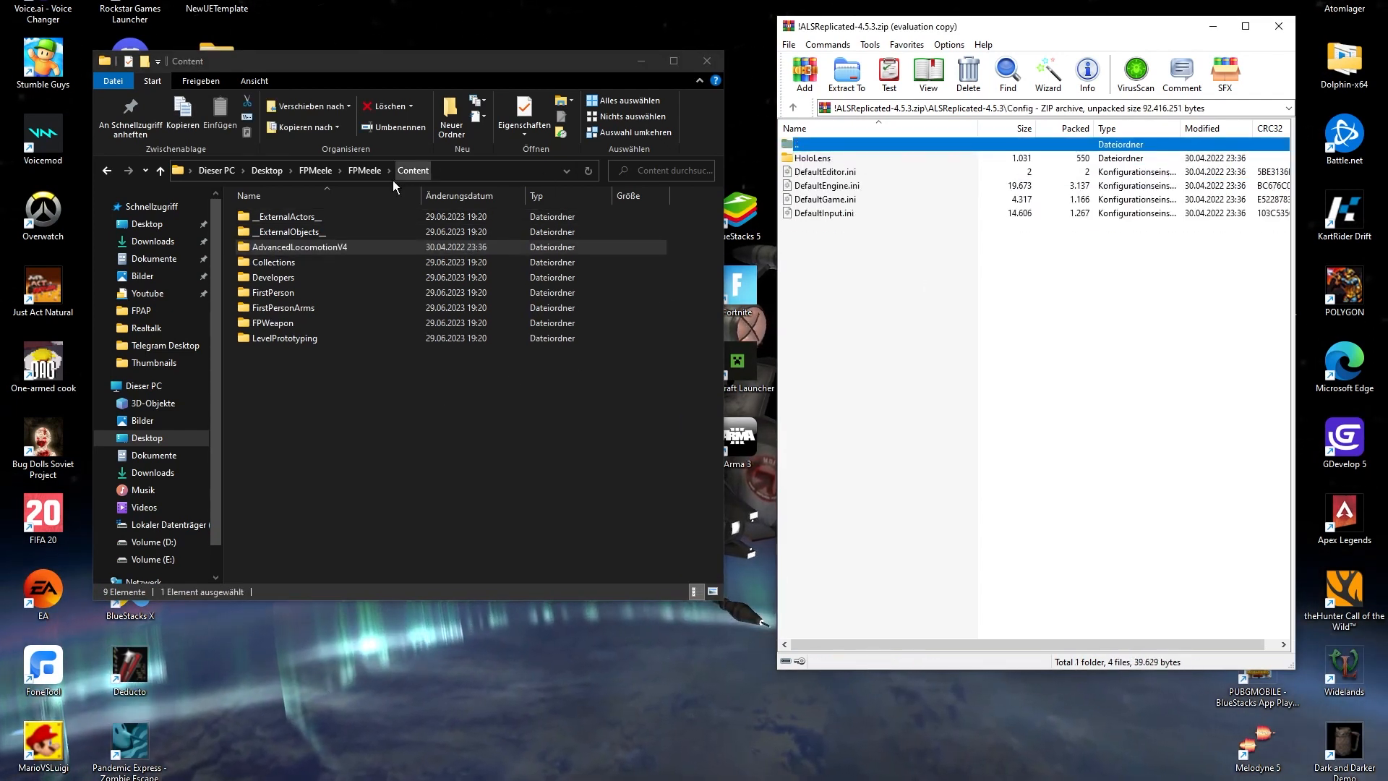
pyautogui.click(364, 172)
pyautogui.doubleClick(271, 232)
pyautogui.click(362, 172)
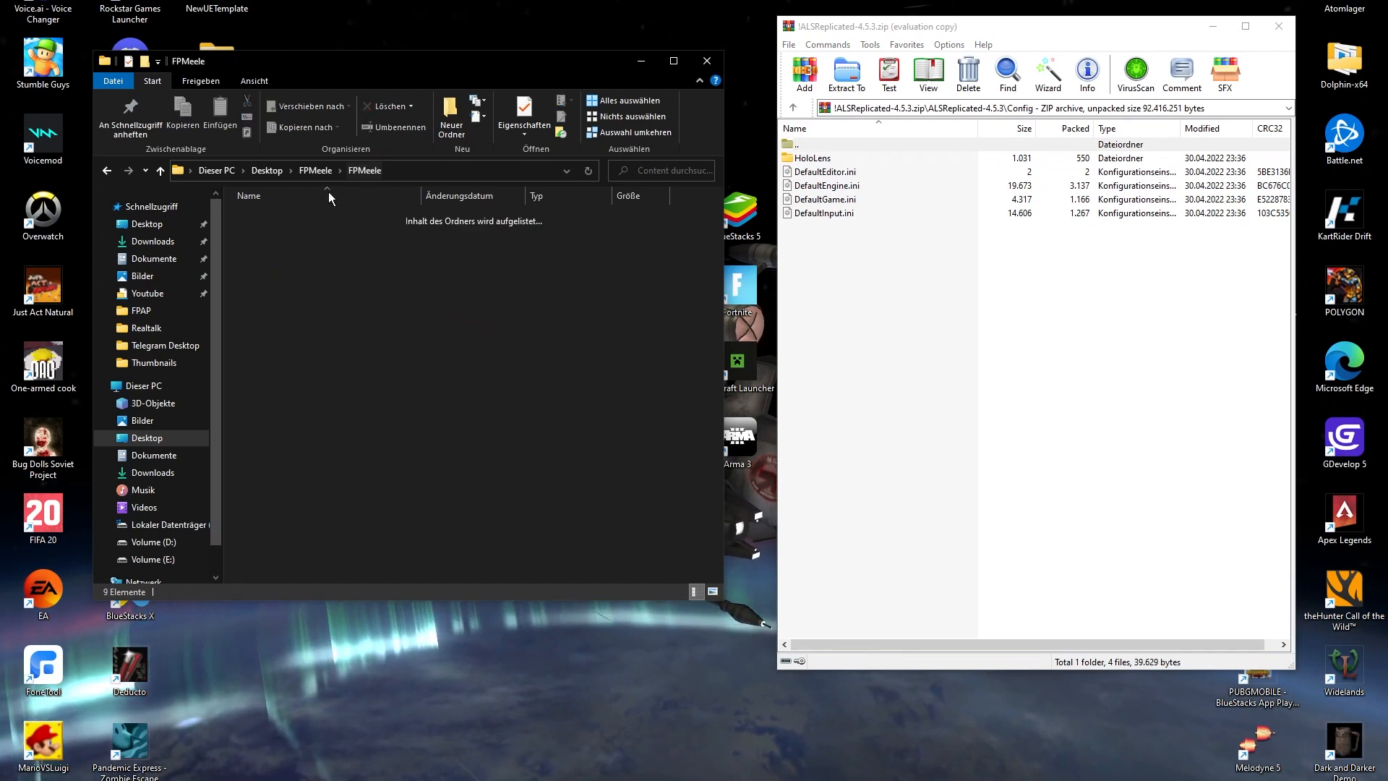
pyautogui.doubleClick(269, 216)
pyautogui.click(899, 276)
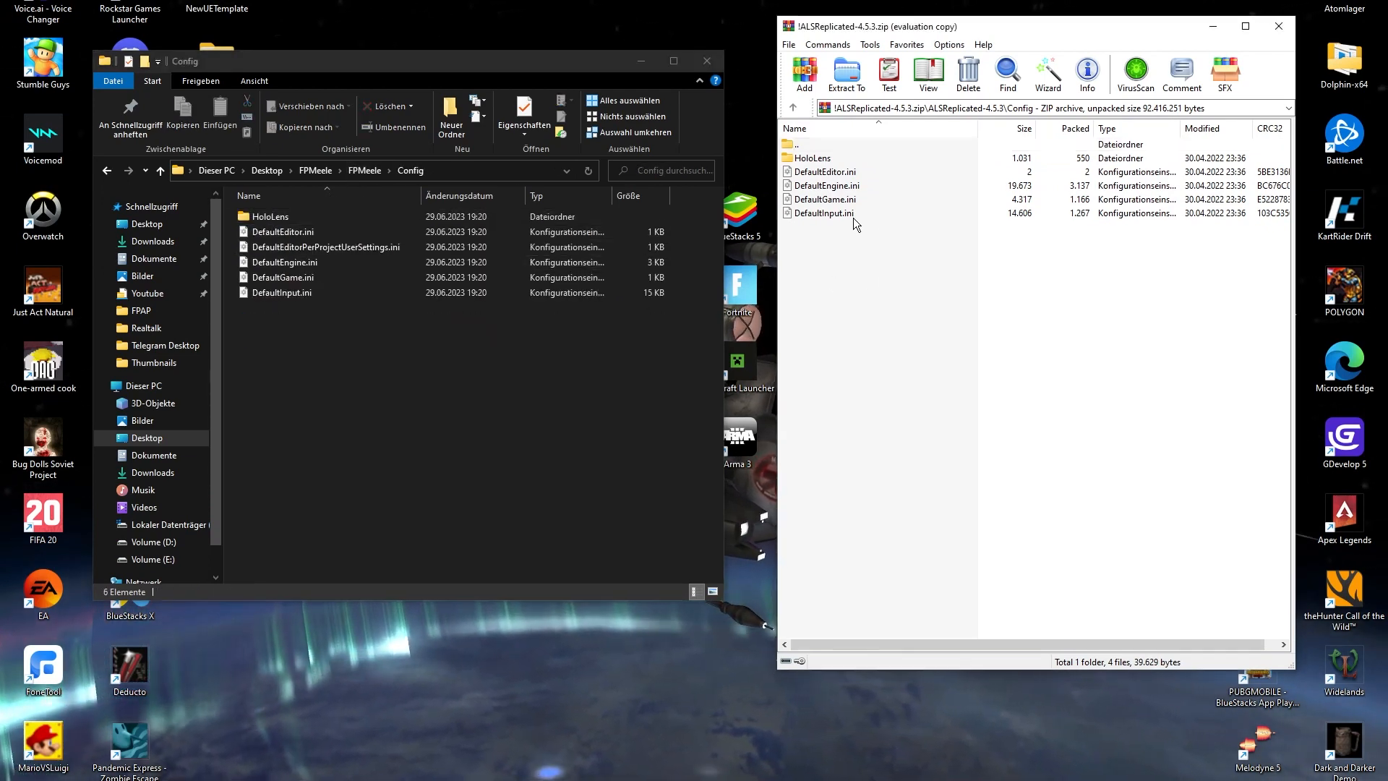
pyautogui.moveTo(838, 213); pyautogui.dragTo(471, 413)
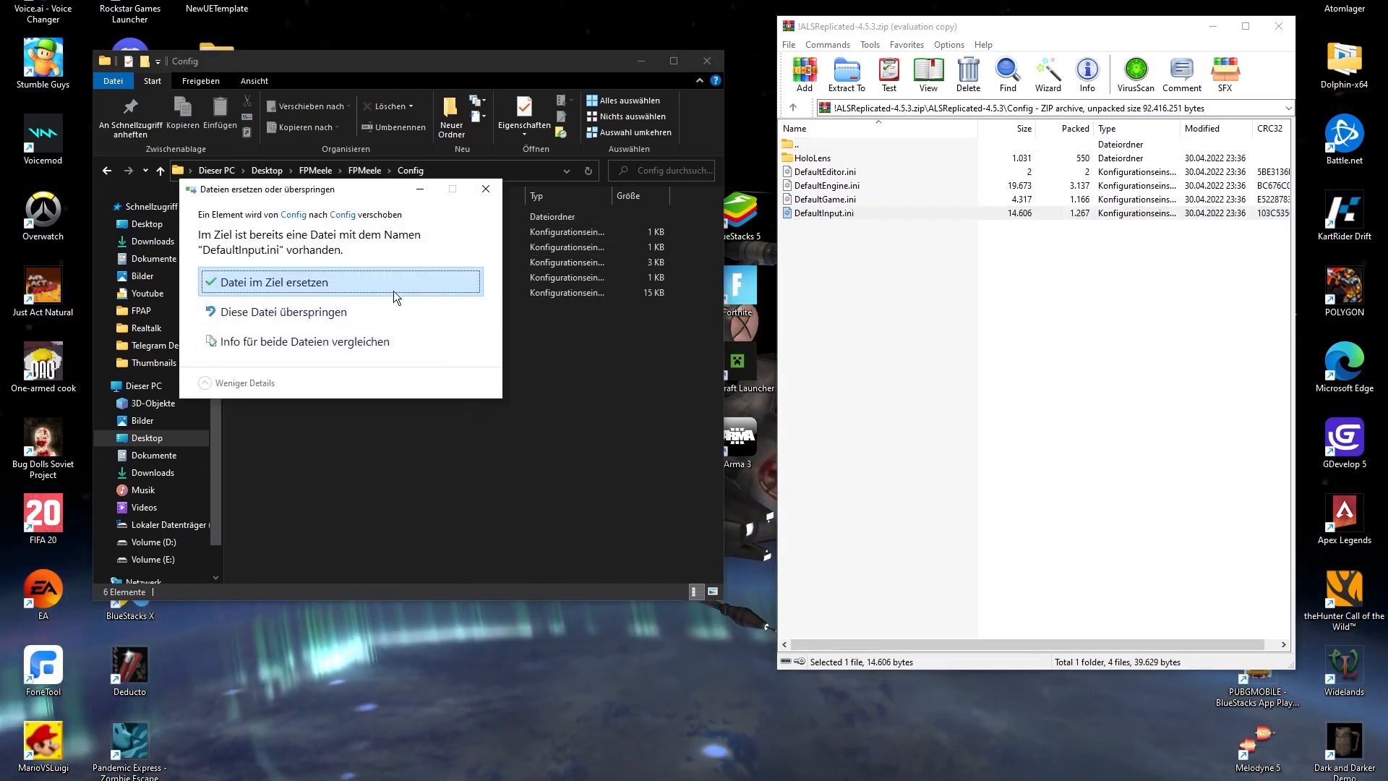
pyautogui.click(386, 287)
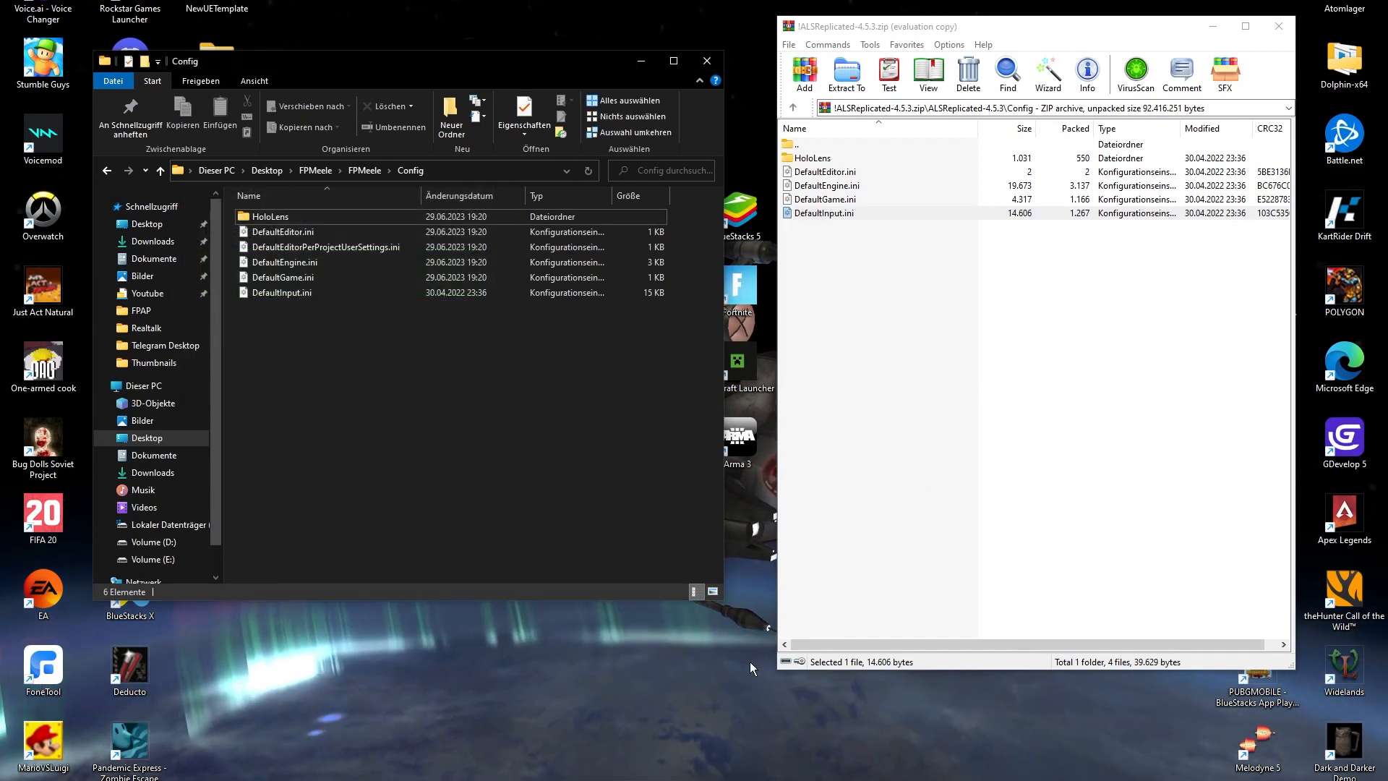
# Reopen the Unreal project from the FPMeele project file and show the contents of the AdvancedLocomotionV4 folder.
pyautogui.moveTo(726, 780)
pyautogui.click(726, 730)
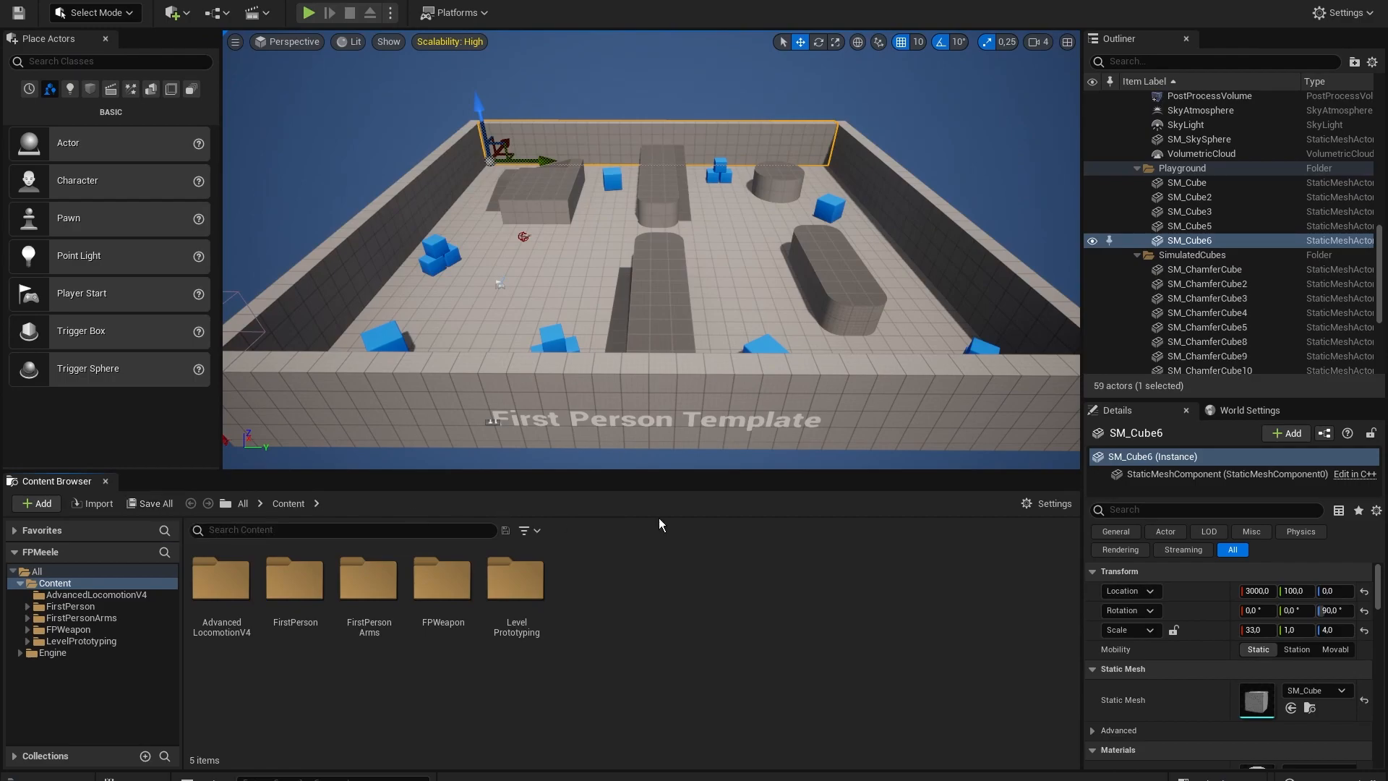
pyautogui.click(726, 780)
pyautogui.click(365, 171)
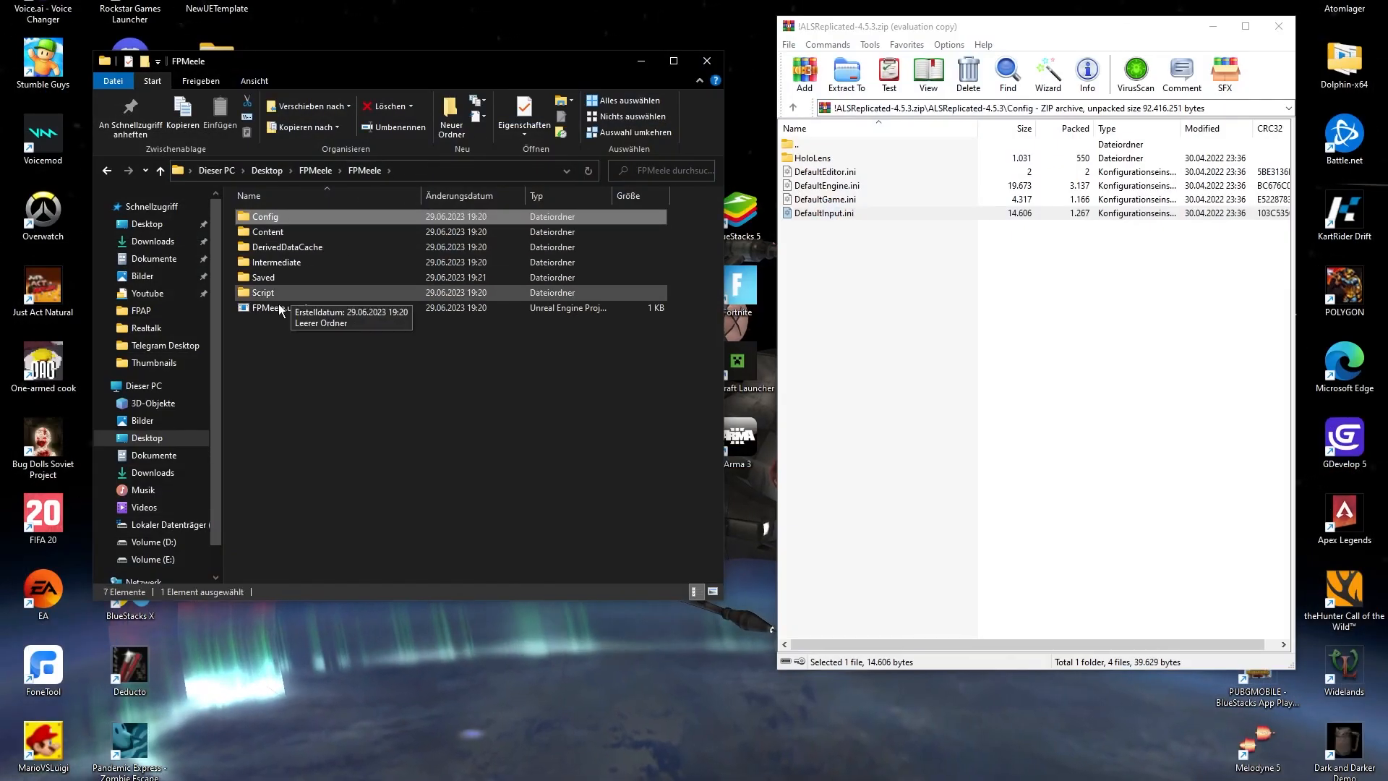
pyautogui.doubleClick(303, 307)
pyautogui.doubleClick(613, 409)
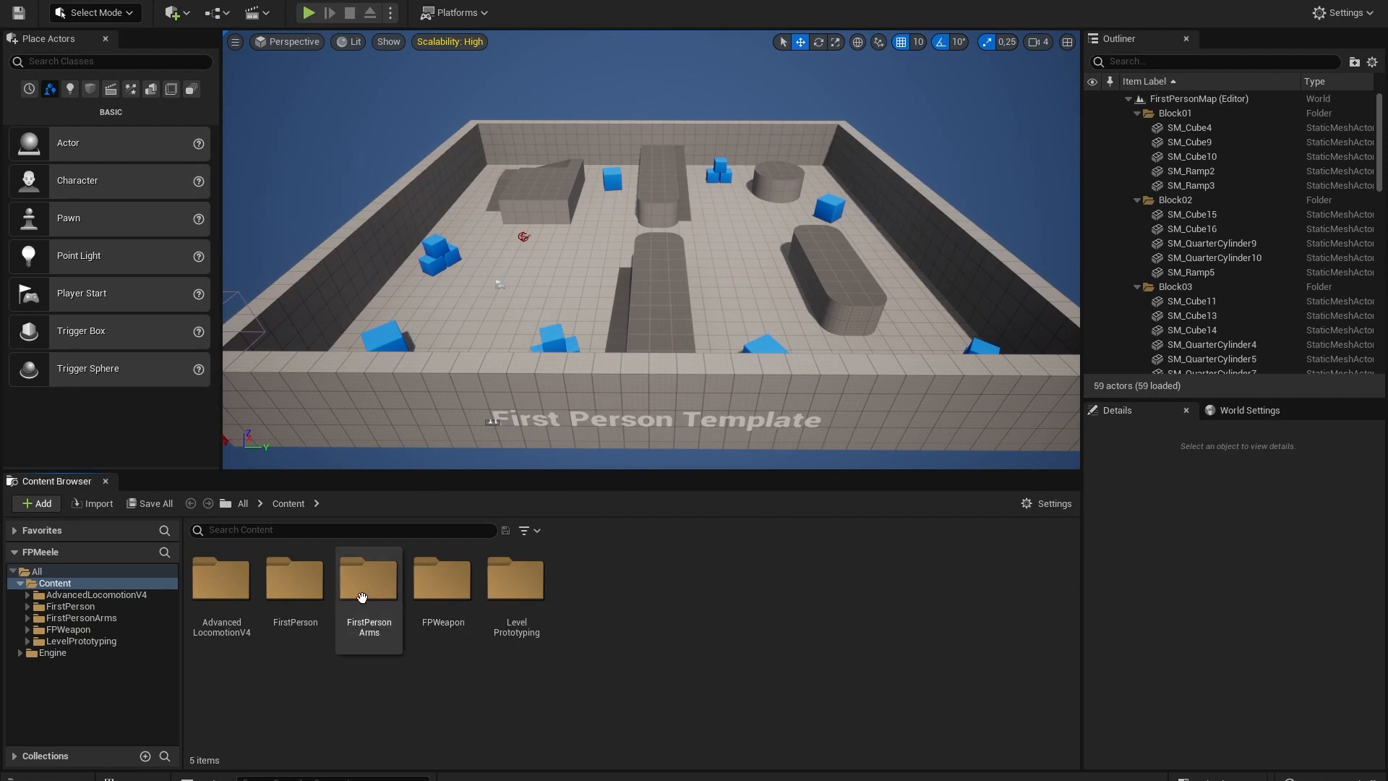
pyautogui.click(221, 579)
pyautogui.doubleClick(221, 578)
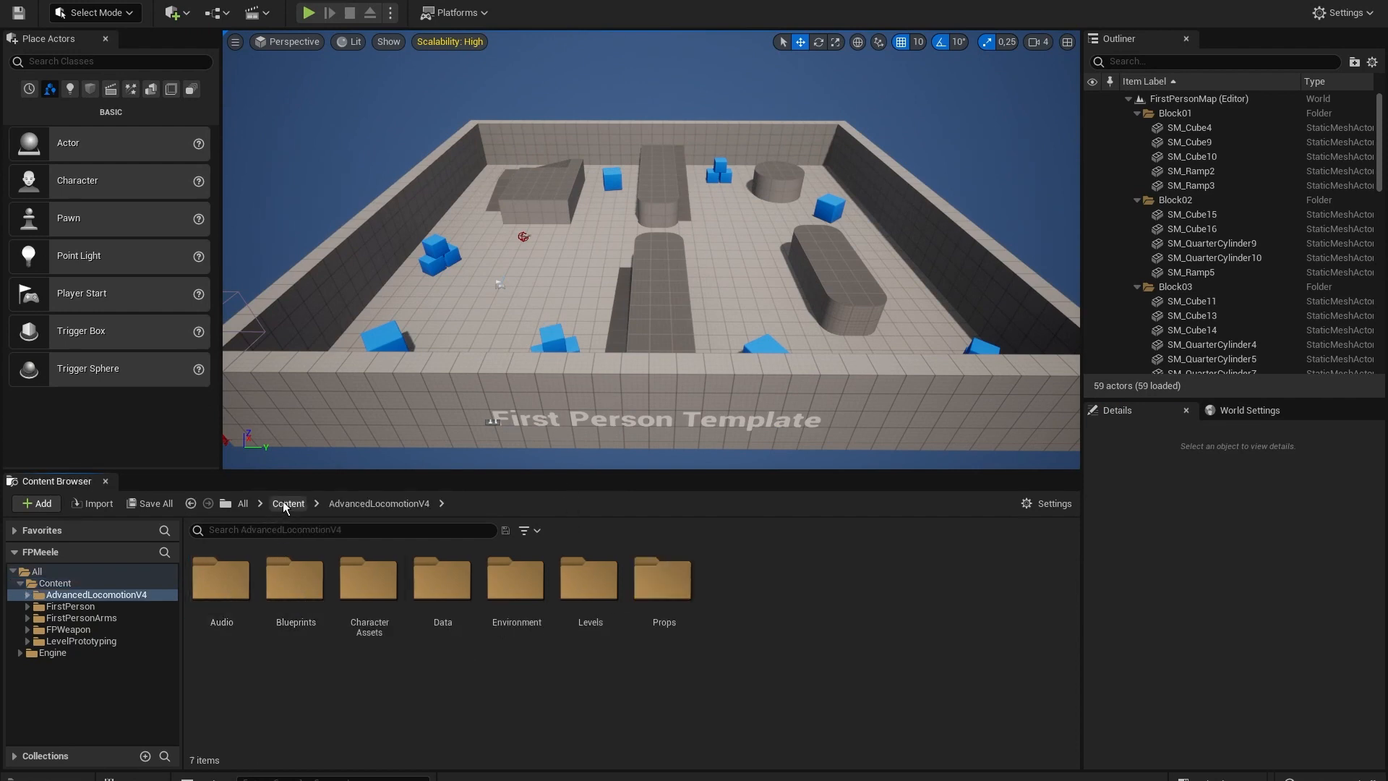
# Delete the weapon pickup lying on the floor near the player start from the level.
pyautogui.moveTo(614, 336)
pyautogui.mouseDown(button='right')
pyautogui.moveTo(607, 323)
pyautogui.moveTo(618, 325)
pyautogui.mouseUp(button='right')
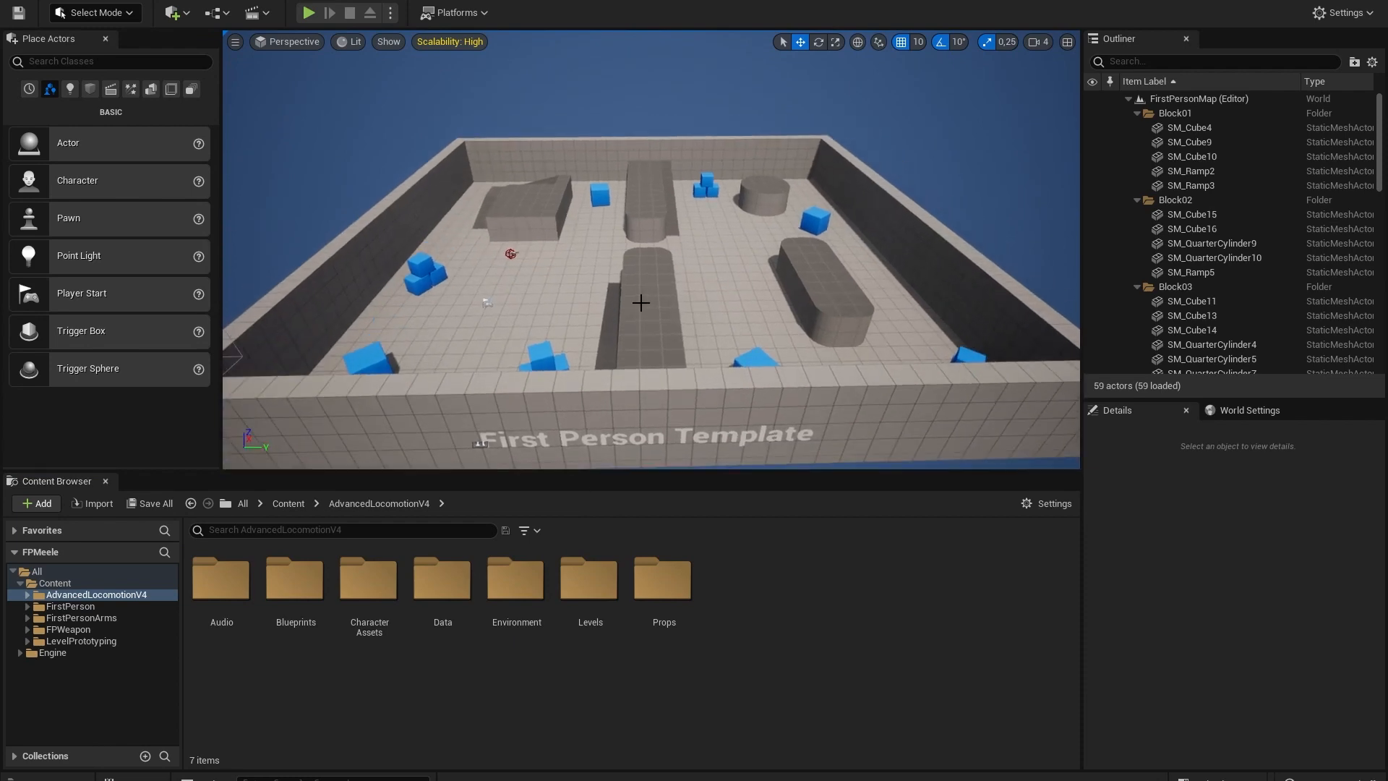
pyautogui.moveTo(560, 248); pyautogui.dragTo(510, 230, button='right')
pyautogui.press('w')
pyautogui.moveTo(614, 248); pyautogui.dragTo(542, 268, button='right')
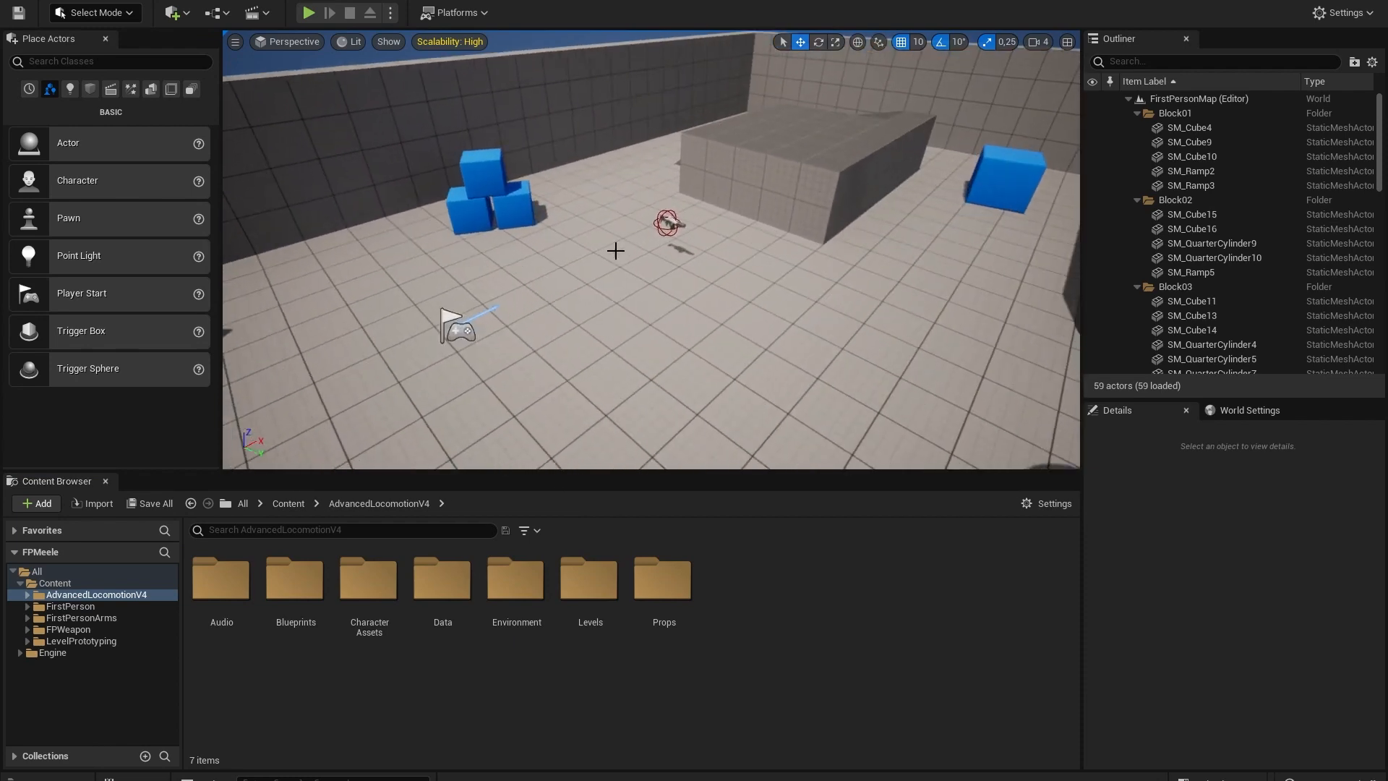
pyautogui.click(614, 249)
pyautogui.click(672, 220)
pyautogui.press('Delete')
pyautogui.moveTo(664, 223); pyautogui.dragTo(712, 225, button='right')
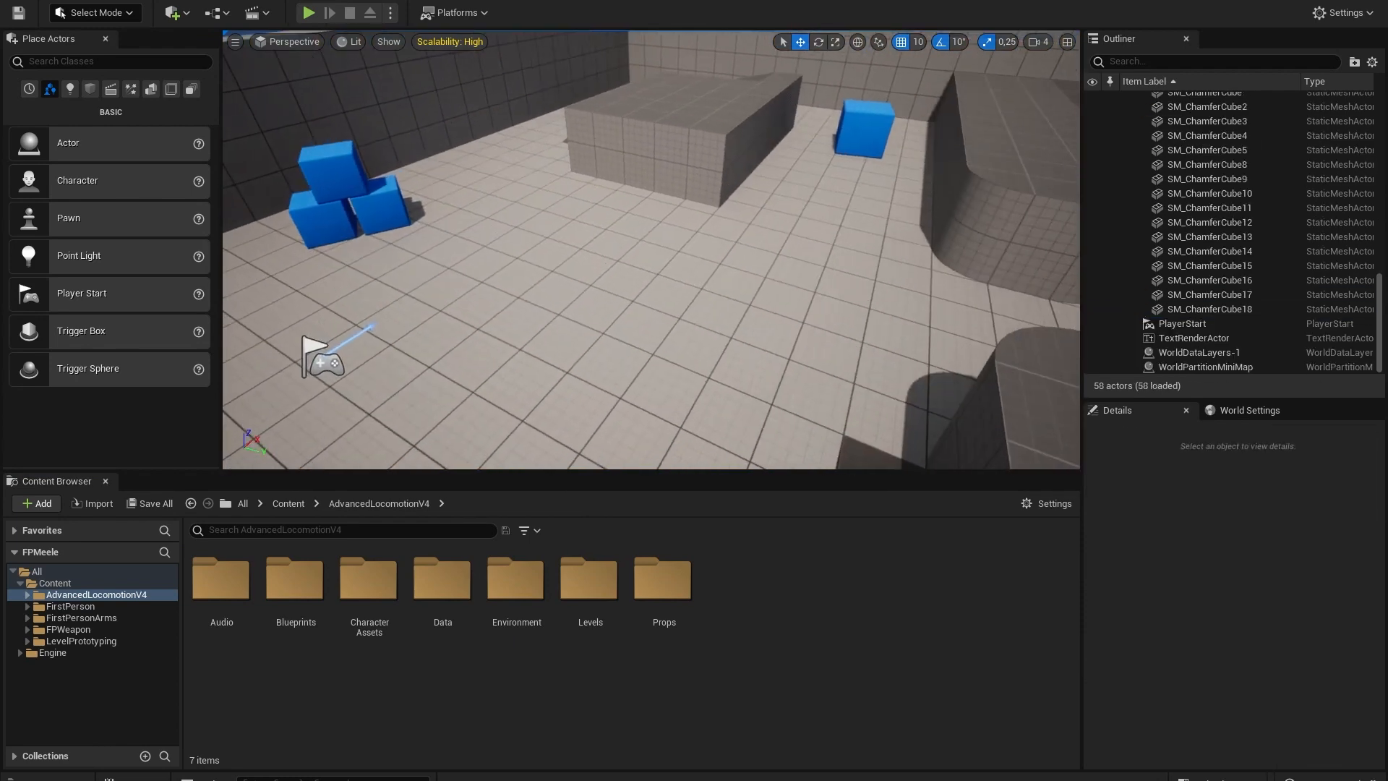
pyautogui.scroll(-8, 664, 223)
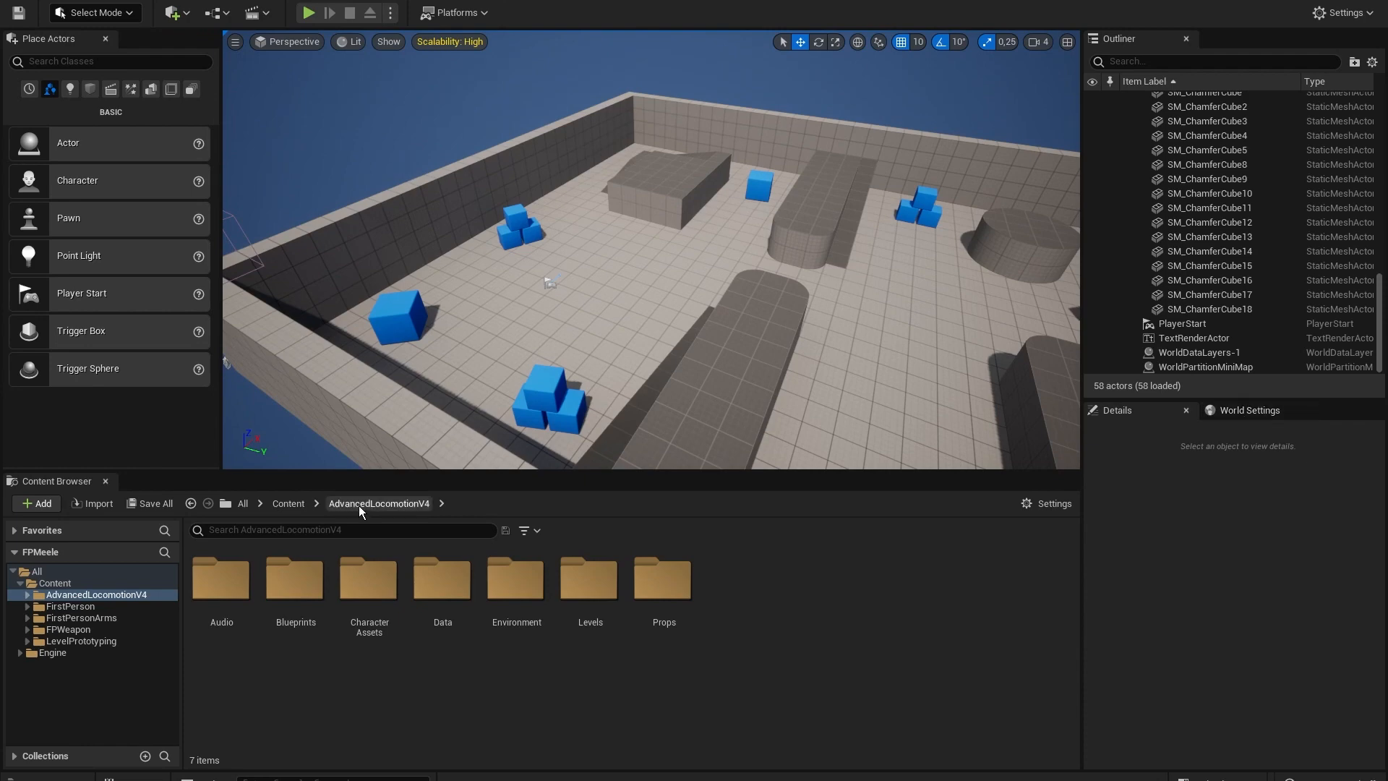
# Force-delete the FPWeapon folder from the project's Content folder.
pyautogui.doubleClick(296, 579)
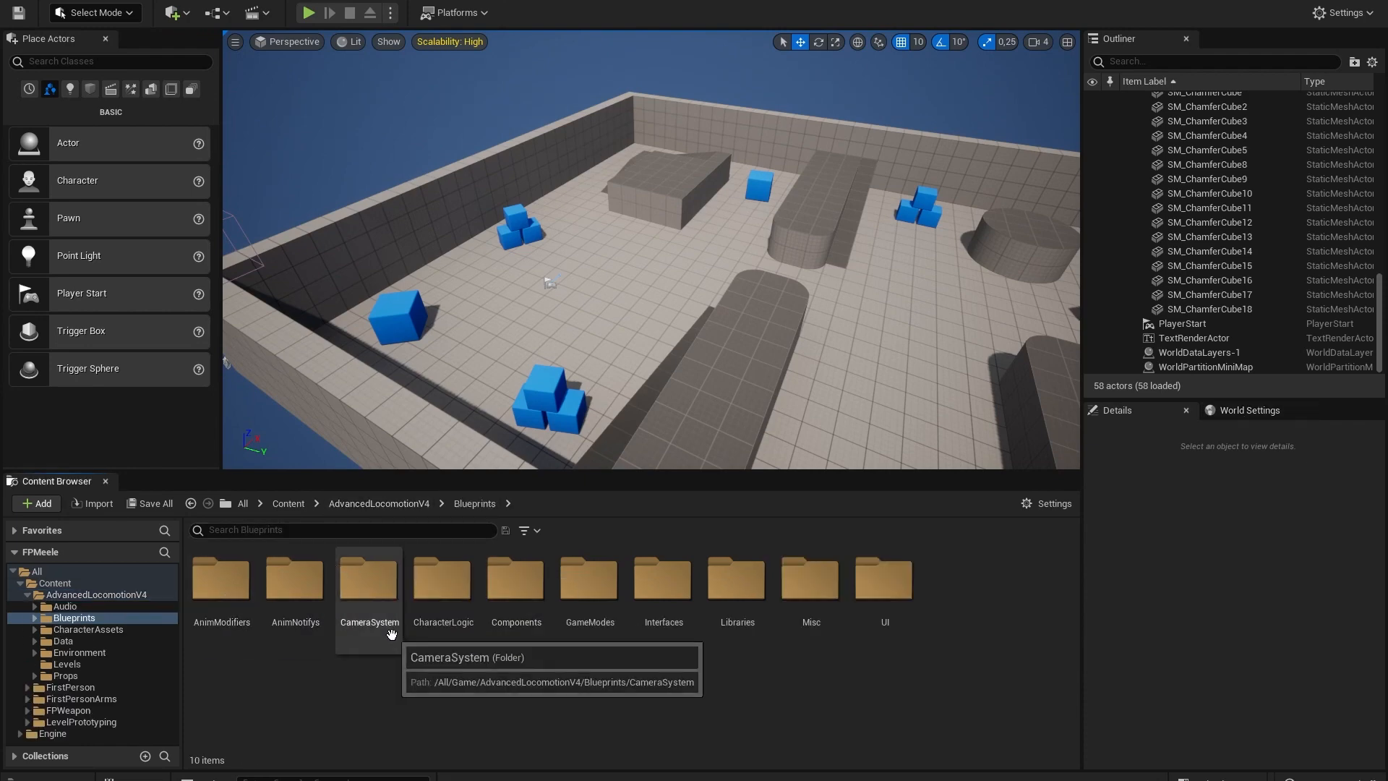
pyautogui.click(288, 503)
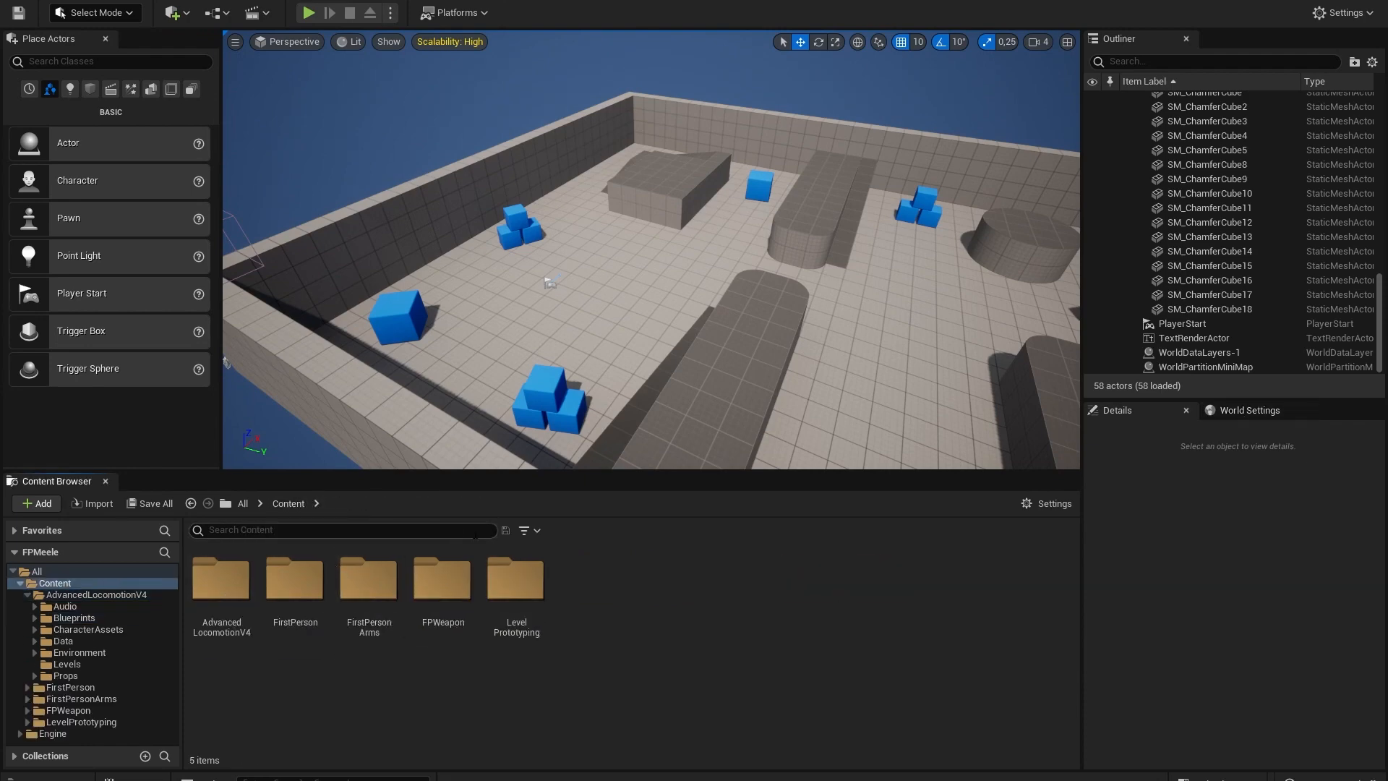
pyautogui.rightClick(464, 575)
pyautogui.click(513, 423)
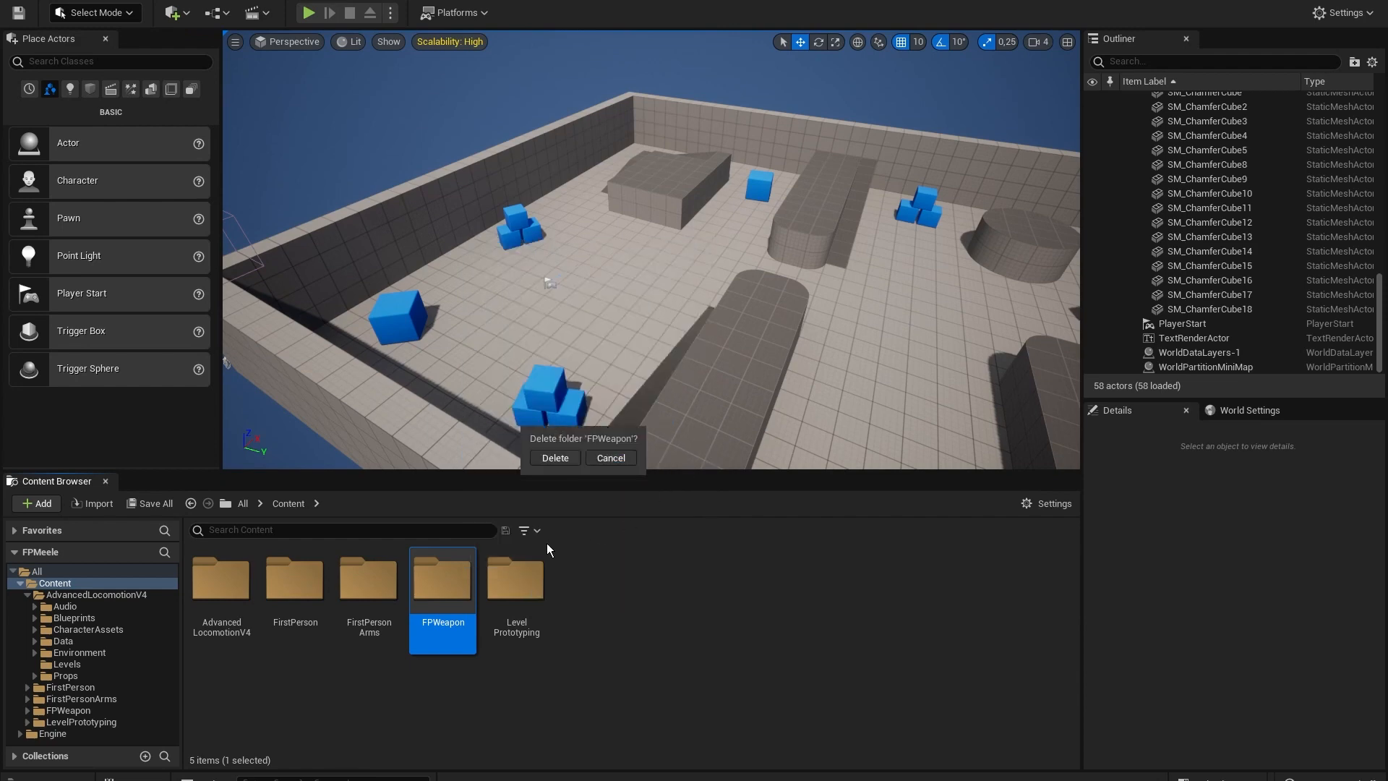
pyautogui.click(554, 458)
pyautogui.click(700, 620)
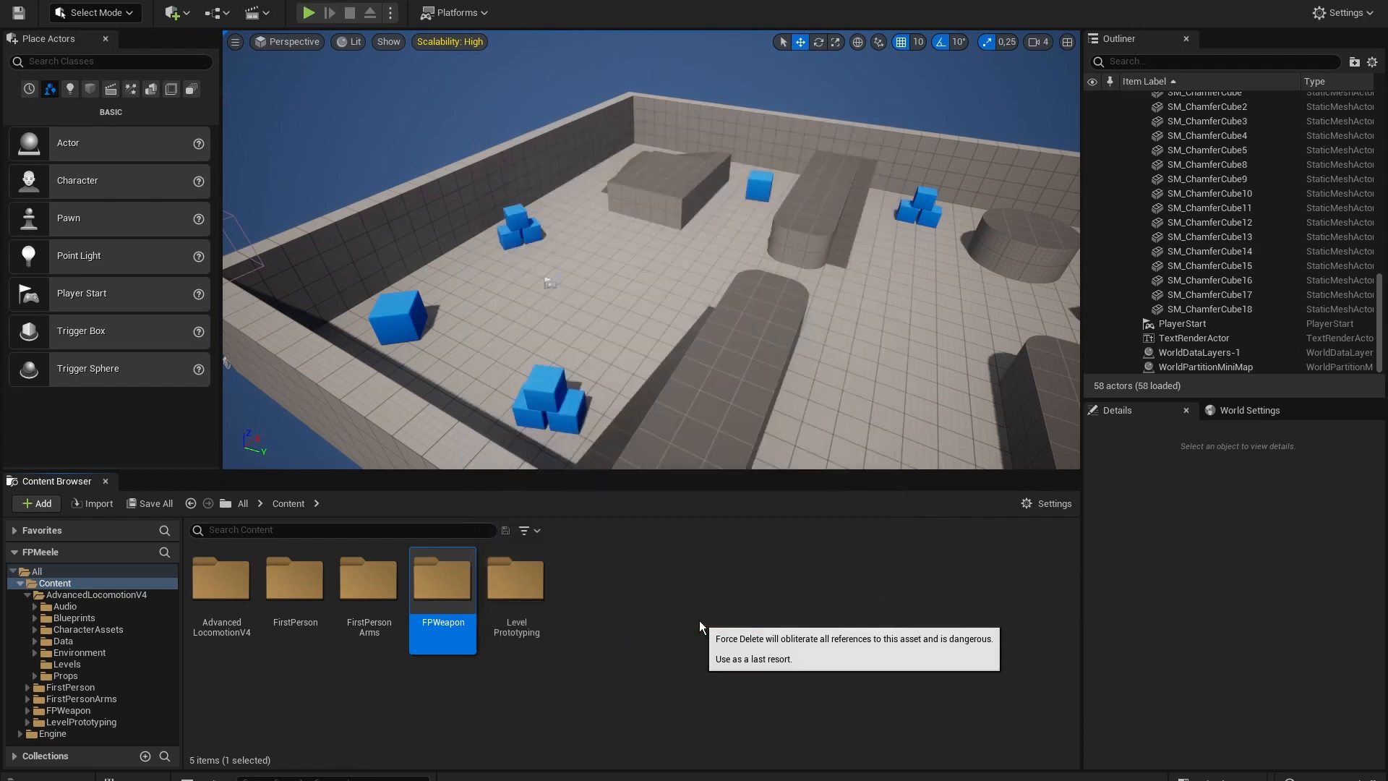
# Check the FirstPersonArms folder and move it into the FirstPerson folder.
pyautogui.doubleClick(369, 579)
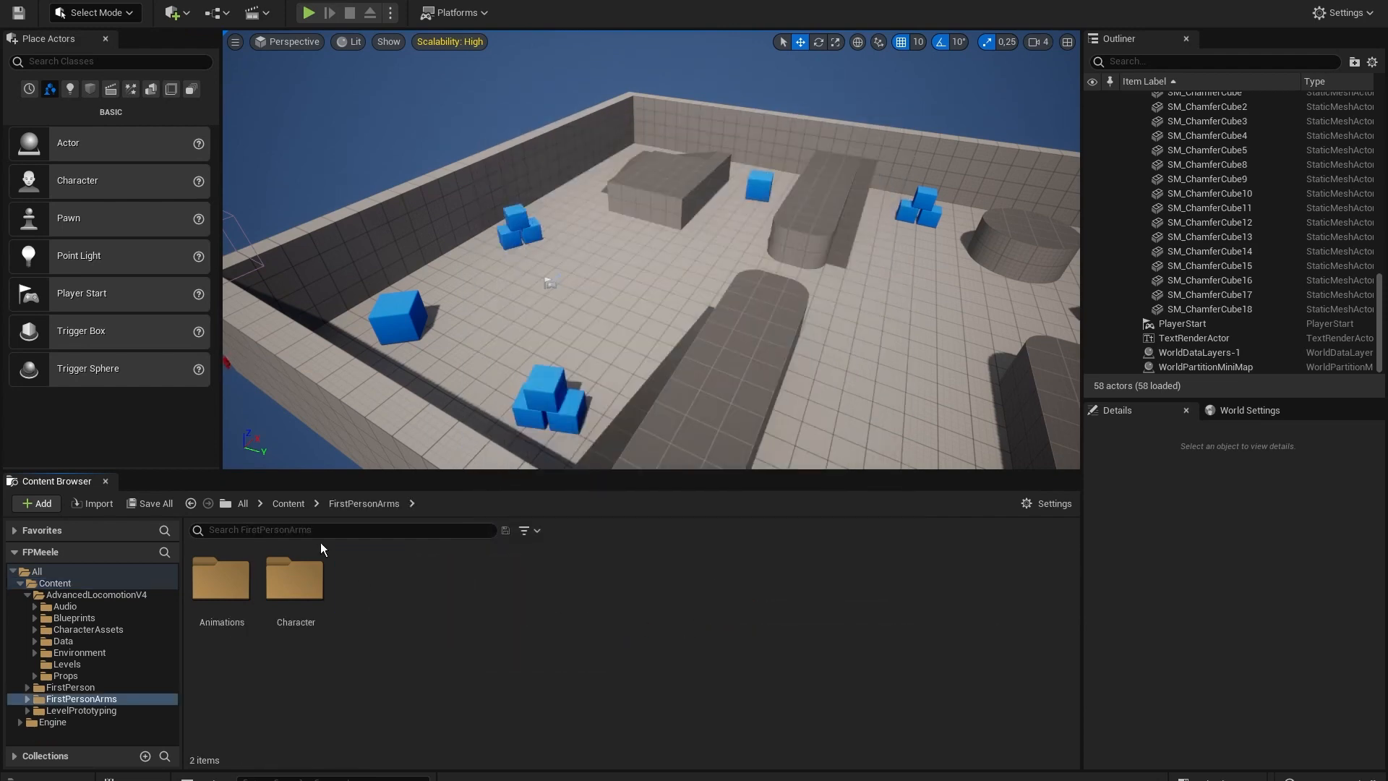
pyautogui.click(302, 504)
pyautogui.moveTo(368, 578); pyautogui.dragTo(293, 587)
pyautogui.click(318, 600)
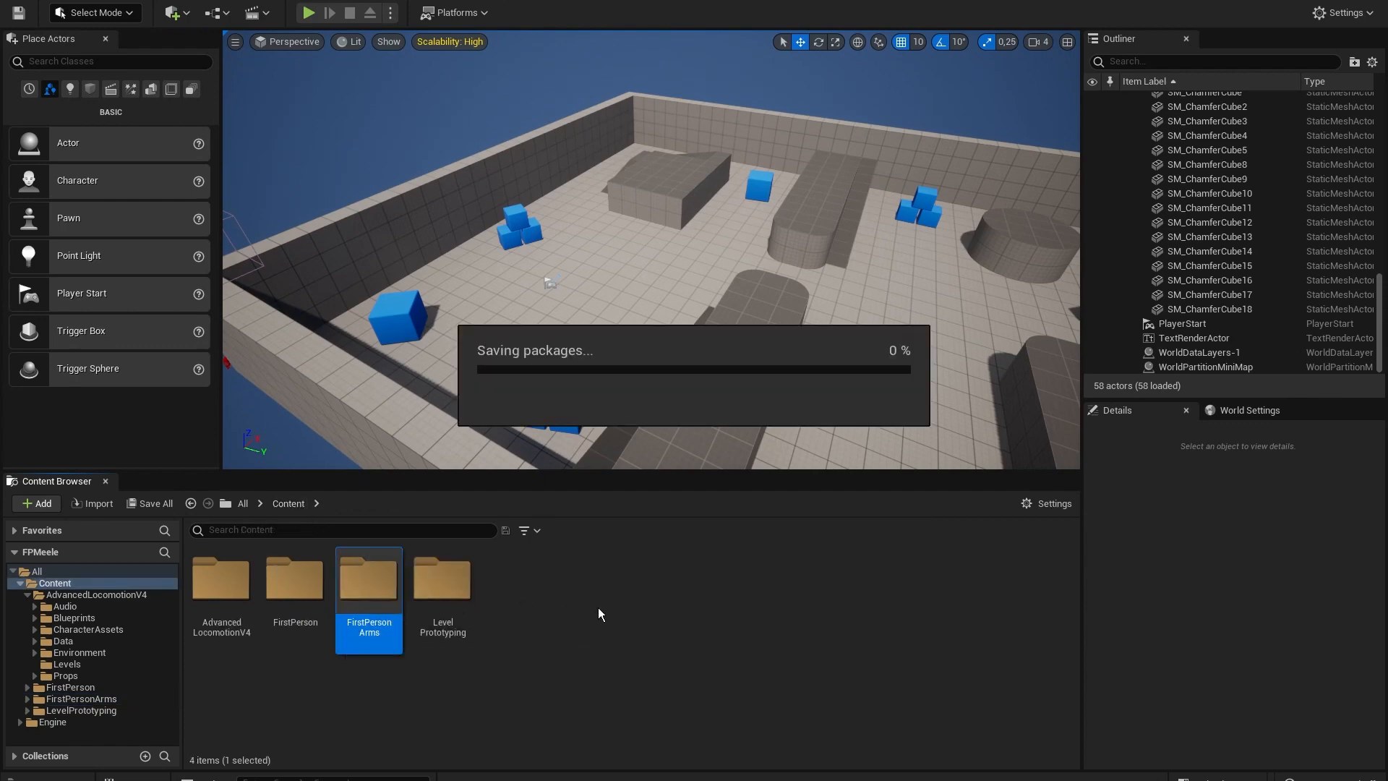
# Duplicate ALS_AnimMan_CharacterBP in AdvancedLocomotionV4's Blueprints/CharacterLogic folder and name the copy FPM_CharacterBP.
pyautogui.doubleClick(220, 578)
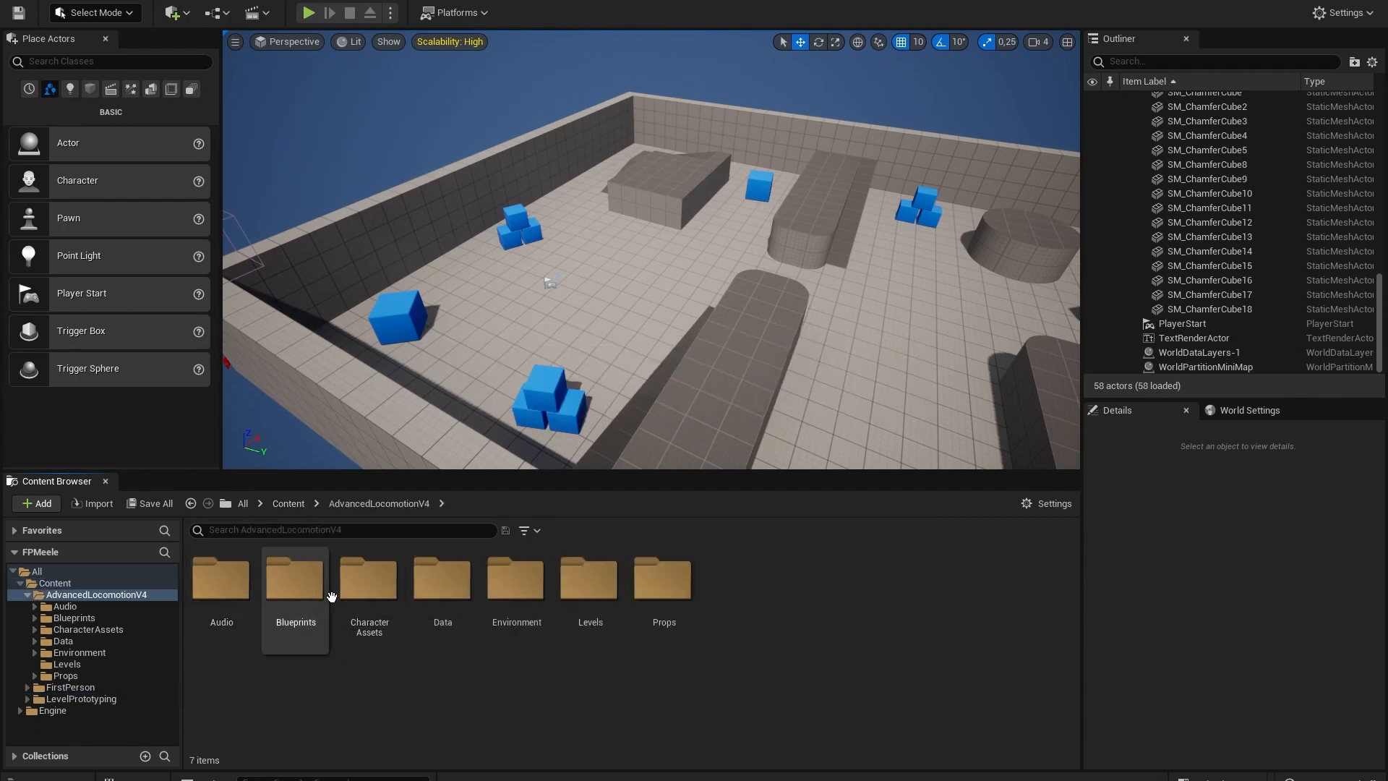
pyautogui.doubleClick(294, 578)
pyautogui.click(431, 592)
pyautogui.doubleClick(431, 592)
pyautogui.click(296, 598)
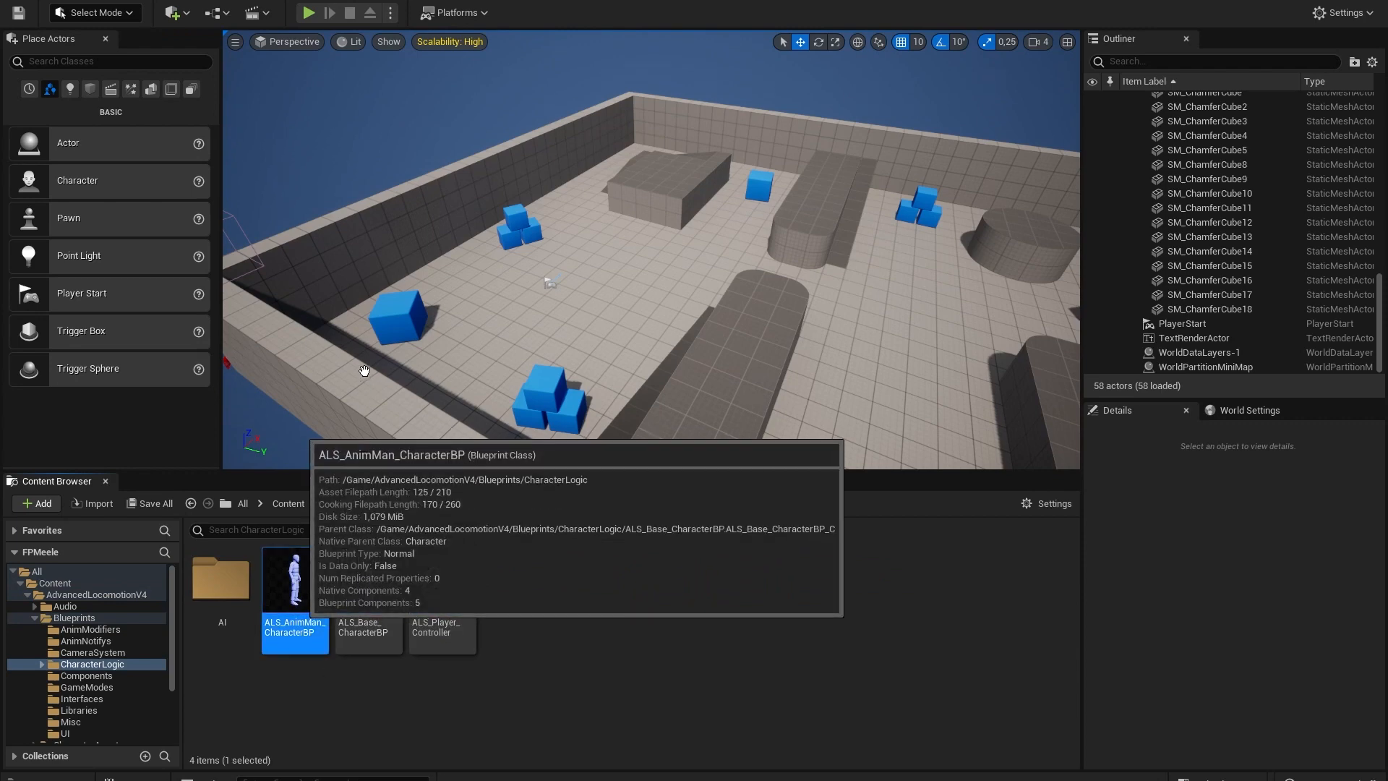
pyautogui.rightClick(290, 602)
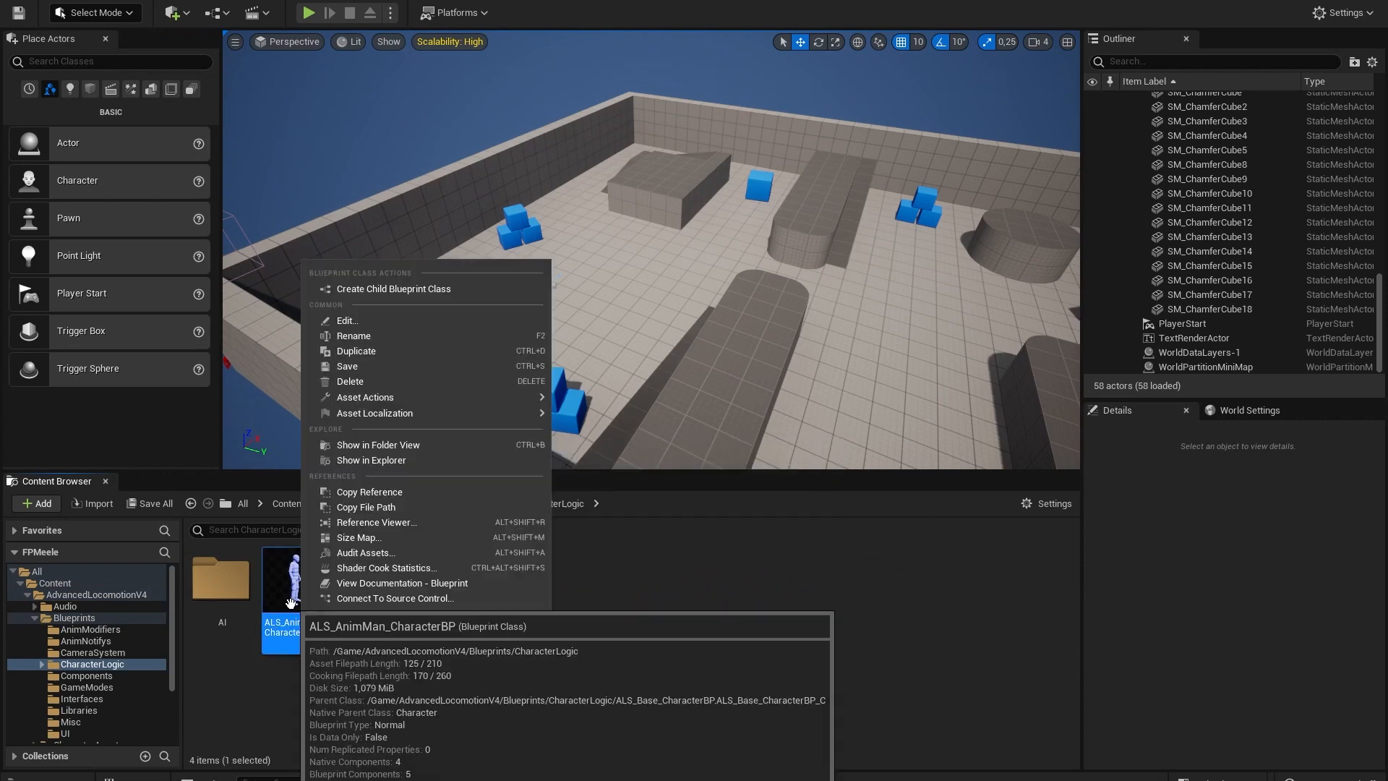
pyautogui.click(359, 356)
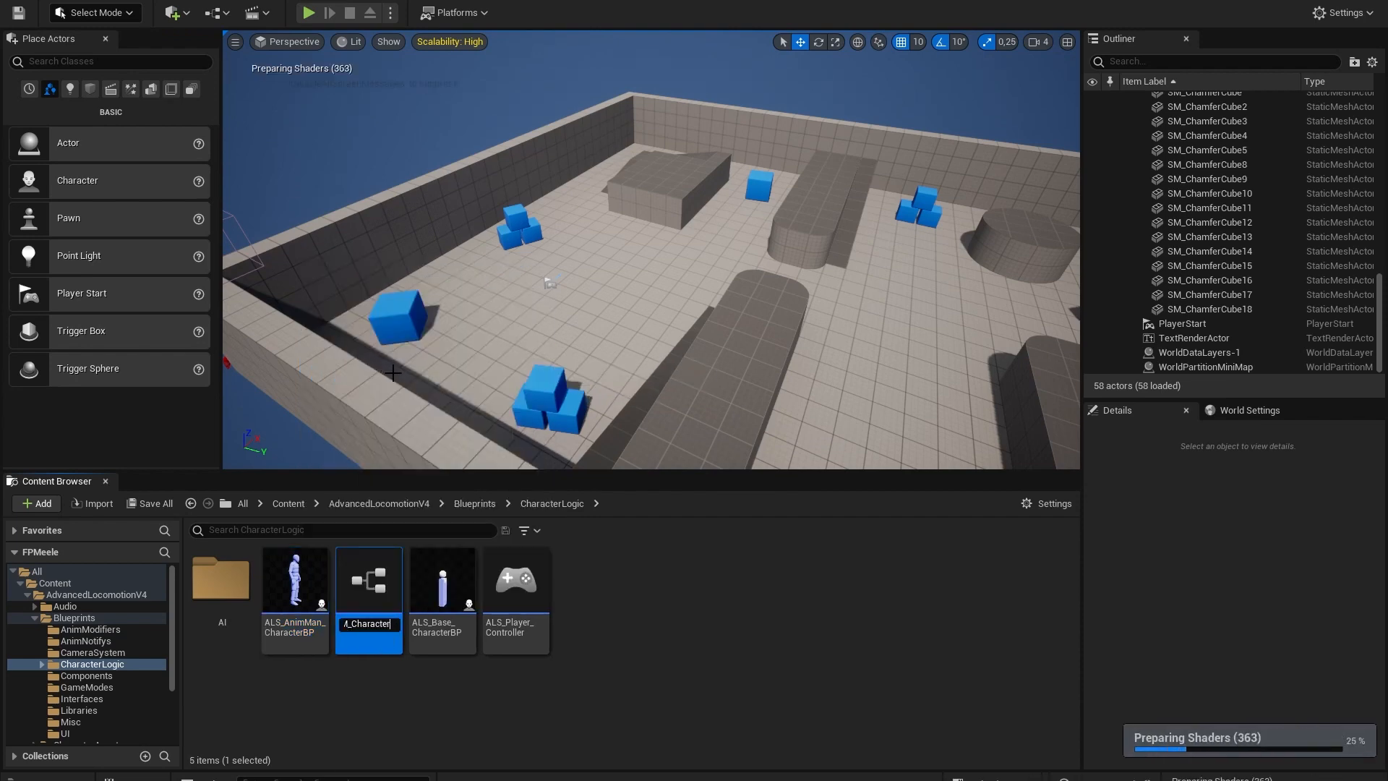
pyautogui.write('BP')
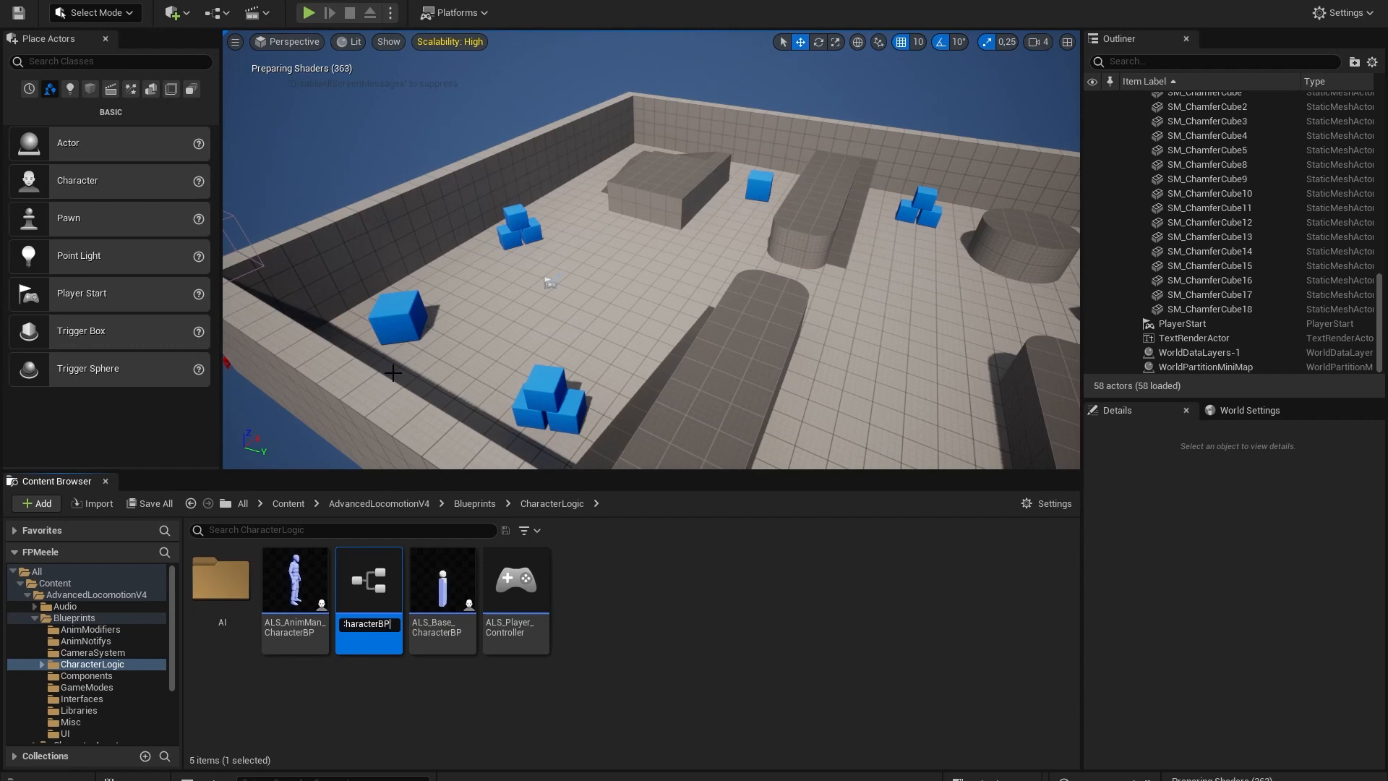
pyautogui.press('Return')
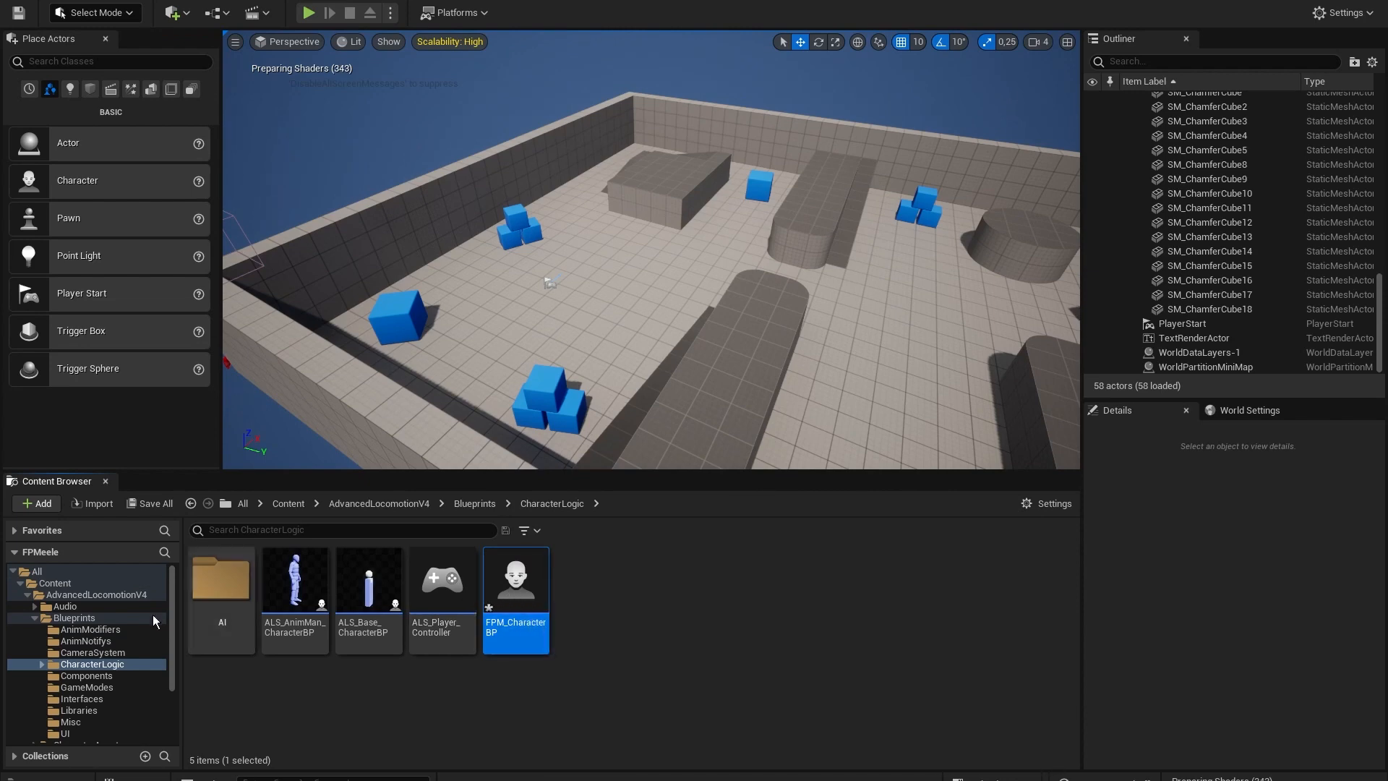
# Move the FPM_CharacterBP blueprint from CharacterLogic into the FirstPerson folder.
pyautogui.scroll(-3, 148, 618)
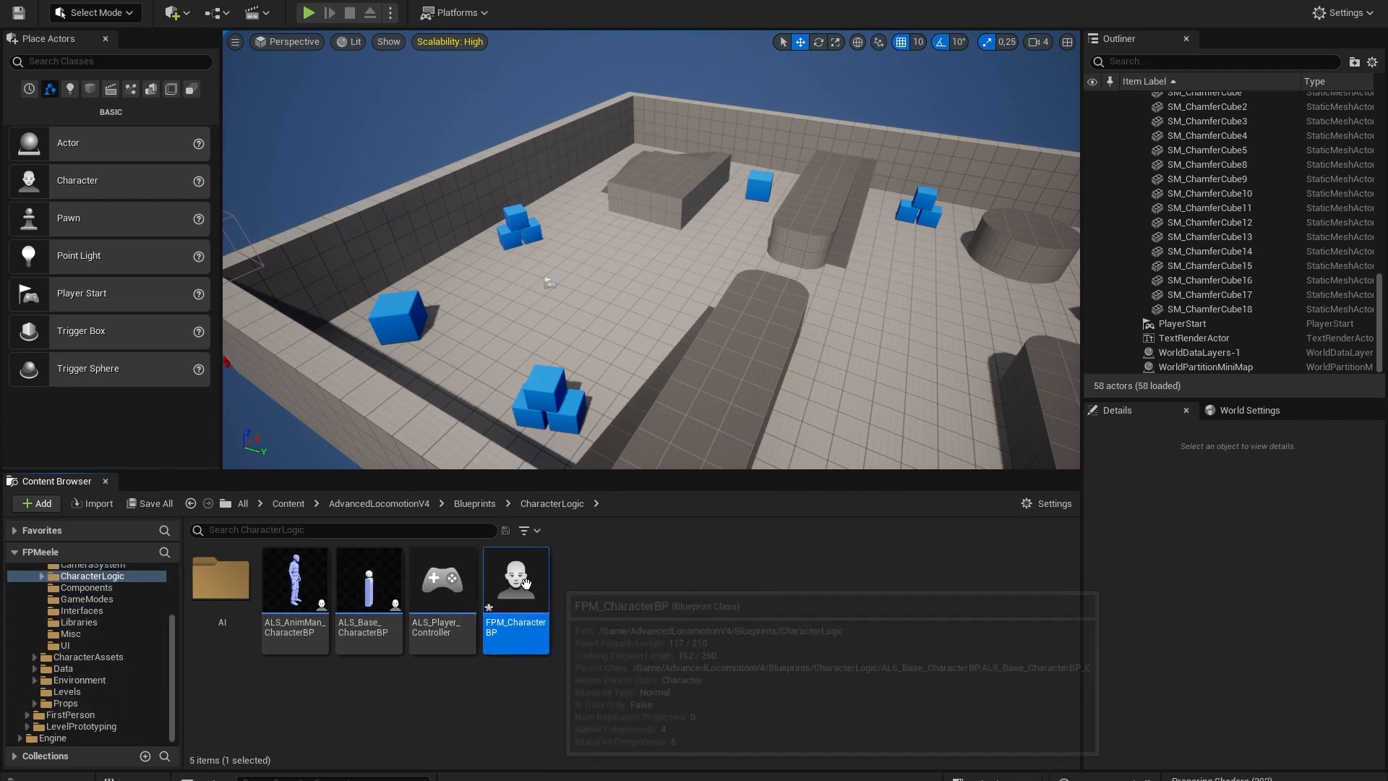
pyautogui.moveTo(516, 593); pyautogui.dragTo(72, 715)
pyautogui.click(83, 725)
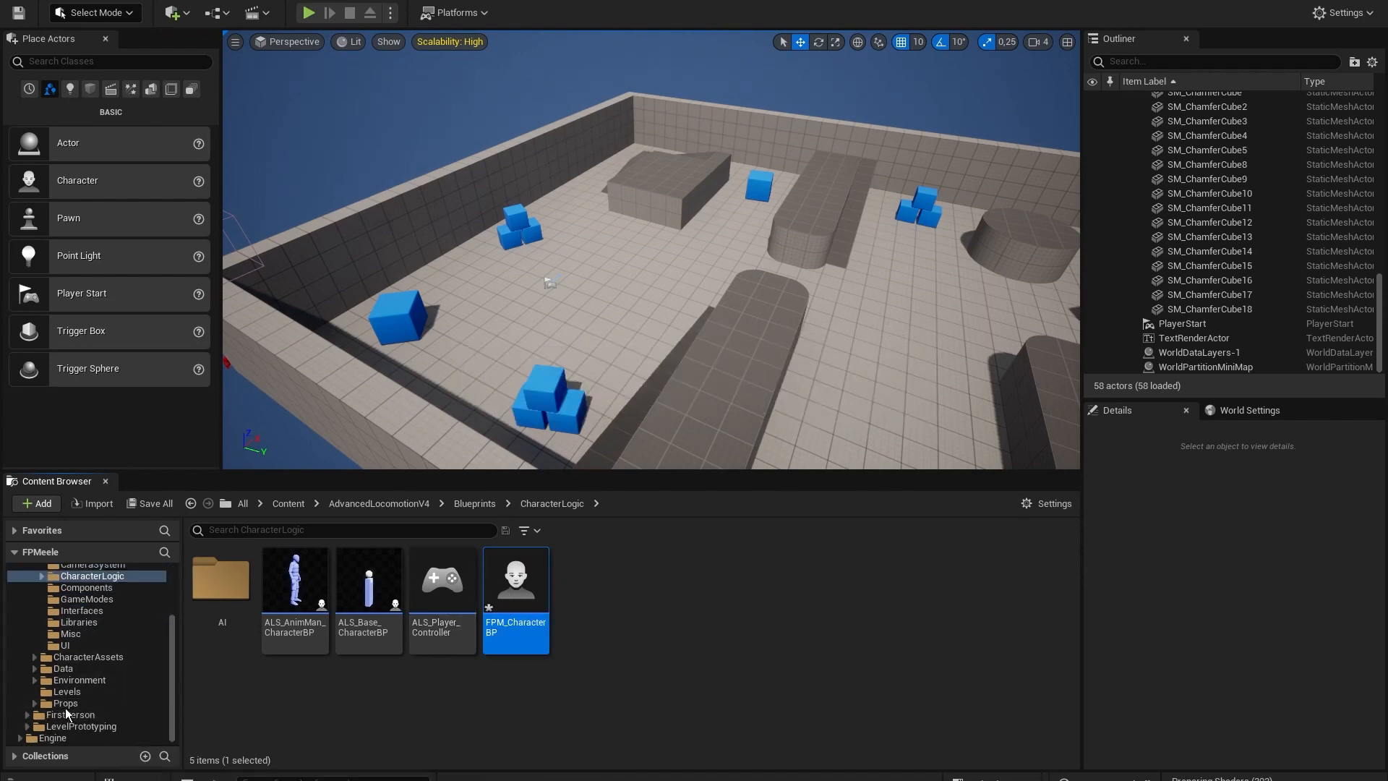
# Move the FPM_CharacterBP blueprint from the FirstPerson folder into its Blueprints subfolder and open that subfolder.
pyautogui.click(71, 715)
pyautogui.moveTo(443, 585); pyautogui.dragTo(233, 609)
pyautogui.click(261, 624)
pyautogui.doubleClick(219, 581)
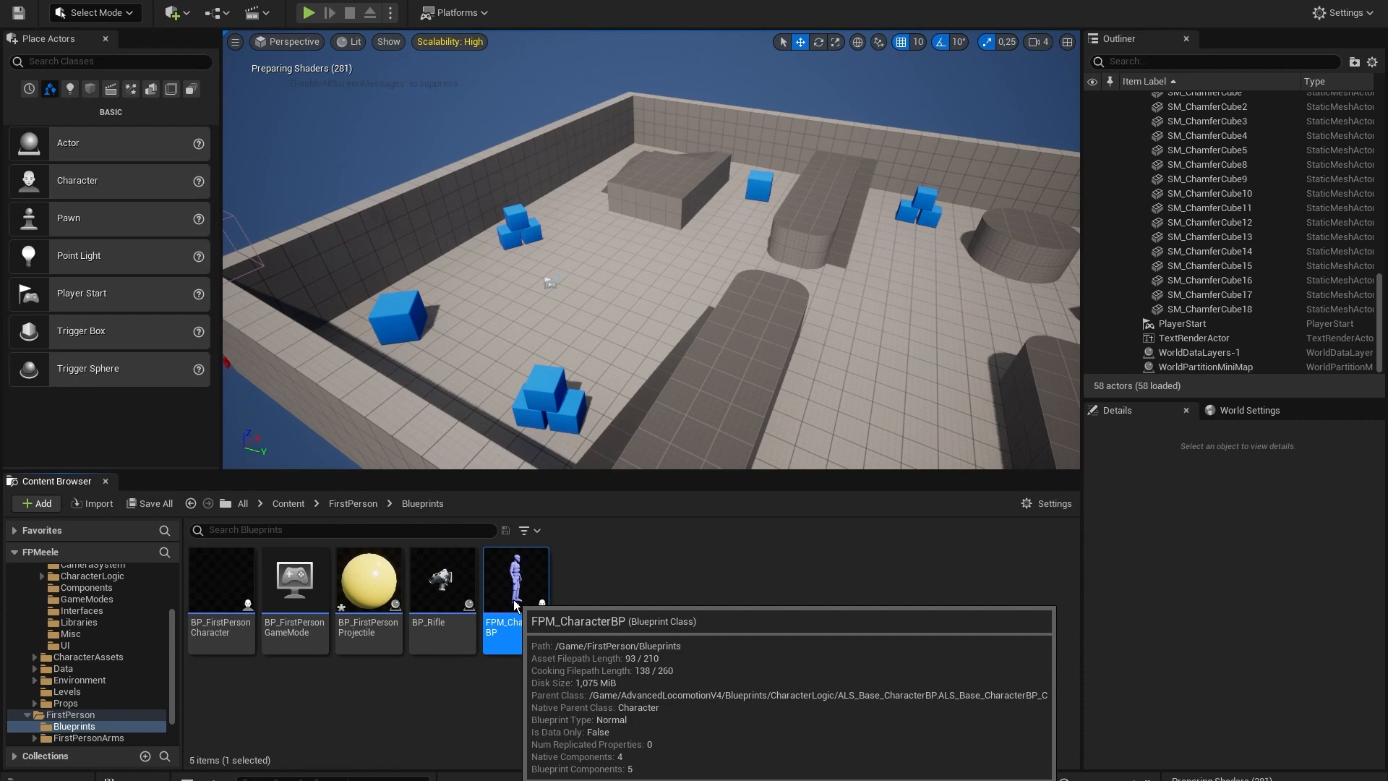
# Open FPM_CharacterBP, dock its editor in the main window, and show the character in the blueprint viewport.
pyautogui.doubleClick(516, 593)
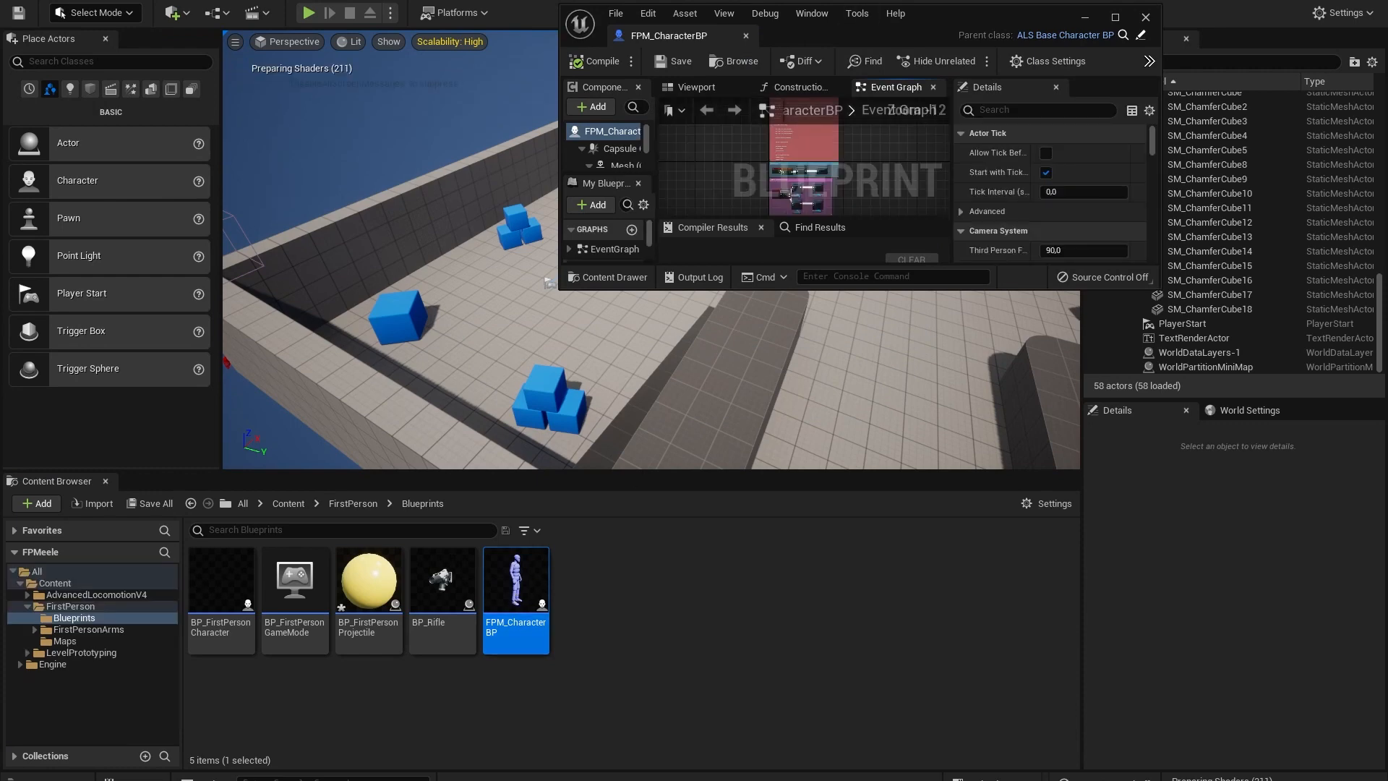
pyautogui.moveTo(671, 33); pyautogui.dragTo(539, 0)
pyautogui.moveTo(408, 123); pyautogui.dragTo(475, 305, button='right')
pyautogui.scroll(2, 405, 175)
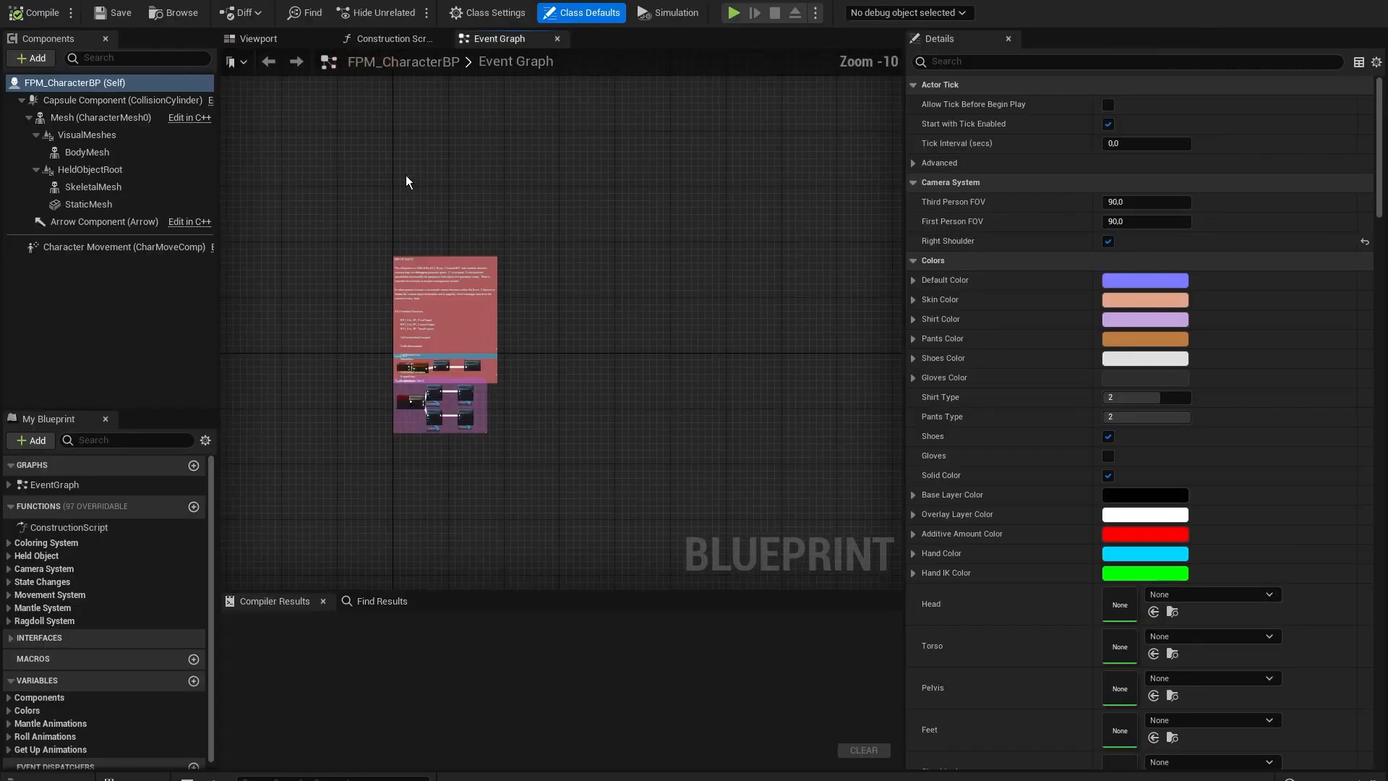
pyautogui.click(265, 41)
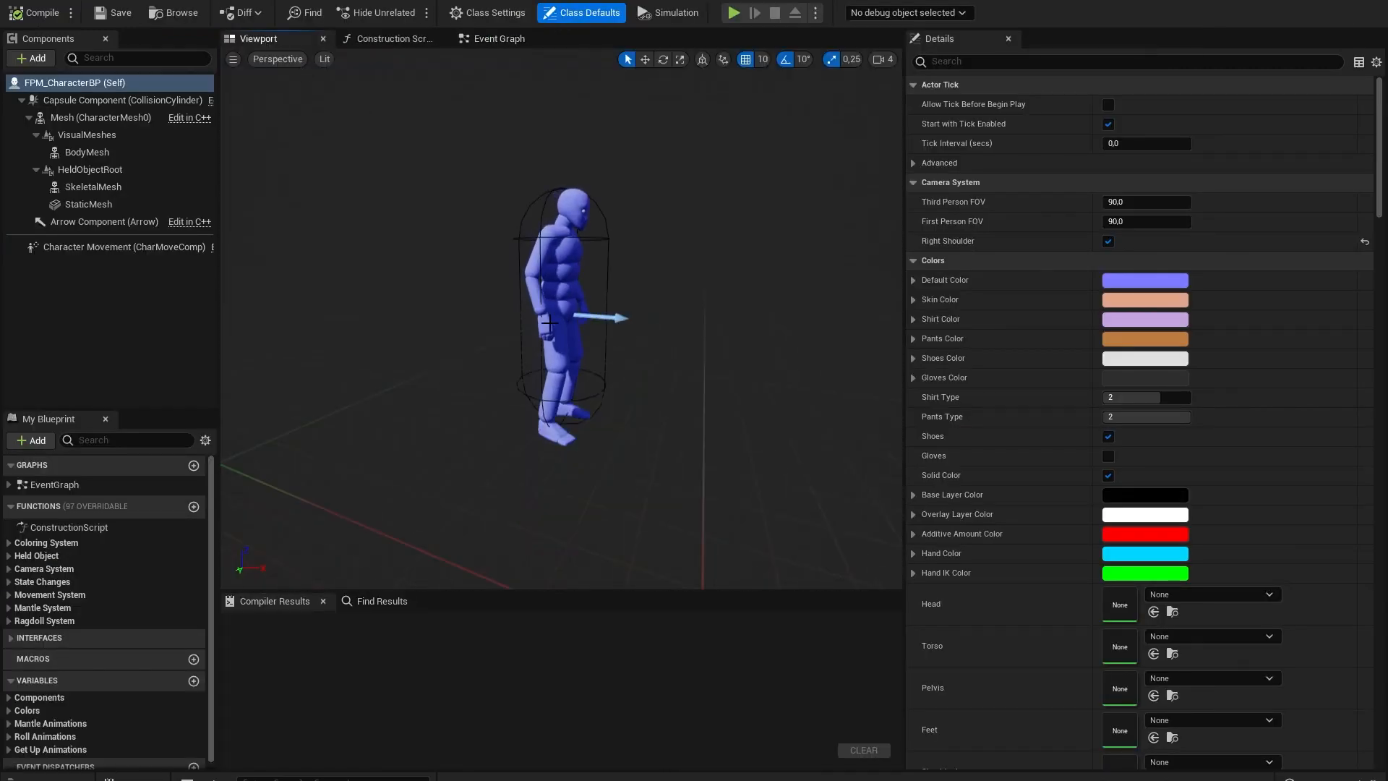
# Set the level's GameMode Override to ALS_GameMode_SP and its Default Pawn Class to FPM_CharacterBP.
pyautogui.click(347, 1)
pyautogui.moveTo(666, 215); pyautogui.dragTo(668, 211, button='right')
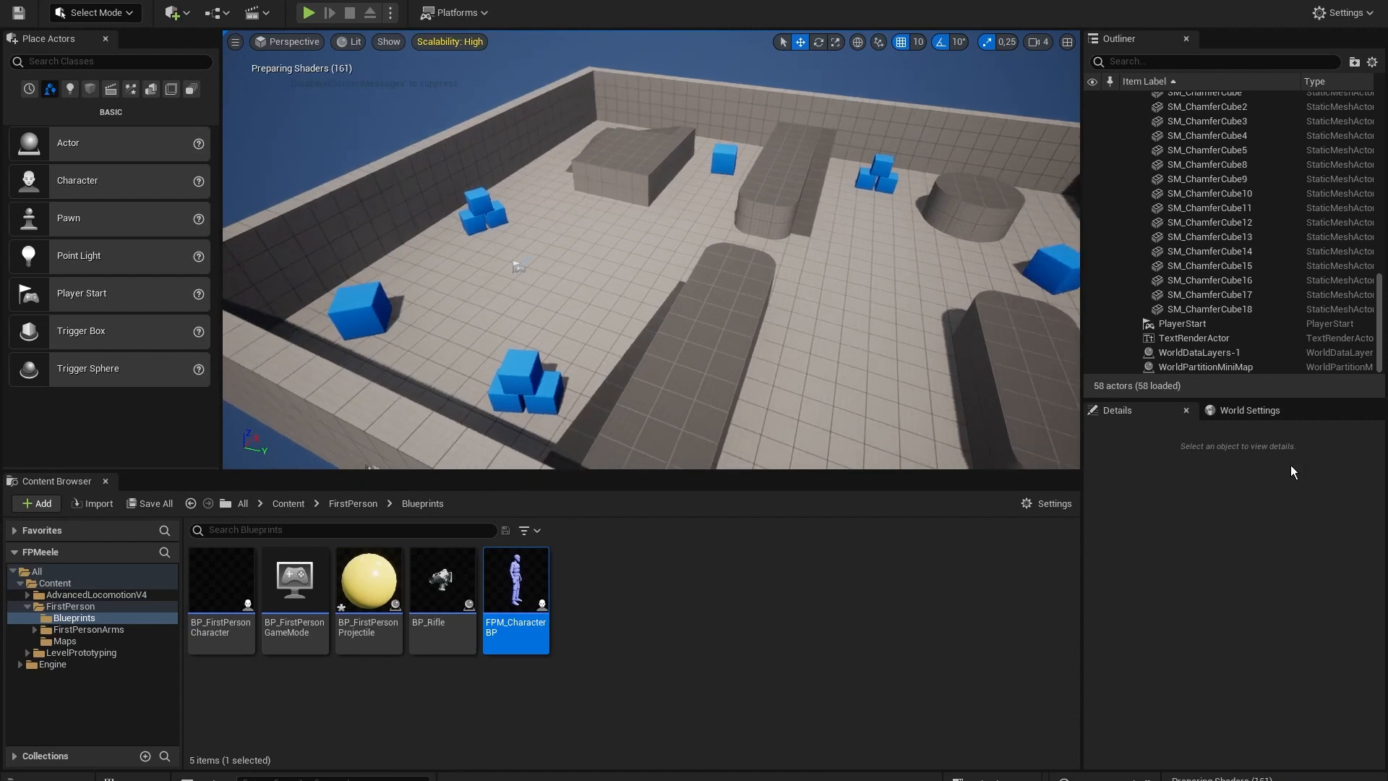
pyautogui.click(1254, 411)
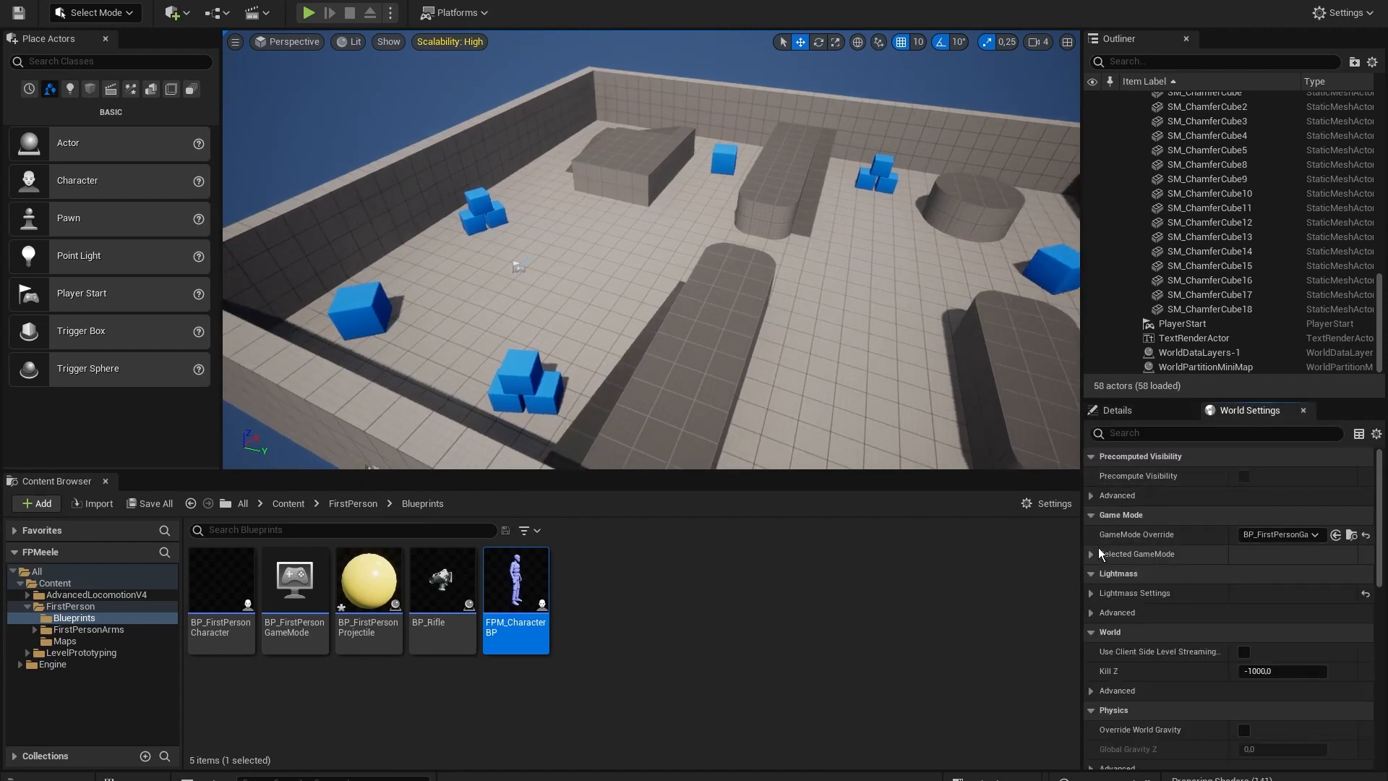
pyautogui.click(1150, 556)
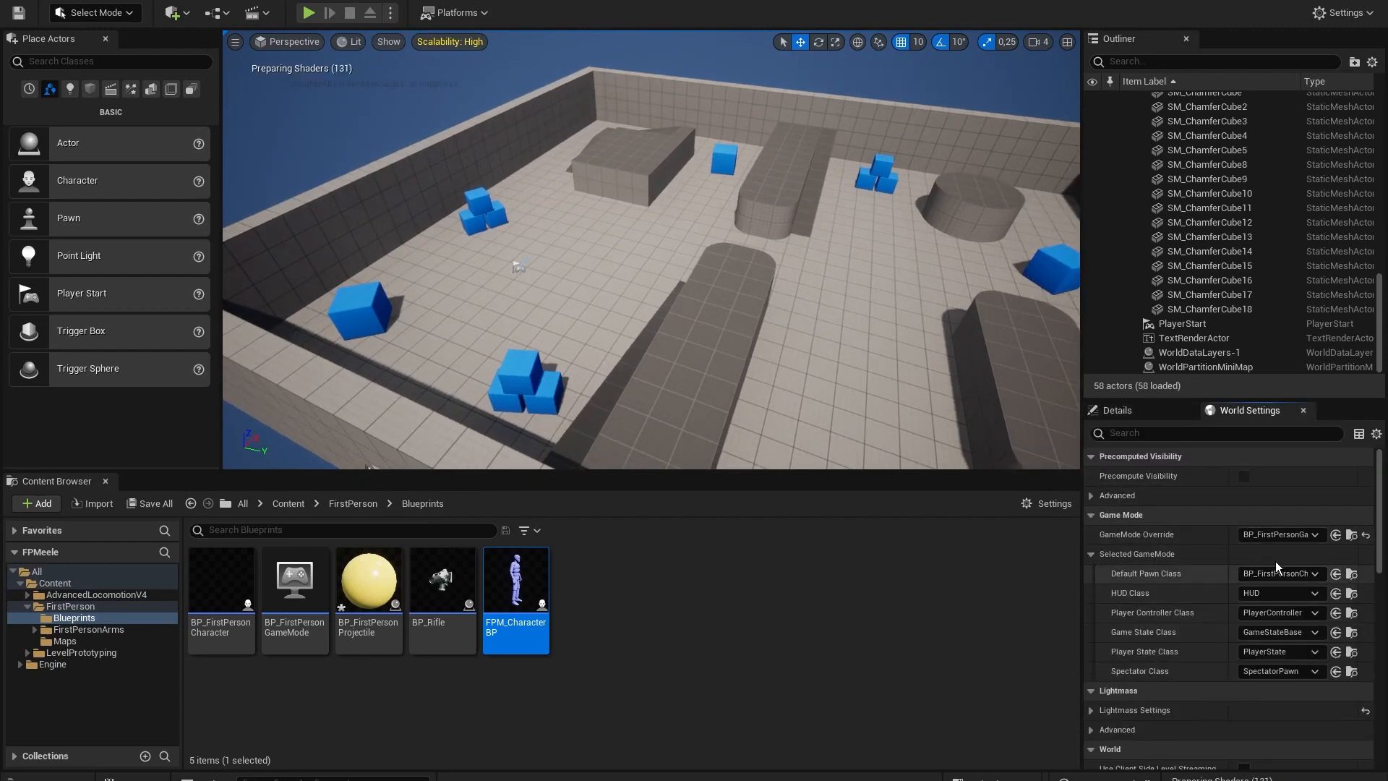
pyautogui.click(1278, 535)
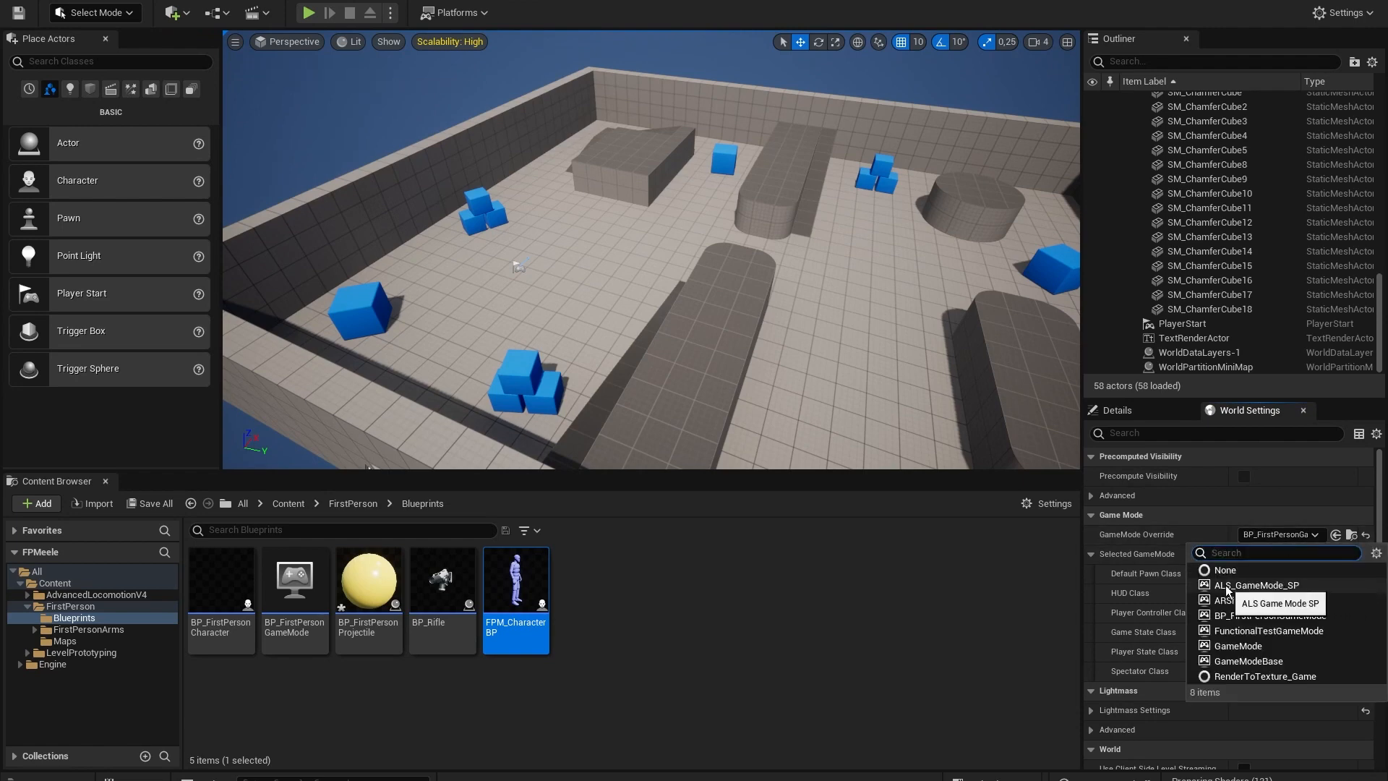
pyautogui.click(1258, 585)
pyautogui.click(1266, 574)
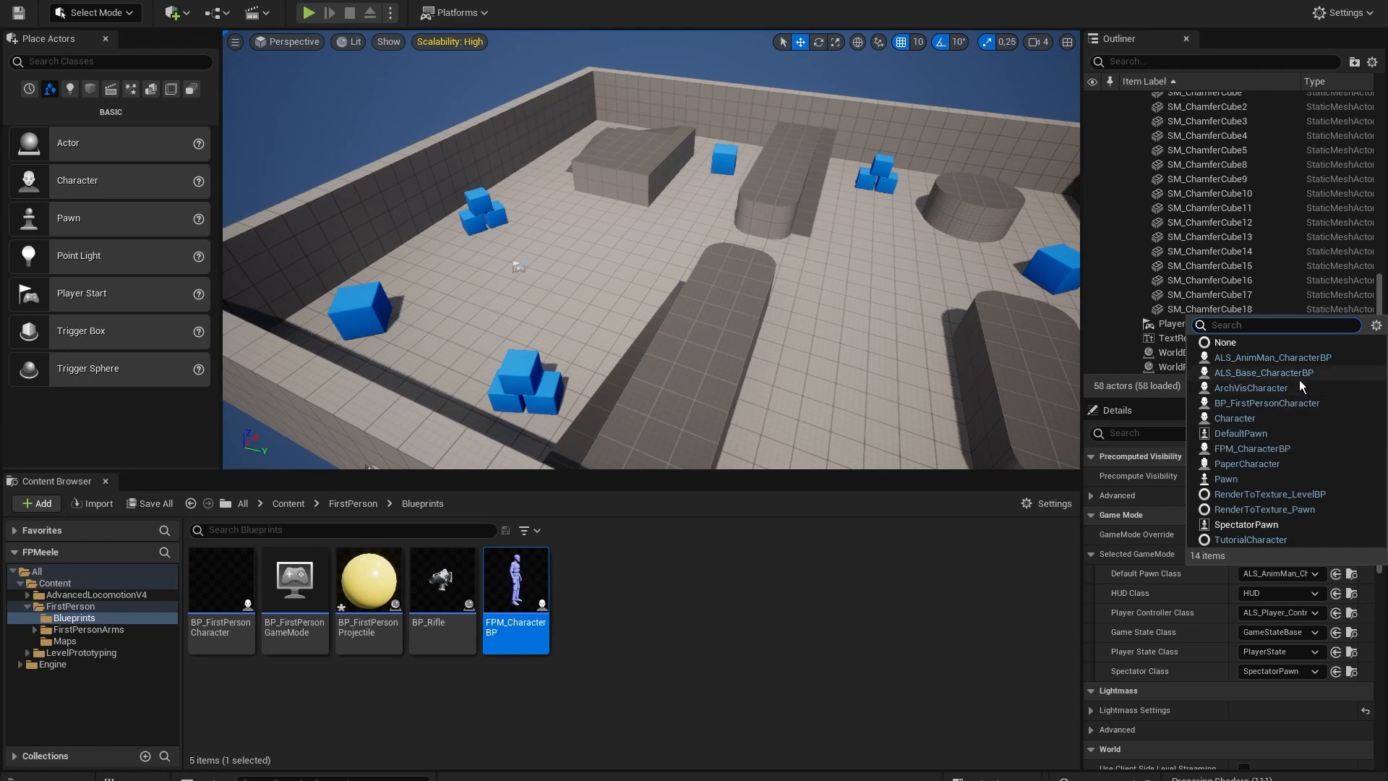
pyautogui.click(1262, 449)
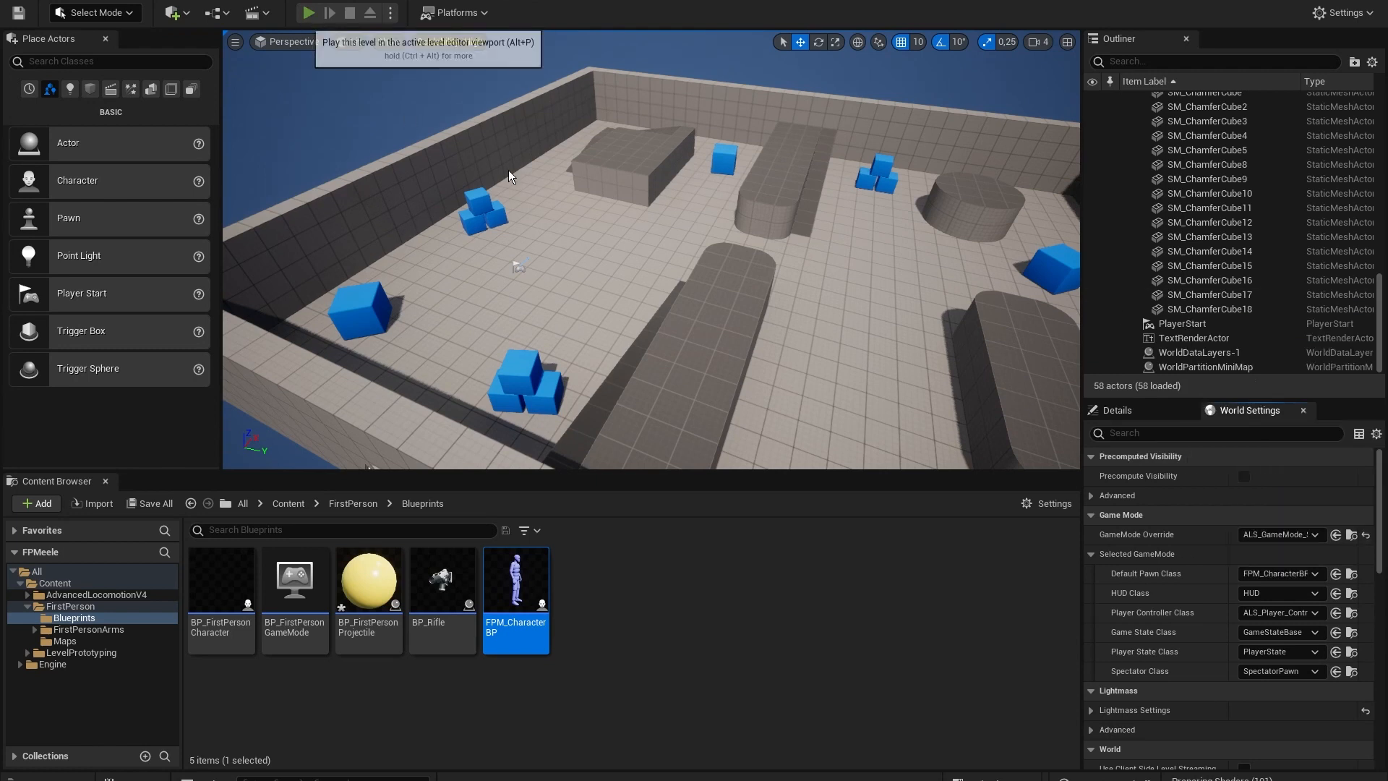
# Play-test the level with FPM_CharacterBP, checking movement and the ALS first-person camera perspective, and stop the session.
pyautogui.hotkey('alt', 'p')
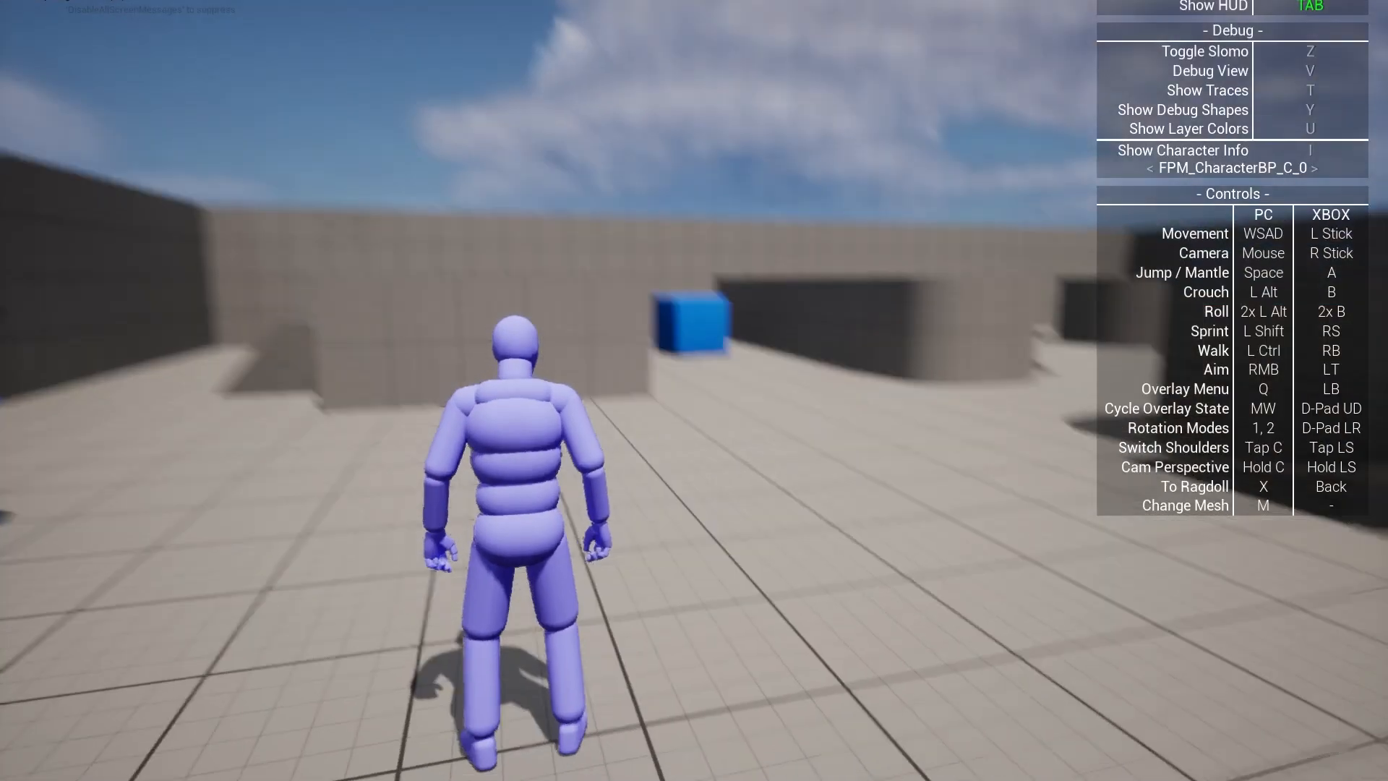
pyautogui.press('w')
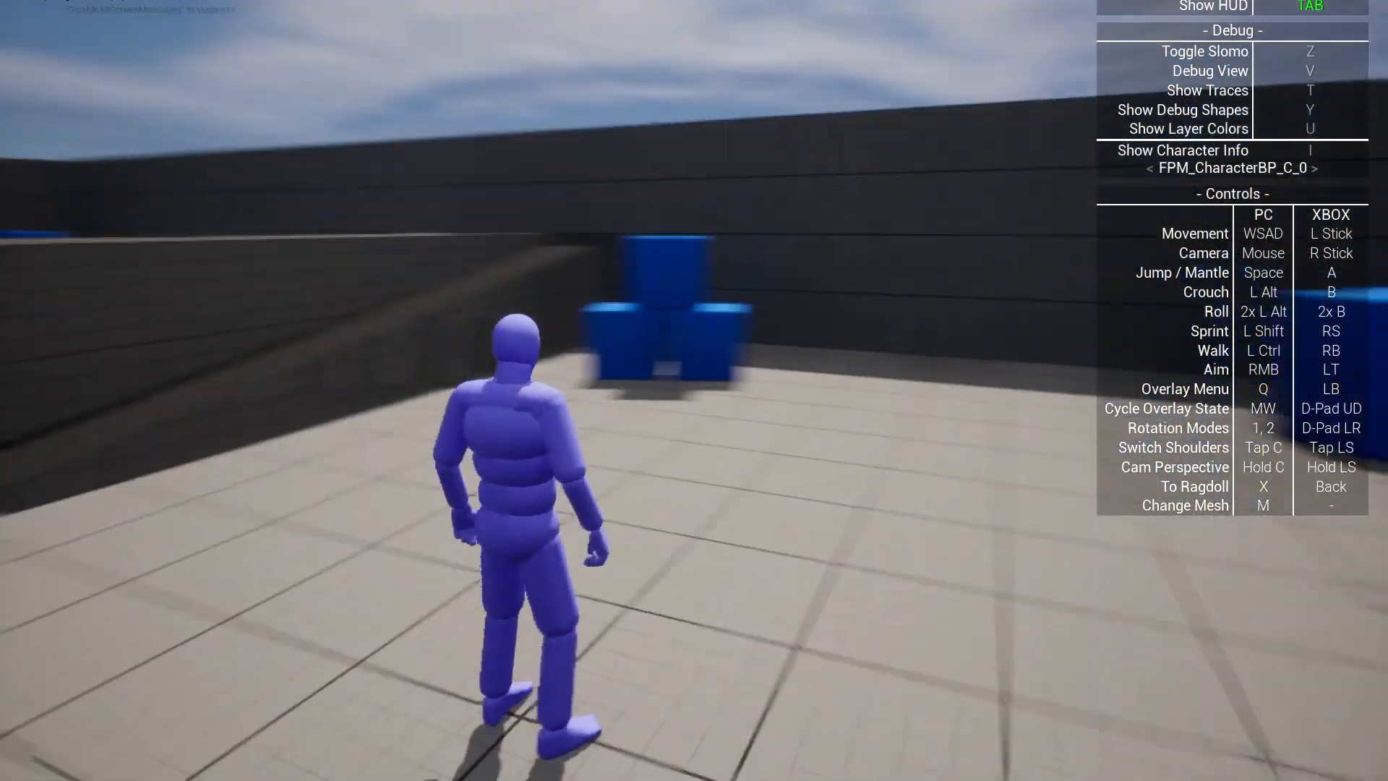
pyautogui.press('c')
pyautogui.press('w')
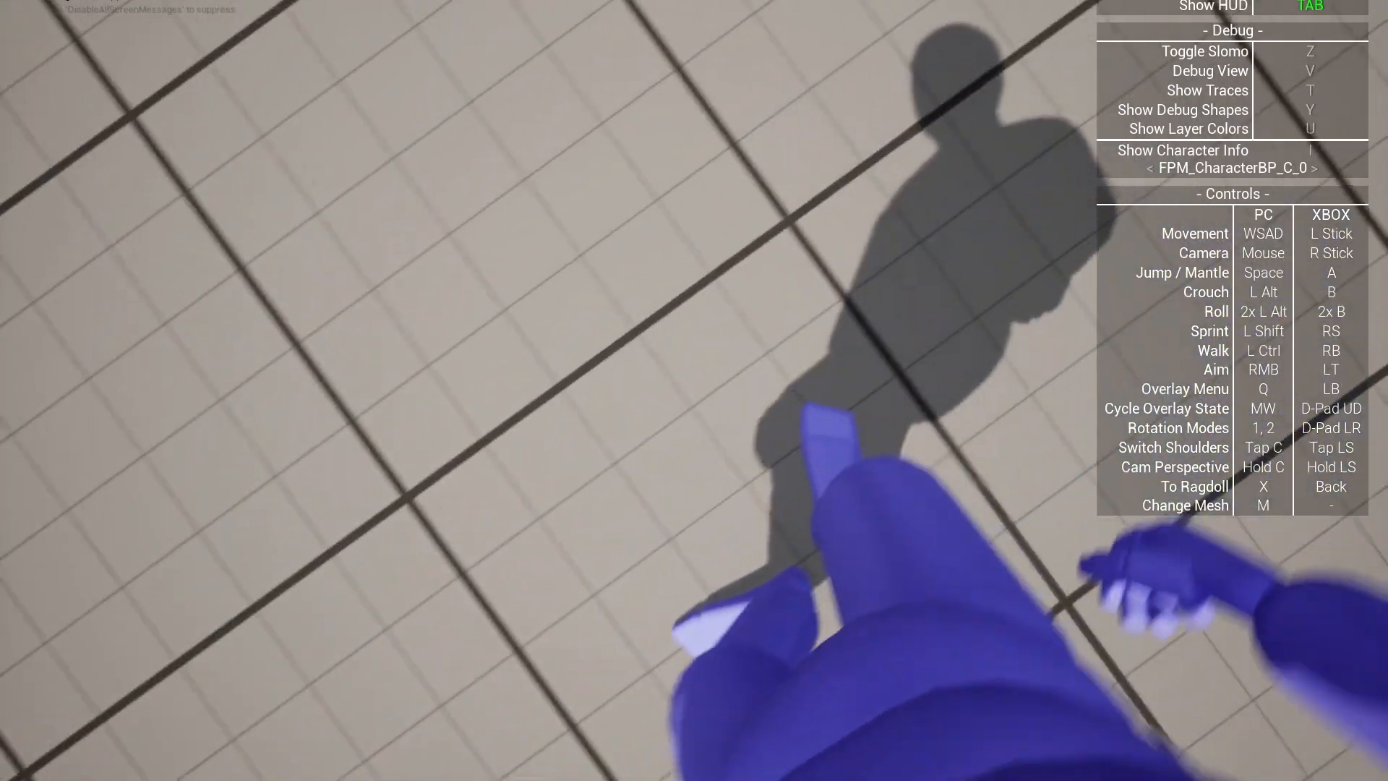
pyautogui.press('Tab')
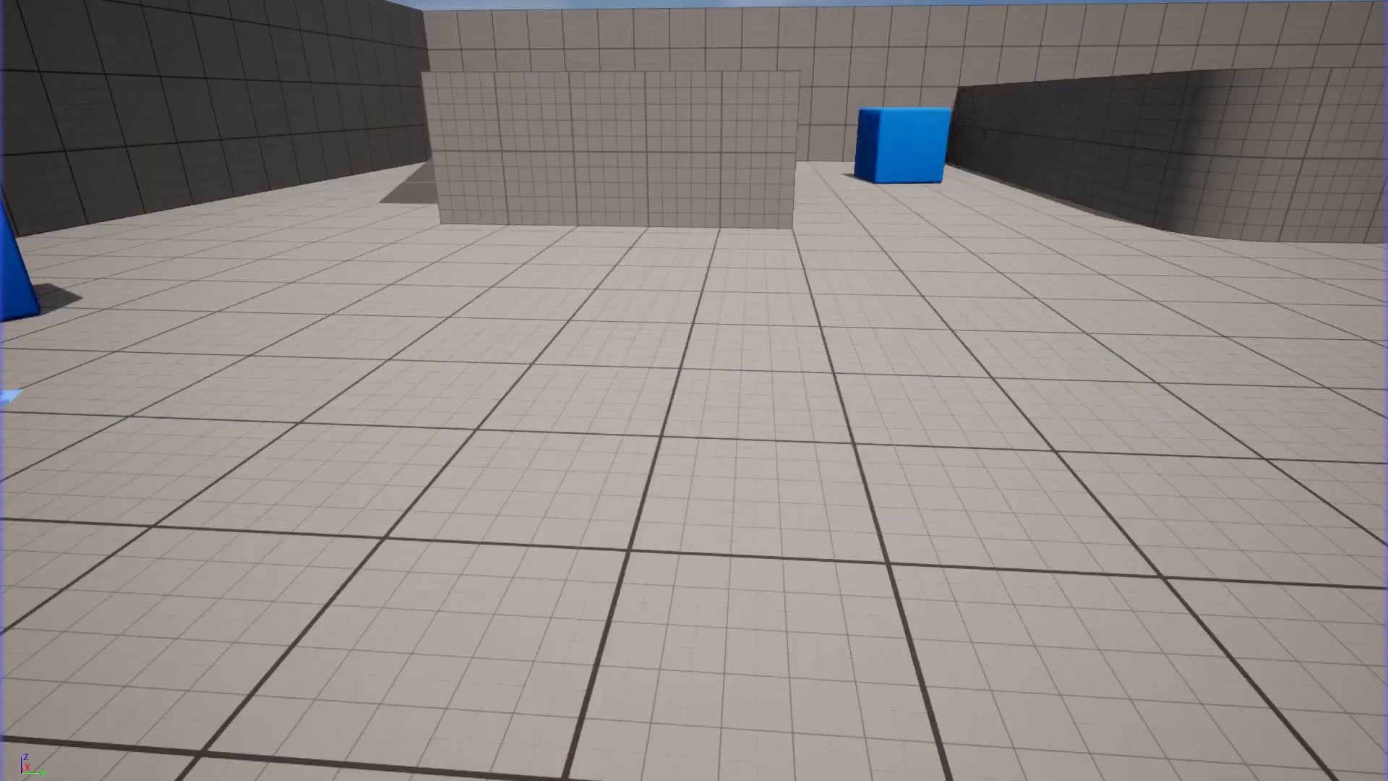
pyautogui.press('Escape')
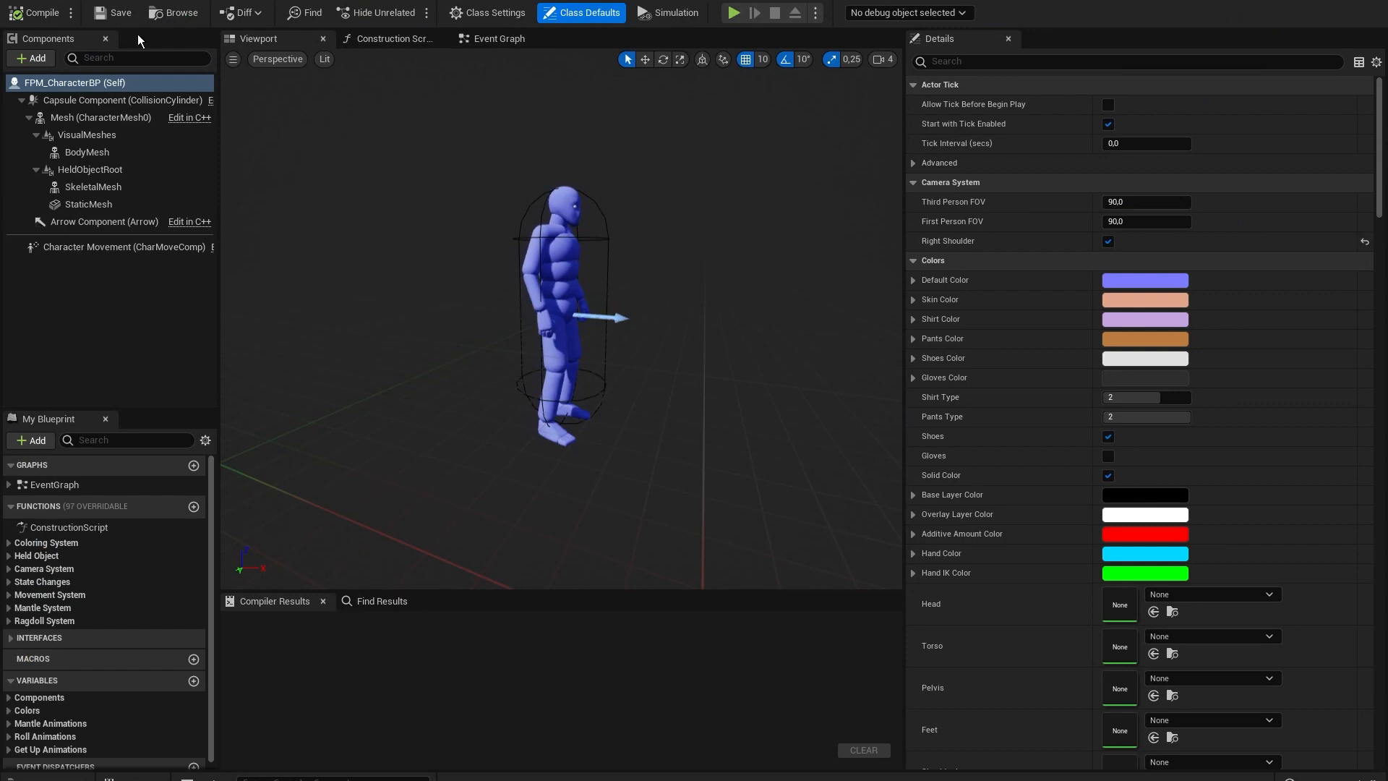
# Add a Cine Camera component under the character's Mesh and delete it.
pyautogui.click(111, 117)
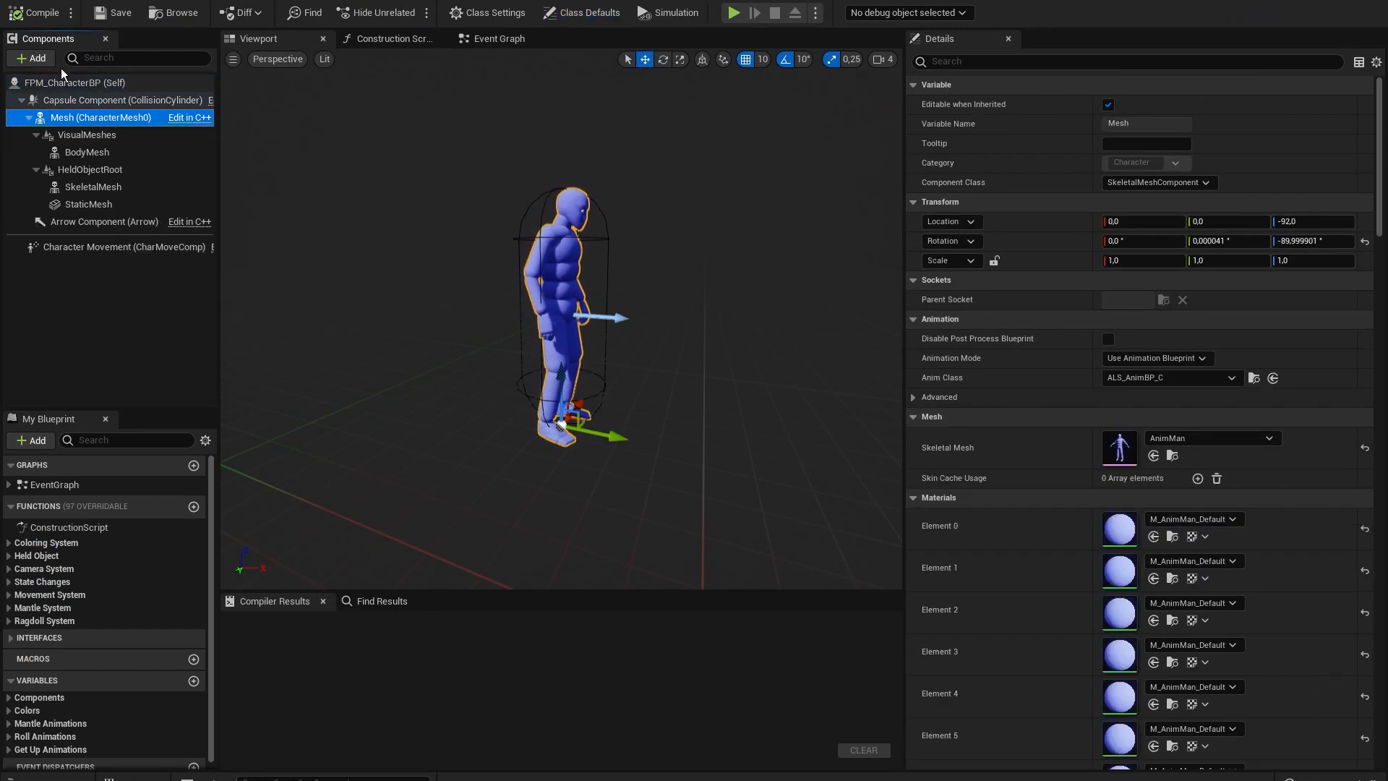
pyautogui.click(36, 58)
pyautogui.write('cine')
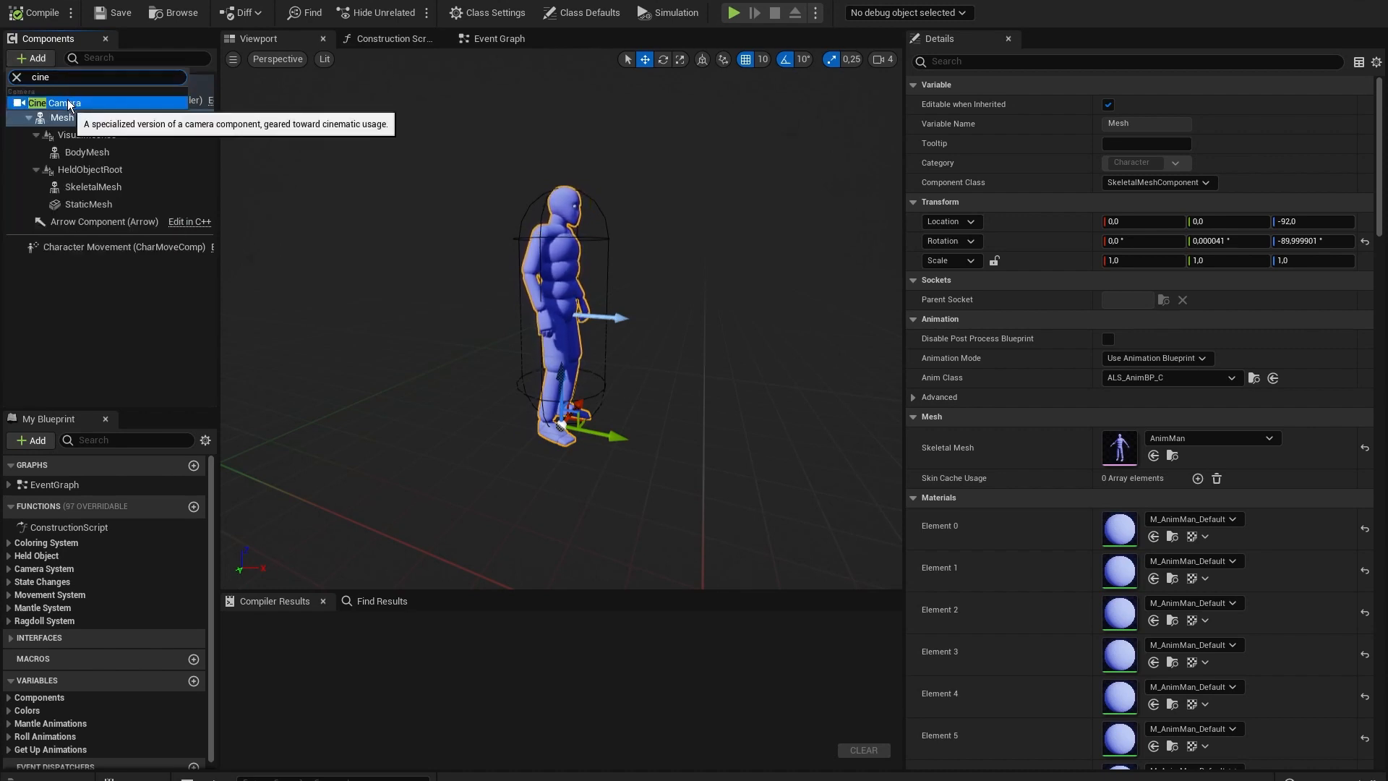
pyautogui.click(65, 102)
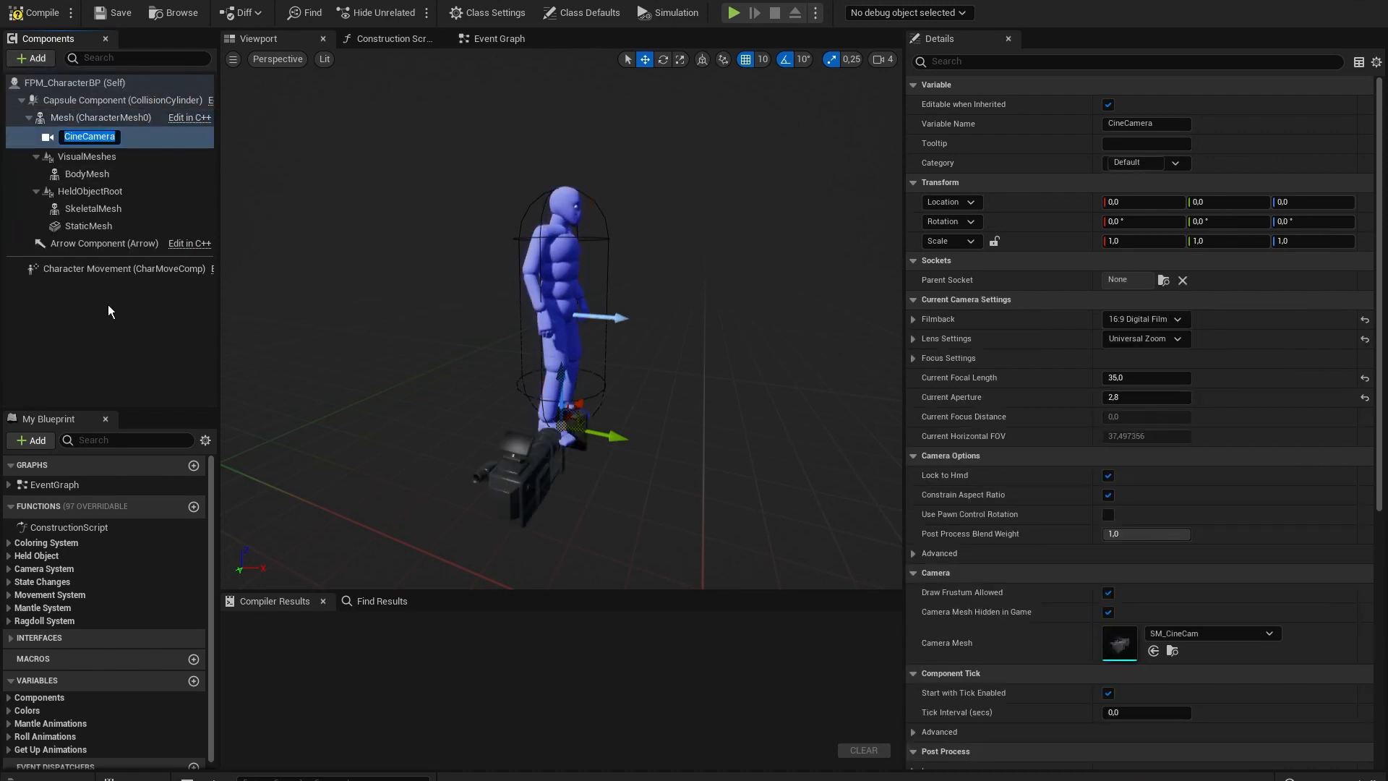
pyautogui.click(107, 311)
pyautogui.click(79, 135)
# Add a standard Camera component to FPM_CharacterBP and parent it to the character Mesh.
pyautogui.click(32, 59)
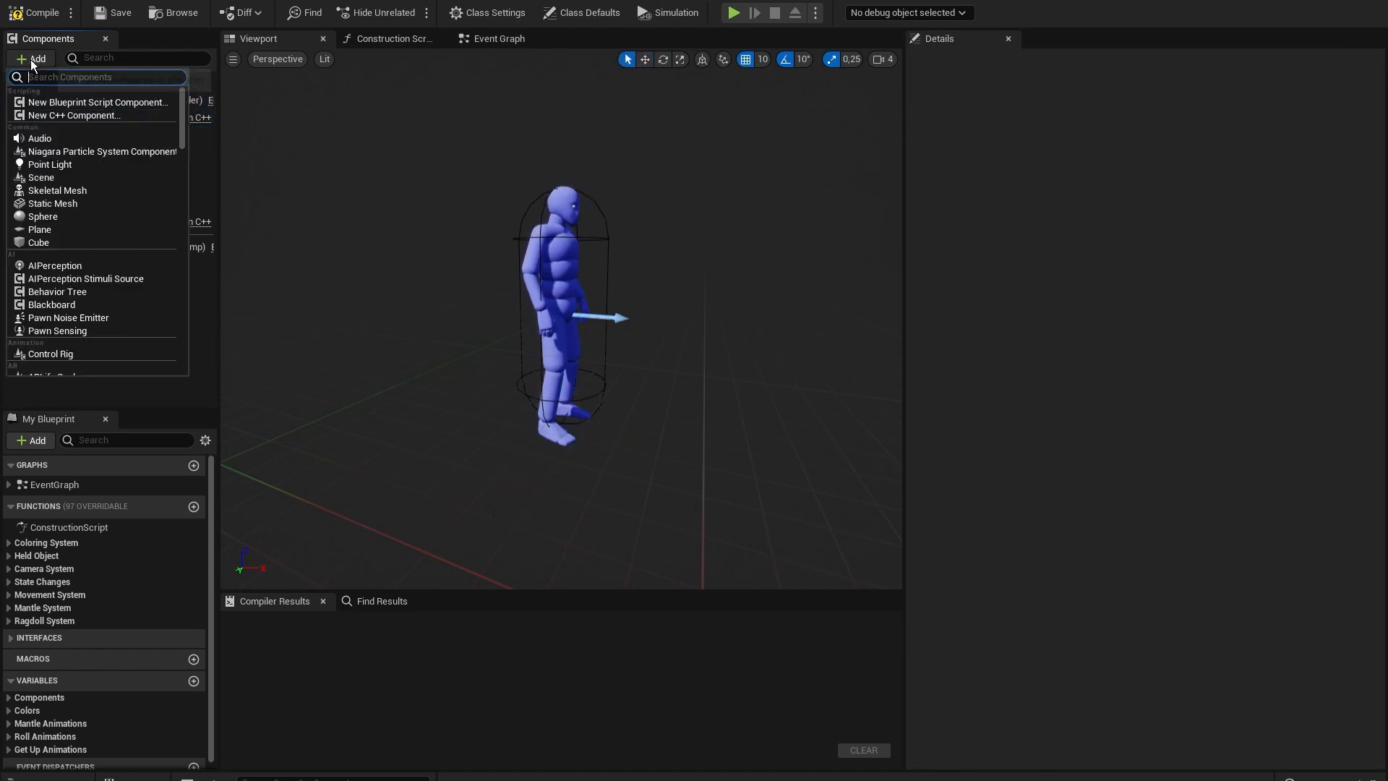
pyautogui.click(75, 100)
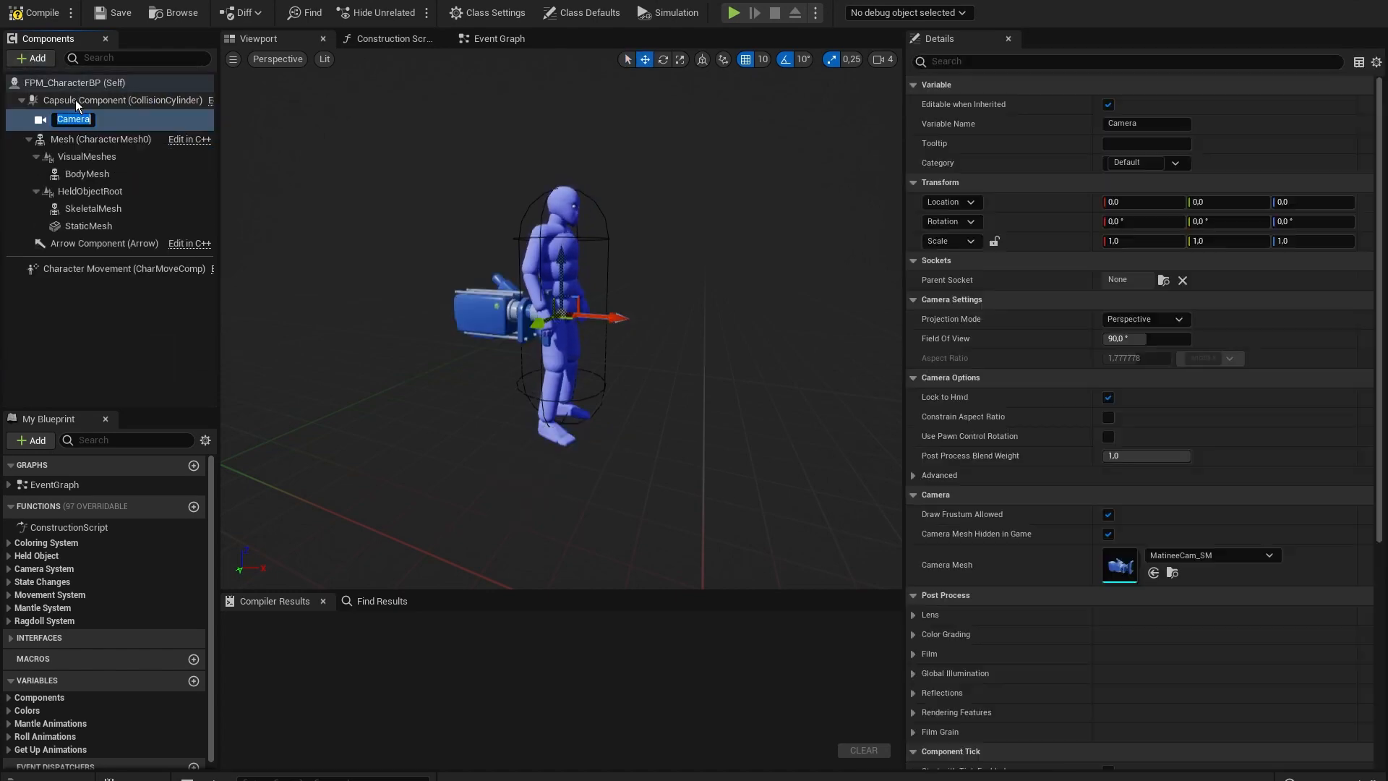
pyautogui.click(118, 302)
pyautogui.click(72, 120)
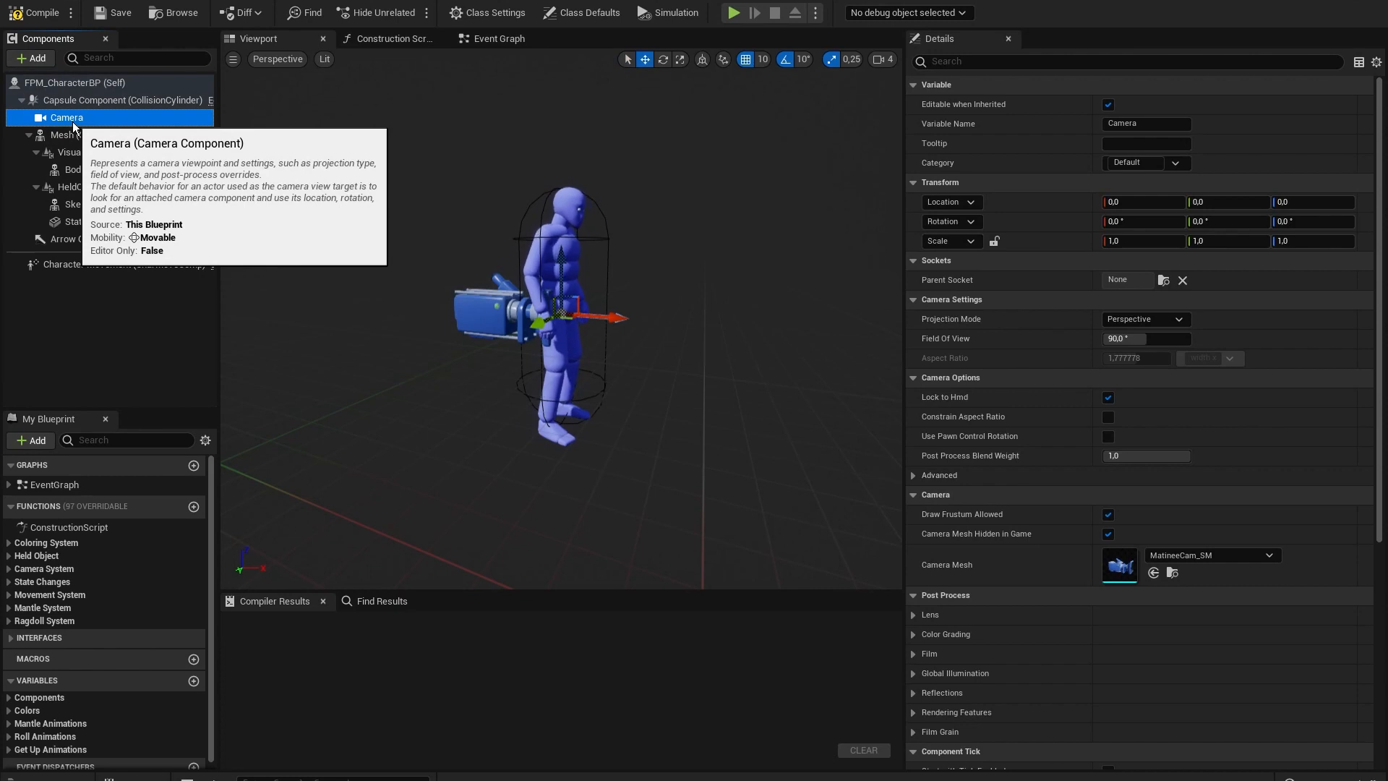
pyautogui.moveTo(72, 120); pyautogui.dragTo(136, 136)
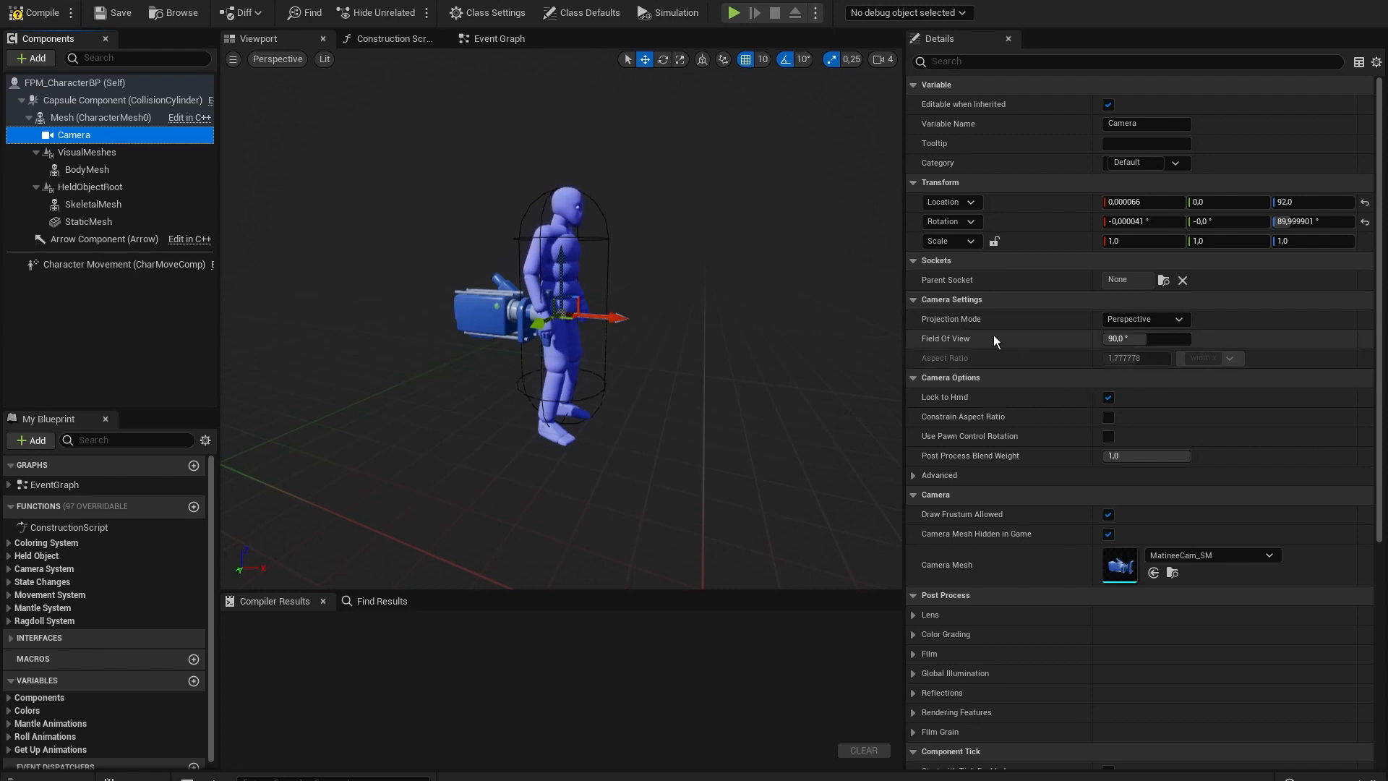
# Attach the Camera to the FP_Camera socket, reset its location and rotation to 0, and compile the blueprint.
pyautogui.click(1160, 281)
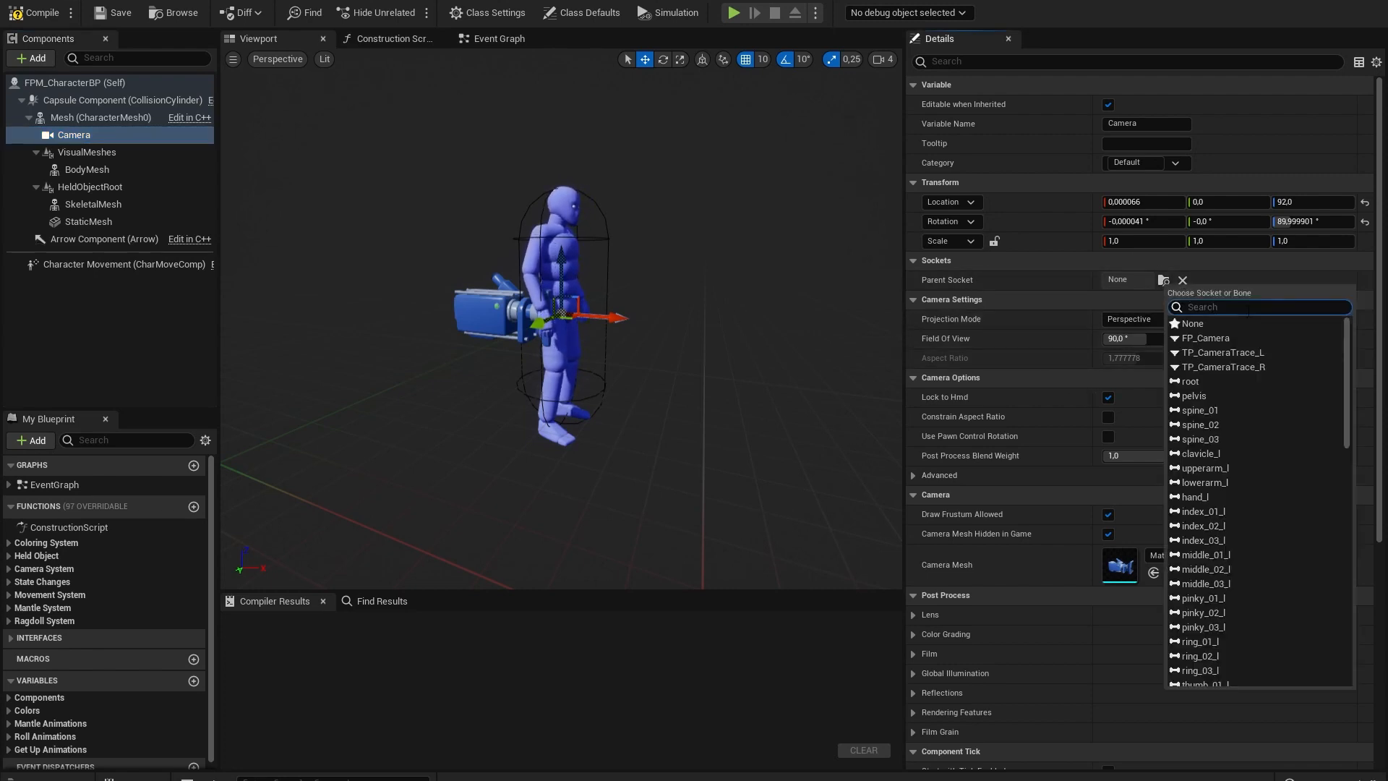
pyautogui.click(1284, 339)
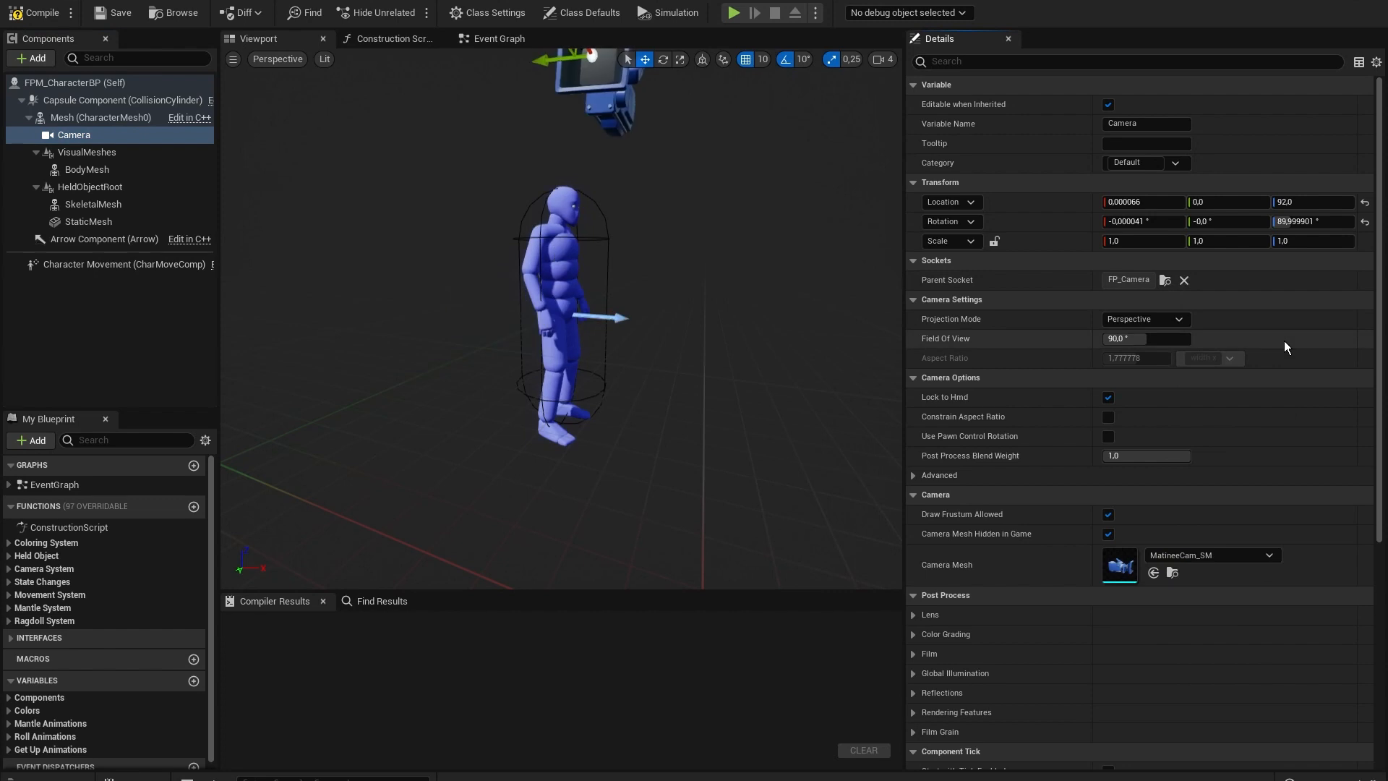
pyautogui.click(1364, 222)
pyautogui.click(1365, 203)
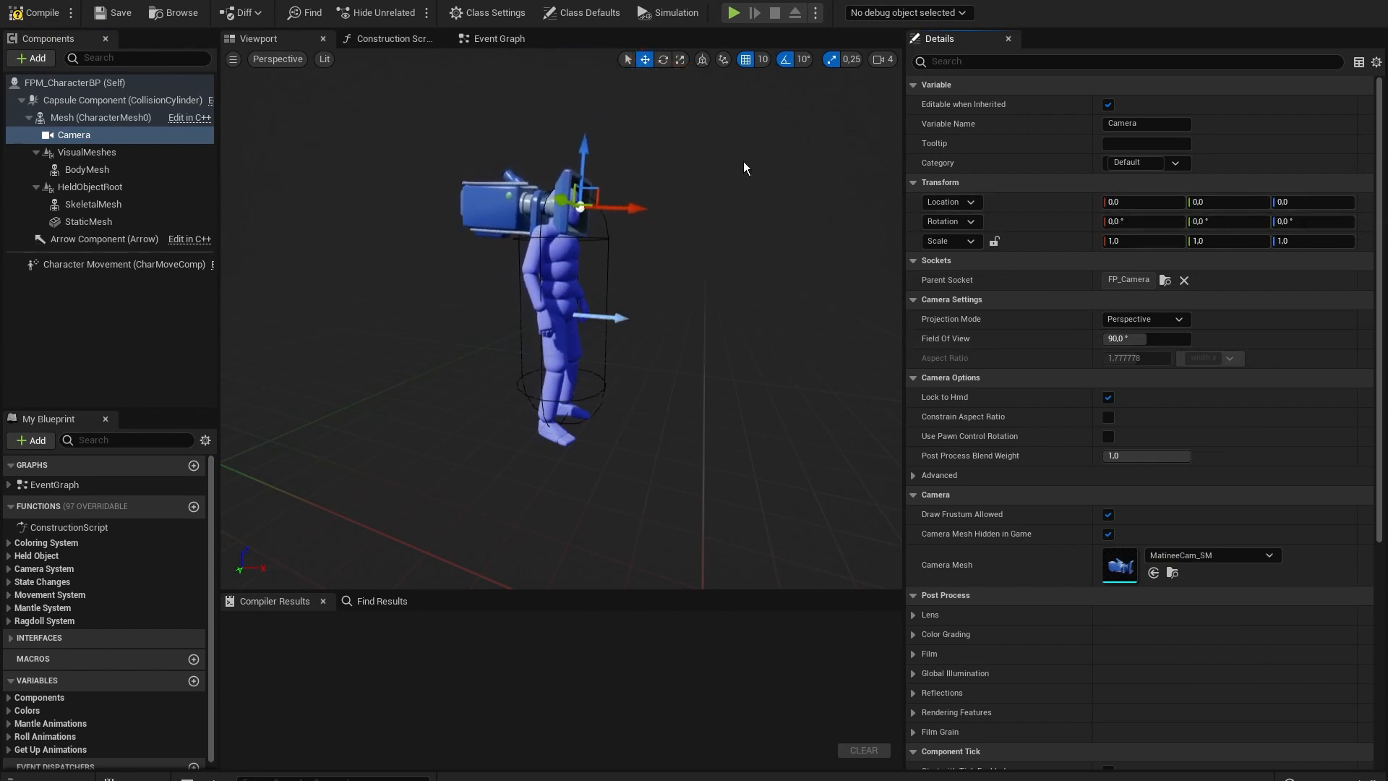
pyautogui.click(51, 19)
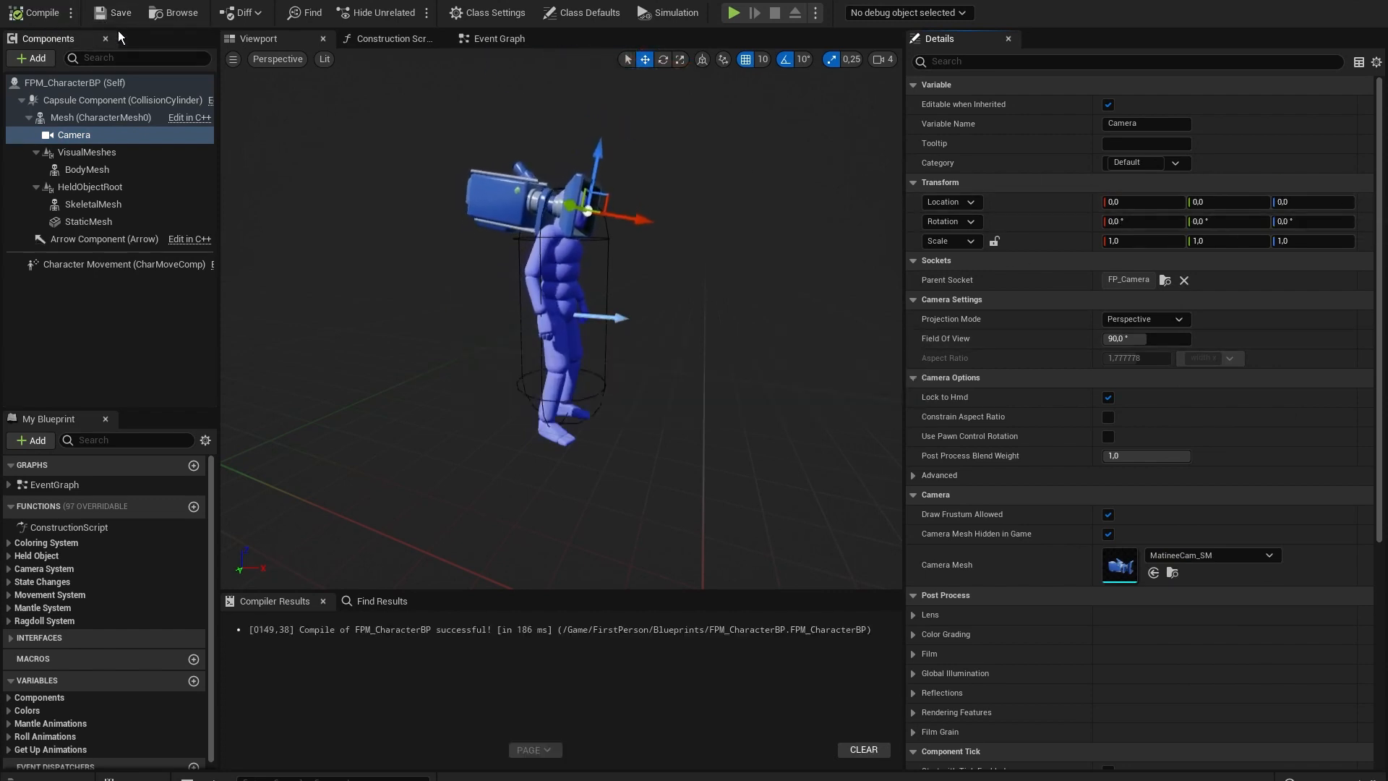
# Clear the ALS_Character entry from the actor tags in FPM_CharacterBP's class defaults, and compile and save the blueprint.
pyautogui.click(75, 85)
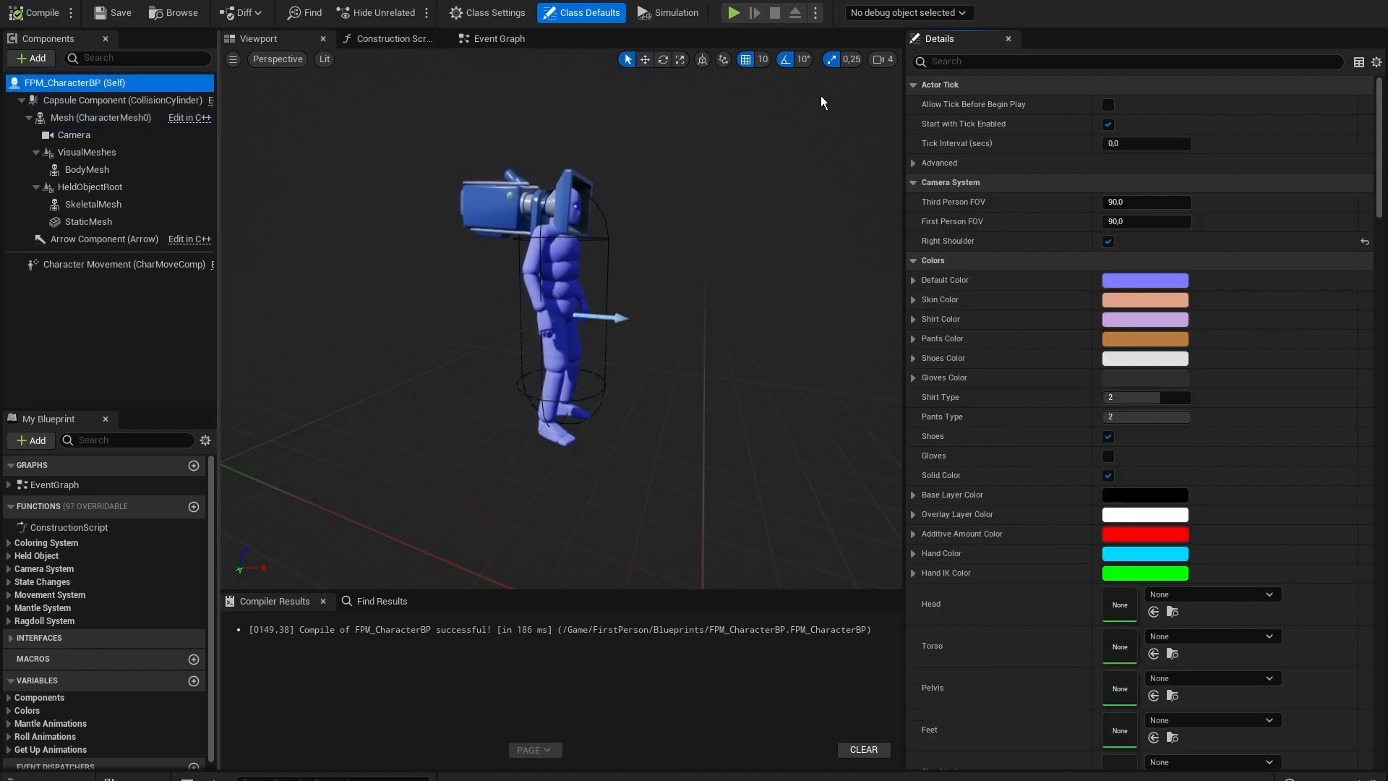
pyautogui.click(966, 58)
pyautogui.write('tag')
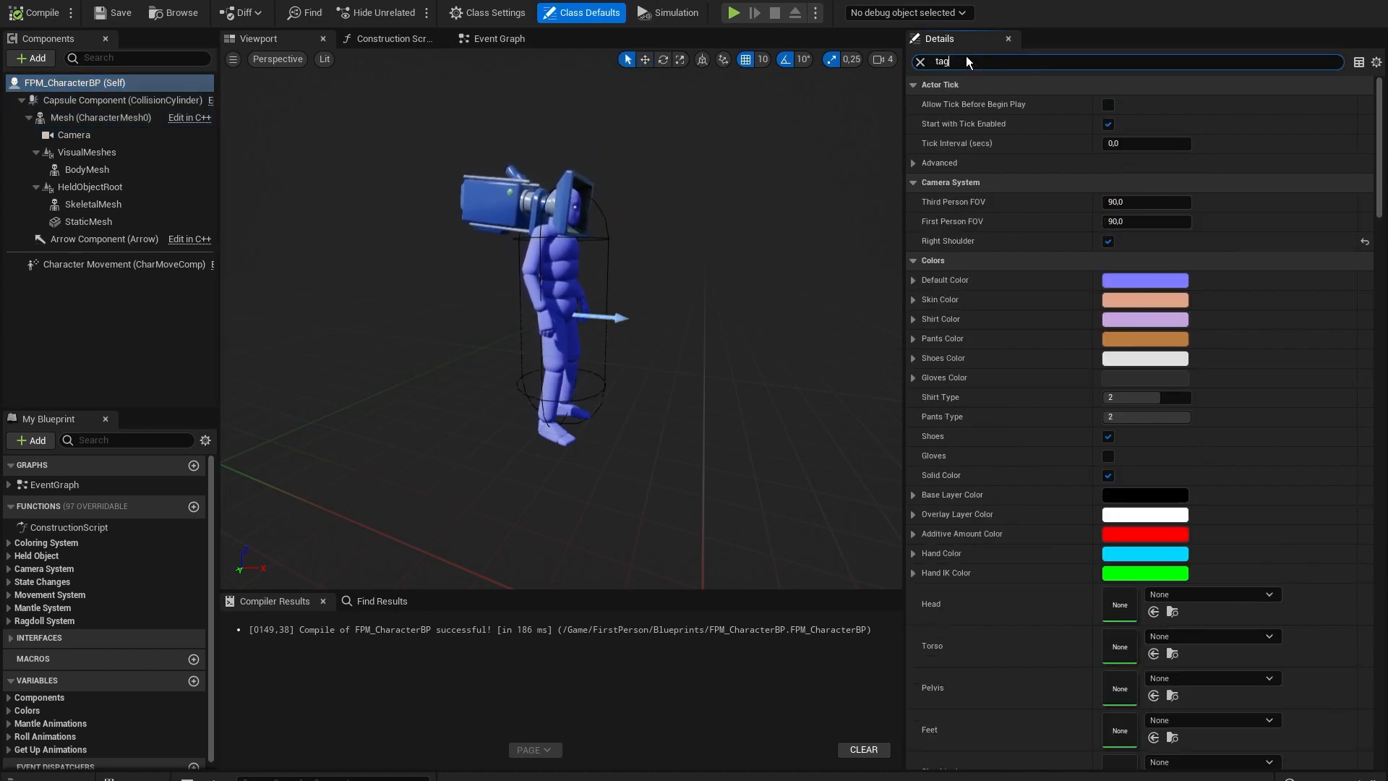
pyautogui.scroll(-5, 1000, 198)
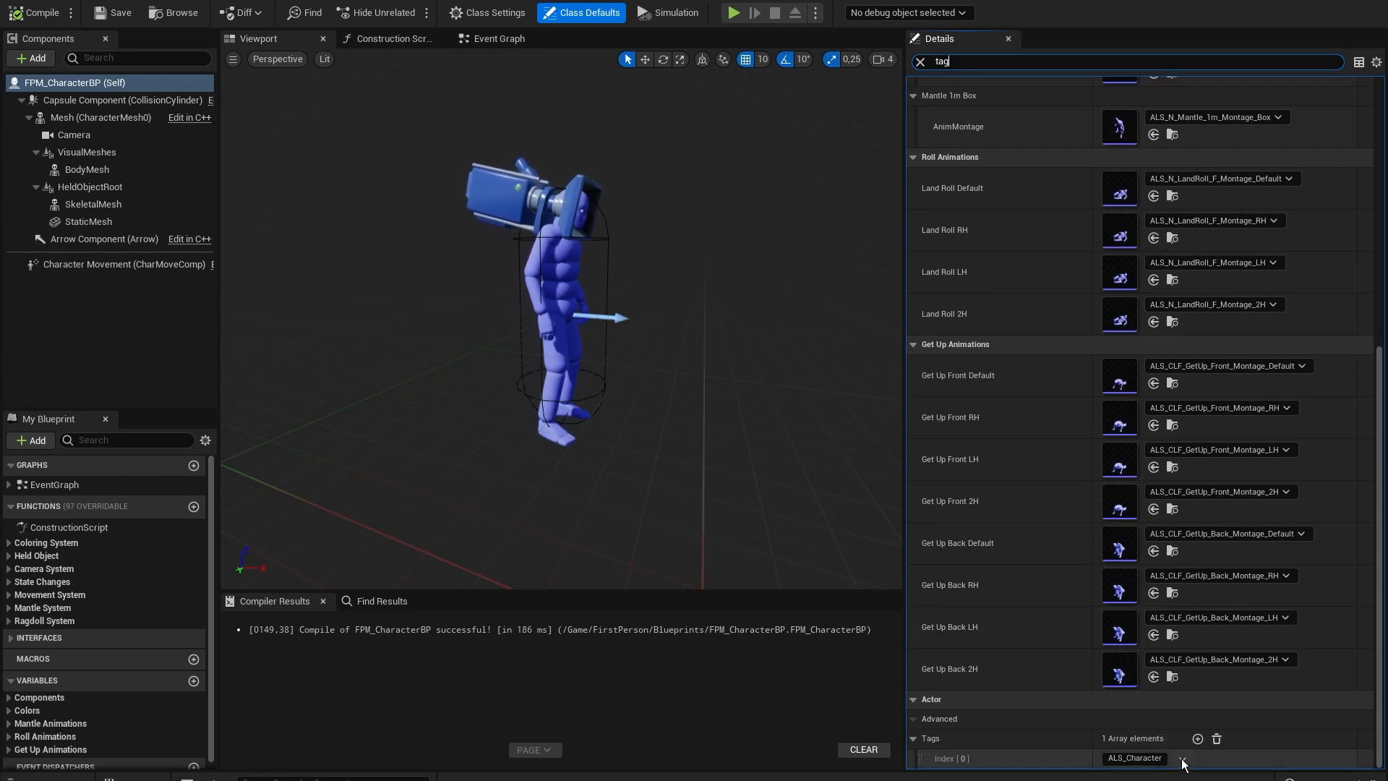
pyautogui.moveTo(1162, 757); pyautogui.dragTo(957, 736)
pyautogui.press('BackSpace')
pyautogui.press('Return')
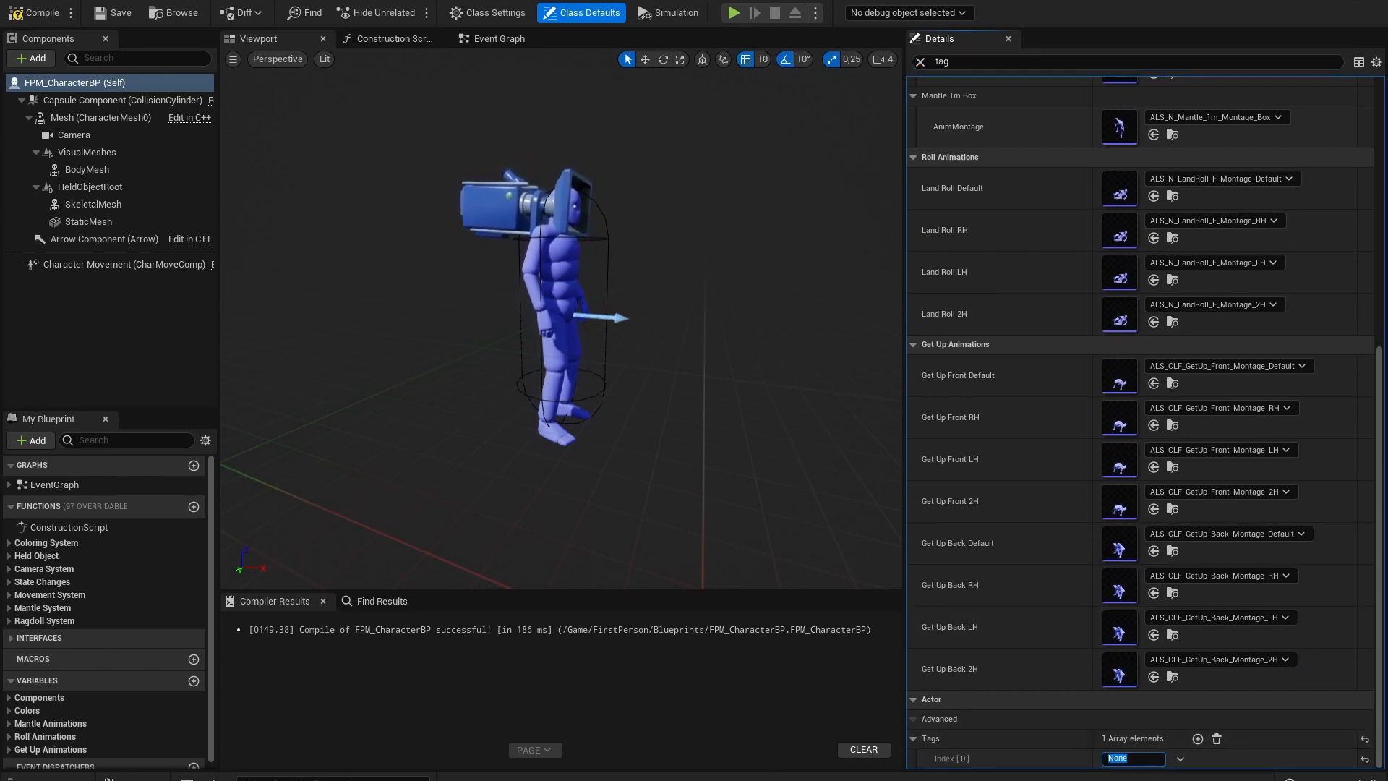
pyautogui.click(51, 16)
pyautogui.click(120, 16)
# Play-test the level full screen, looking around and jumping to check the new first-person camera, and stop the session.
pyautogui.click(418, 1)
pyautogui.click(311, 13)
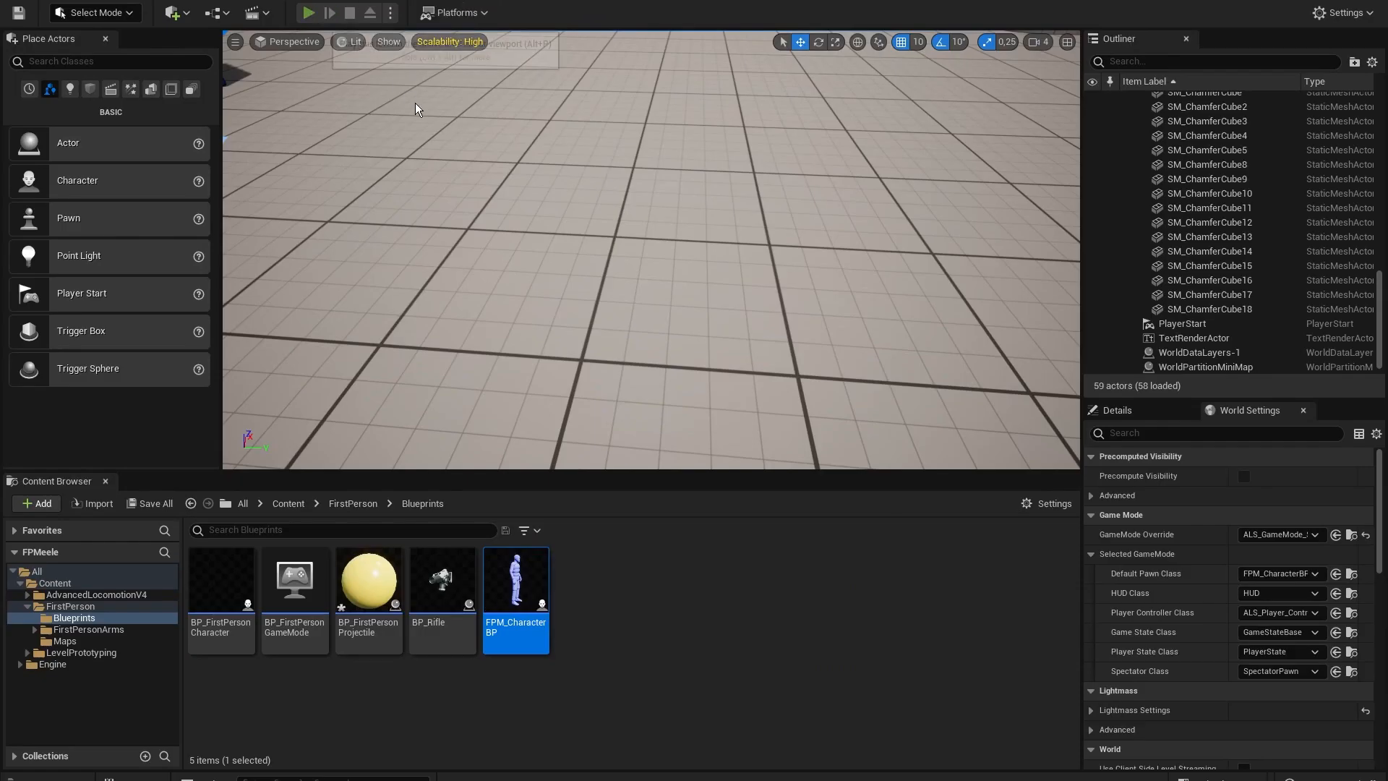
pyautogui.press('F11')
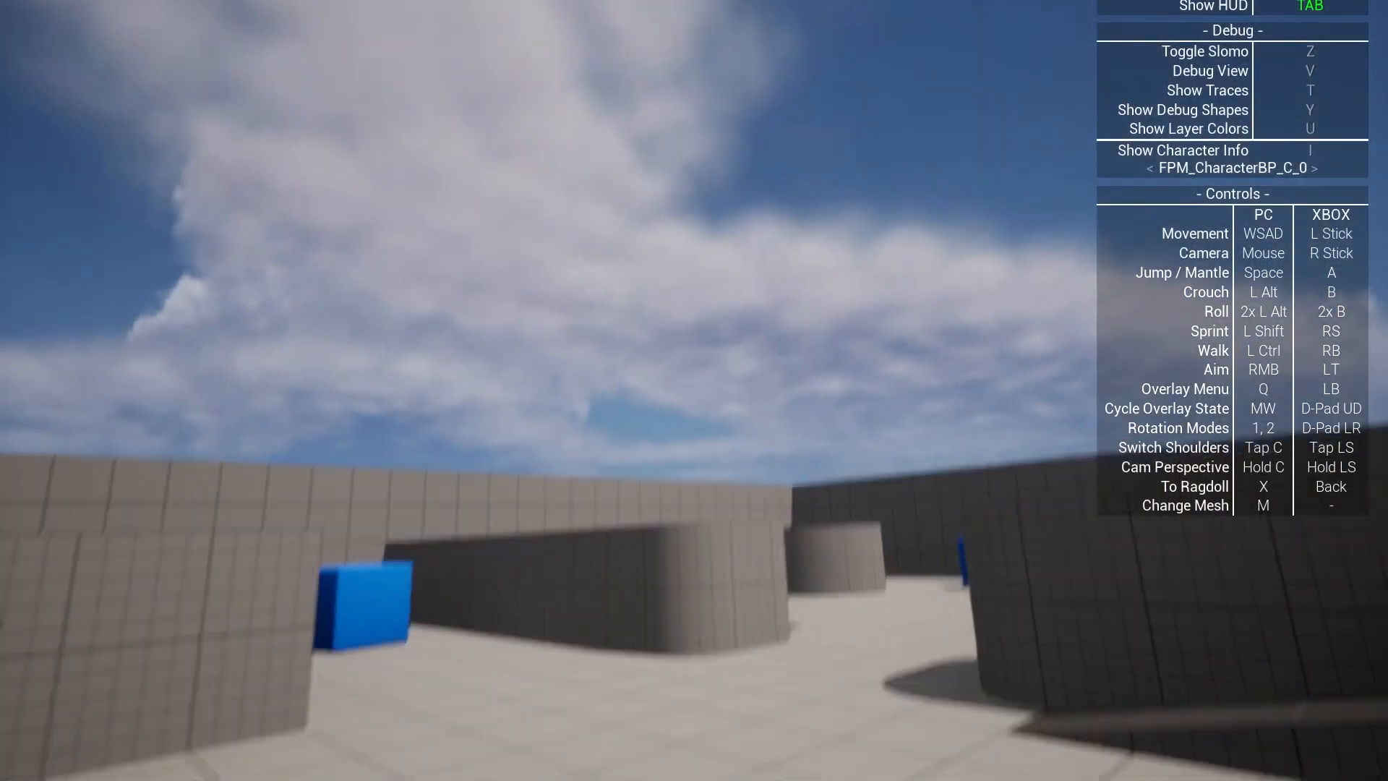
pyautogui.press('space')
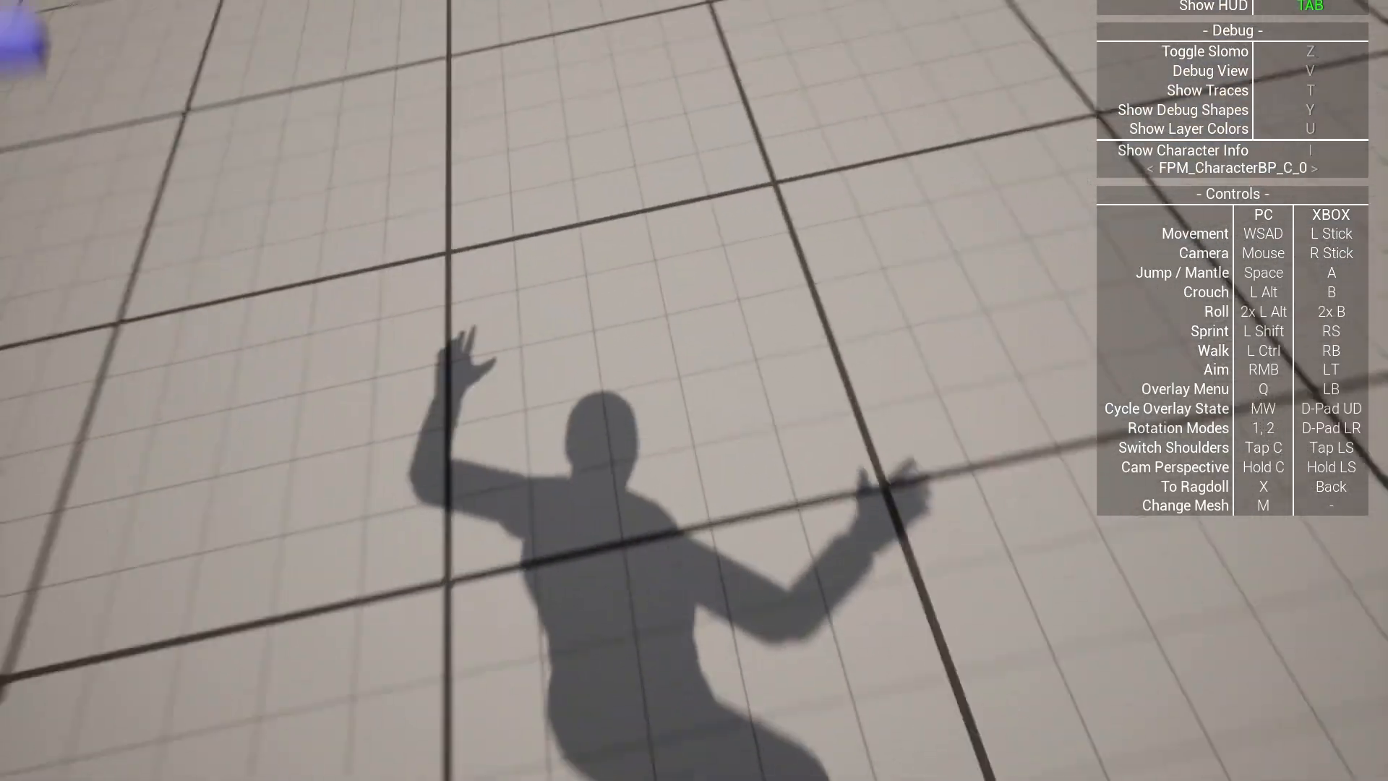
pyautogui.press('Escape')
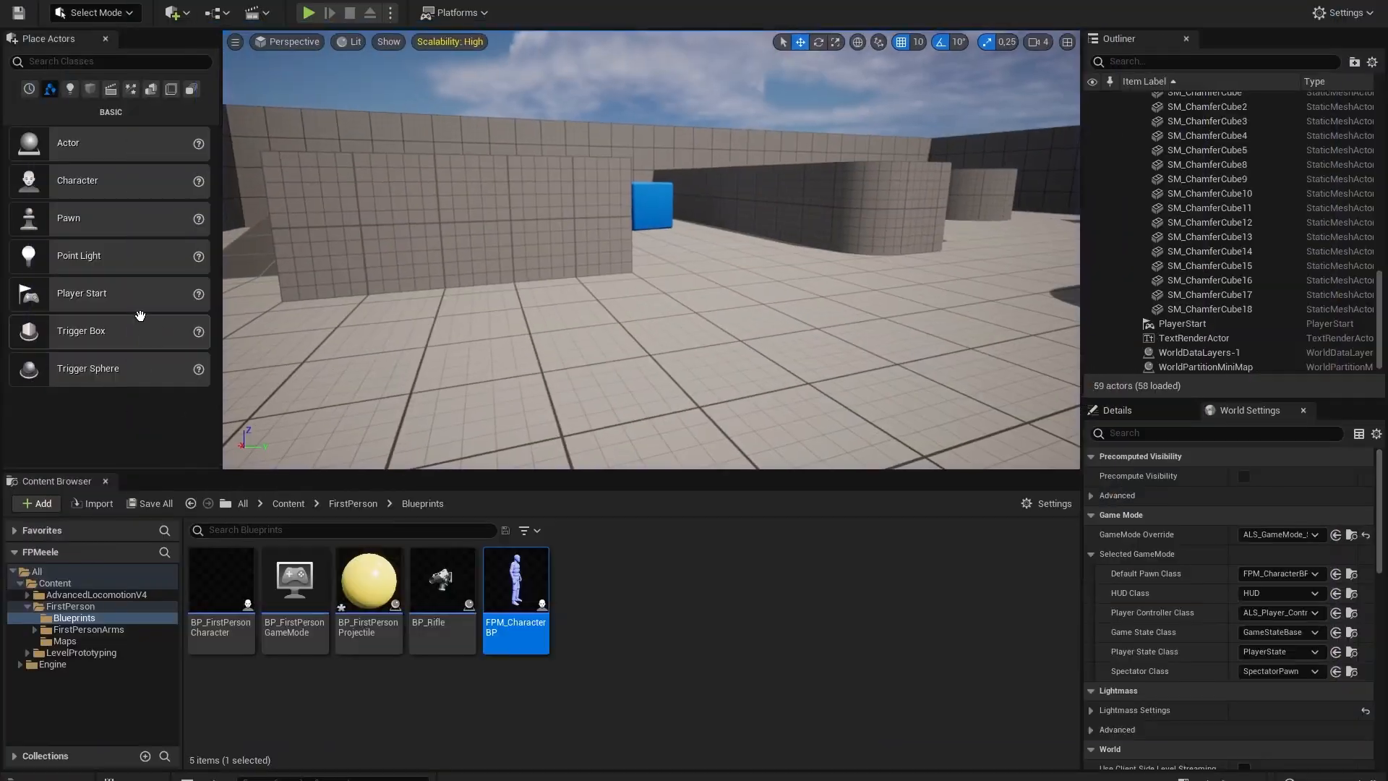
# Enable Use Pawn Control Rotation on the Camera component of FPM_CharacterBP.
pyautogui.click(506, 2)
pyautogui.click(64, 135)
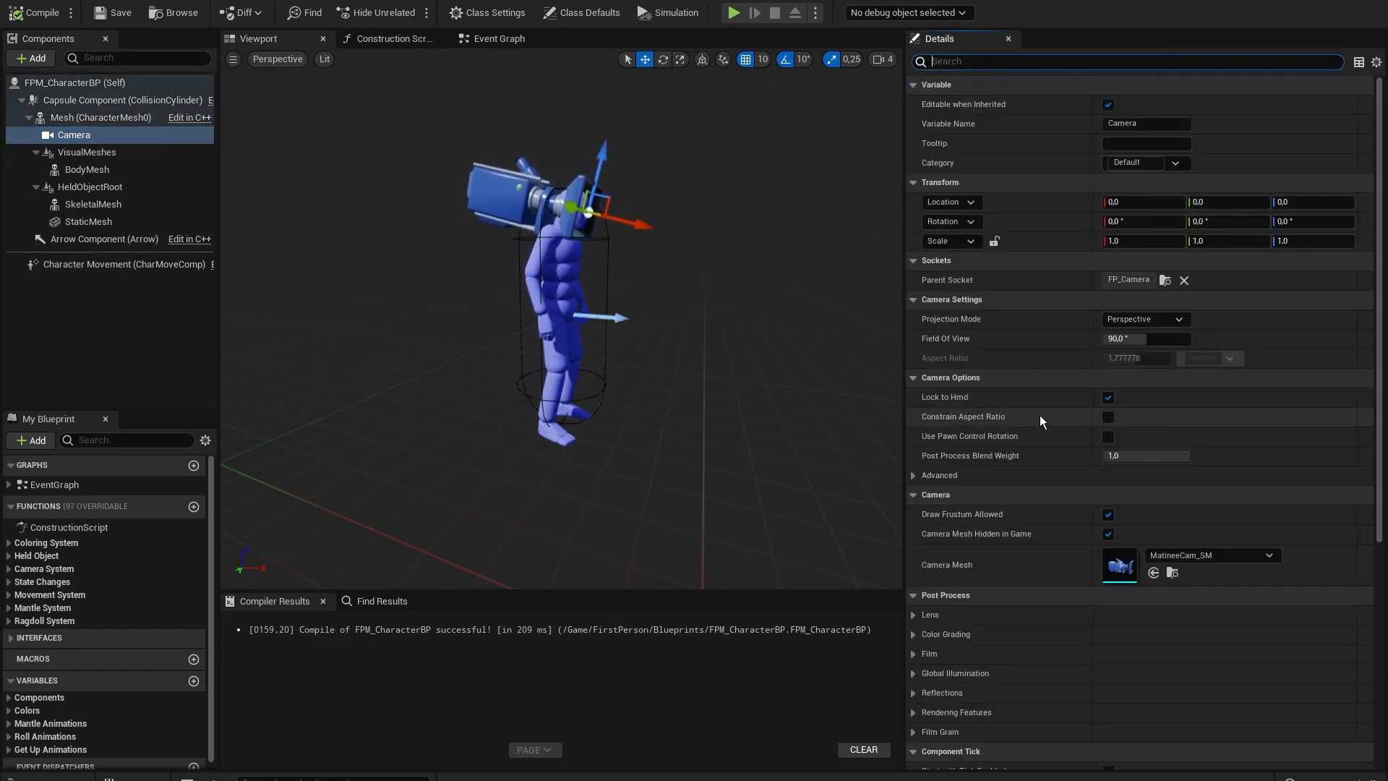
pyautogui.click(1107, 438)
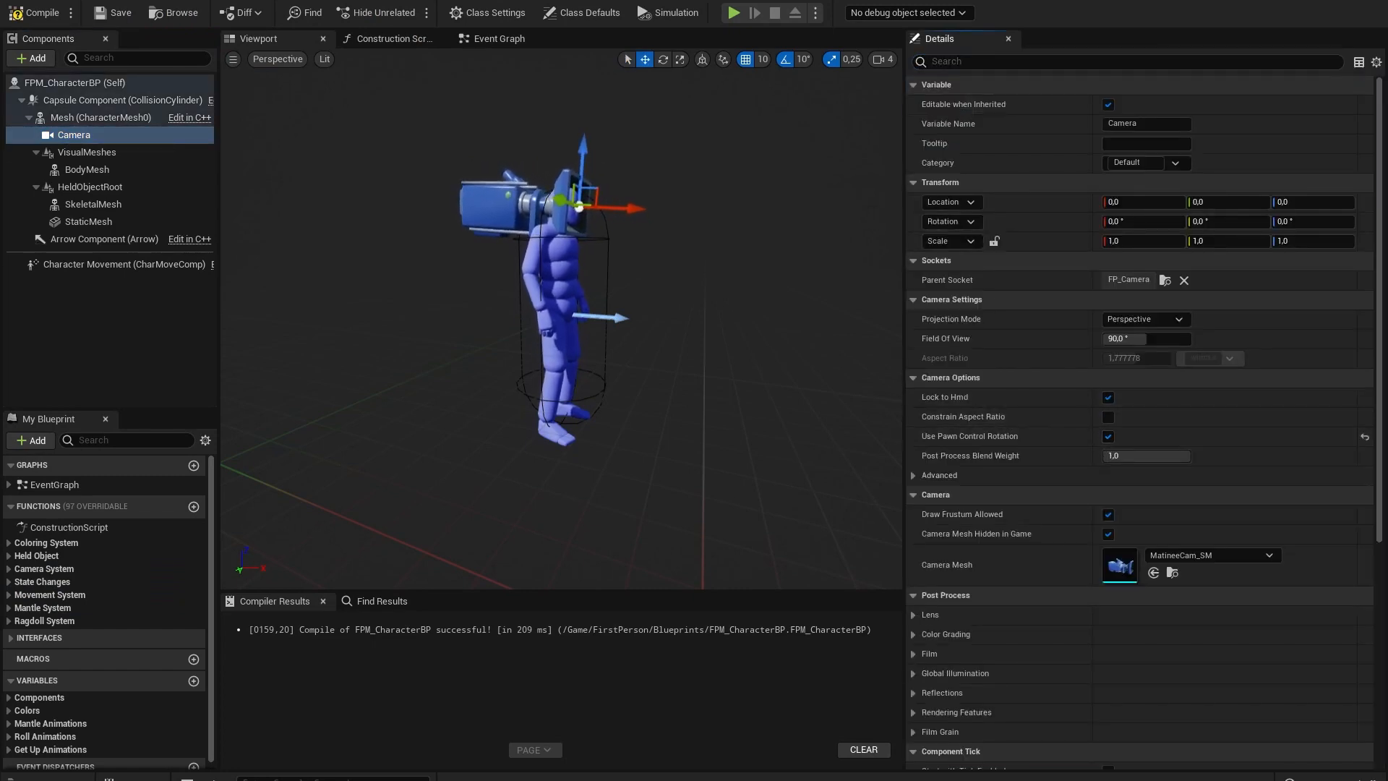
# Play-test the level full screen with the HUD hidden to check the camera's control rotation, and stop the session.
pyautogui.click(357, 2)
pyautogui.click(307, 12)
pyautogui.click(406, 119)
pyautogui.press('F11')
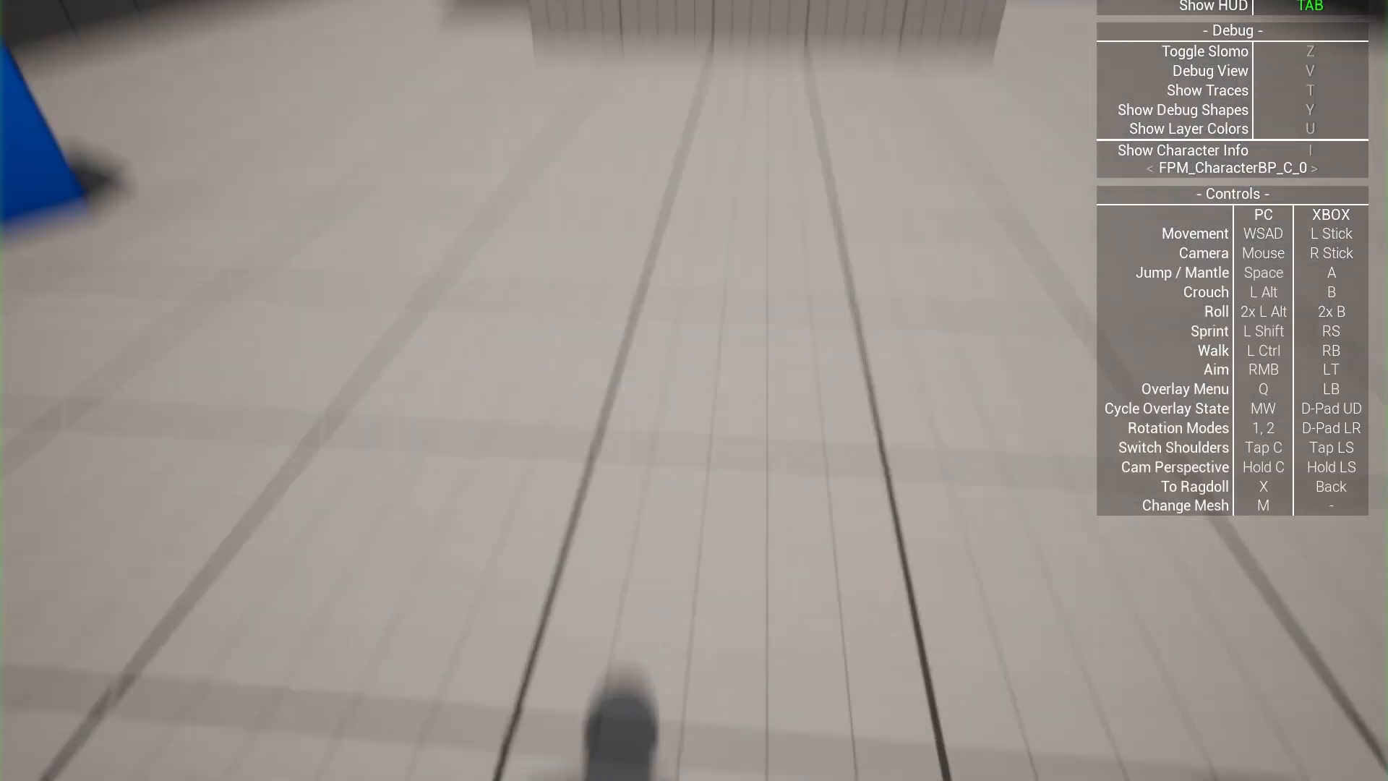
pyautogui.press('Tab')
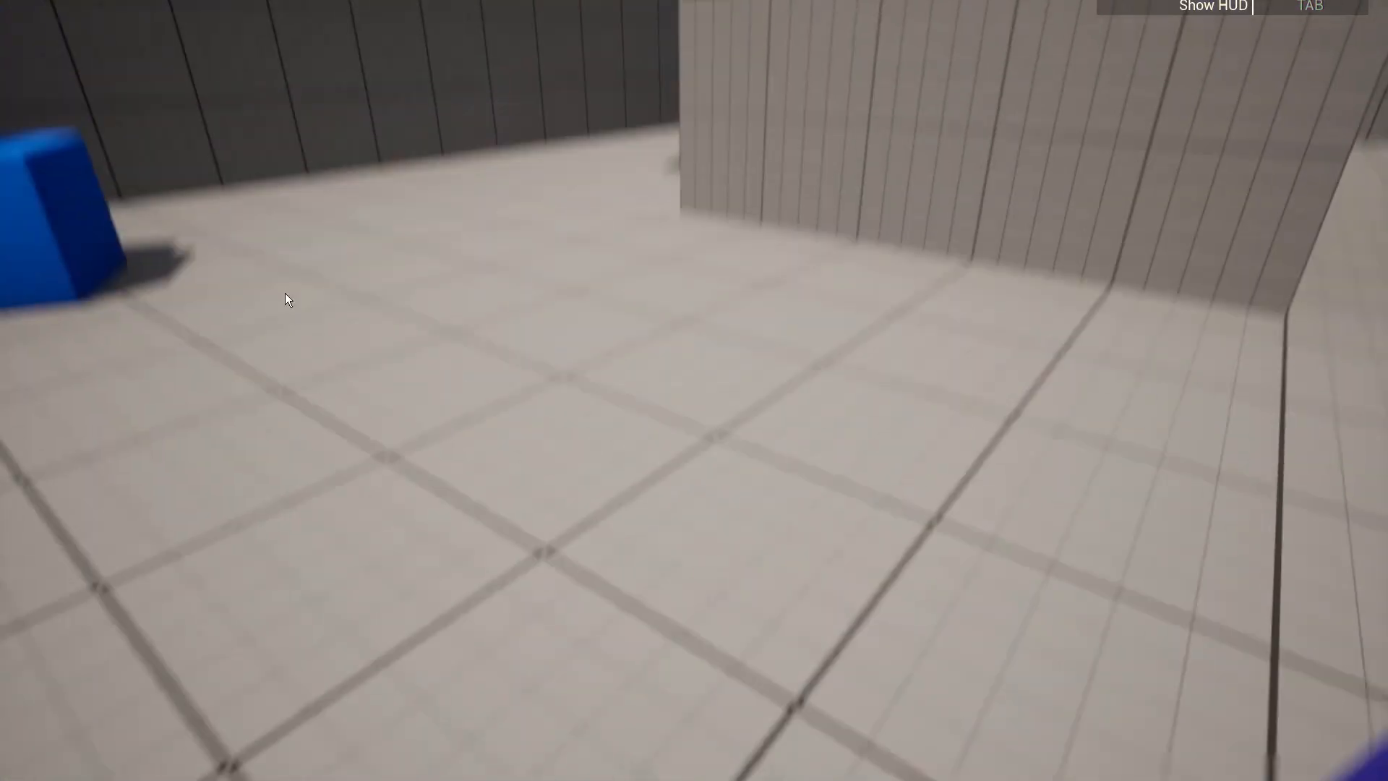
pyautogui.press('Escape')
pyautogui.press('F11')
# In FPM_CharacterBP's Event Graph, add a BPI Set Rotation Mode node after Update Held Object Animations in the Event Tick chain.
pyautogui.click(558, 3)
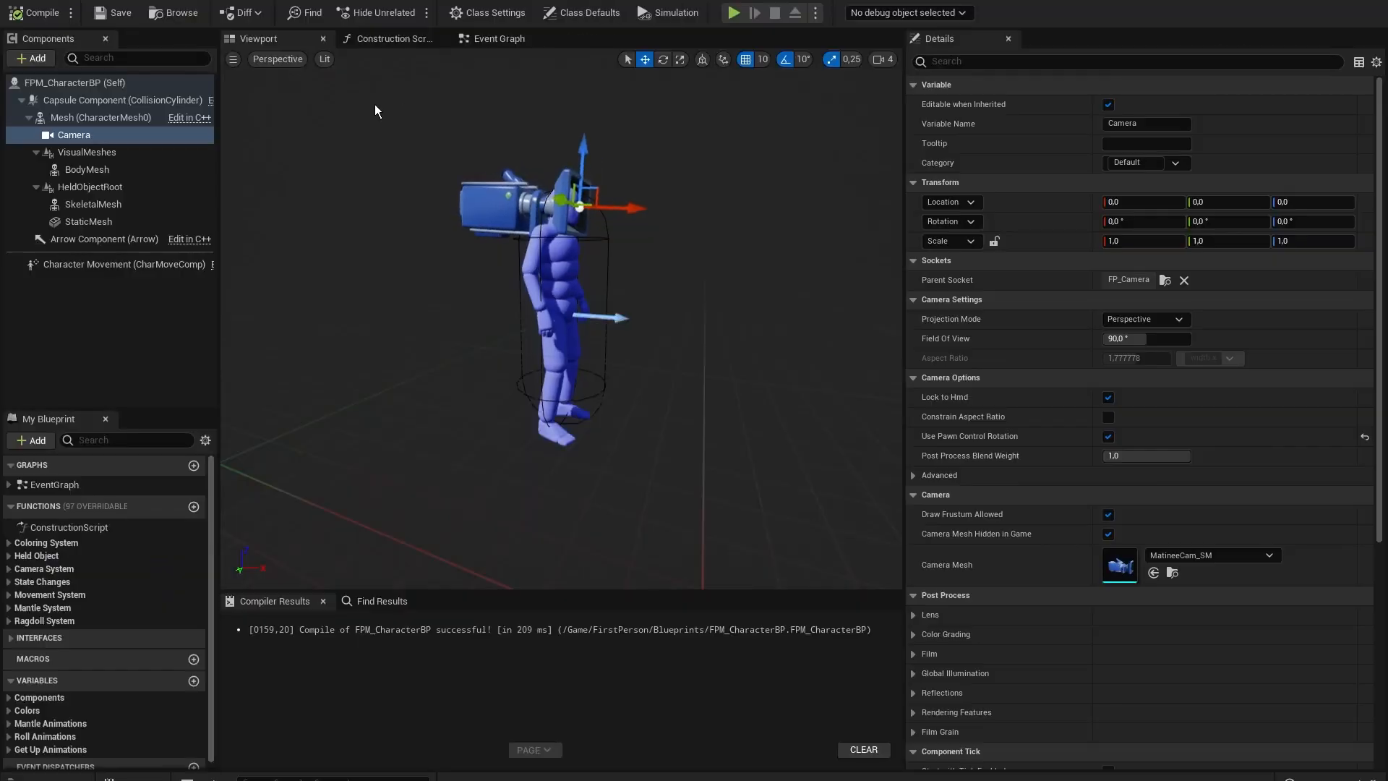
pyautogui.click(506, 39)
pyautogui.scroll(2, 448, 262)
pyautogui.scroll(2, 463, 209)
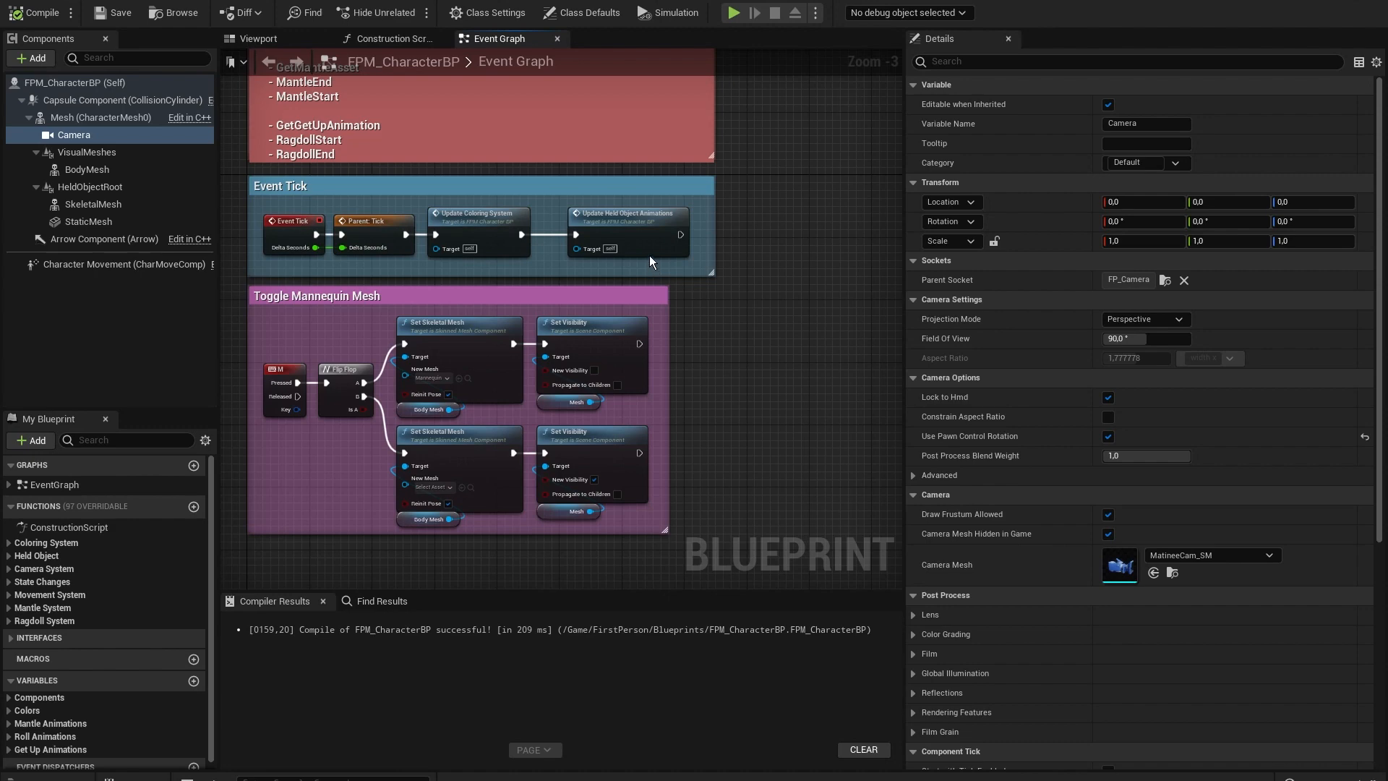
pyautogui.moveTo(646, 230); pyautogui.dragTo(614, 228)
pyautogui.click(710, 222)
pyautogui.scroll(3, 711, 224)
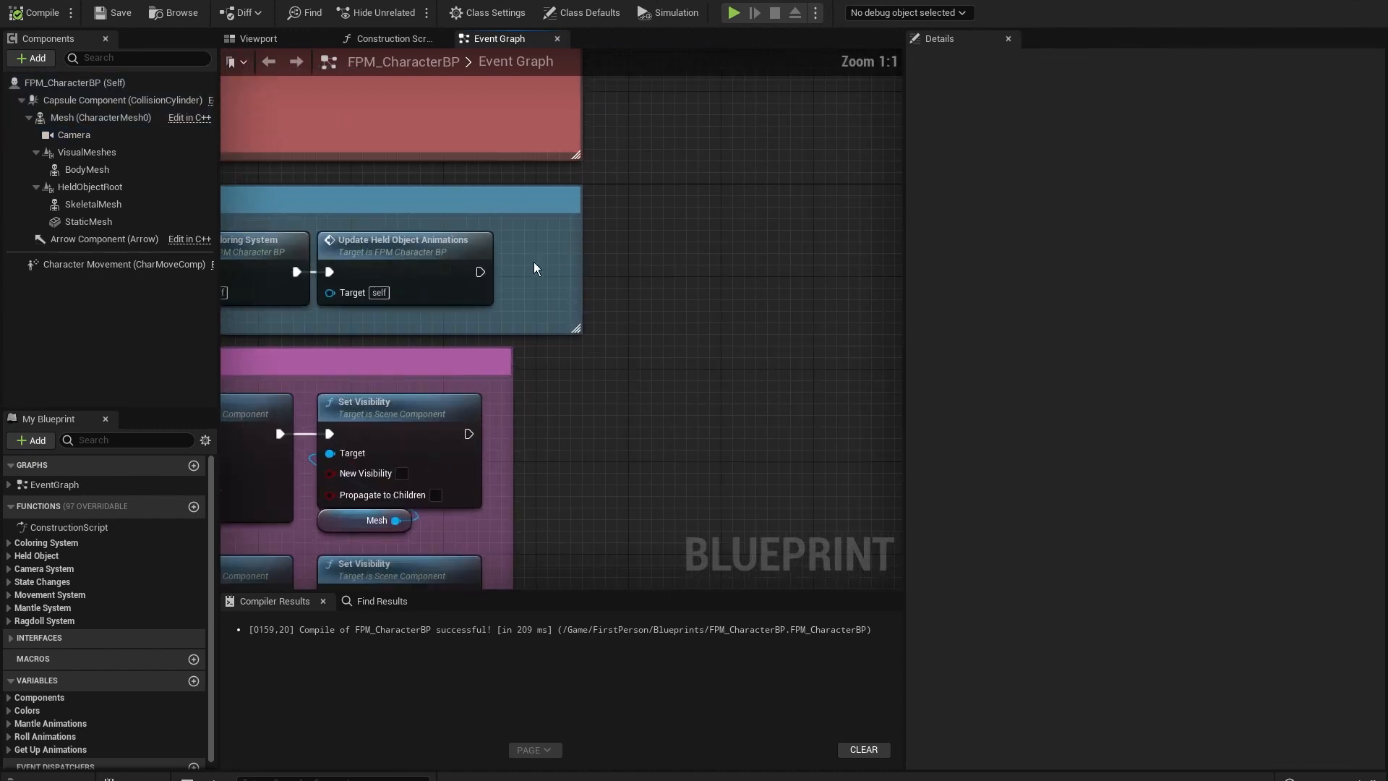
pyautogui.moveTo(570, 277); pyautogui.dragTo(589, 276)
pyautogui.write('set rotat')
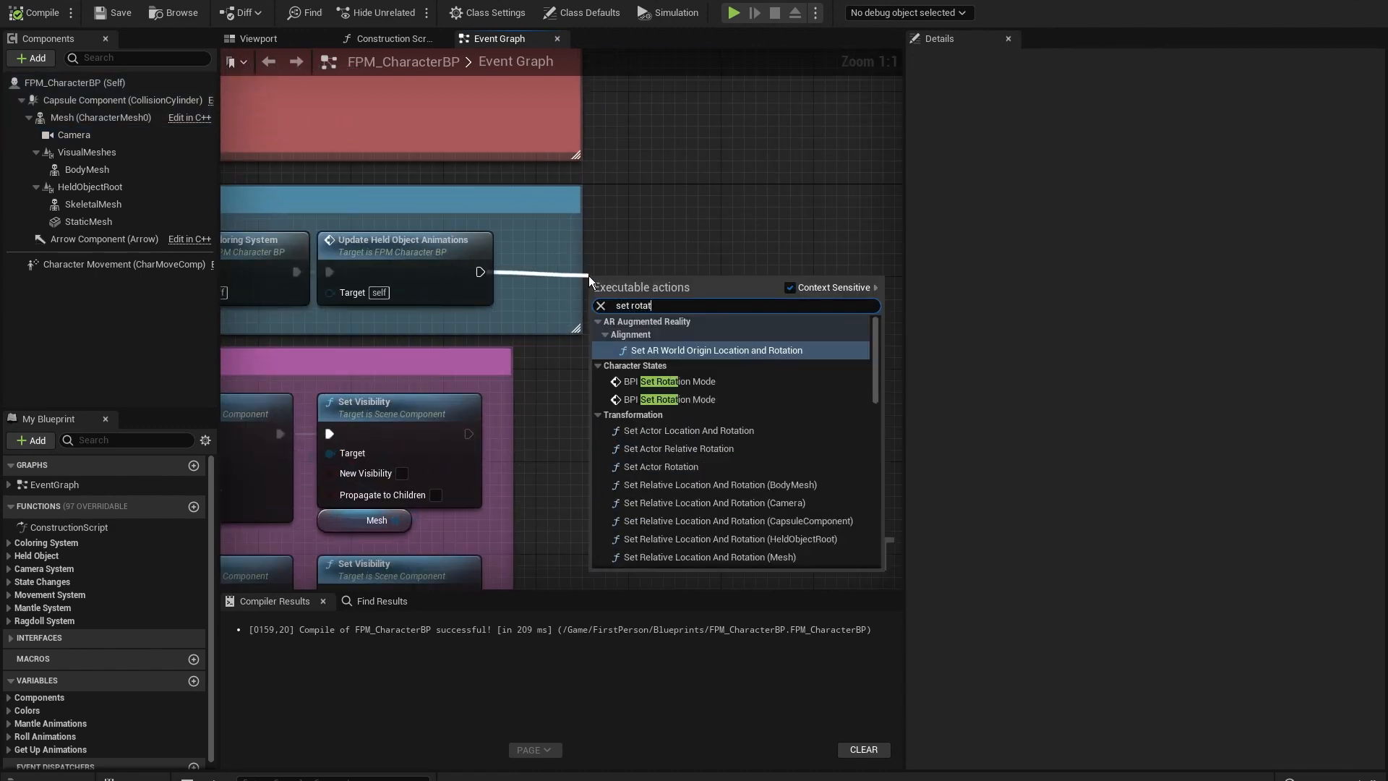
pyautogui.write('ion mode')
pyautogui.press('Up')
pyautogui.press('Up')
pyautogui.press('Up')
pyautogui.press('Return')
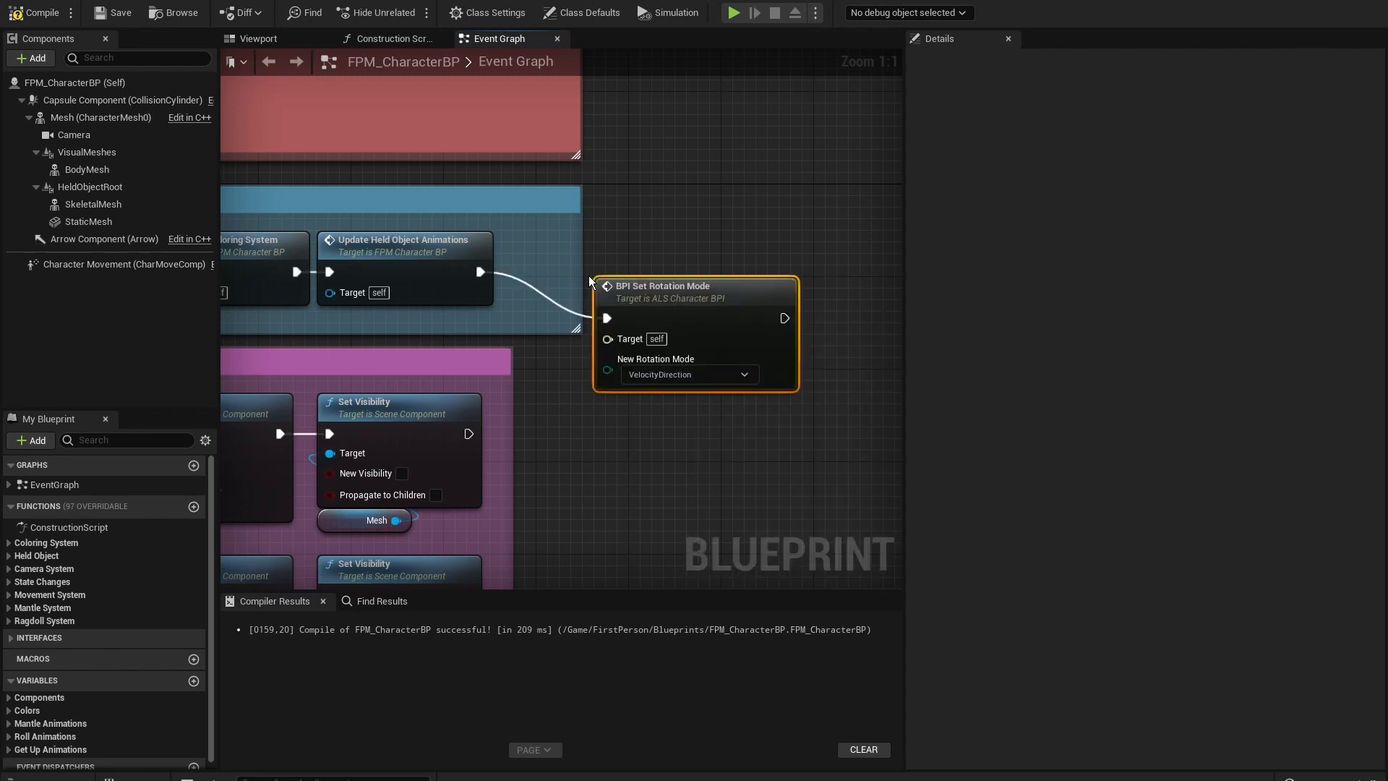
# Align the BPI Set Rotation Mode node with the Event Tick chain and set its New Rotation Mode to Aiming.
pyautogui.moveTo(642, 290); pyautogui.dragTo(584, 244)
pyautogui.click(631, 328)
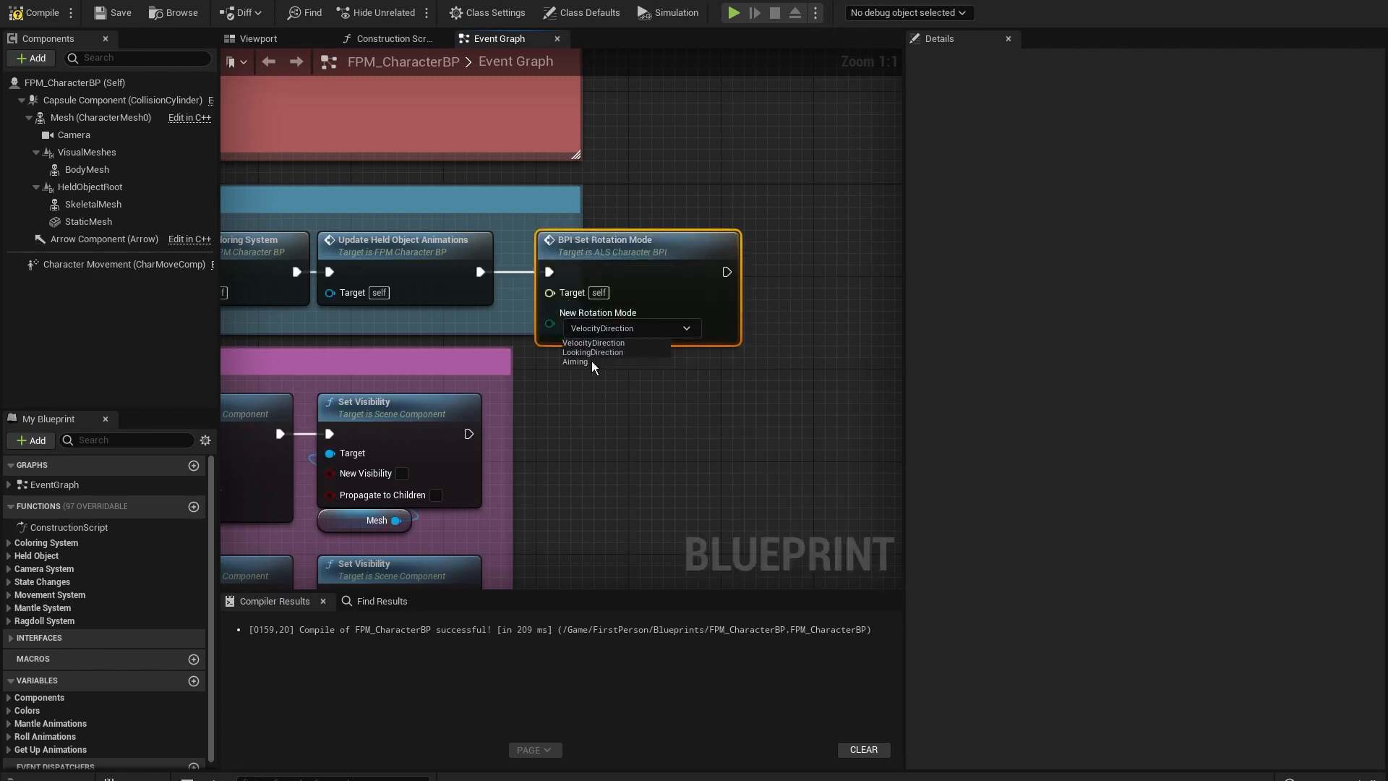
pyautogui.click(611, 365)
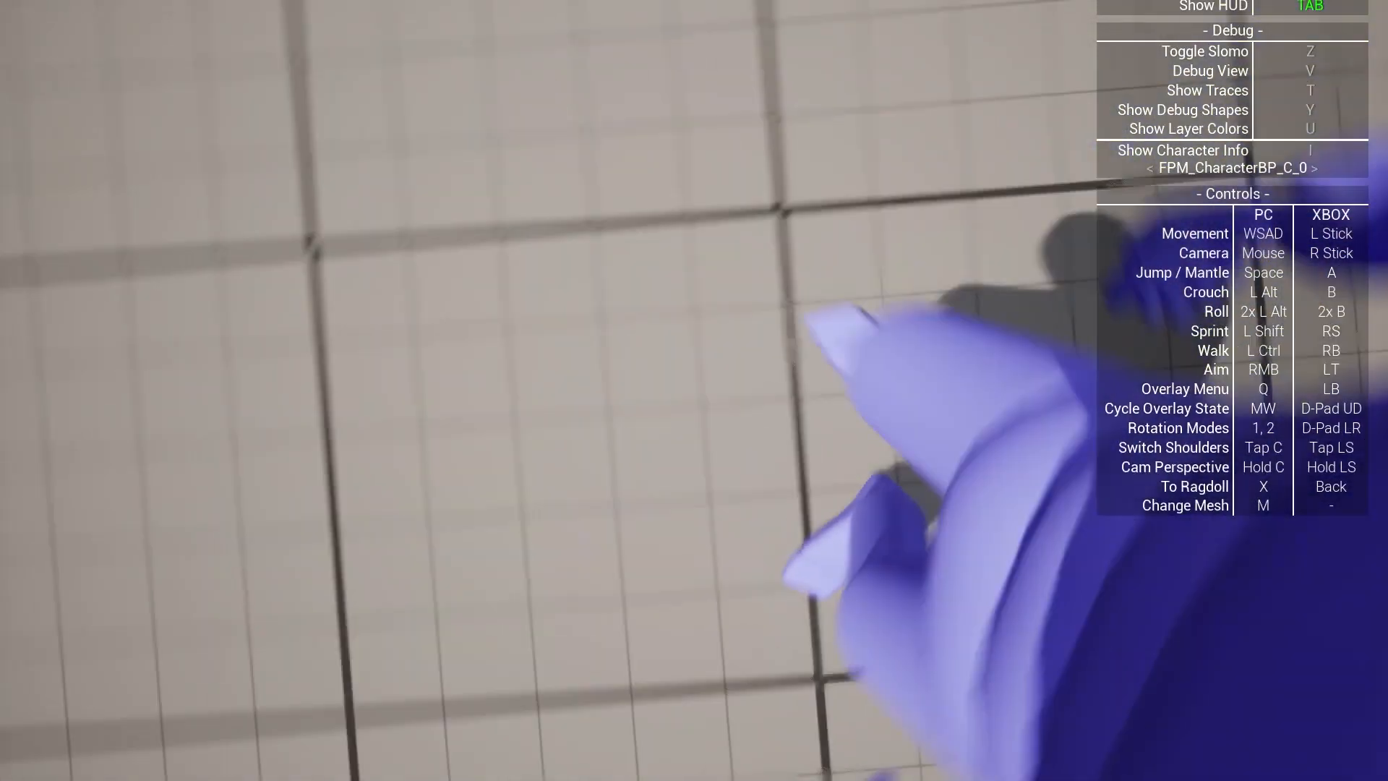
# Play-test the level with the HUD hidden, looking down at the body, and save all assets after stopping the session.
pyautogui.press('Tab')
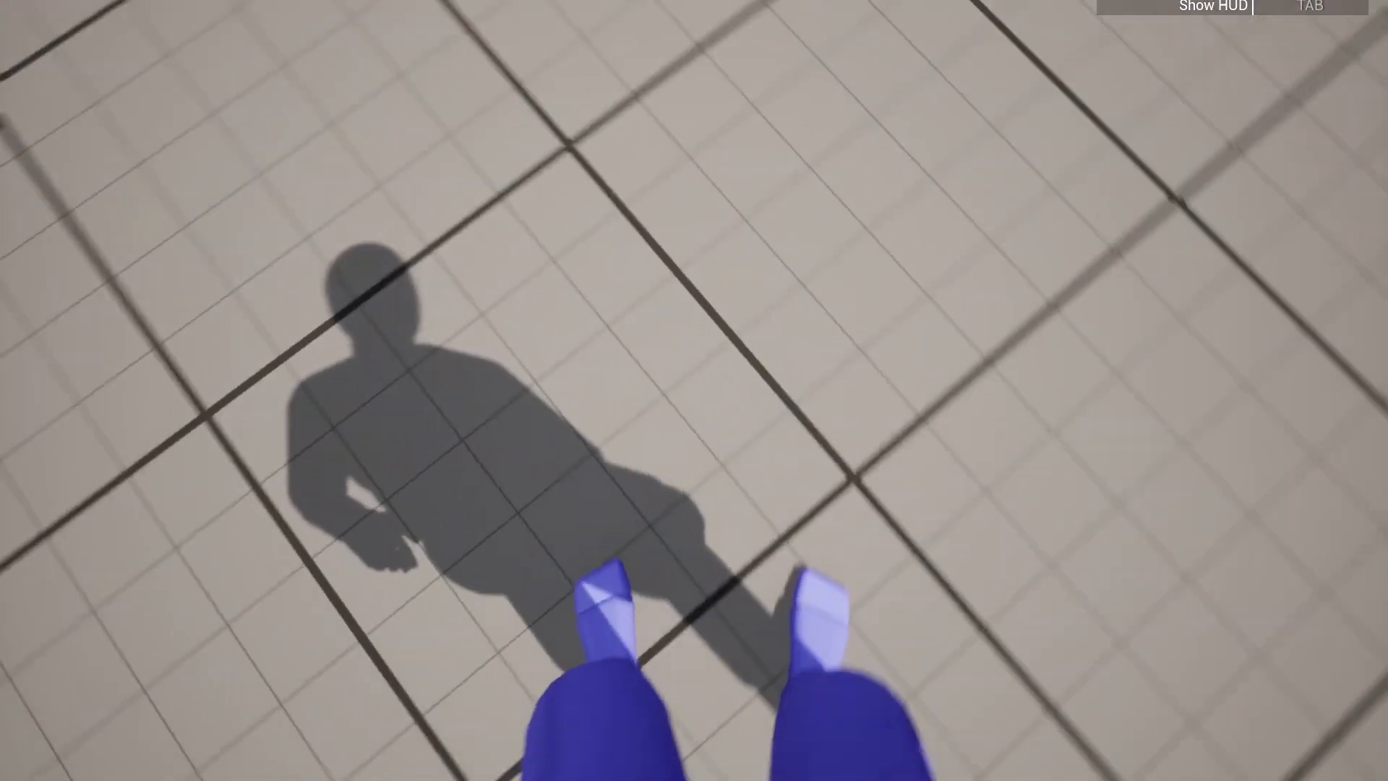
pyautogui.press('Escape')
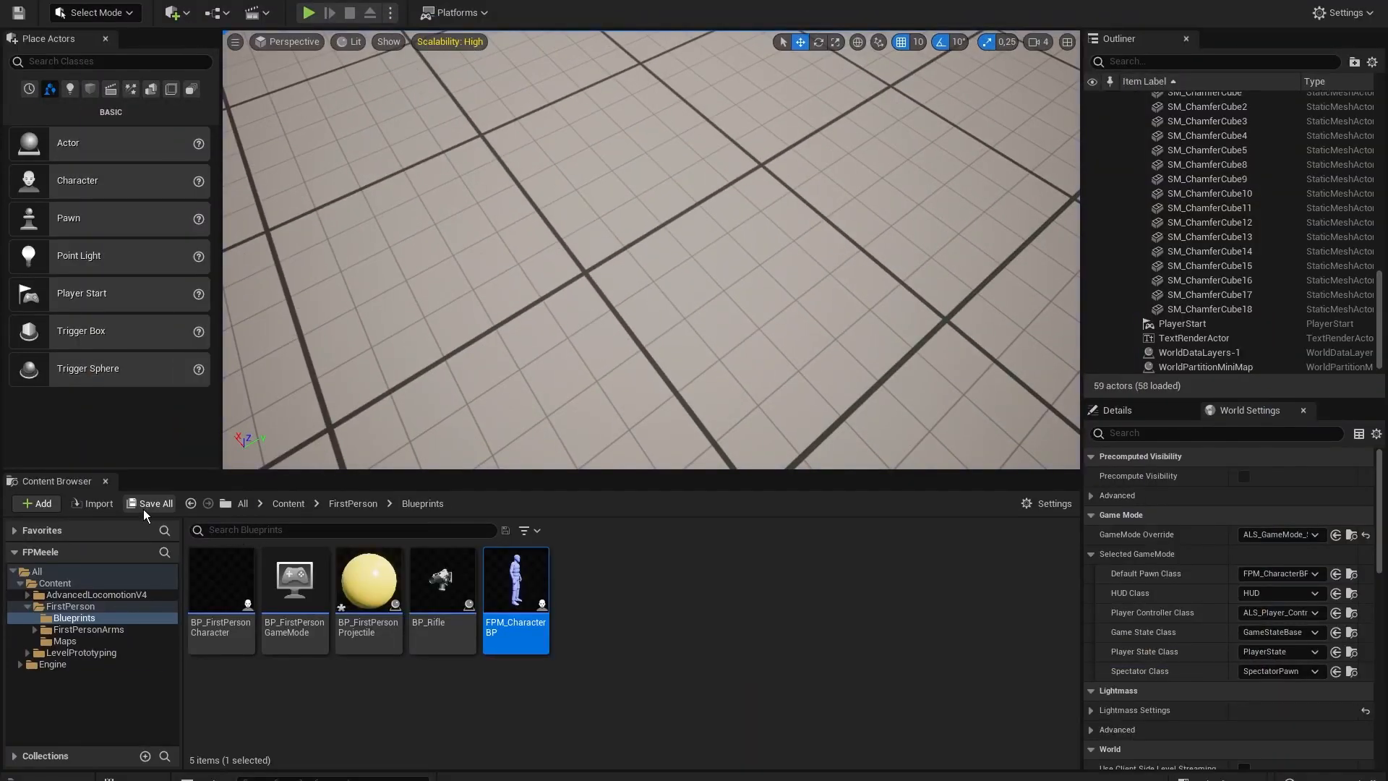
pyautogui.click(143, 504)
pyautogui.click(810, 546)
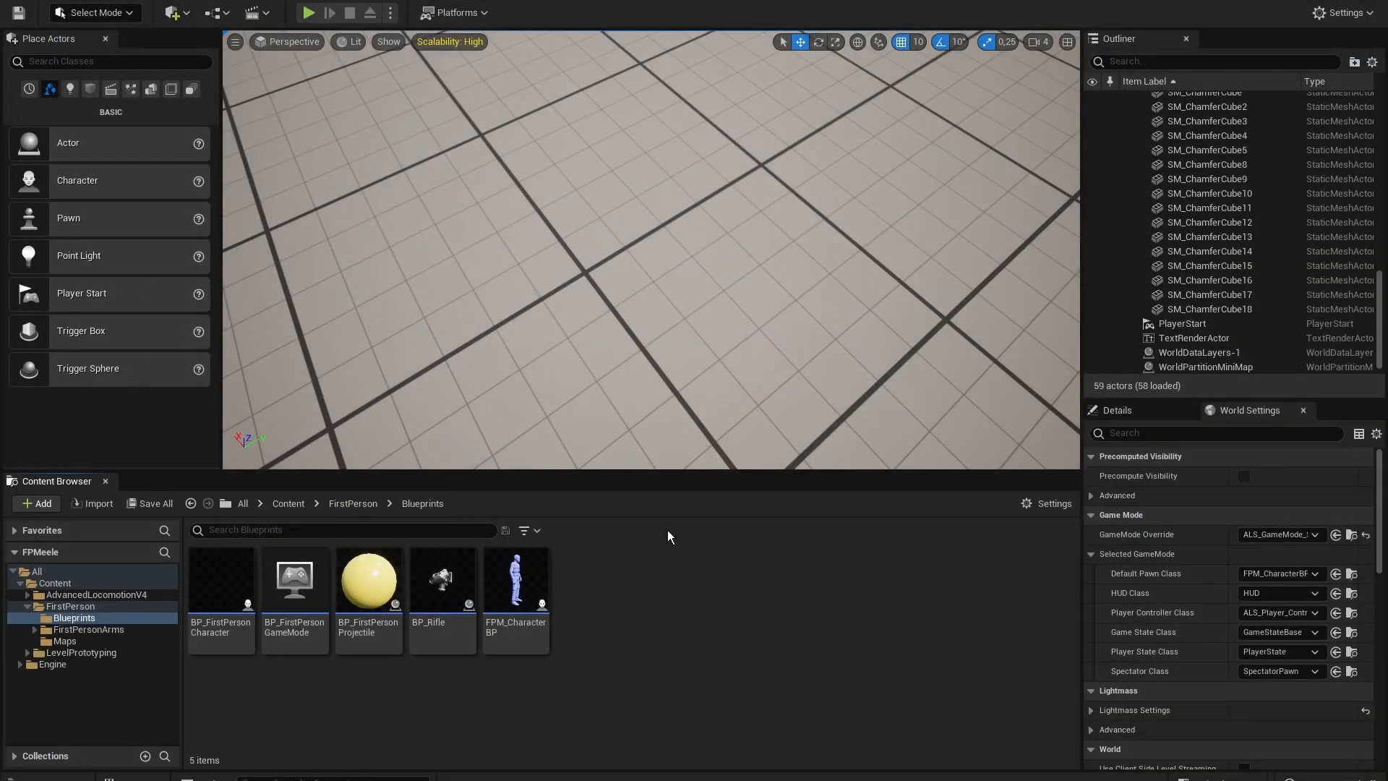
# Delete the blue simulated cubes standing in the near half of the arena, from an overhead view of the level.
pyautogui.scroll(-12, 733, 293)
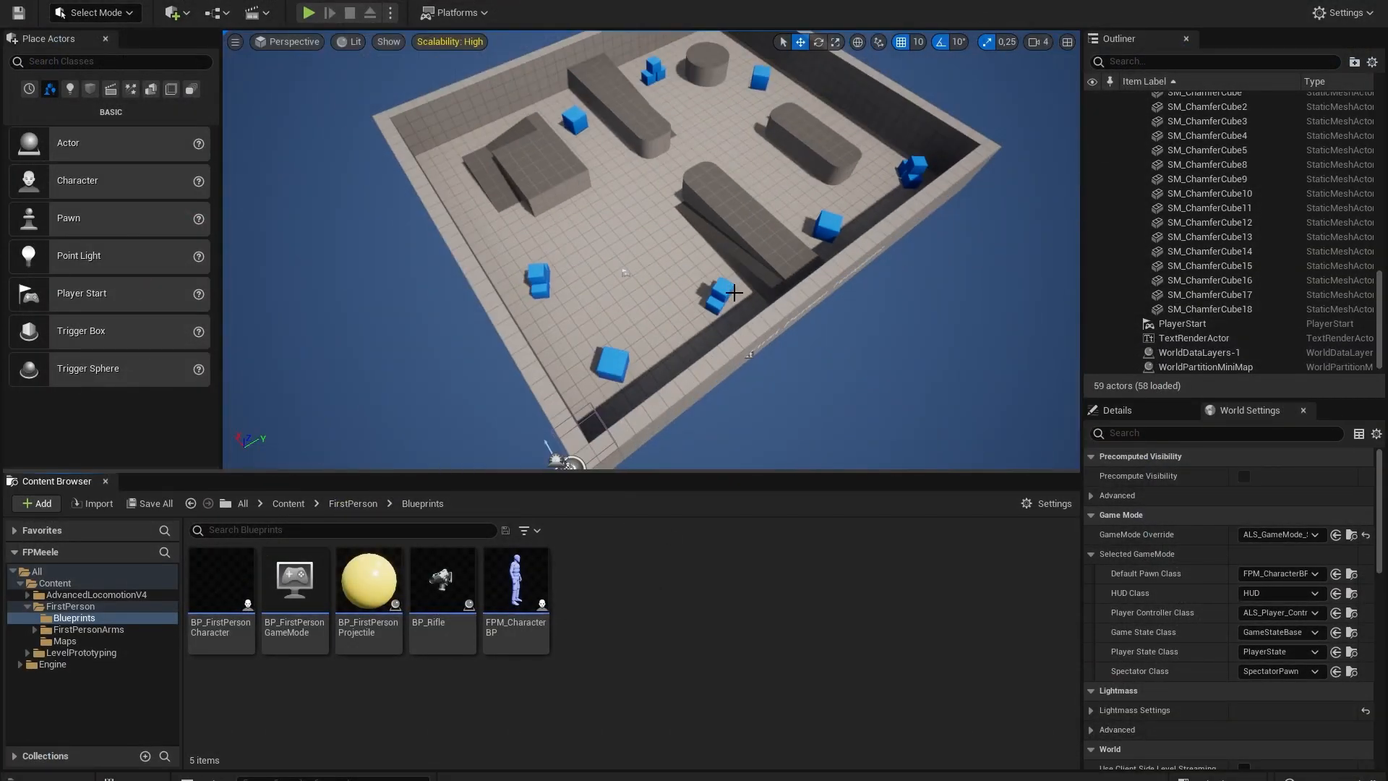
pyautogui.moveTo(711, 310); pyautogui.dragTo(751, 286, button='right')
pyautogui.click(679, 325)
pyautogui.press('Delete')
pyautogui.click(676, 330)
pyautogui.press('Delete')
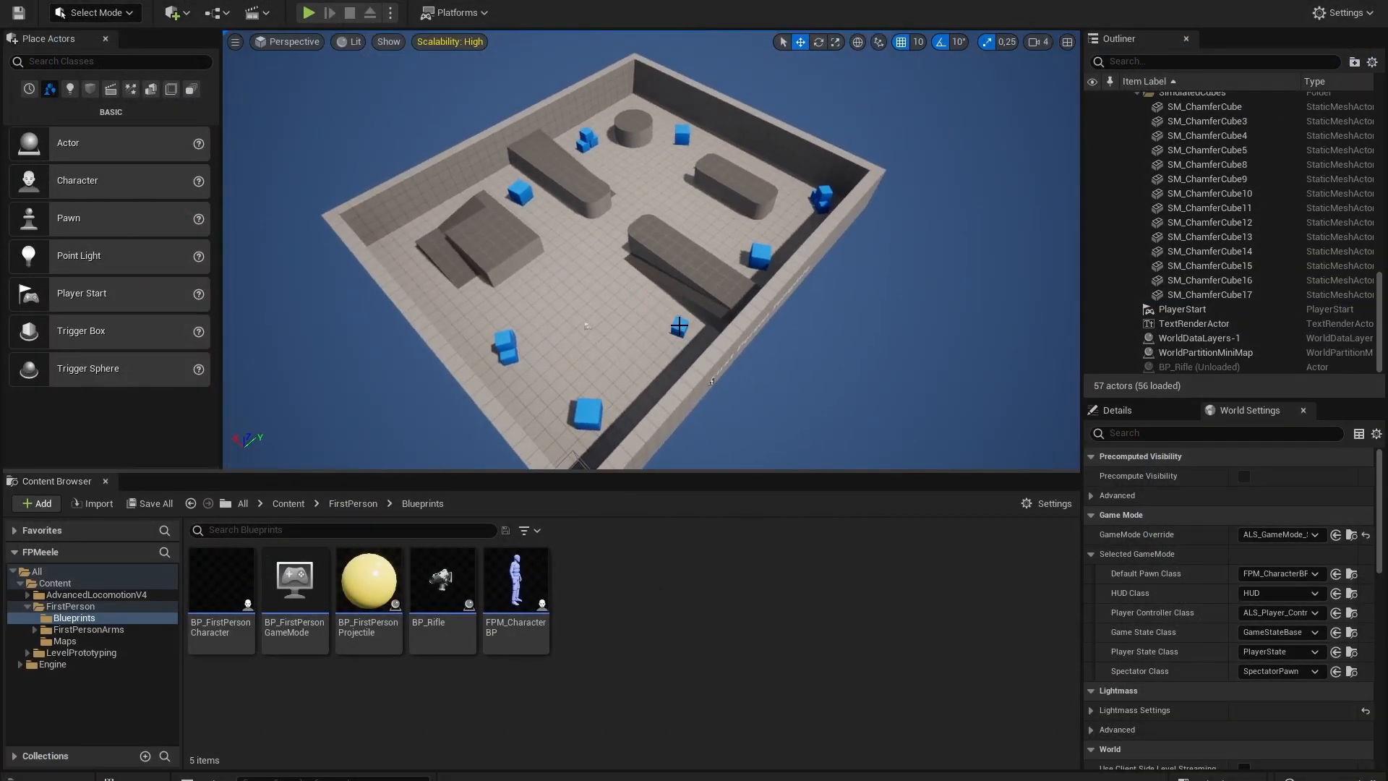
pyautogui.click(673, 339)
pyautogui.press('Delete')
pyautogui.click(502, 352)
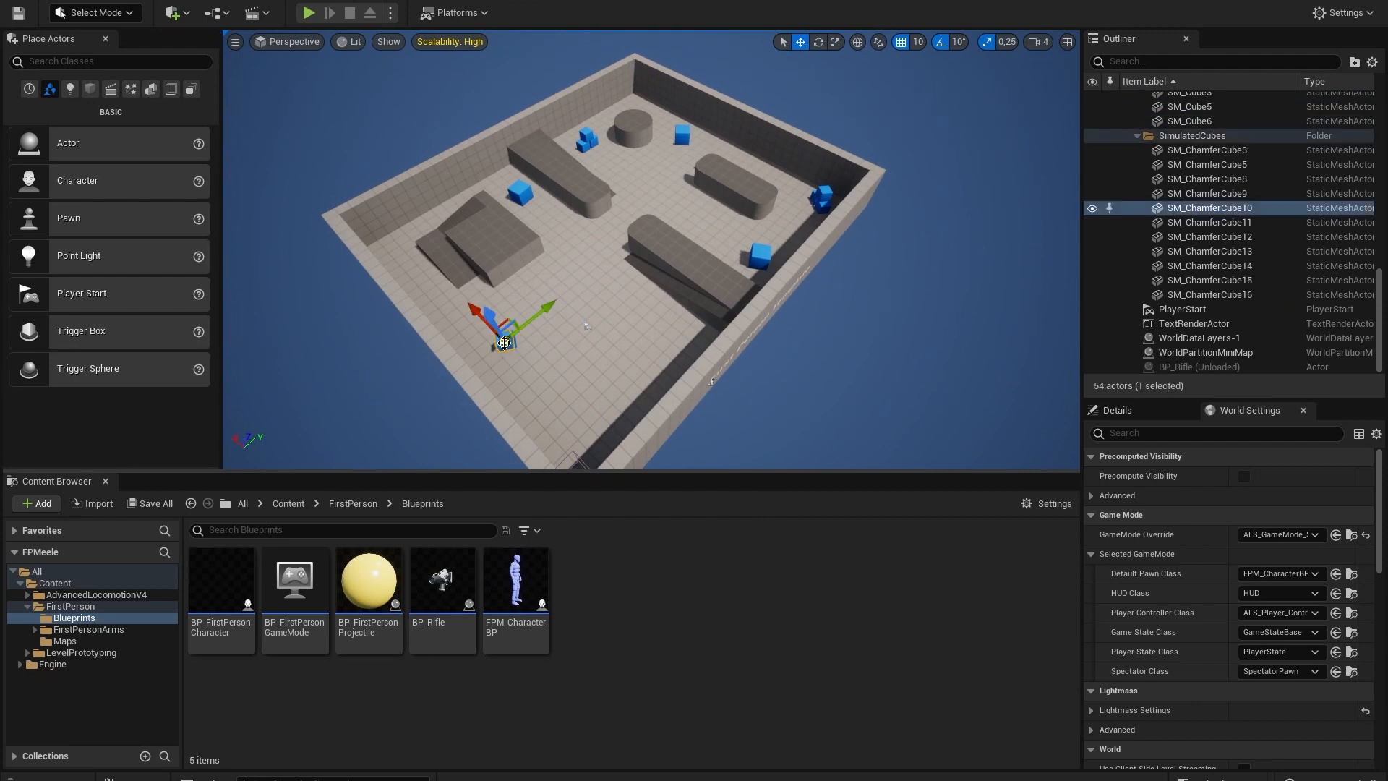
pyautogui.press('Delete')
# Delete the Block01 structure and the blue cube beside it, undoing the accidental deletion of the arena floor.
pyautogui.click(465, 241)
pyautogui.press('Delete')
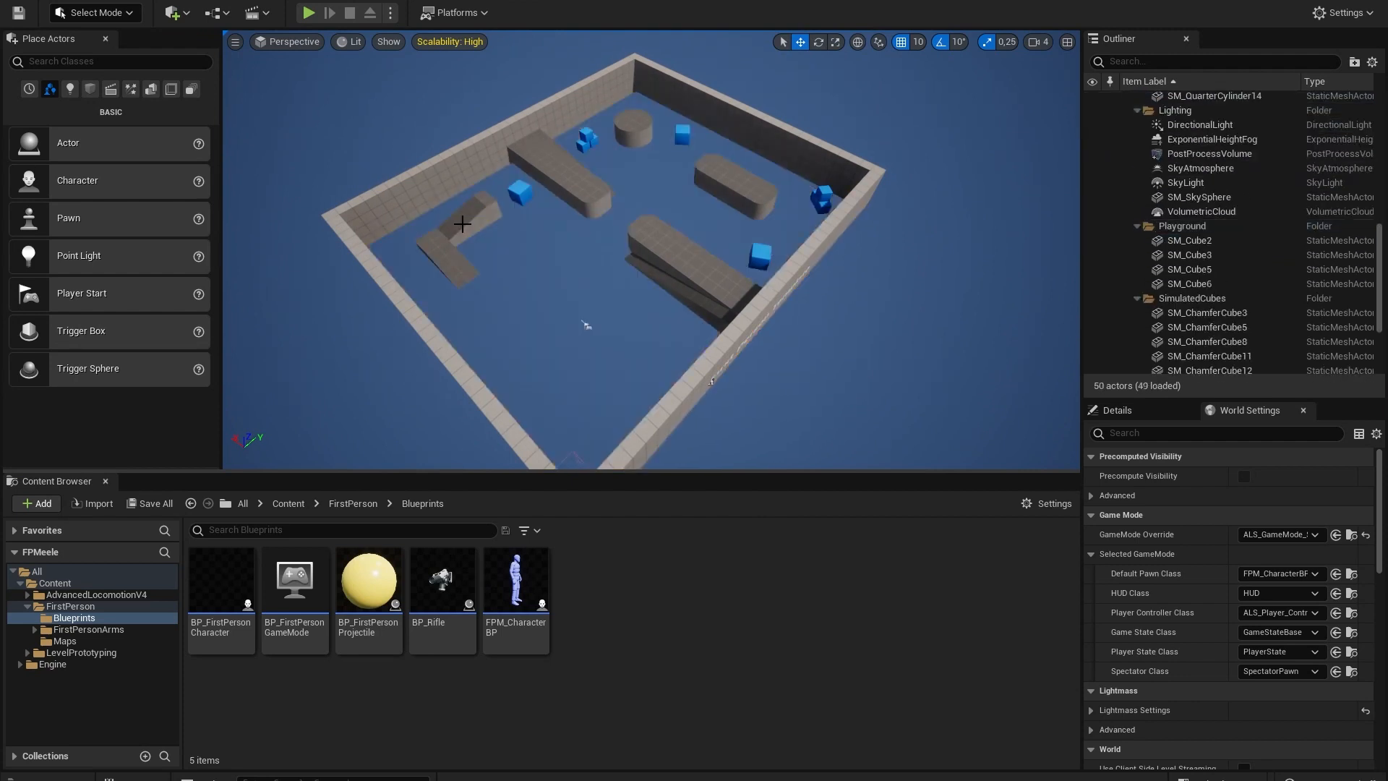
pyautogui.hotkey('ctrl', 'z')
pyautogui.click(452, 233)
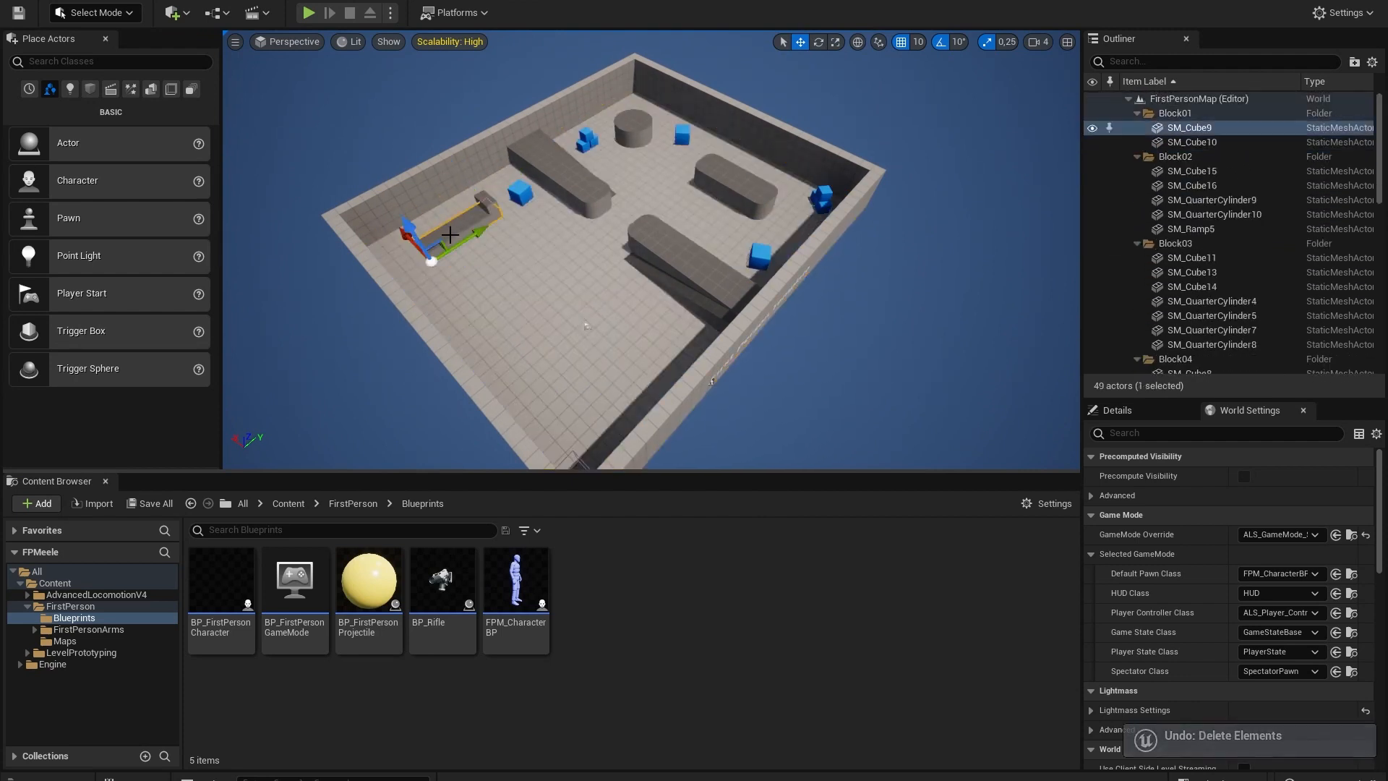
pyautogui.press('Delete')
pyautogui.click(479, 189)
pyautogui.press('Delete')
# Delete all cube, ramp and quarter-cylinder pieces of the Block02 structure.
pyautogui.click(560, 170)
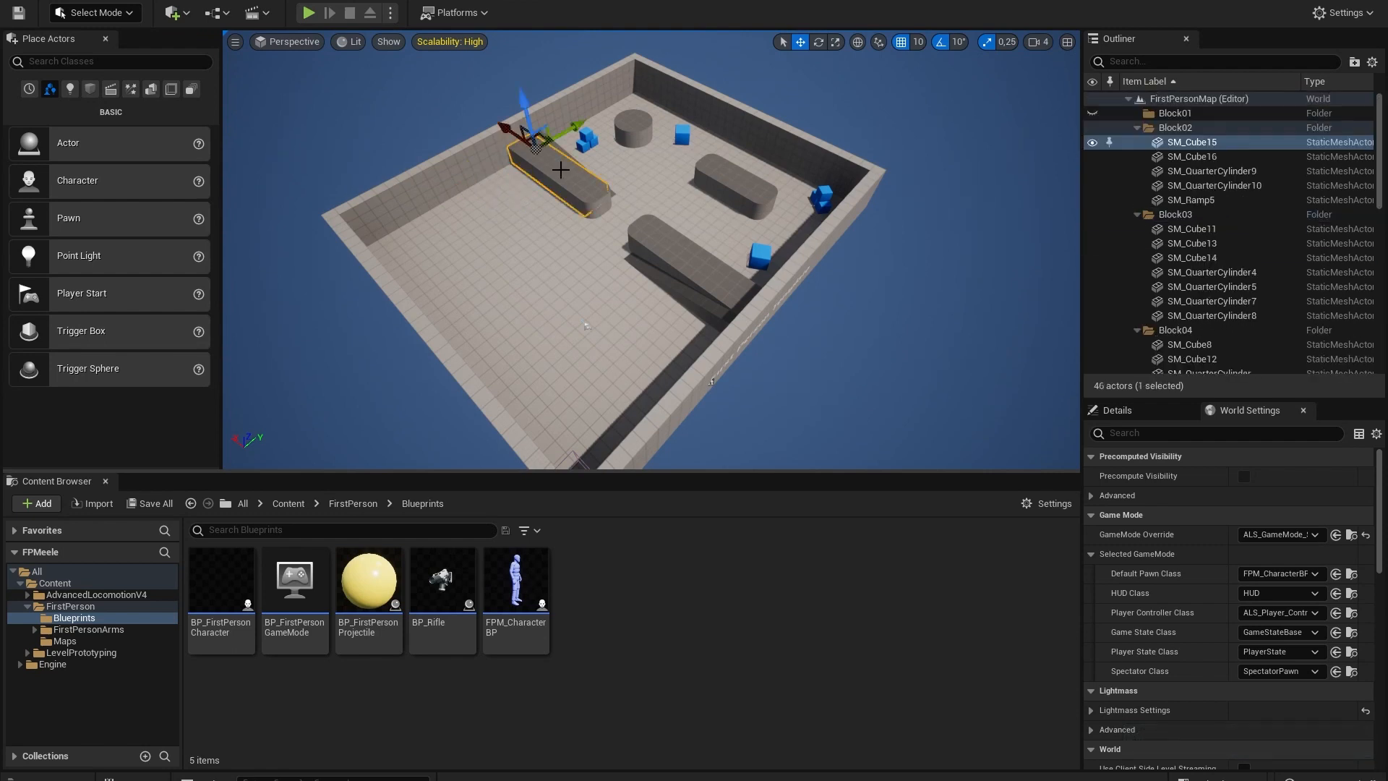
pyautogui.press('Delete')
pyautogui.click(597, 187)
pyautogui.press('Delete')
pyautogui.click(594, 186)
pyautogui.press('Delete')
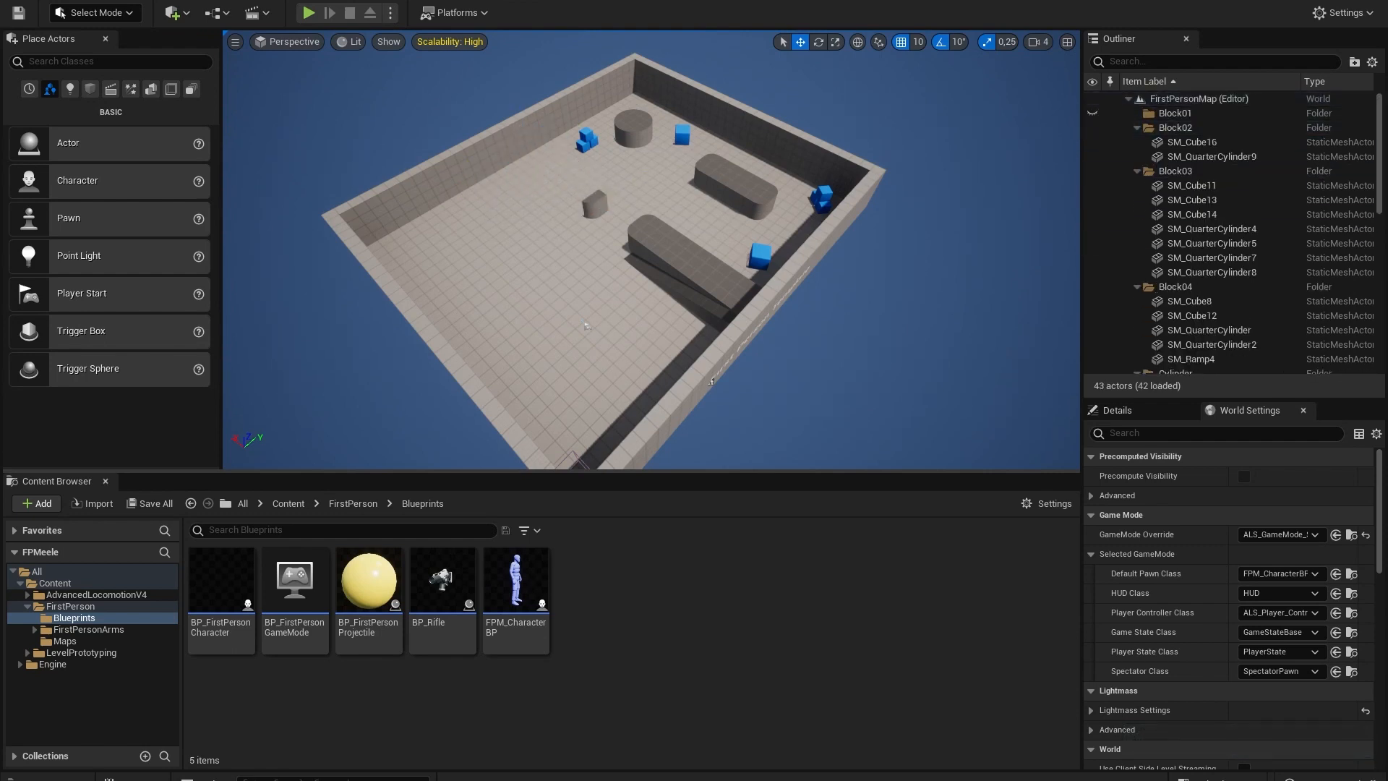
pyautogui.click(595, 203)
pyautogui.press('Delete')
pyautogui.click(599, 203)
pyautogui.press('Delete')
# Delete the four quarter-cylinder pieces that form the round pillar near the arena's far corner.
pyautogui.click(633, 138)
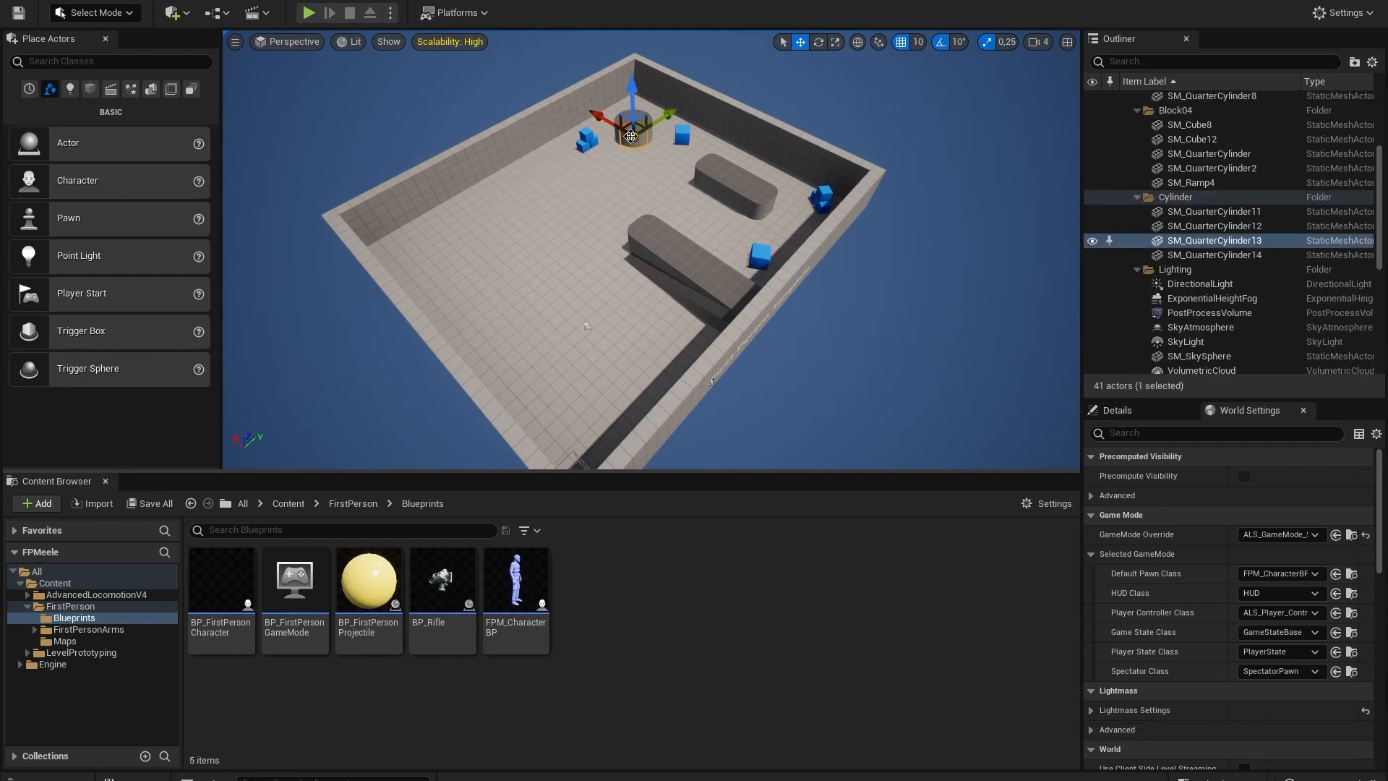
pyautogui.press('Delete')
pyautogui.click(637, 128)
pyautogui.press('Delete')
pyautogui.click(637, 126)
pyautogui.press('Delete')
pyautogui.click(636, 126)
pyautogui.press('Delete')
# Delete the stacked blue cubes beside the arena's far wall, including SM_ChamferCube16.
pyautogui.click(590, 137)
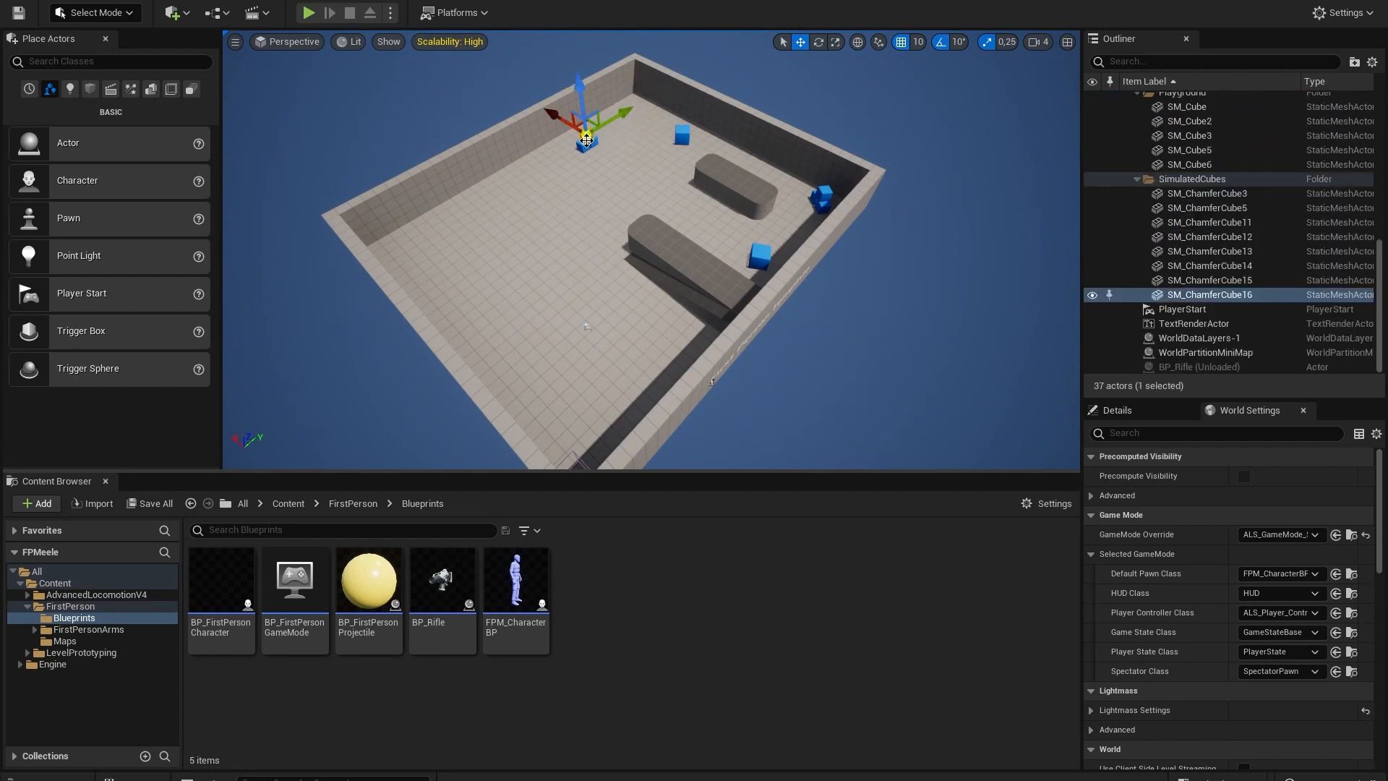
pyautogui.press('Delete')
pyautogui.click(587, 142)
pyautogui.press('Delete')
# Delete all pieces of the Block04 ramp structure in the middle of the arena.
pyautogui.click(660, 251)
pyautogui.press('Delete')
pyautogui.click(644, 237)
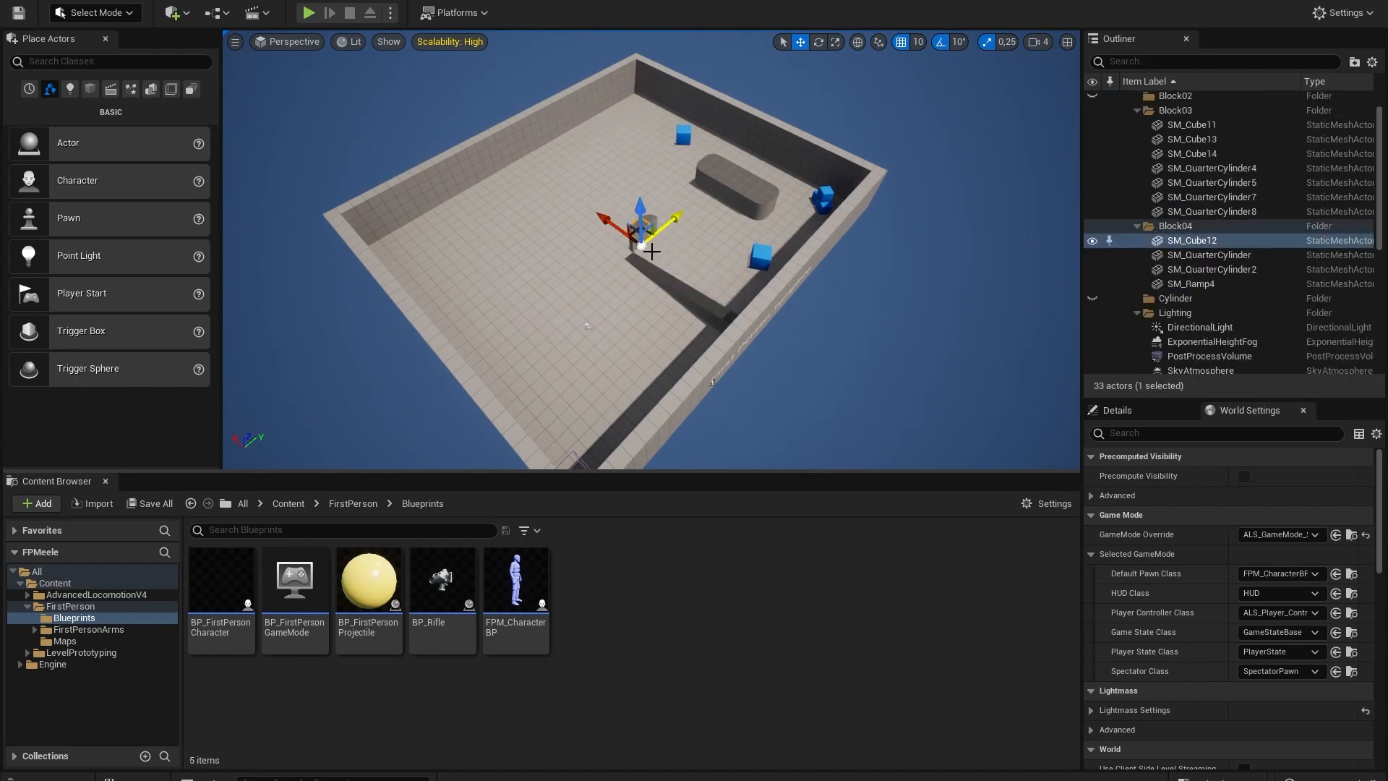
pyautogui.press('Delete')
pyautogui.click(664, 272)
pyautogui.press('Delete')
pyautogui.click(635, 232)
pyautogui.press('Delete')
pyautogui.click(644, 223)
pyautogui.press('Delete')
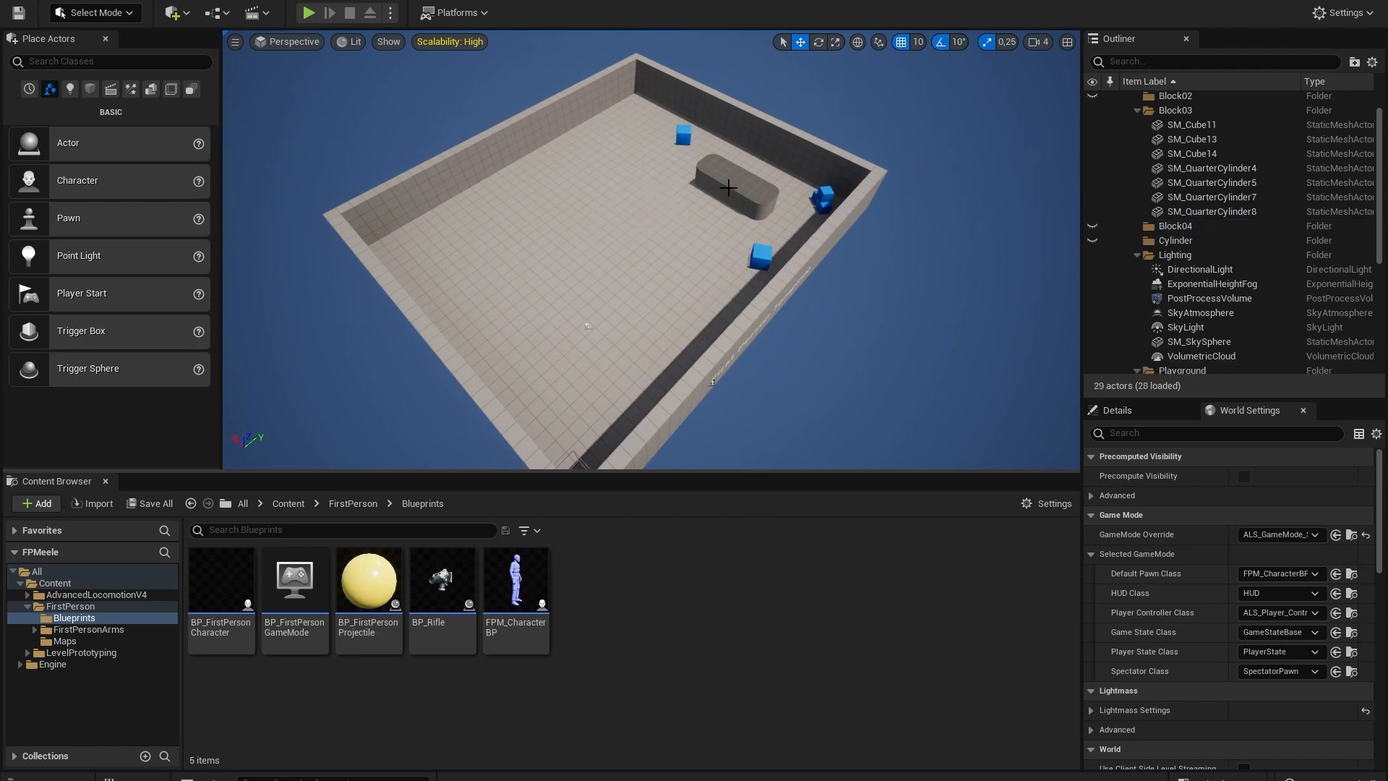
# Delete all cube and quarter-cylinder pieces of the rounded Block03 structure.
pyautogui.click(734, 184)
pyautogui.press('Delete')
pyautogui.click(772, 192)
pyautogui.press('Delete')
pyautogui.click(766, 197)
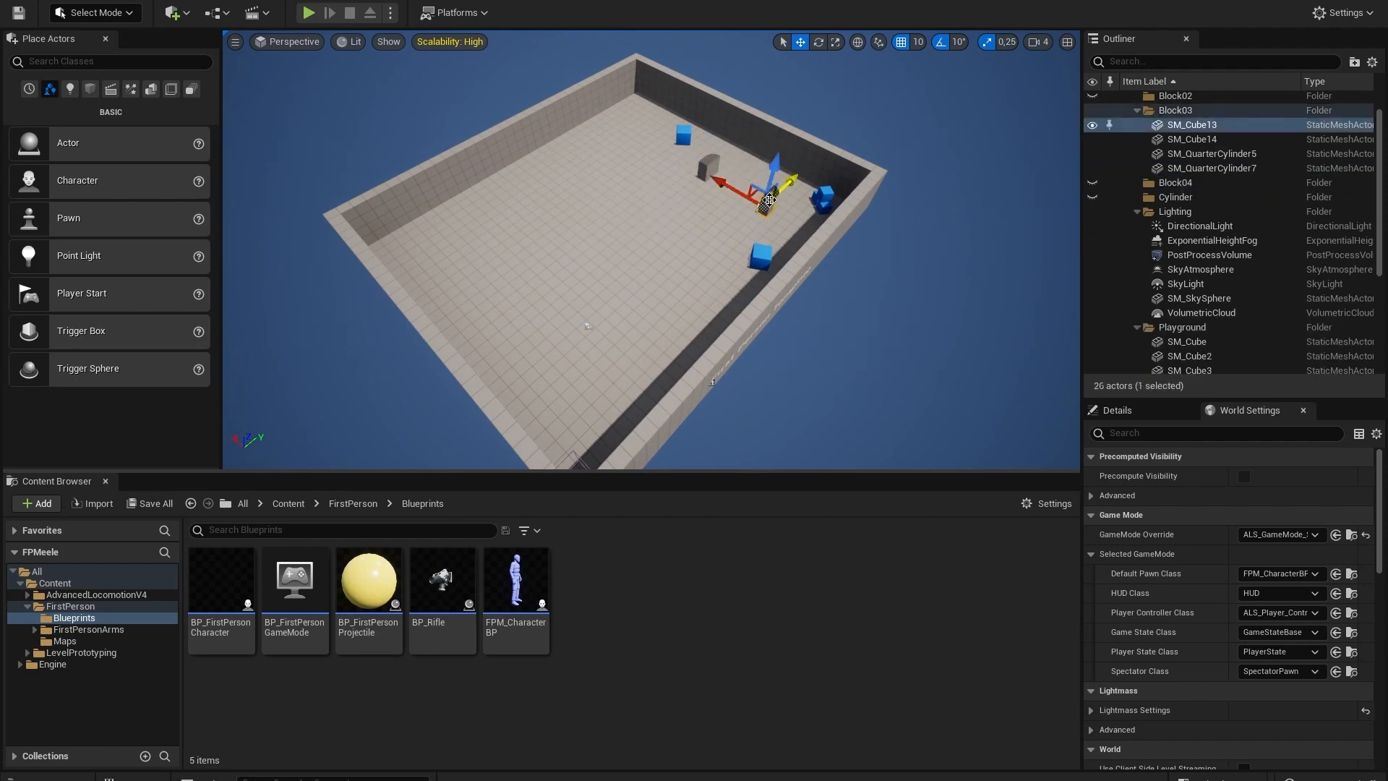
pyautogui.press('Delete')
pyautogui.click(765, 190)
pyautogui.press('Delete')
pyautogui.click(708, 171)
pyautogui.press('Delete')
pyautogui.click(710, 165)
pyautogui.press('Delete')
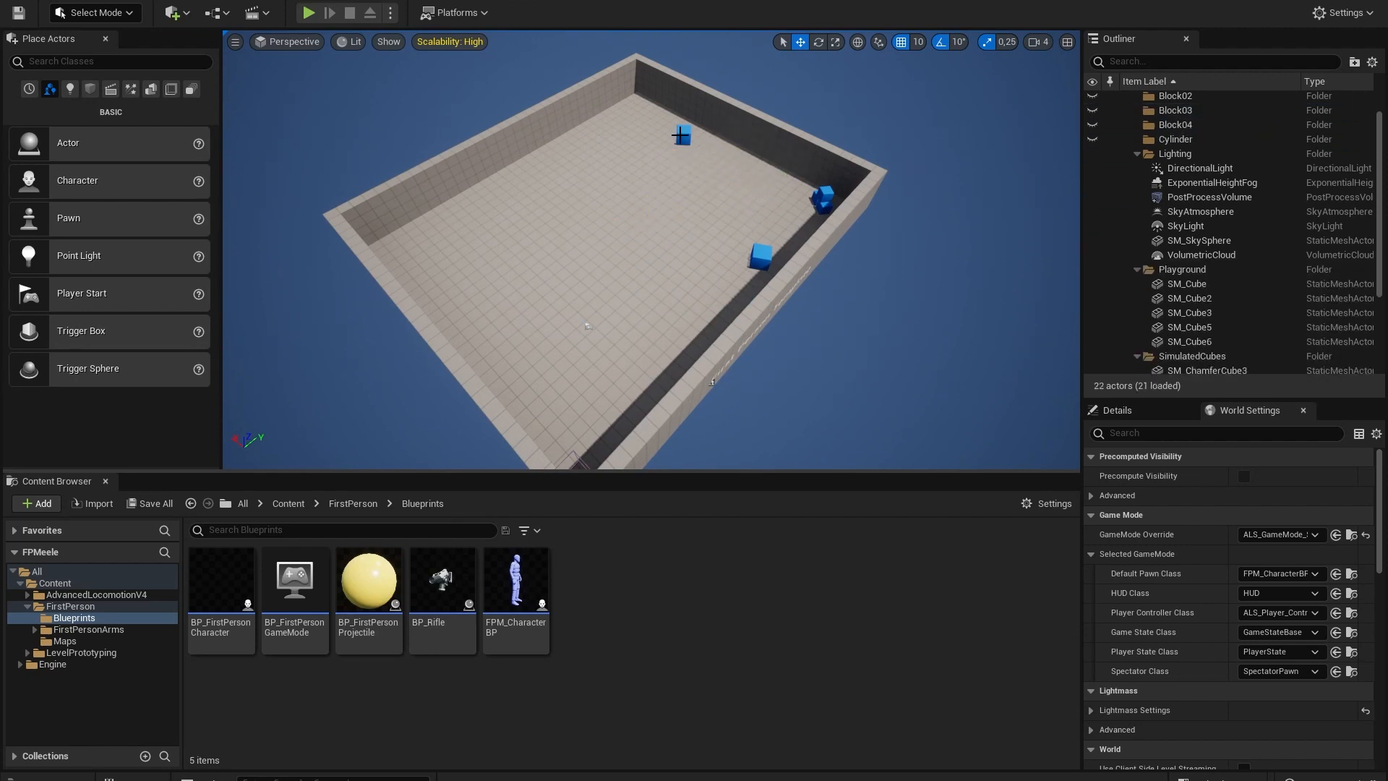
# Delete the remaining blue simulated cubes so that only the arena's floor and walls are left.
pyautogui.click(683, 135)
pyautogui.press('Delete')
pyautogui.click(825, 194)
pyautogui.press('Delete')
pyautogui.click(823, 199)
pyautogui.press('Delete')
pyautogui.click(824, 197)
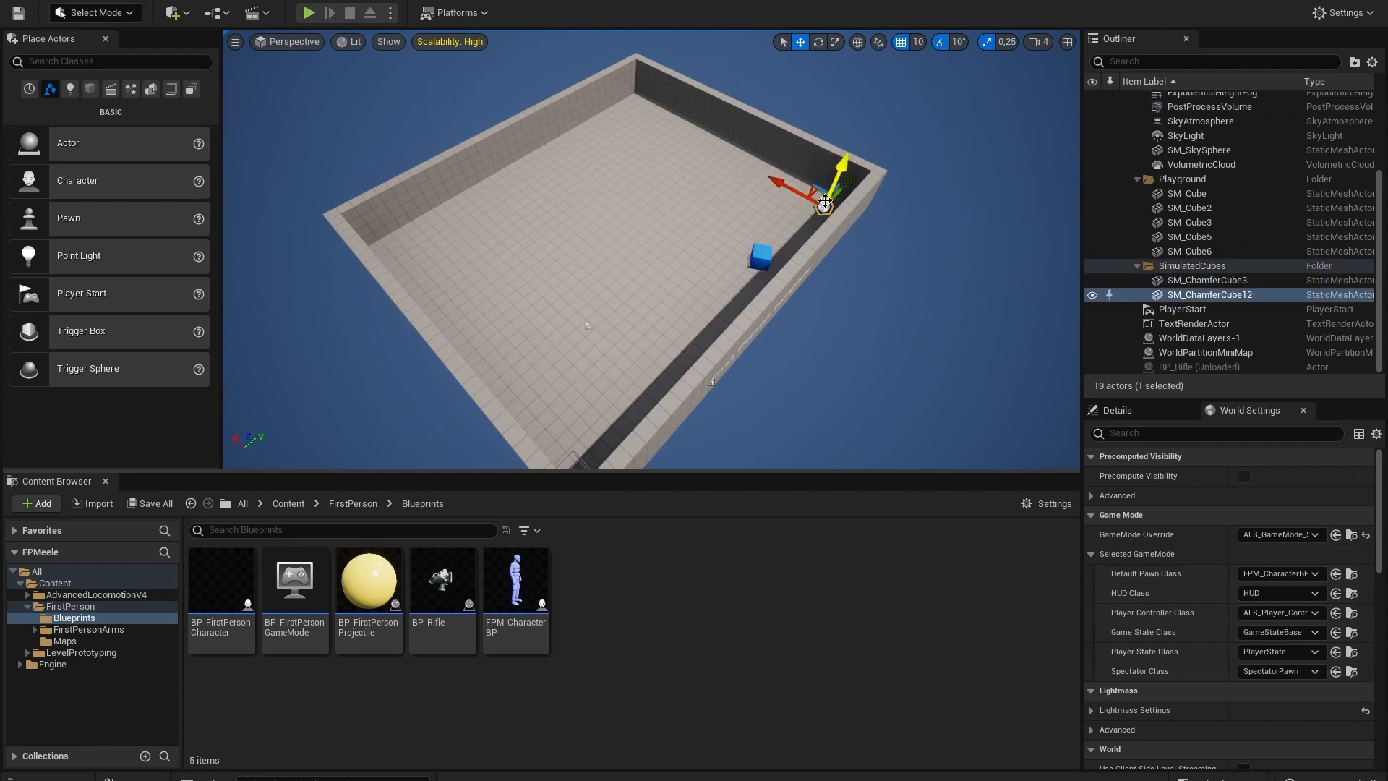
pyautogui.press('Delete')
pyautogui.click(762, 254)
pyautogui.press('Delete')
pyautogui.moveTo(772, 242); pyautogui.dragTo(614, 235, button='right')
pyautogui.press('d')
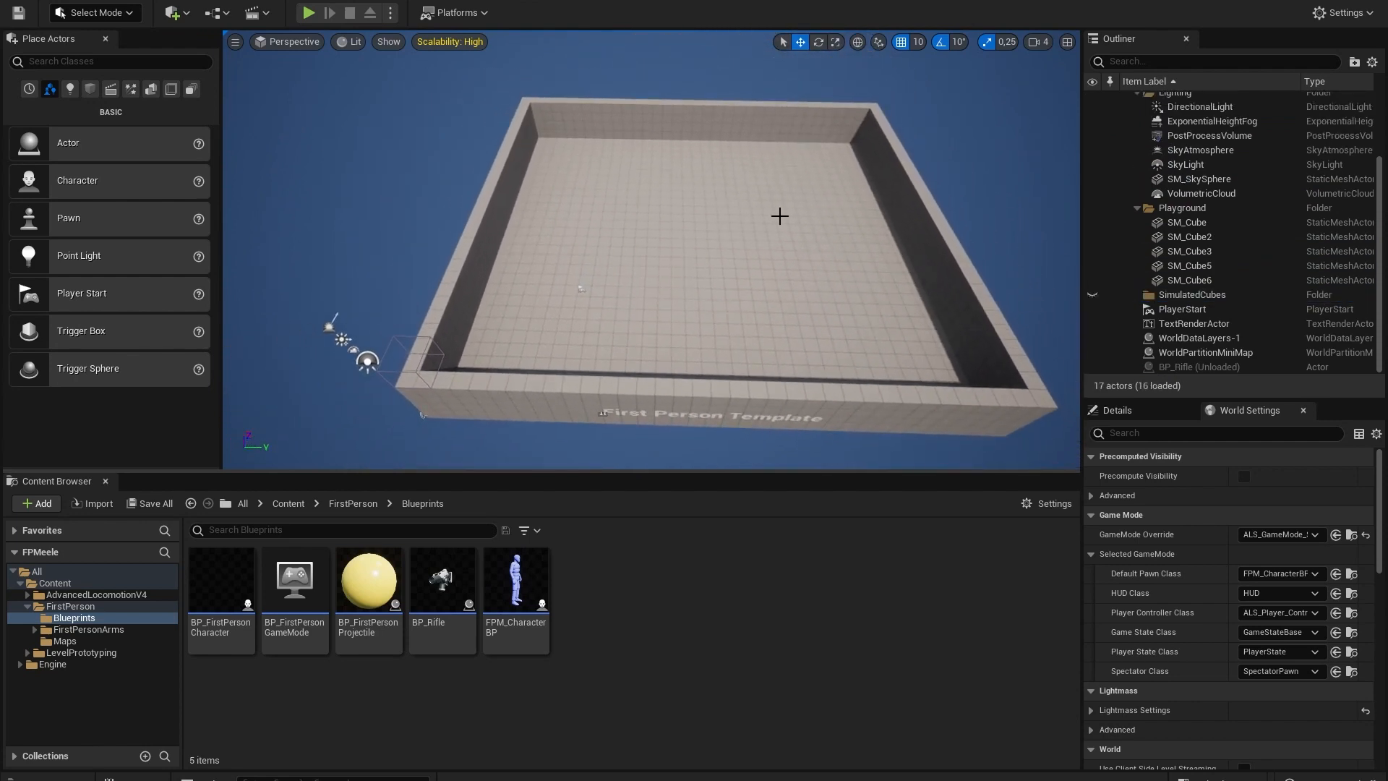
# Switch to File Explorer and open the FP Anims folder inside the desktop's outer FPMeele folder.
pyautogui.click(318, 780)
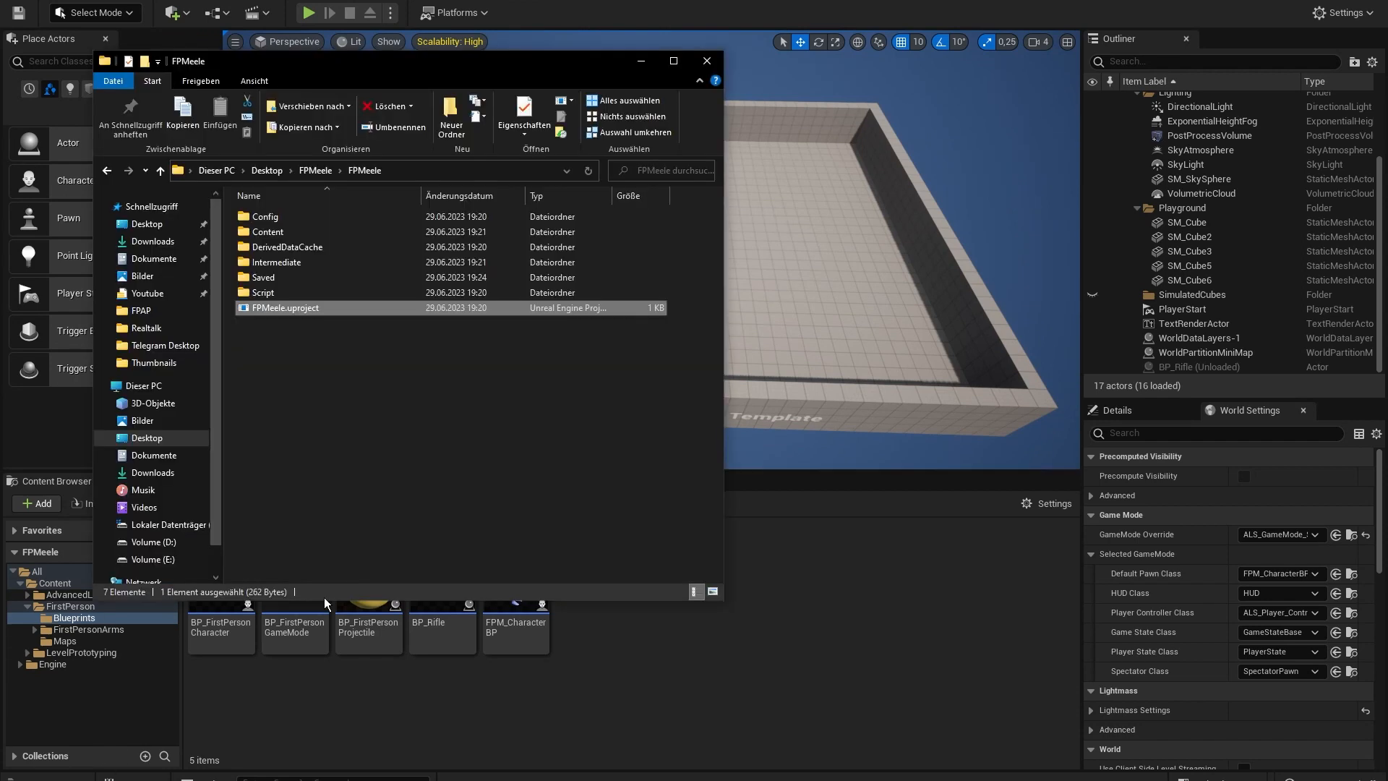
pyautogui.moveTo(401, 65); pyautogui.dragTo(489, 68)
pyautogui.click(405, 174)
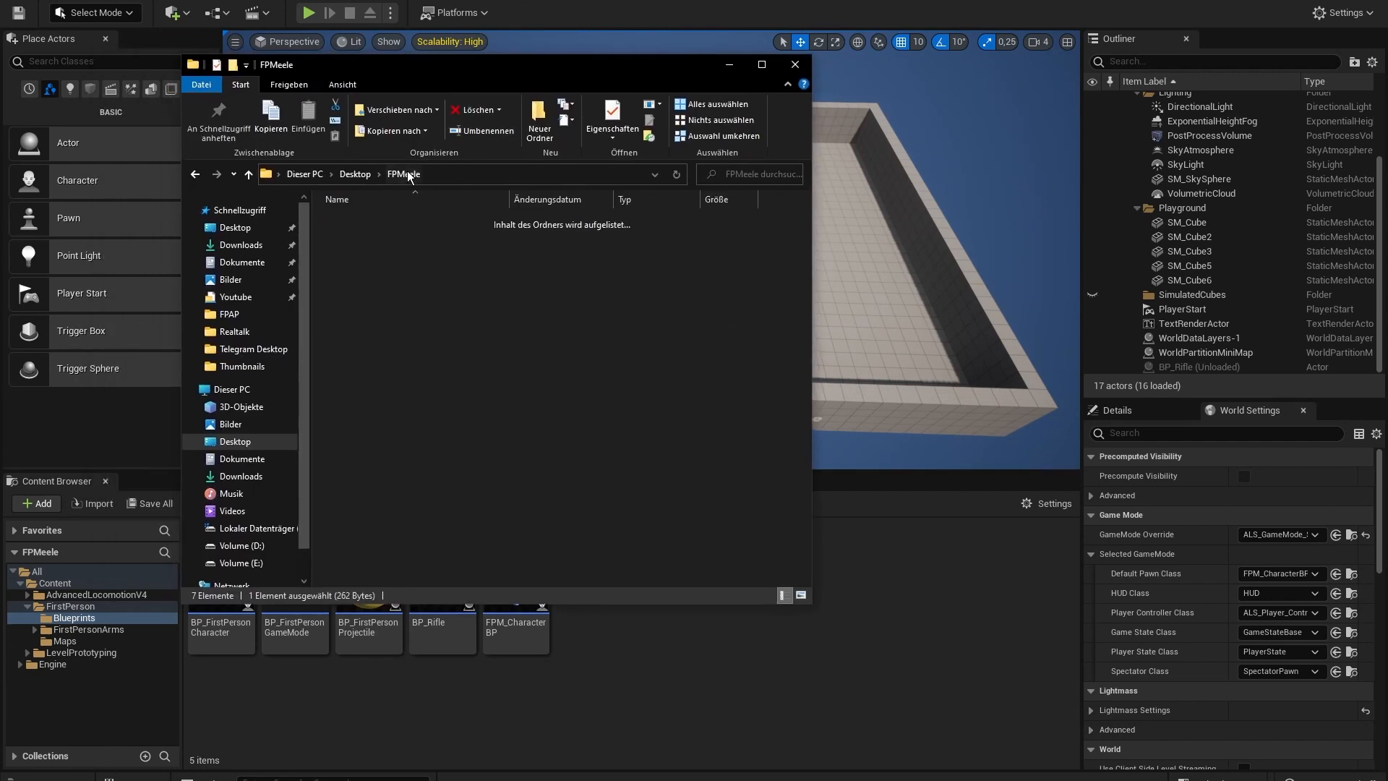
pyautogui.doubleClick(390, 219)
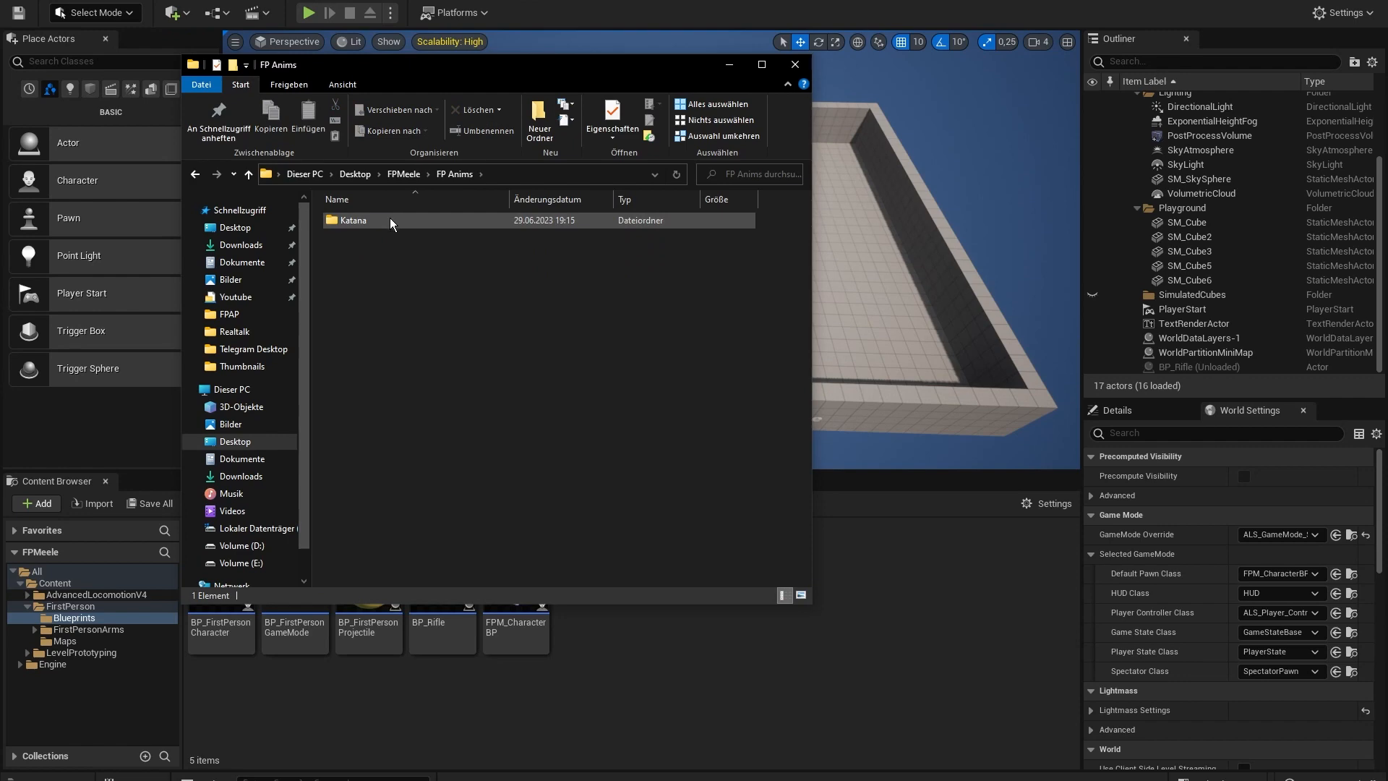
# Open a second File Explorer window and browse to the folder D:\UEDev\FPAP\FP Animations.
pyautogui.moveTo(429, 81); pyautogui.dragTo(927, 74)
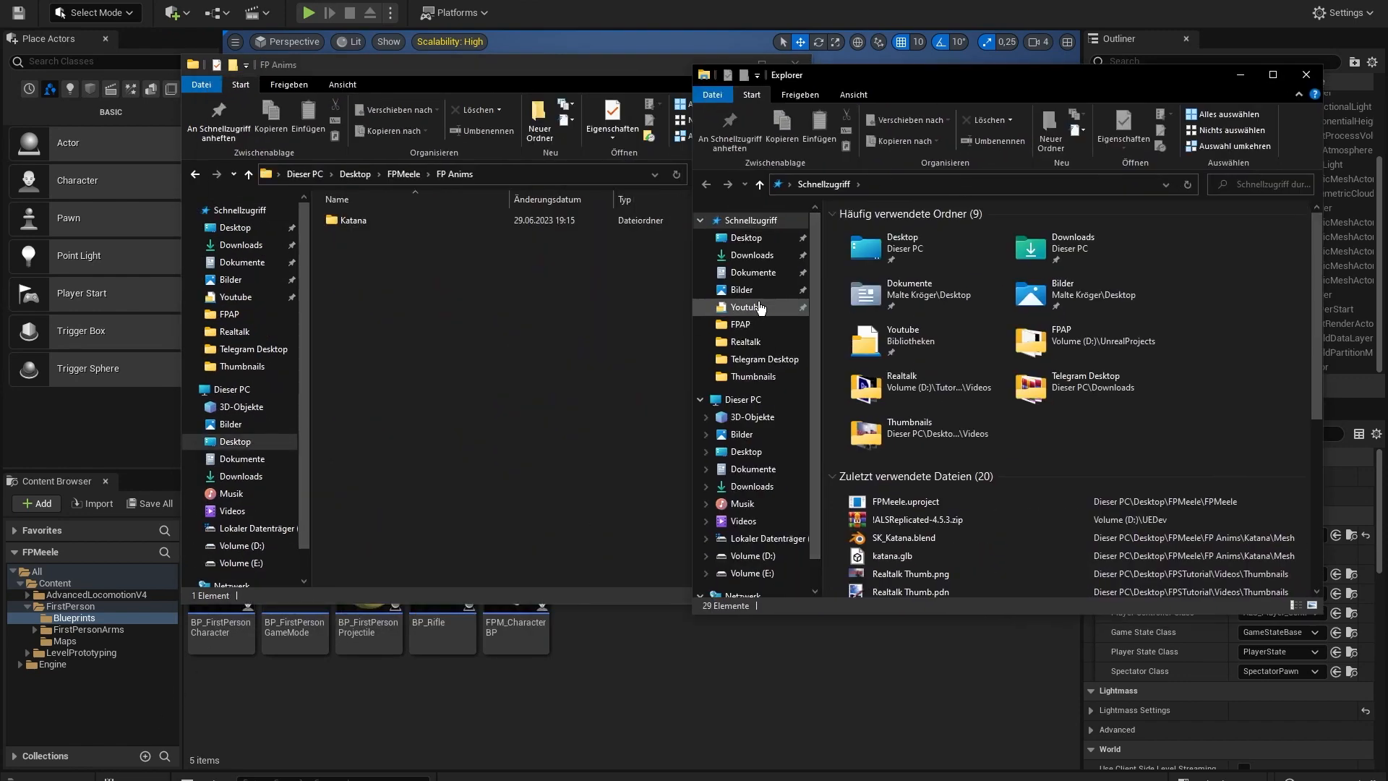
pyautogui.click(752, 324)
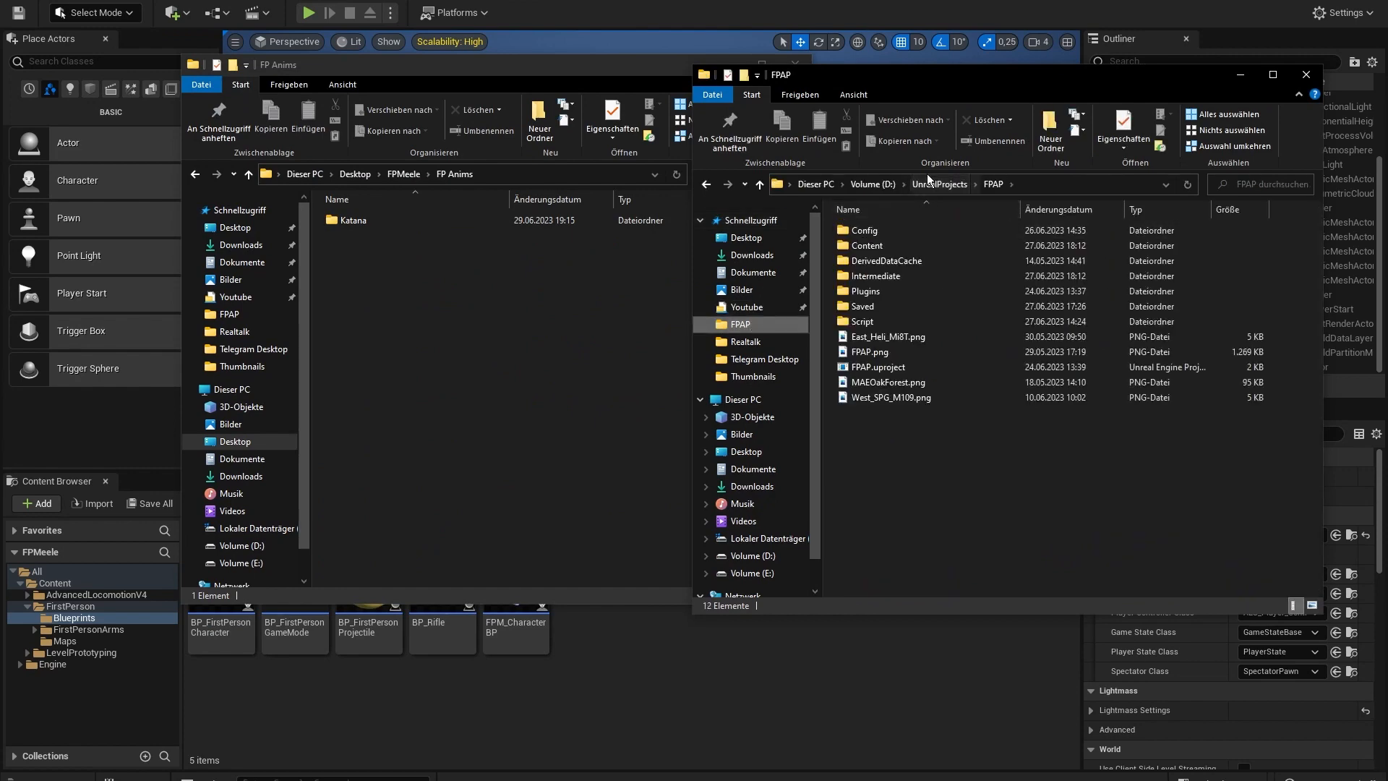
pyautogui.click(927, 181)
pyautogui.click(886, 185)
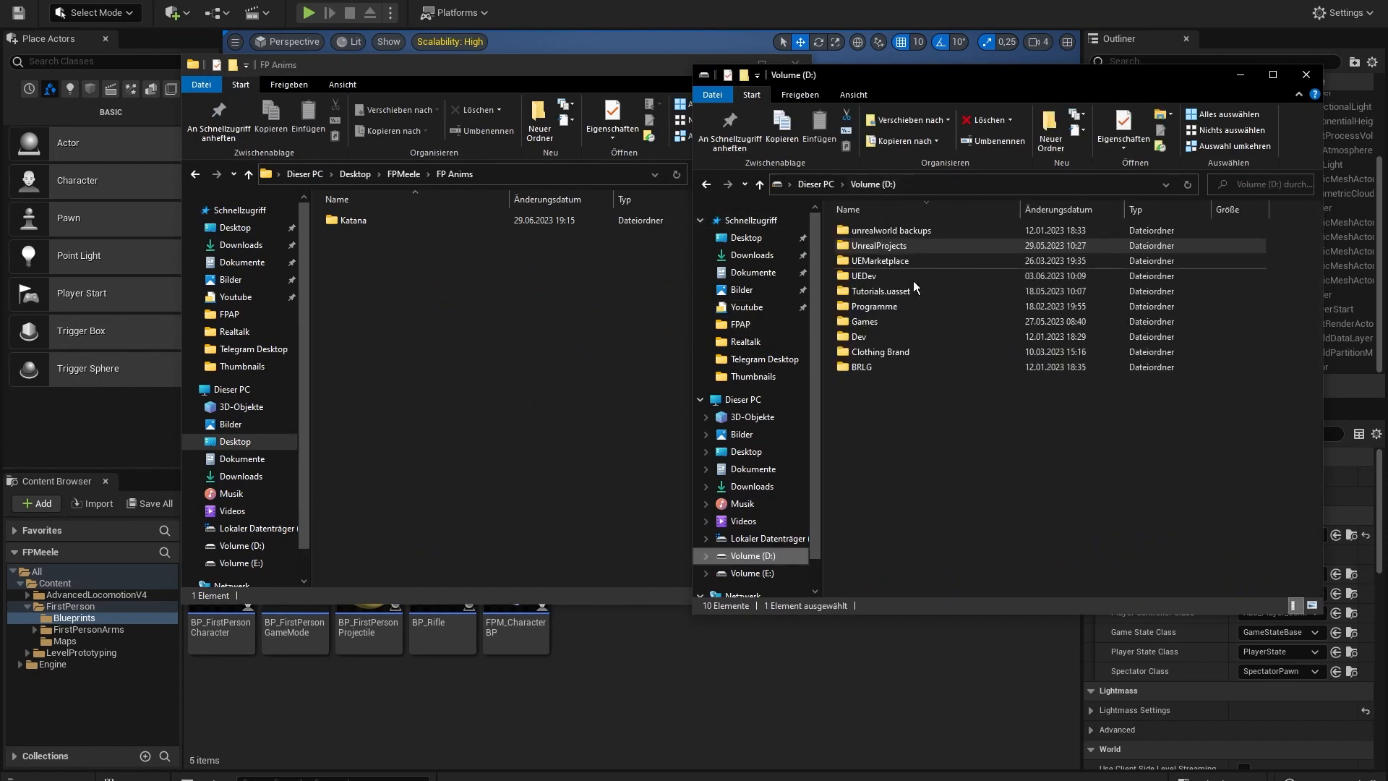
pyautogui.doubleClick(888, 279)
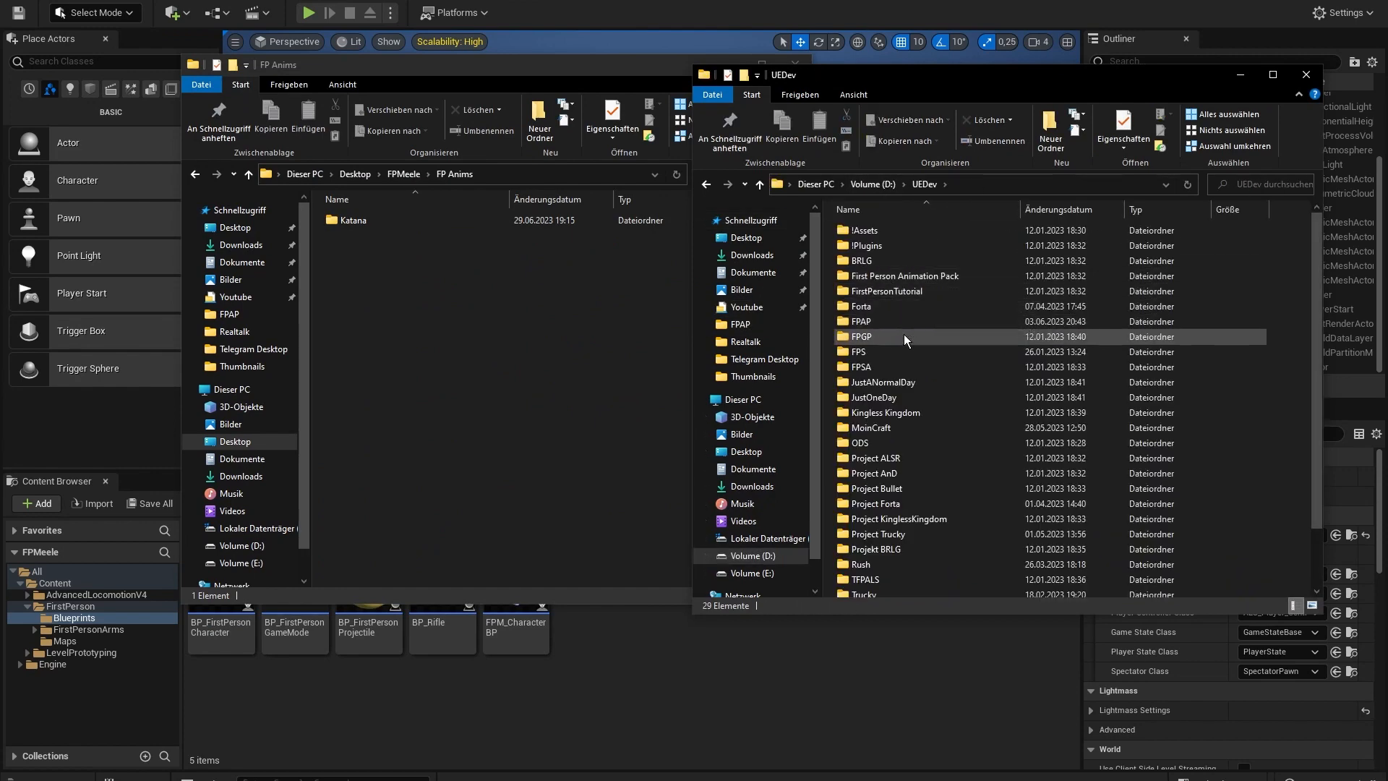
pyautogui.doubleClick(898, 321)
pyautogui.doubleClick(887, 245)
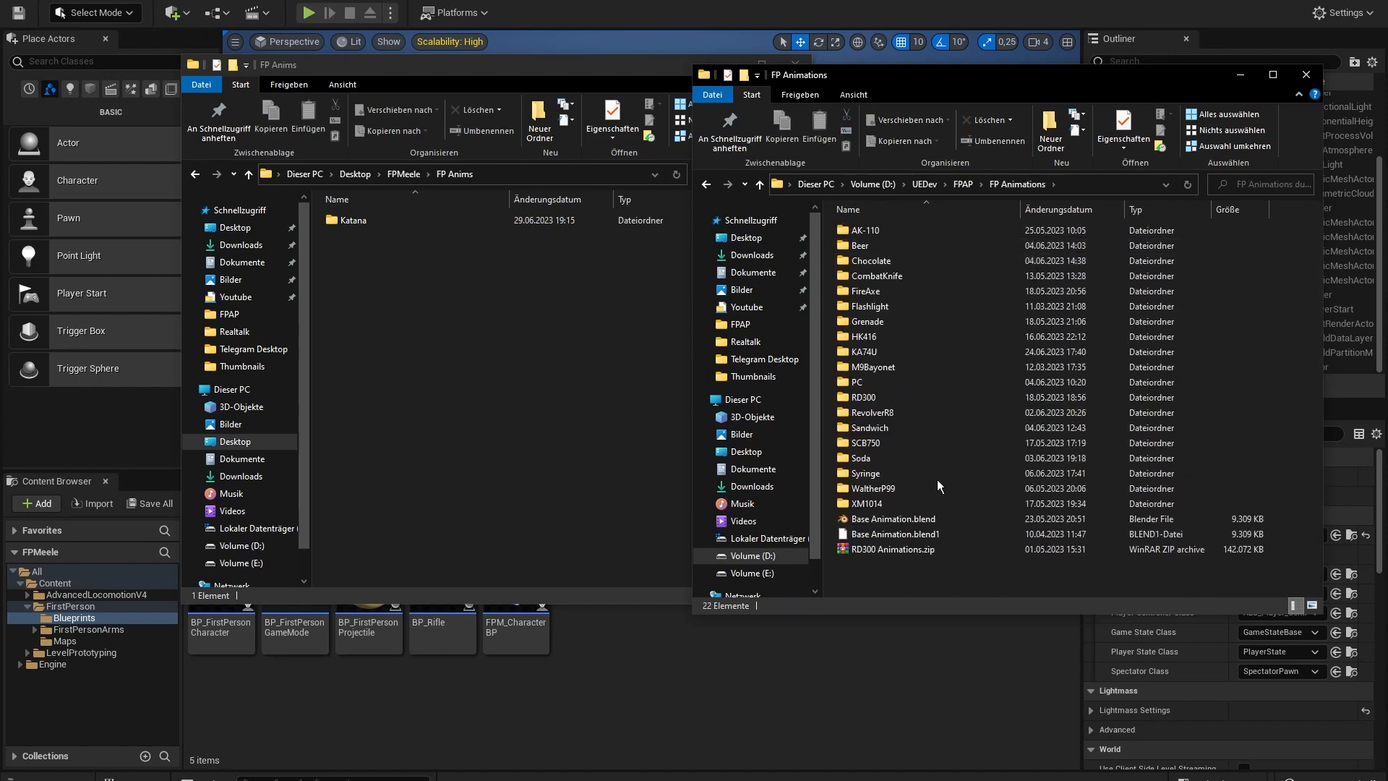
# Copy Base Animation.blend from FP Animations into the FP Anims folder and close the source window.
pyautogui.rightClick(914, 518)
pyautogui.click(956, 432)
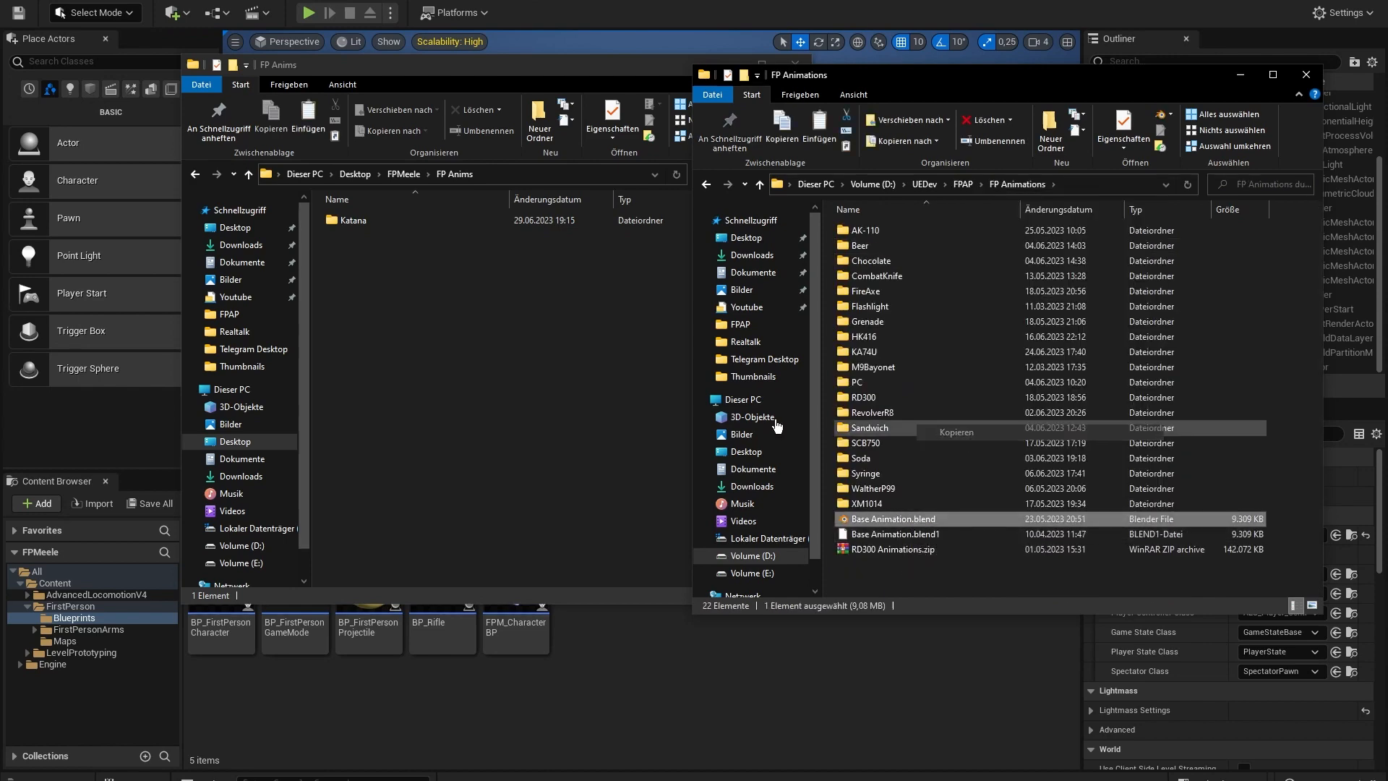
pyautogui.click(549, 383)
pyautogui.hotkey('ctrl', 'v')
pyautogui.click(1299, 80)
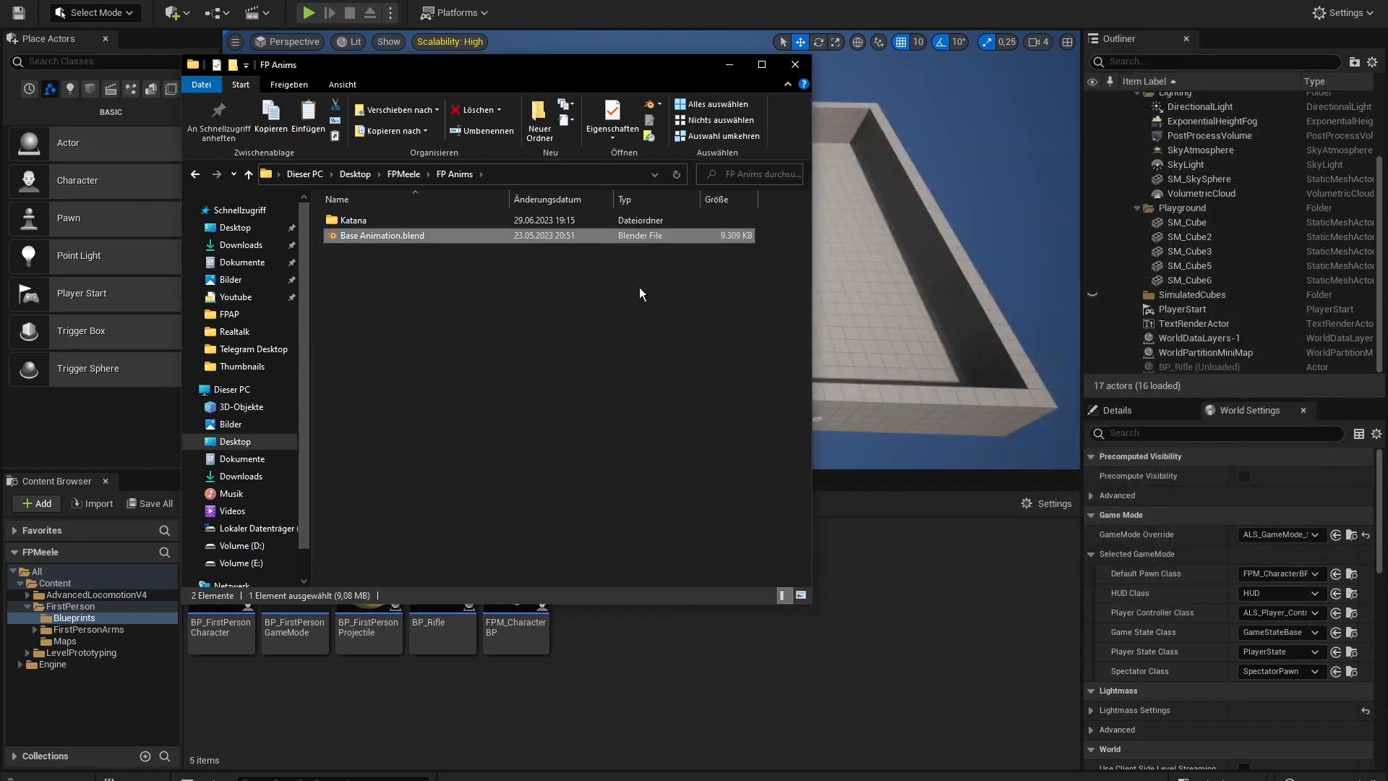
# Open Base Animation.blend in Blender and examine the UE4 mannequin arm rig from several sides.
pyautogui.click(457, 253)
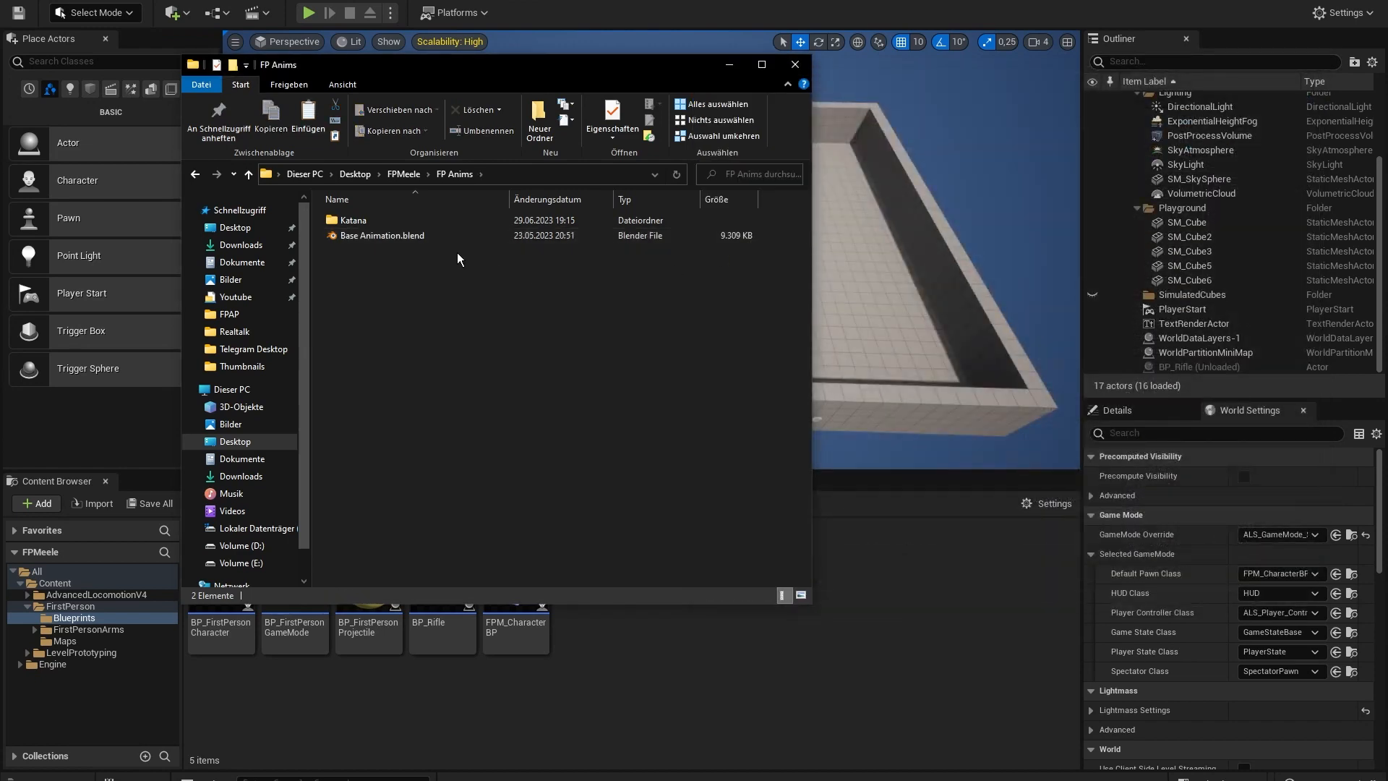
pyautogui.click(374, 242)
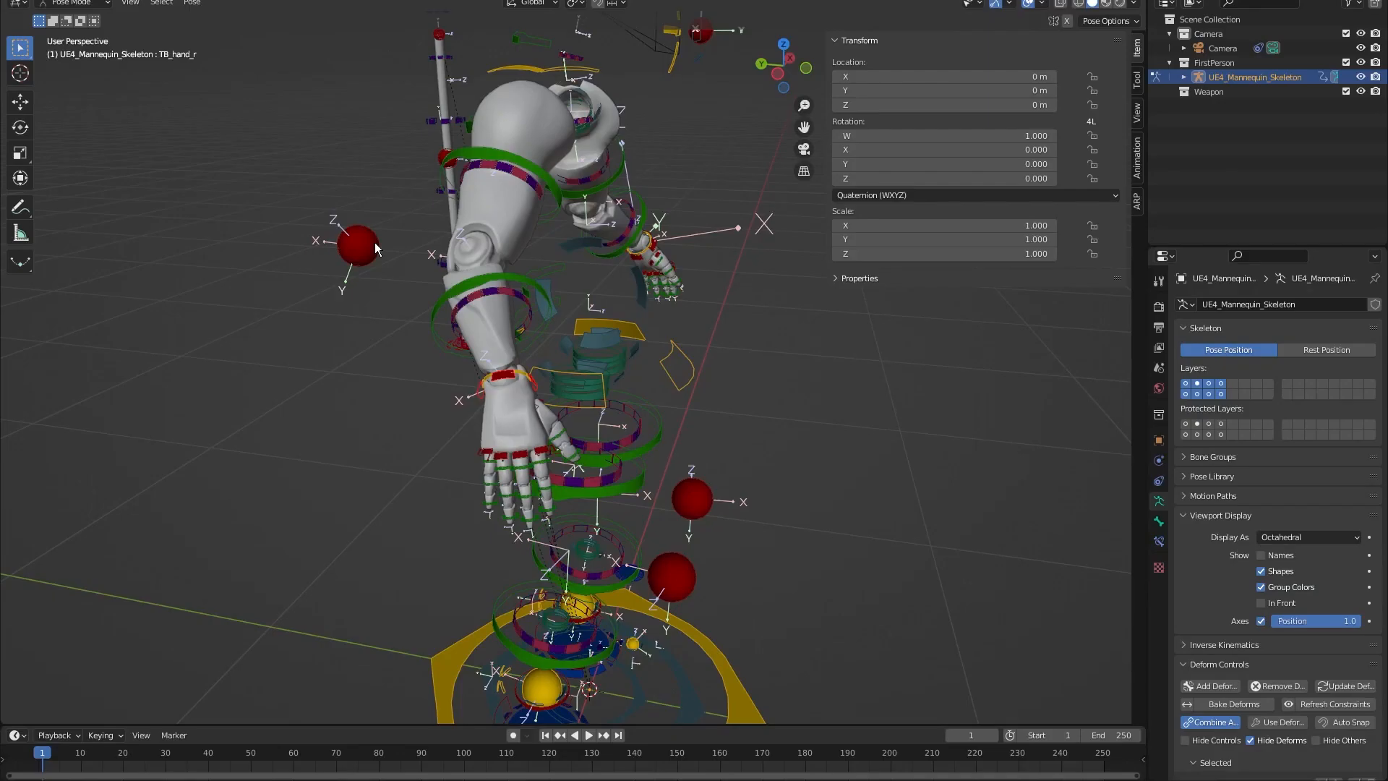
pyautogui.scroll(-4, 817, 393)
pyautogui.moveTo(817, 393); pyautogui.dragTo(677, 385, button='middle')
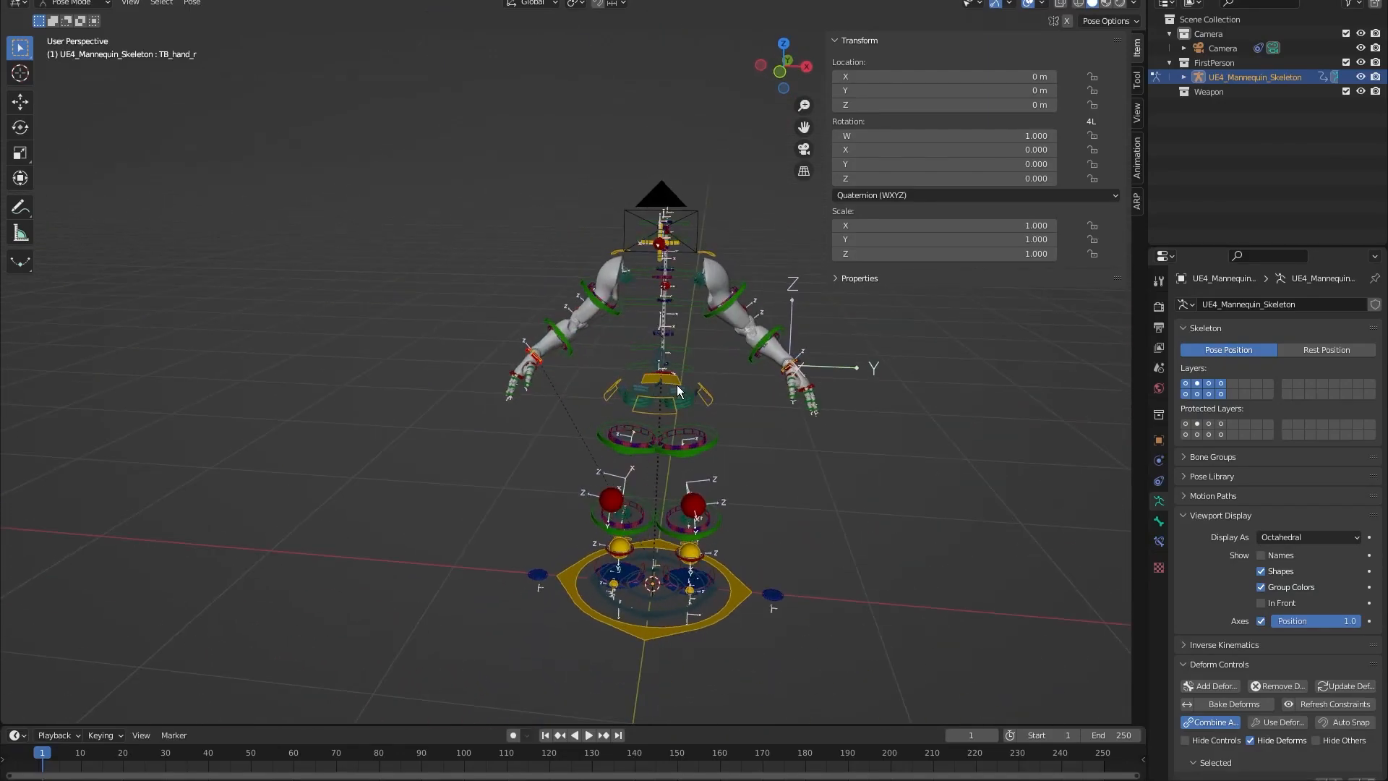
pyautogui.moveTo(423, 146); pyautogui.dragTo(550, 441)
pyautogui.moveTo(549, 441); pyautogui.dragTo(479, 230, button='middle')
pyautogui.moveTo(438, 182); pyautogui.dragTo(710, 533)
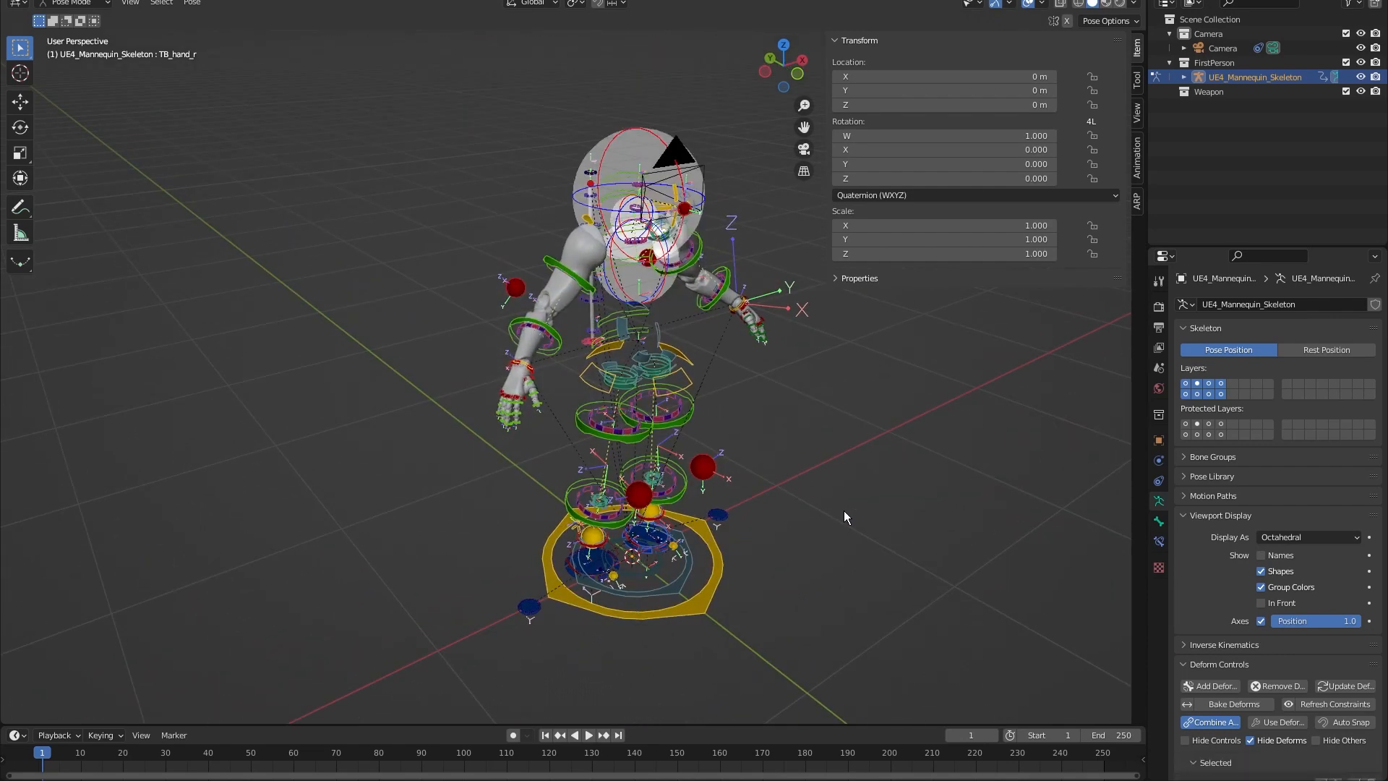
pyautogui.click(819, 428)
pyautogui.scroll(3, 510, 349)
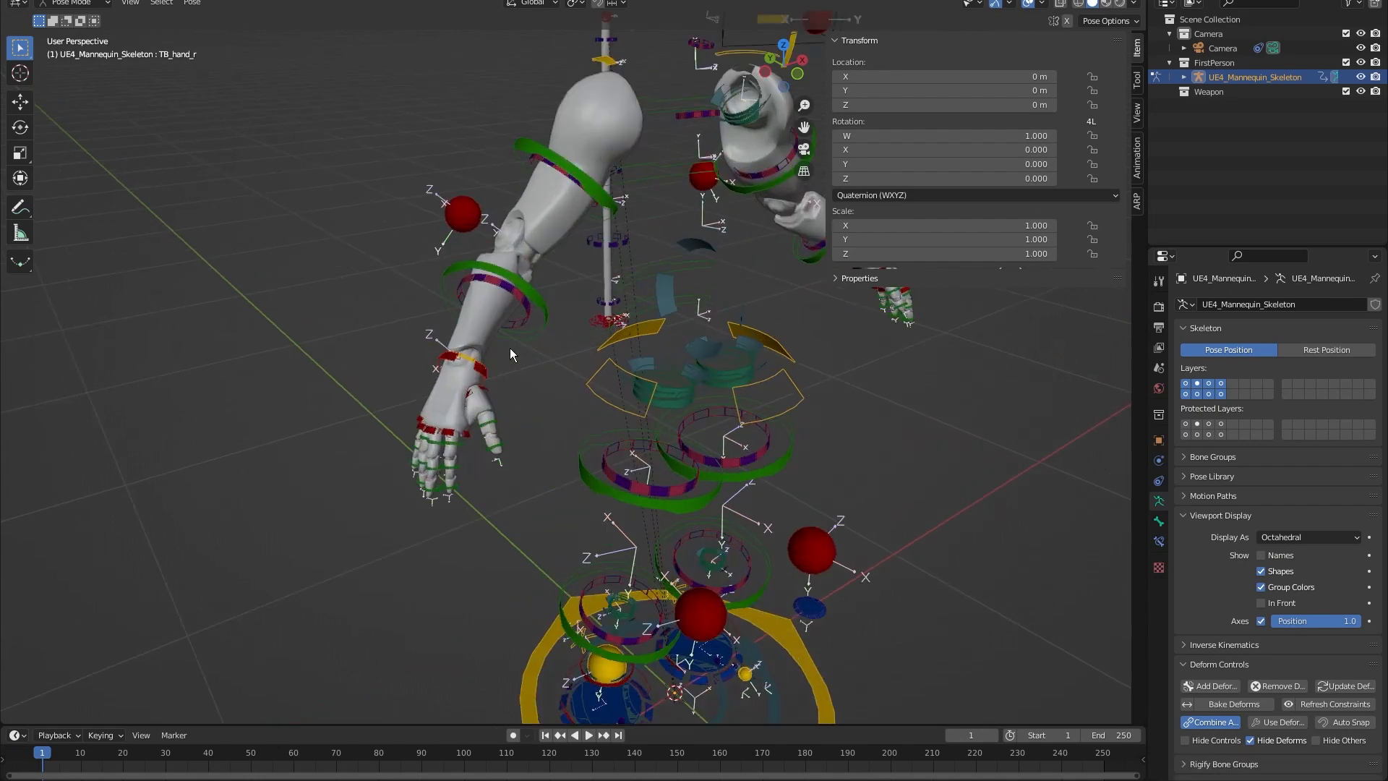
pyautogui.moveTo(510, 349); pyautogui.dragTo(538, 358, button='middle')
# Try moving the wrist control of the mannequin's arm in Pose Mode to test how the arm follows.
pyautogui.hotkey('ctrl', 'Tab')
pyautogui.click(475, 380)
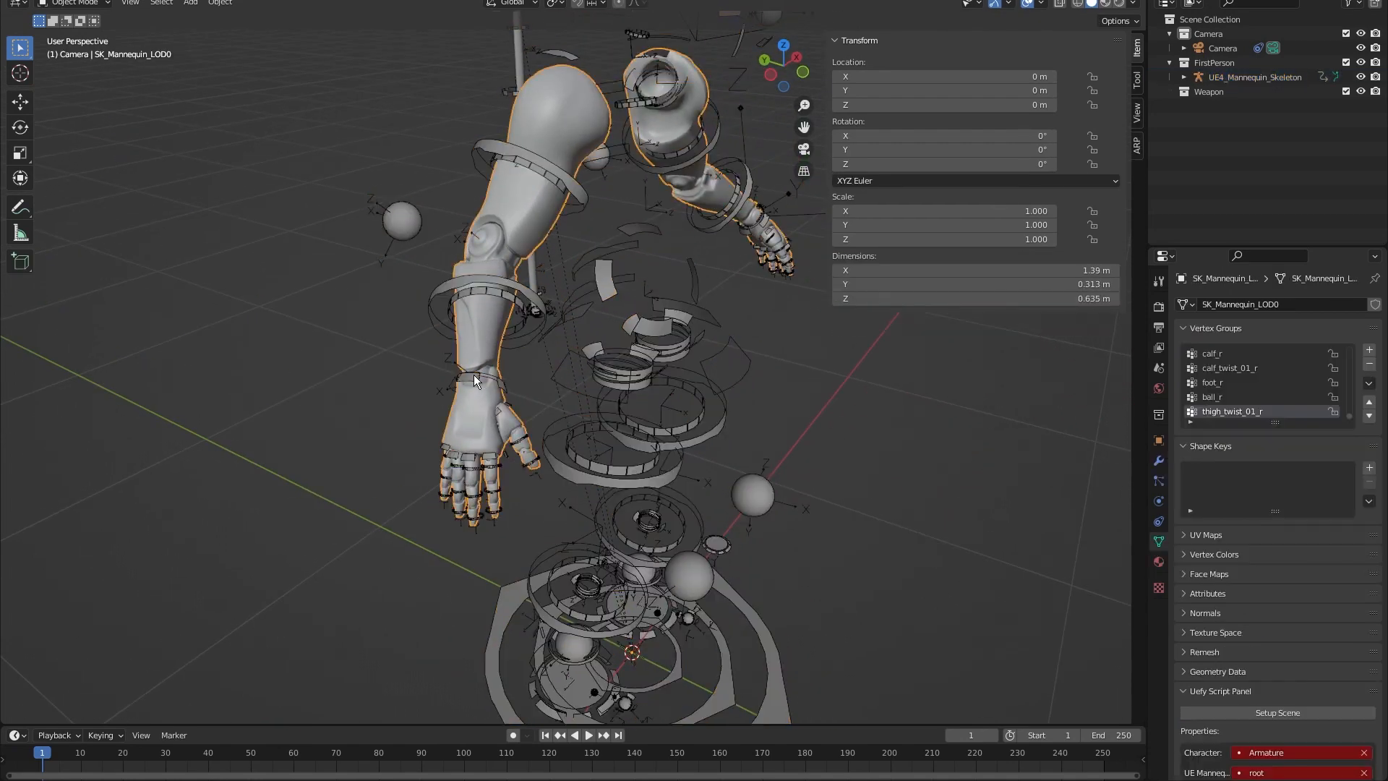
pyautogui.click(474, 374)
pyautogui.hotkey('ctrl', 'Tab')
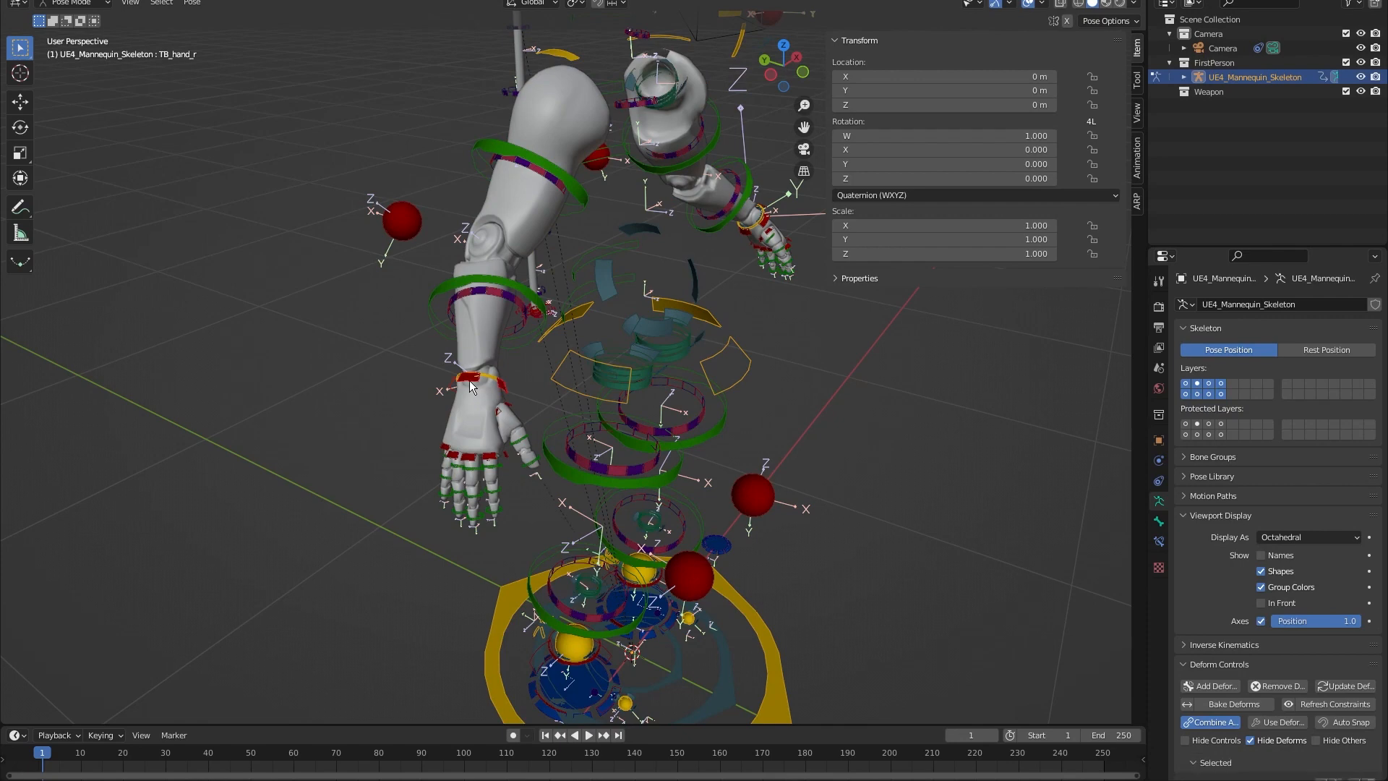
pyautogui.press('g')
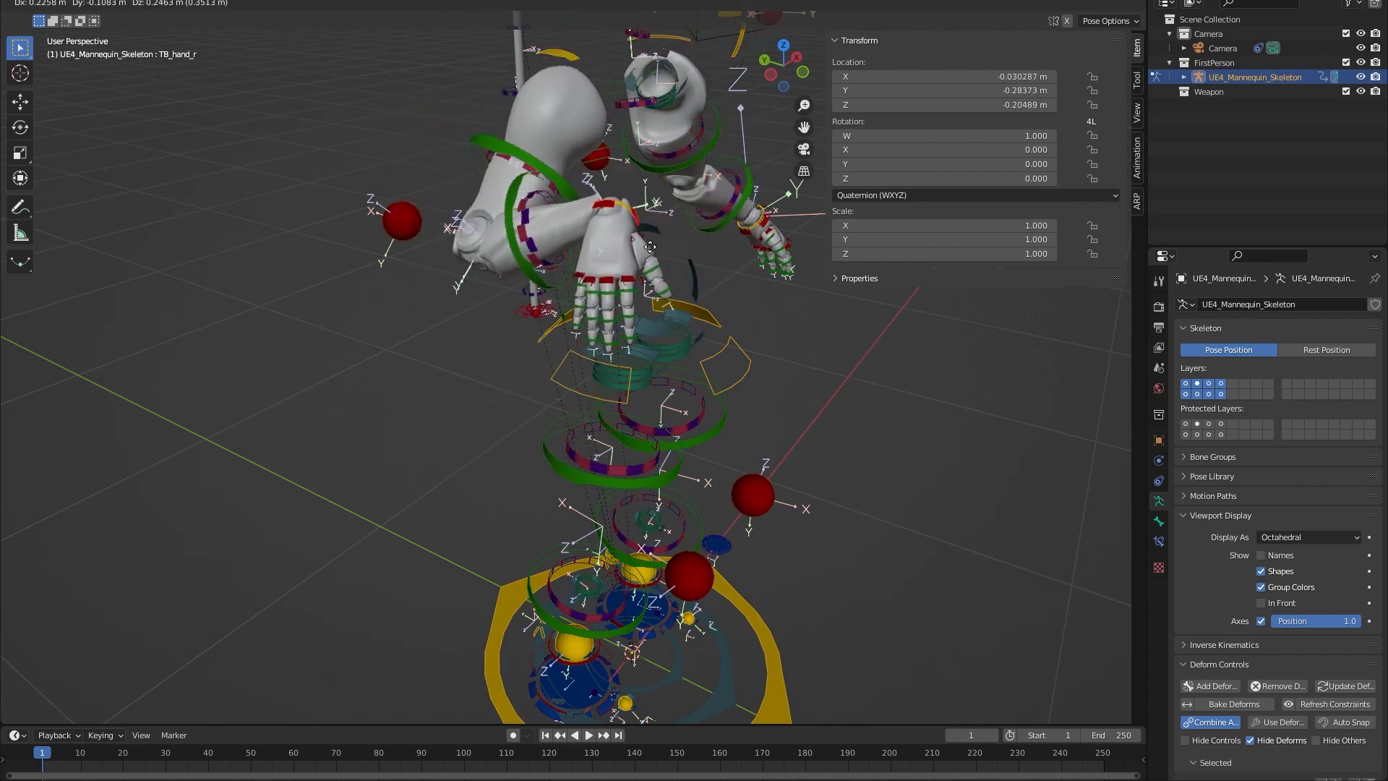
pyautogui.rightClick(544, 348)
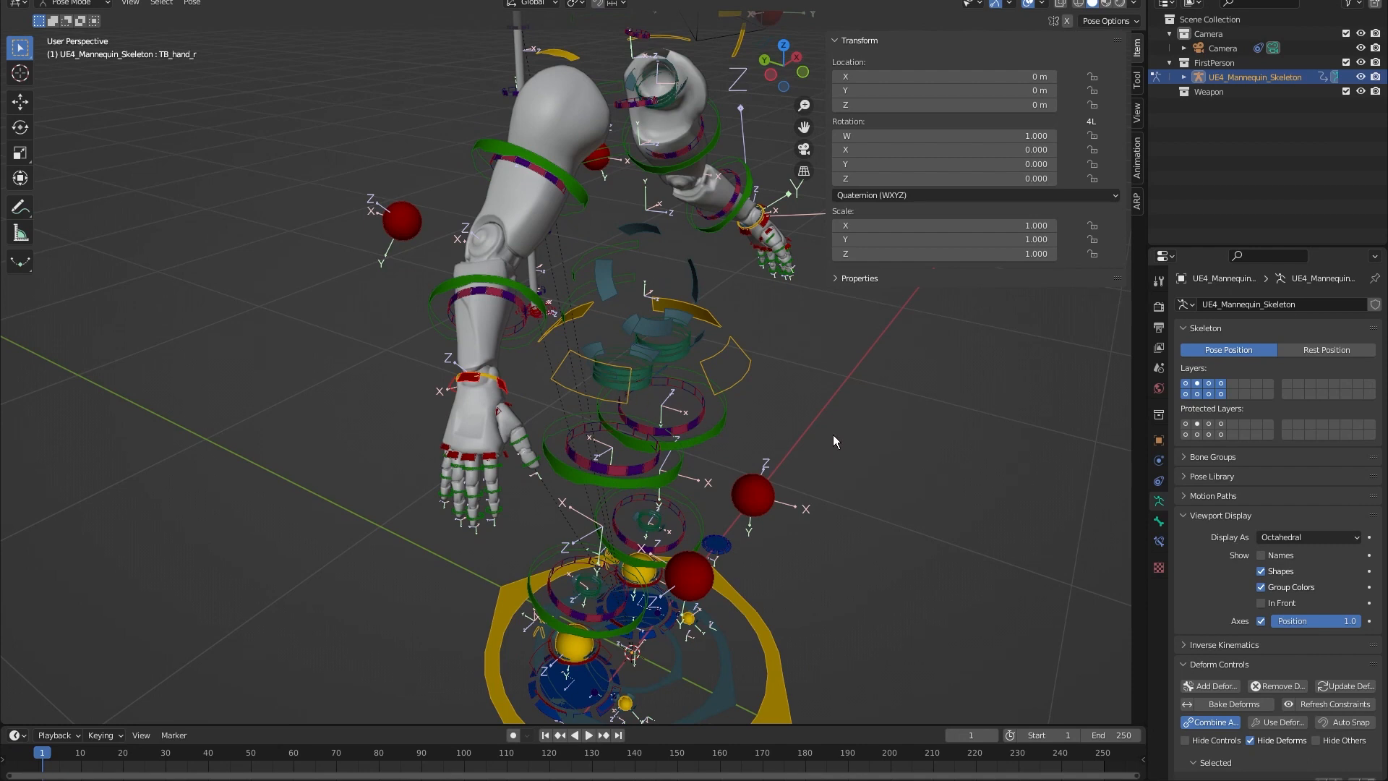
pyautogui.click(842, 388)
pyautogui.hotkey('alt', 'g')
# Search the add-ons in Blender's preferences for "mr".
pyautogui.click(55, 0)
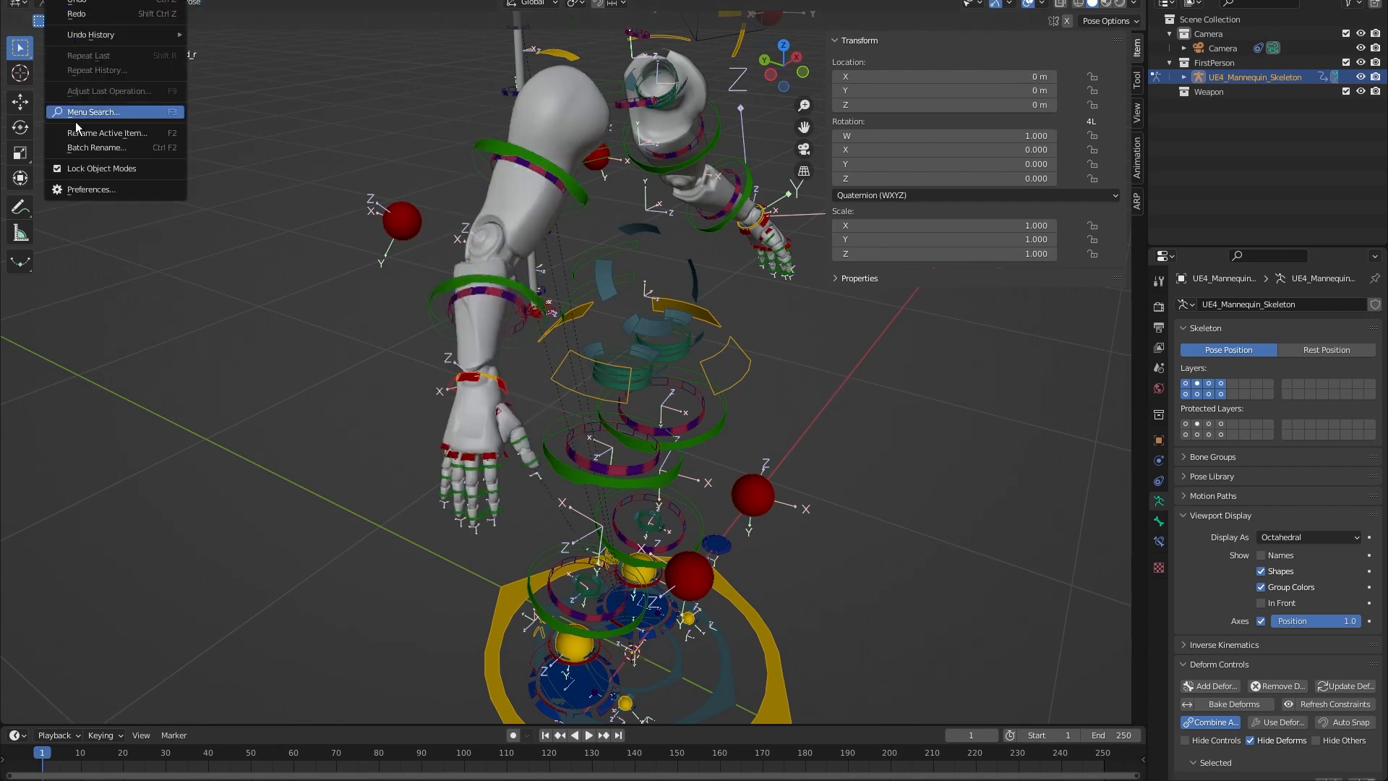
pyautogui.click(84, 188)
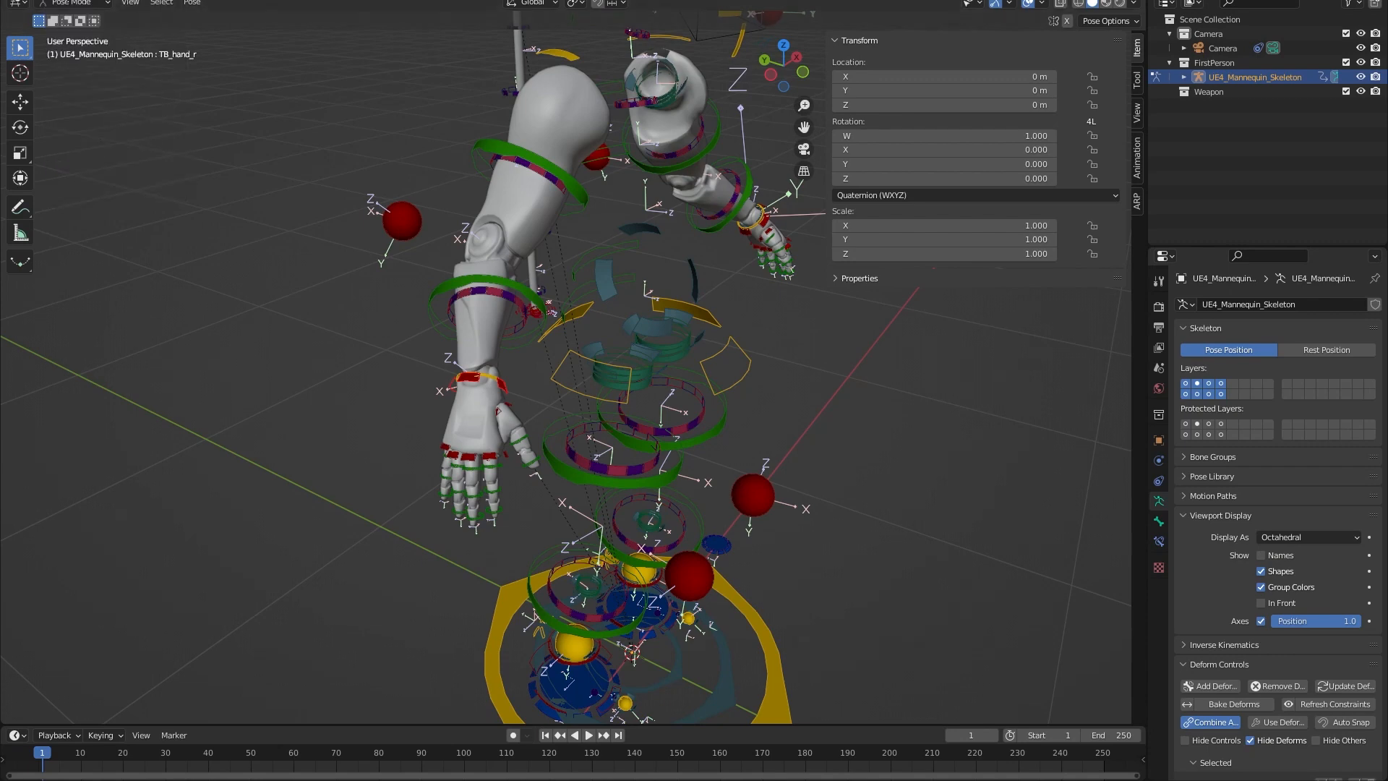
pyautogui.click(55, 0)
pyautogui.click(103, 190)
pyautogui.click(55, 0)
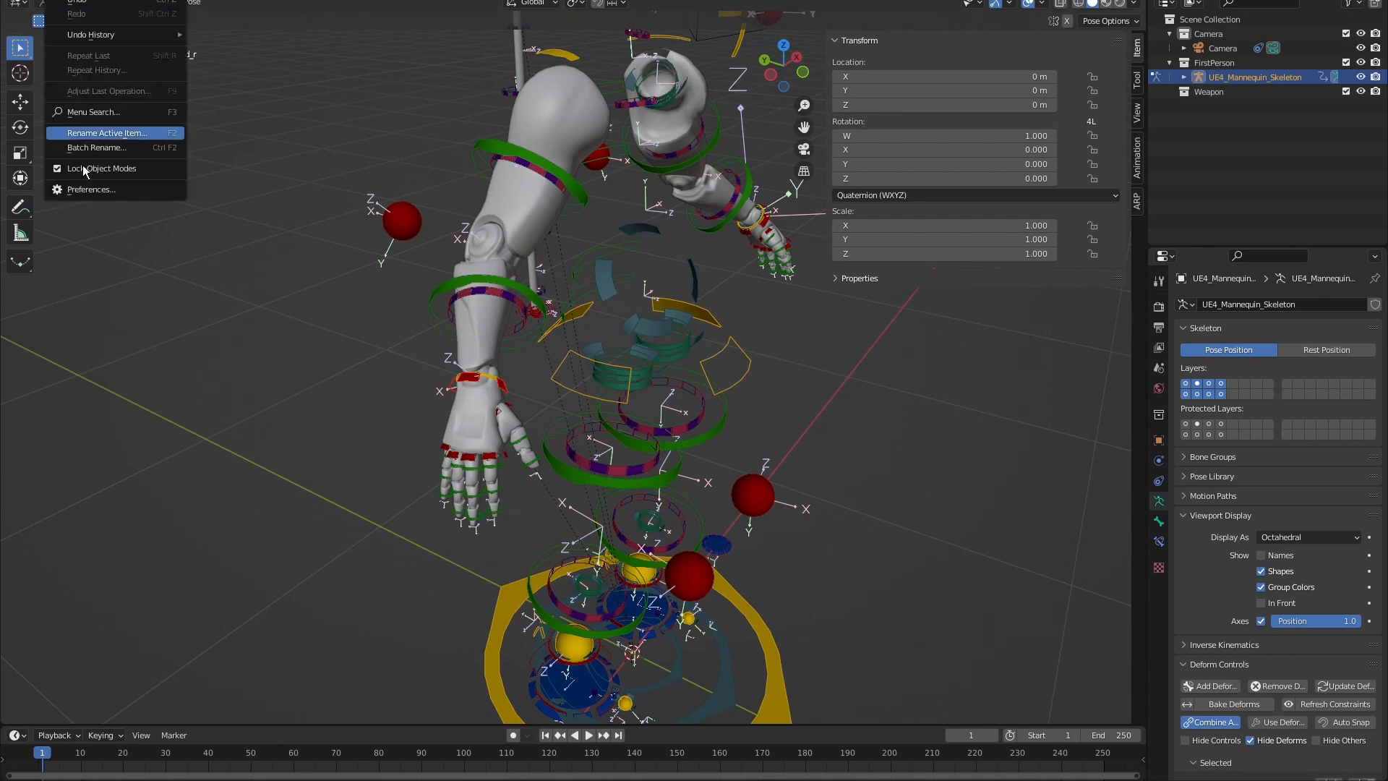
pyautogui.click(93, 191)
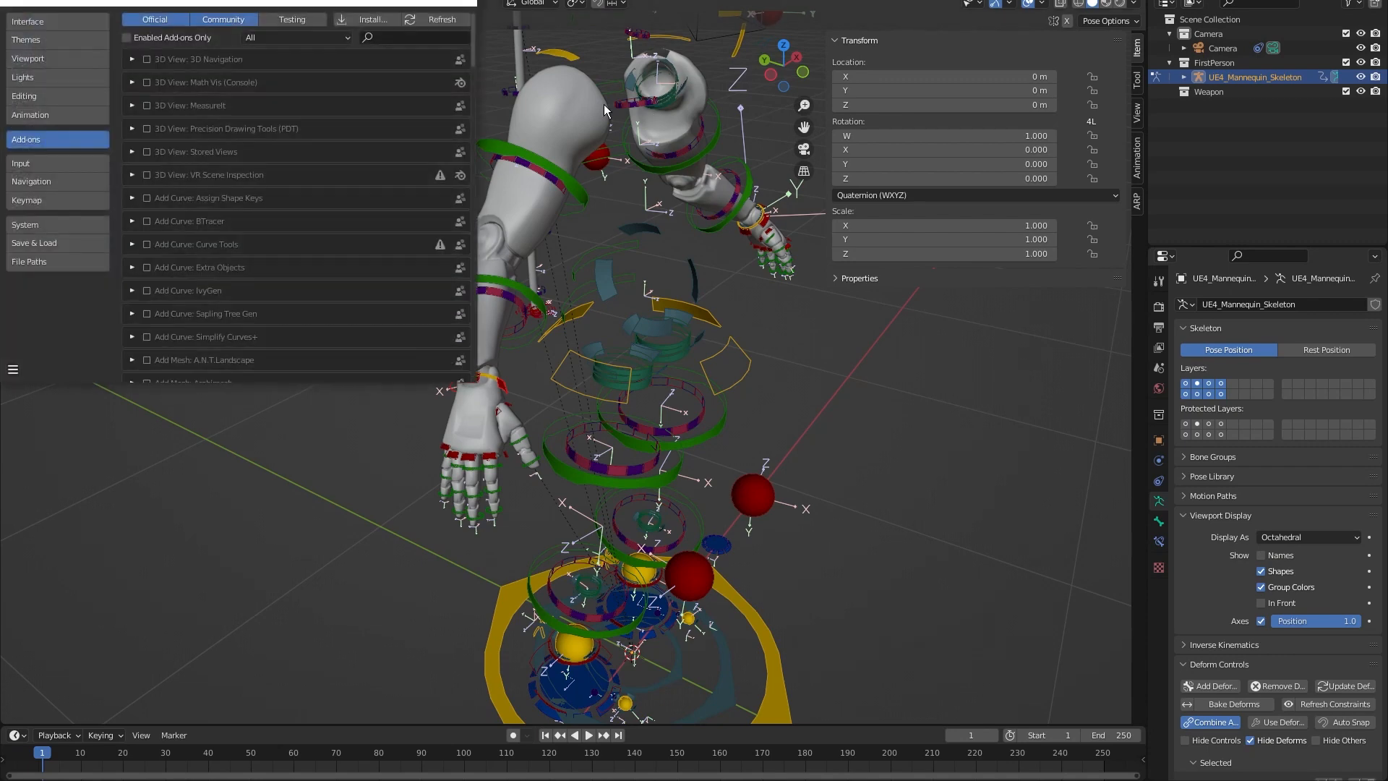
pyautogui.click(384, 38)
pyautogui.write('mr')
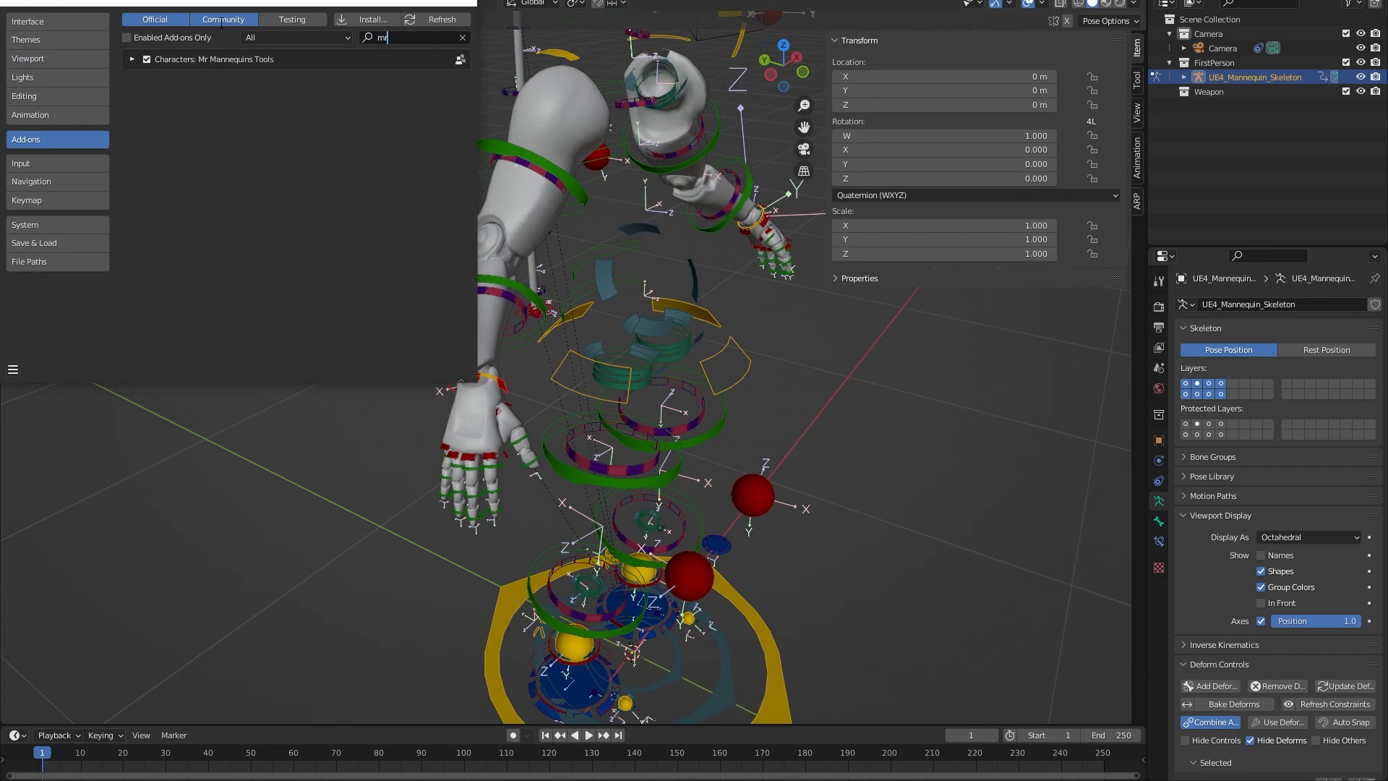
# Bring up the add-on installation file browser, cancel it and close the preferences.
pyautogui.moveTo(193, 3); pyautogui.dragTo(362, 98)
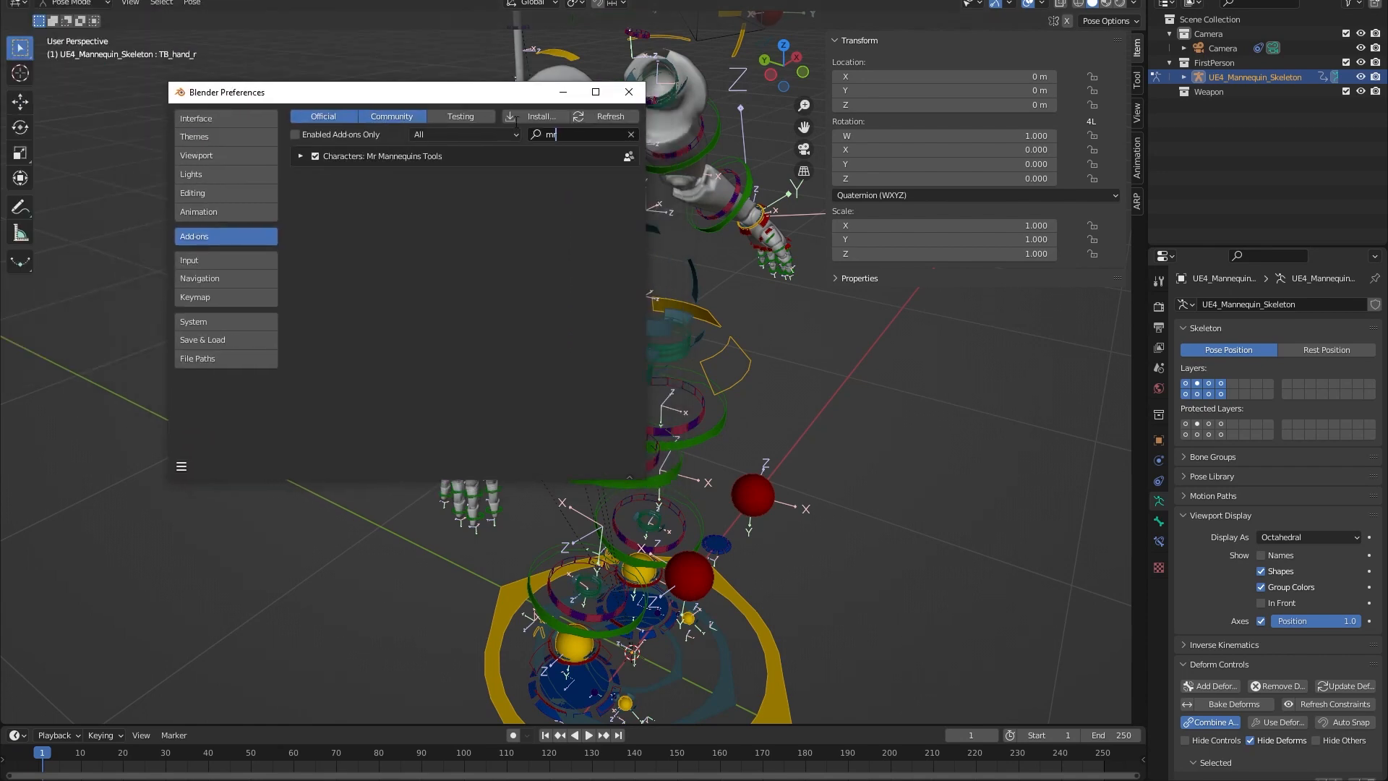
pyautogui.click(538, 118)
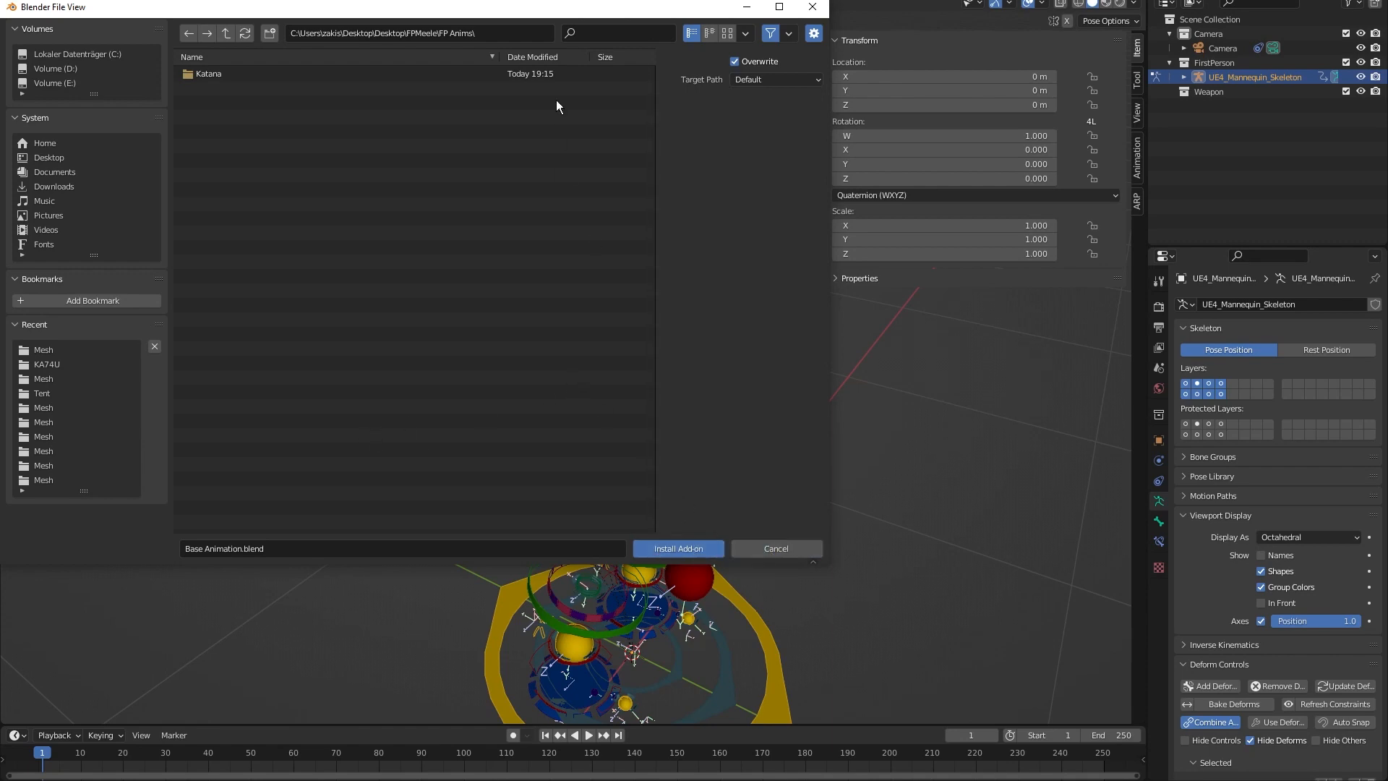
pyautogui.click(796, 550)
pyautogui.click(628, 92)
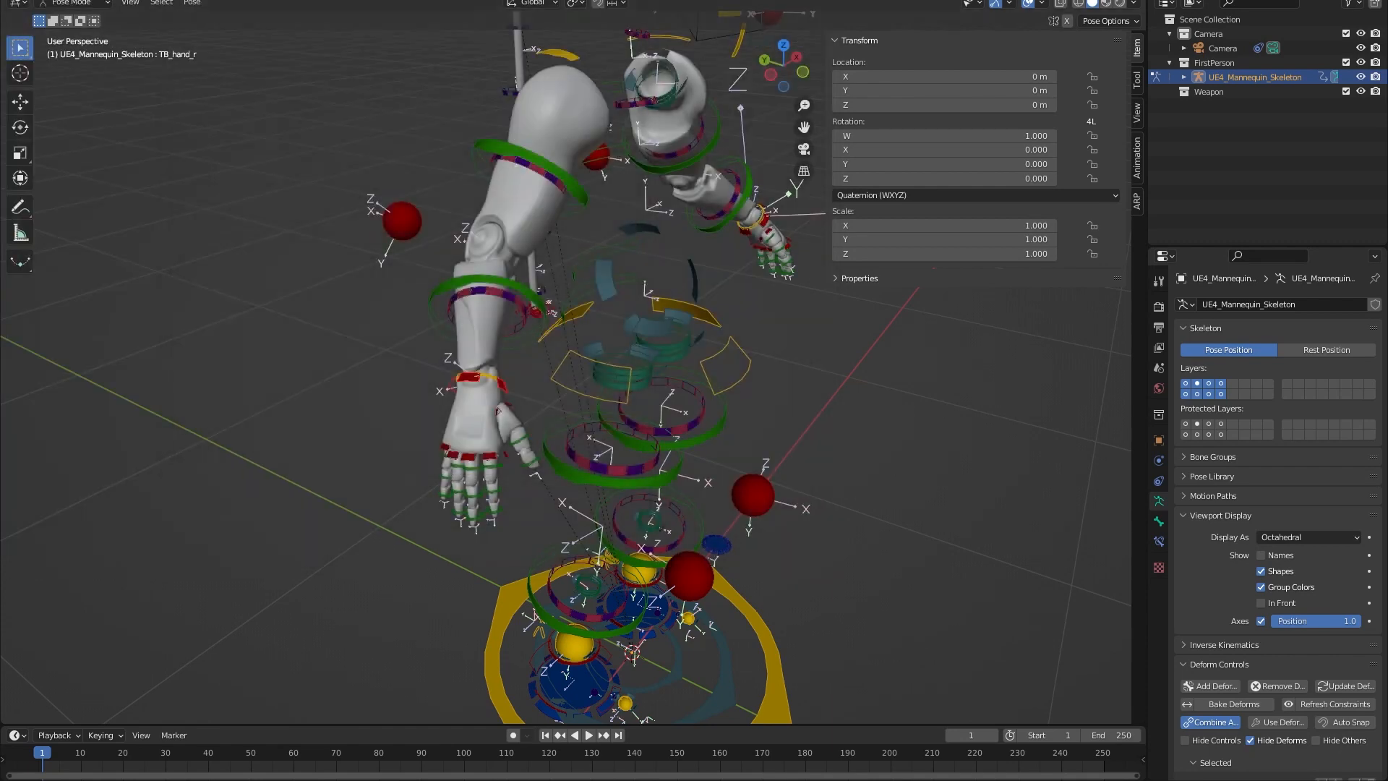
# Save Base Animation.blend while closing Blender, and copy the file into the Katana folder in File Explorer.
pyautogui.click(627, 409)
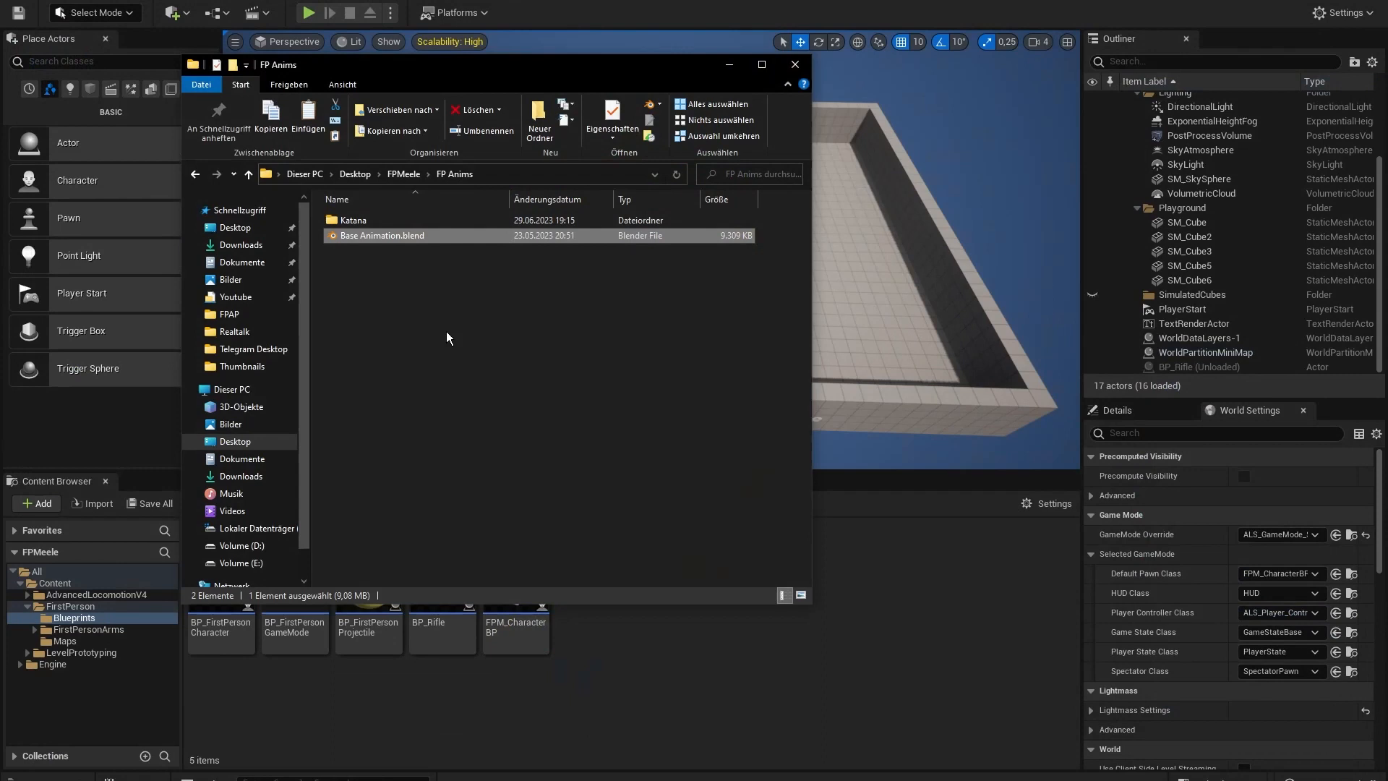
pyautogui.rightClick(366, 234)
pyautogui.click(407, 499)
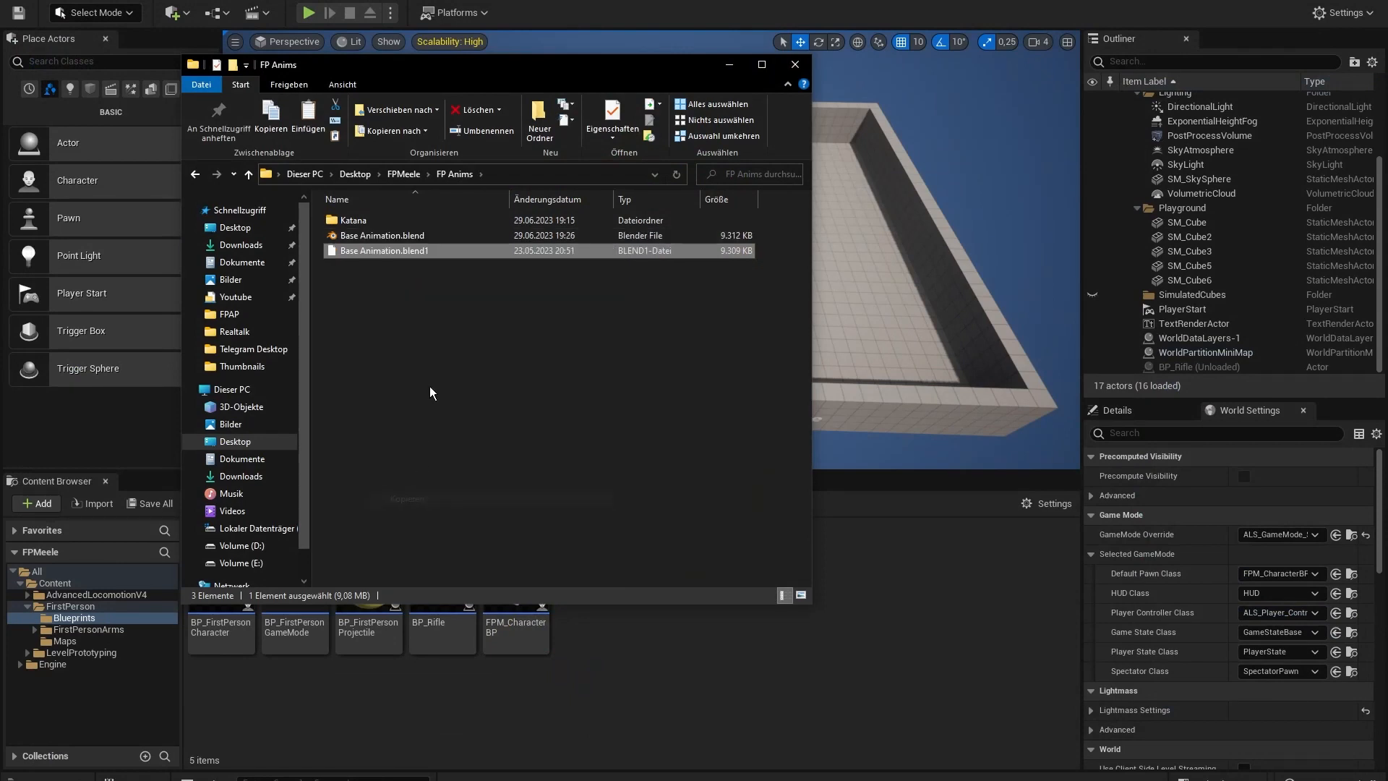
pyautogui.rightClick(412, 236)
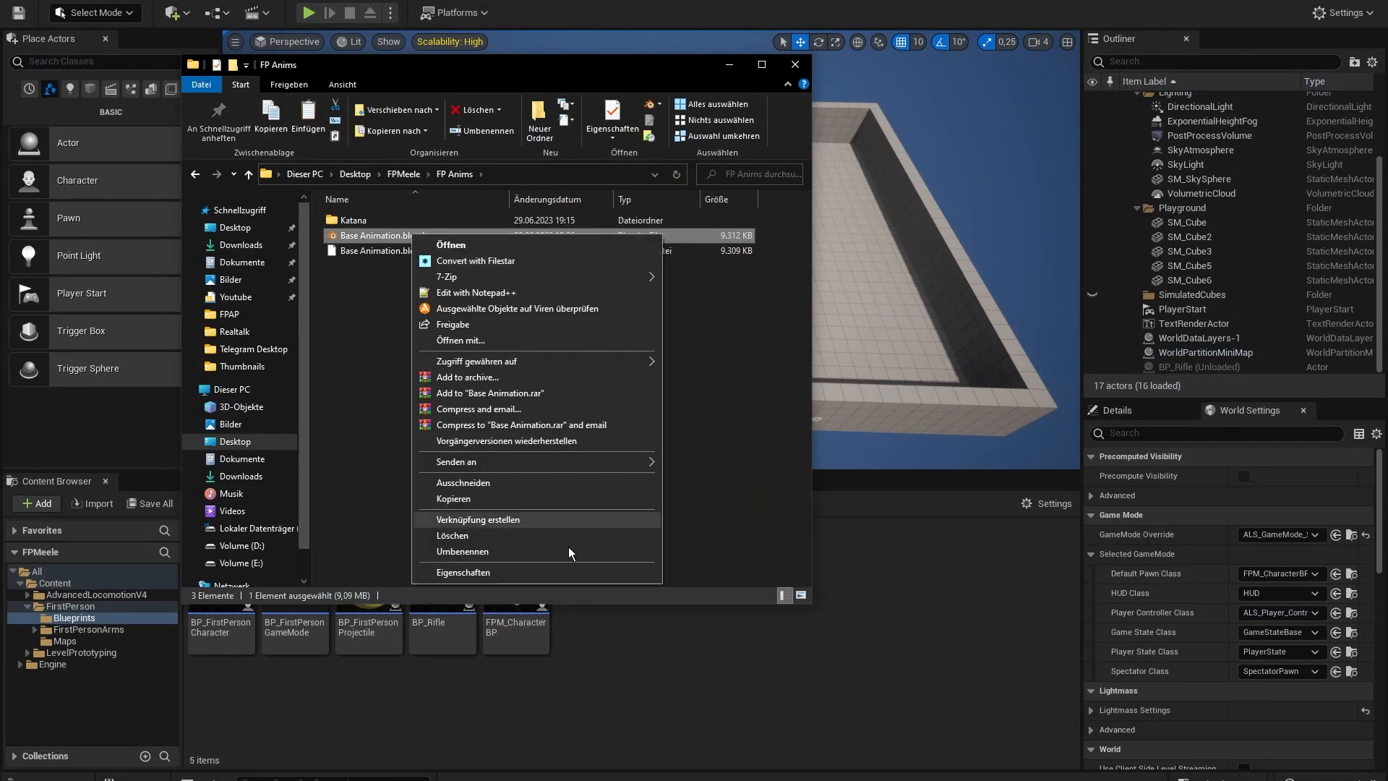
pyautogui.click(470, 501)
pyautogui.doubleClick(372, 224)
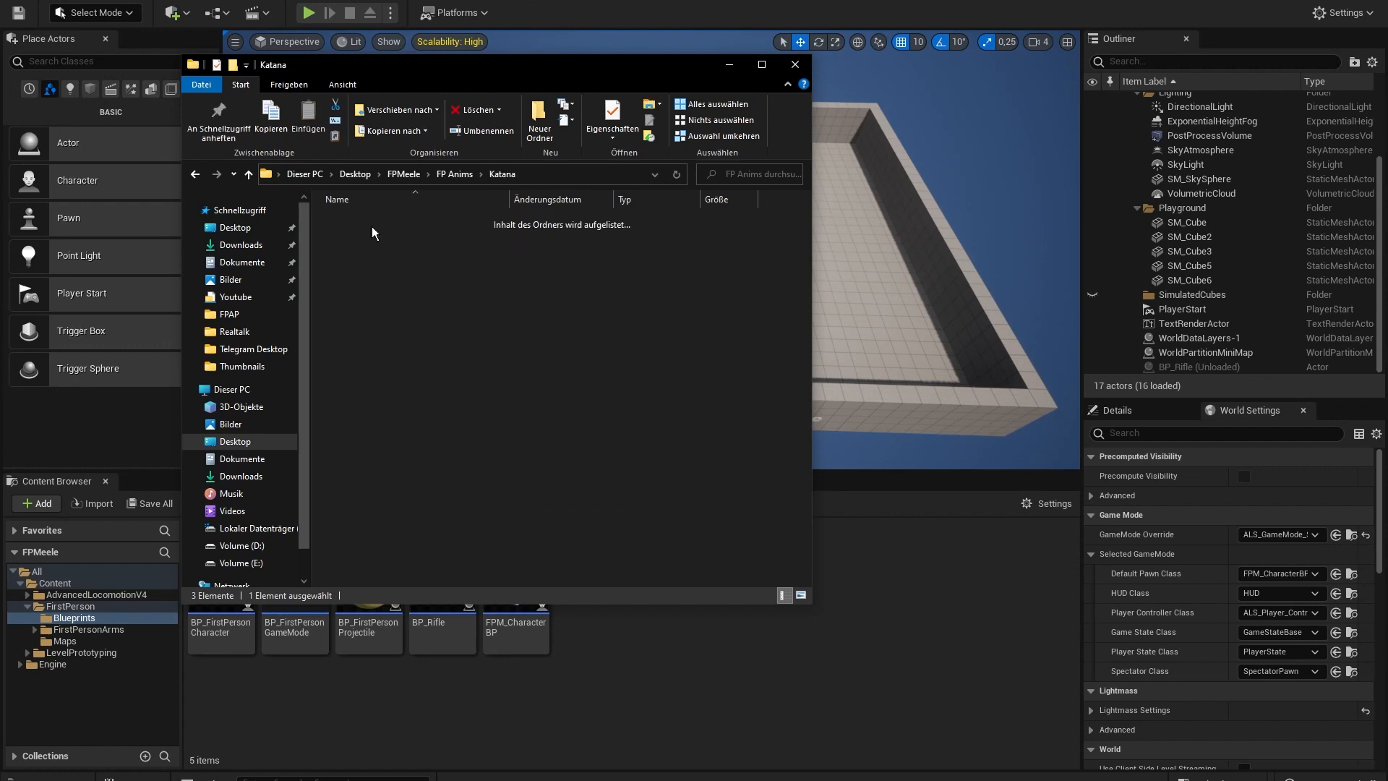
pyautogui.hotkey('ctrl', 'v')
# Rename the copied file in the Katana folder as FP Katana Animations.blend and open it in Blender.
pyautogui.rightClick(360, 233)
pyautogui.click(405, 549)
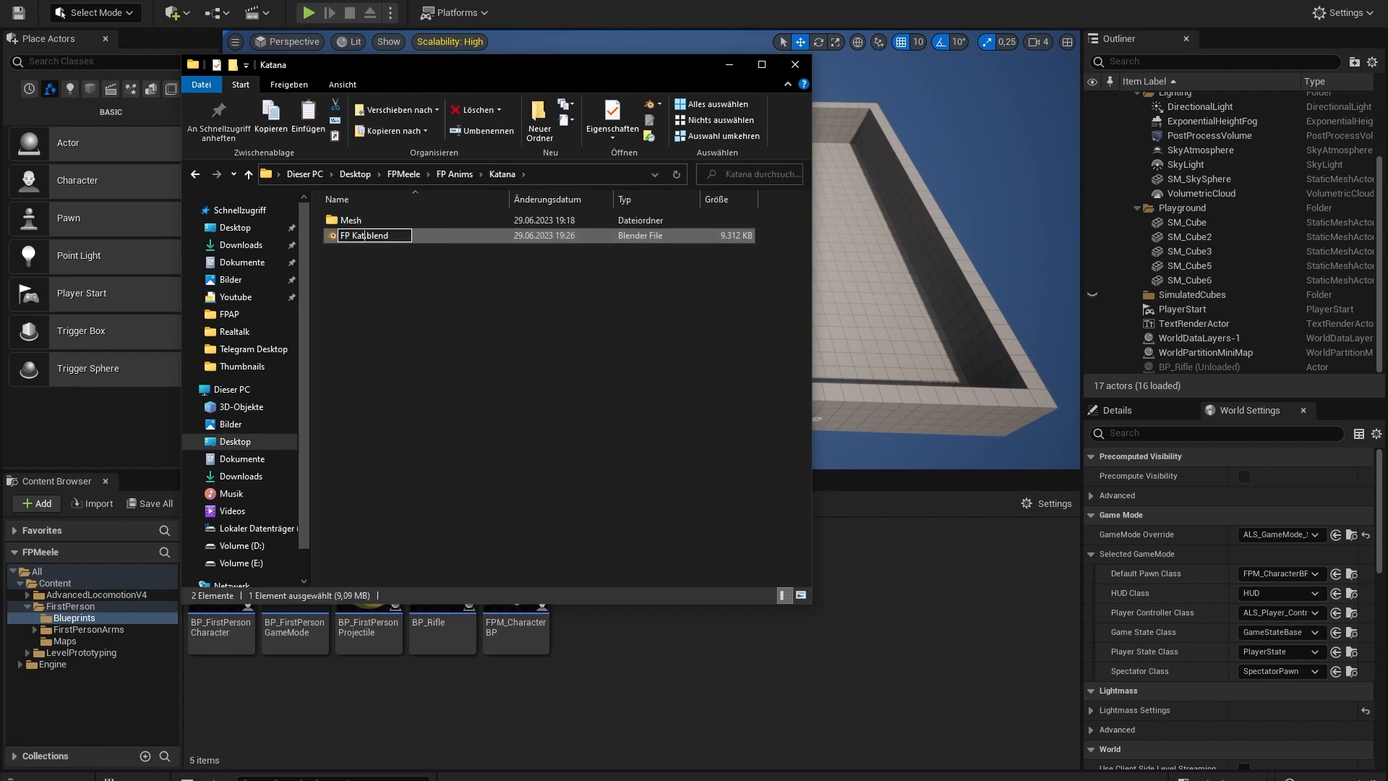
pyautogui.write('FP Katana Animations')
pyautogui.press('Return')
pyautogui.doubleClick(419, 235)
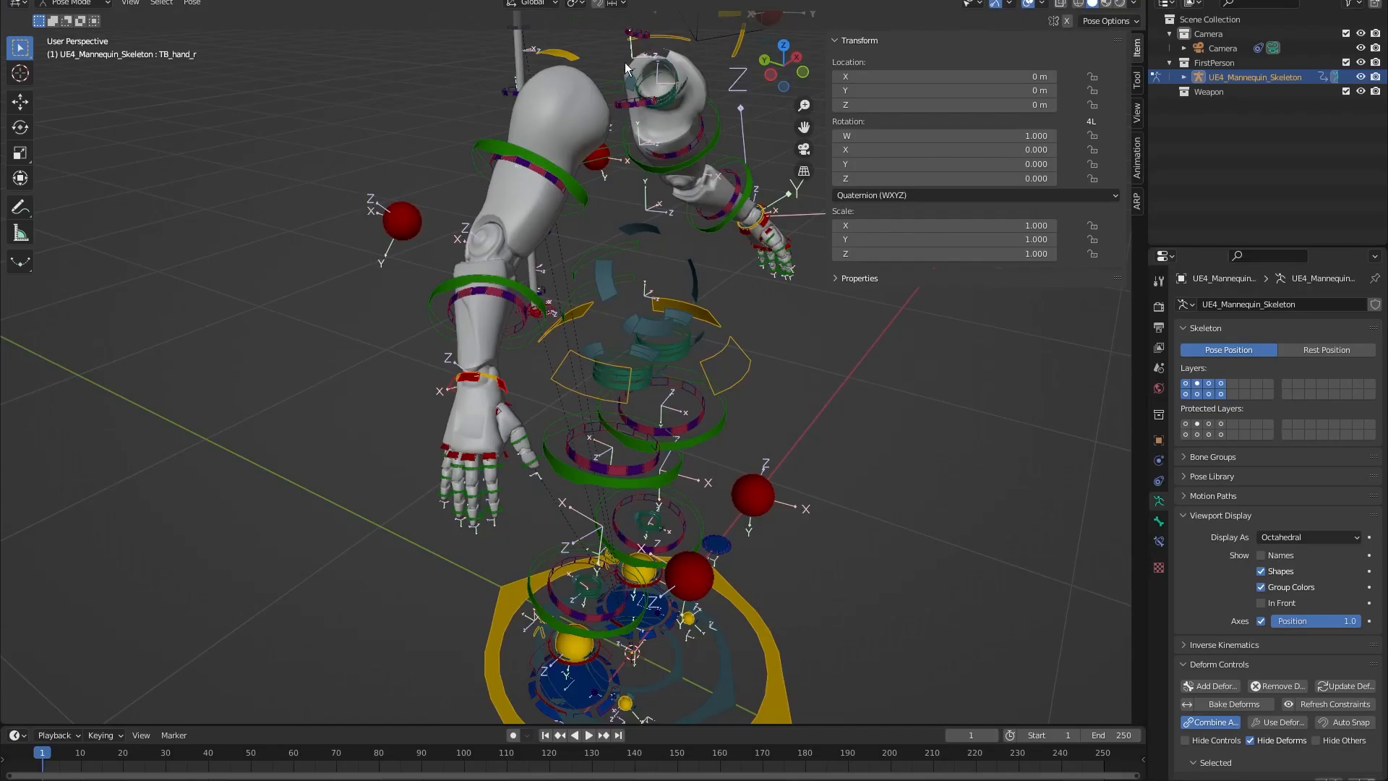
# Import SK_Katana.fbx from the Katana folder's Mesh subfolder into the Weapon collection.
pyautogui.scroll(-4, 625, 63)
pyautogui.moveTo(941, 415); pyautogui.dragTo(788, 384, button='middle')
pyautogui.click(1222, 92)
pyautogui.click(34, 1)
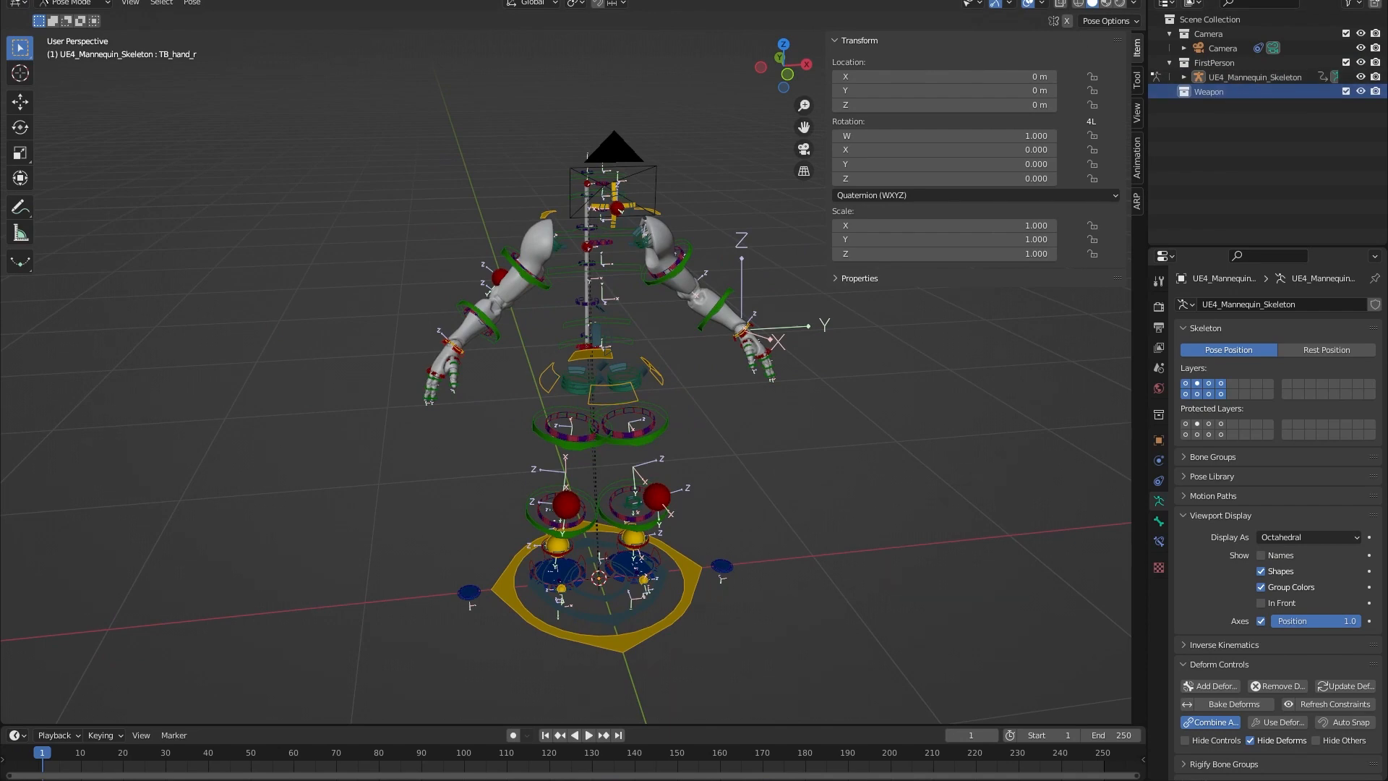
pyautogui.click(34, 1)
pyautogui.moveTo(72, 179)
pyautogui.click(215, 296)
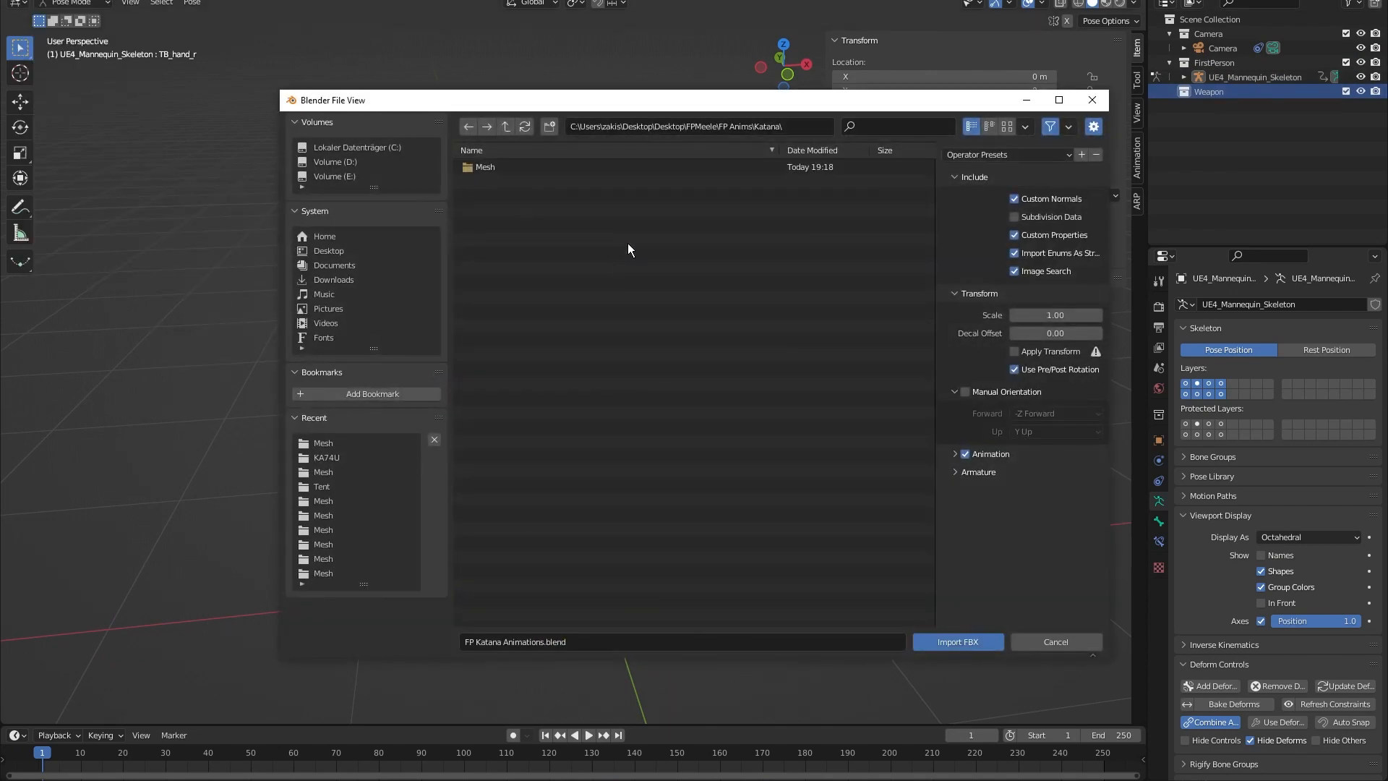
pyautogui.doubleClick(499, 167)
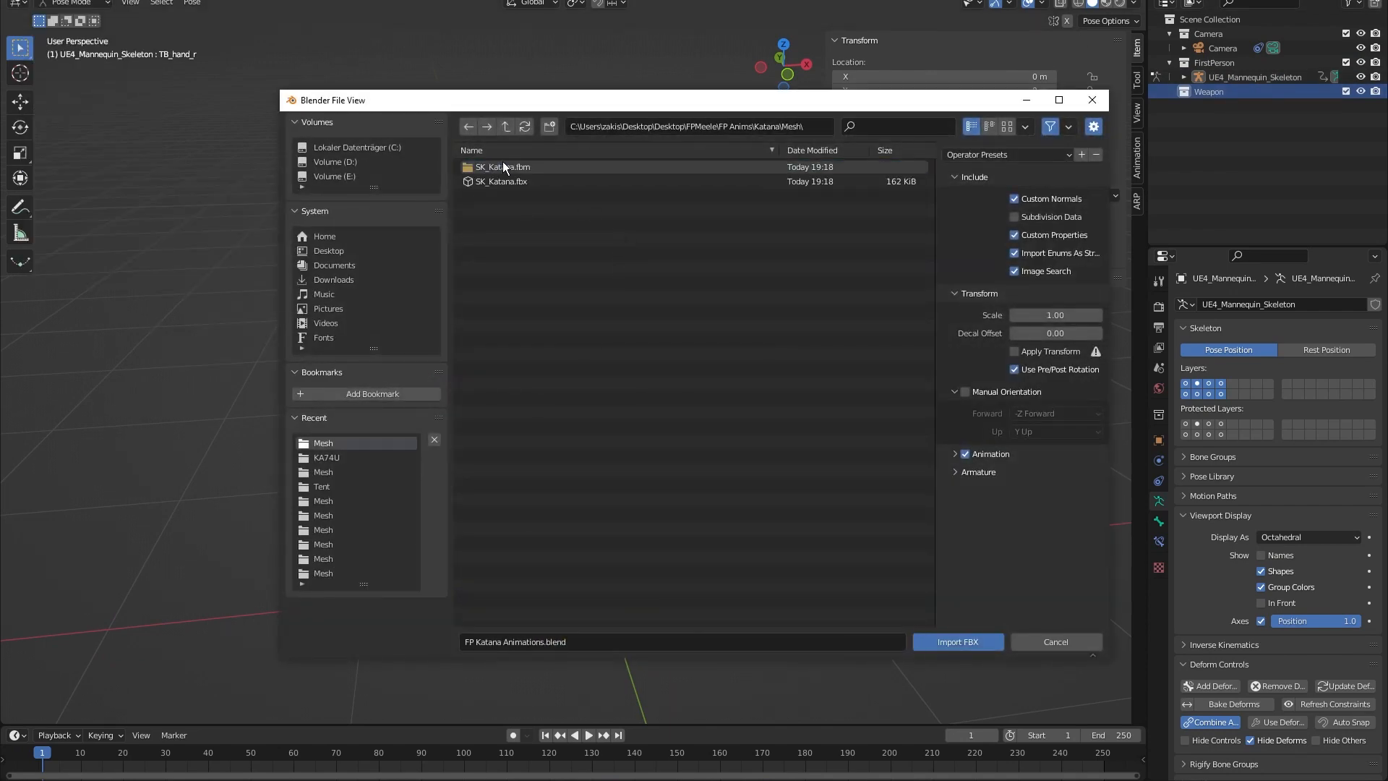
pyautogui.doubleClick(537, 182)
pyautogui.scroll(-5, 637, 325)
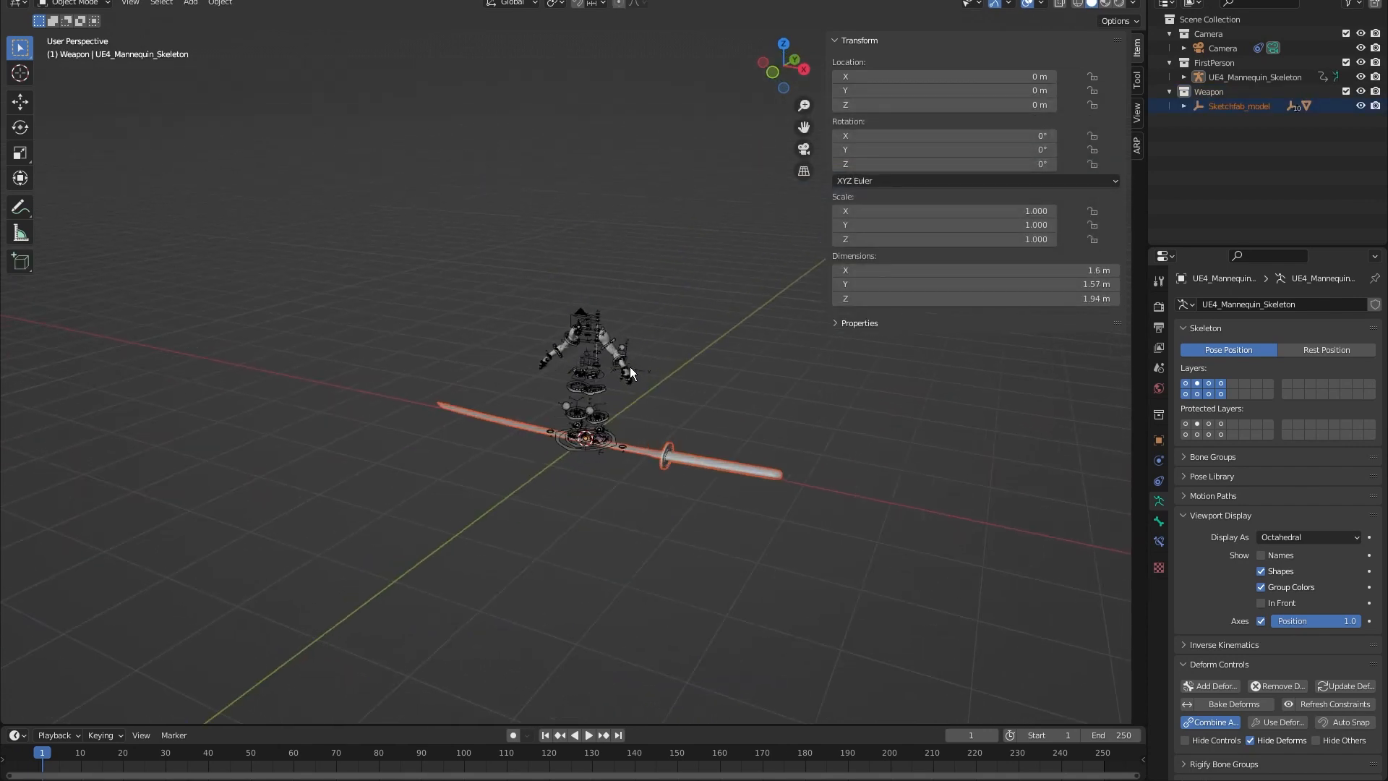
pyautogui.scroll(4, 631, 369)
pyautogui.keyDown('shift'); pyautogui.moveTo(768, 429); pyautogui.dragTo(709, 409, button='middle'); pyautogui.keyUp('shift')
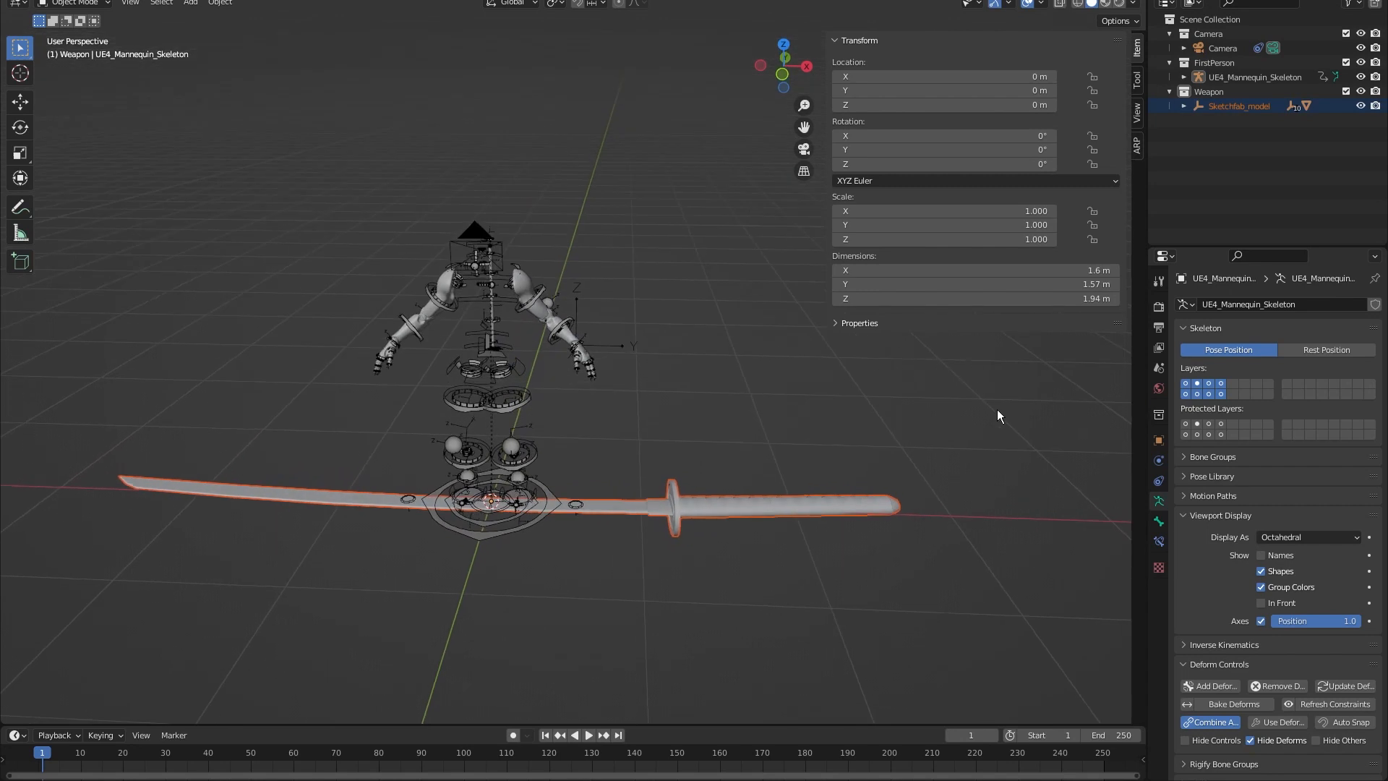
# Examine the imported katana mesh and the object hierarchy under Sketchfab_model in the Weapon collection.
pyautogui.click(856, 510)
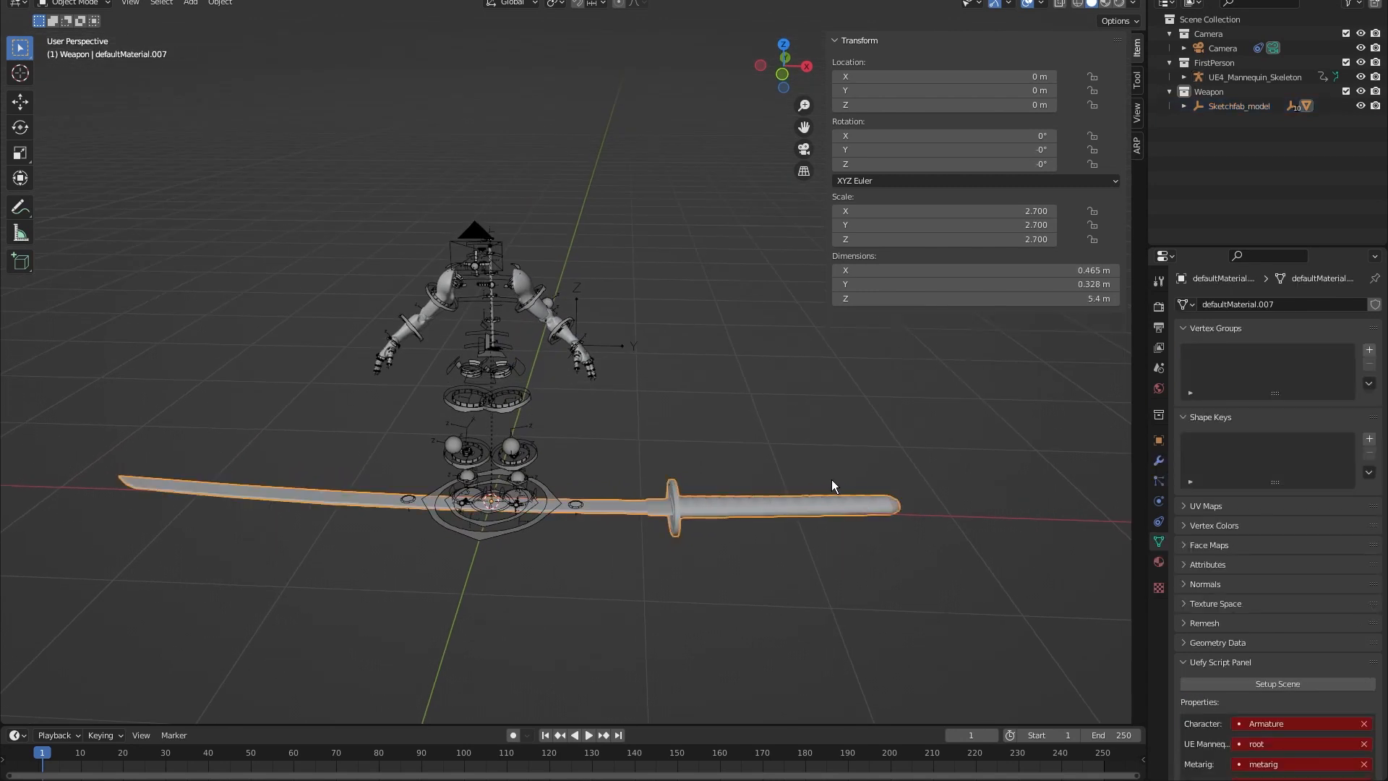
pyautogui.click(731, 478)
pyautogui.click(691, 494)
pyautogui.click(1224, 108)
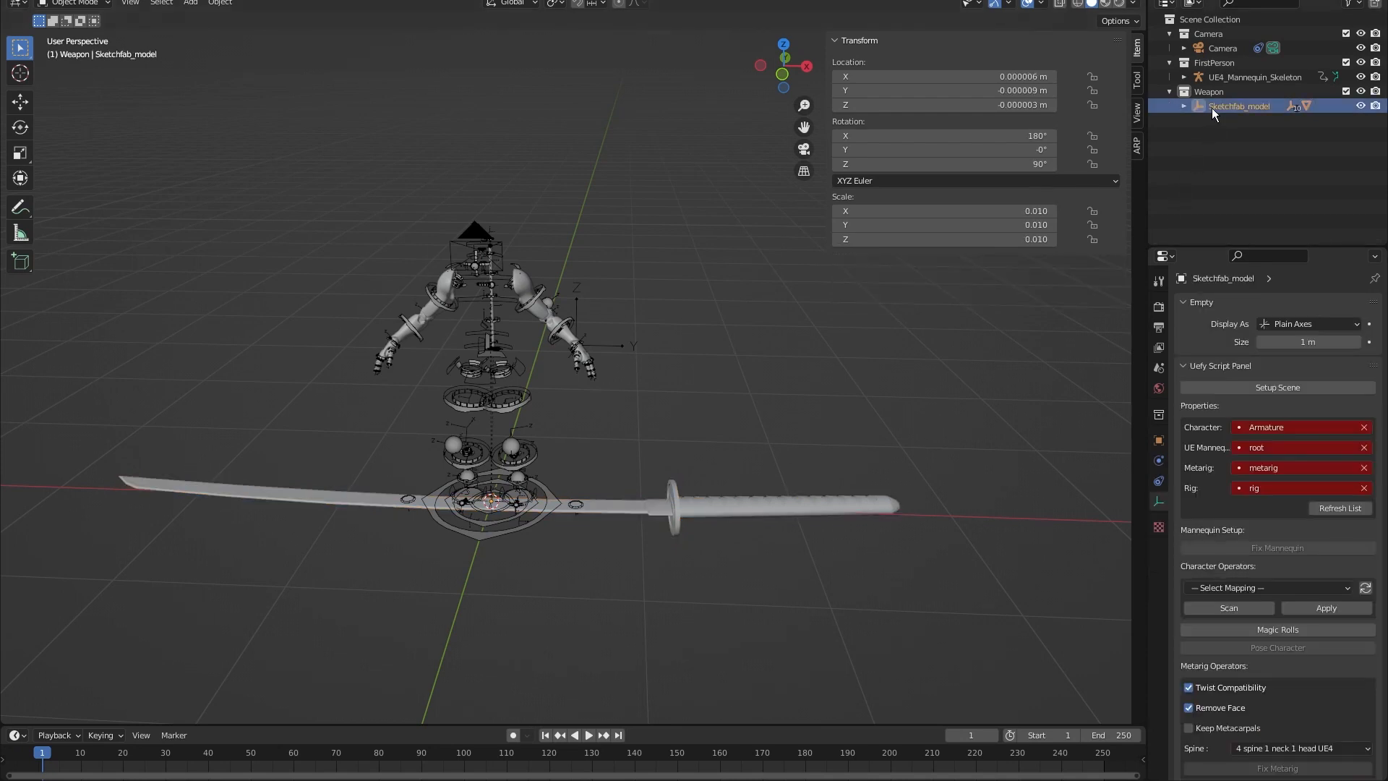
pyautogui.click(1185, 107)
pyautogui.click(1193, 121)
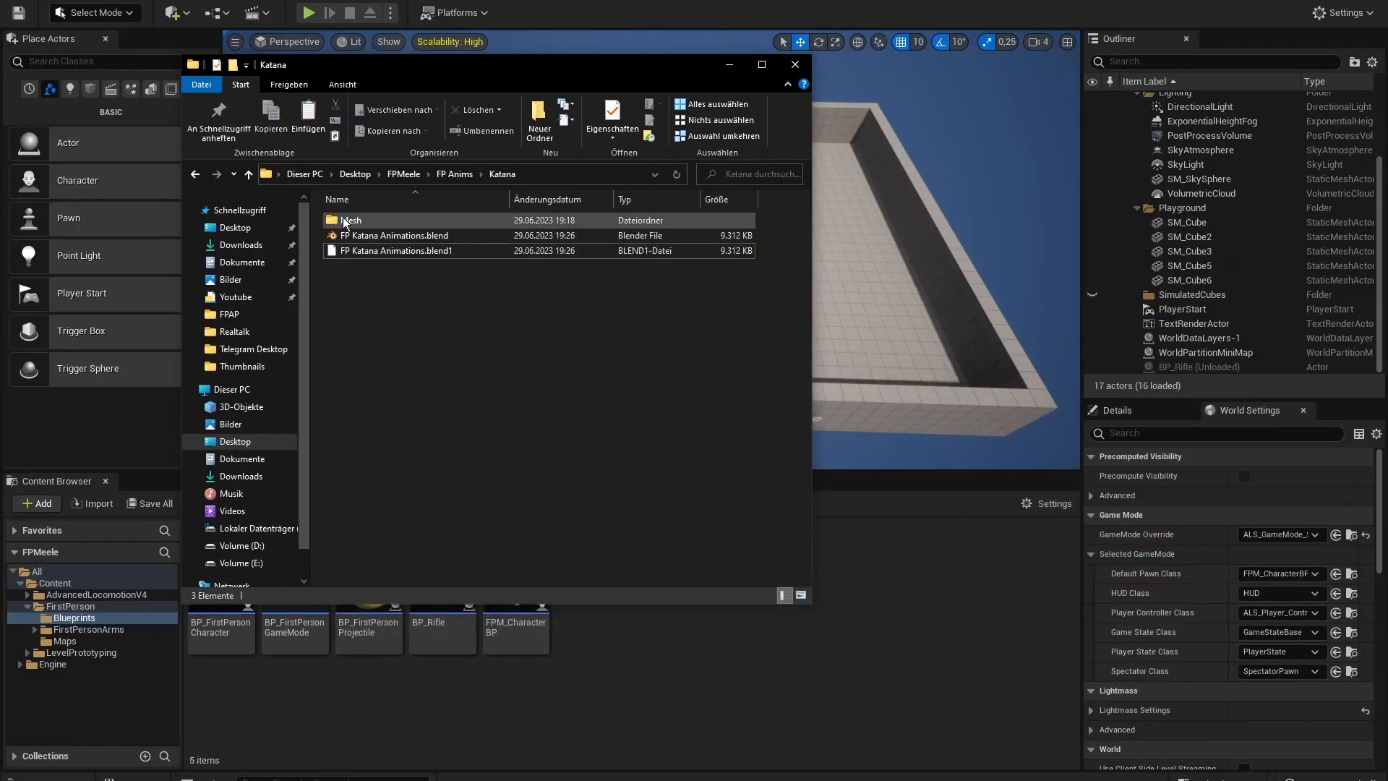
# Open the katana's source model in a separate Blender window and apply all transforms to its mesh.
pyautogui.doubleClick(384, 250)
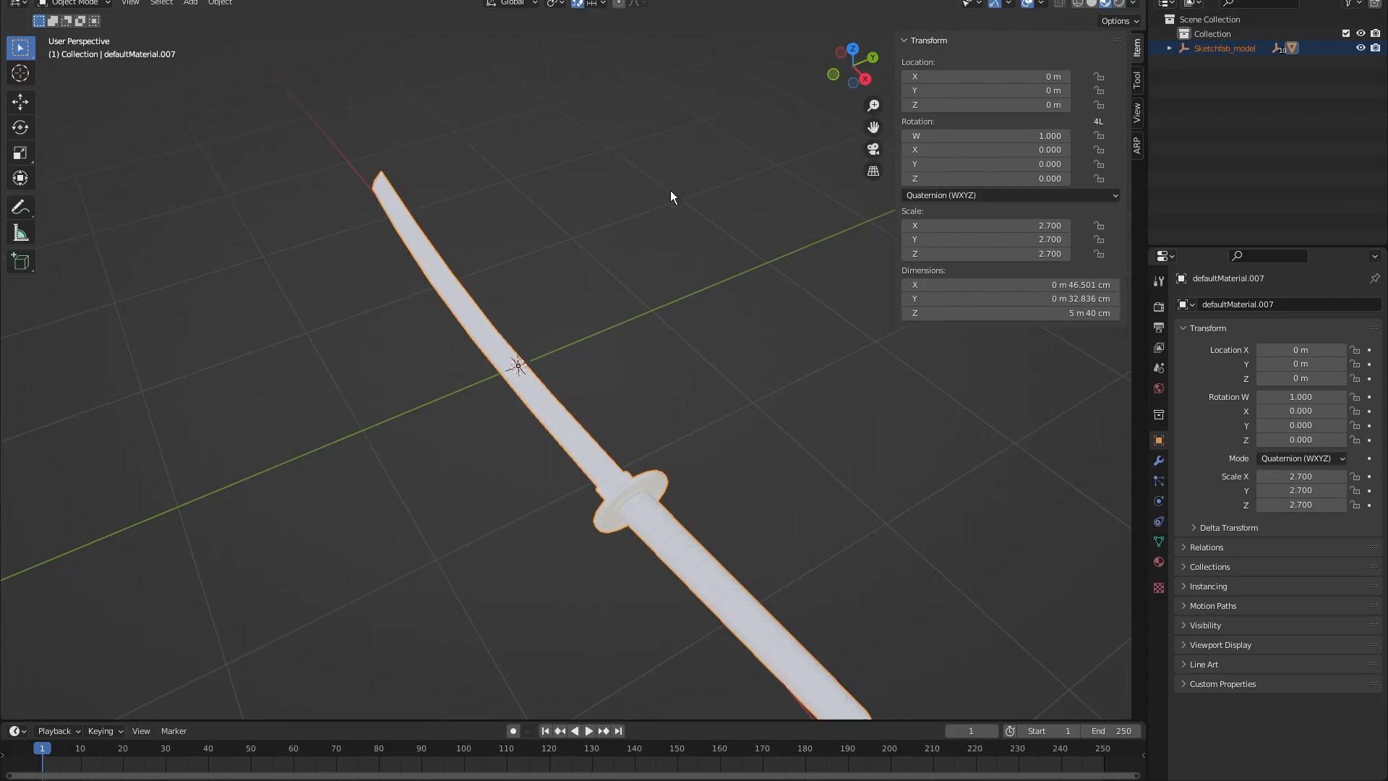
pyautogui.moveTo(670, 190); pyautogui.dragTo(682, 185, button='middle')
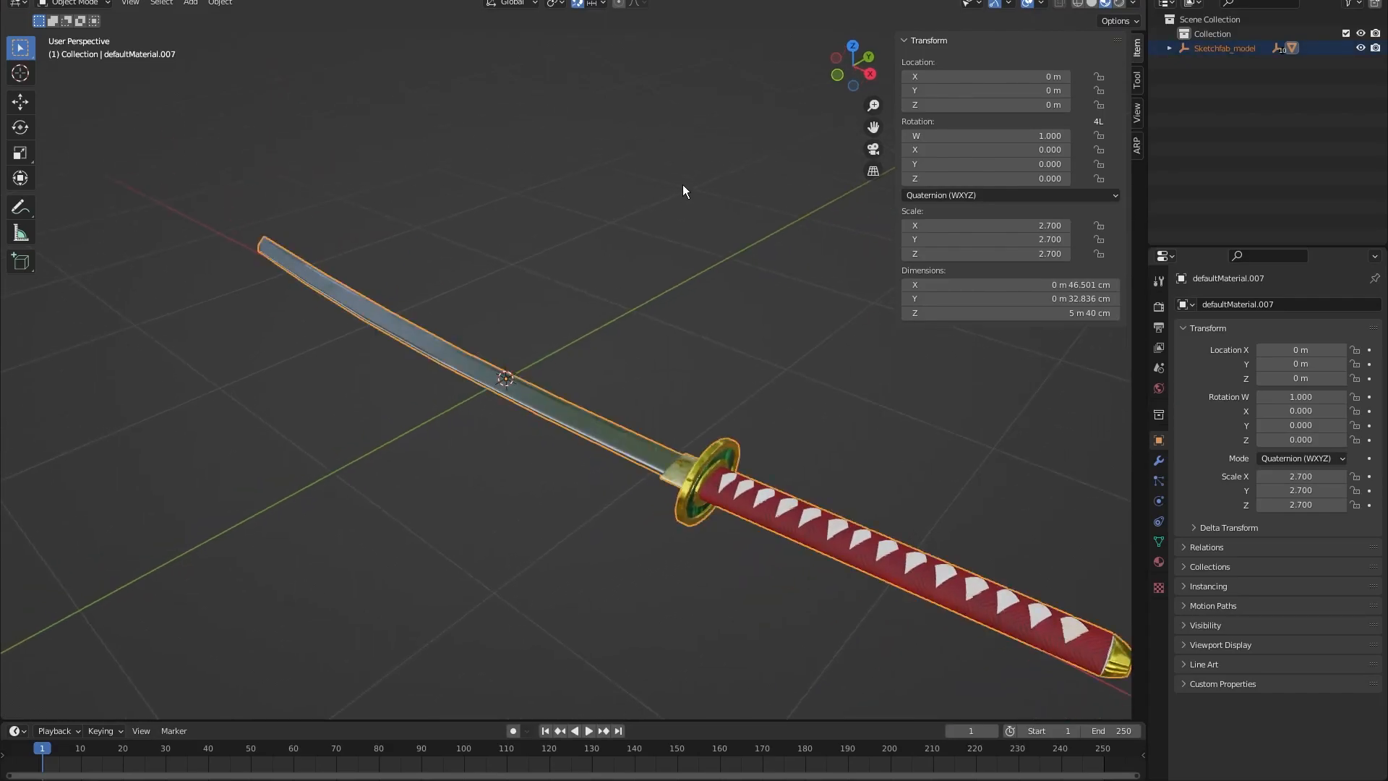
pyautogui.hotkey('ctrl', 'a')
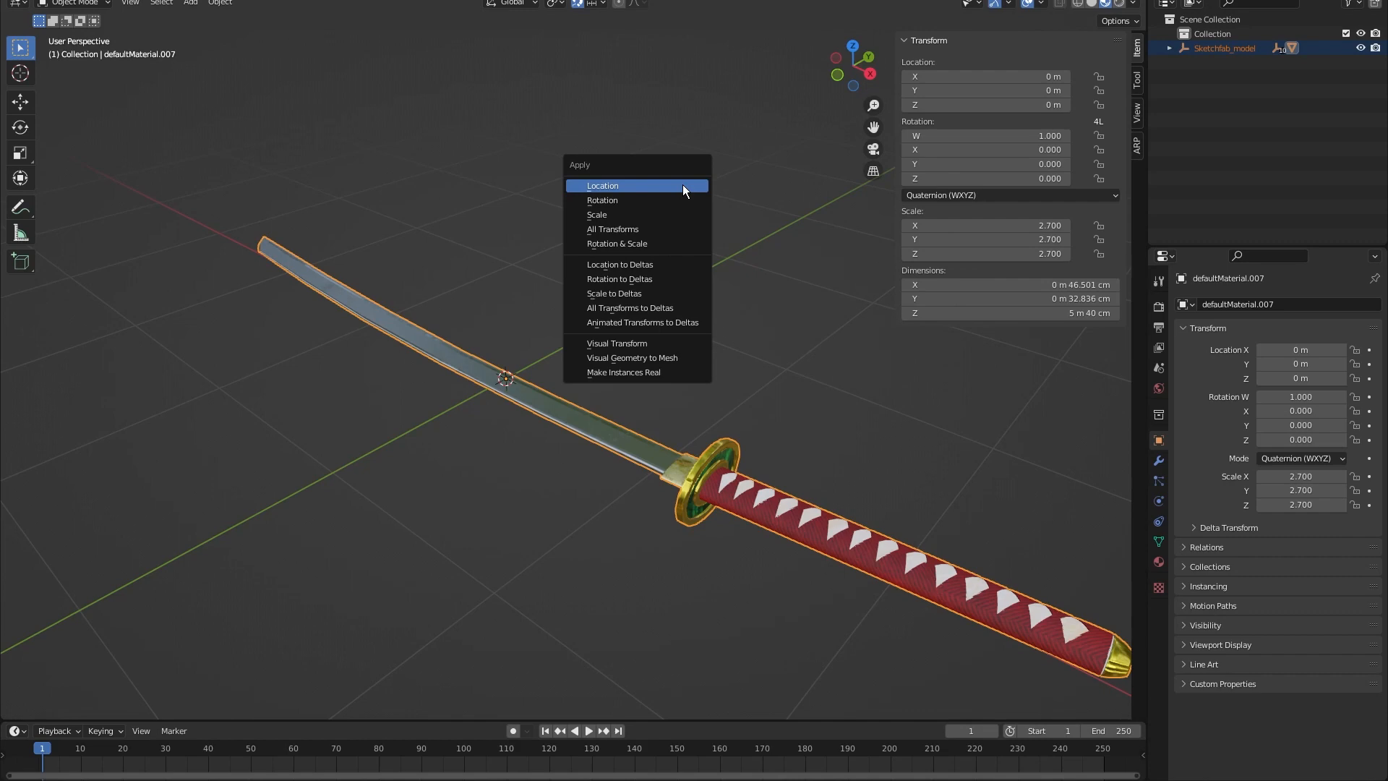
pyautogui.click(641, 229)
# Delete Sketchfab_model, Collada visual scene group and all Box003 and Cylinder003 empties, keeping only the katana mesh.
pyautogui.click(1220, 45)
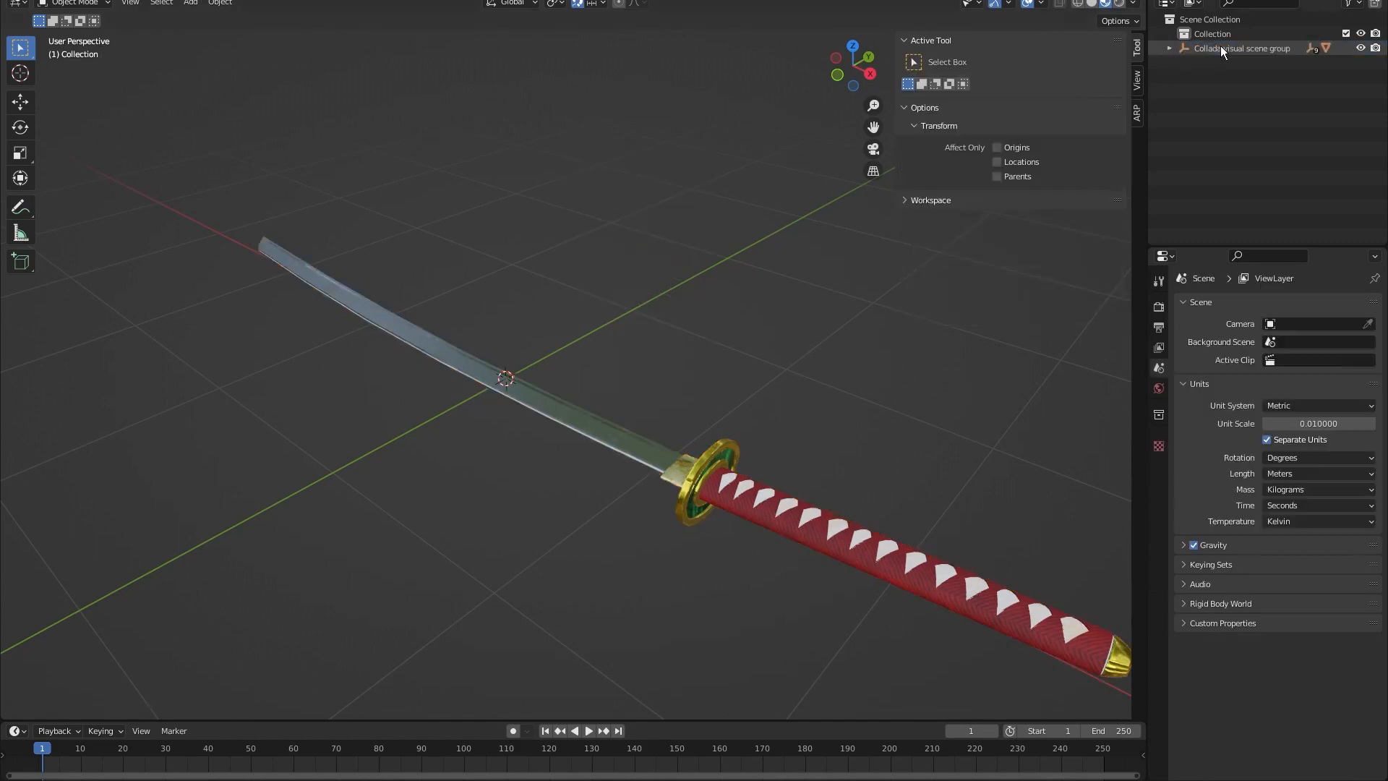
pyautogui.press('x')
pyautogui.click(1222, 46)
pyautogui.press('x')
pyautogui.click(1225, 49)
pyautogui.press('x')
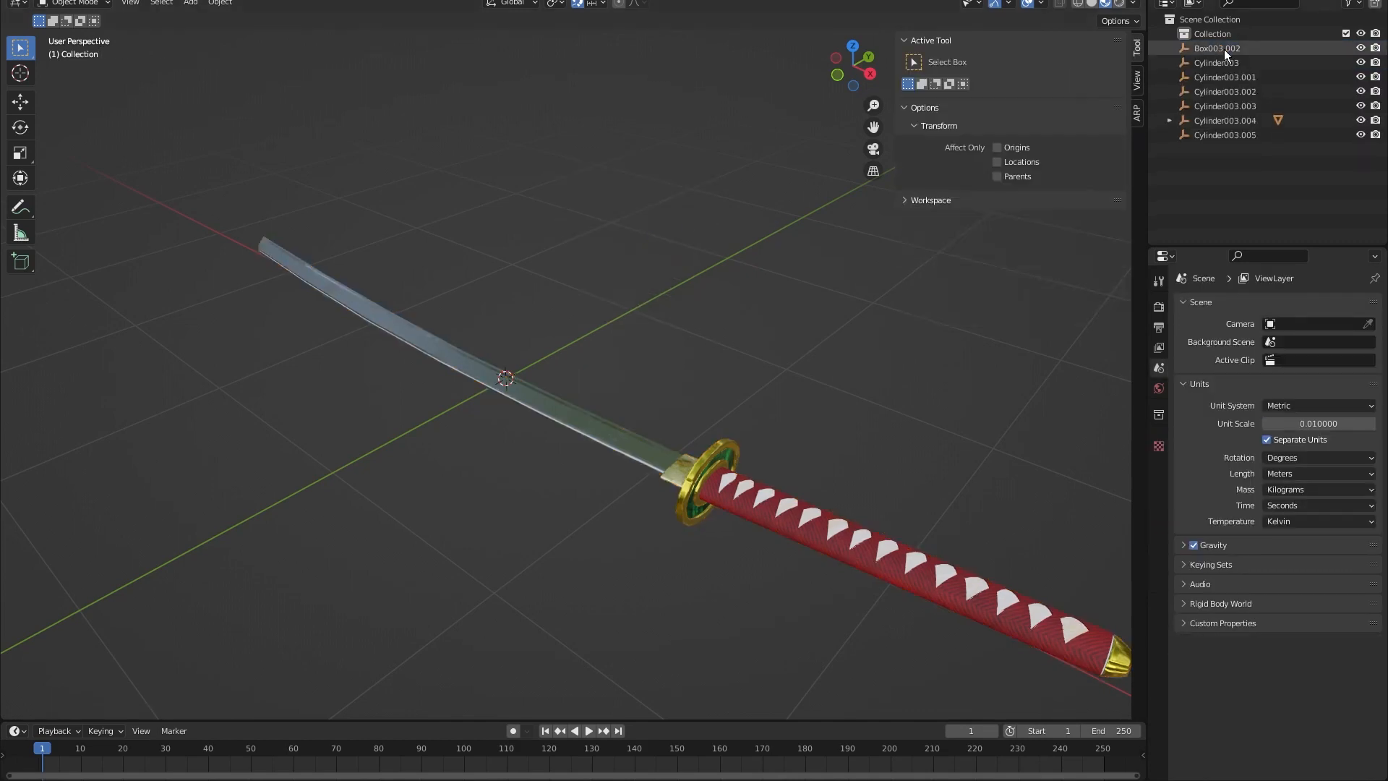
pyautogui.click(1224, 49)
pyautogui.press('x')
pyautogui.click(1225, 49)
pyautogui.press('x')
pyautogui.click(1224, 49)
pyautogui.press('x')
pyautogui.click(1224, 49)
pyautogui.press('x')
pyautogui.click(1224, 50)
pyautogui.press('x')
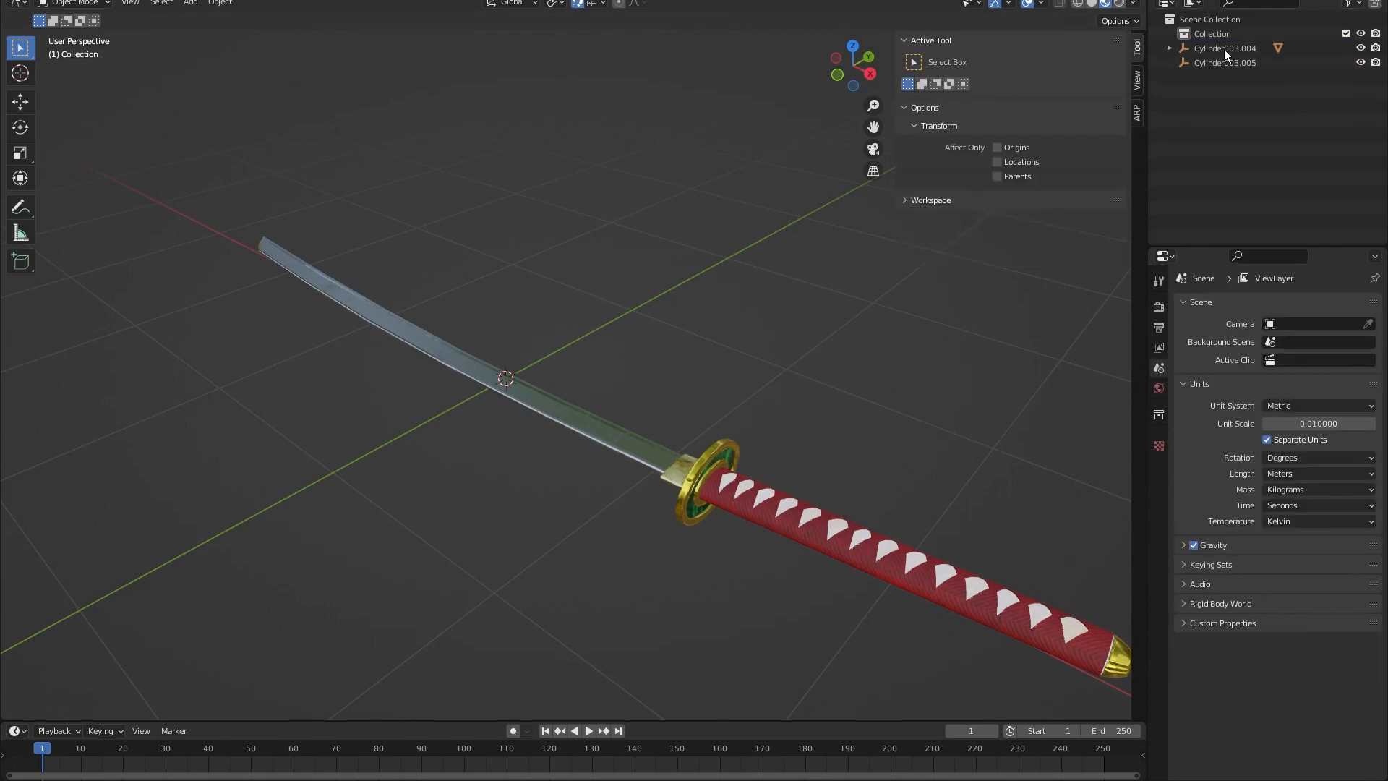
pyautogui.click(1225, 49)
pyautogui.press('x')
pyautogui.click(1225, 49)
pyautogui.press('x')
# Rename the defaultMaterial.007 mesh object as Katana.
pyautogui.click(1222, 49)
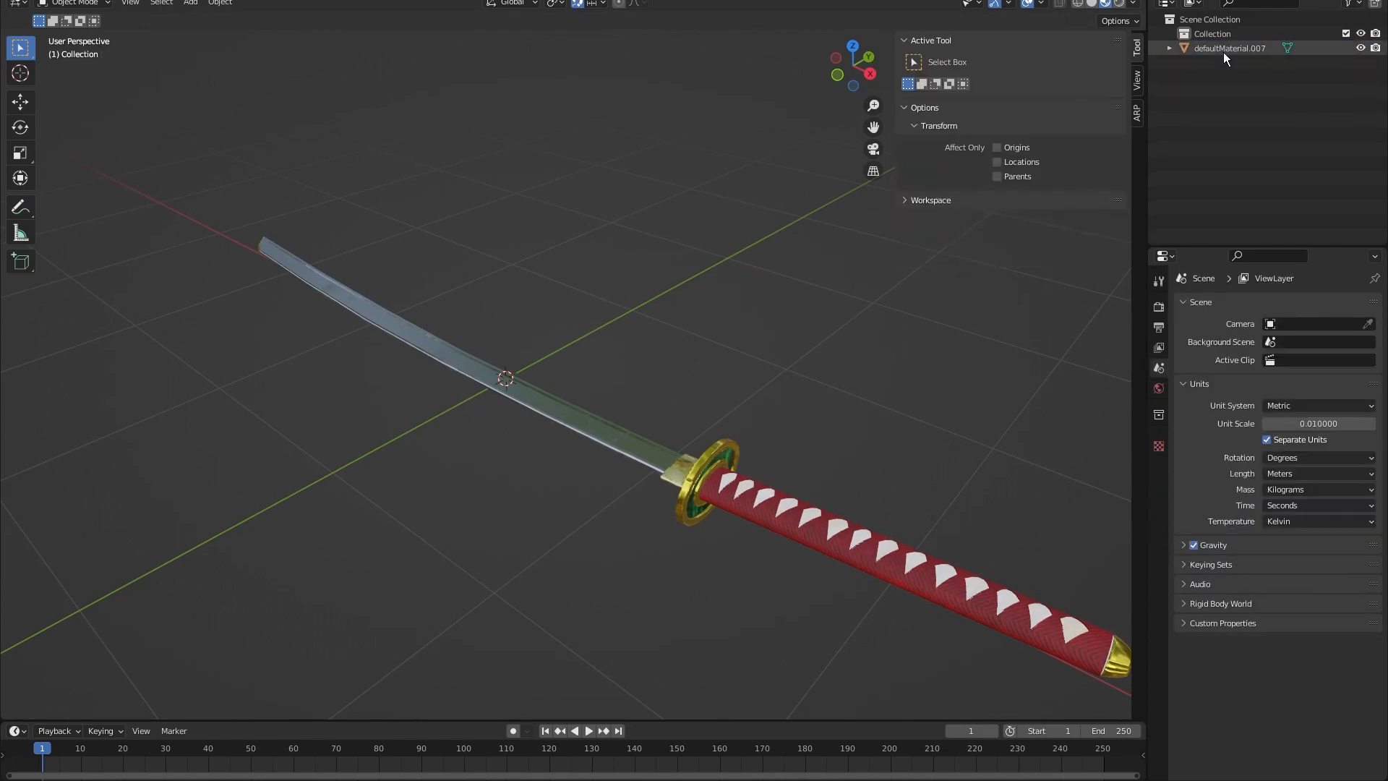
pyautogui.doubleClick(1222, 49)
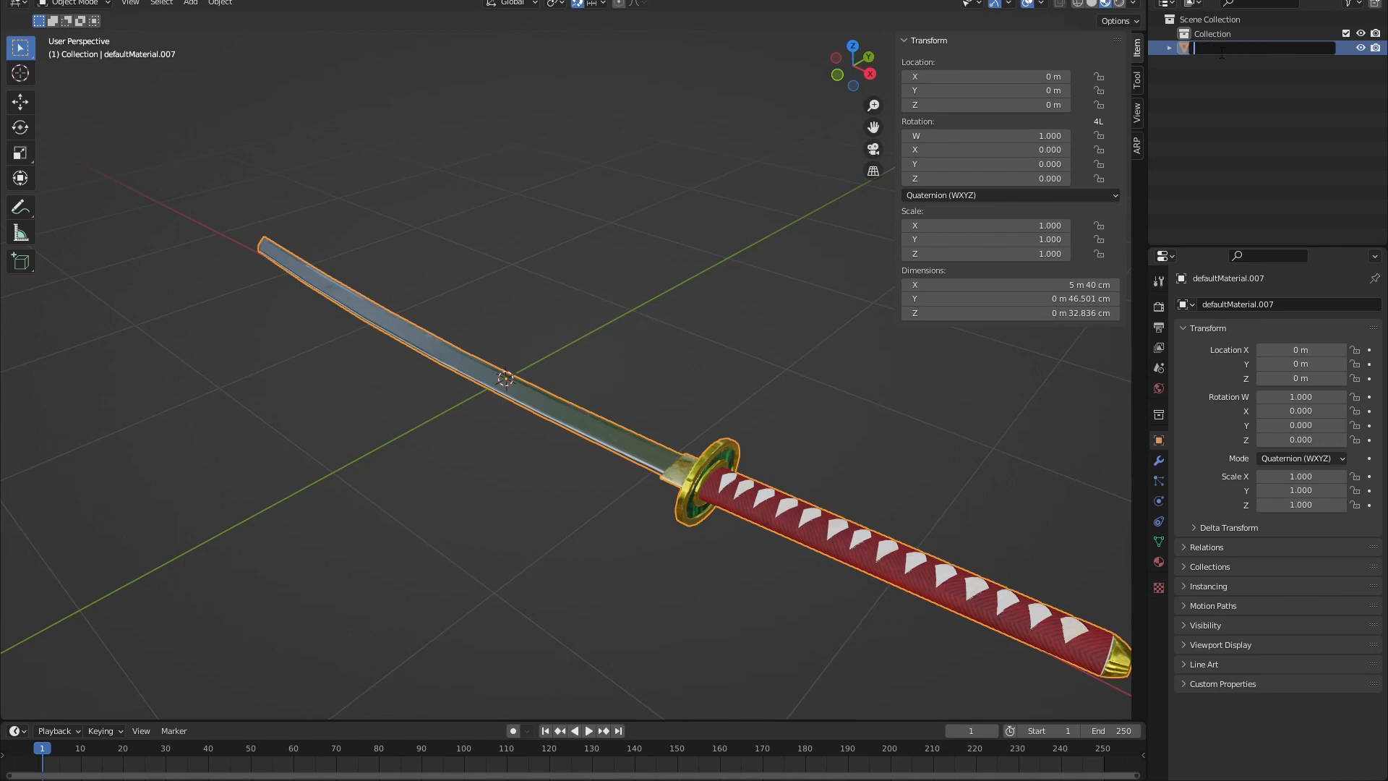
pyautogui.write('Katana')
pyautogui.press('Return')
pyautogui.click(618, 515)
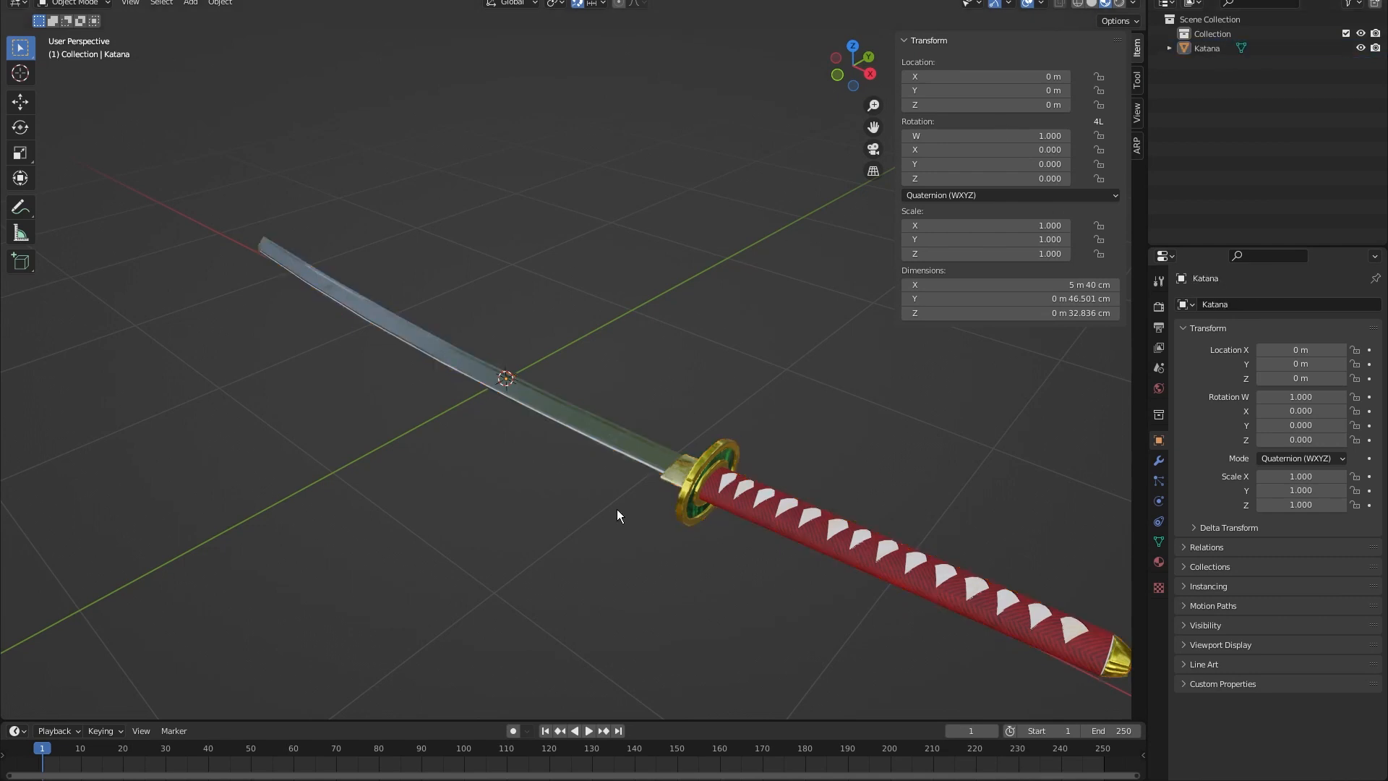
# Scale the Katana object uniformly by 0.1.
pyautogui.click(670, 462)
pyautogui.moveTo(669, 463); pyautogui.dragTo(1030, 332, button='middle')
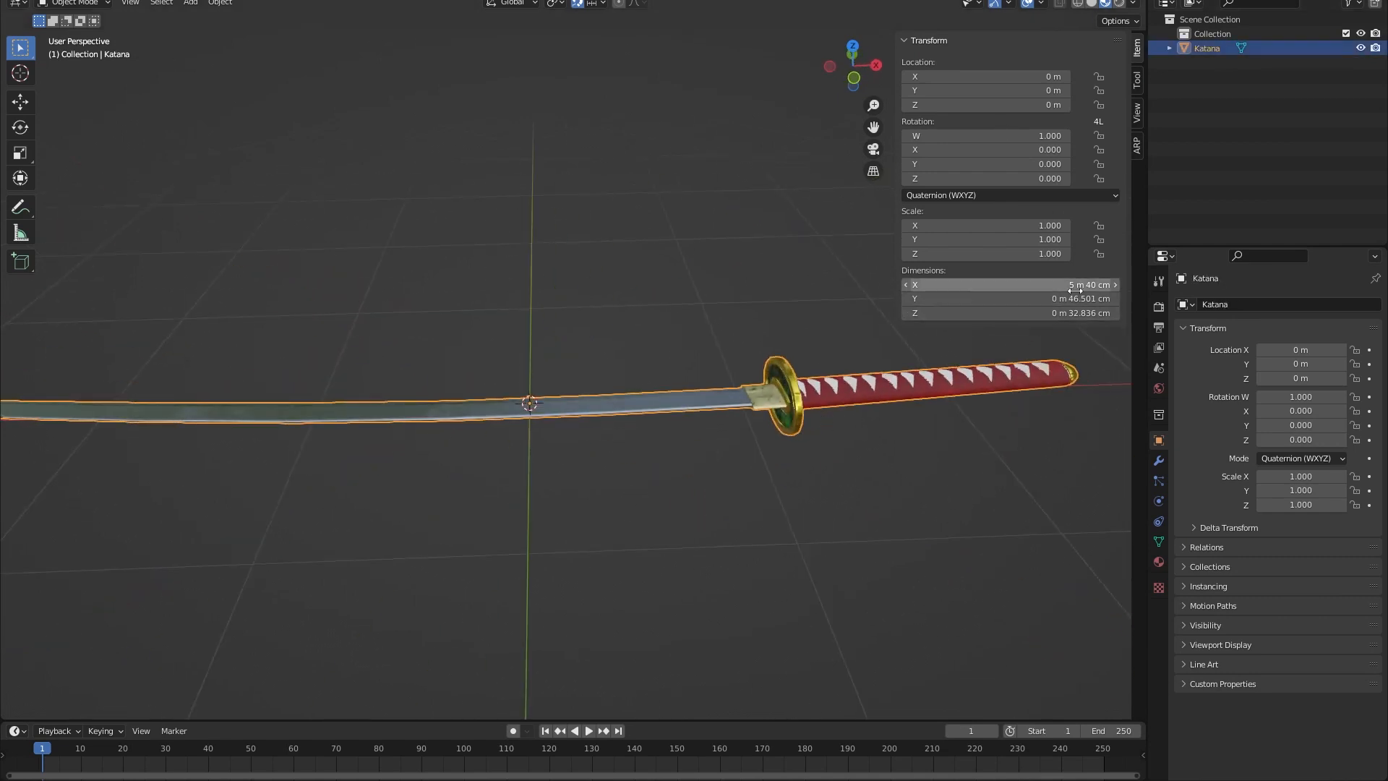
pyautogui.moveTo(645, 258); pyautogui.dragTo(579, 277, button='middle')
pyautogui.scroll(-3, 580, 276)
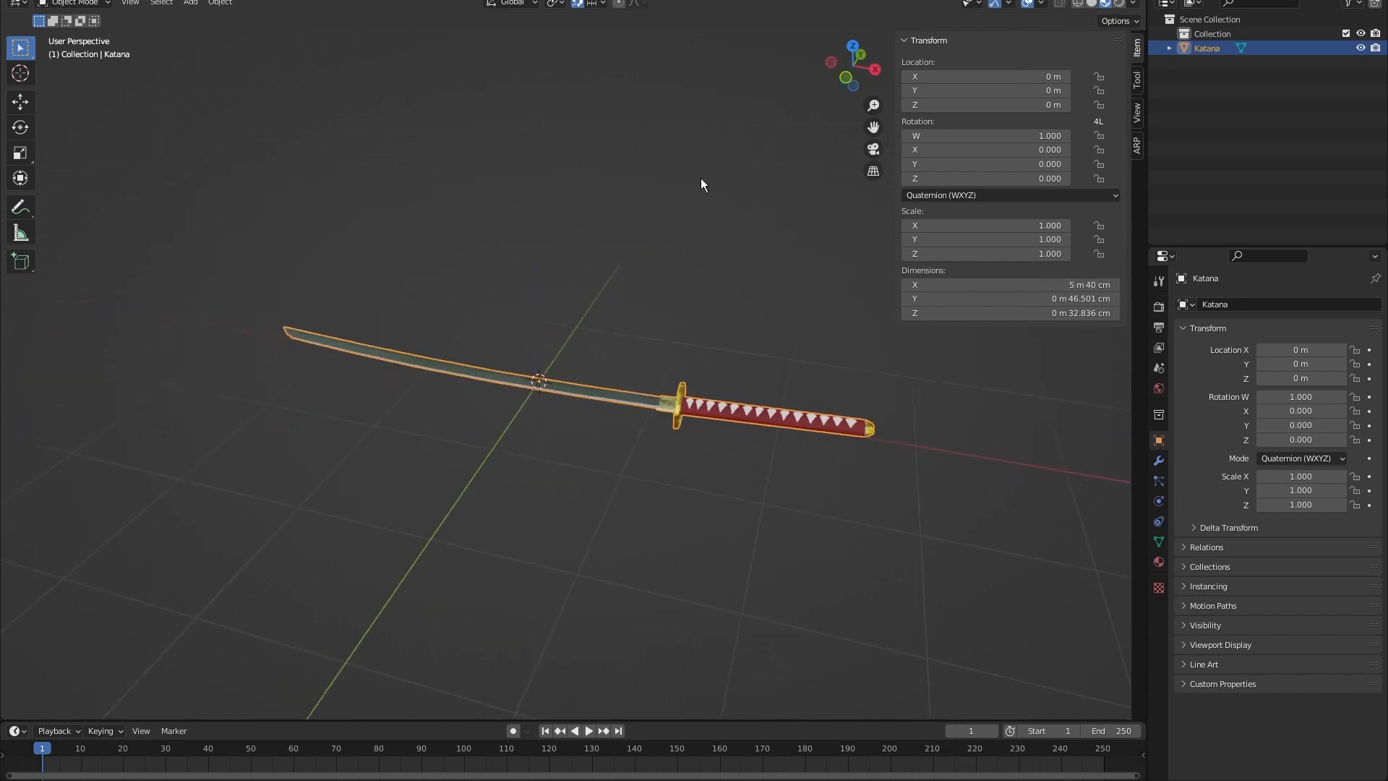
pyautogui.moveTo(701, 178); pyautogui.dragTo(749, 168, button='middle')
pyautogui.write('s0.1')
pyautogui.press('Return')
pyautogui.scroll(6, 626, 387)
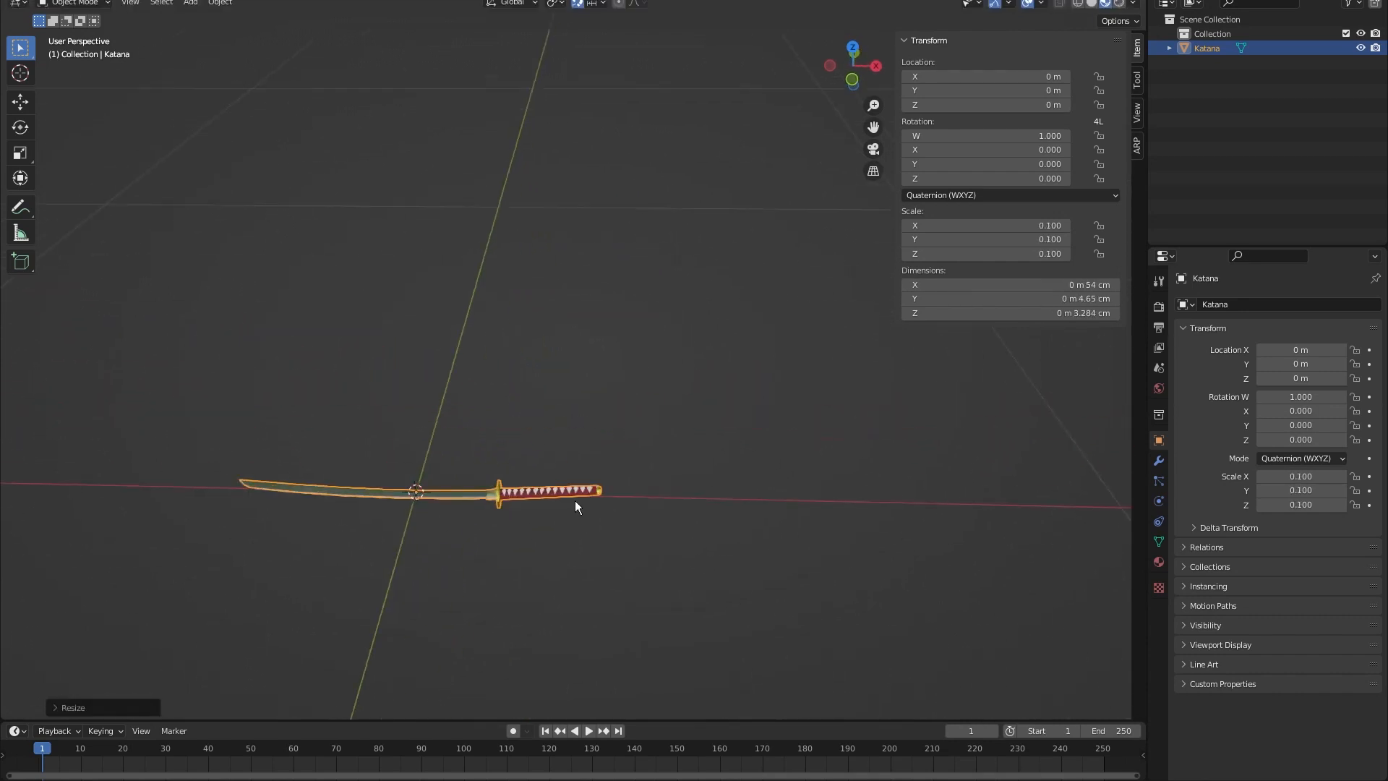
# Scale the katana down slightly more, to a scale of about 0.081 and a length of about 44 cm.
pyautogui.press('s')
pyautogui.click(753, 354)
pyautogui.moveTo(753, 354)
pyautogui.mouseDown(button='middle')
pyautogui.moveTo(721, 353)
pyautogui.moveTo(785, 358)
pyautogui.moveTo(713, 324)
pyautogui.moveTo(742, 344)
pyautogui.mouseUp(button='middle')
pyautogui.press('s')
pyautogui.click(696, 366)
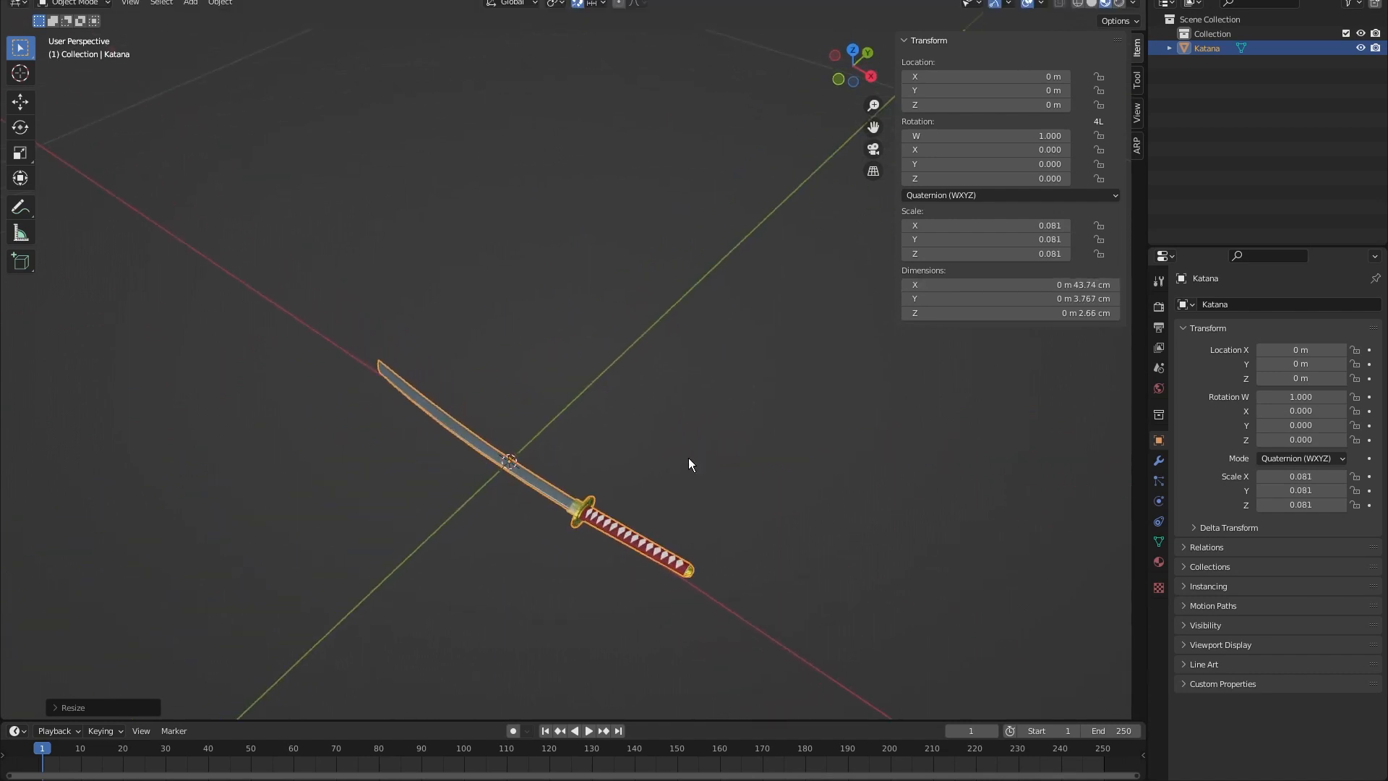
pyautogui.moveTo(688, 458); pyautogui.dragTo(683, 362, button='middle')
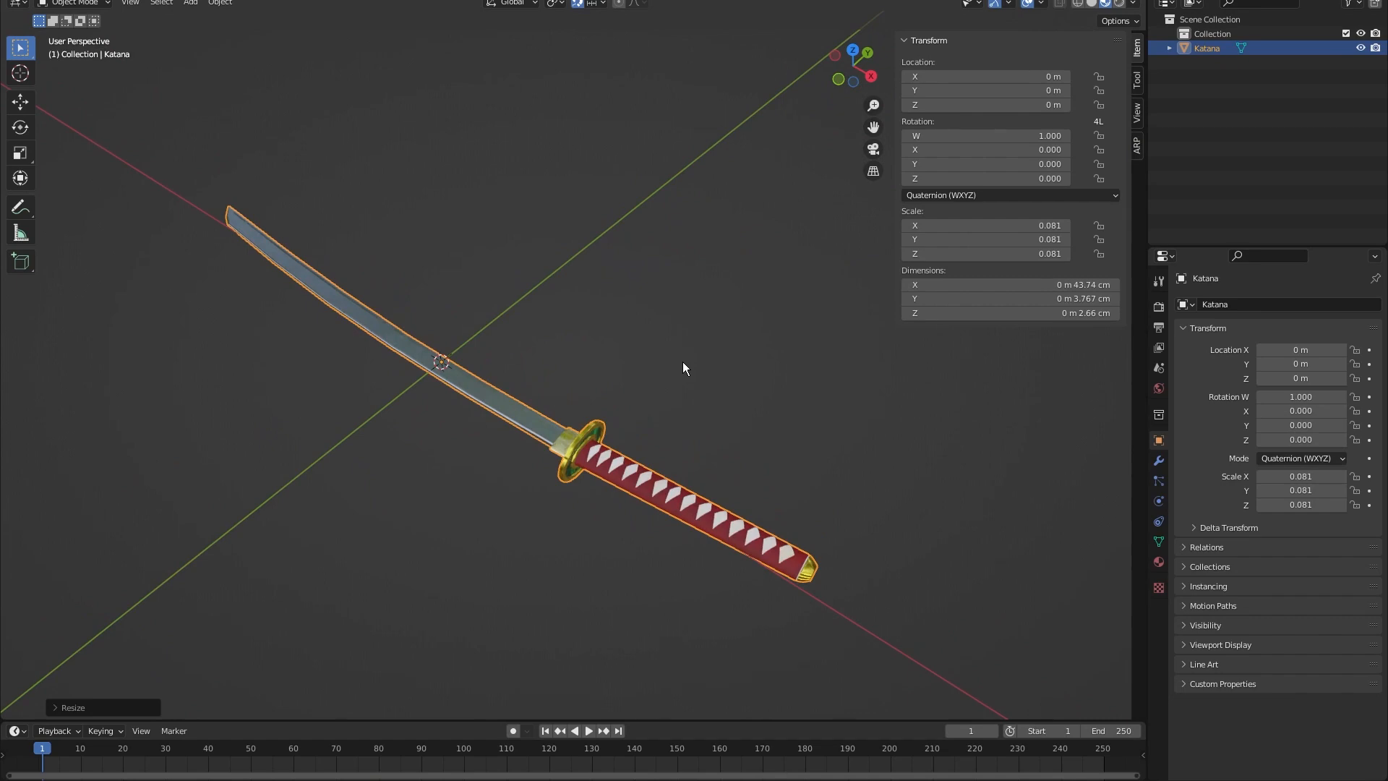
# Export the resized katana as FBX over SK_Katana.fbx in the Mesh folder.
pyautogui.click(33, 1)
pyautogui.moveTo(108, 191)
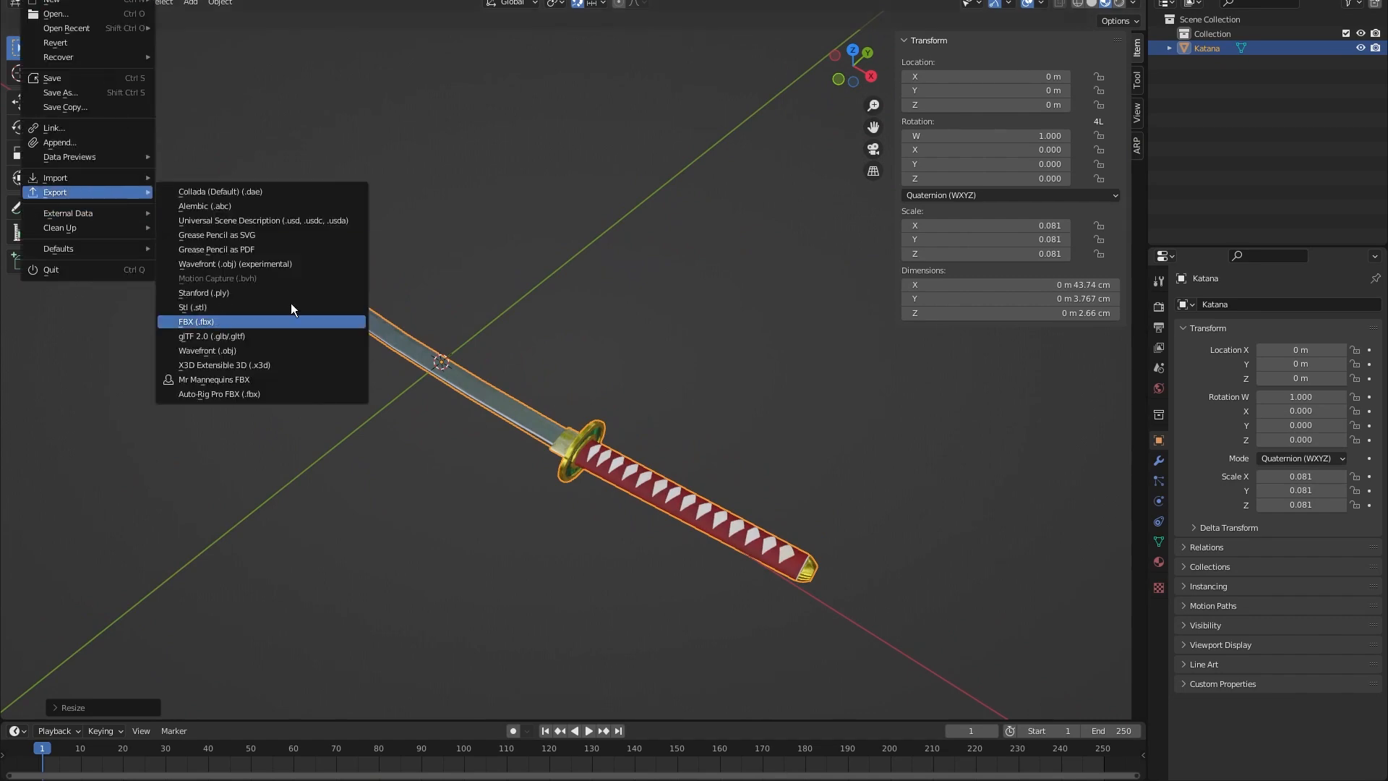
pyautogui.click(289, 321)
pyautogui.click(519, 174)
pyautogui.click(955, 640)
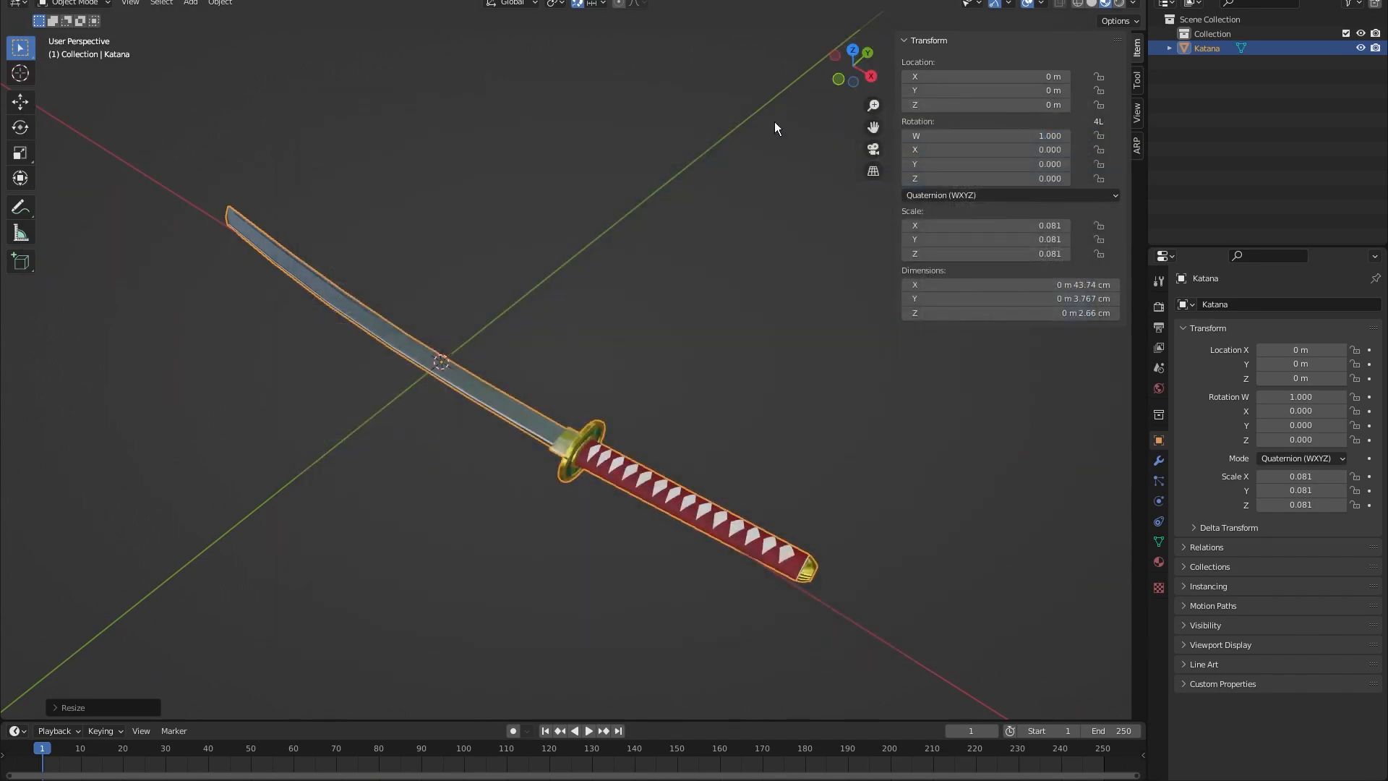
pyautogui.keyDown('shift'); pyautogui.moveTo(774, 121); pyautogui.dragTo(780, 161, button='middle'); pyautogui.keyUp('shift')
# Switch to the Blender window with the mannequin rig and undo the earlier import of the oversized katana.
pyautogui.moveTo(727, 779)
pyautogui.click(649, 741)
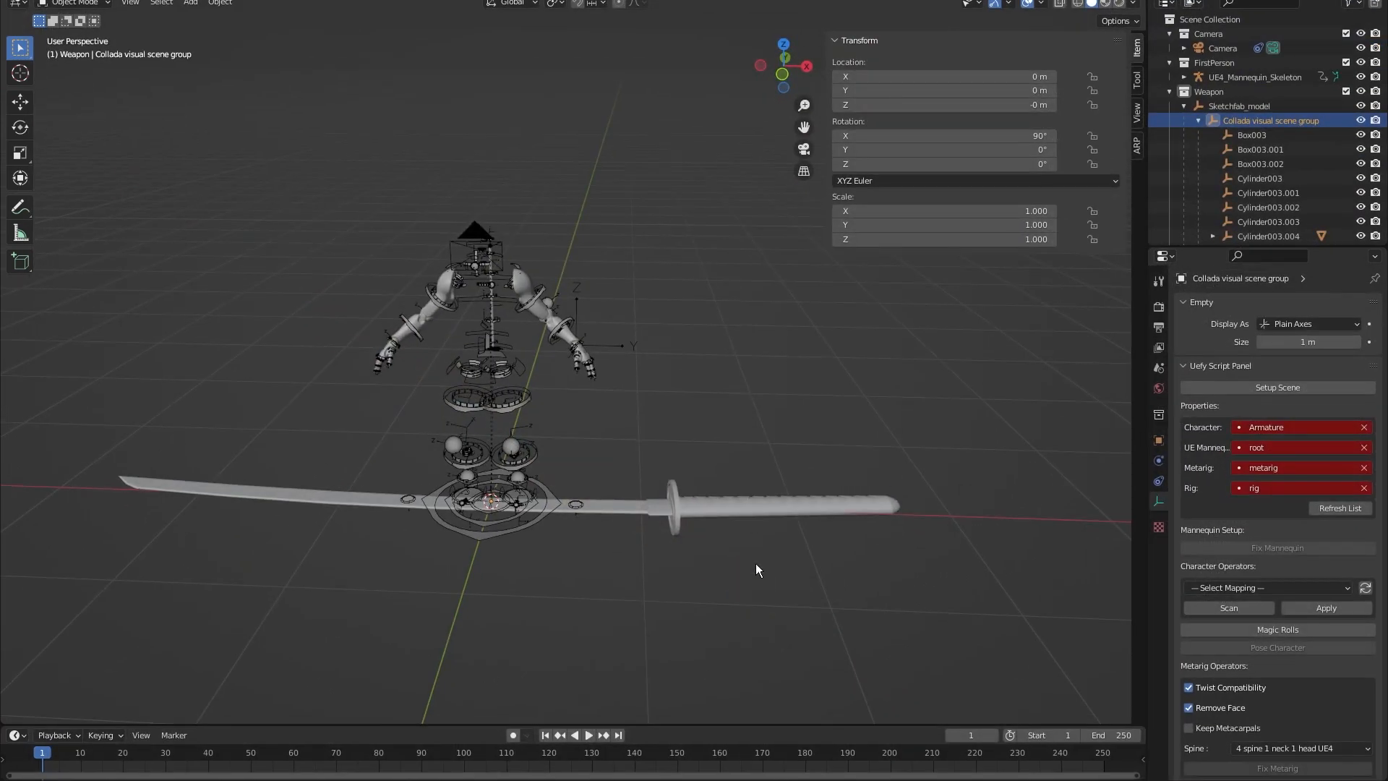
pyautogui.moveTo(757, 412)
pyautogui.mouseDown(button='middle')
pyautogui.moveTo(709, 404)
pyautogui.moveTo(766, 396)
pyautogui.moveTo(740, 396)
pyautogui.mouseUp(button='middle')
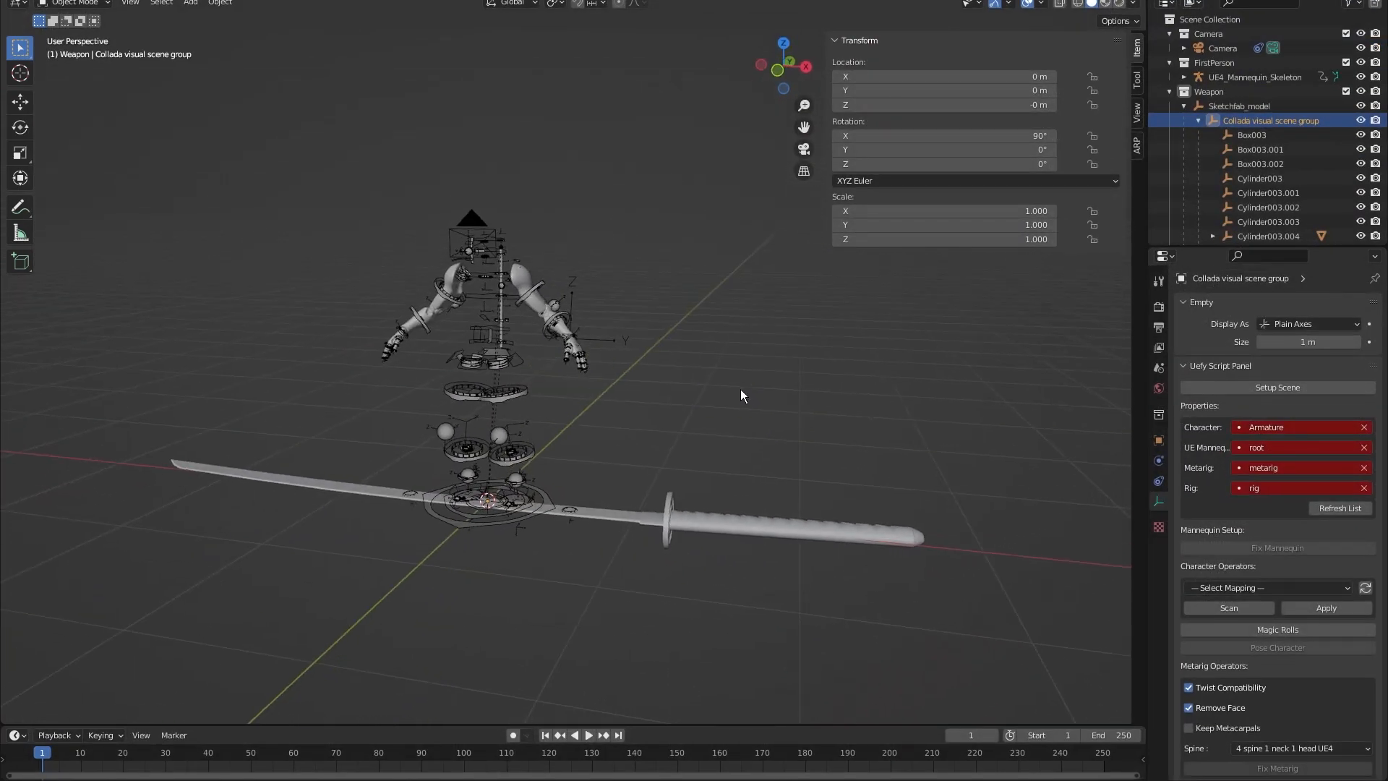
pyautogui.hotkey('ctrl', 'z')
pyautogui.hotkey('ctrl', 'z')
pyautogui.hotkey('ctrl', 'z')
pyautogui.hotkey('ctrl', 'z')
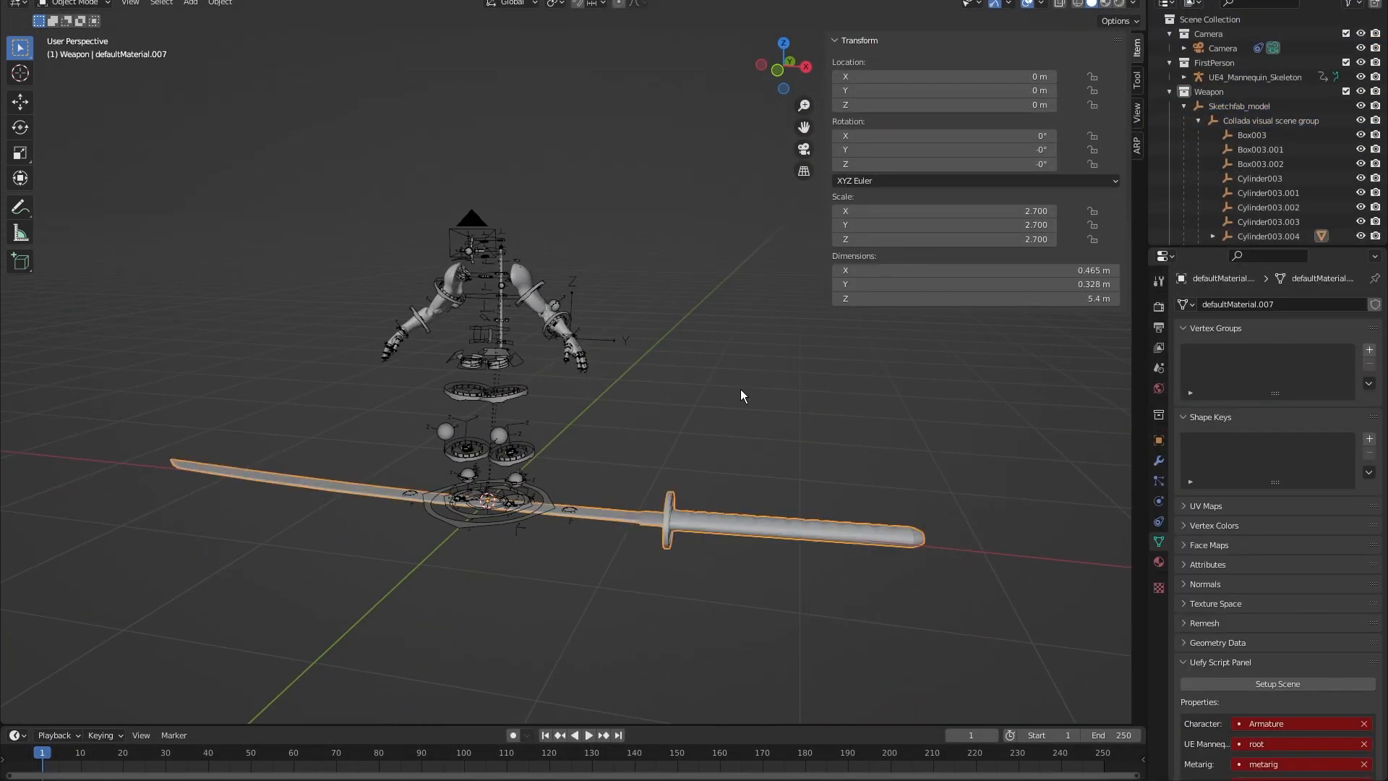
pyautogui.hotkey('ctrl', 'z')
pyautogui.hotkey('ctrl', 'z')
pyautogui.moveTo(741, 391); pyautogui.dragTo(747, 420, button='middle')
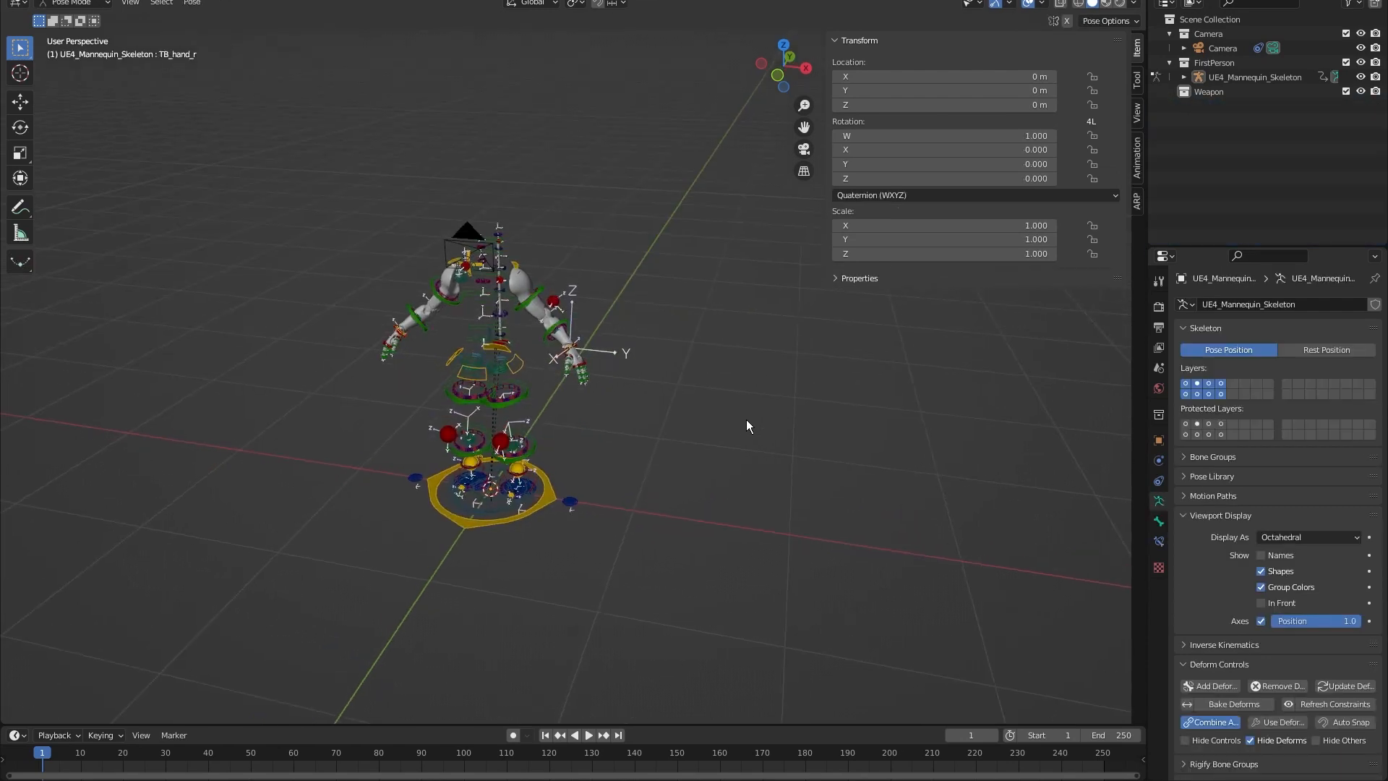
# Import the updated SK_Katana.fbx from the Mesh folder into the Weapon collection.
pyautogui.click(33, 1)
pyautogui.moveTo(91, 178)
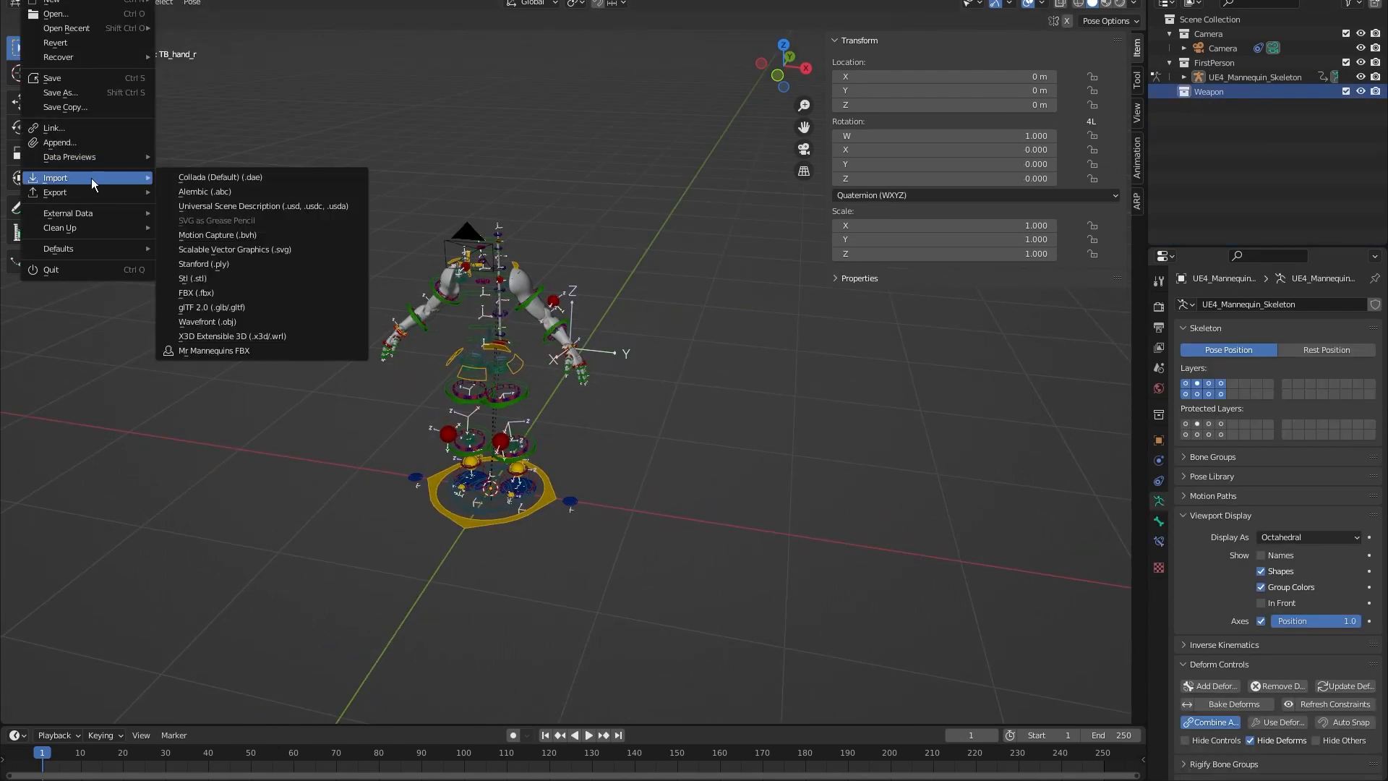
pyautogui.click(206, 295)
pyautogui.doubleClick(545, 184)
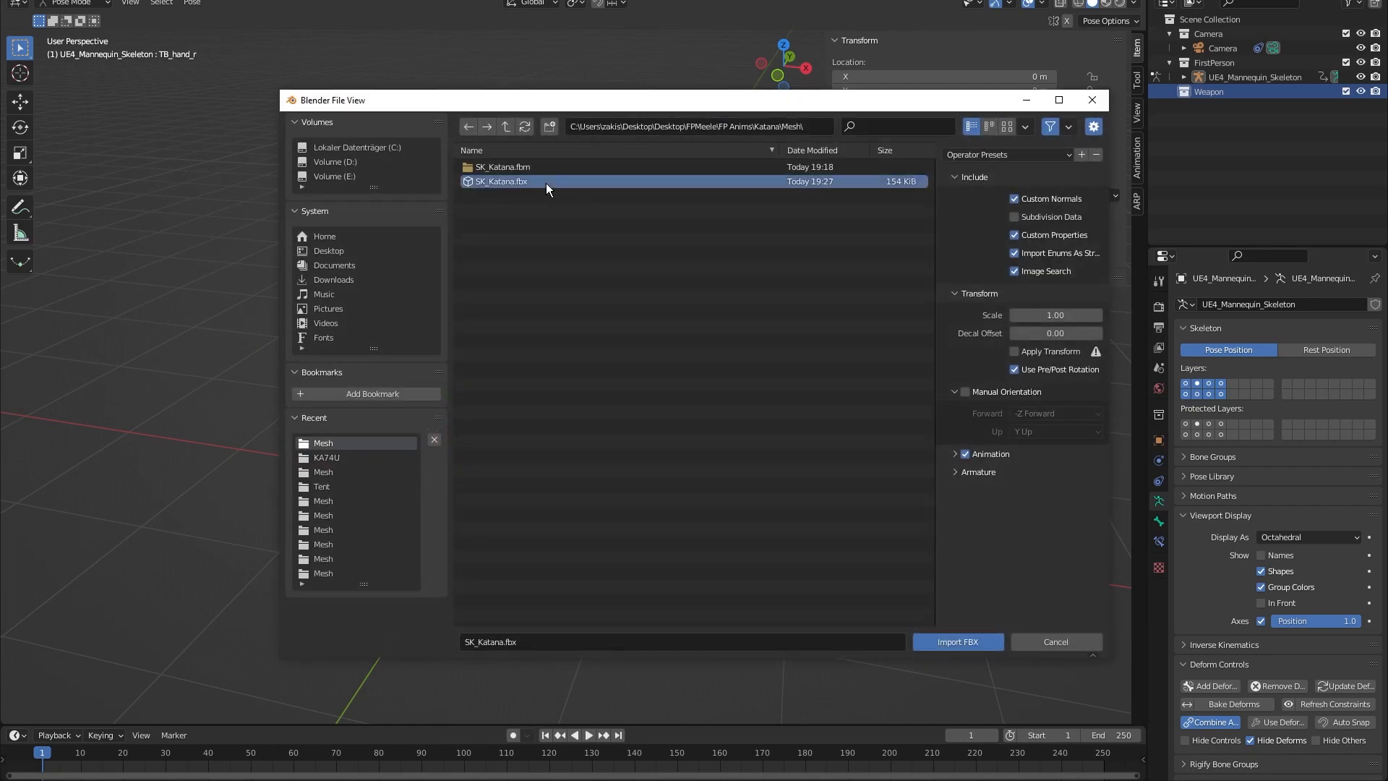
pyautogui.scroll(6, 636, 434)
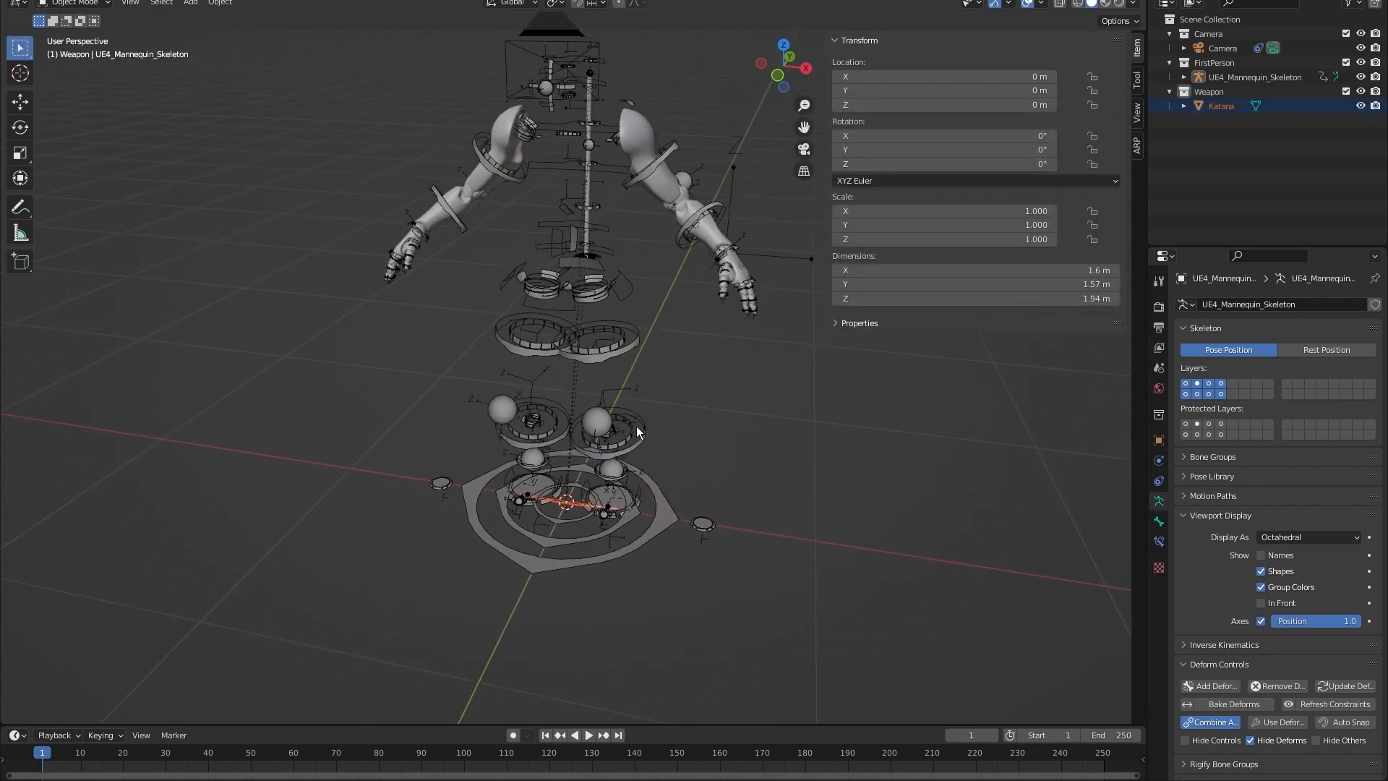
# Move the imported katana up near the mannequin's arm to judge its size, and undo the move and the import.
pyautogui.press('g')
pyautogui.click(450, 213)
pyautogui.moveTo(450, 214); pyautogui.dragTo(734, 768, button='middle')
pyautogui.scroll(6, 691, 158)
pyautogui.hotkey('ctrl', 'z')
pyautogui.hotkey('ctrl', 'z')
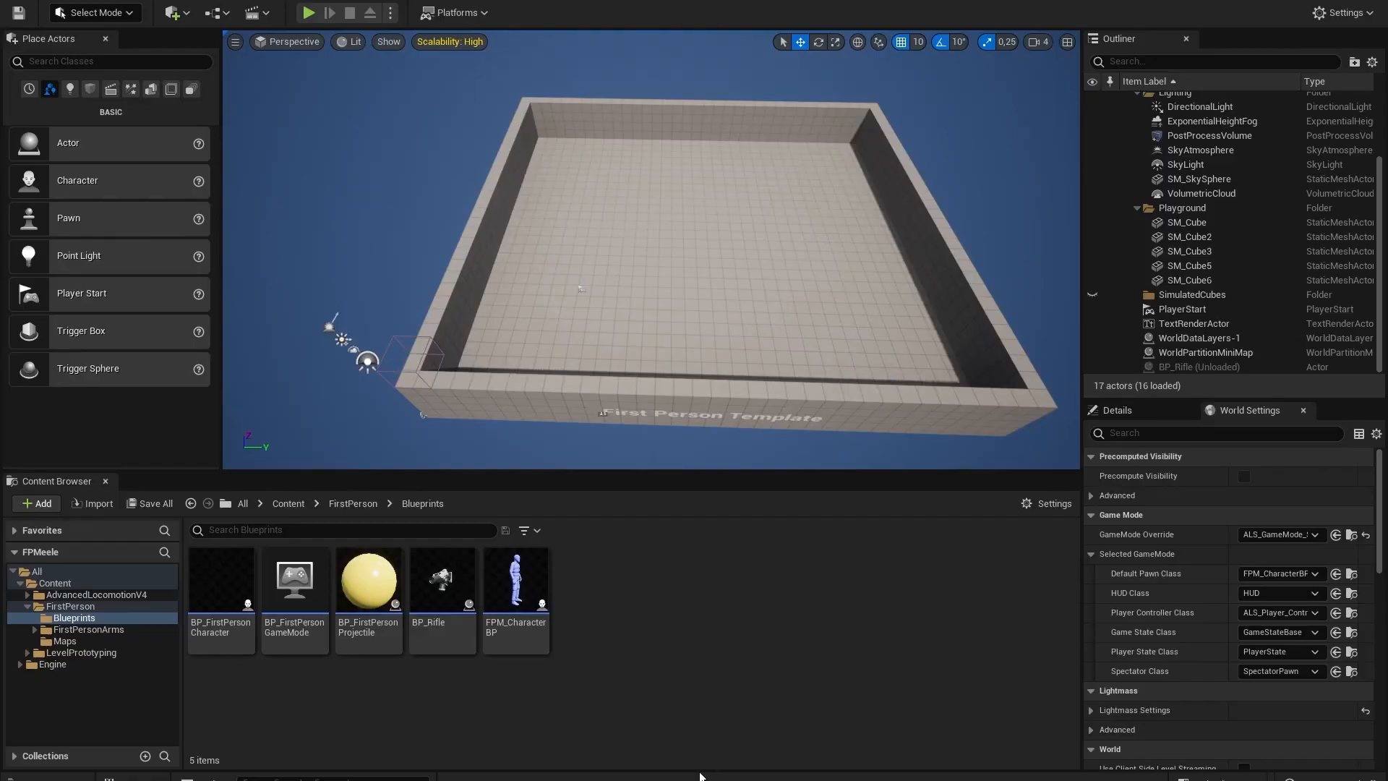
# Examine the katana's dimensions in its source Blender window and check the katana blade length in the browser's search results.
pyautogui.moveTo(699, 776)
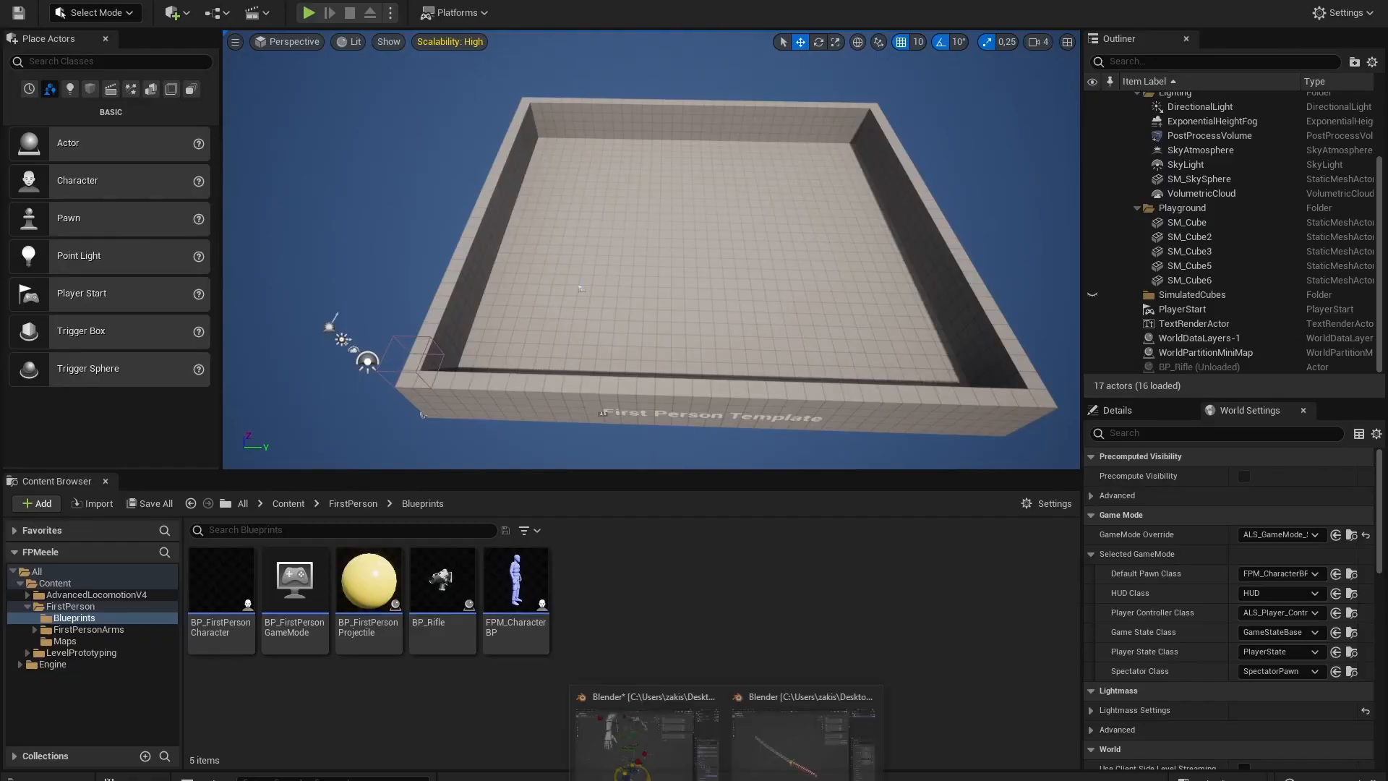
pyautogui.click(831, 744)
pyautogui.moveTo(797, 456); pyautogui.dragTo(802, 409, button='middle')
pyautogui.click(802, 409)
pyautogui.click(687, 365)
pyautogui.moveTo(686, 366); pyautogui.dragTo(643, 385, button='middle')
pyautogui.moveTo(795, 318); pyautogui.dragTo(635, 302, button='middle')
pyautogui.scroll(2, 636, 303)
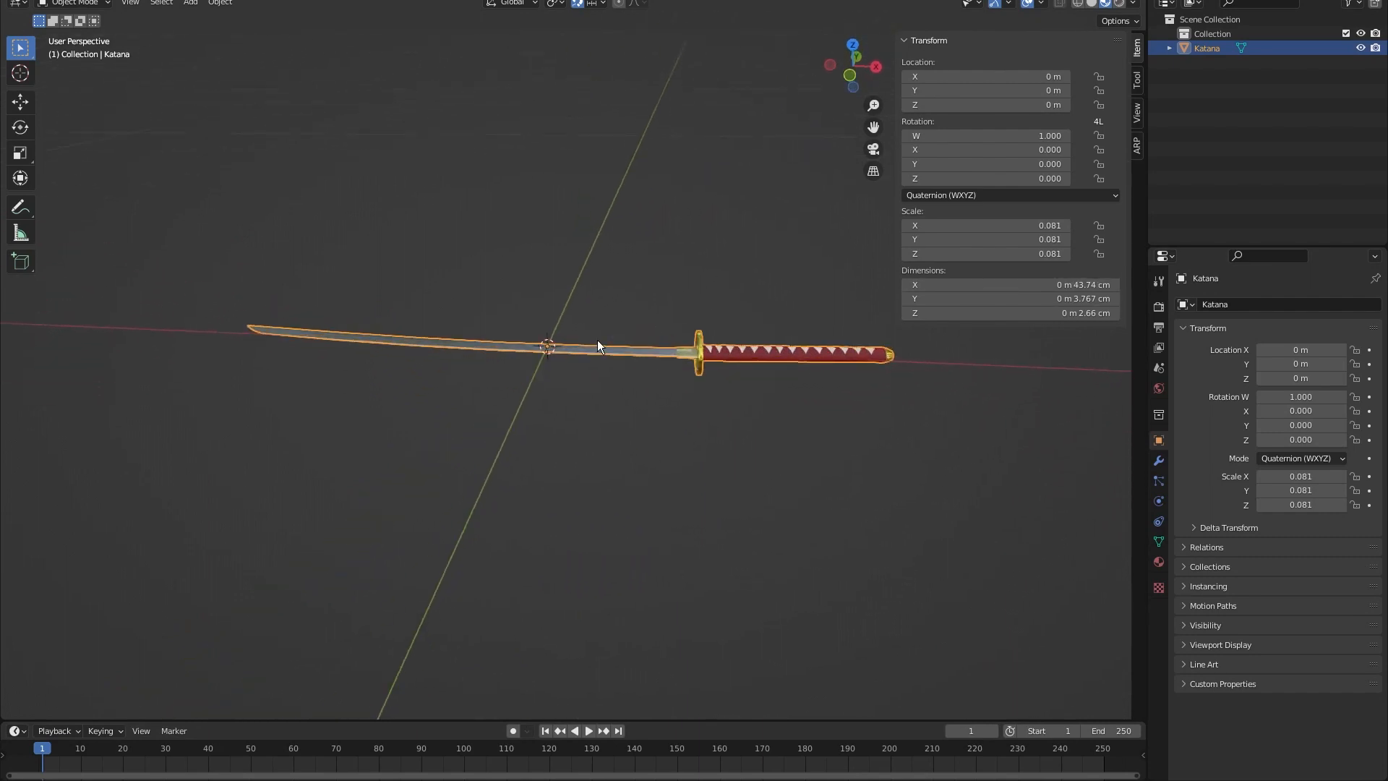
pyautogui.moveTo(232, 768)
pyautogui.click(294, 730)
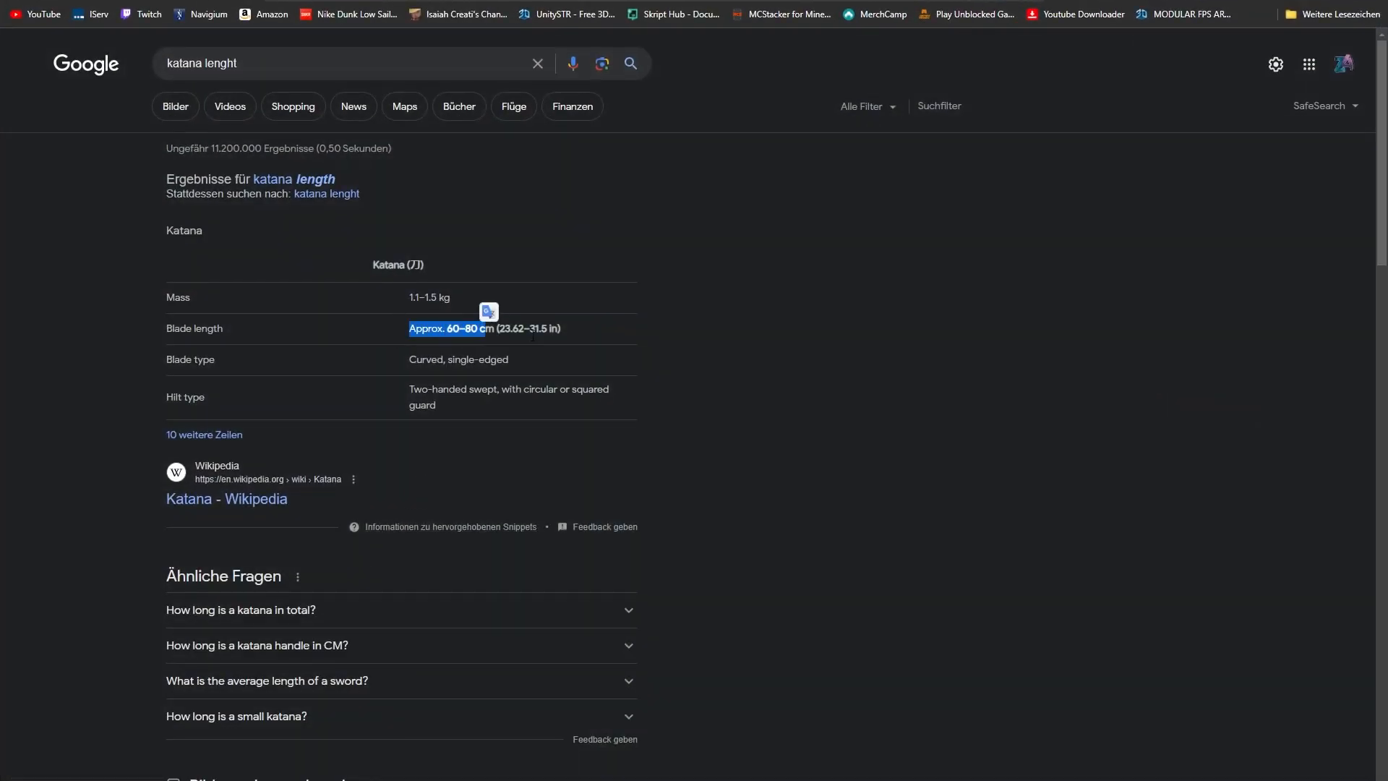
# Return to the katana's source Blender window and scale the Katana object uniformly by 2.
pyautogui.moveTo(751, 768)
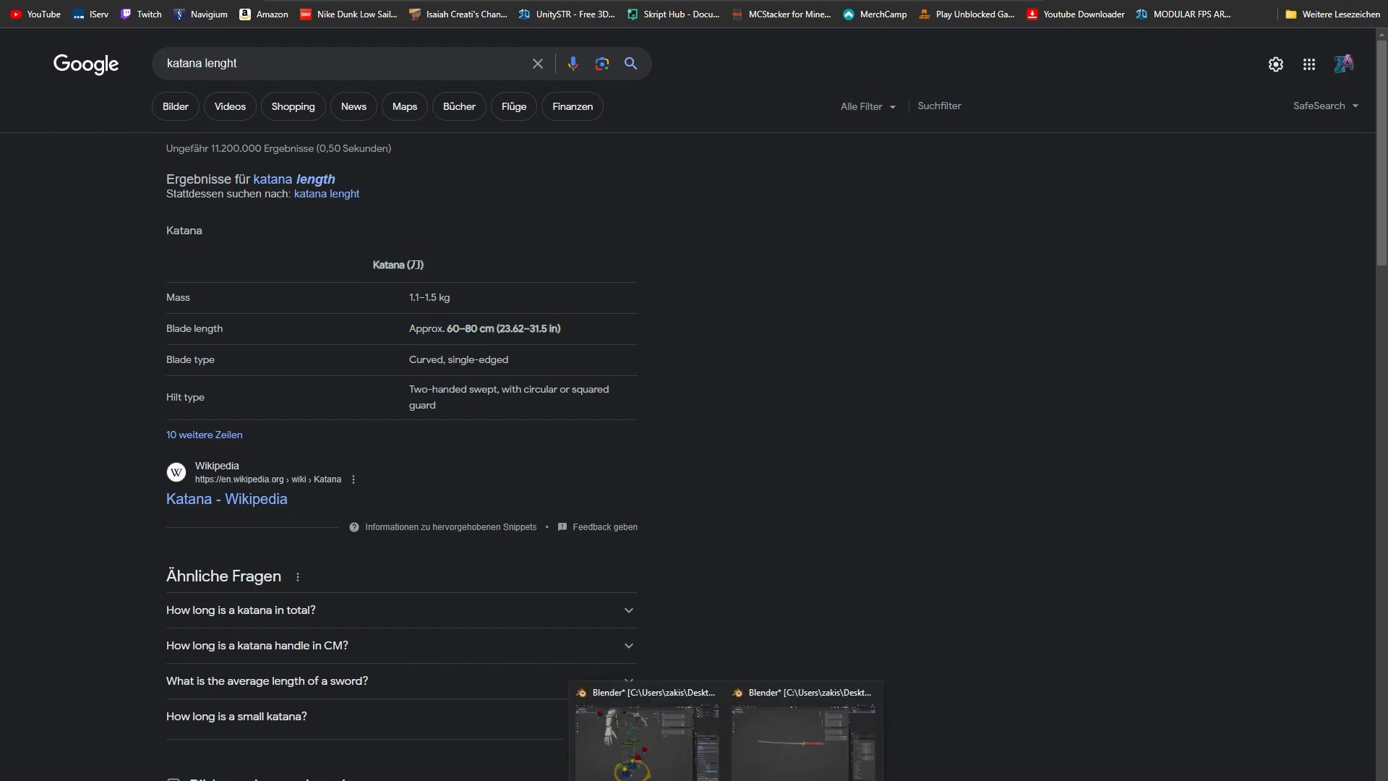
pyautogui.click(831, 730)
pyautogui.press('s')
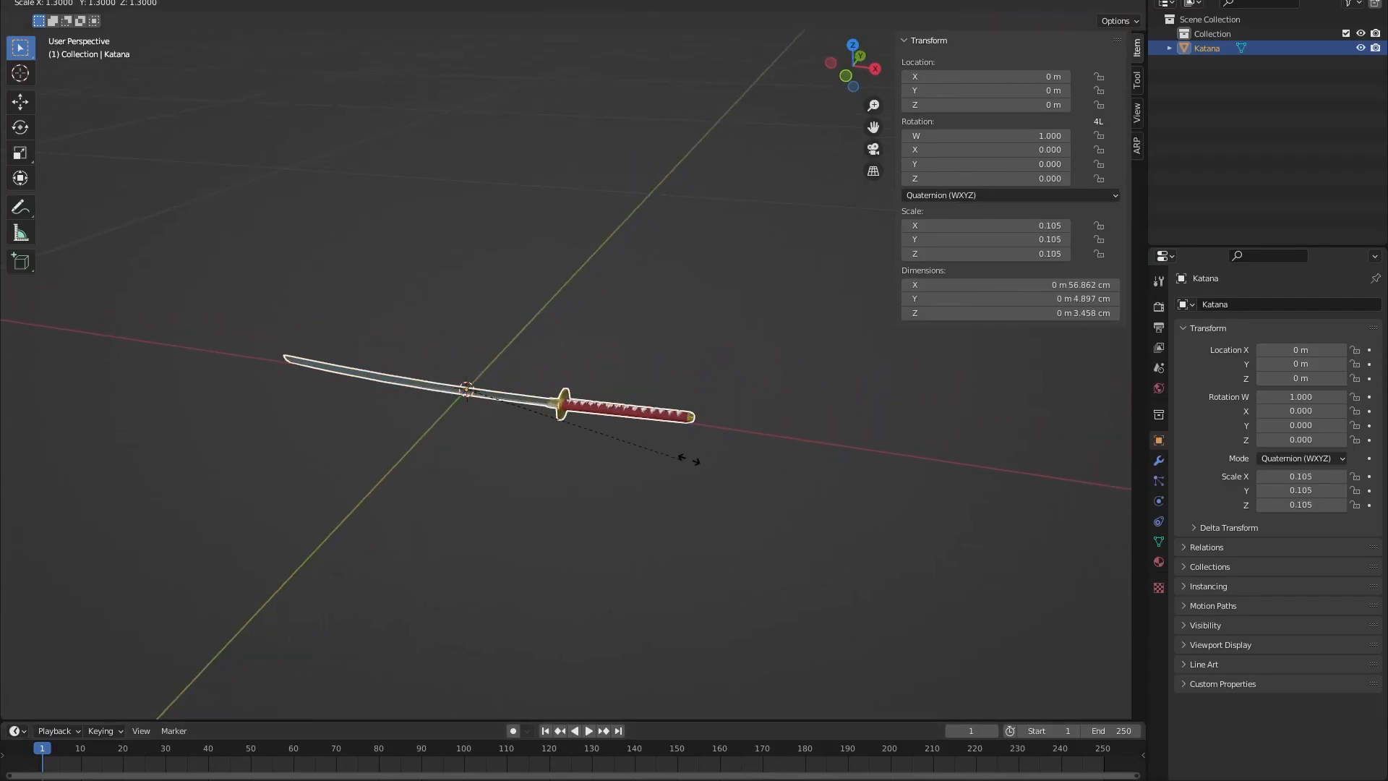
pyautogui.press('2')
pyautogui.press('Return')
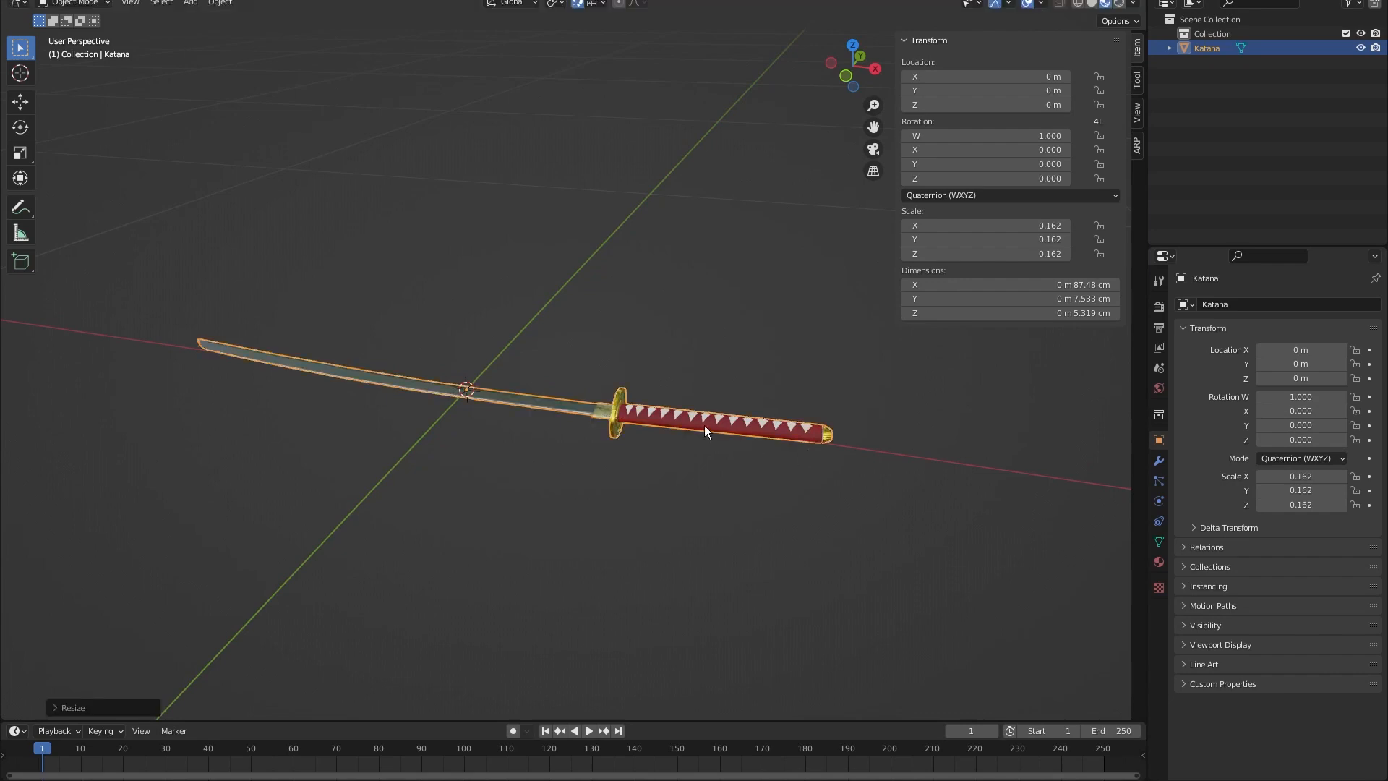
pyautogui.moveTo(704, 425); pyautogui.dragTo(731, 700, button='middle')
# Switch to the mannequin rig's Blender window and undo back to the earlier katana import in the Weapon collection.
pyautogui.moveTo(723, 775)
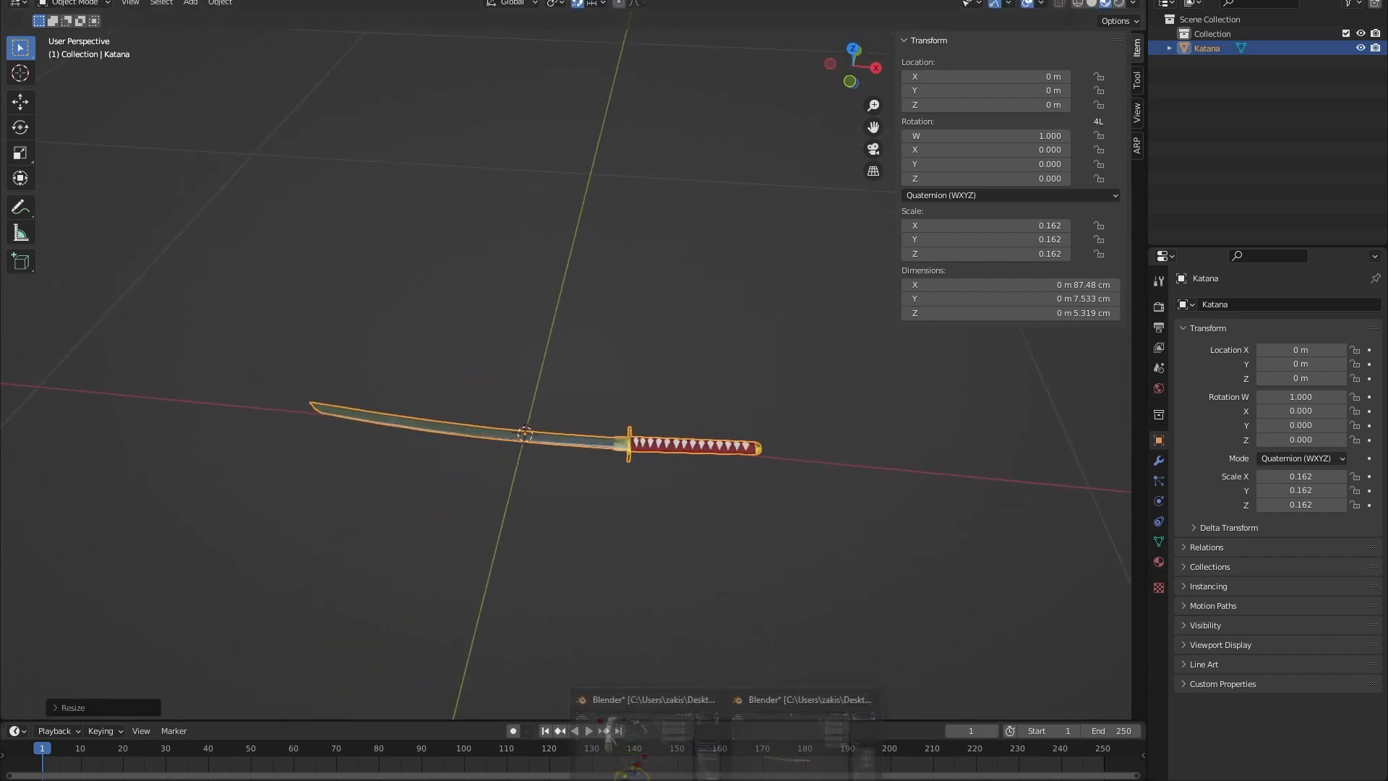
pyautogui.click(662, 738)
pyautogui.scroll(-3, 714, 623)
pyautogui.moveTo(722, 491); pyautogui.dragTo(624, 420, button='middle')
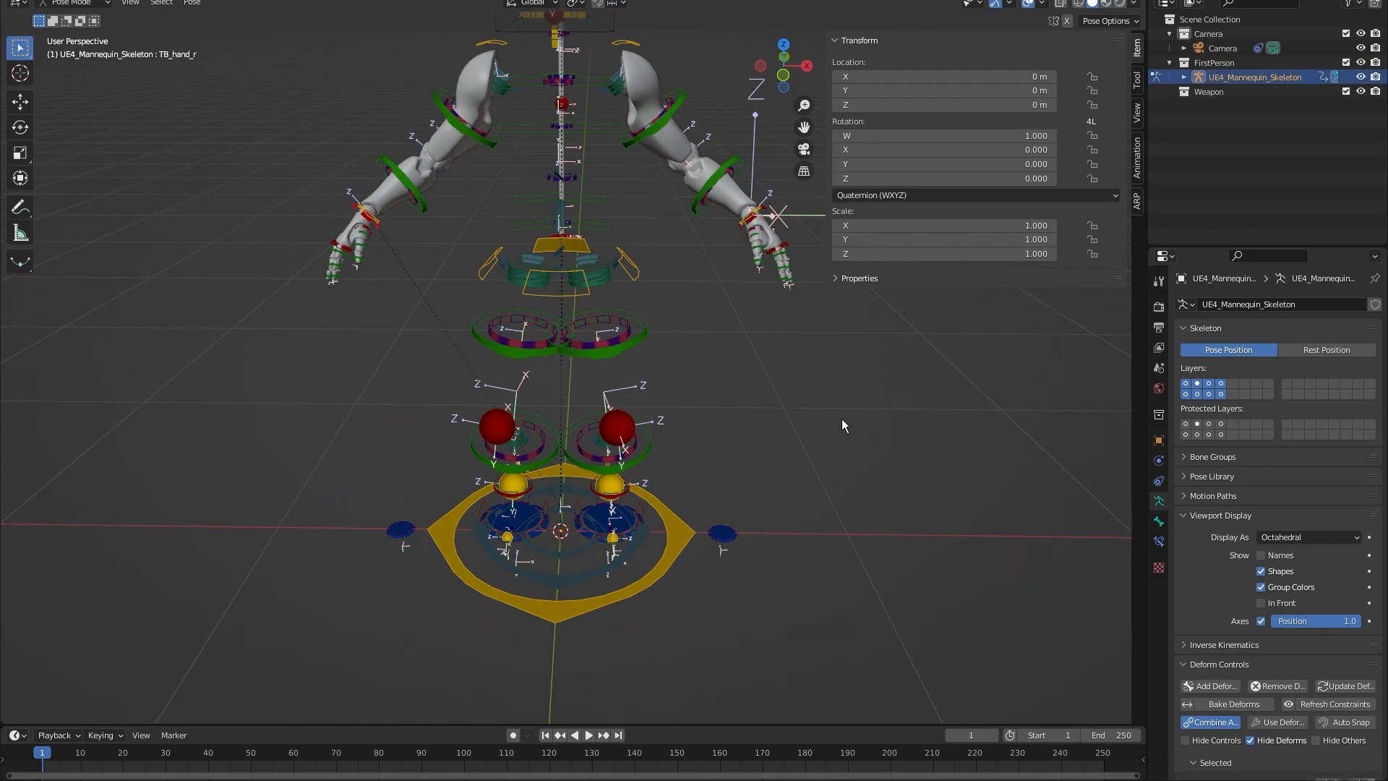
pyautogui.hotkey('ctrl', 'z')
pyautogui.hotkey('ctrl', 'z')
pyautogui.hotkey('ctrl', 'z')
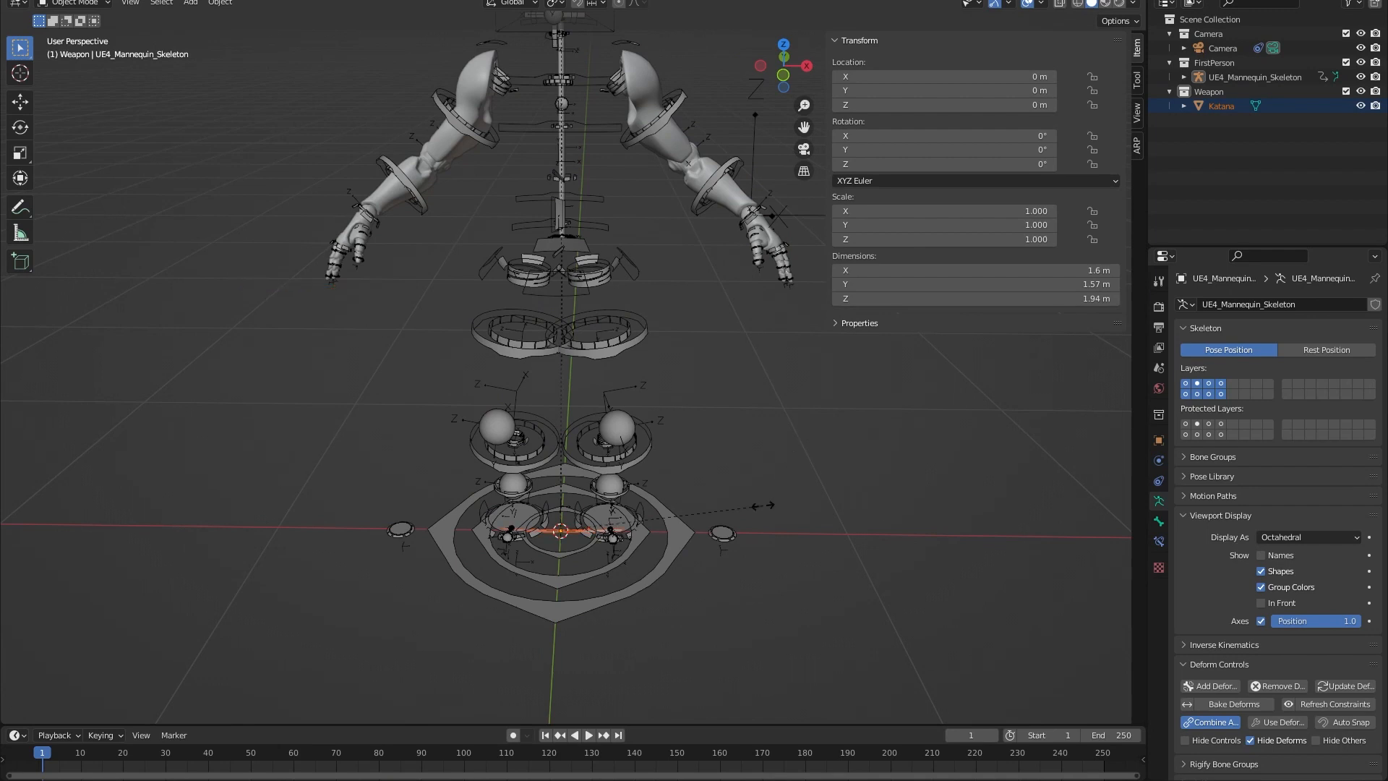
pyautogui.press('s')
pyautogui.rightClick(801, 485)
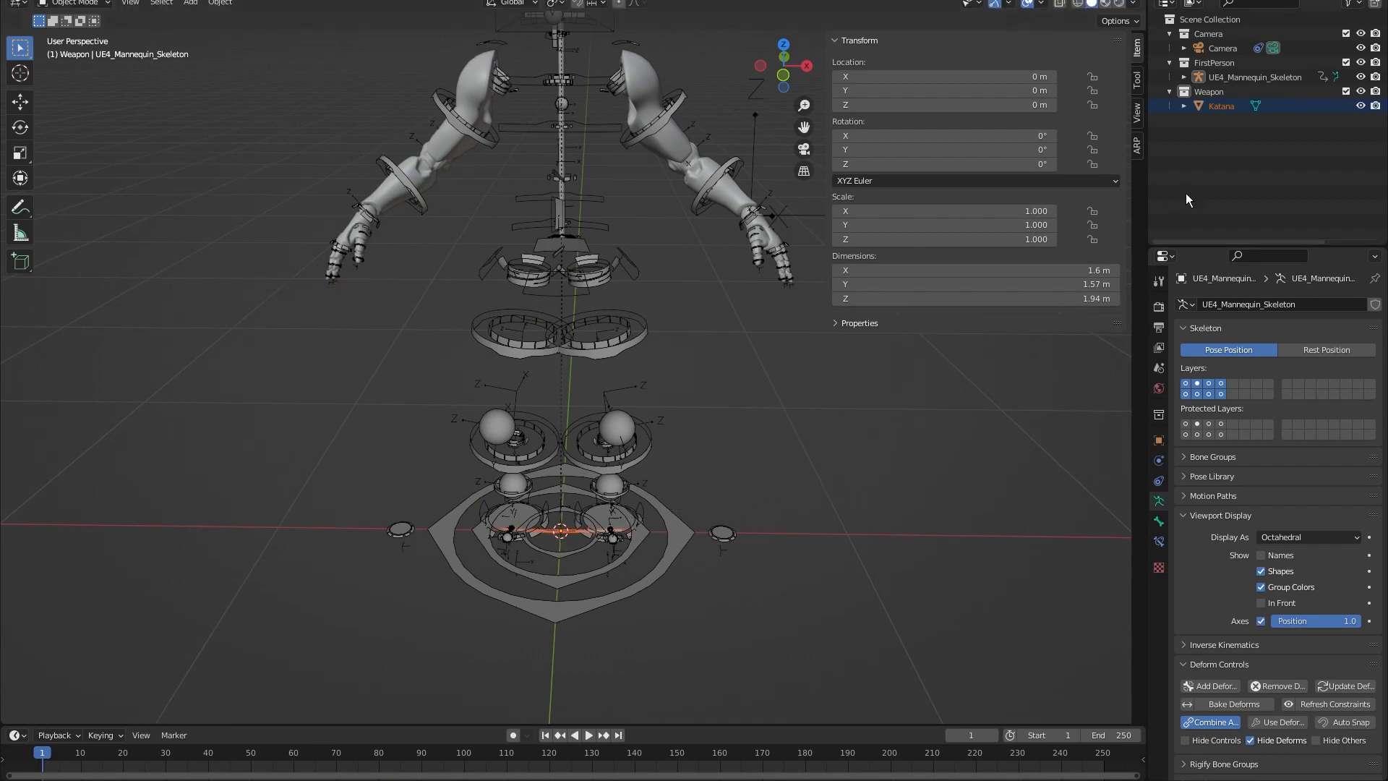
# Try scaling the Katana object up to about 0.81 m long and move it beside the mannequin's arm to judge its size.
pyautogui.click(1218, 107)
pyautogui.moveTo(905, 502); pyautogui.dragTo(926, 473, button='middle')
pyautogui.press('s')
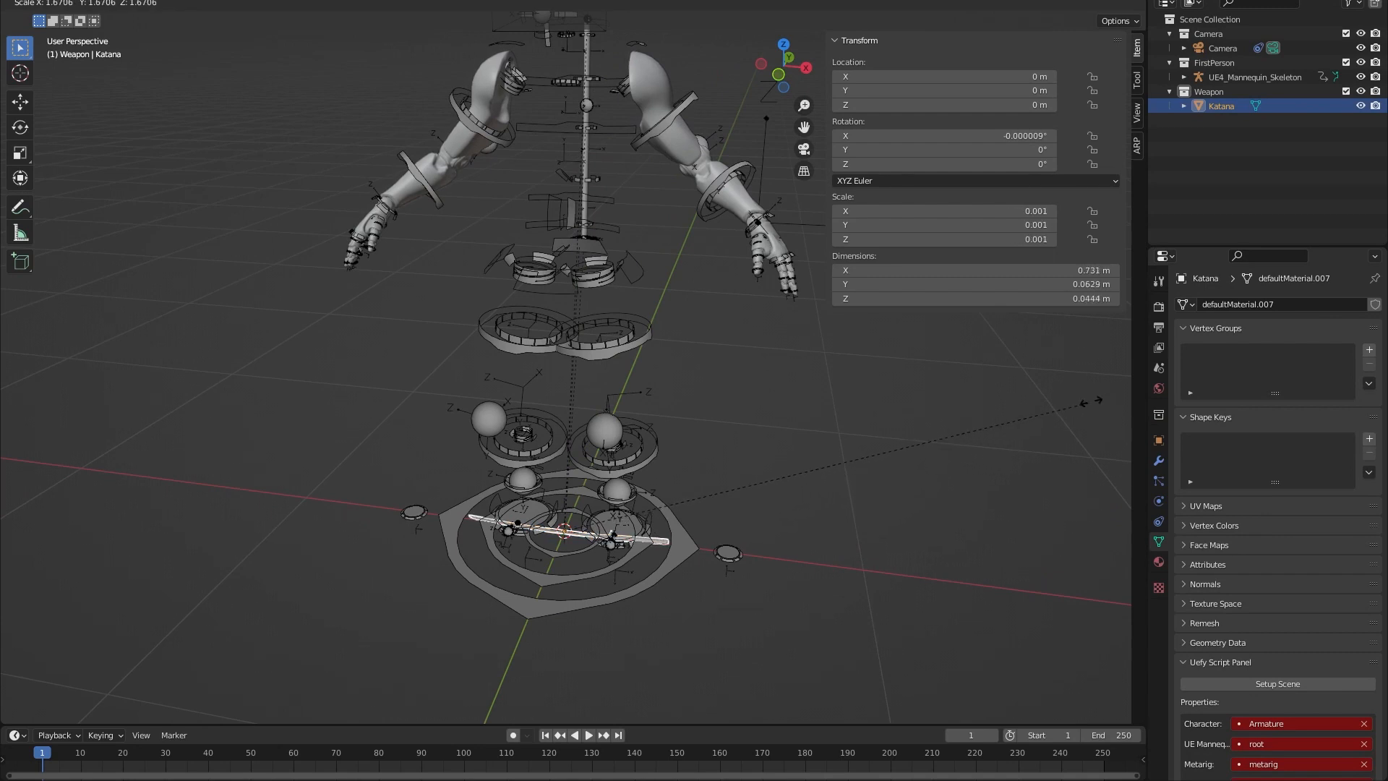
pyautogui.click(1027, 416)
pyautogui.moveTo(1027, 416); pyautogui.dragTo(892, 416, button='middle')
pyautogui.press('g')
pyautogui.click(627, 151)
pyautogui.moveTo(549, 222); pyautogui.dragTo(666, 282, button='middle')
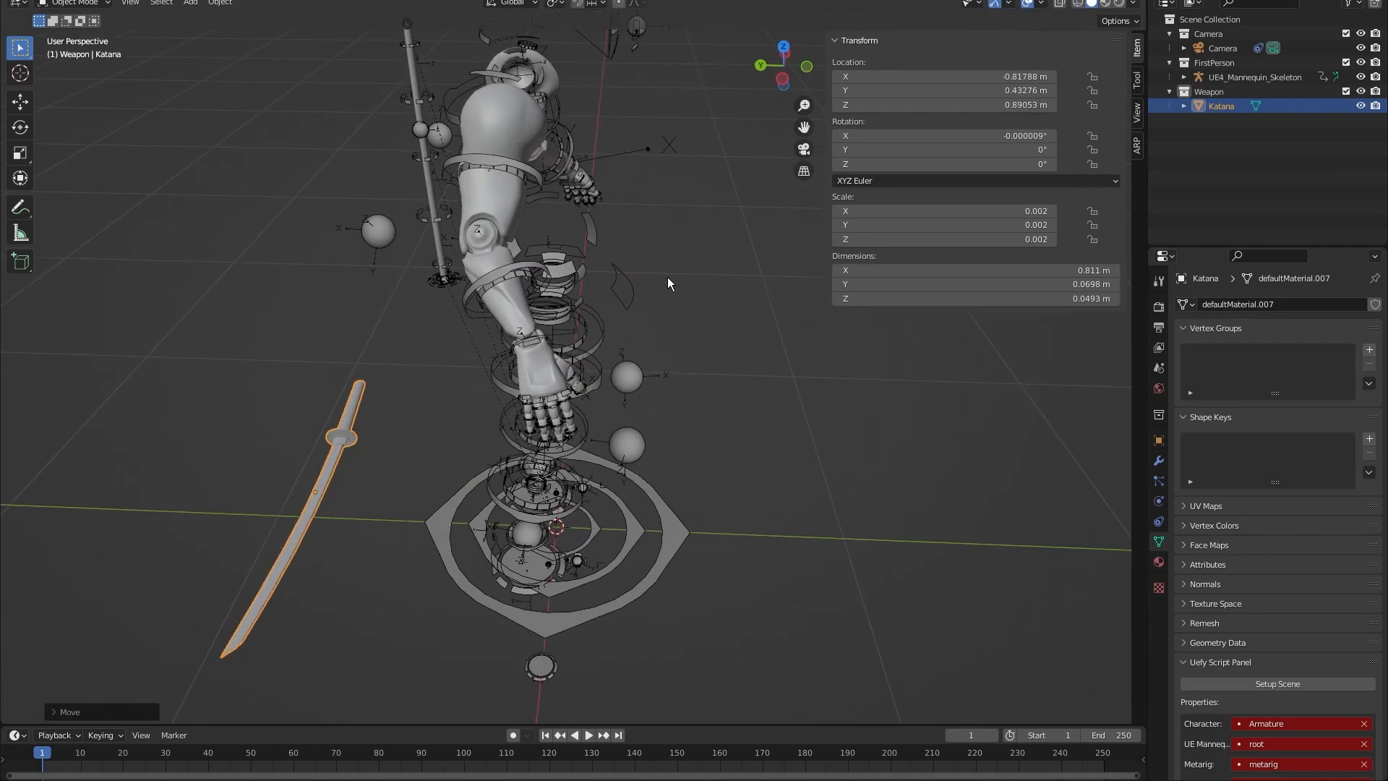
pyautogui.press('g')
pyautogui.click(965, 239)
# Delete the trial katana and make the Weapon collection the active one.
pyautogui.moveTo(766, 391); pyautogui.dragTo(694, 348, button='middle')
pyautogui.press('Delete')
pyautogui.click(1243, 93)
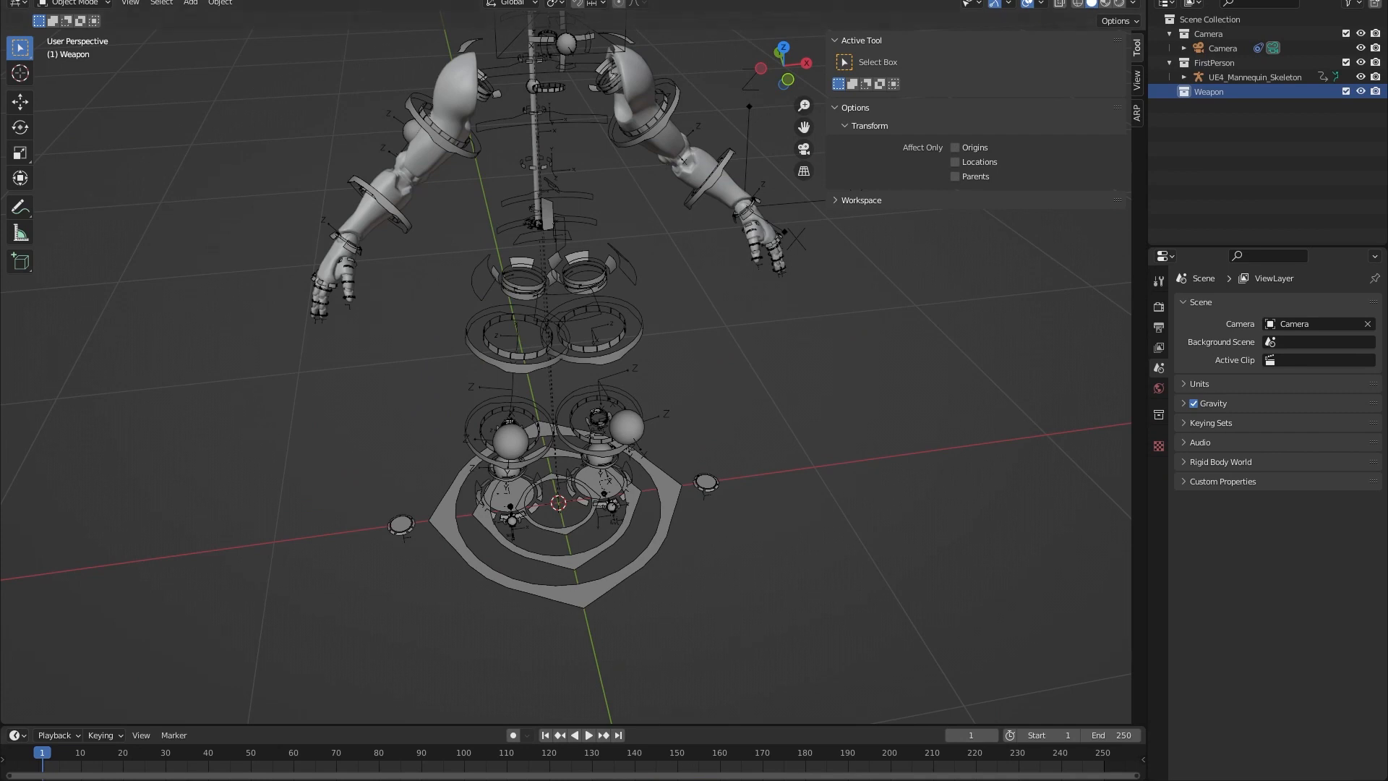
# Return to the katana's source Blender window and enlarge the Katana object uniformly to a scale of 0.175, about 94.5 cm long.
pyautogui.moveTo(726, 767)
pyautogui.click(646, 730)
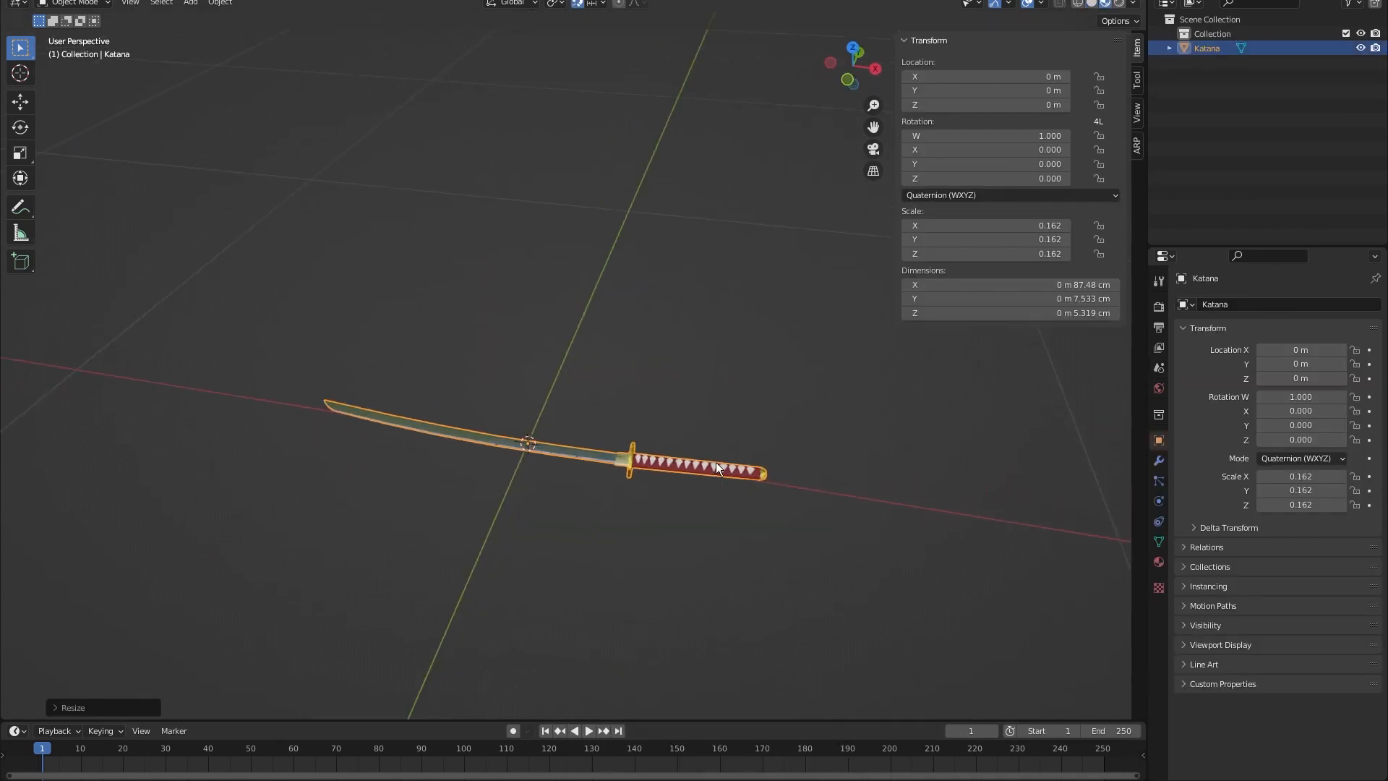
pyautogui.scroll(2, 715, 432)
pyautogui.press('s')
pyautogui.moveTo(716, 463); pyautogui.dragTo(781, 457, button='middle')
pyautogui.click(754, 431)
pyautogui.scroll(-1, 750, 427)
pyautogui.scroll(-2, 749, 427)
pyautogui.press('s')
pyautogui.click(803, 446)
# Export the resized katana as FBX, overwriting SK_Katana.fbx in the Mesh folder.
pyautogui.click(33, 0)
pyautogui.click(57, 77)
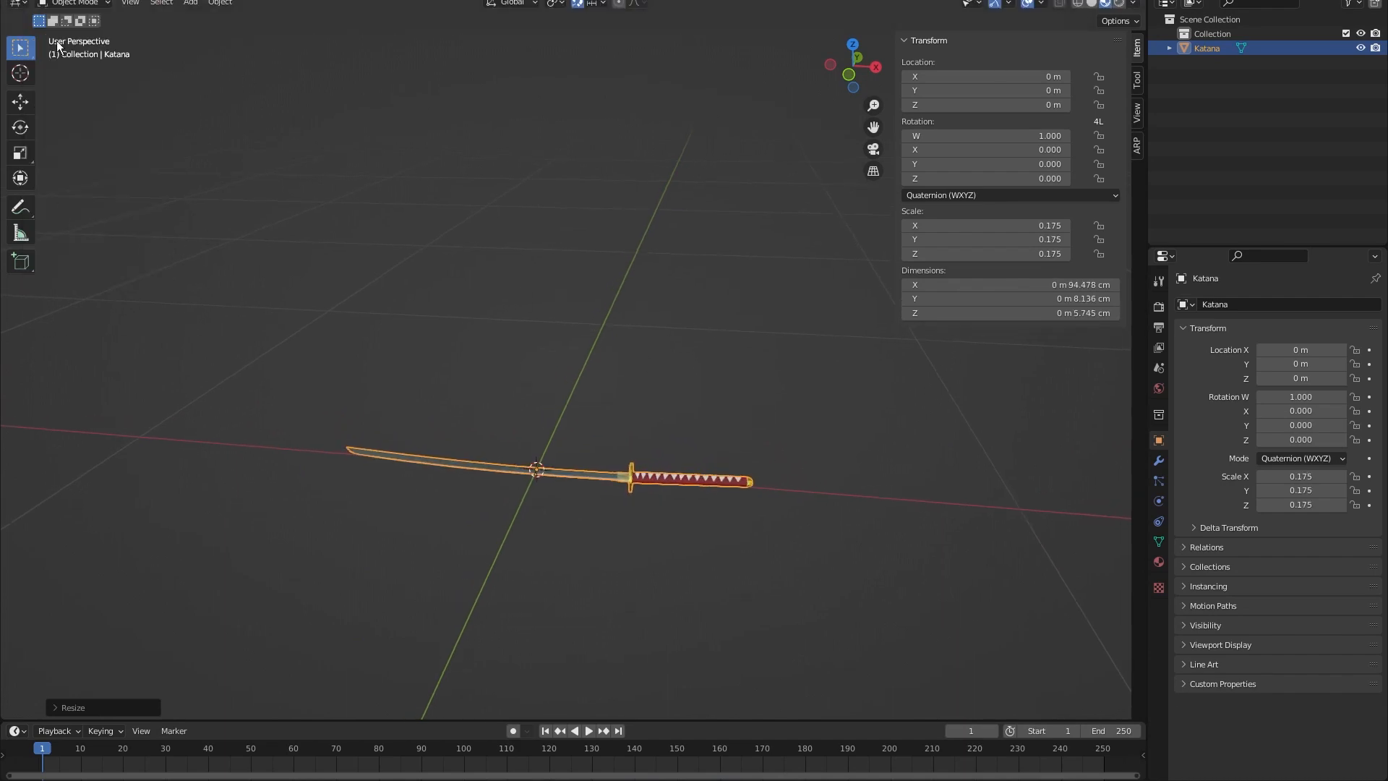
pyautogui.click(33, 3)
pyautogui.moveTo(108, 185)
pyautogui.click(238, 327)
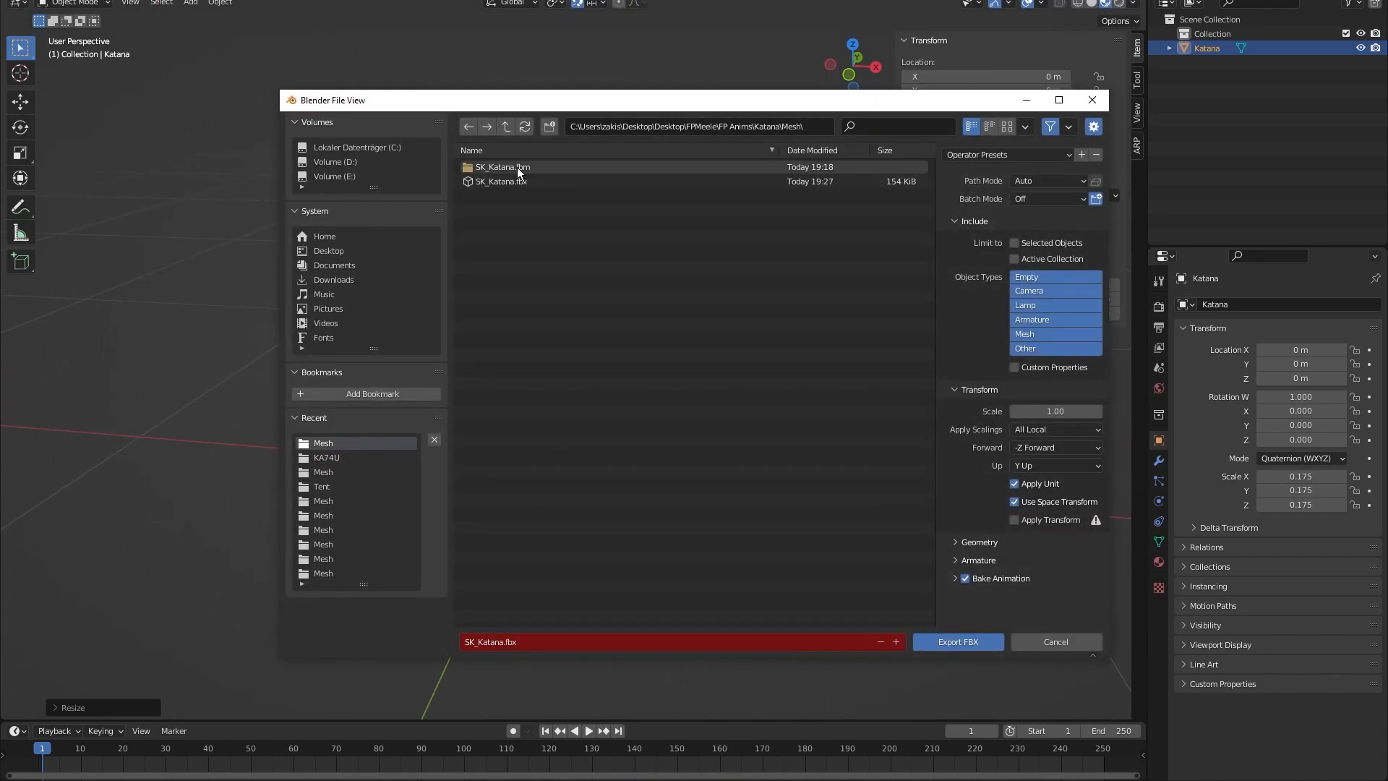
pyautogui.click(517, 180)
pyautogui.click(968, 639)
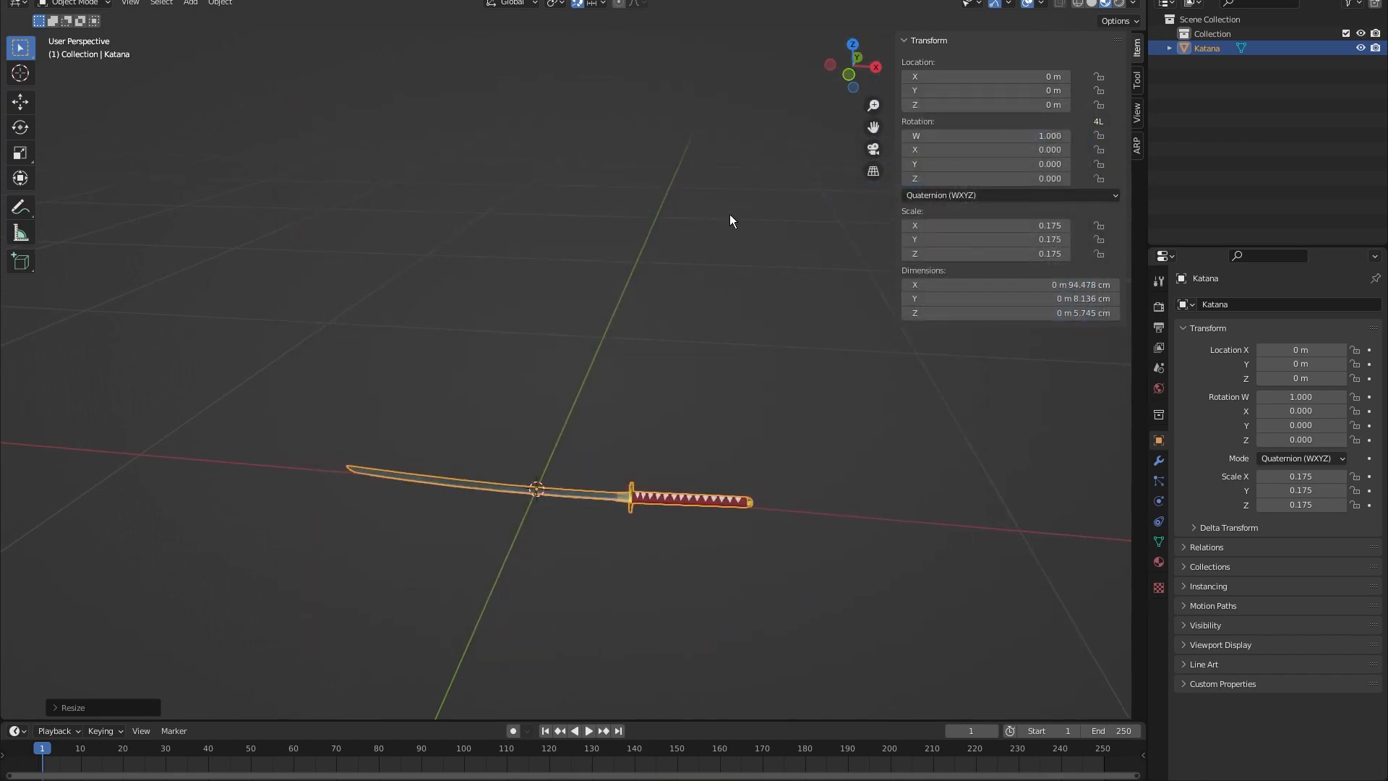
# Switch to the mannequin rig's Blender window and import the re-exported SK_Katana.fbx into the Weapon collection.
pyautogui.click(688, 750)
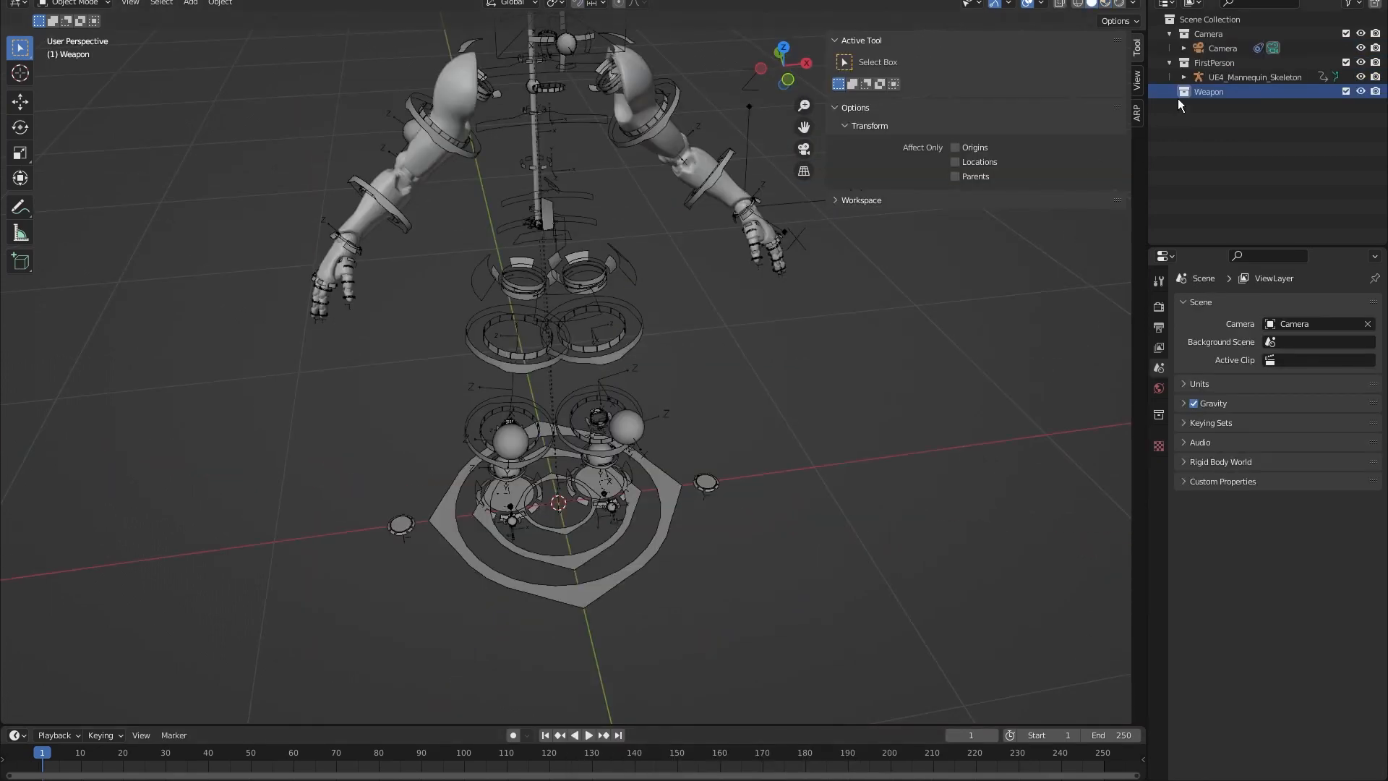
pyautogui.click(32, 1)
pyautogui.moveTo(86, 178)
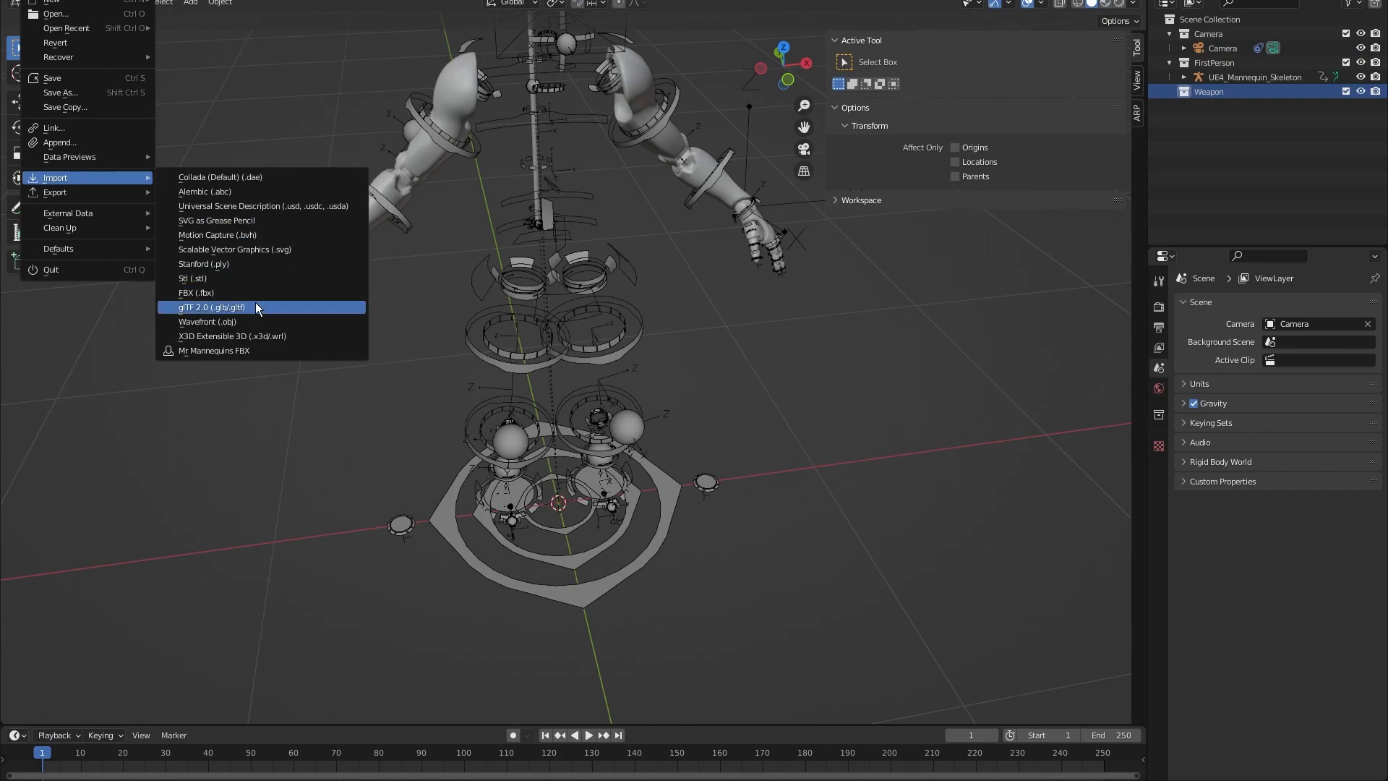
pyautogui.click(260, 306)
pyautogui.doubleClick(509, 182)
# Select the imported katana and rotate it 90° in the front view so the blade points straight up.
pyautogui.moveTo(644, 497); pyautogui.dragTo(637, 524, button='middle')
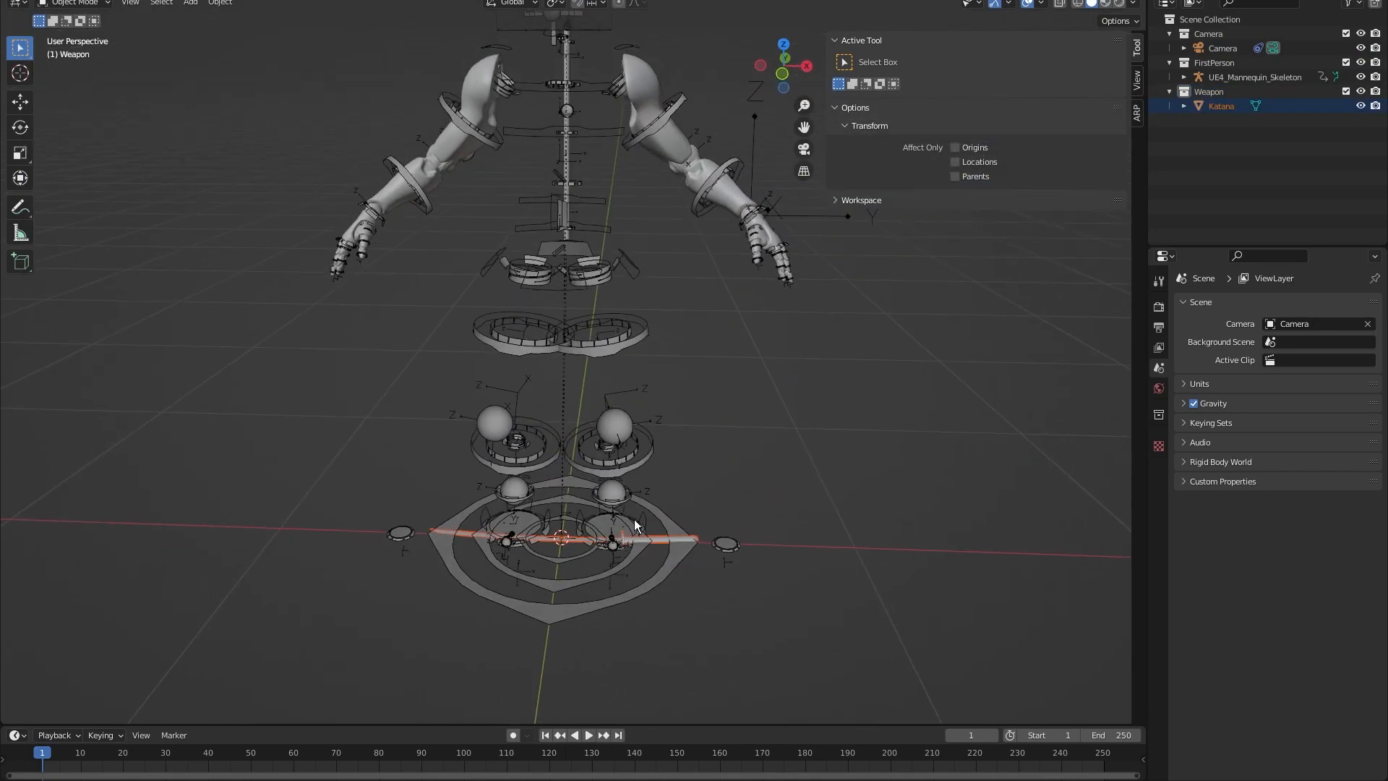
pyautogui.click(651, 535)
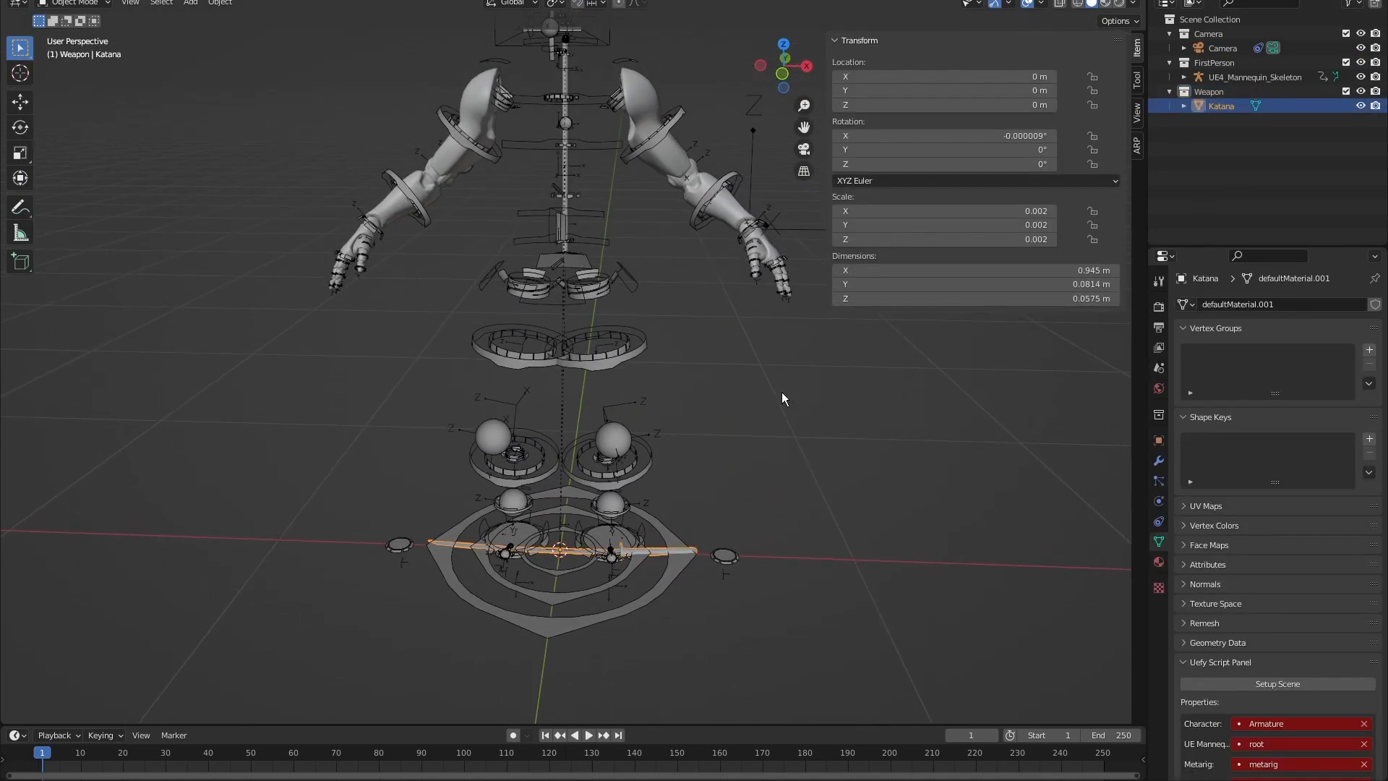
pyautogui.press('KP_1')
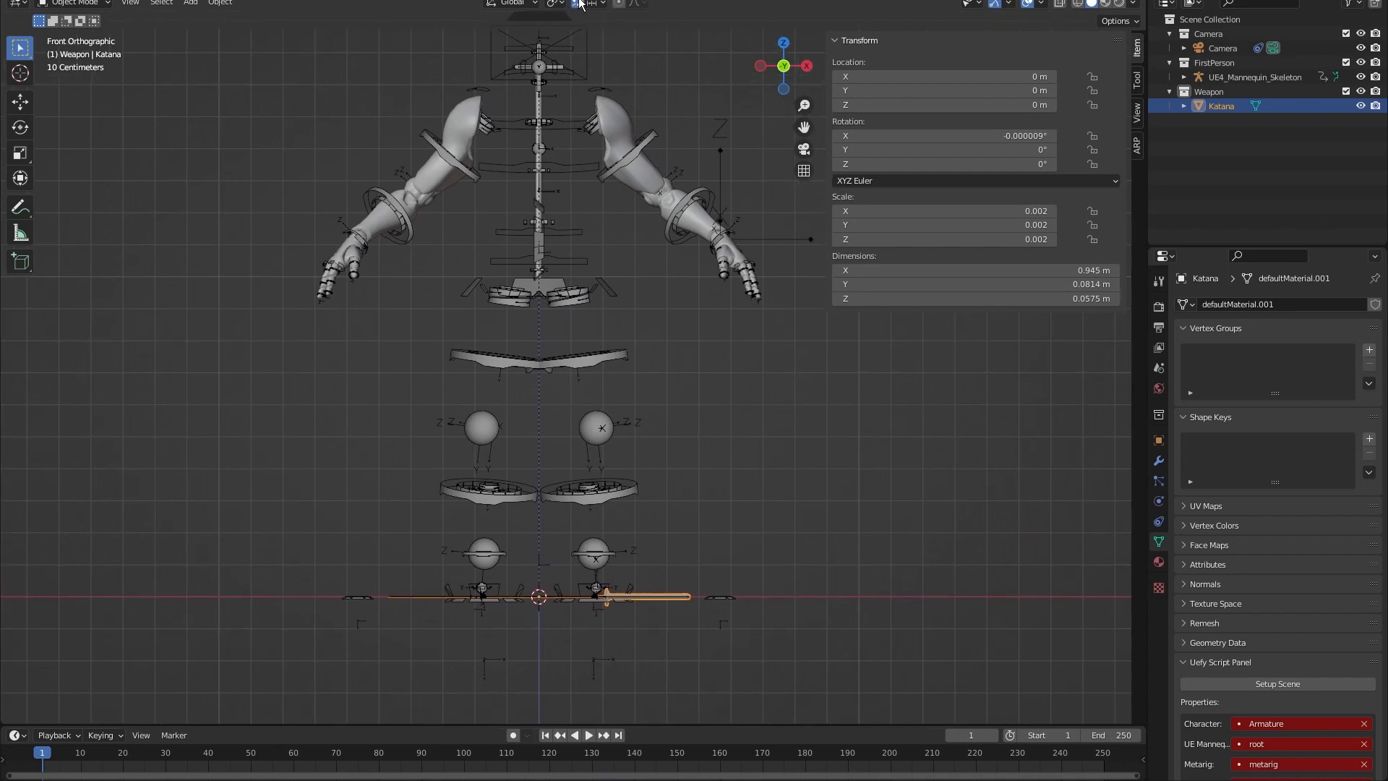
pyautogui.write('r90')
pyautogui.press('Return')
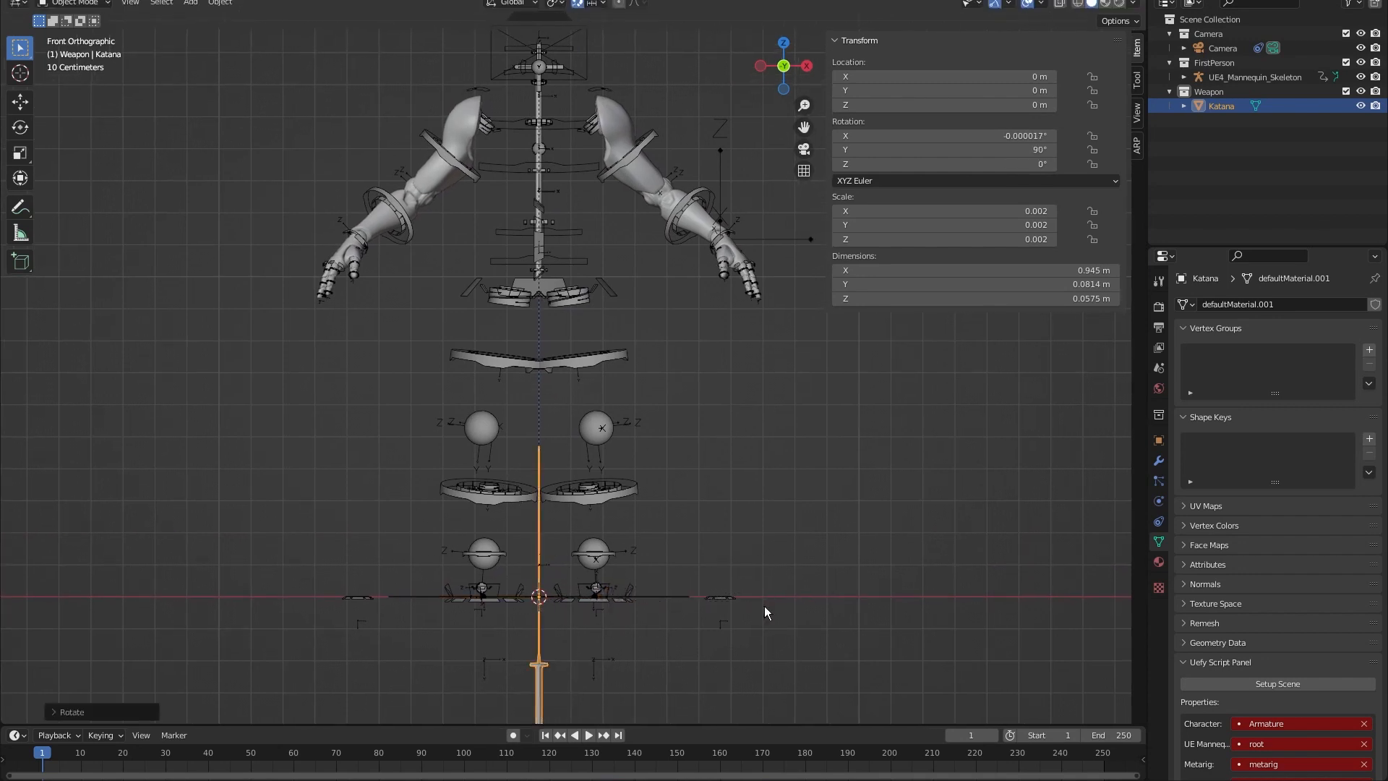
# Move the katana in front of the mannequin's arm, to X -0.2 m, Y -0.3 m and Z 1.5 m.
pyautogui.press('g')
pyautogui.click(686, 184)
pyautogui.press('KP_3')
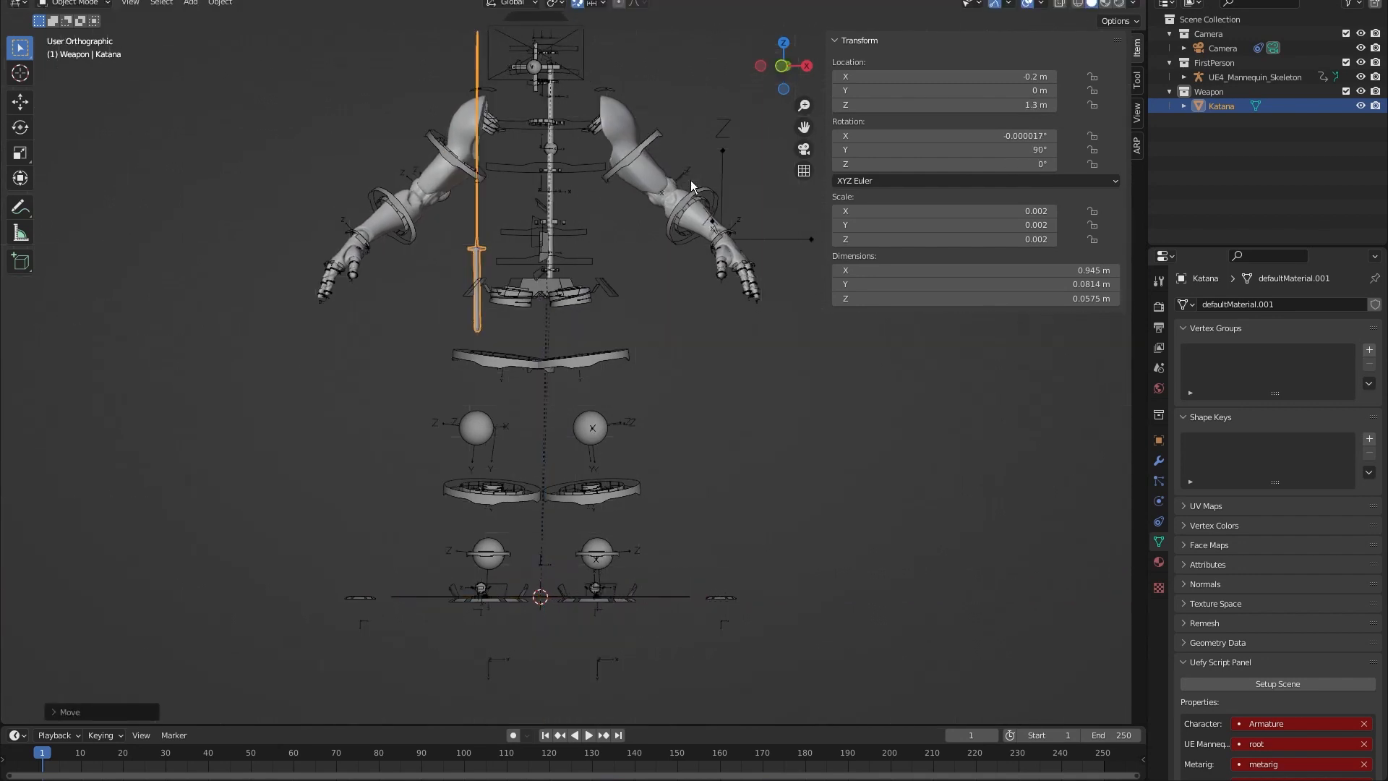
pyautogui.press('g')
pyautogui.click(571, 246)
pyautogui.scroll(6, 587, 297)
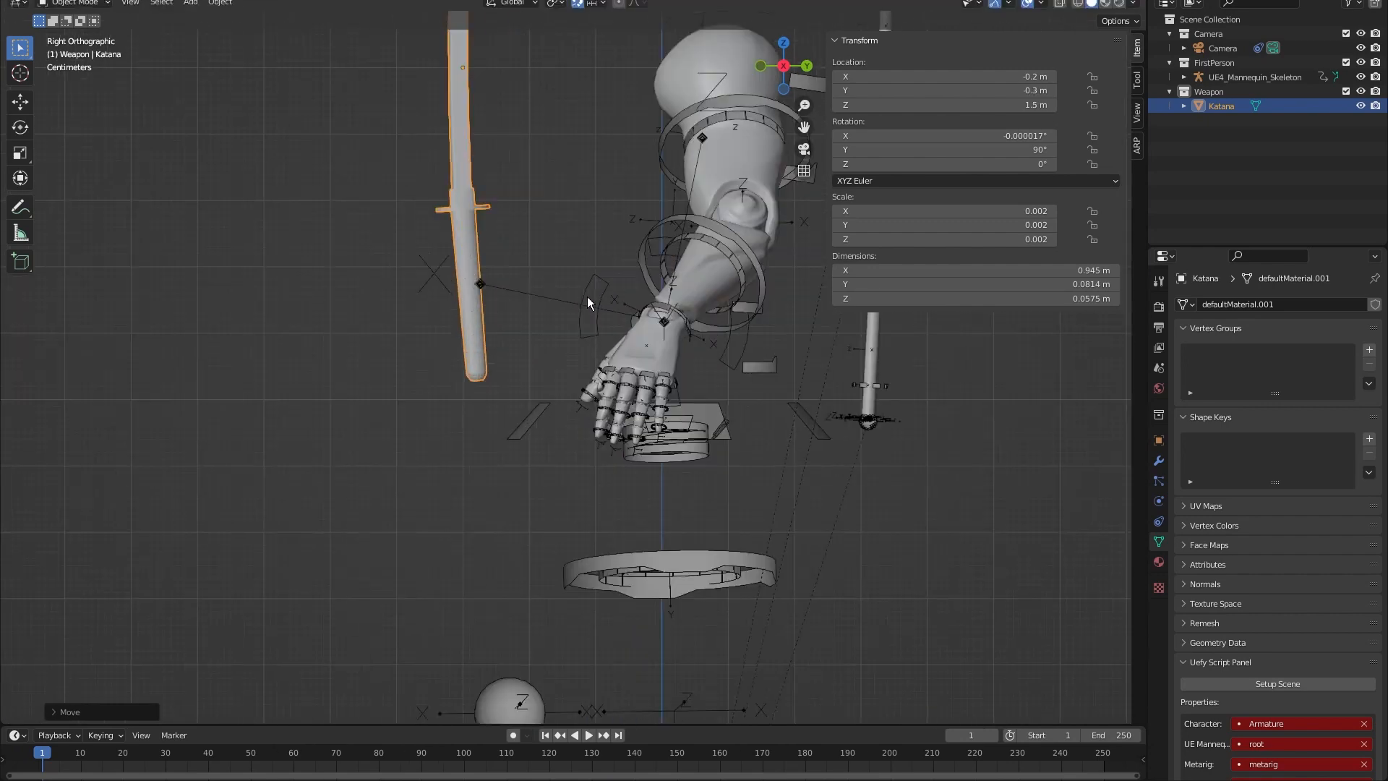
# Select UE4_Mannequin_Skeleton and put it into Pose Mode.
pyautogui.click(644, 410)
pyautogui.hotkey('ctrl', 'Tab')
pyautogui.scroll(-2, 471, 332)
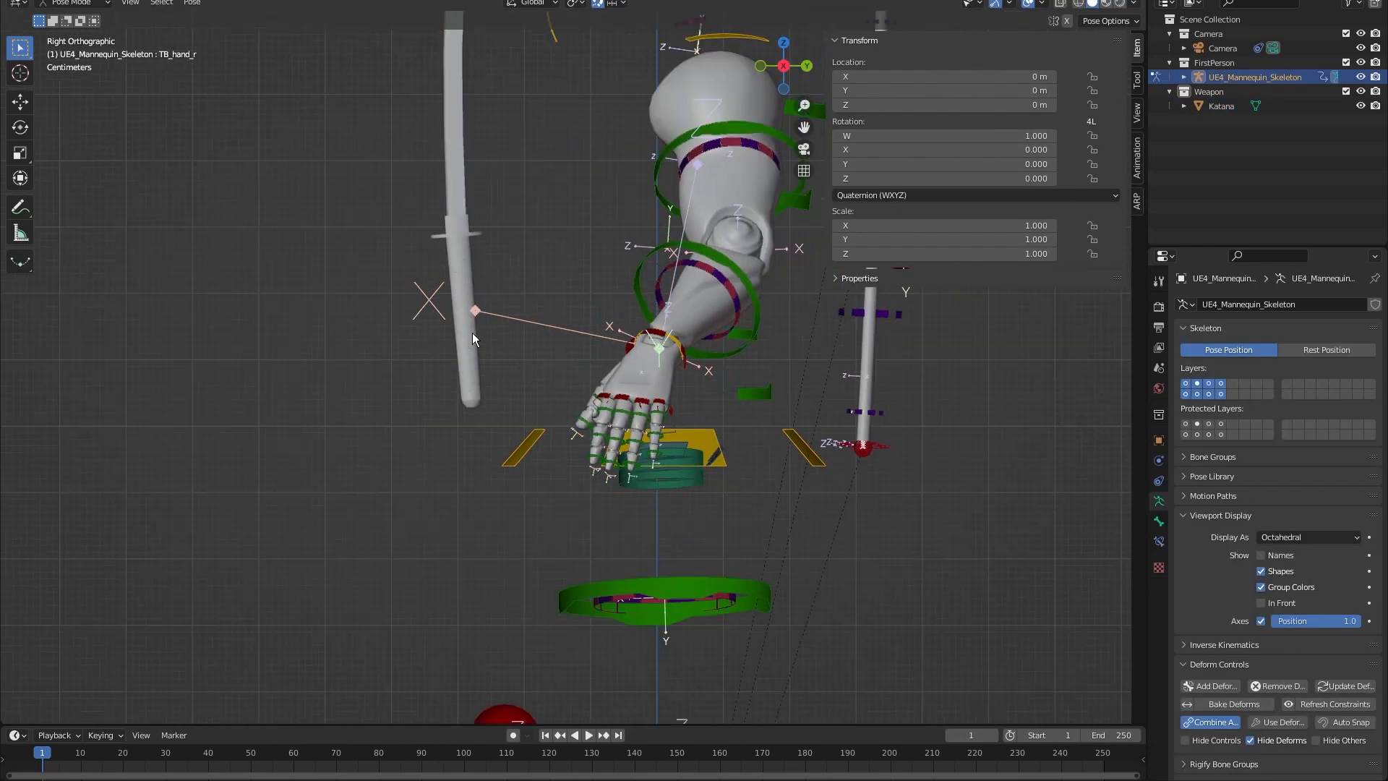
# In side view, rotate and move the right hand control toward the katana grip, at about X -0.082, Y -0.041, Z -0.098 m.
pyautogui.keyDown('shift'); pyautogui.moveTo(534, 251); pyautogui.dragTo(557, 375, button='middle'); pyautogui.keyUp('shift')
pyautogui.moveTo(632, 453); pyautogui.dragTo(561, 443, button='middle')
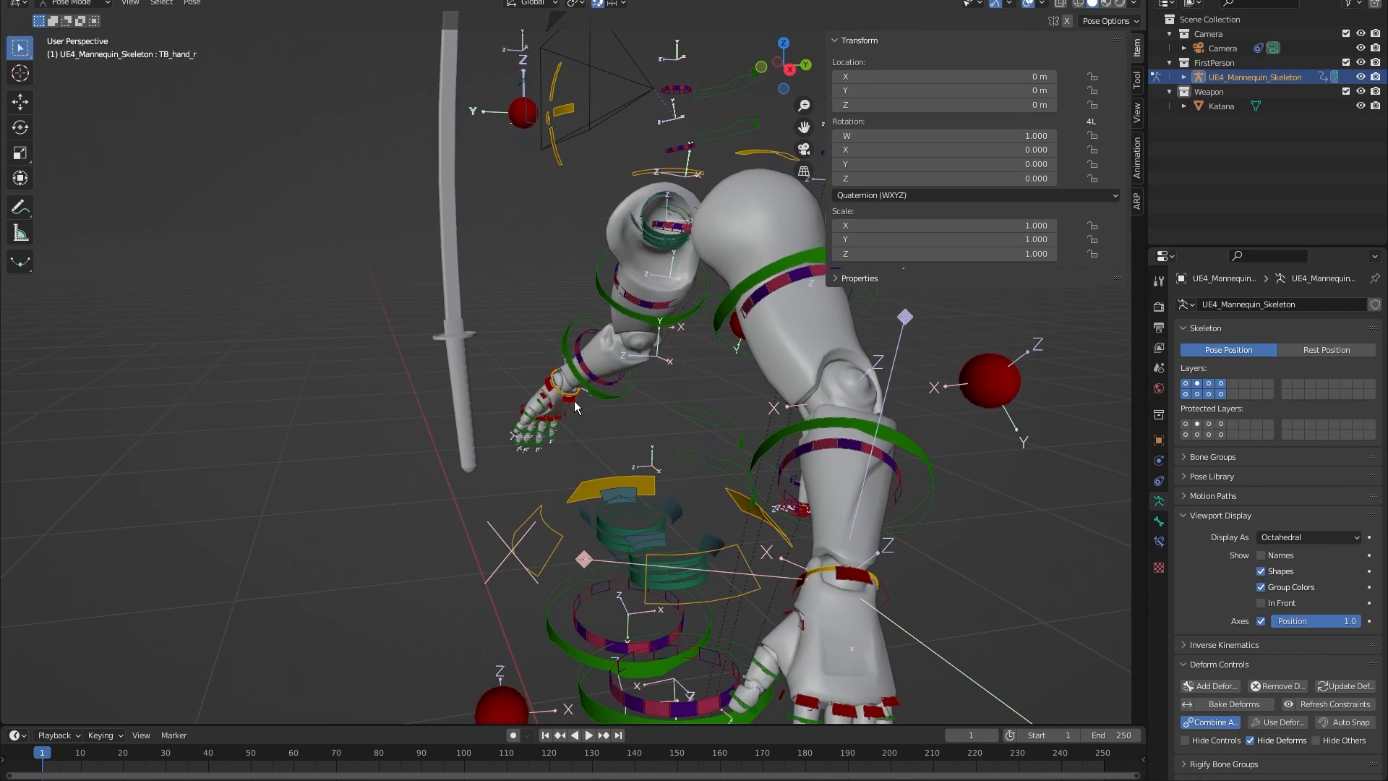
pyautogui.press('KP_1')
pyautogui.press('KP_3')
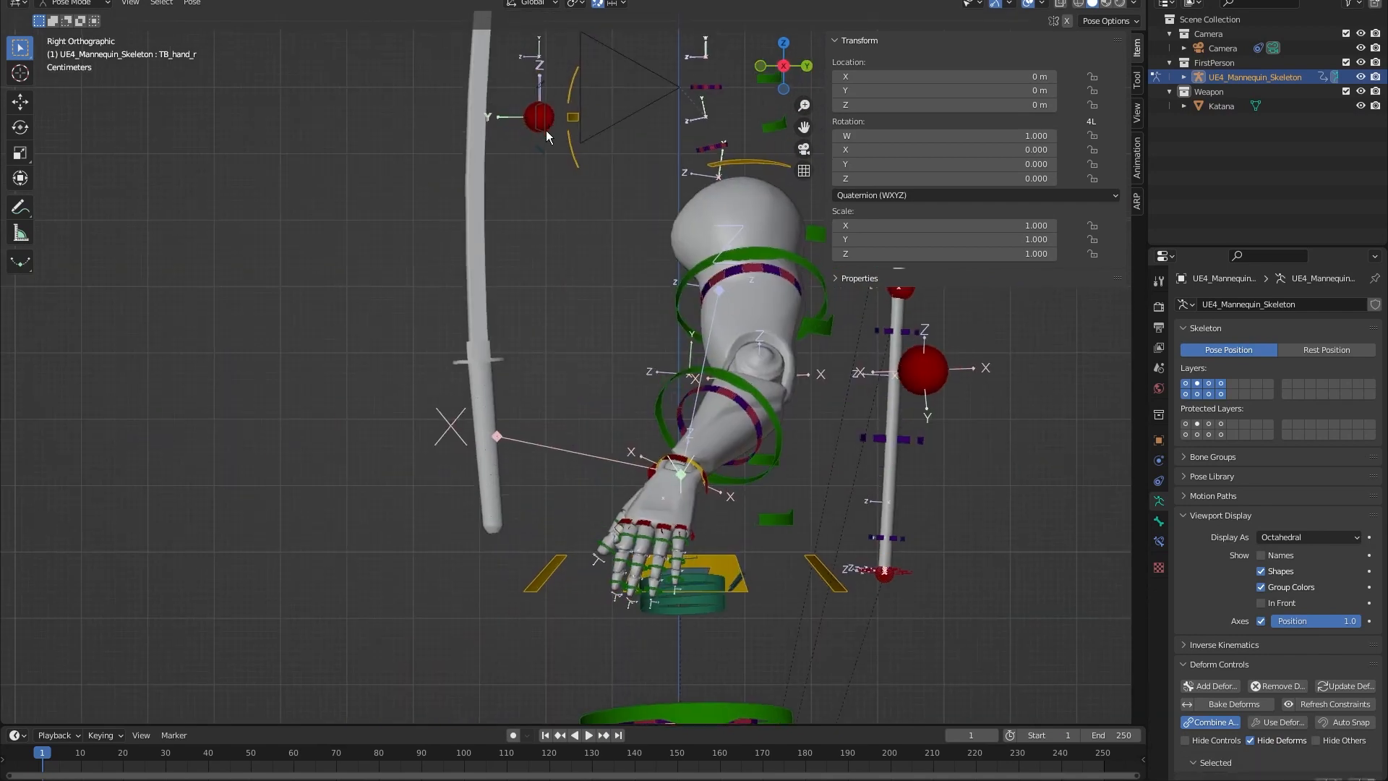
pyautogui.keyDown('shift'); pyautogui.moveTo(547, 133); pyautogui.dragTo(527, 171, button='middle'); pyautogui.keyUp('shift')
pyautogui.press('r')
pyautogui.click(774, 318)
pyautogui.press('g')
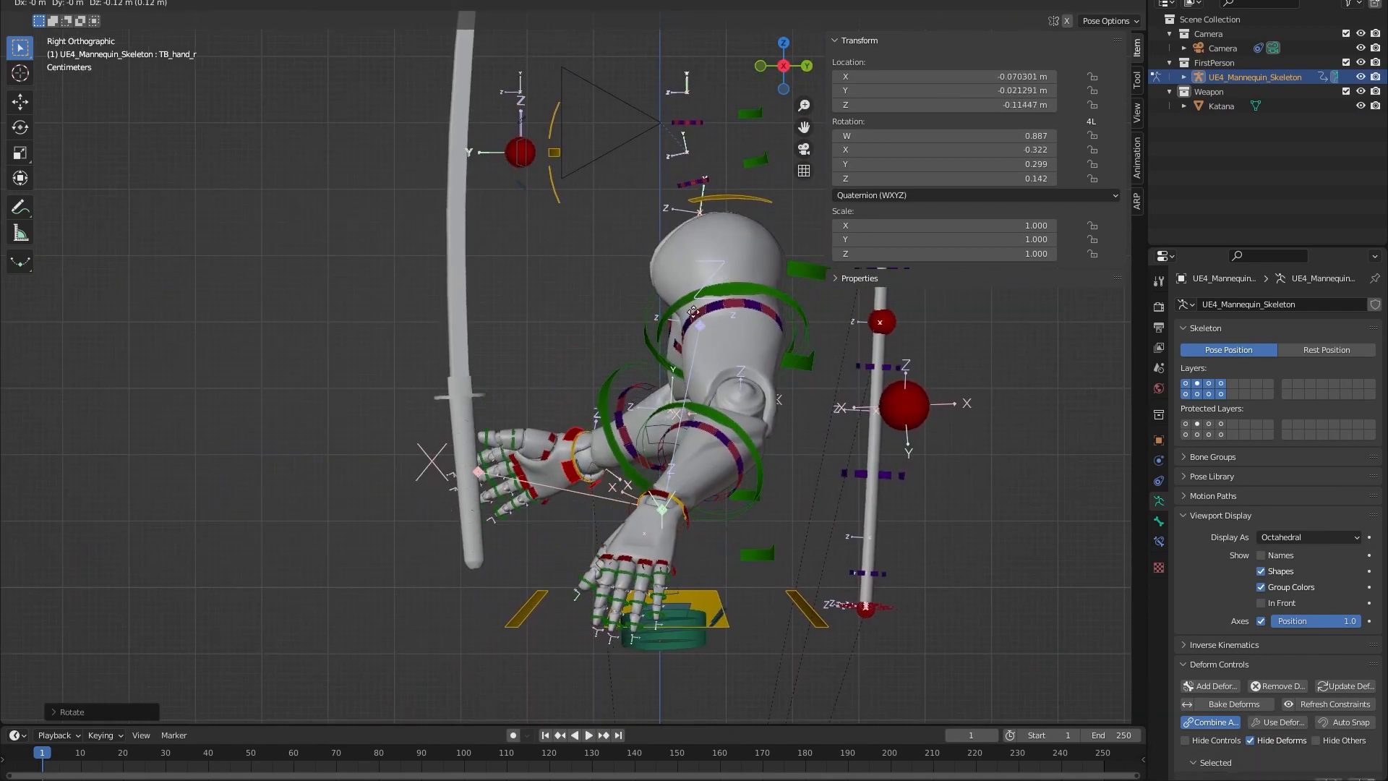
pyautogui.click(709, 292)
pyautogui.press('r')
pyautogui.click(740, 314)
# In front view, move the right hand control inward until the hand sits beside the katana handle.
pyautogui.press('KP_1')
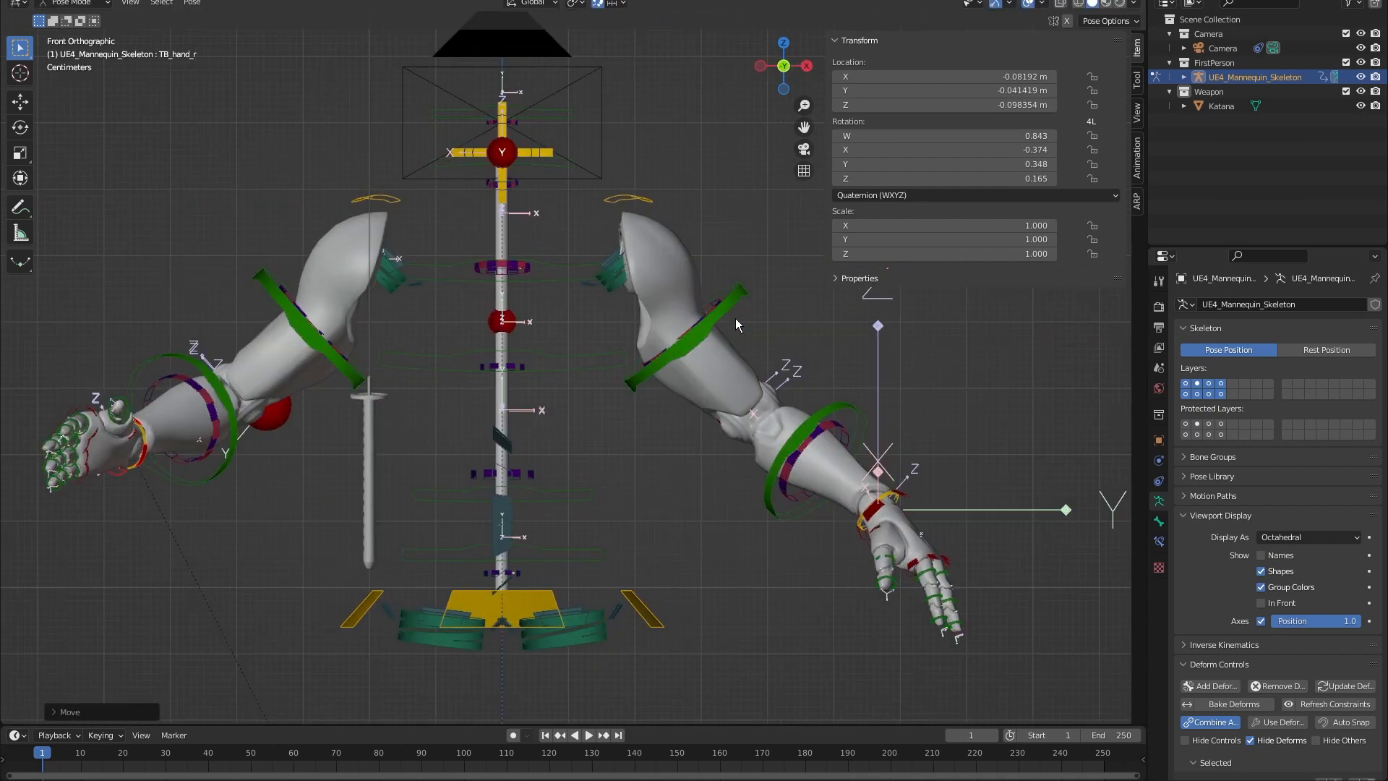
pyautogui.press('g')
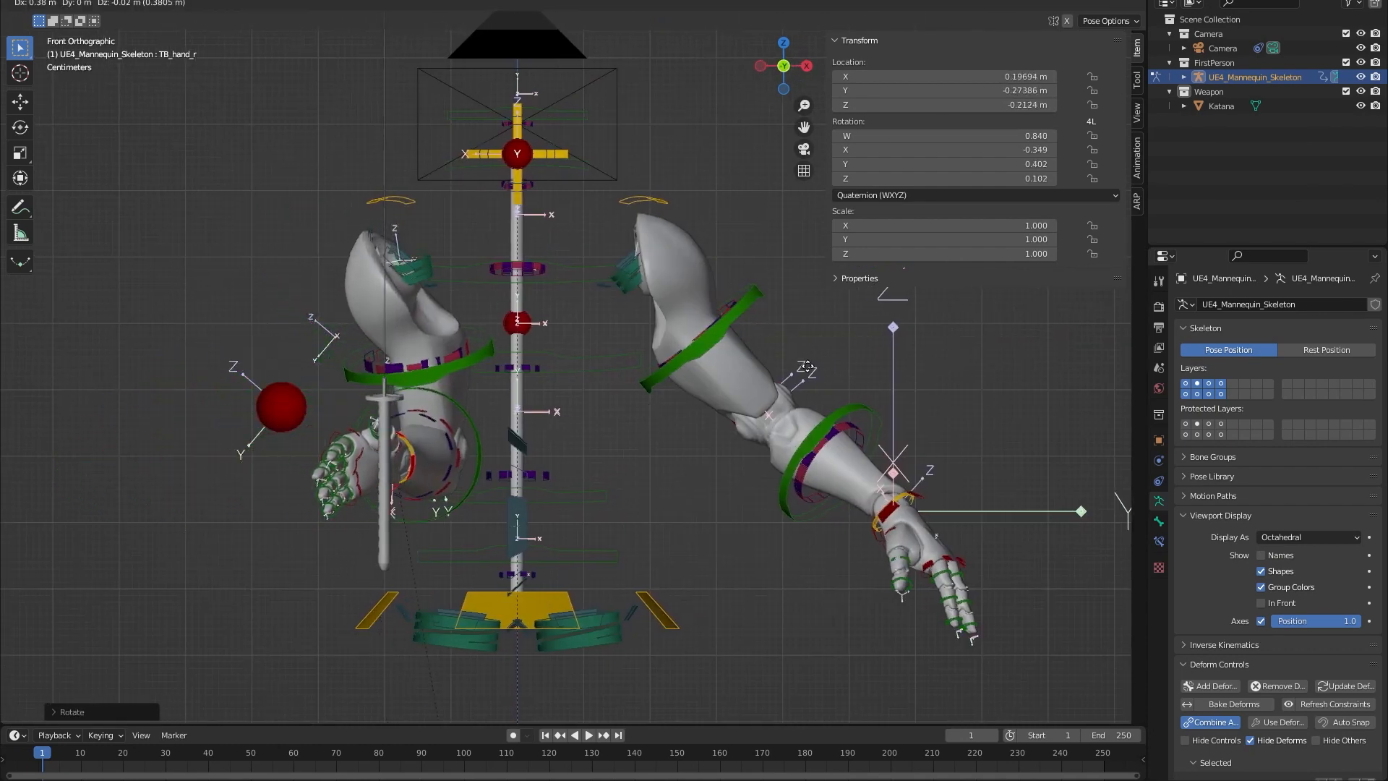
pyautogui.click(831, 376)
# Reposition the right arm's red elbow pole control outward from the body to angle the elbow.
pyautogui.keyDown('shift'); pyautogui.moveTo(542, 370); pyautogui.dragTo(616, 349, button='middle'); pyautogui.keyUp('shift')
pyautogui.click(353, 380)
pyautogui.moveTo(280, 323); pyautogui.dragTo(379, 408)
pyautogui.press('g')
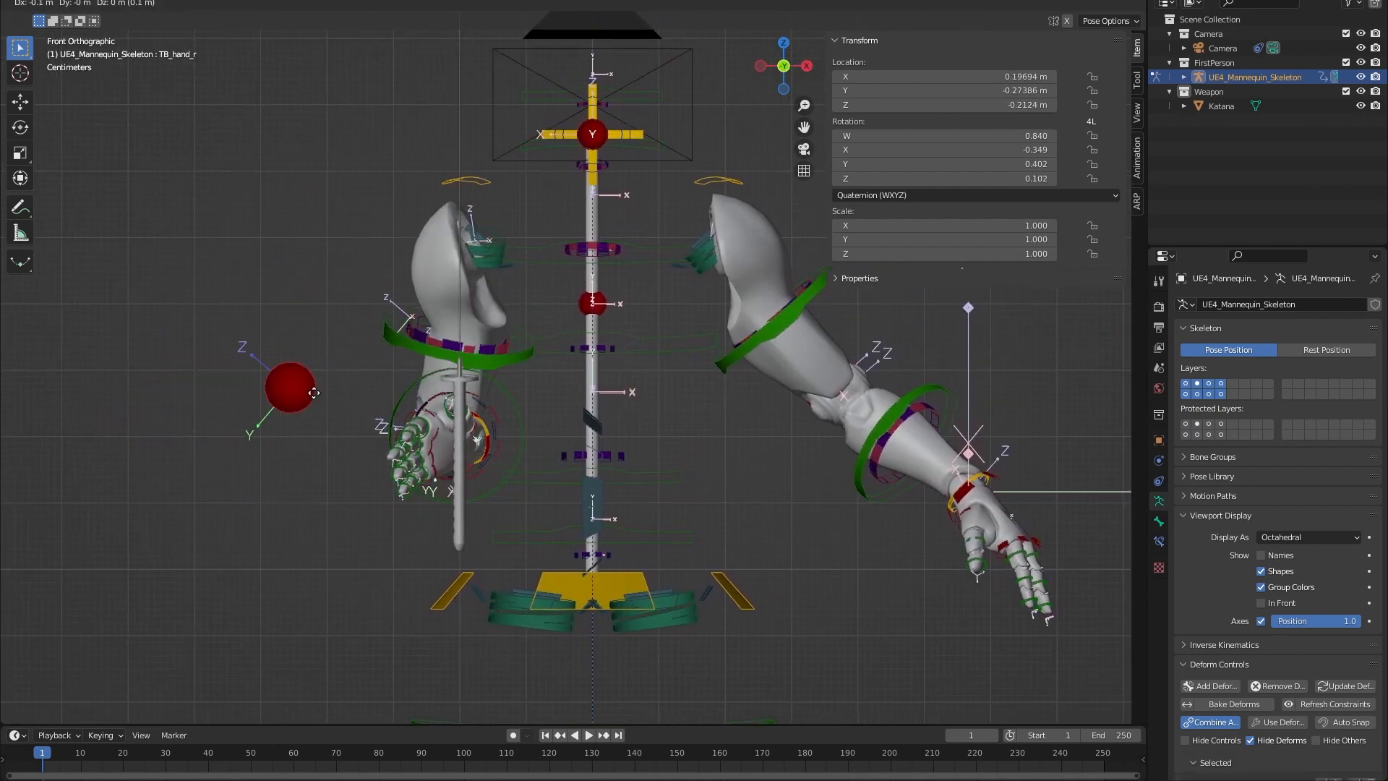
pyautogui.click(280, 401)
pyautogui.keyDown('shift'); pyautogui.moveTo(531, 454); pyautogui.dragTo(584, 467, button='middle'); pyautogui.keyUp('shift')
pyautogui.moveTo(211, 304); pyautogui.dragTo(336, 406)
pyautogui.press('g')
pyautogui.click(352, 375)
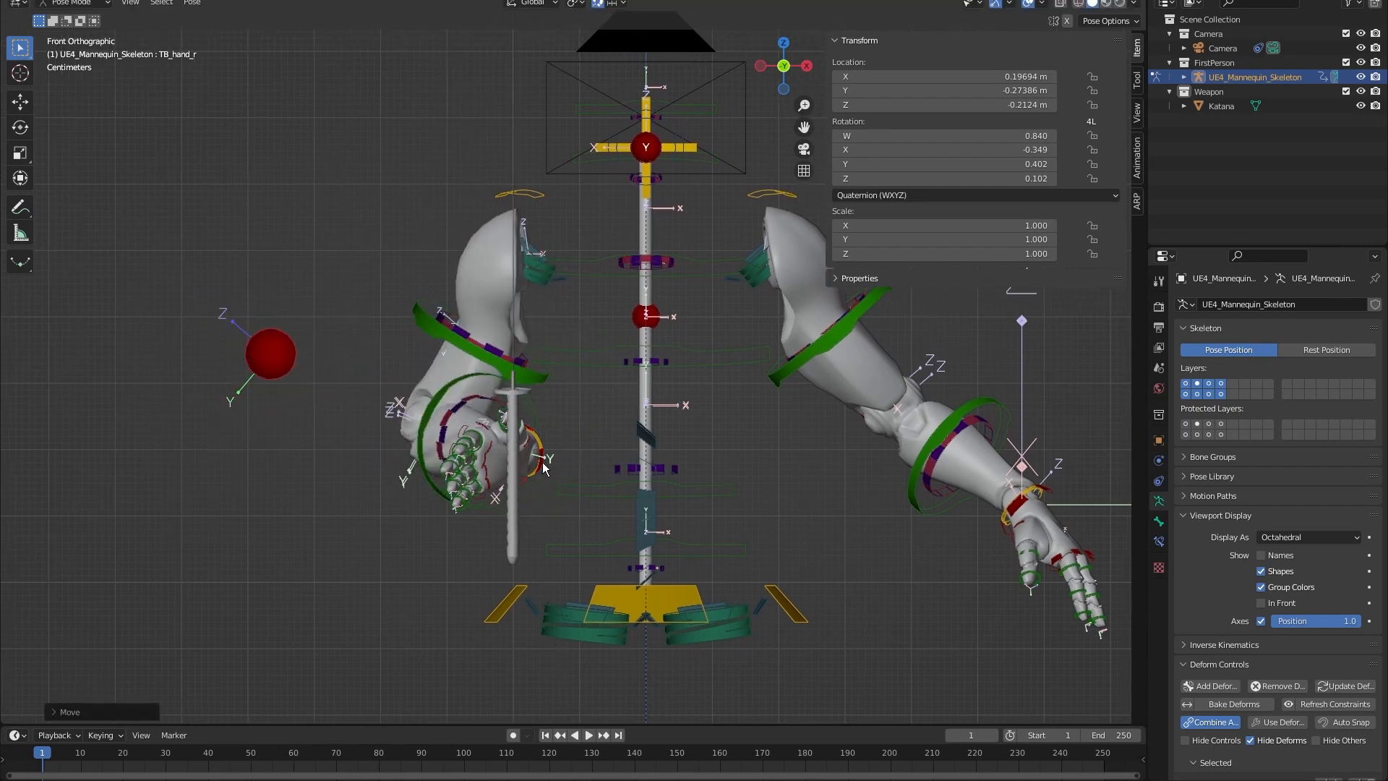
# In top view, rotate and move the right hand beside the katana, at about X 0.174, Y -0.239, Z -0.272 m.
pyautogui.keyDown('shift'); pyautogui.moveTo(575, 463); pyautogui.dragTo(626, 419, button='middle'); pyautogui.keyUp('shift')
pyautogui.press('KP_7')
pyautogui.scroll(2, 606, 413)
pyautogui.press('r')
pyautogui.click(655, 376)
pyautogui.press('g')
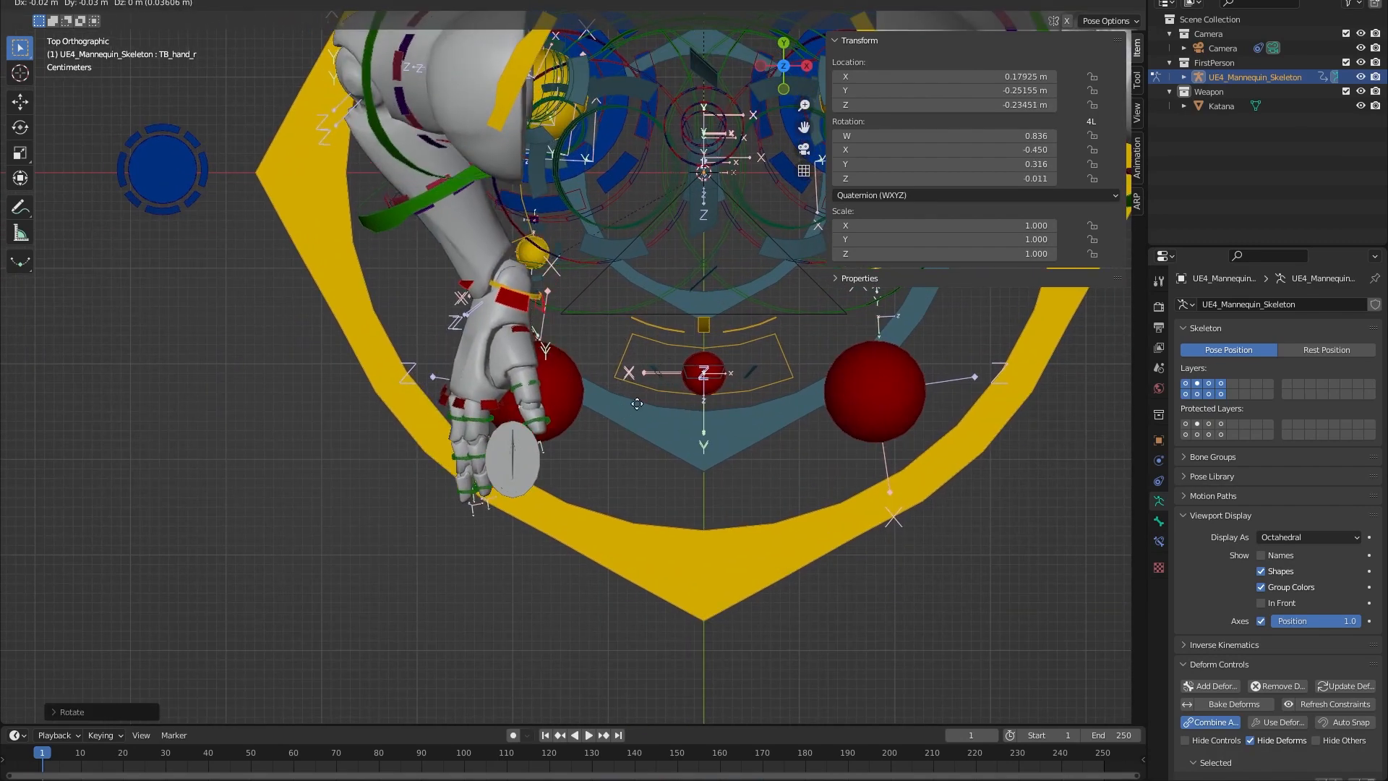
pyautogui.click(636, 426)
# Fine-tune the right hand's rotation and position from above so the palm meets the handle, at about X 0.180, Y -0.244, Z -0.275 m.
pyautogui.scroll(4, 560, 425)
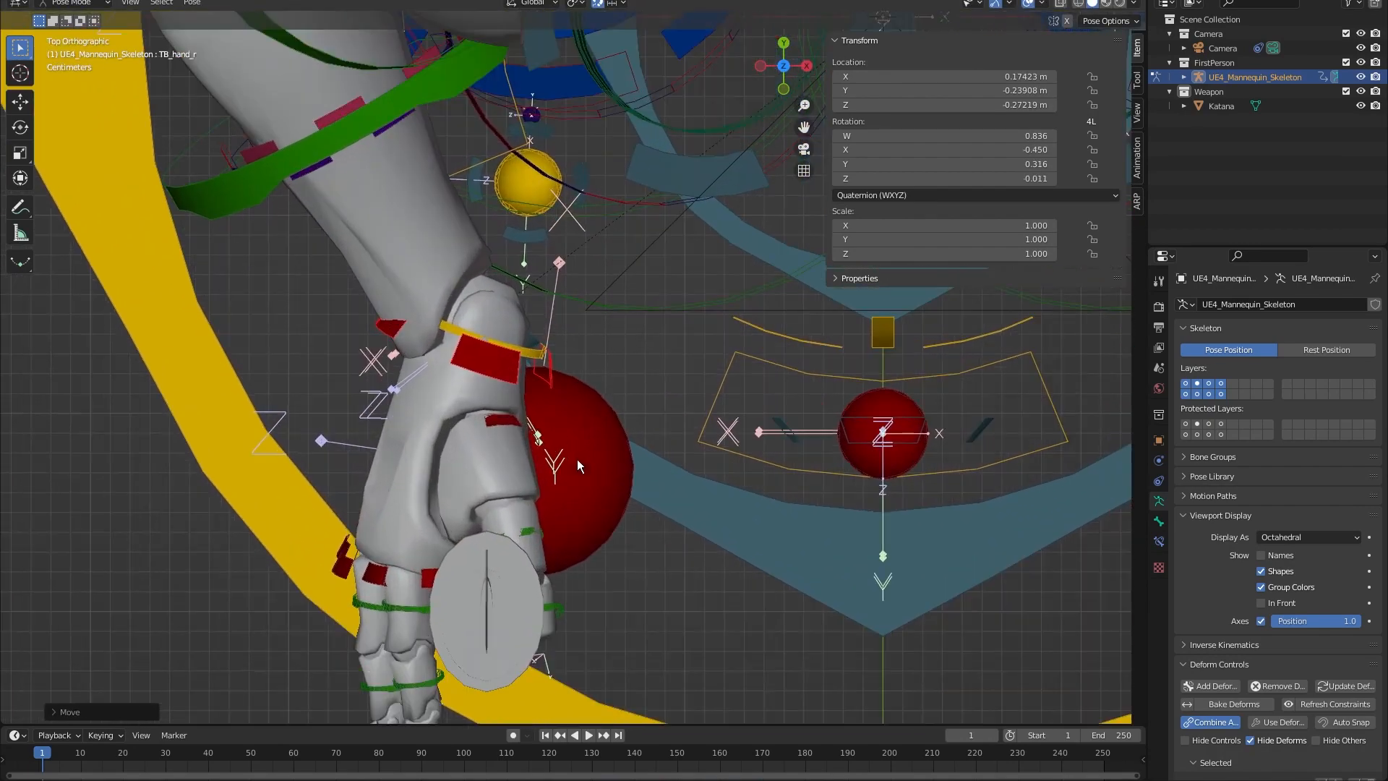
pyautogui.keyDown('shift'); pyautogui.moveTo(576, 458); pyautogui.dragTo(597, 416, button='middle'); pyautogui.keyUp('shift')
pyautogui.press('g')
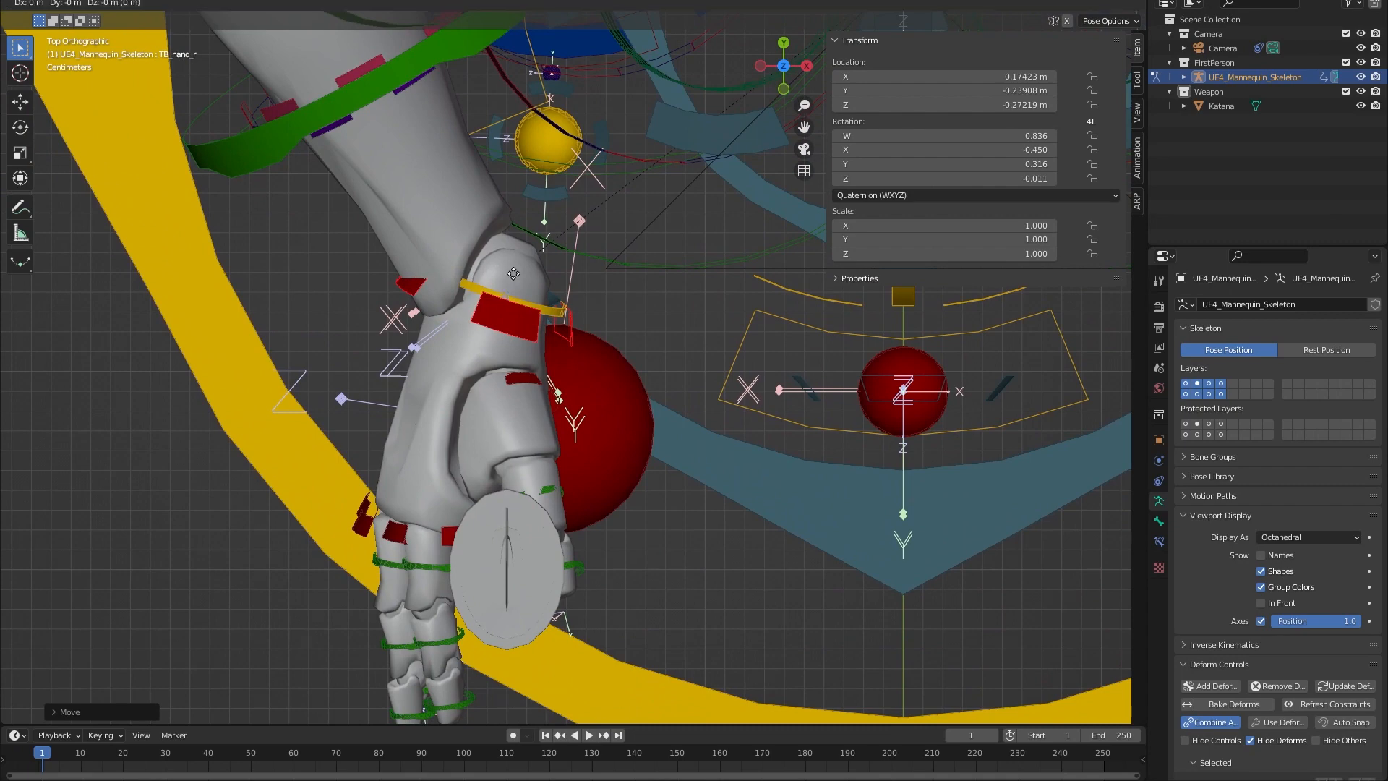
pyautogui.click(588, 314)
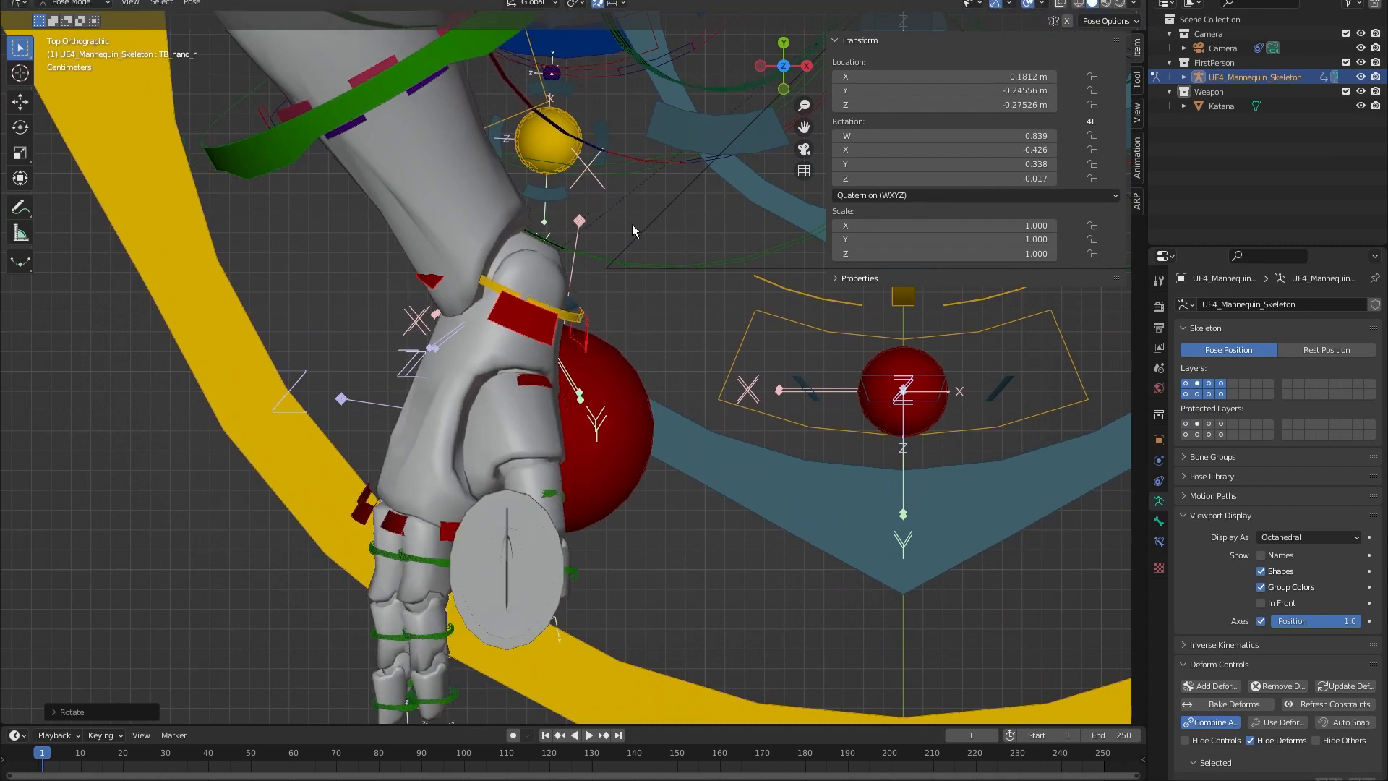
pyautogui.press('r')
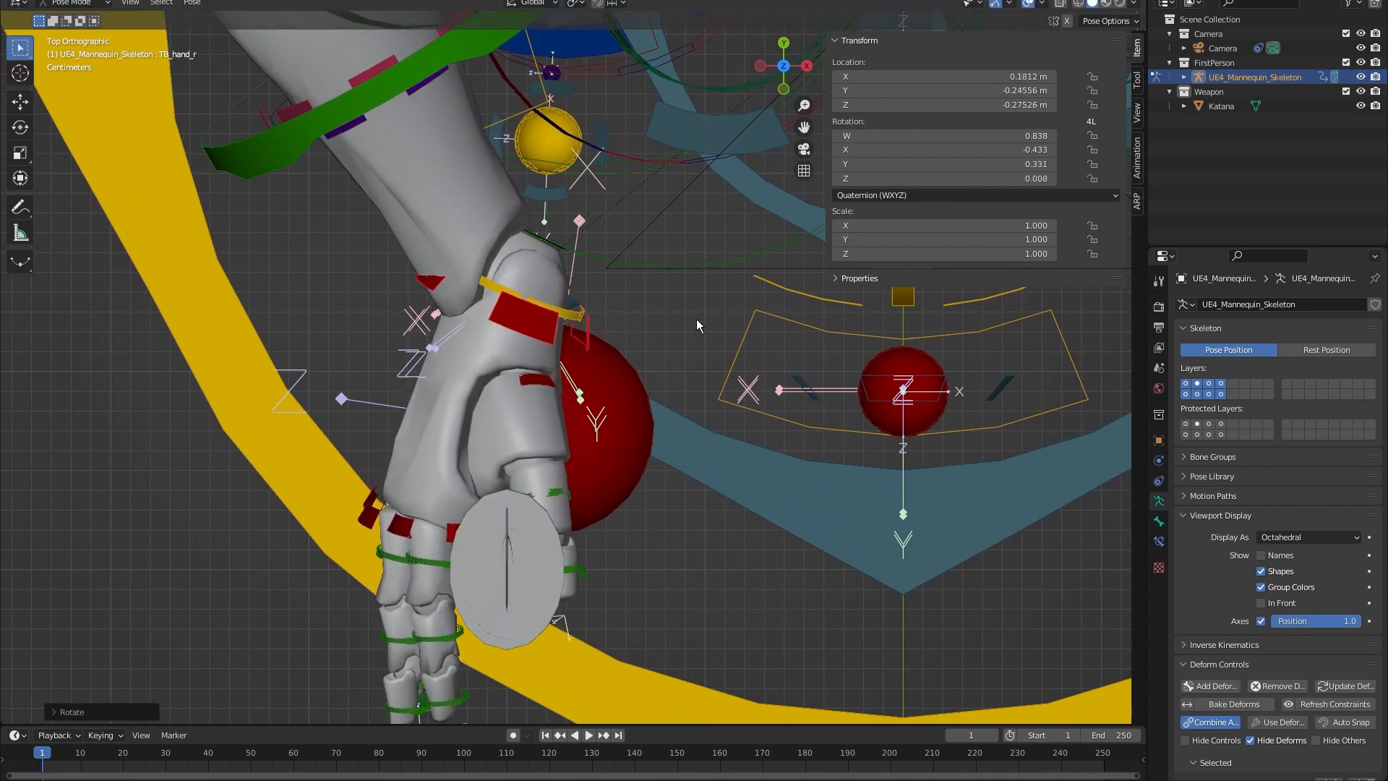
pyautogui.press('g')
pyautogui.click(688, 319)
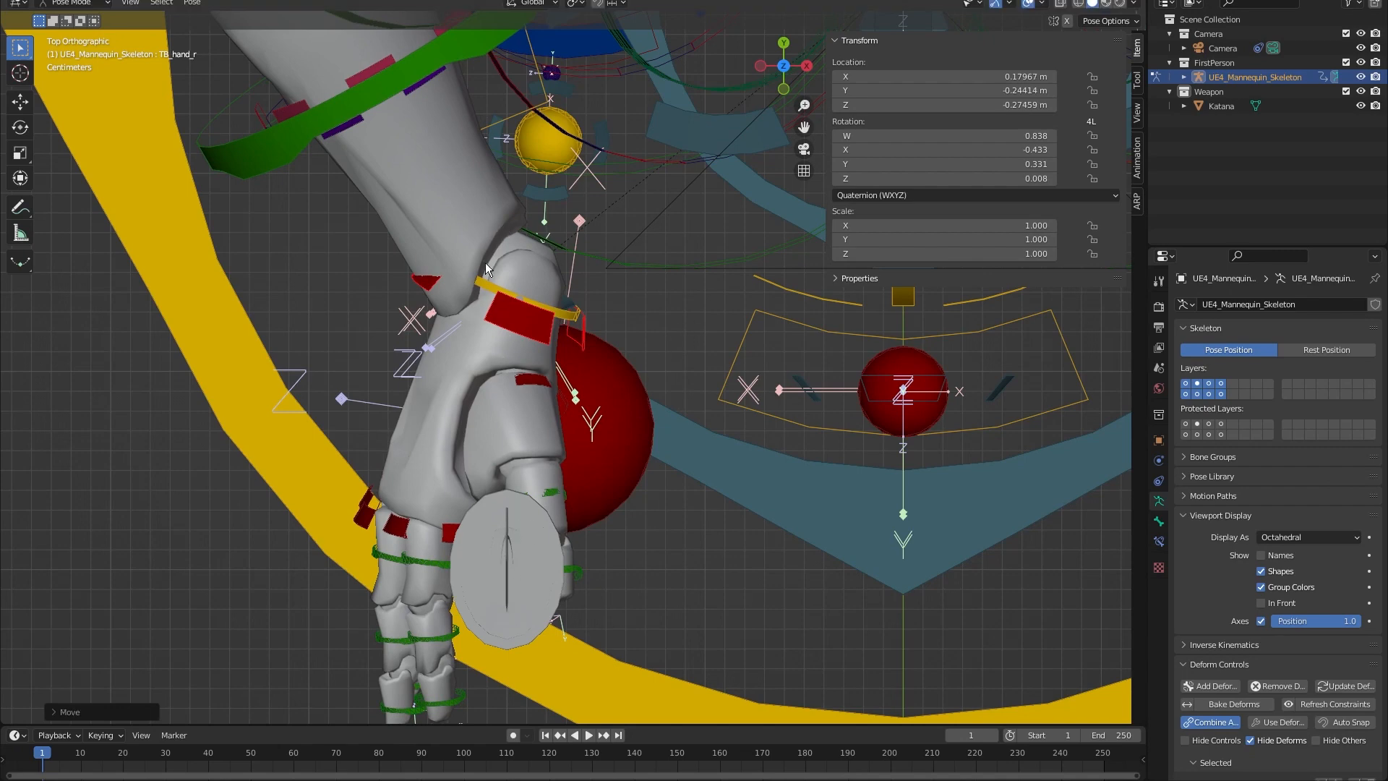
# Rotate the right hand in side view and move it so the palm lines up with the katana grip below the guard.
pyautogui.keyDown('shift'); pyautogui.moveTo(592, 417); pyautogui.dragTo(609, 385, button='middle'); pyautogui.keyUp('shift')
pyautogui.press('KP_3')
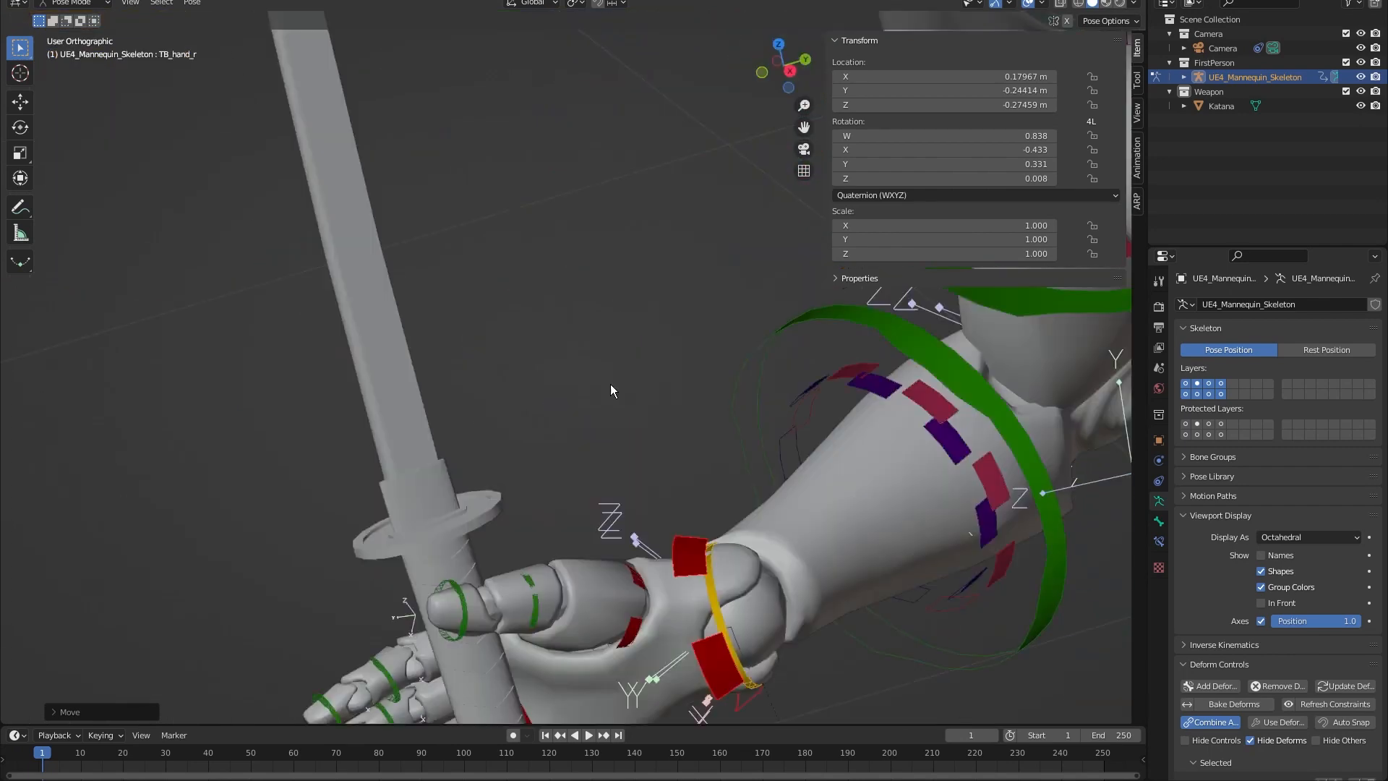
pyautogui.keyDown('shift'); pyautogui.moveTo(599, 508); pyautogui.dragTo(554, 165, button='middle'); pyautogui.keyUp('shift')
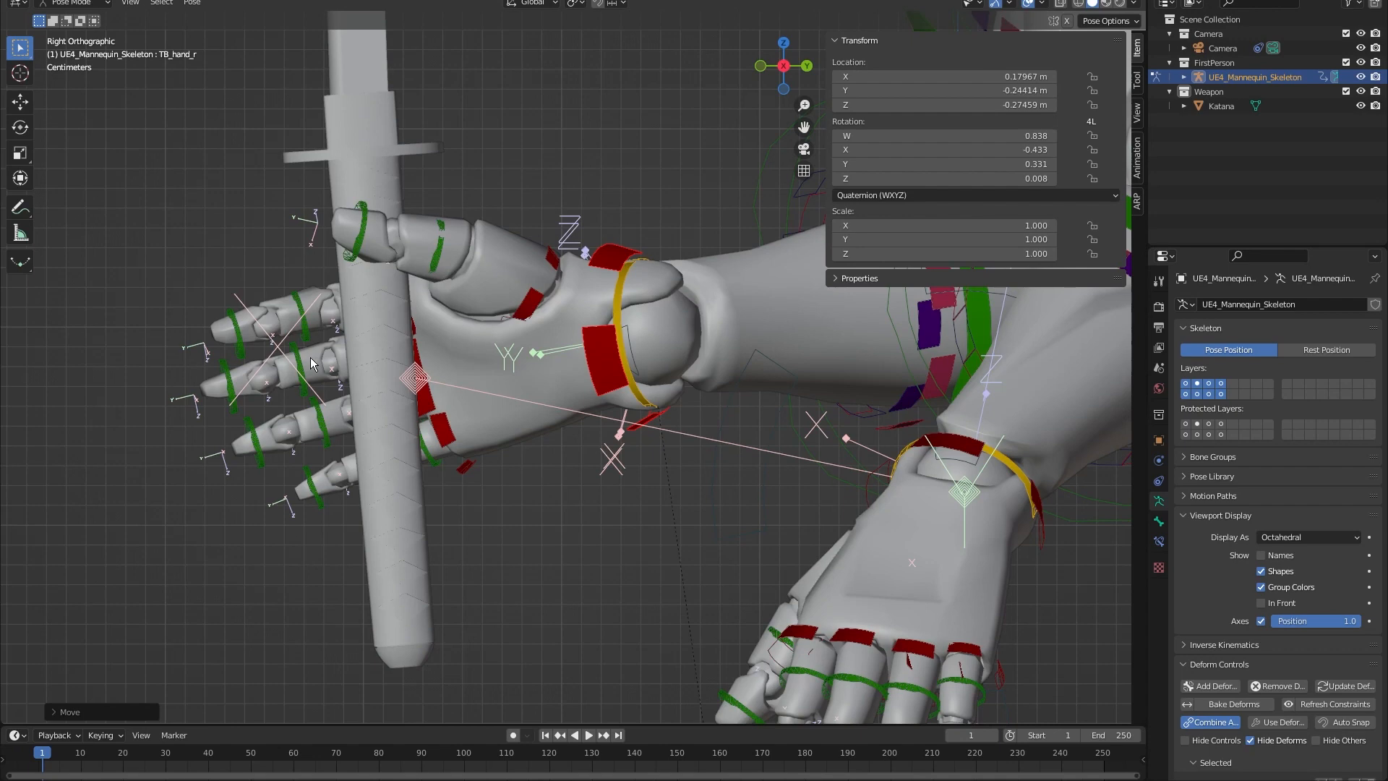
pyautogui.scroll(-5, 694, 311)
pyautogui.keyDown('shift'); pyautogui.moveTo(683, 311); pyautogui.dragTo(579, 480, button='middle'); pyautogui.keyUp('shift')
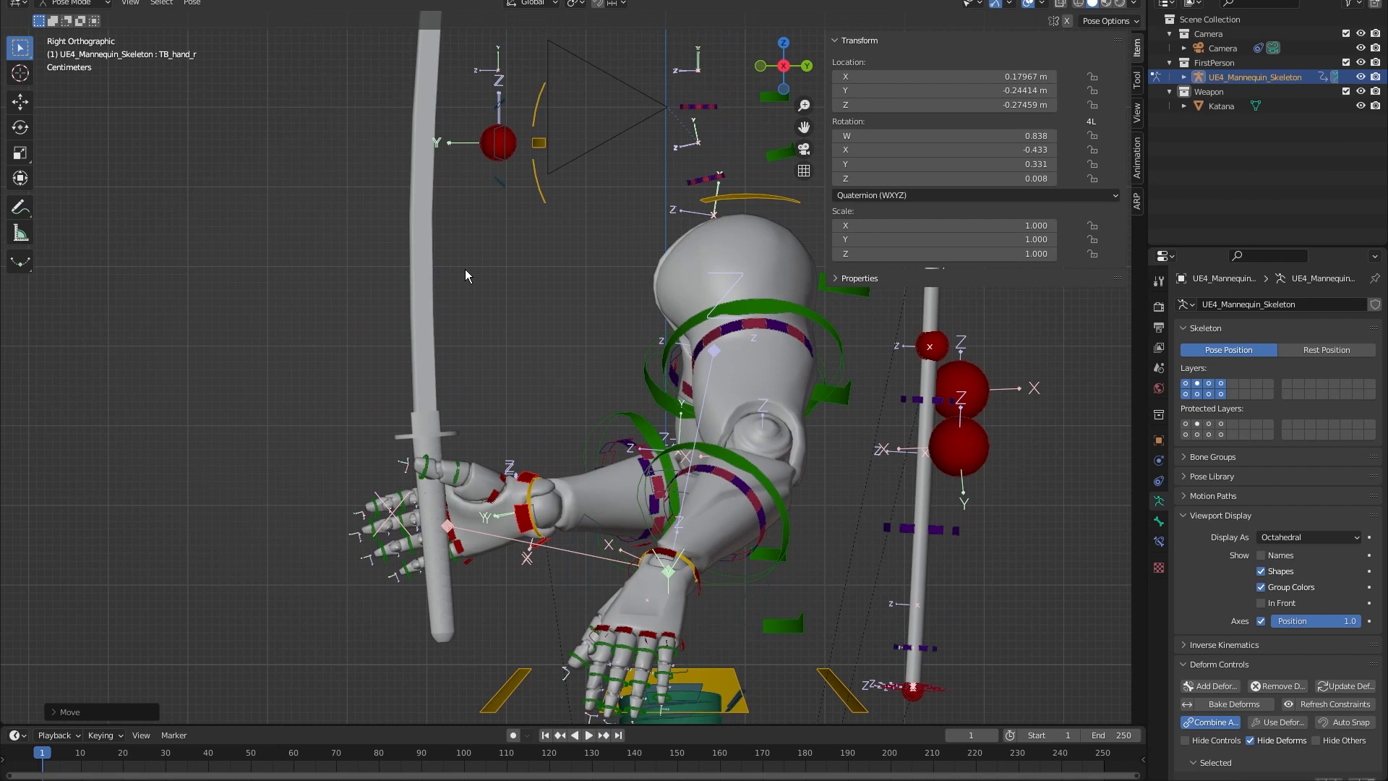
pyautogui.keyDown('shift'); pyautogui.moveTo(461, 271); pyautogui.dragTo(564, 107, button='middle'); pyautogui.keyUp('shift')
pyautogui.scroll(4, 553, 123)
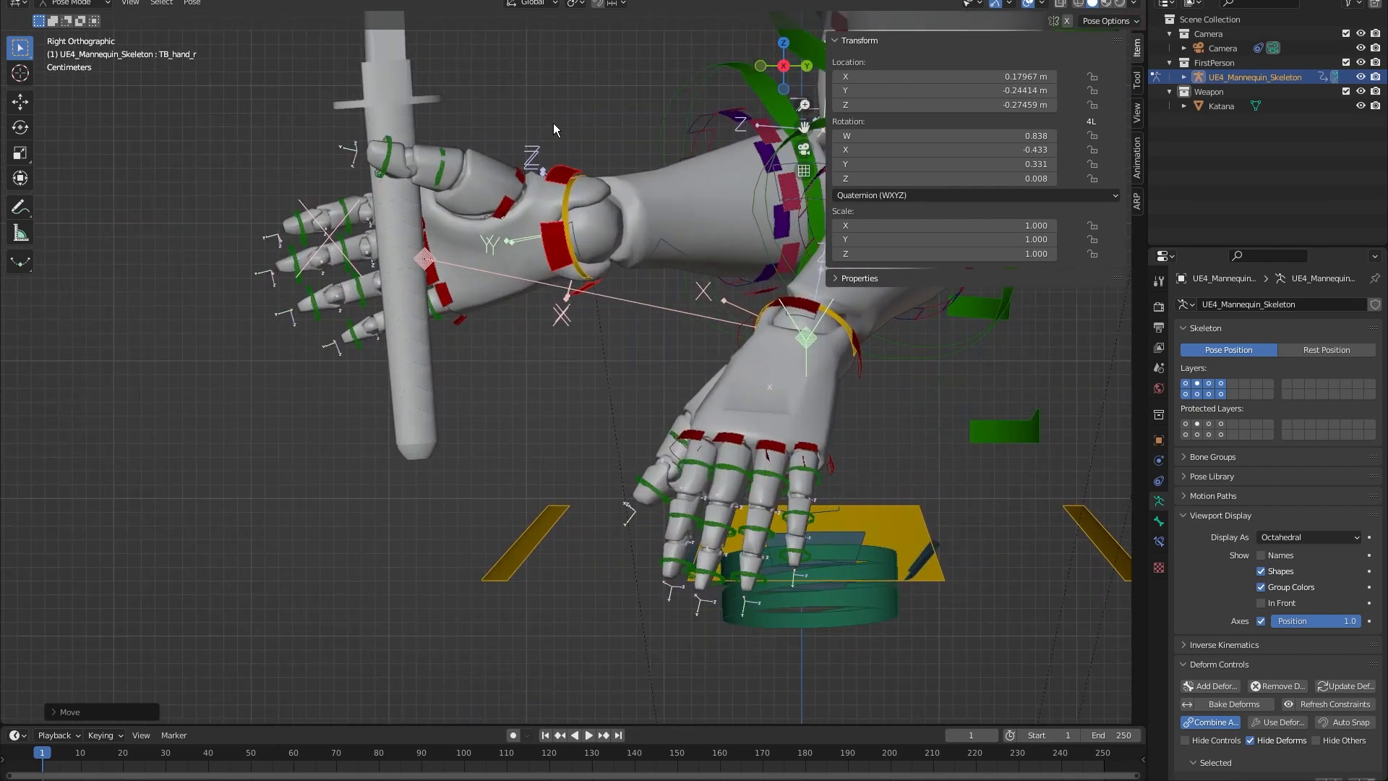
pyautogui.press('r')
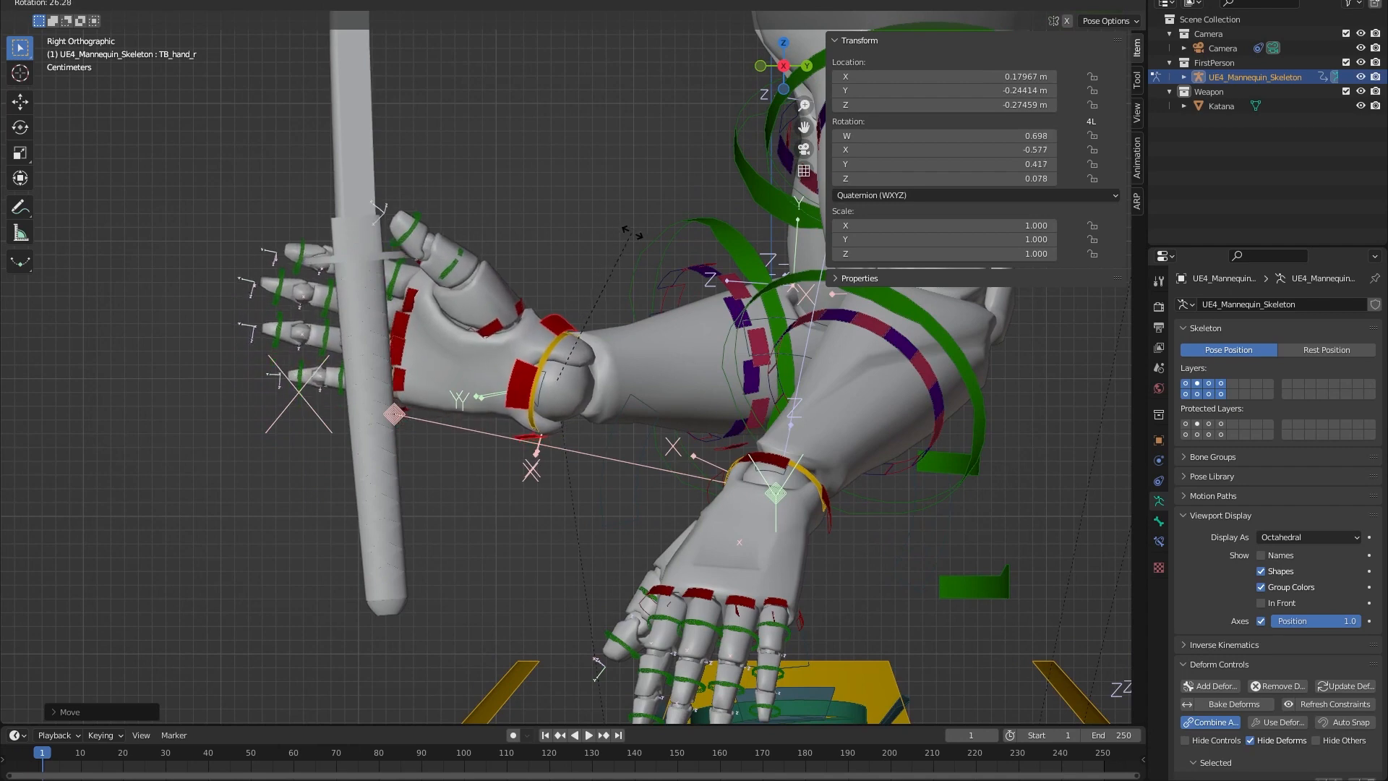
pyautogui.press('g')
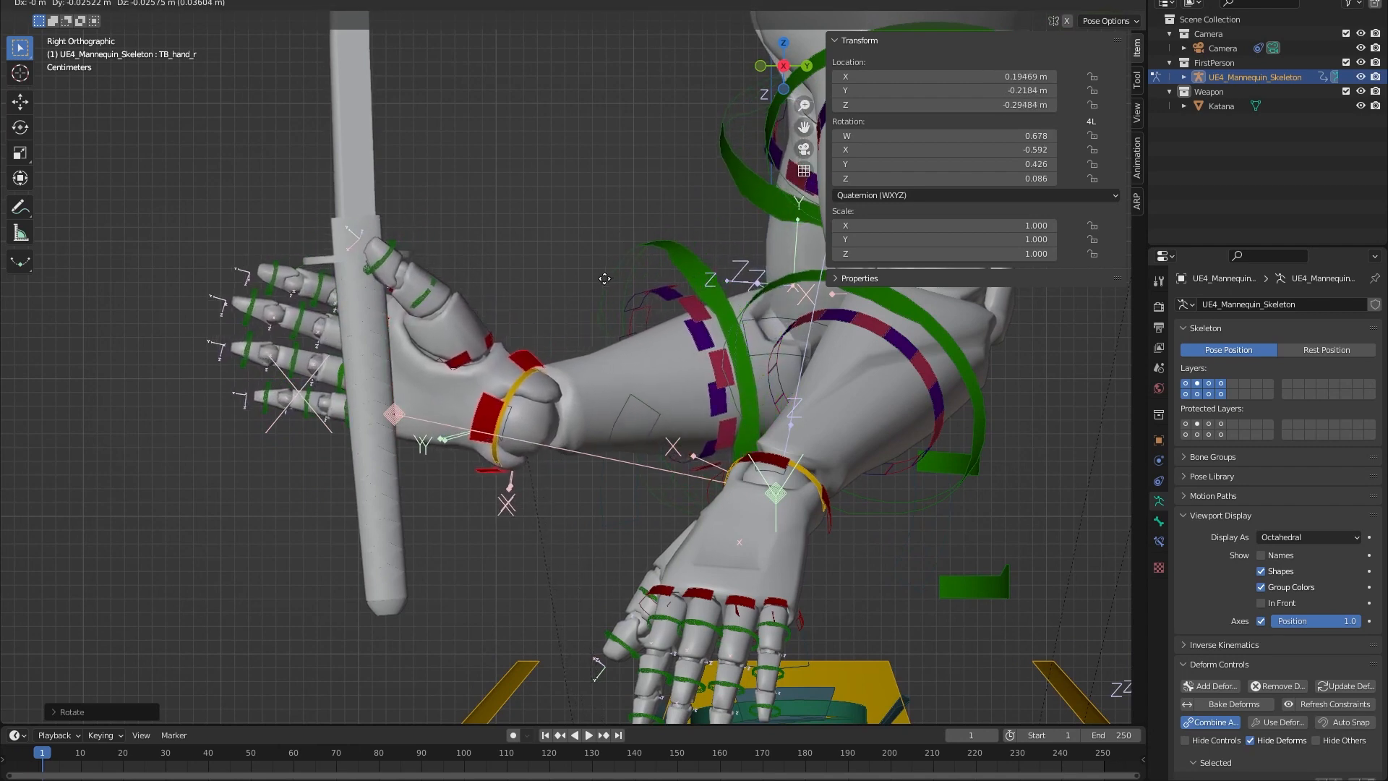
pyautogui.click(605, 280)
pyautogui.moveTo(606, 281); pyautogui.dragTo(518, 316, button='middle')
pyautogui.press('g')
pyautogui.click(616, 274)
# Try to bend the right index finger's end bone over the grip with a free rotation.
pyautogui.click(658, 465)
pyautogui.press('r')
pyautogui.click(582, 558)
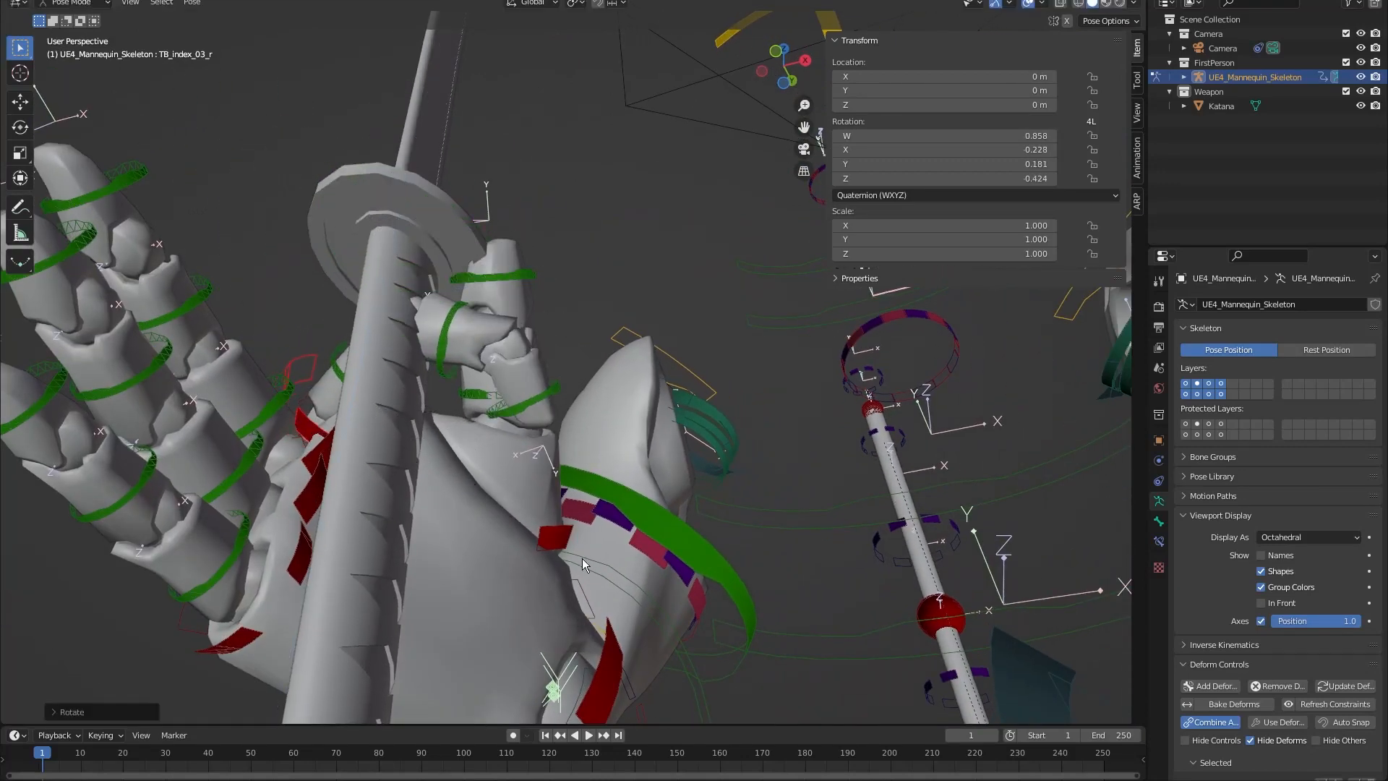
pyautogui.moveTo(583, 558); pyautogui.dragTo(645, 527, button='middle')
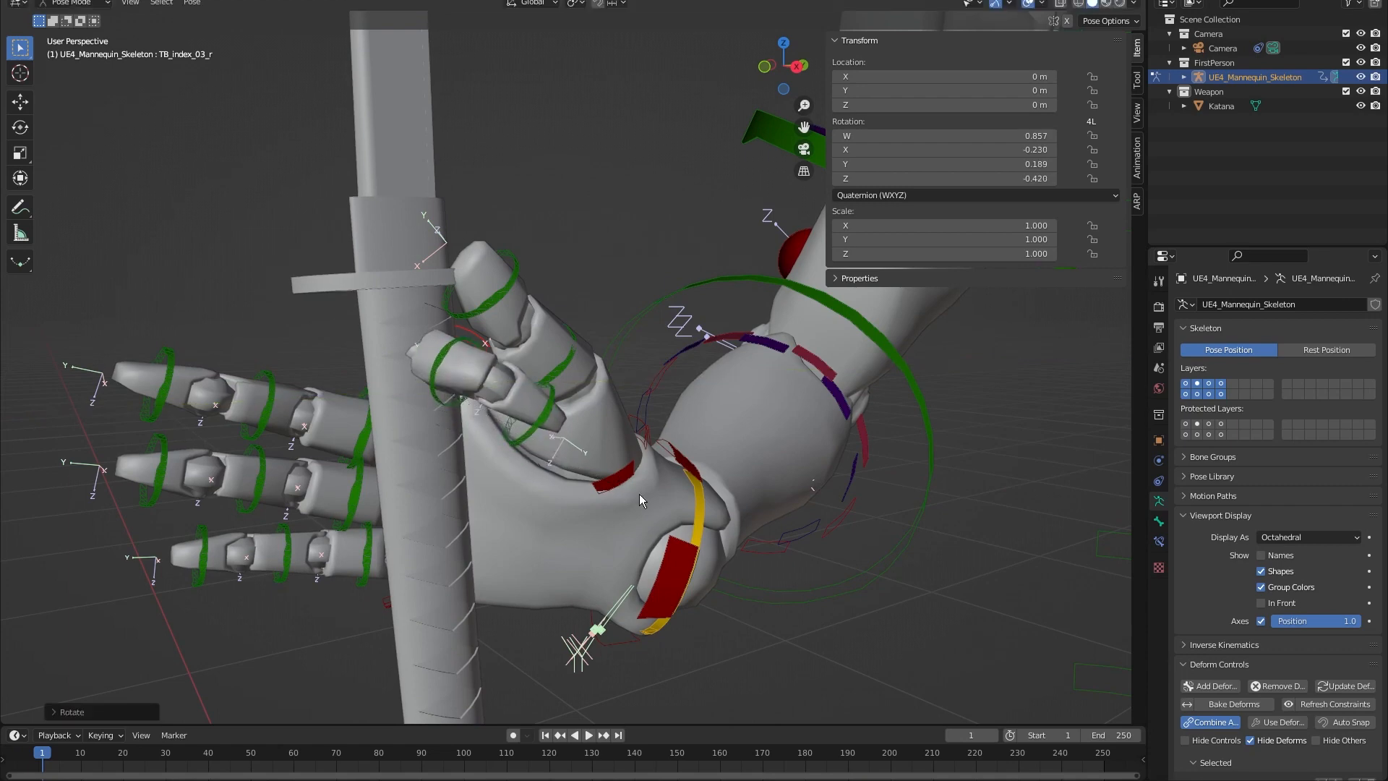
pyautogui.moveTo(639, 493); pyautogui.dragTo(685, 462, button='middle')
pyautogui.hotkey('ctrl', 'z')
# Try to rotate the right index finger's base bone about the global Y axis.
pyautogui.moveTo(524, 415); pyautogui.dragTo(471, 256, button='middle')
pyautogui.click(350, 368)
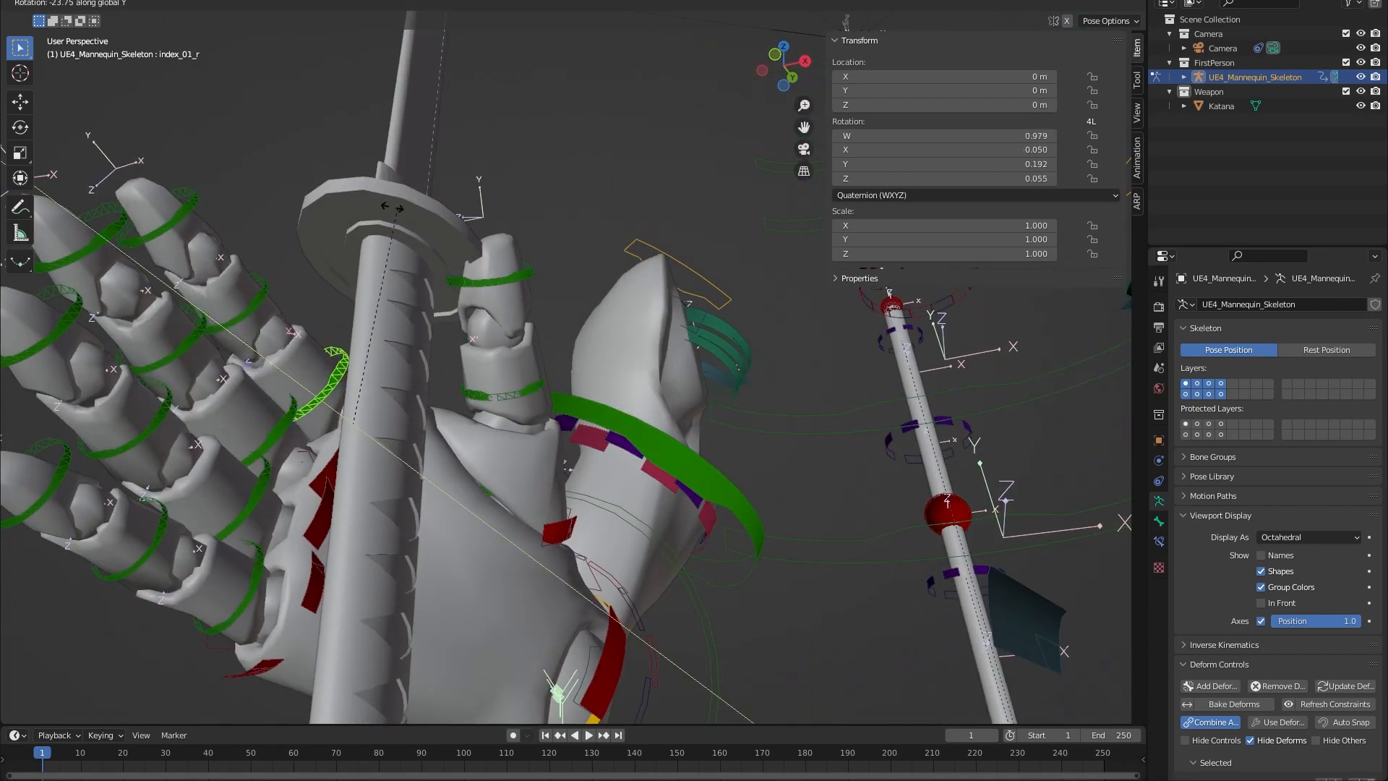
pyautogui.click(381, 224)
pyautogui.moveTo(381, 224); pyautogui.dragTo(477, 288, button='middle')
pyautogui.click(541, 5)
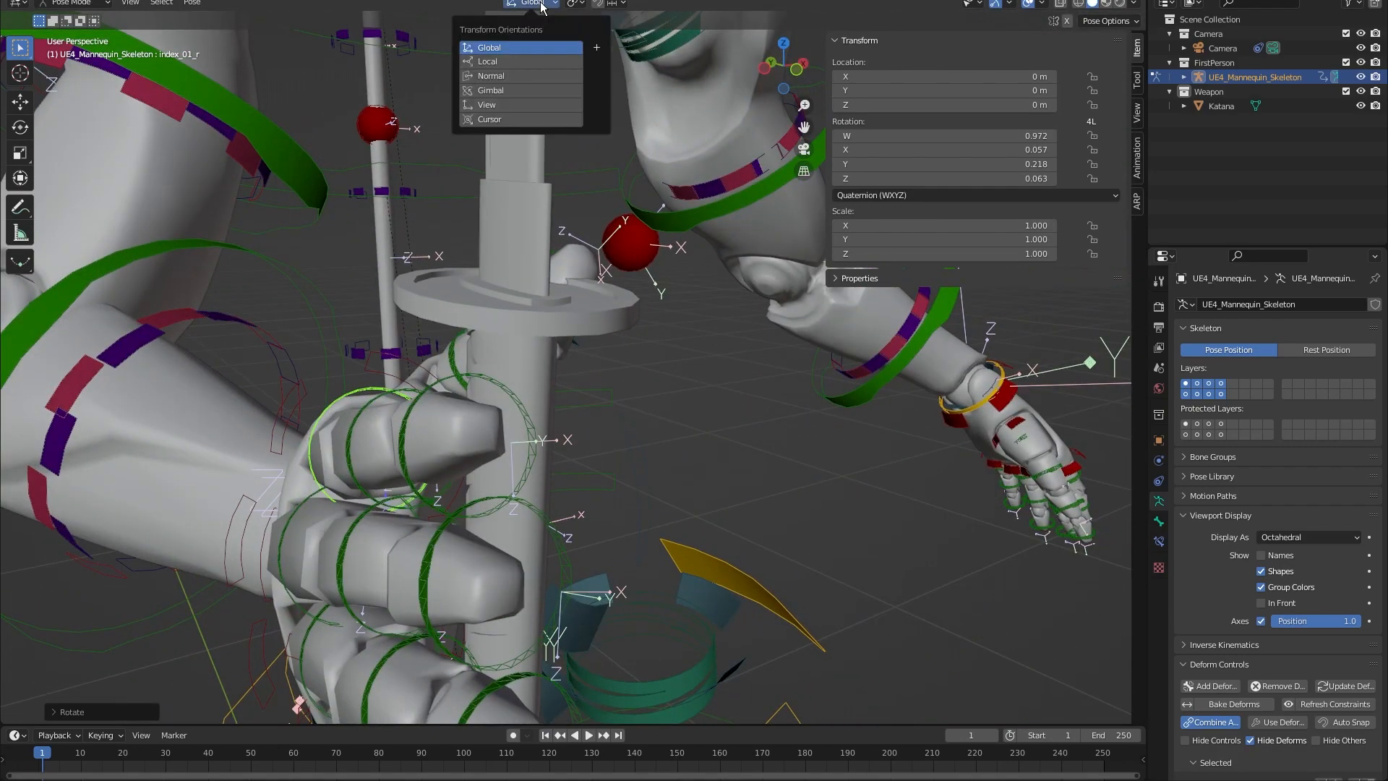
pyautogui.click(541, 4)
pyautogui.hotkey('ctrl', 'z')
# Set the transform orientation to Local and rotate the right index finger's base bone about its local Y axis.
pyautogui.moveTo(605, 297); pyautogui.dragTo(560, 289, button='middle')
pyautogui.click(529, 4)
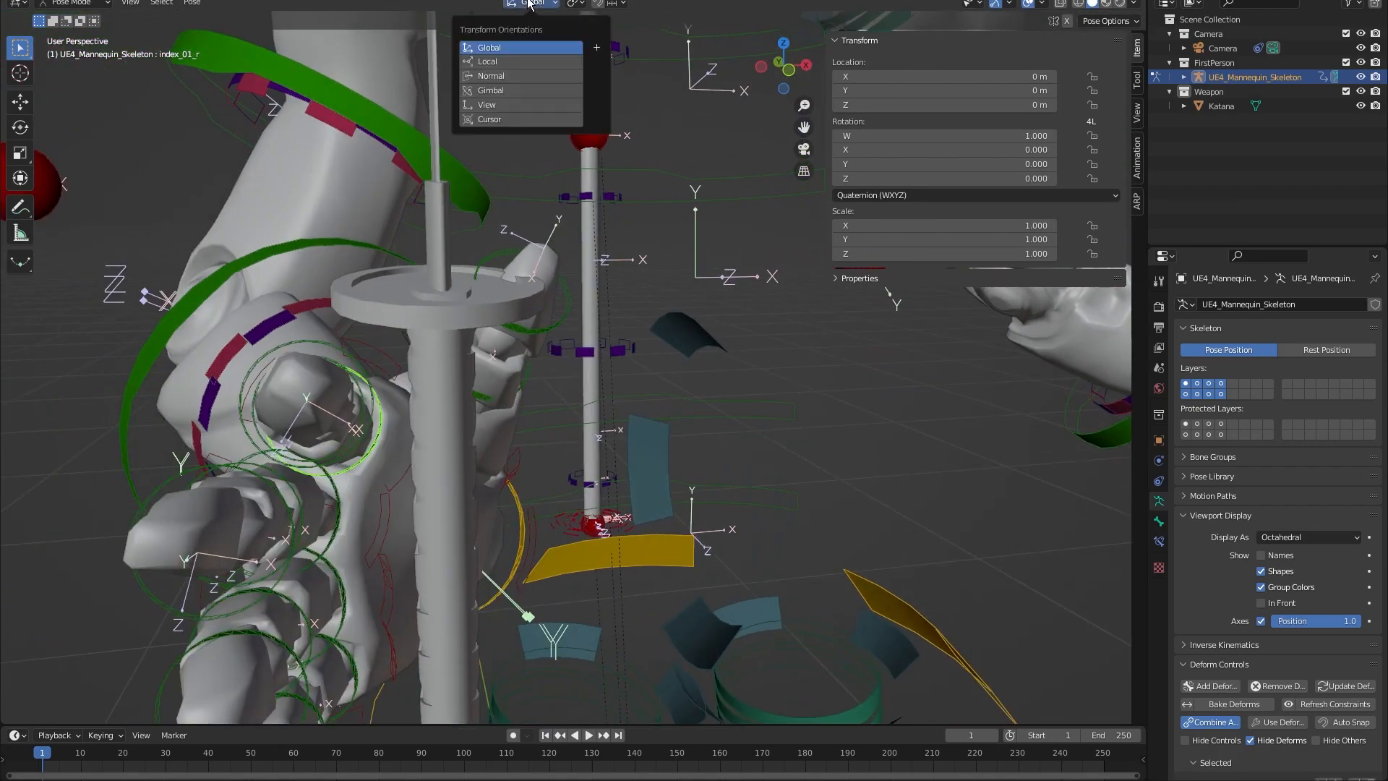
pyautogui.click(500, 62)
pyautogui.moveTo(500, 62); pyautogui.dragTo(567, 246, button='middle')
pyautogui.press('r')
pyautogui.press('y')
pyautogui.click(506, 179)
# Bend the right index finger's middle bone about its local Z axis so it crosses the grip.
pyautogui.moveTo(506, 179); pyautogui.dragTo(392, 326, button='middle')
pyautogui.click(392, 327)
pyautogui.press('r')
pyautogui.press('z')
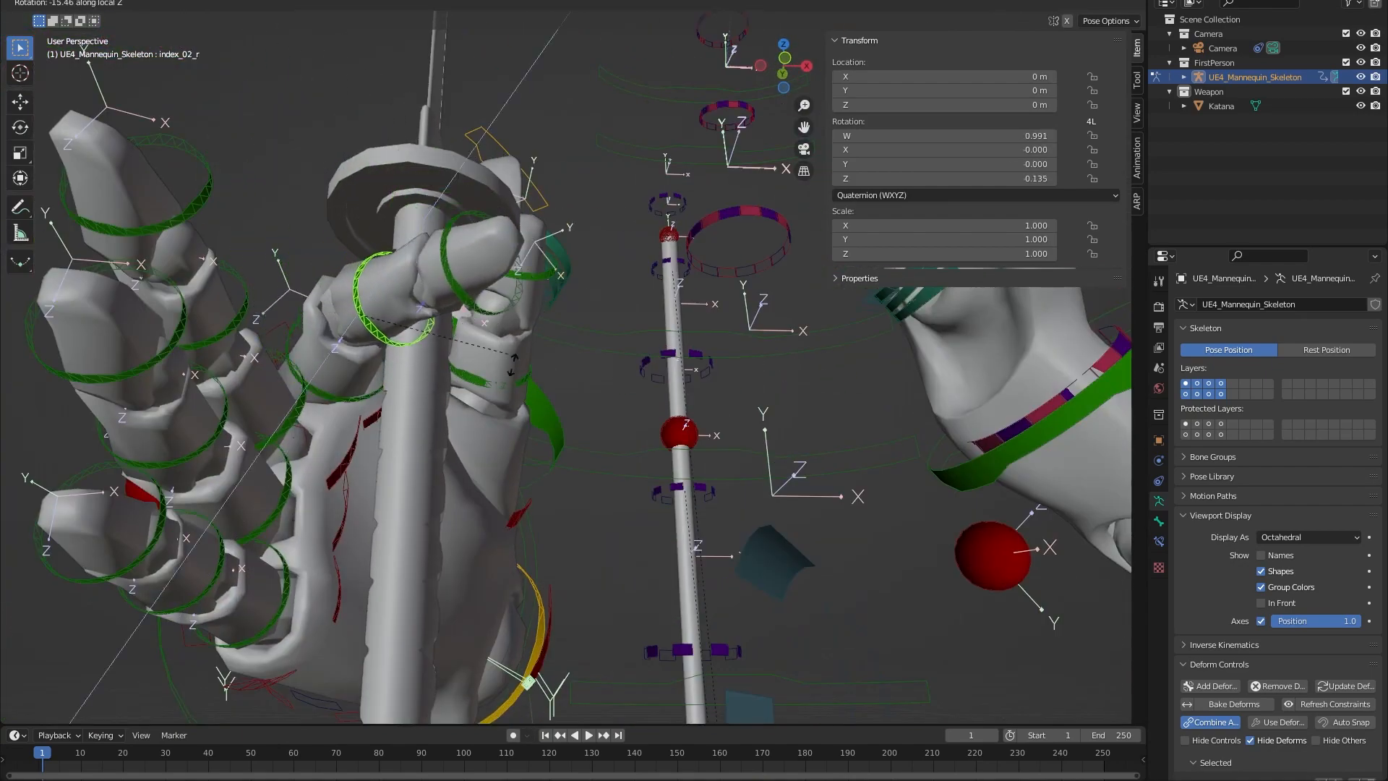
pyautogui.click(506, 479)
pyautogui.moveTo(506, 478); pyautogui.dragTo(451, 243, button='middle')
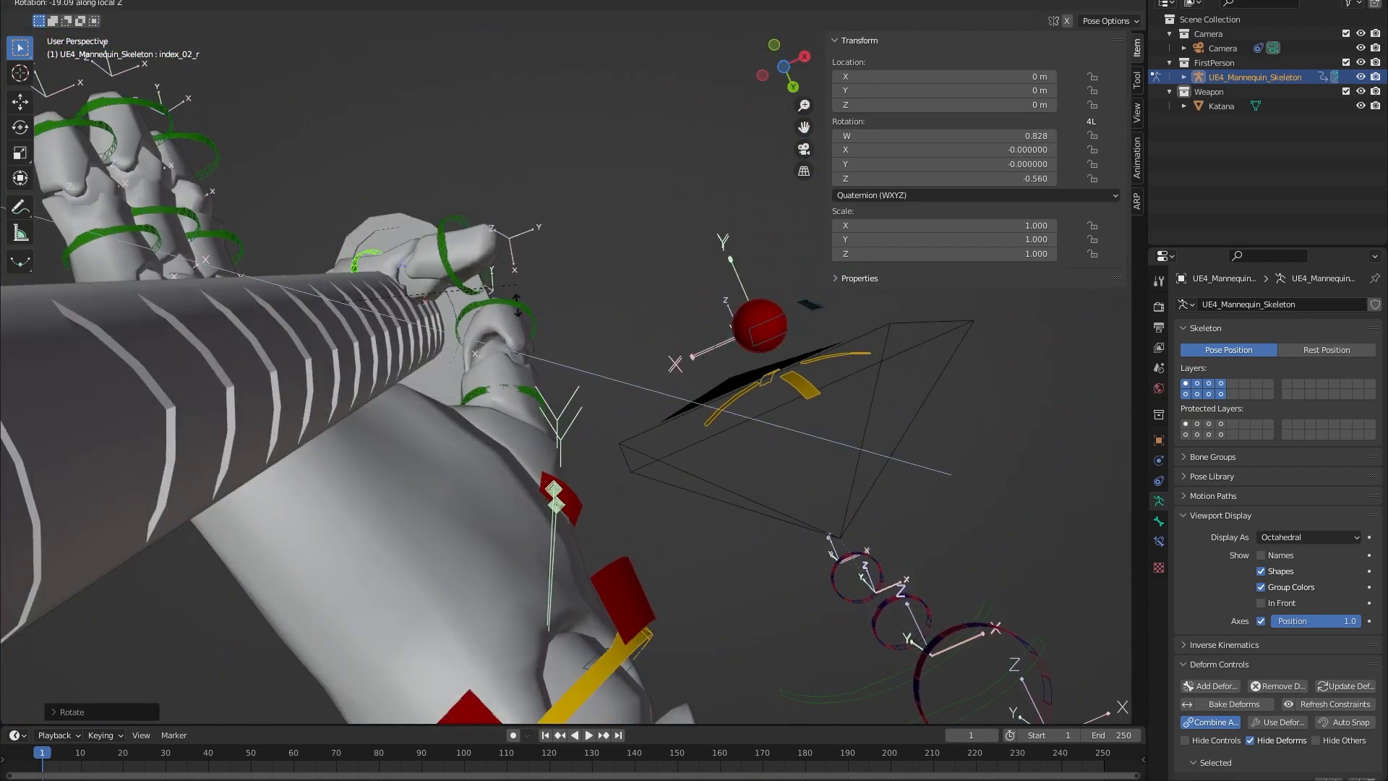
pyautogui.click(498, 444)
# Rotate the right index finger's base and end bones about local Z to wrap the finger around the grip.
pyautogui.moveTo(499, 444); pyautogui.dragTo(414, 290, button='middle')
pyautogui.click(378, 290)
pyautogui.press('r')
pyautogui.press('z')
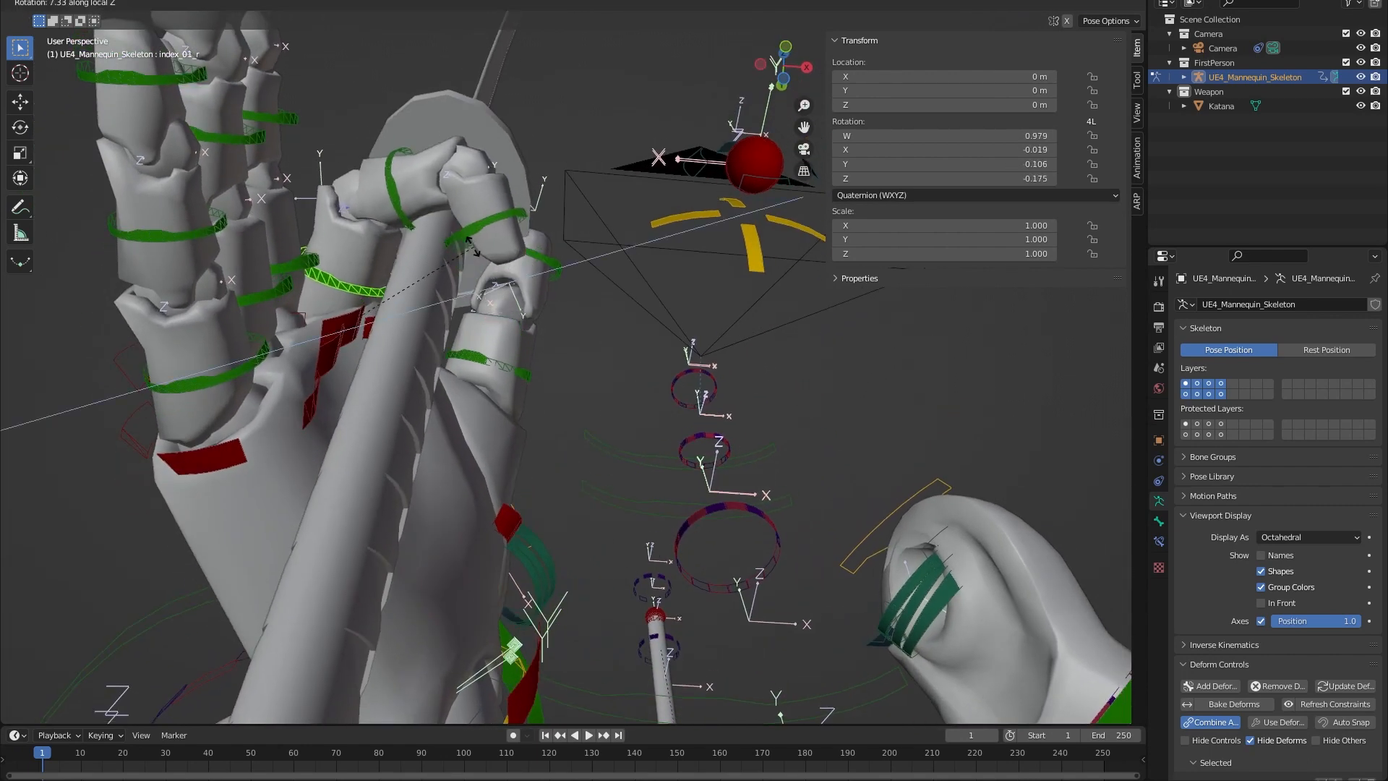
pyautogui.click(403, 225)
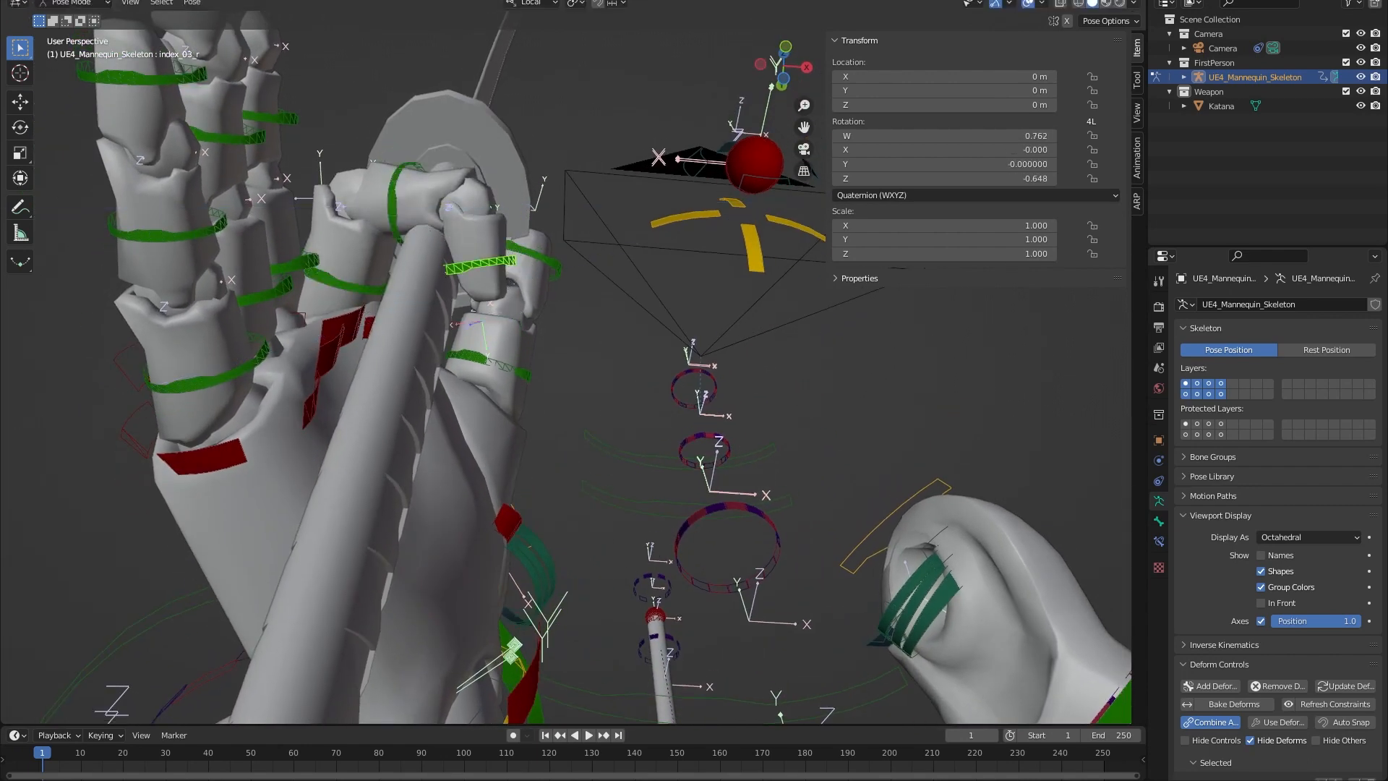
pyautogui.press('r')
pyautogui.press('z')
pyautogui.click(493, 295)
# Curl the right middle finger's bones around the katana grip by rotating them about their local Z axes.
pyautogui.moveTo(493, 294); pyautogui.dragTo(375, 376, button='middle')
pyautogui.press('r')
pyautogui.press('z')
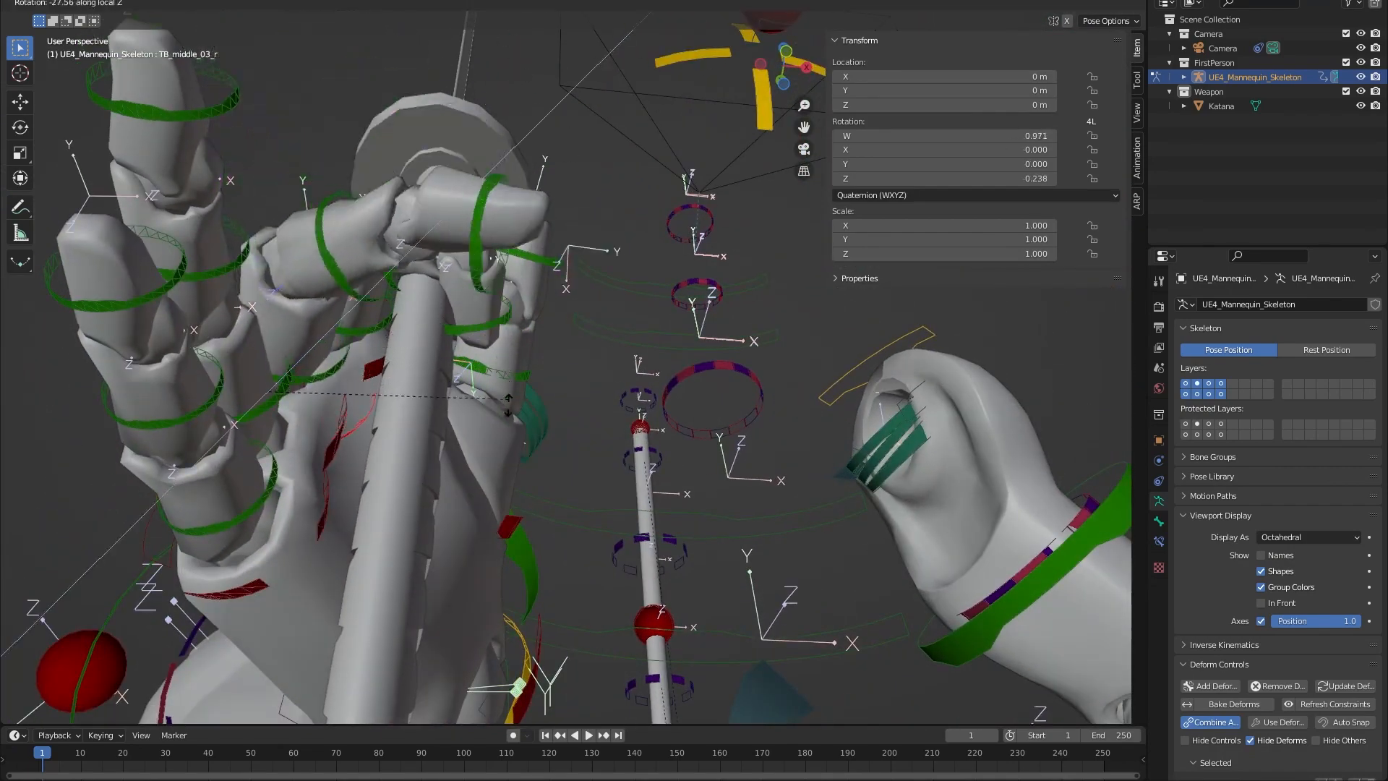
pyautogui.click(420, 448)
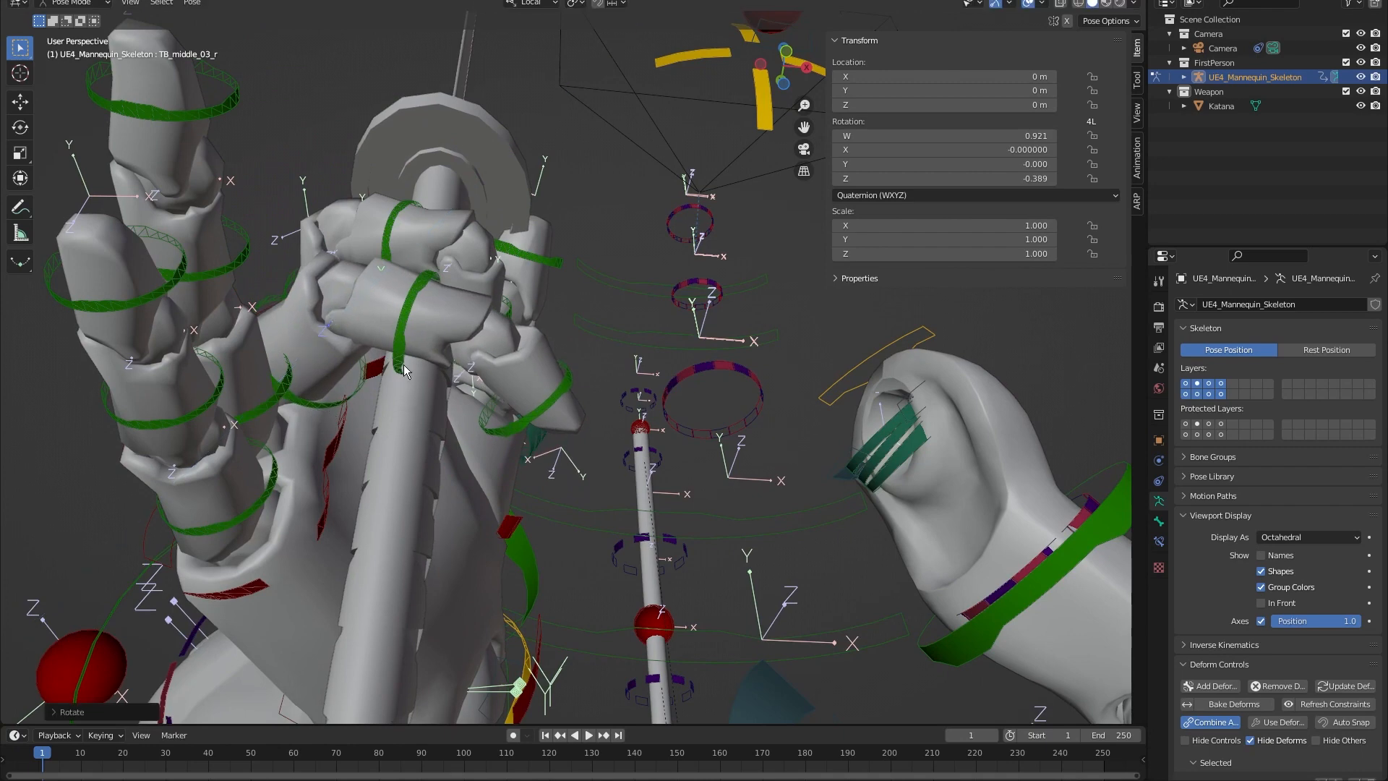
pyautogui.click(404, 364)
pyautogui.press('r')
pyautogui.press('z')
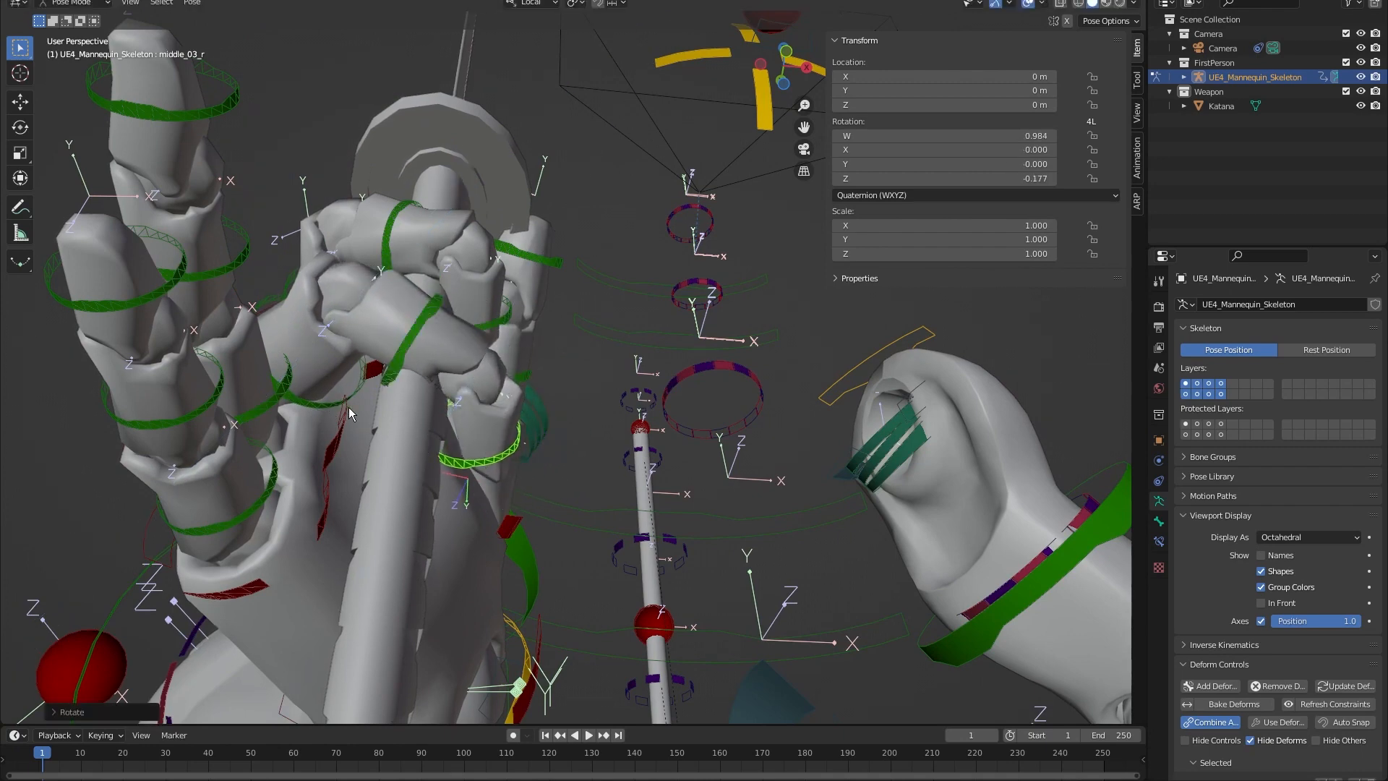
pyautogui.press('r')
pyautogui.press('z')
pyautogui.click(377, 367)
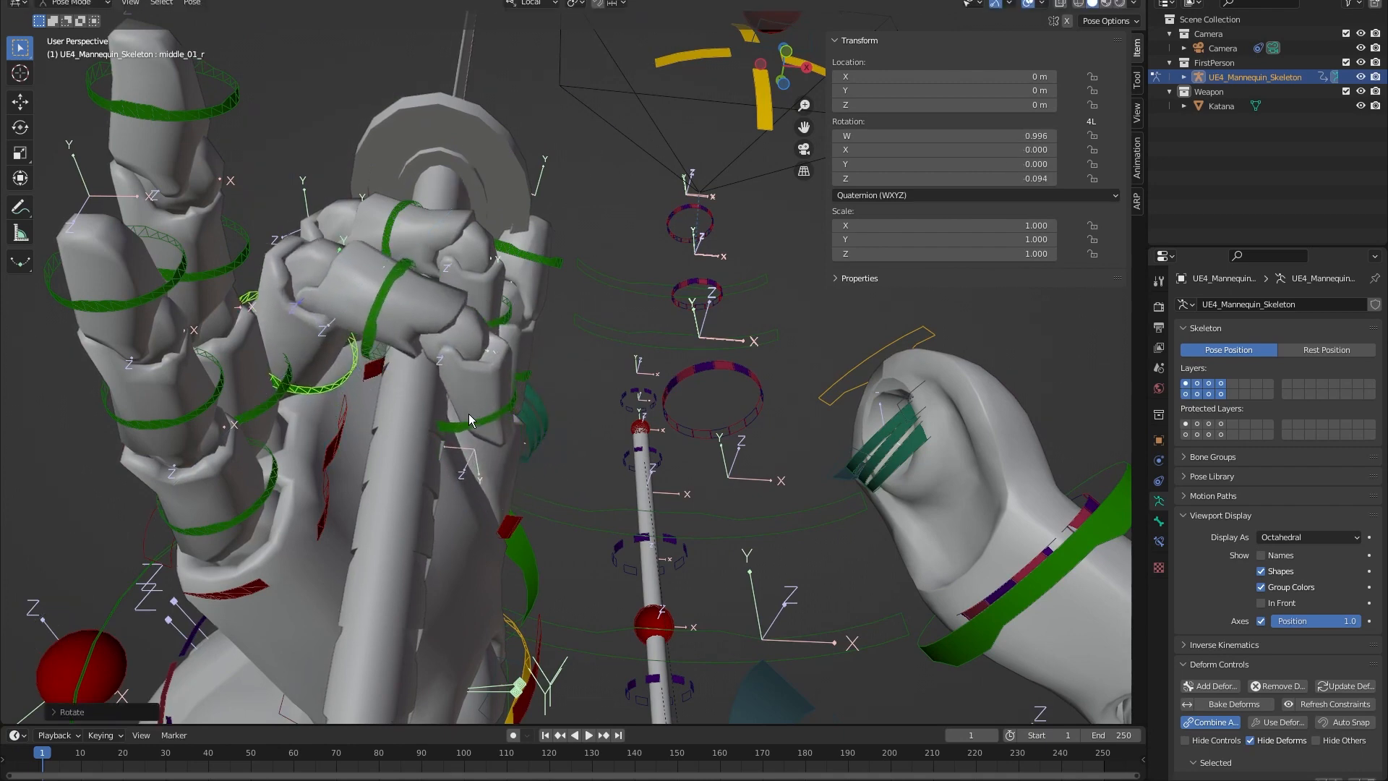
# Curl the right ring finger around the katana grip by rotating its bones about their local Z axes.
pyautogui.click(278, 402)
pyautogui.press('r')
pyautogui.press('z')
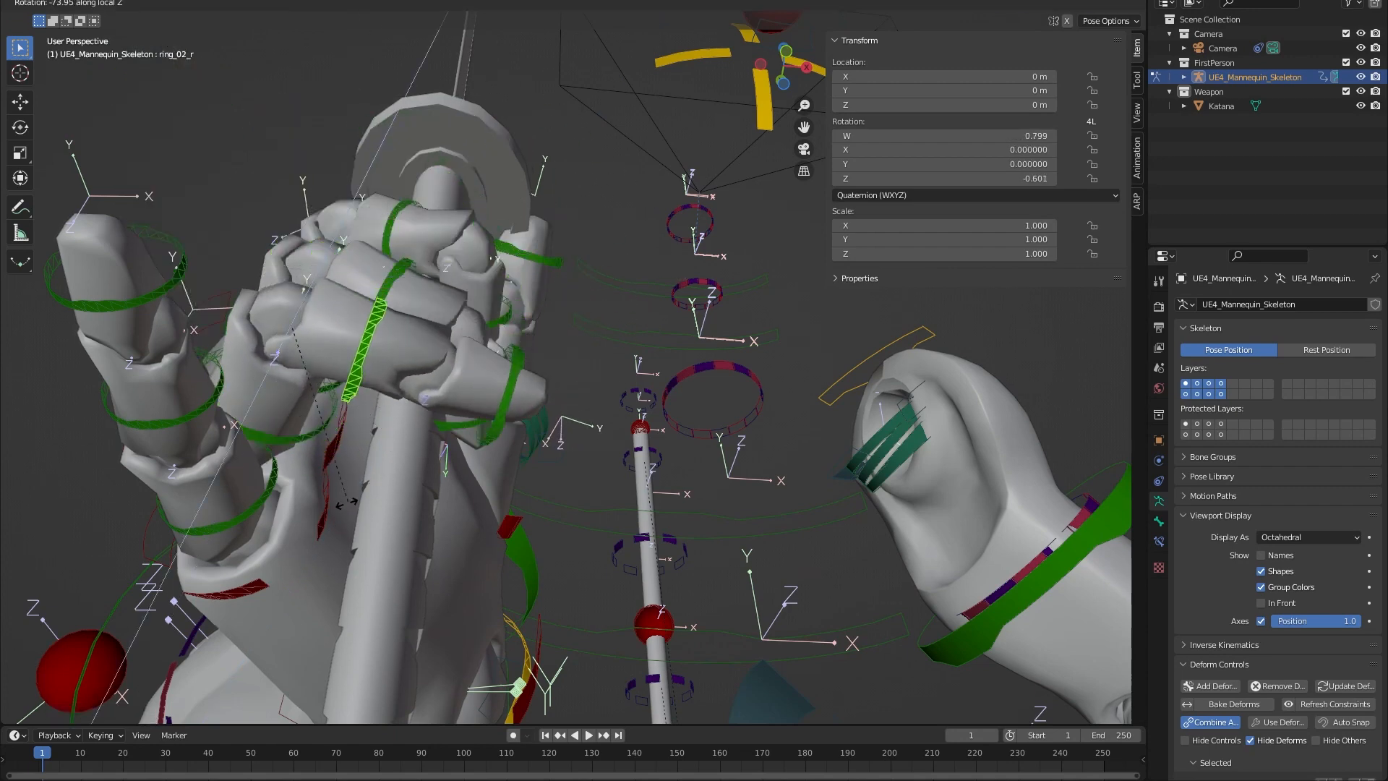
# Bend the right pinky's base and middle bones about their local Z axes to wrap them around the grip.
pyautogui.click(267, 515)
pyautogui.press('r')
pyautogui.press('z')
pyautogui.click(362, 519)
pyautogui.click(369, 442)
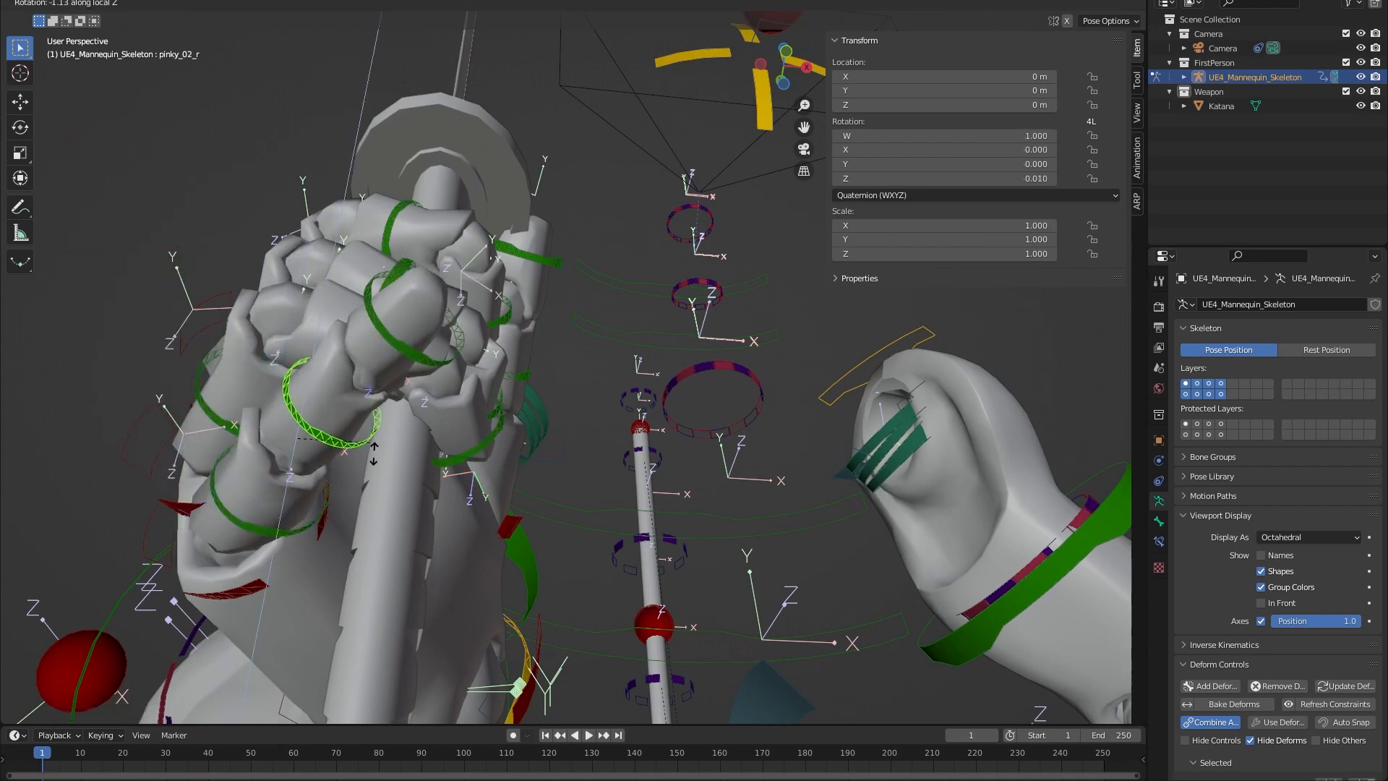
pyautogui.press('r')
pyautogui.press('z')
pyautogui.click(423, 509)
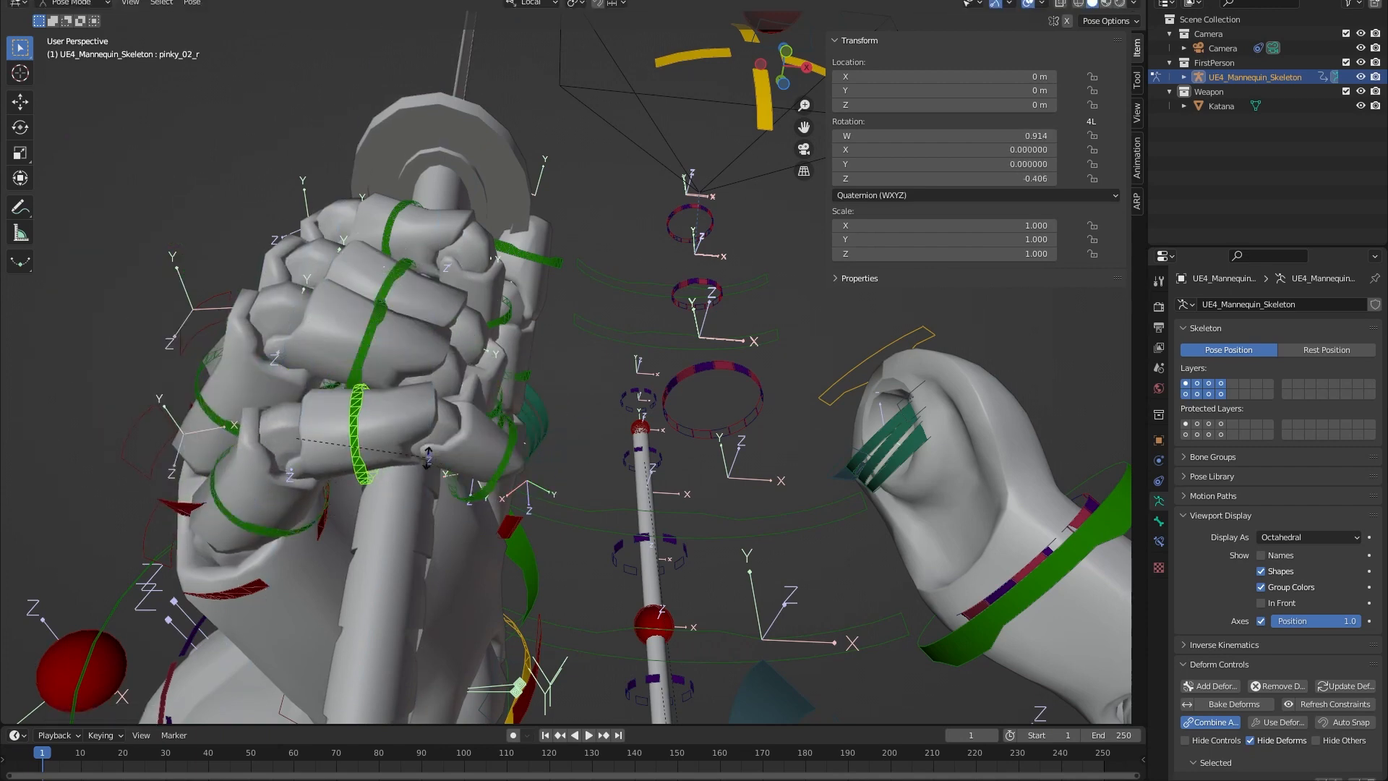
# Finish the right pinky's bend and rotate the finger base bones about local Y to close the gaps between the fingers.
pyautogui.press('z')
pyautogui.click(418, 492)
pyautogui.moveTo(418, 492); pyautogui.dragTo(561, 286, button='middle')
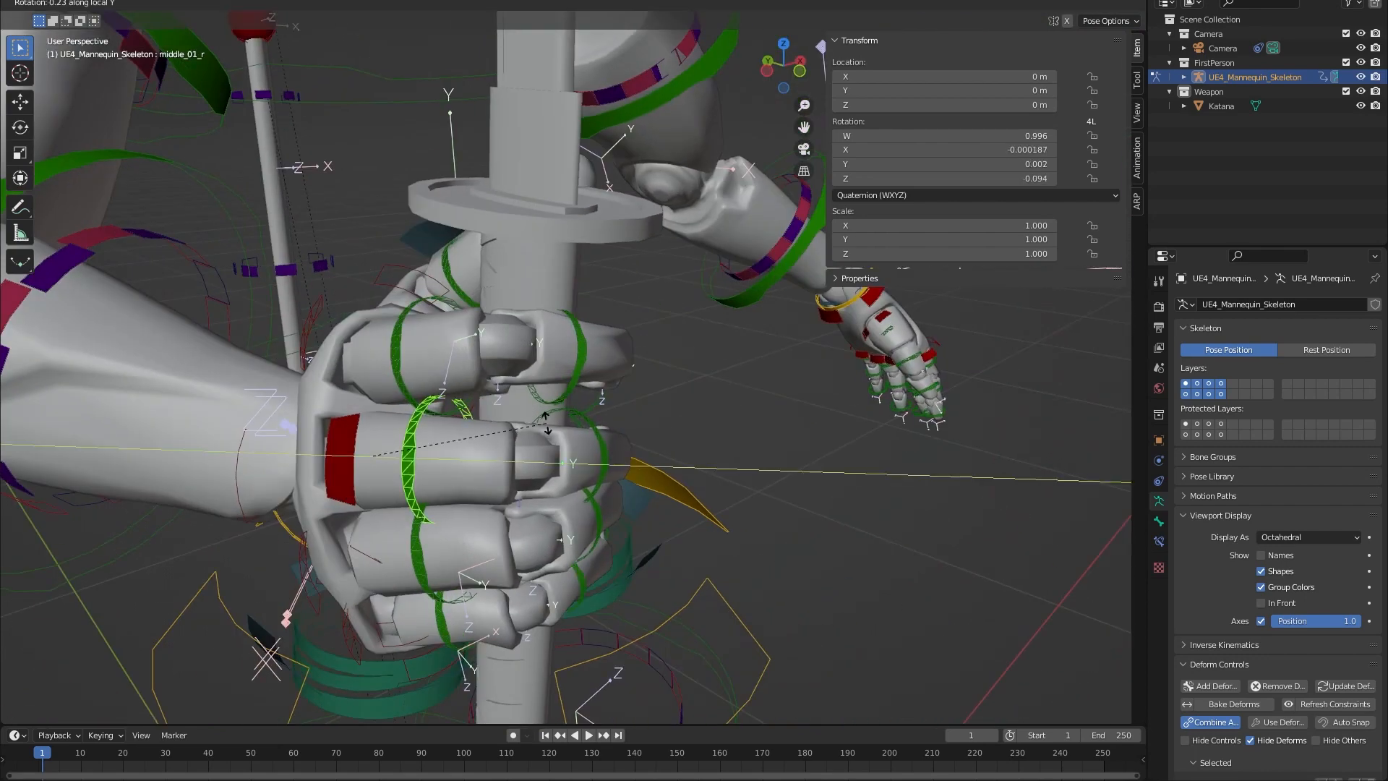
pyautogui.click(548, 406)
pyautogui.moveTo(548, 406); pyautogui.dragTo(519, 357, button='middle')
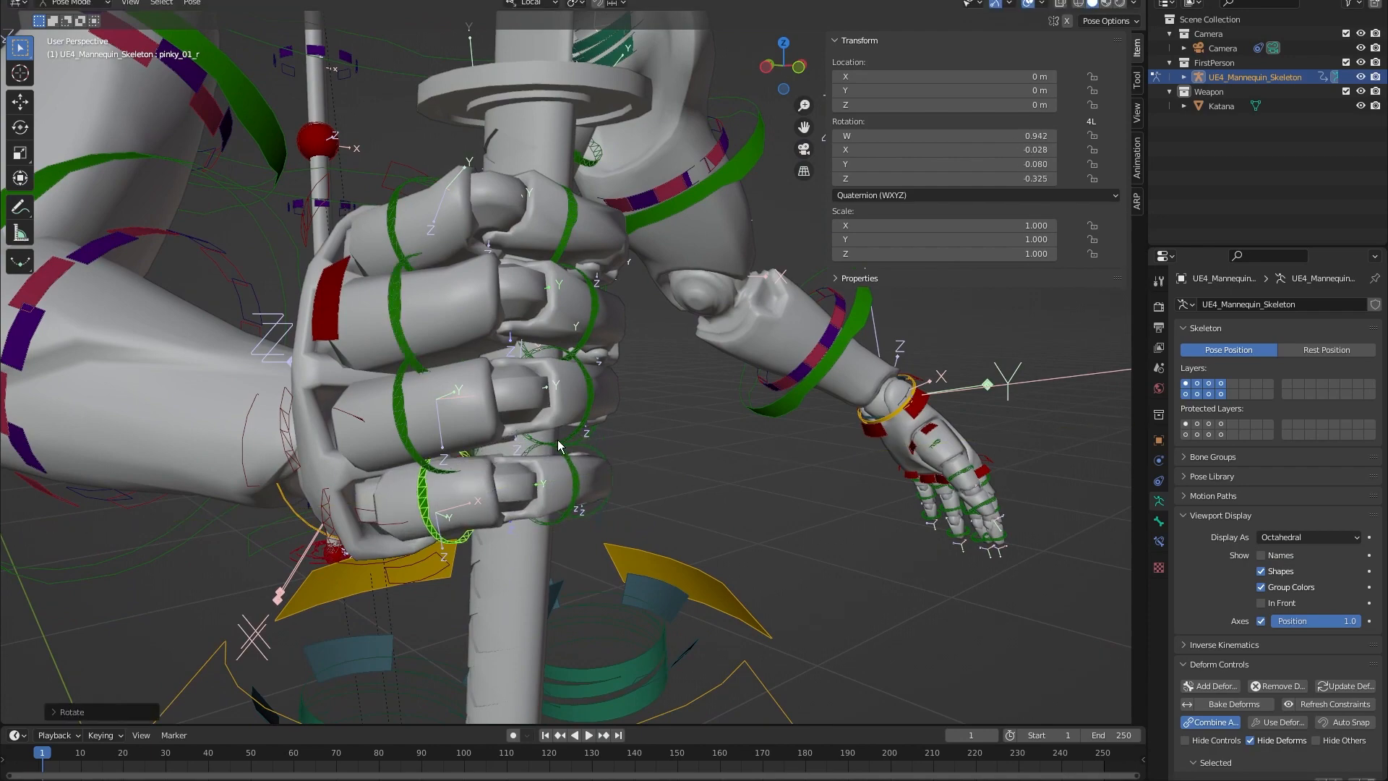
pyautogui.click(524, 392)
pyautogui.moveTo(525, 392); pyautogui.dragTo(363, 348, button='middle')
pyautogui.scroll(4, 568, 350)
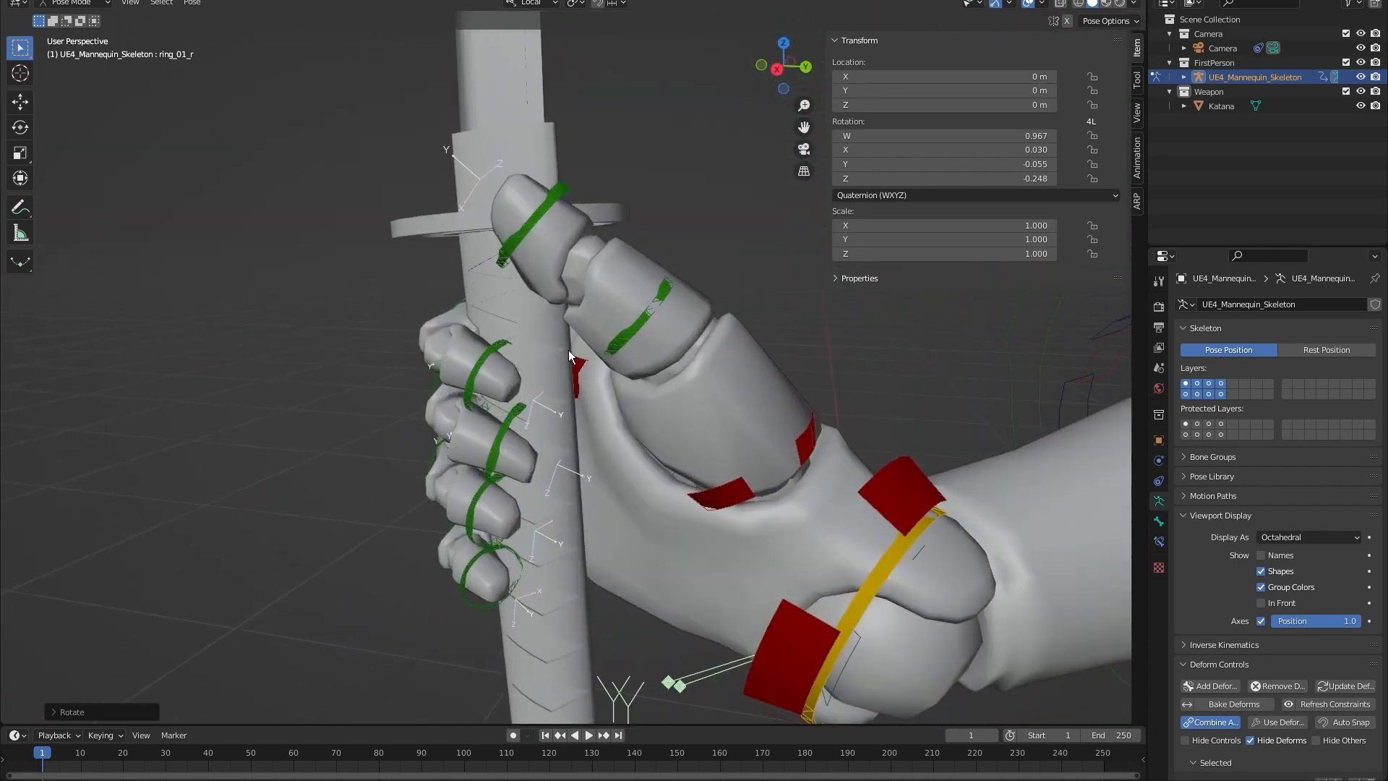
# Rotate the right thumb control about its local Z and X axes to bring the thumb across the grip.
pyautogui.click(799, 440)
pyautogui.moveTo(730, 337); pyautogui.dragTo(727, 306, button='middle')
pyautogui.press('r')
pyautogui.press('z')
pyautogui.click(713, 237)
pyautogui.moveTo(713, 237); pyautogui.dragTo(674, 193, button='middle')
pyautogui.press('r')
pyautogui.press('x')
pyautogui.click(562, 265)
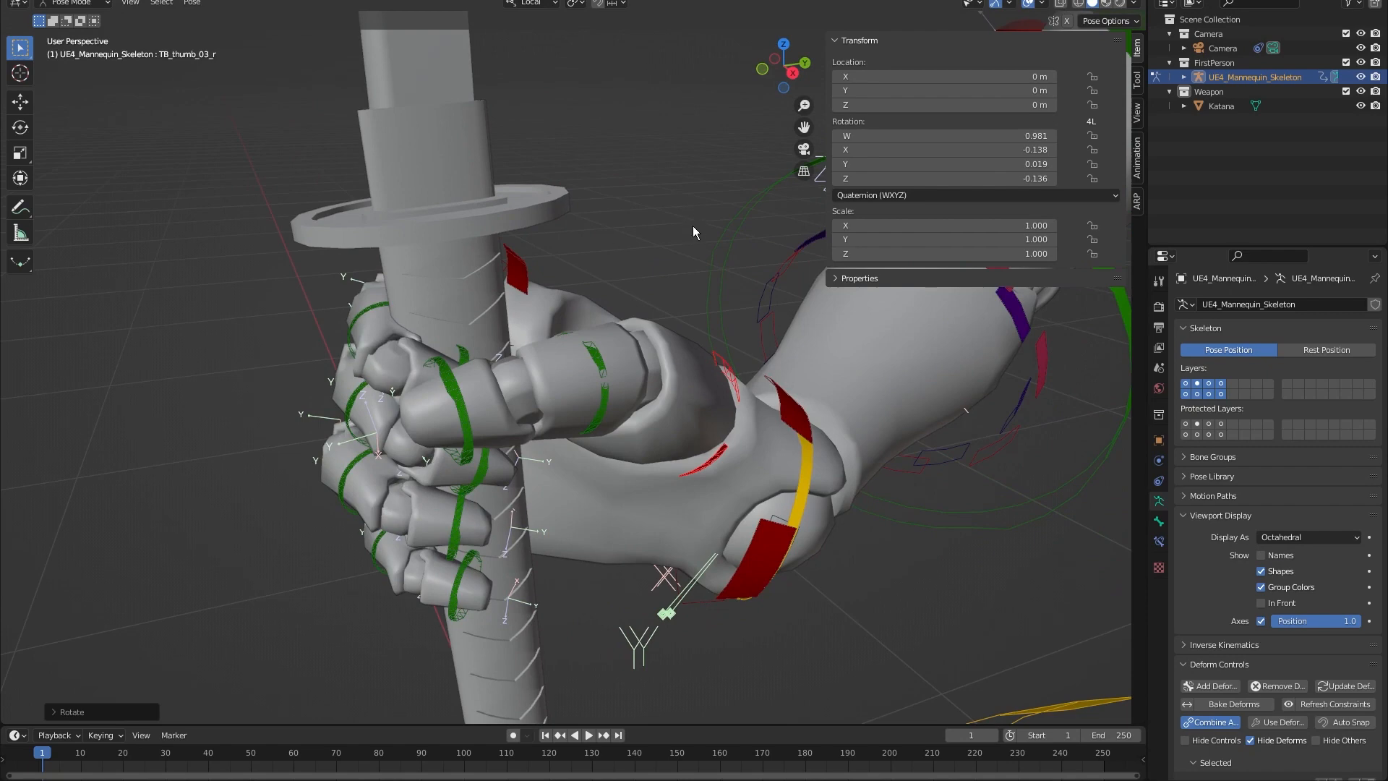
# Turn the right thumb further about local Z and tilt it so it closes over the fingers.
pyautogui.click(614, 235)
pyautogui.press('r')
pyautogui.press('z')
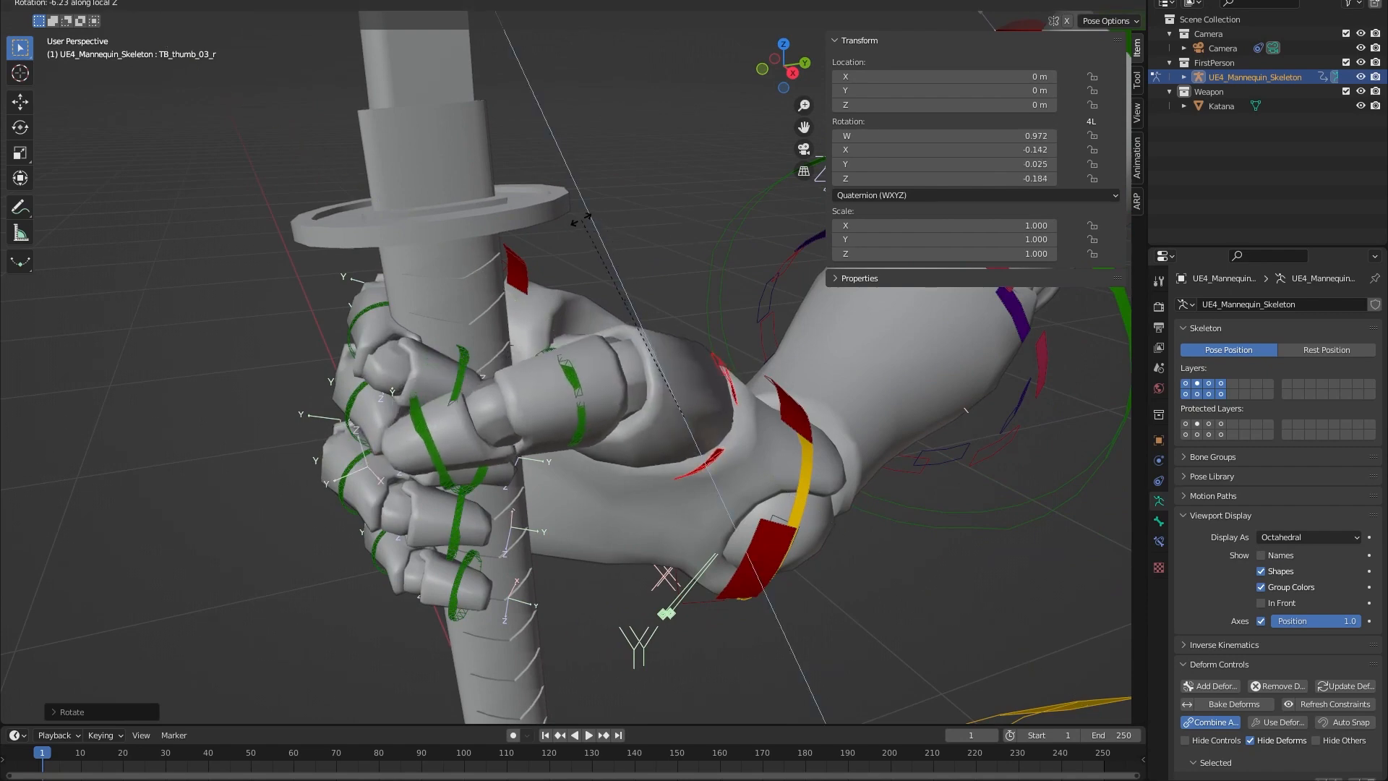
pyautogui.click(579, 217)
pyautogui.moveTo(579, 217); pyautogui.dragTo(678, 192, button='middle')
pyautogui.press('r')
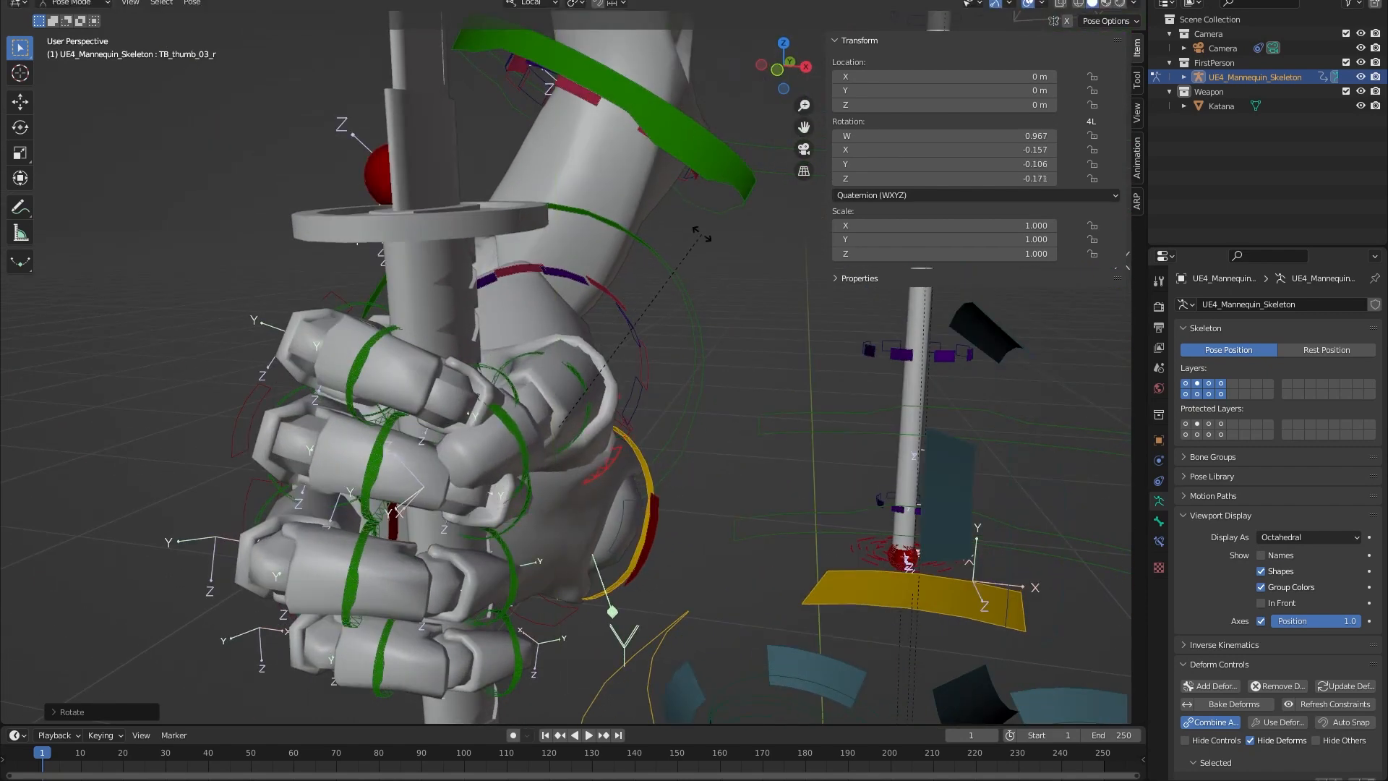
pyautogui.click(665, 245)
pyautogui.moveTo(666, 246); pyautogui.dragTo(598, 248, button='middle')
# Move the right hand control up toward the katana guard, then rotate and reposition it from above around the handle.
pyautogui.press('KP_1')
pyautogui.press('KP_3')
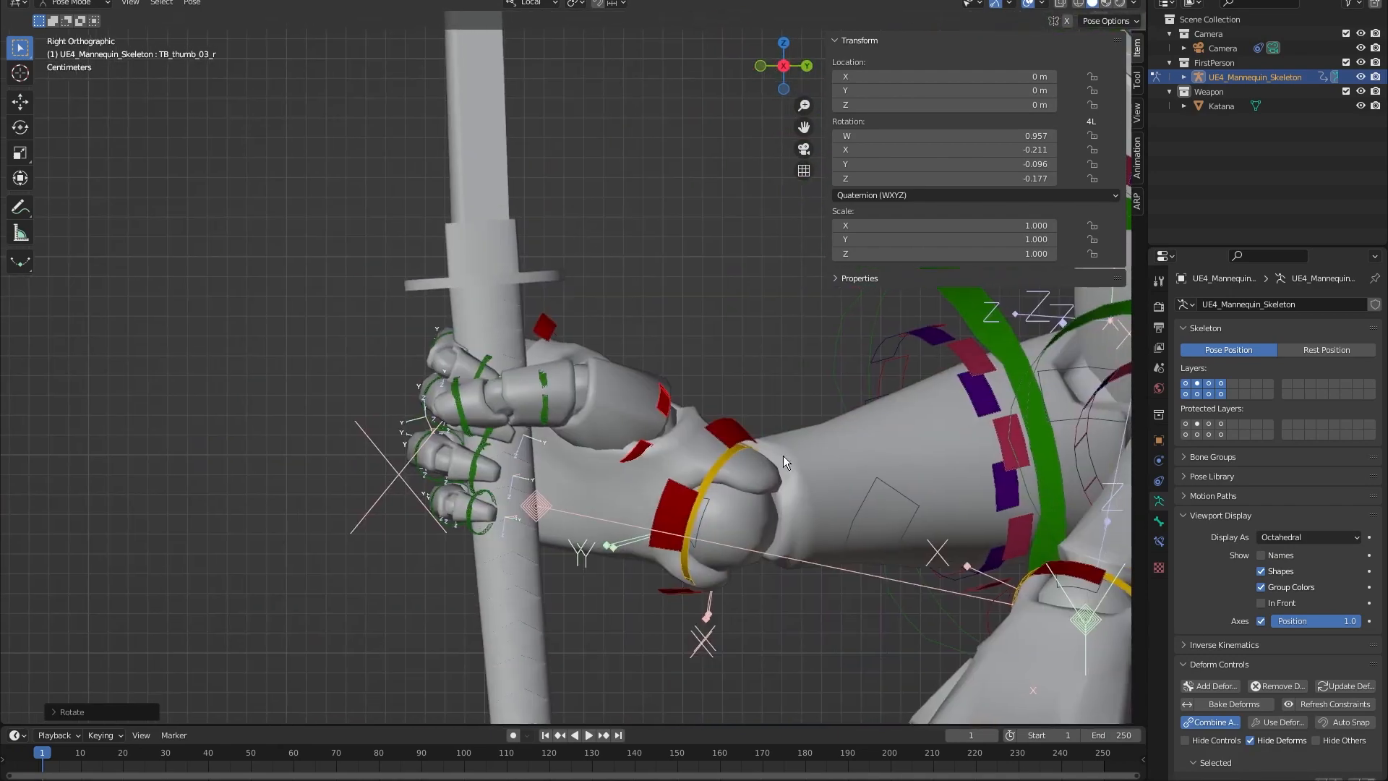
pyautogui.press('g')
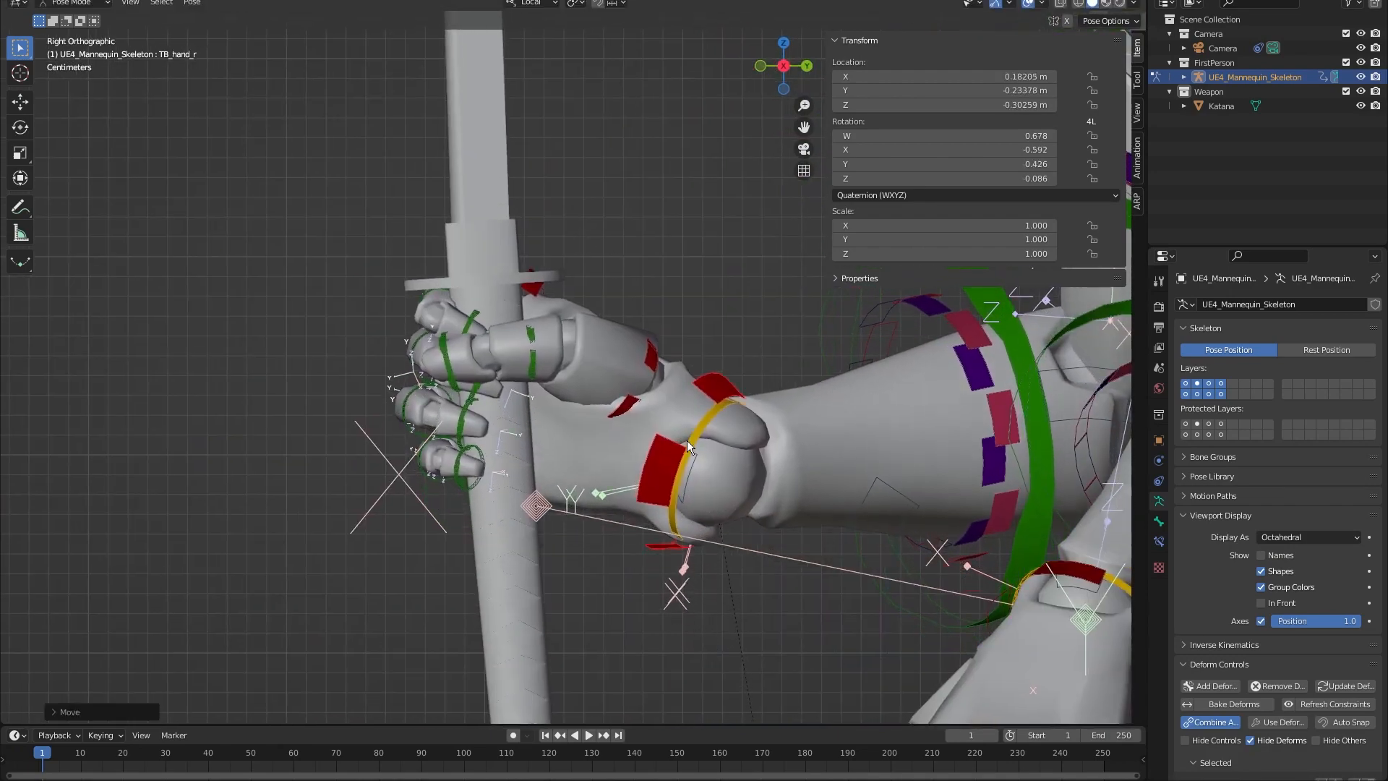
pyautogui.moveTo(687, 440); pyautogui.dragTo(728, 475, button='middle')
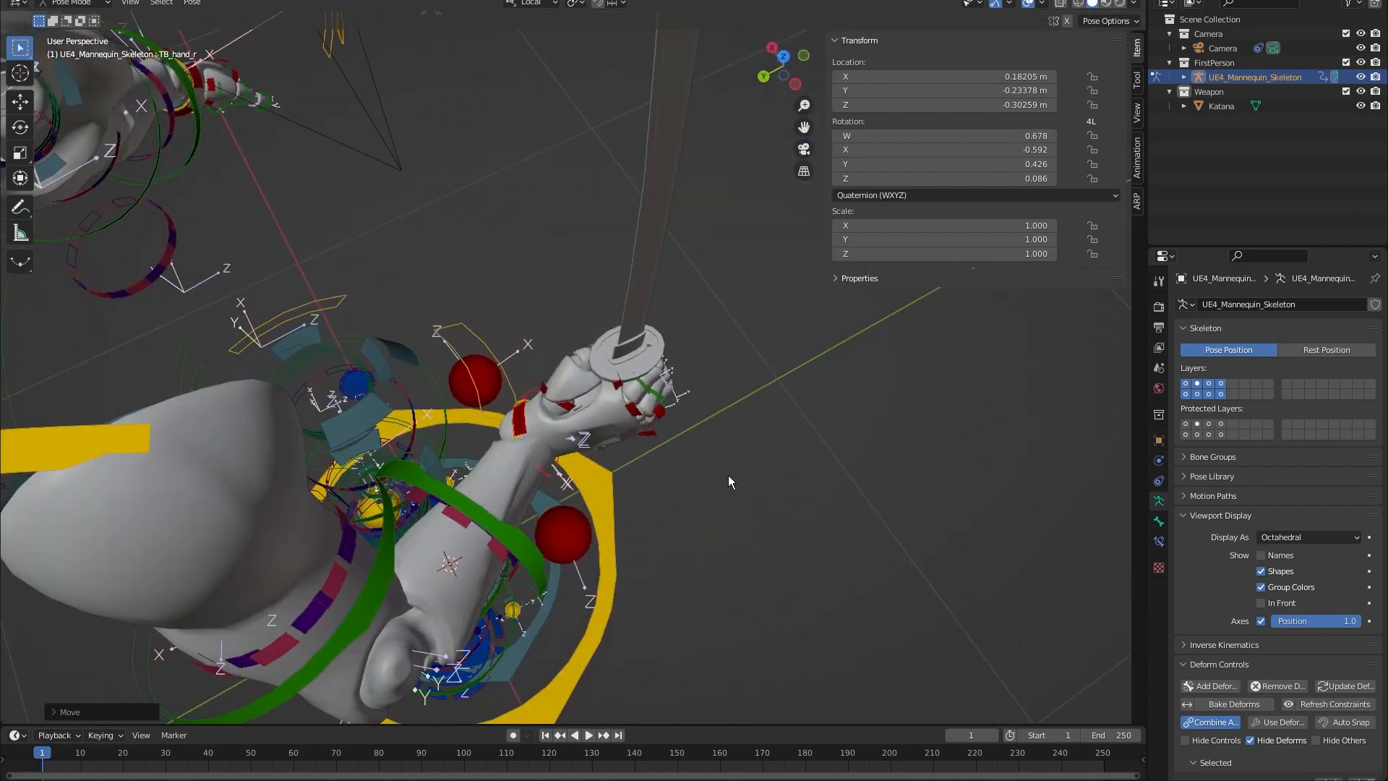
pyautogui.press('KP_7')
pyautogui.scroll(4, 681, 346)
pyautogui.press('r')
pyautogui.click(717, 291)
pyautogui.press('g')
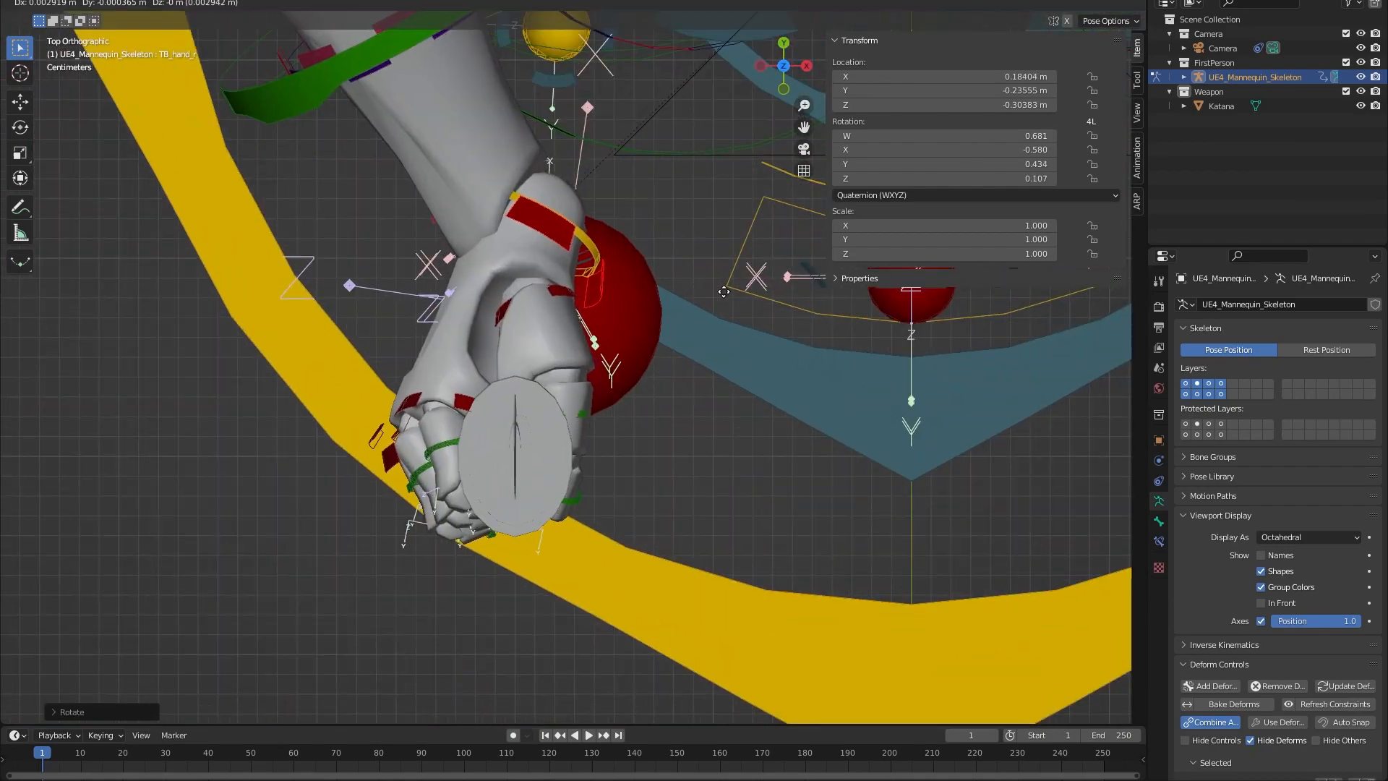
pyautogui.click(724, 291)
# Fine-tune the right hand control's rotation and position so the fist is centred on the katana handle.
pyautogui.moveTo(723, 291); pyautogui.dragTo(435, 350, button='middle')
pyautogui.press('r')
pyautogui.click(621, 221)
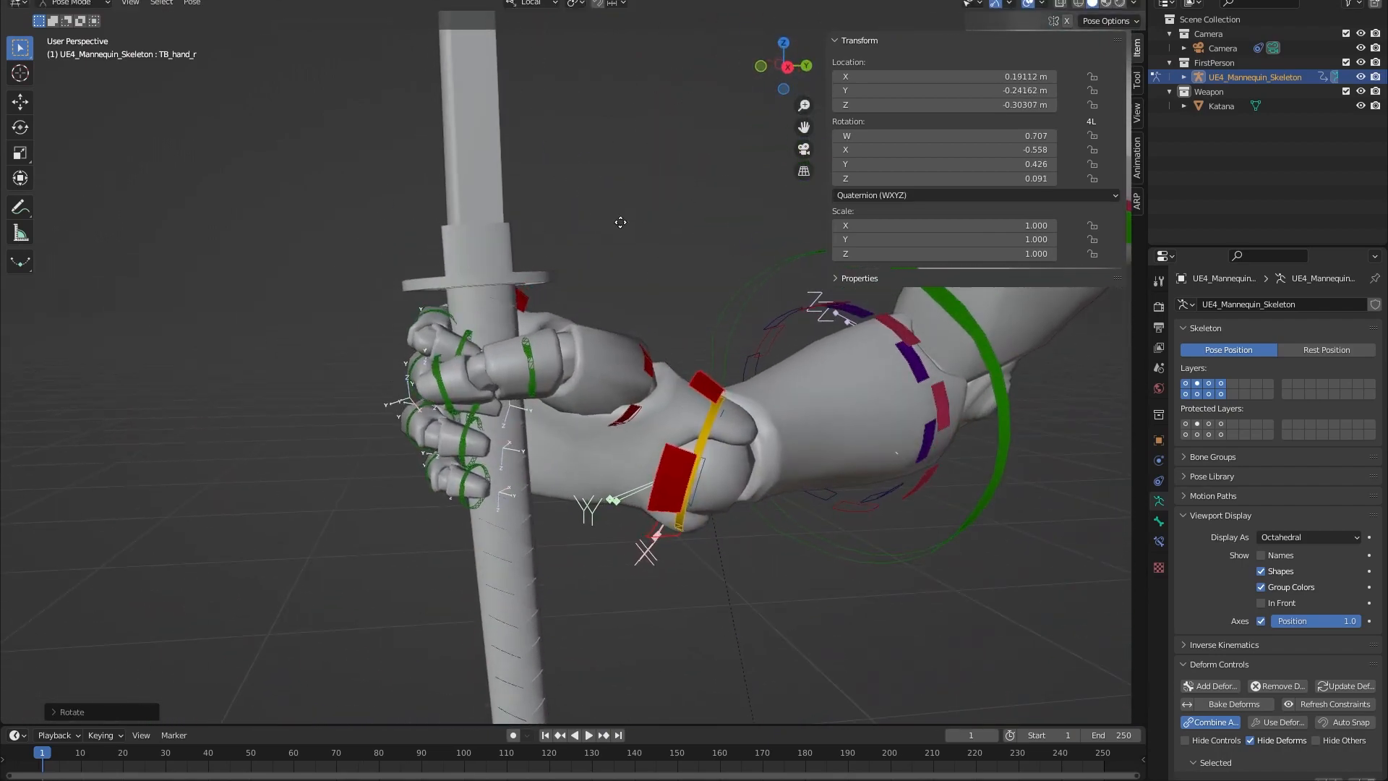
pyautogui.press('g')
pyautogui.click(623, 208)
pyautogui.scroll(-5, 624, 209)
pyautogui.moveTo(623, 208); pyautogui.dragTo(576, 341, button='middle')
pyautogui.scroll(3, 454, 356)
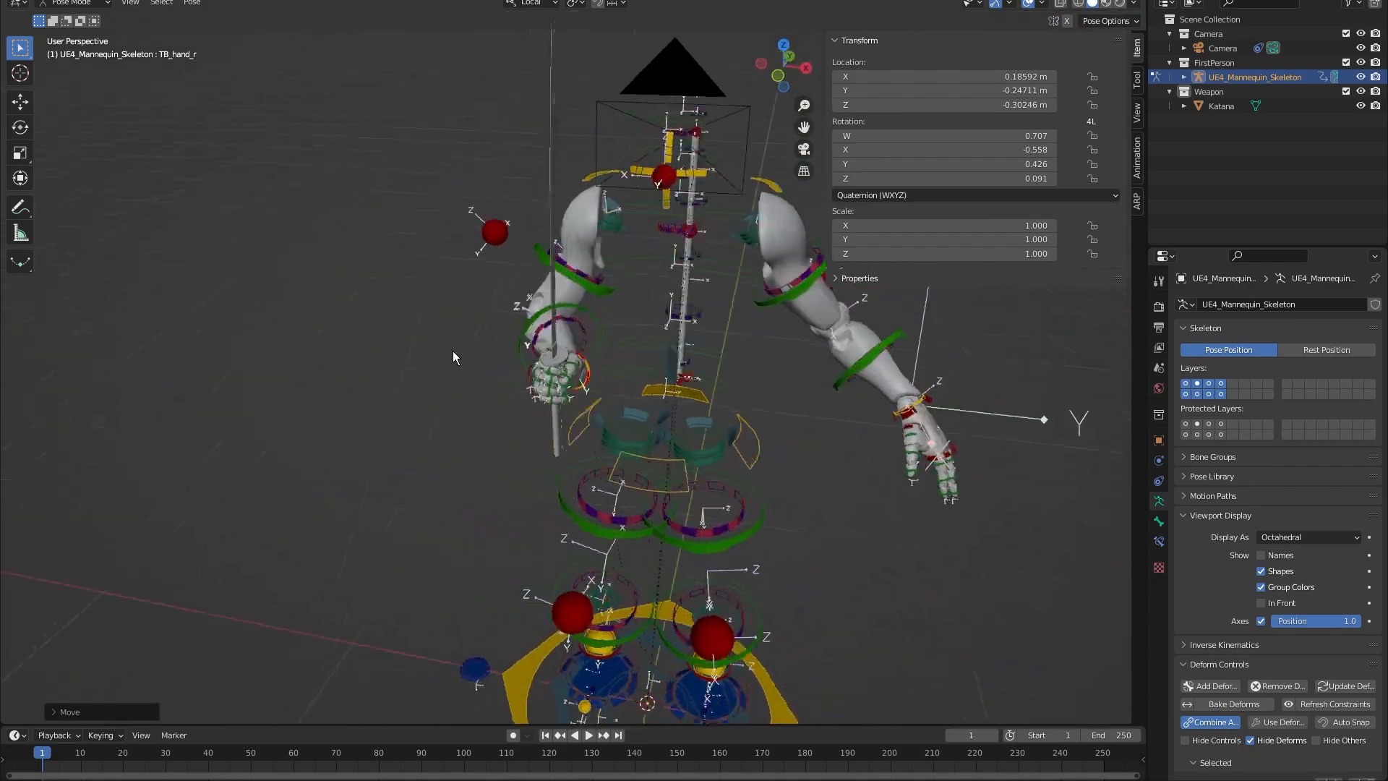
pyautogui.moveTo(454, 356); pyautogui.dragTo(327, 307, button='middle')
pyautogui.scroll(4, 326, 307)
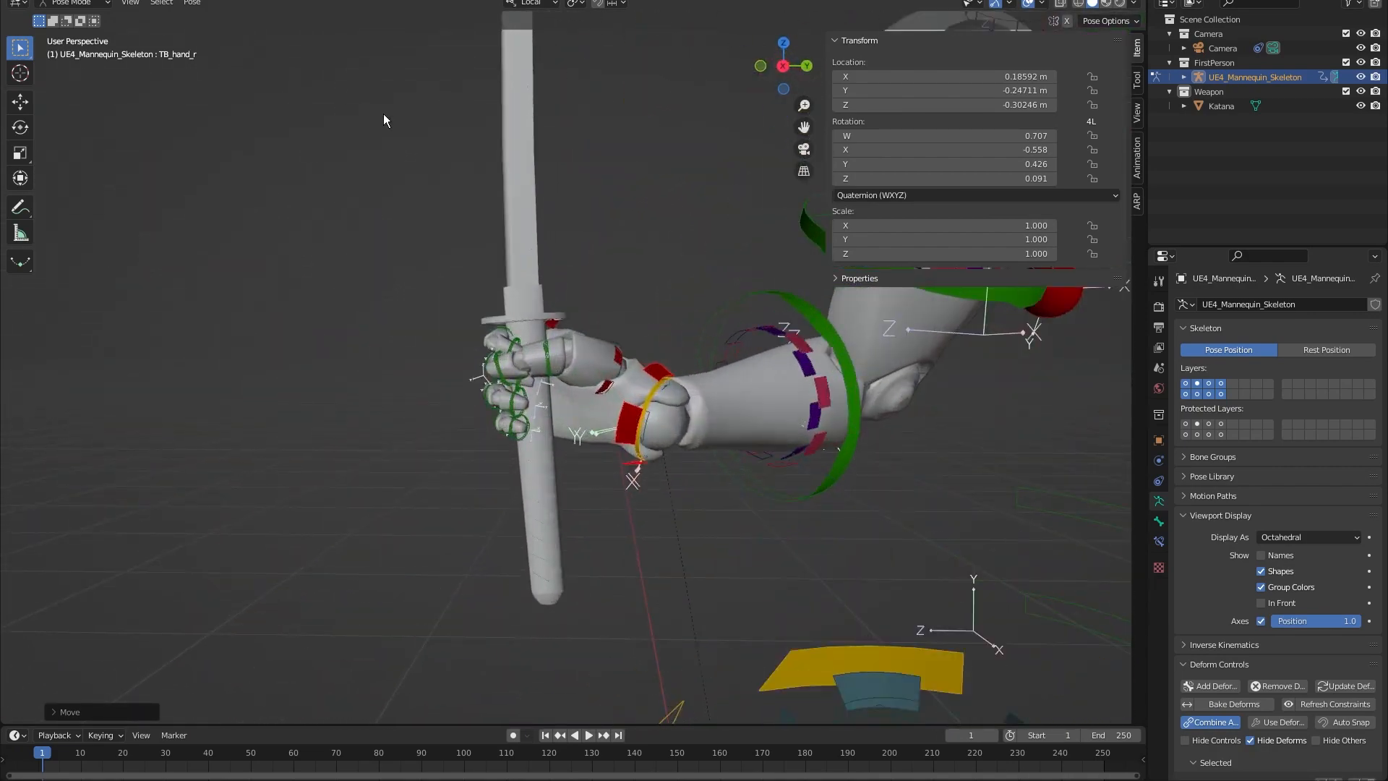
pyautogui.scroll(4, 525, 204)
# In Object Mode, scale the katana down to about 0.745 m long and lower its guard onto the right fist.
pyautogui.hotkey('ctrl', 'Tab')
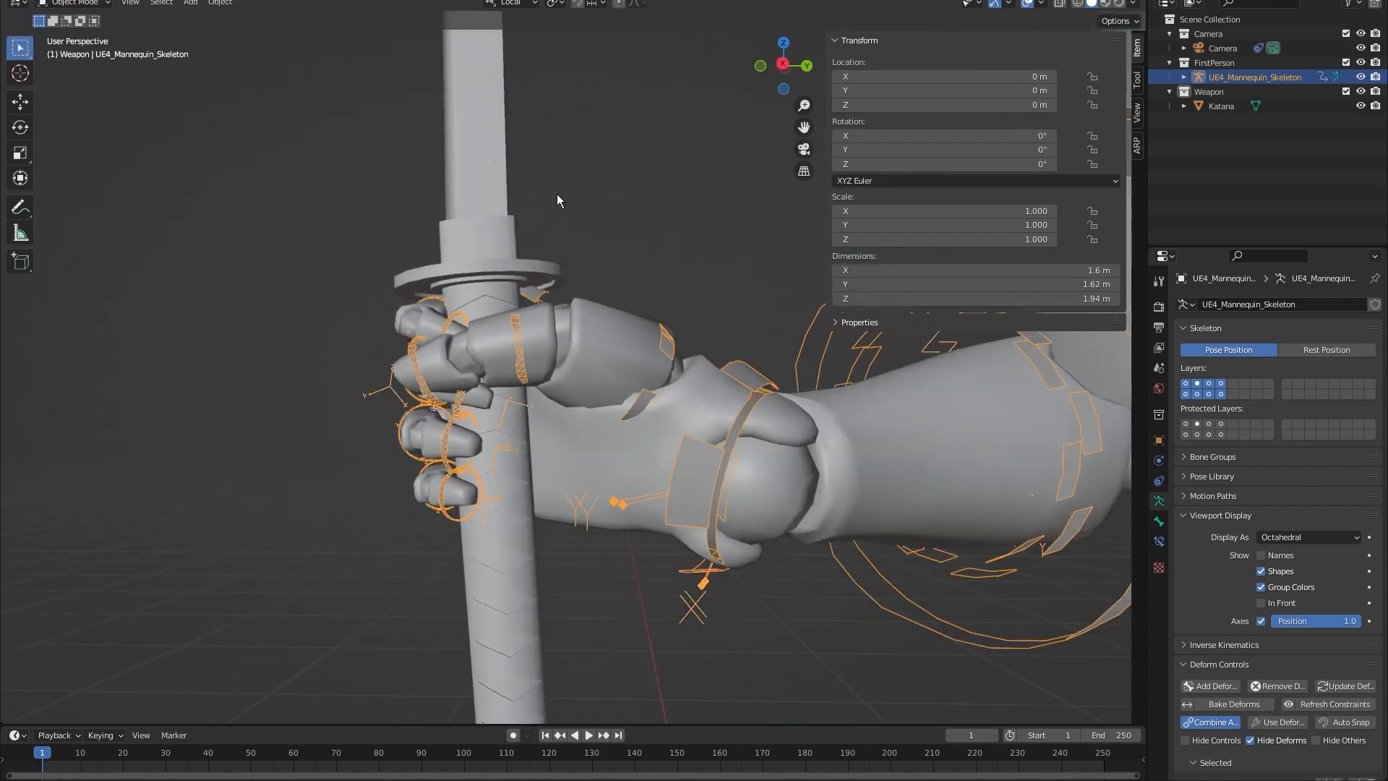
pyautogui.click(500, 194)
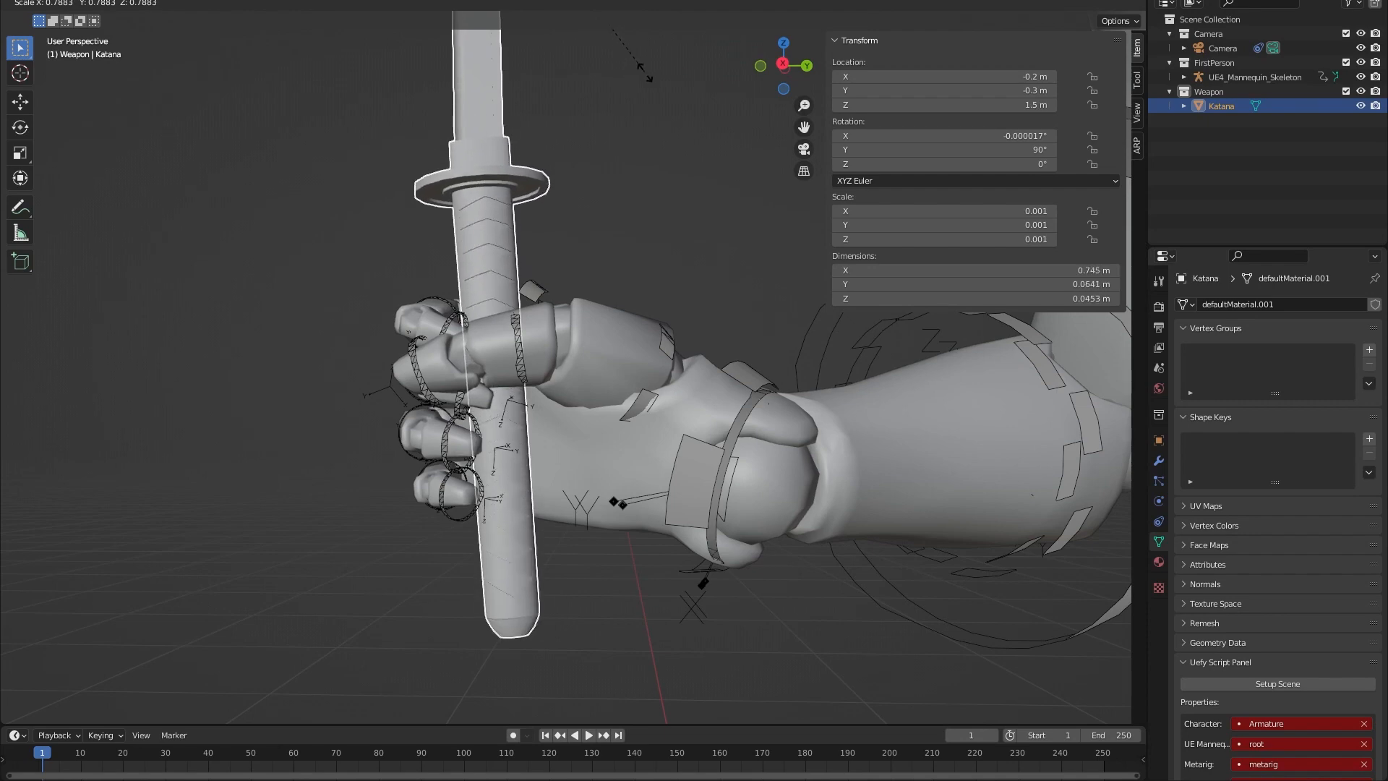
pyautogui.press('g')
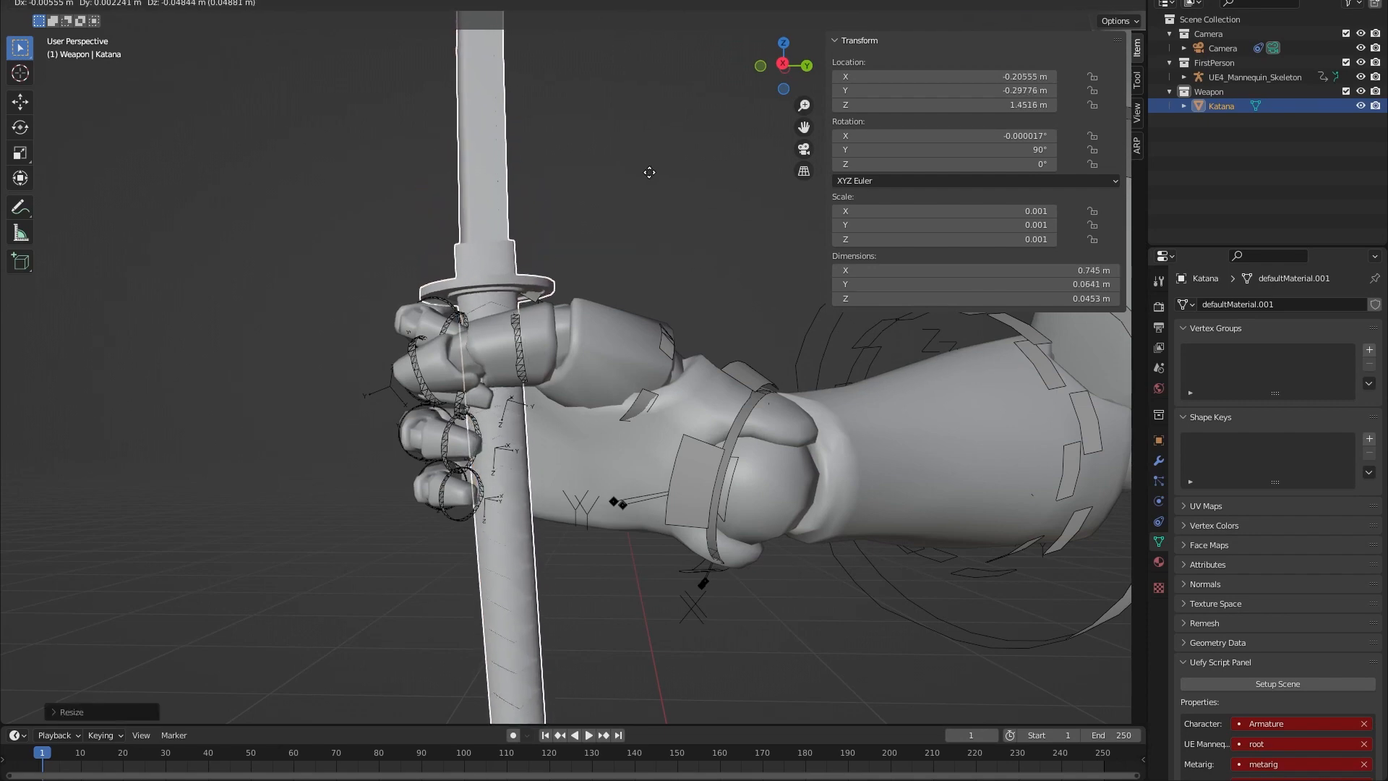
pyautogui.click(648, 178)
pyautogui.scroll(-4, 648, 227)
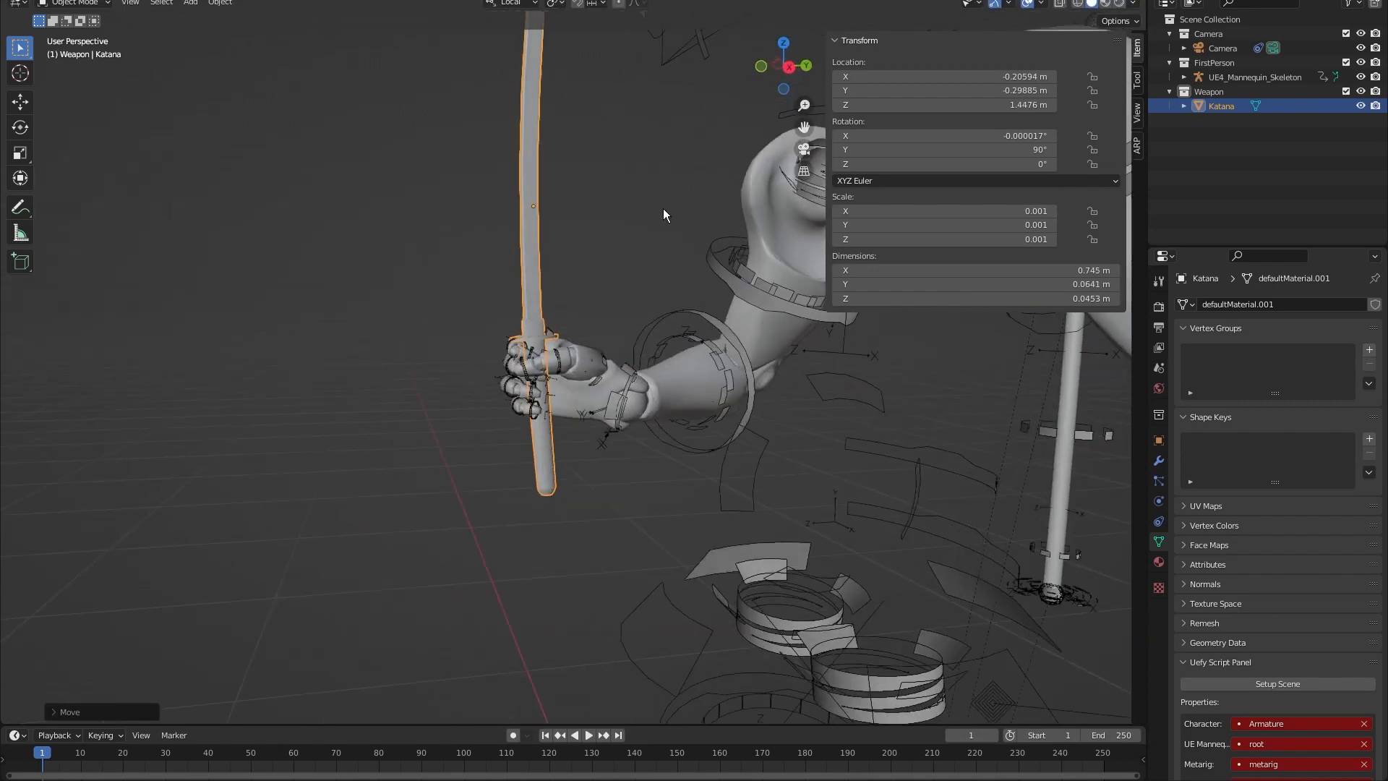
# Scale the katana up slightly to about 0.766 m long and move it back into the right hand.
pyautogui.press('s')
pyautogui.click(666, 205)
pyautogui.press('g')
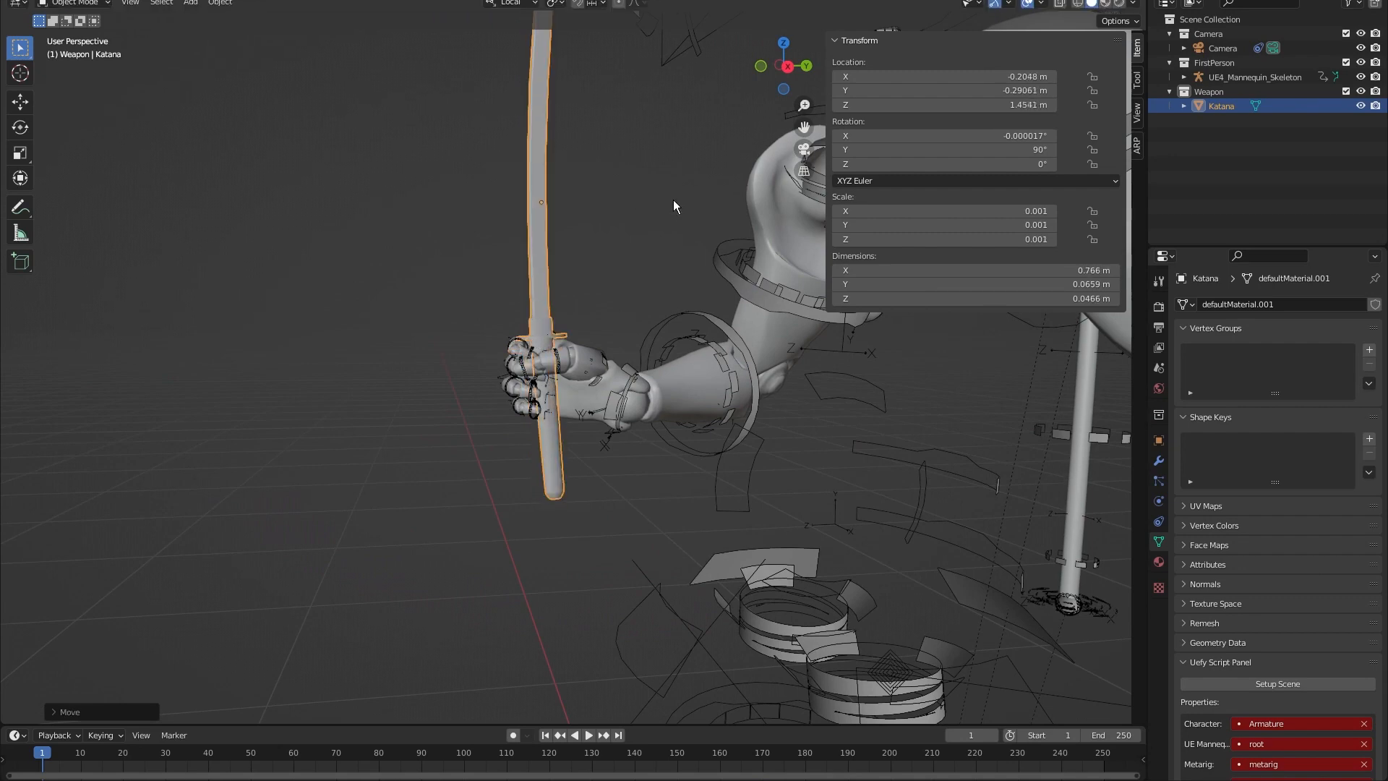
pyautogui.moveTo(674, 200)
pyautogui.mouseDown(button='middle')
pyautogui.moveTo(679, 213)
pyautogui.moveTo(668, 213)
pyautogui.mouseUp(button='middle')
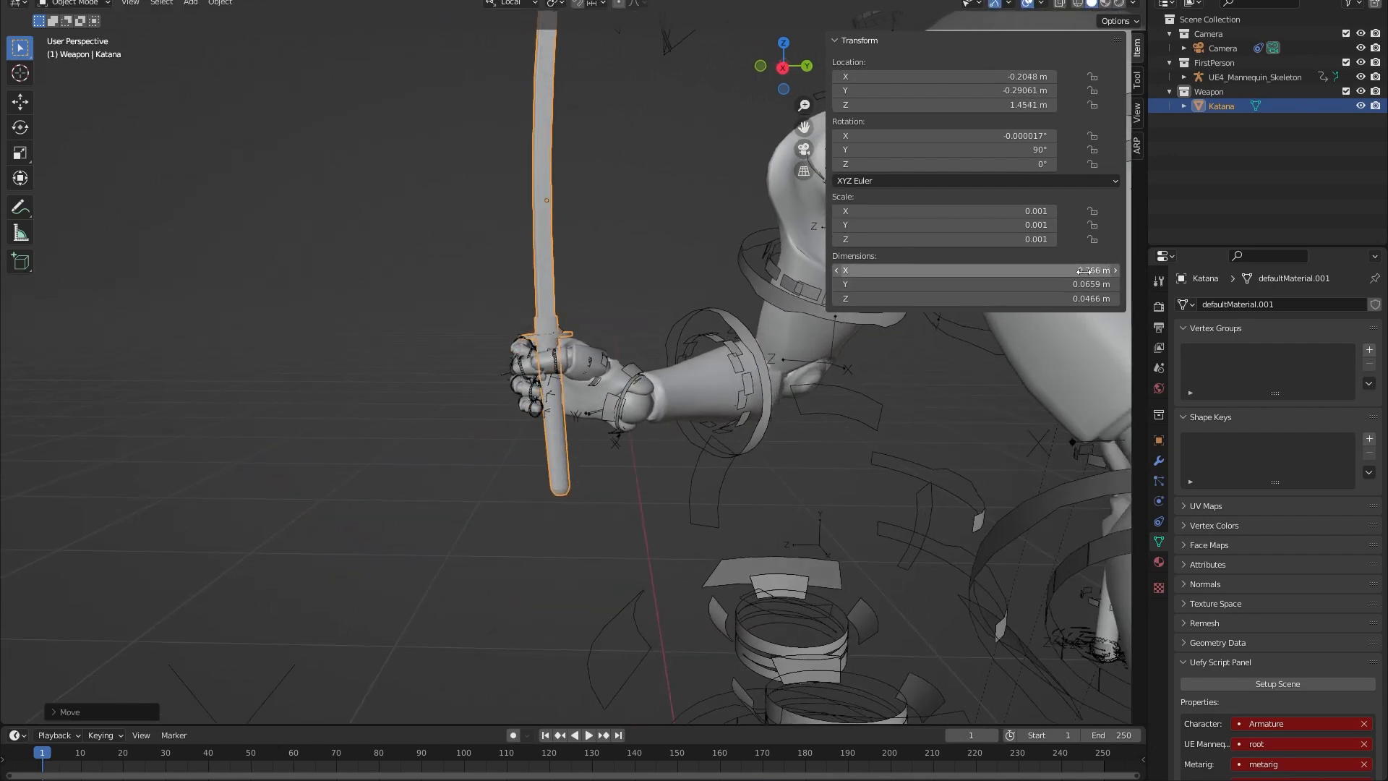
# Move the katana so the guard sits just above the right thumb and index finger.
pyautogui.moveTo(761, 419); pyautogui.dragTo(574, 220, button='middle')
pyautogui.scroll(3, 600, 399)
pyautogui.click(626, 400)
pyautogui.scroll(2, 544, 281)
pyautogui.keyDown('shift'); pyautogui.moveTo(544, 280); pyautogui.dragTo(546, 334, button='middle'); pyautogui.keyUp('shift')
pyautogui.press('g')
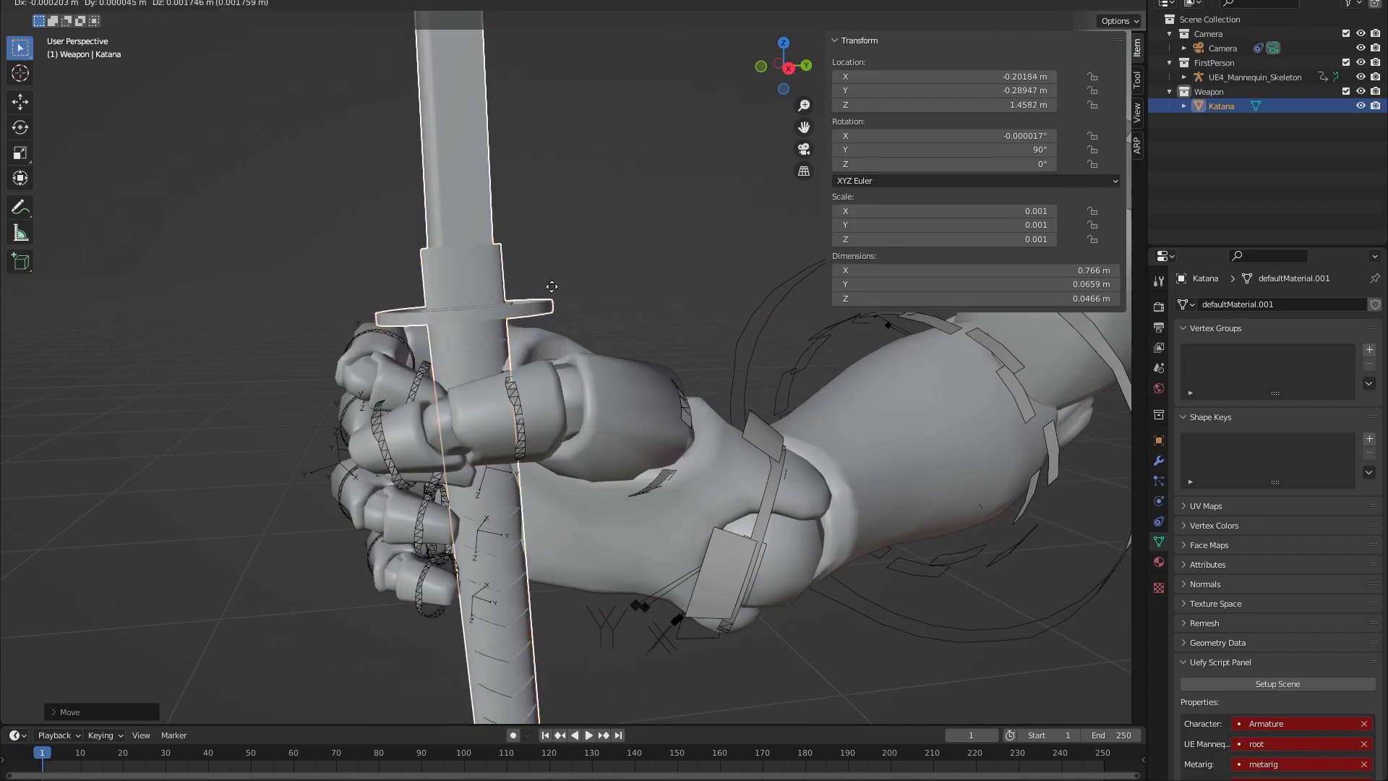
pyautogui.moveTo(559, 274); pyautogui.dragTo(327, 337, button='middle')
# Adjust the katana's position from above and in perspective so the handle runs through the closed right hand.
pyautogui.press('KP_7')
pyautogui.press('g')
pyautogui.click(622, 359)
pyautogui.press('g')
pyautogui.click(615, 288)
pyautogui.moveTo(615, 288); pyautogui.dragTo(805, 376, button='middle')
pyautogui.scroll(-4, 541, 279)
pyautogui.scroll(3, 566, 276)
pyautogui.scroll(-3, 584, 308)
pyautogui.press('g')
pyautogui.click(592, 311)
pyautogui.scroll(-3, 593, 311)
pyautogui.scroll(-3, 622, 445)
# Return the skeleton to Pose Mode, then rotate the left hand control and move it from above toward the katana.
pyautogui.click(613, 453)
pyautogui.hotkey('ctrl', 'Tab')
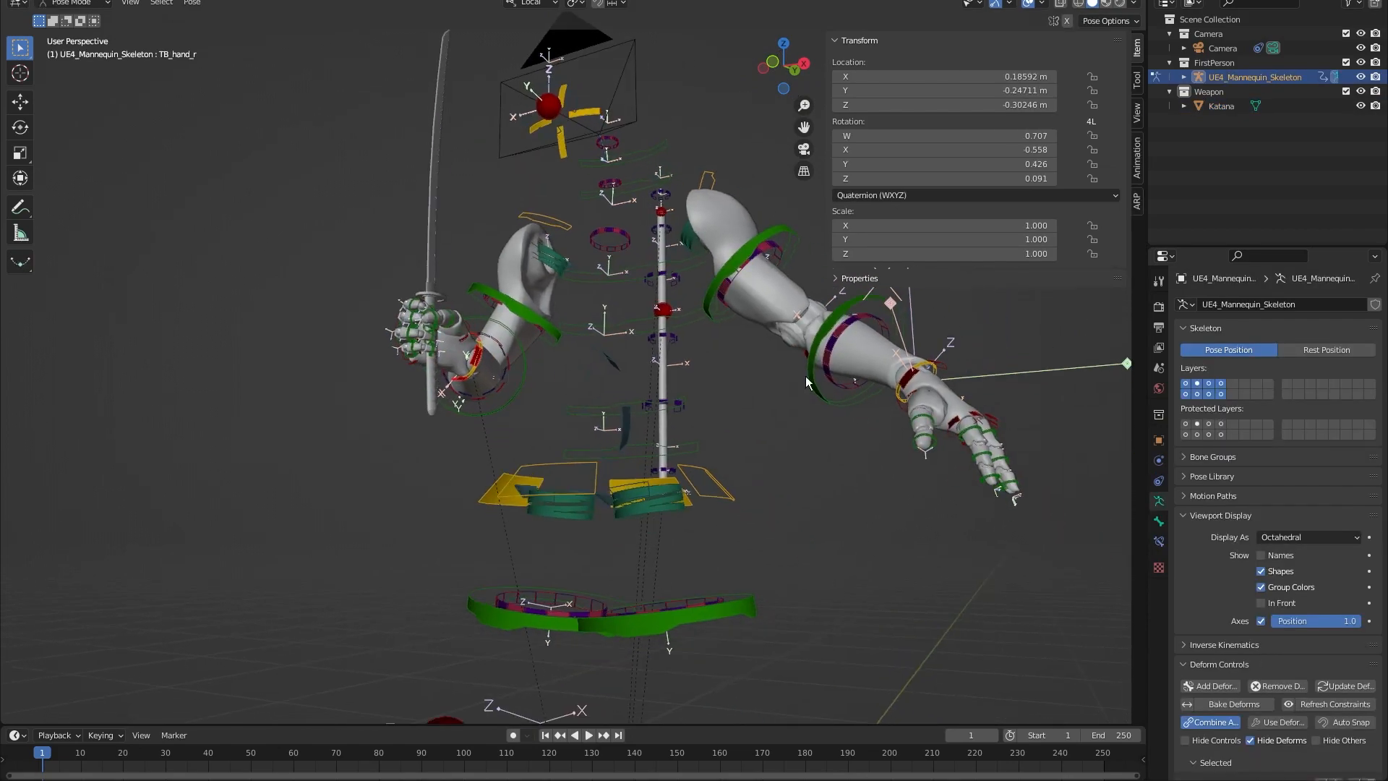
pyautogui.click(908, 380)
pyautogui.moveTo(909, 380); pyautogui.dragTo(676, 439, button='middle')
pyautogui.press('KP_7')
pyautogui.press('r')
pyautogui.click(895, 494)
pyautogui.press('g')
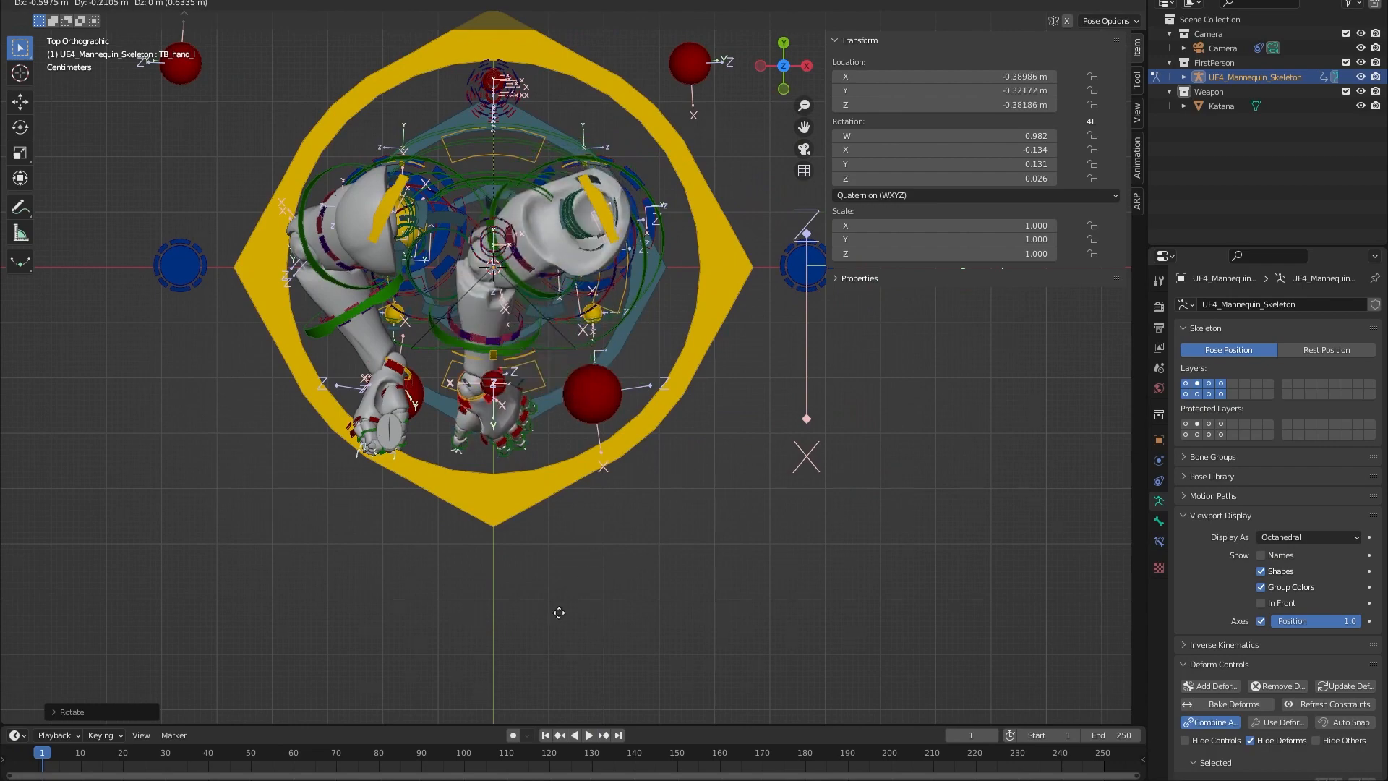
# Rotate the left hand control in the side and front views to turn its palm toward the katana handle.
pyautogui.press('KP_3')
pyautogui.press('r')
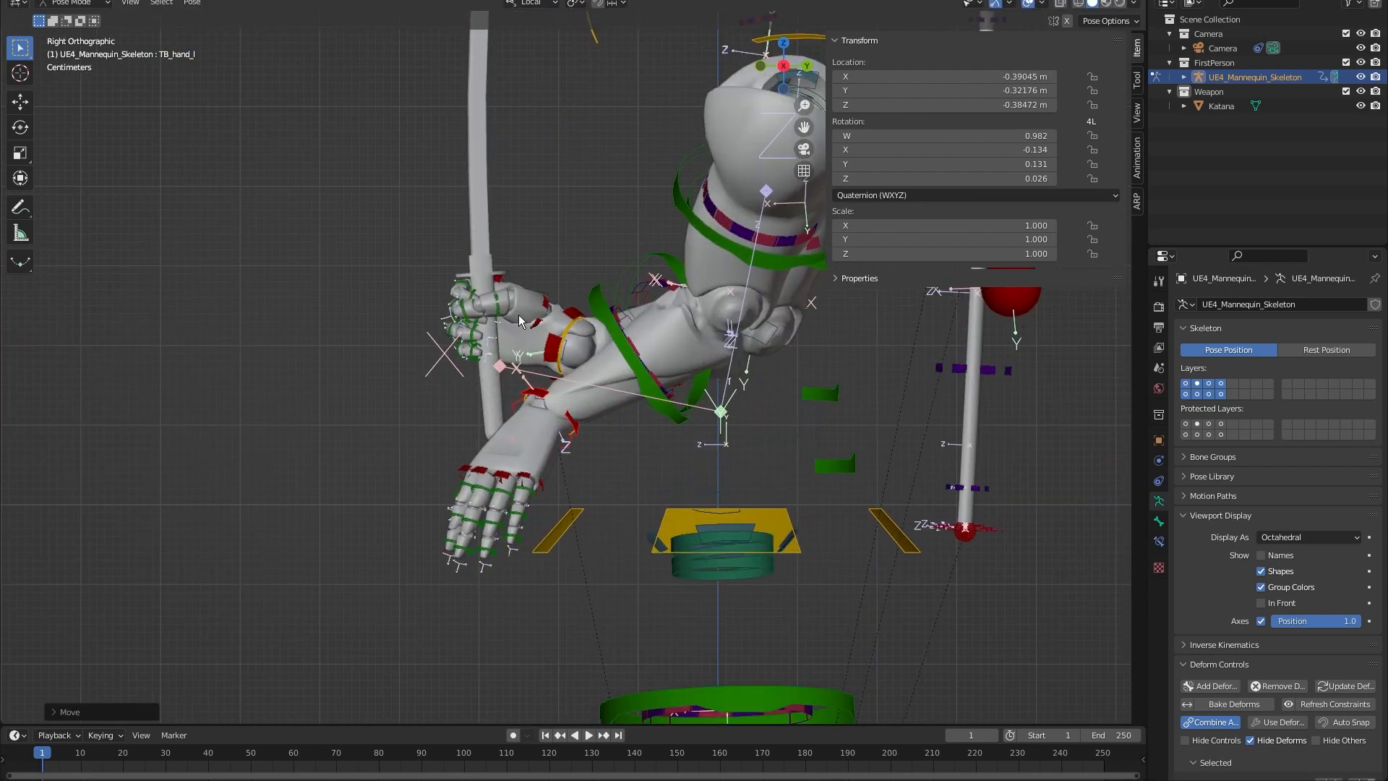
pyautogui.click(616, 370)
pyautogui.press('KP_1')
pyautogui.press('r')
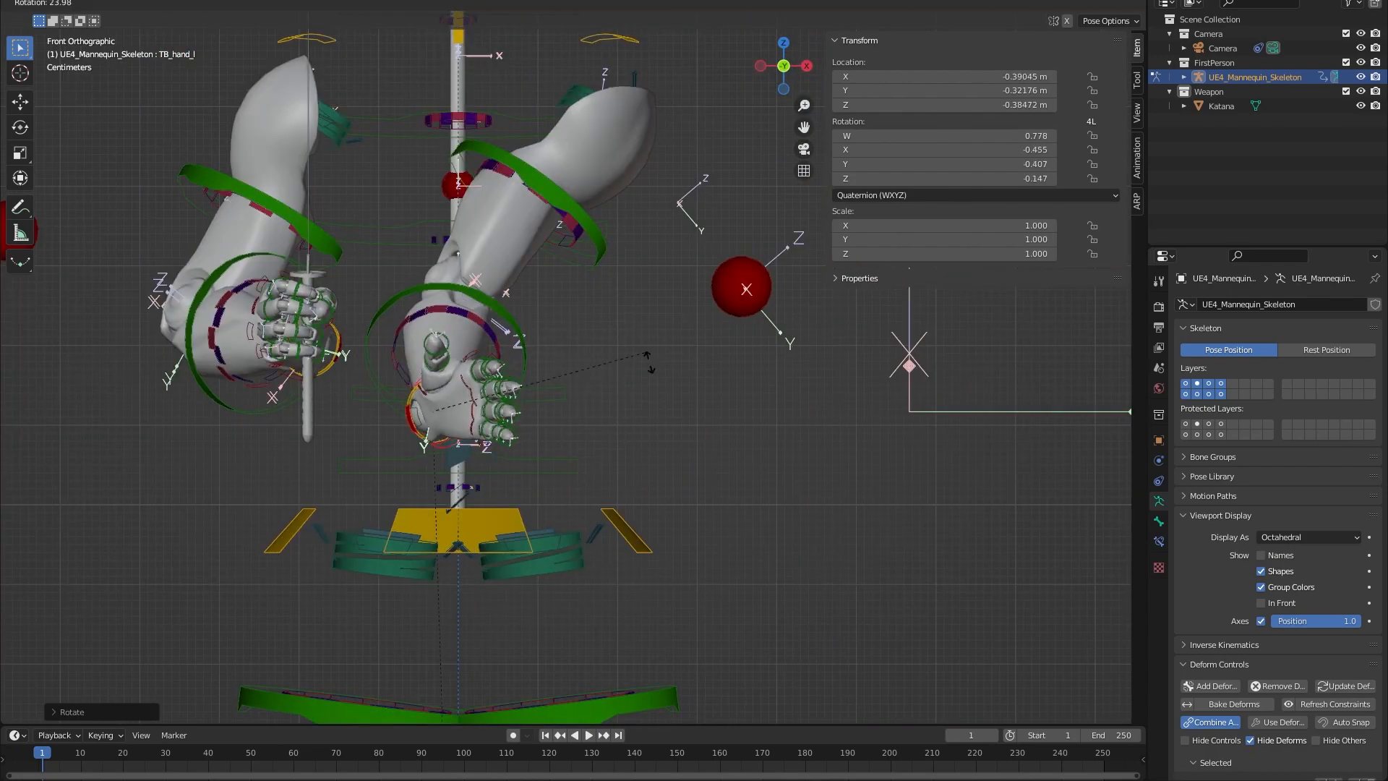
pyautogui.click(624, 406)
# Move the left hand closer to the handle in the front view and rotate it from above alongside the right hand.
pyautogui.press('g')
pyautogui.click(579, 391)
pyautogui.press('KP_7')
pyautogui.press('r')
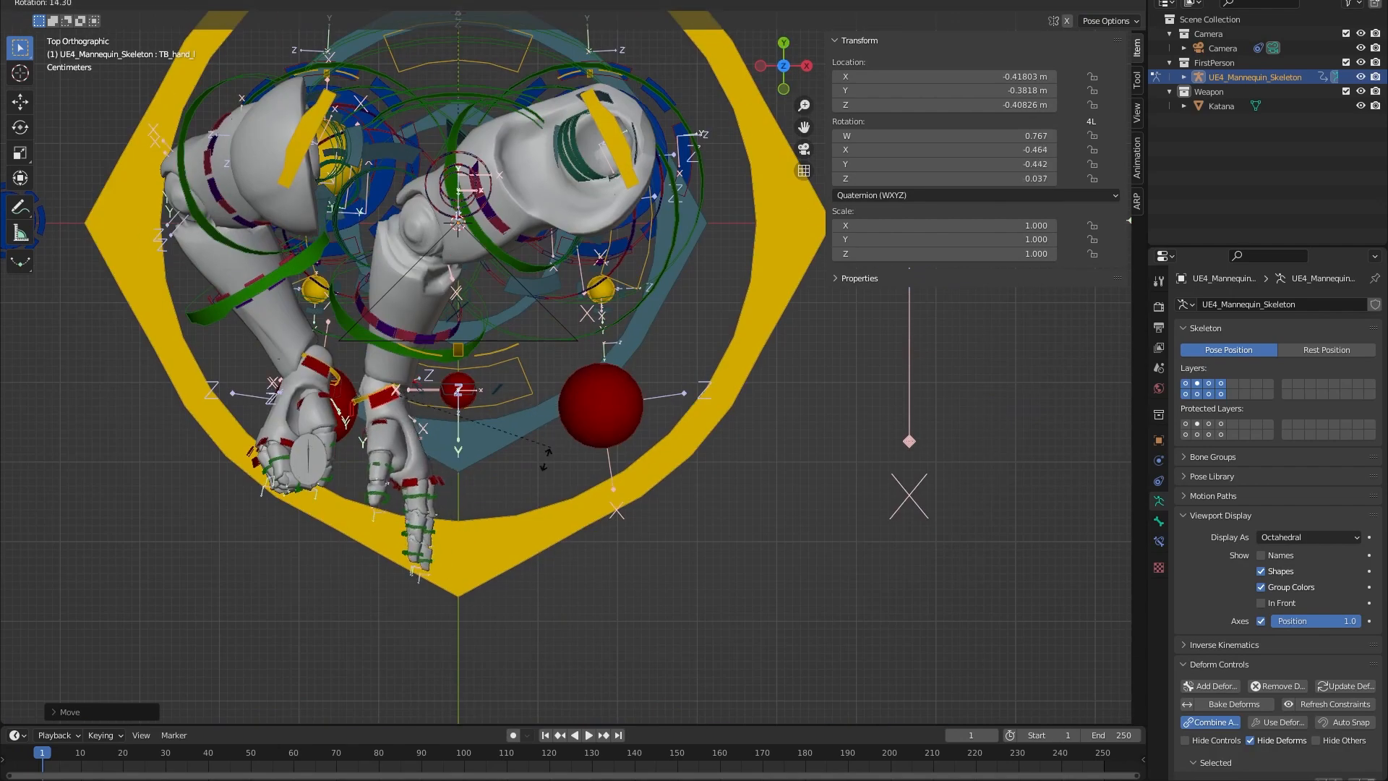
pyautogui.scroll(4, 570, 448)
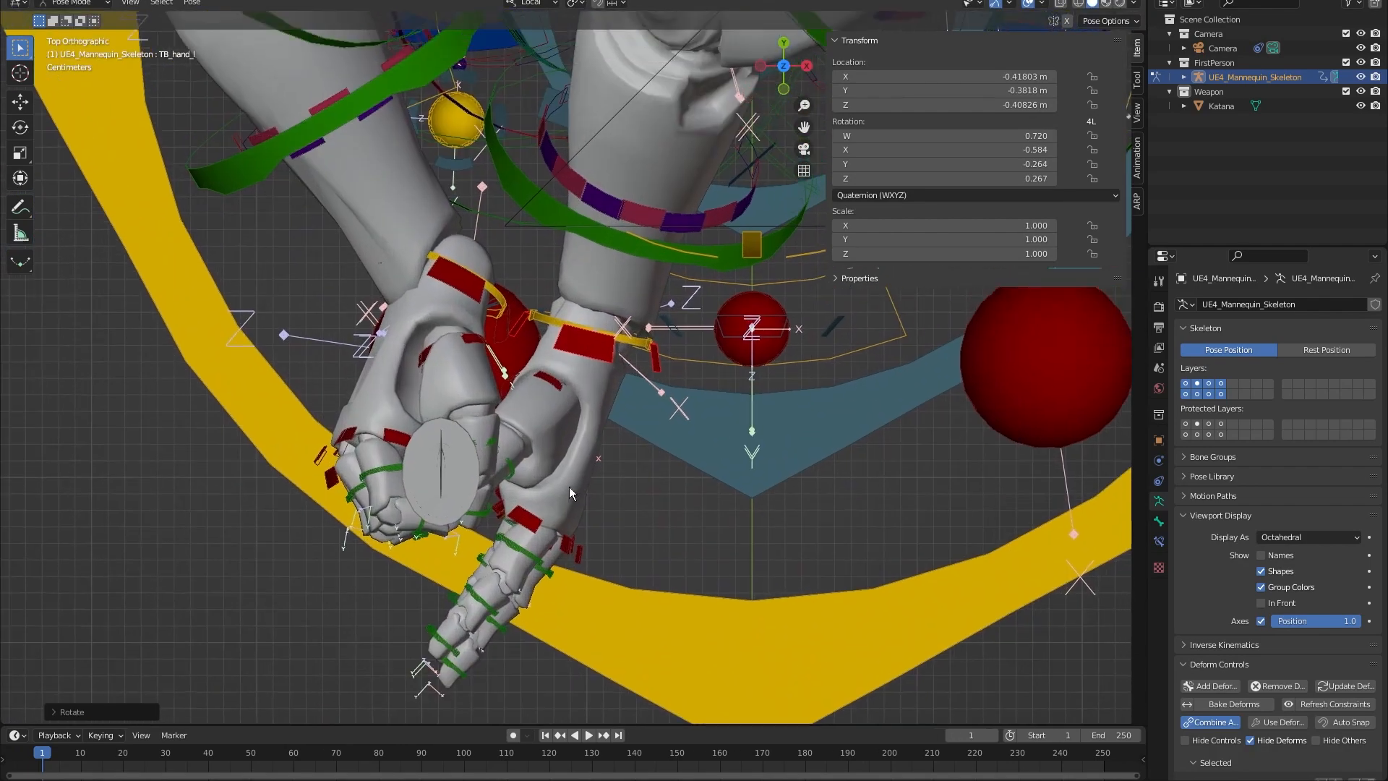
# Move the left hand control in the side and front views to the lower handle, beneath the right hand.
pyautogui.press('KP_3')
pyautogui.scroll(1, 554, 502)
pyautogui.keyDown('shift'); pyautogui.moveTo(581, 360); pyautogui.dragTo(606, 371, button='middle'); pyautogui.keyUp('shift')
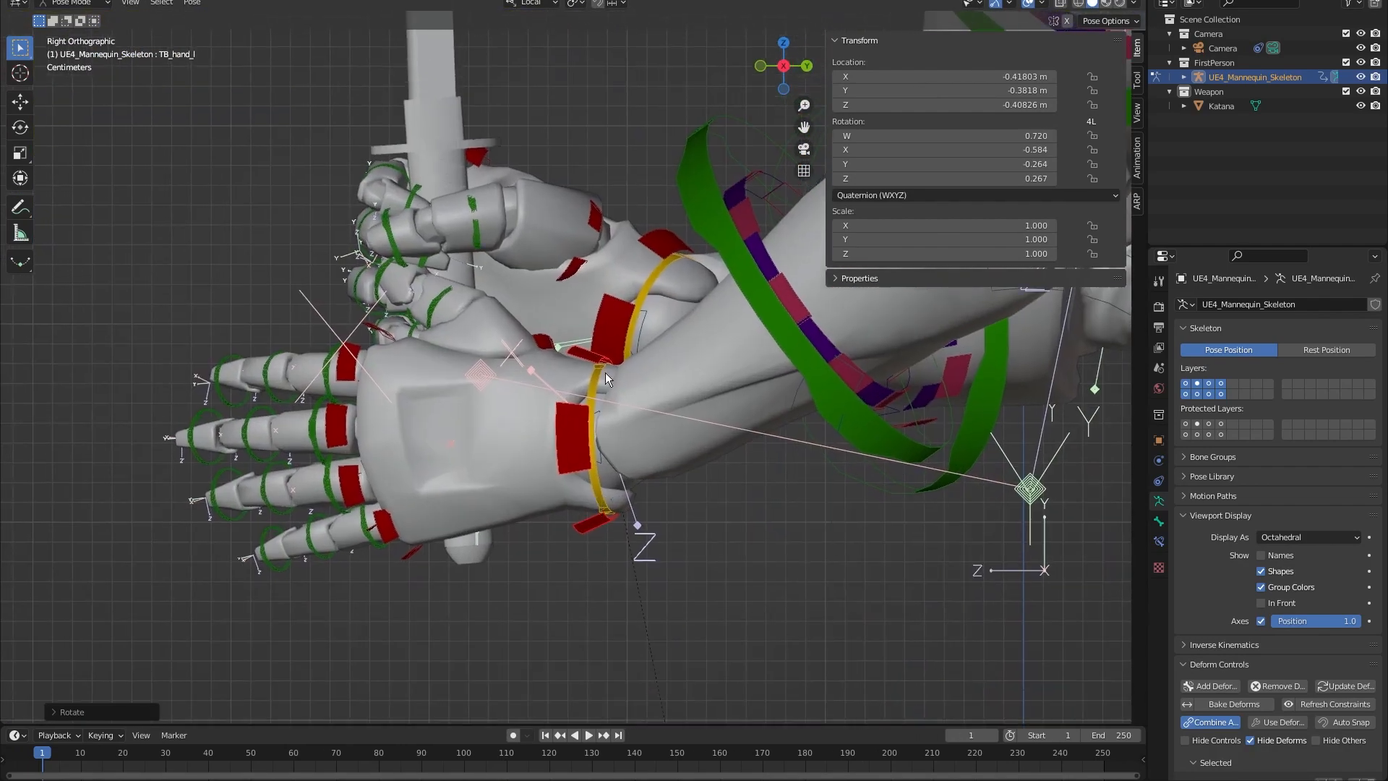
pyautogui.press('g')
pyautogui.click(651, 402)
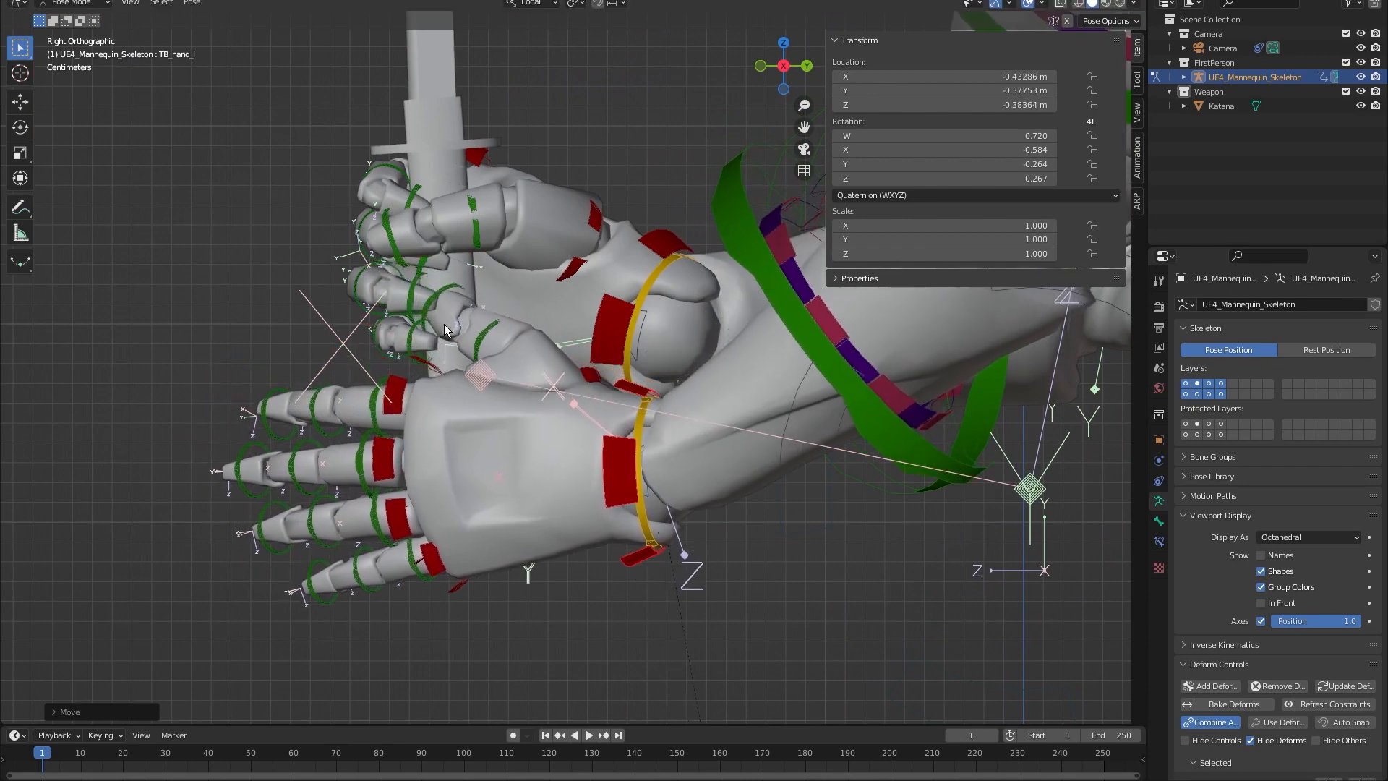
pyautogui.press('KP_1')
pyautogui.keyDown('shift'); pyautogui.moveTo(598, 259); pyautogui.dragTo(641, 226, button='middle'); pyautogui.keyUp('shift')
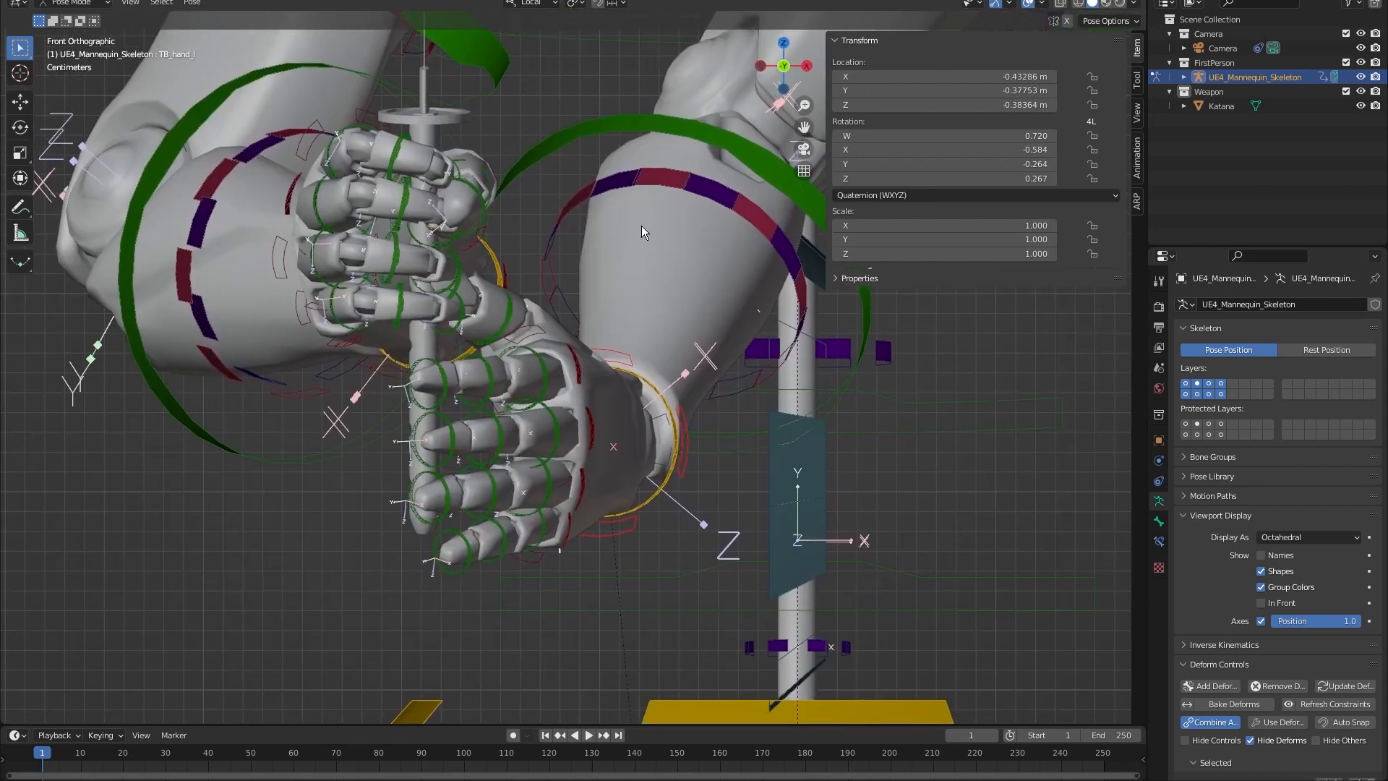
pyautogui.press('g')
# Reposition the left hand control from the left view so the palm rests against the end of the handle.
pyautogui.press('ctrl+KP_3')
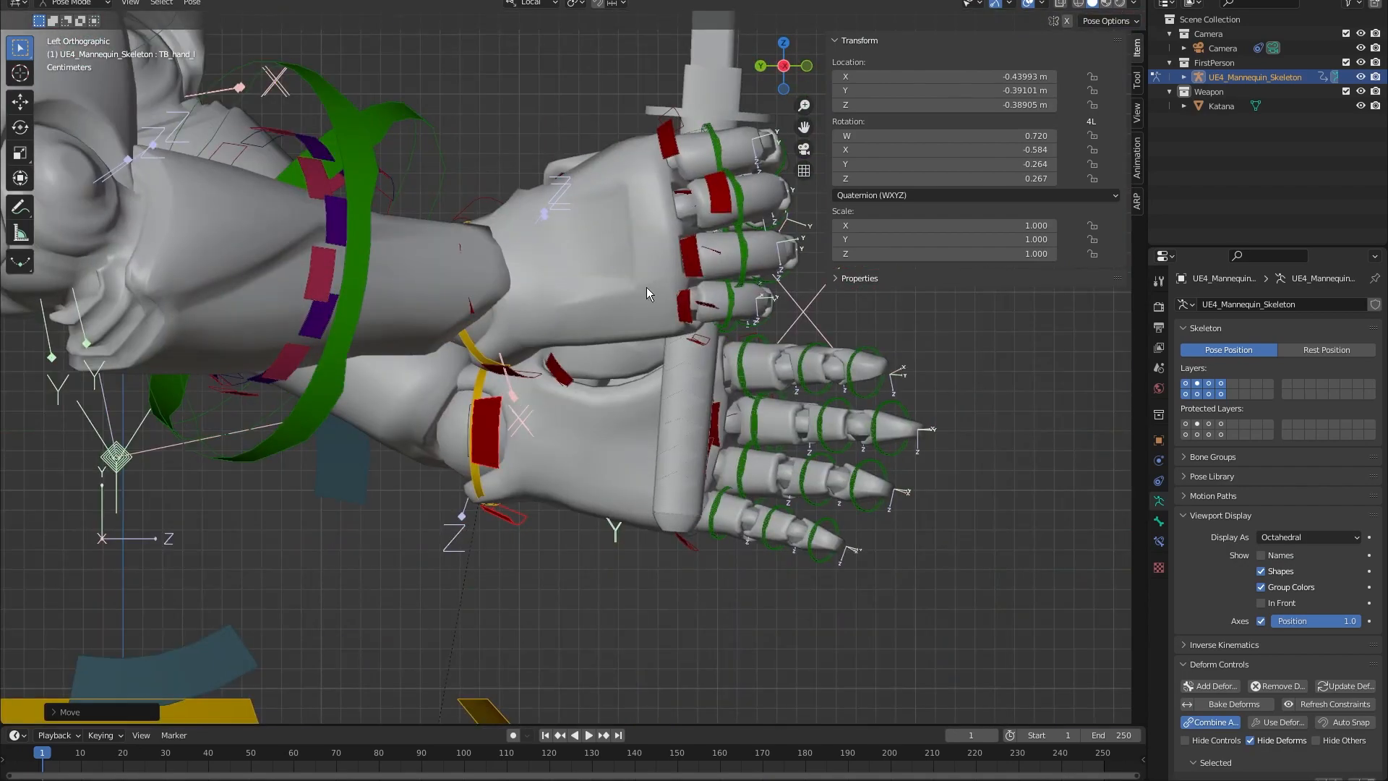
pyautogui.press('g')
pyautogui.keyDown('shift'); pyautogui.moveTo(647, 288); pyautogui.dragTo(423, 295, button='middle'); pyautogui.keyUp('shift')
pyautogui.click(671, 260)
pyautogui.scroll(-6, 657, 264)
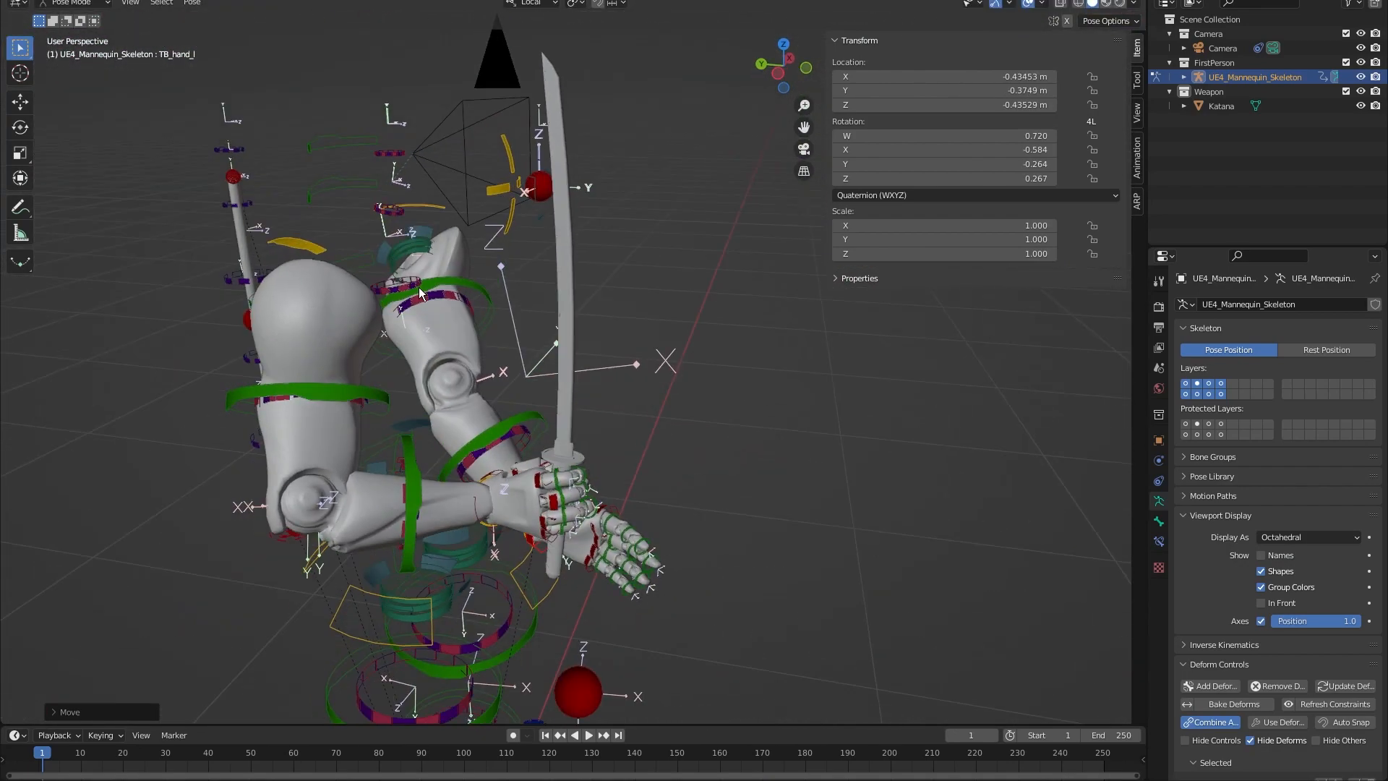
# Shift the left clavicle forward, then move the left hand control in the side view to line up with the handle.
pyautogui.click(419, 210)
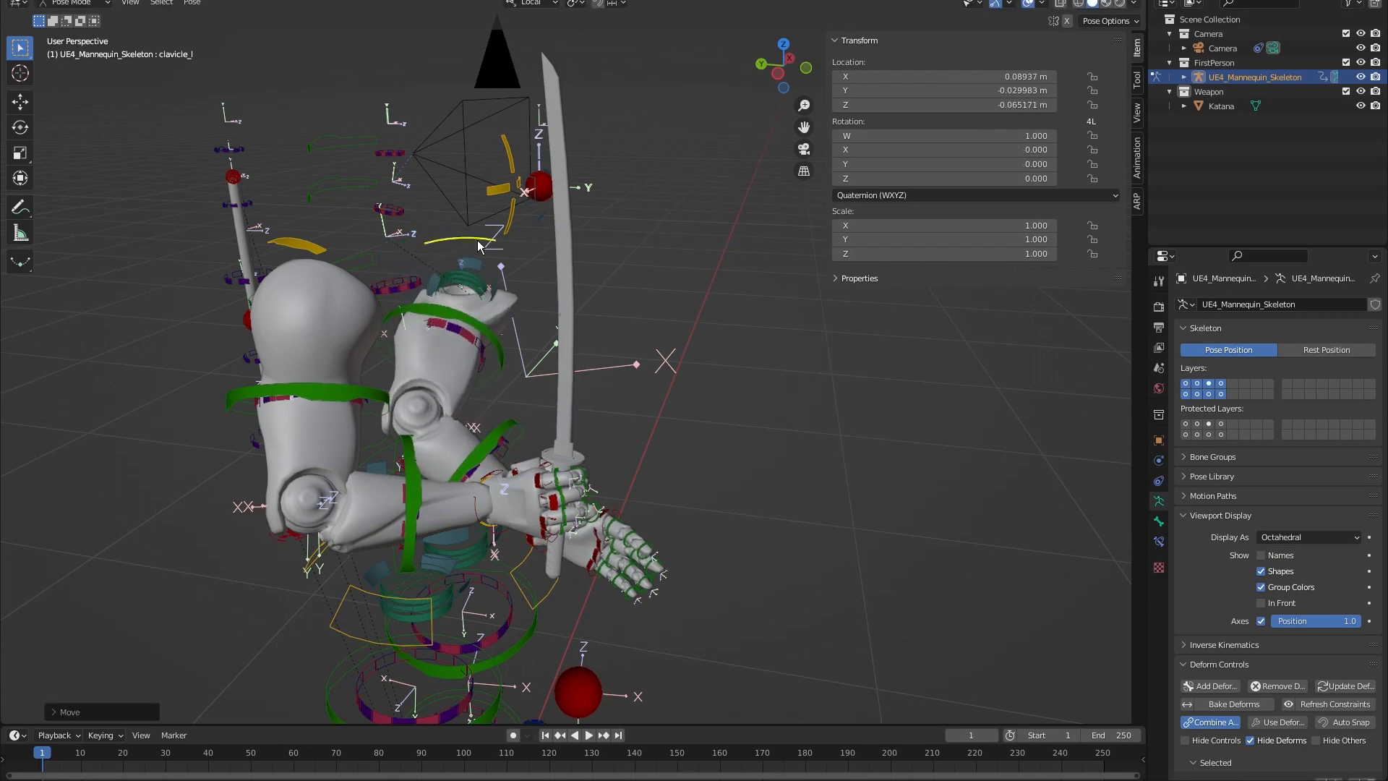
pyautogui.press('KP_3')
pyautogui.keyDown('shift'); pyautogui.moveTo(676, 537); pyautogui.dragTo(632, 362, button='middle'); pyautogui.keyUp('shift')
pyautogui.scroll(6, 615, 384)
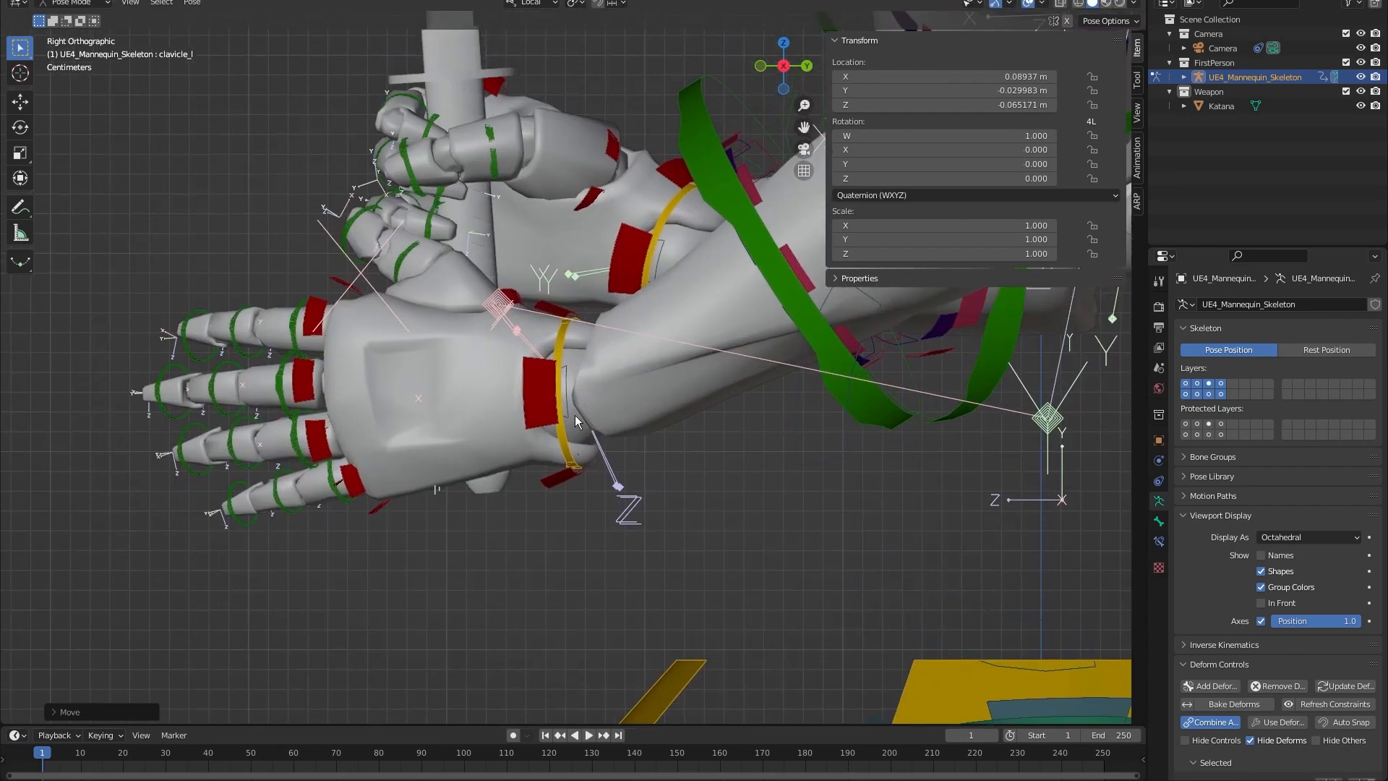
pyautogui.keyDown('shift'); pyautogui.moveTo(575, 415); pyautogui.dragTo(575, 432, button='middle'); pyautogui.keyUp('shift')
pyautogui.click(531, 399)
pyautogui.press('g')
pyautogui.click(592, 419)
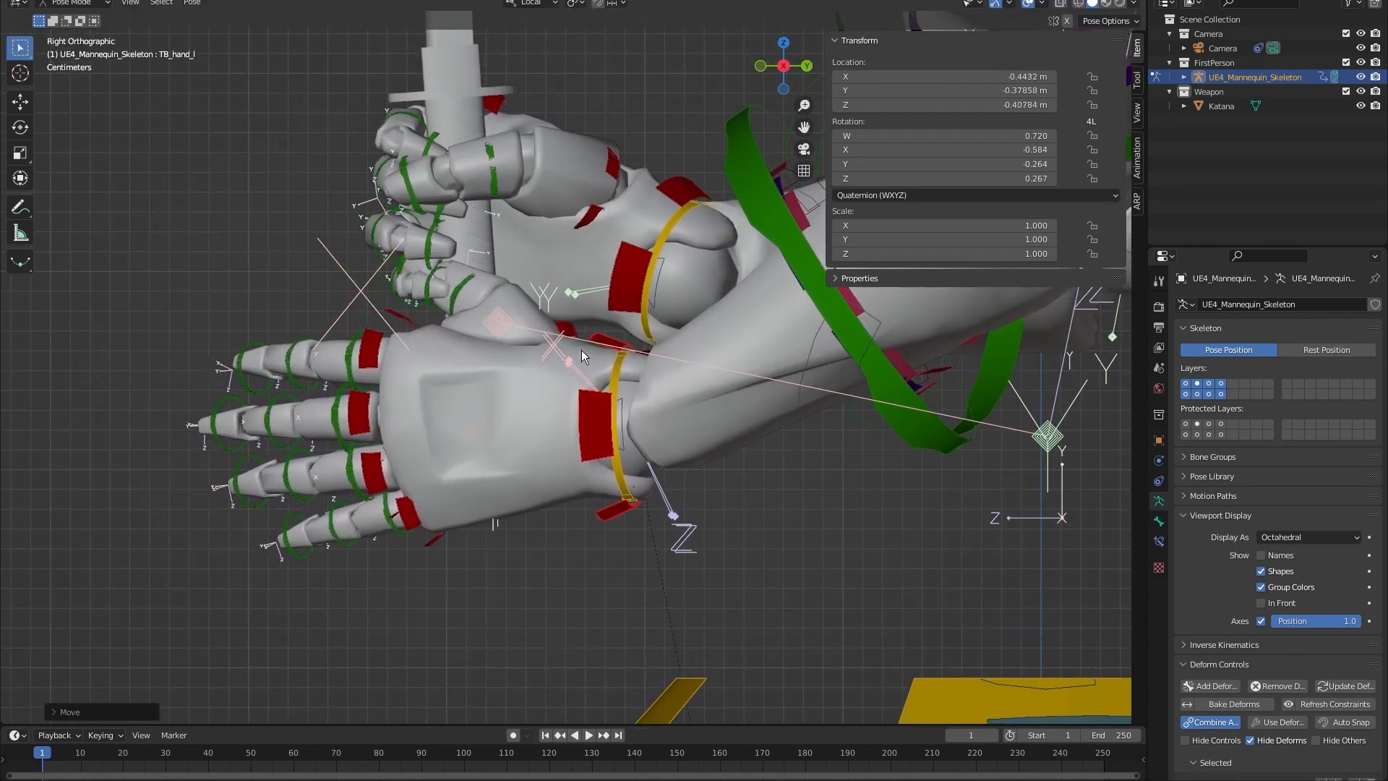
# Rotate the left thumb control about its local X and Z axes so the thumb angles toward the handle.
pyautogui.moveTo(581, 315); pyautogui.dragTo(727, 266, button='middle')
pyautogui.press('r')
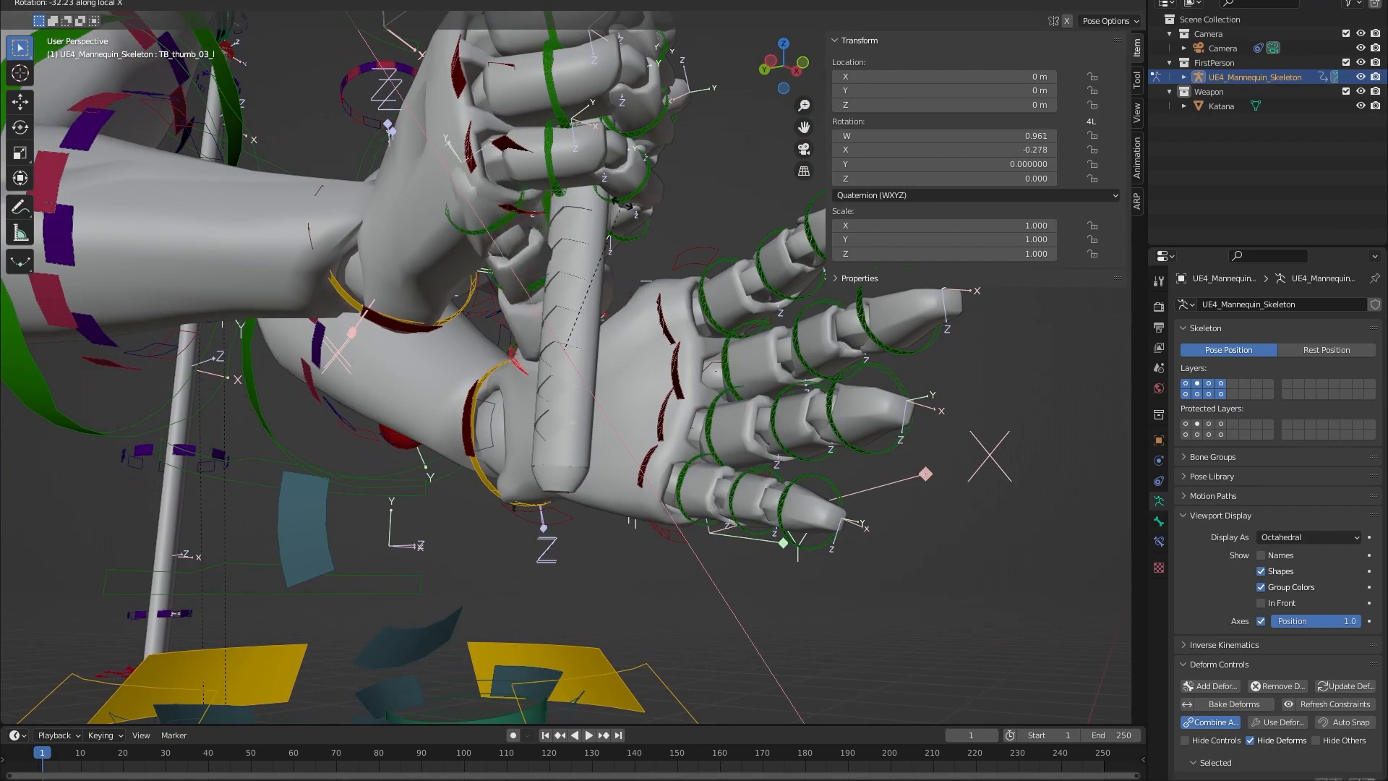
pyautogui.click(619, 215)
pyautogui.press('r')
pyautogui.press('z')
pyautogui.press('z')
pyautogui.moveTo(619, 246); pyautogui.dragTo(566, 273, button='middle')
pyautogui.press('r')
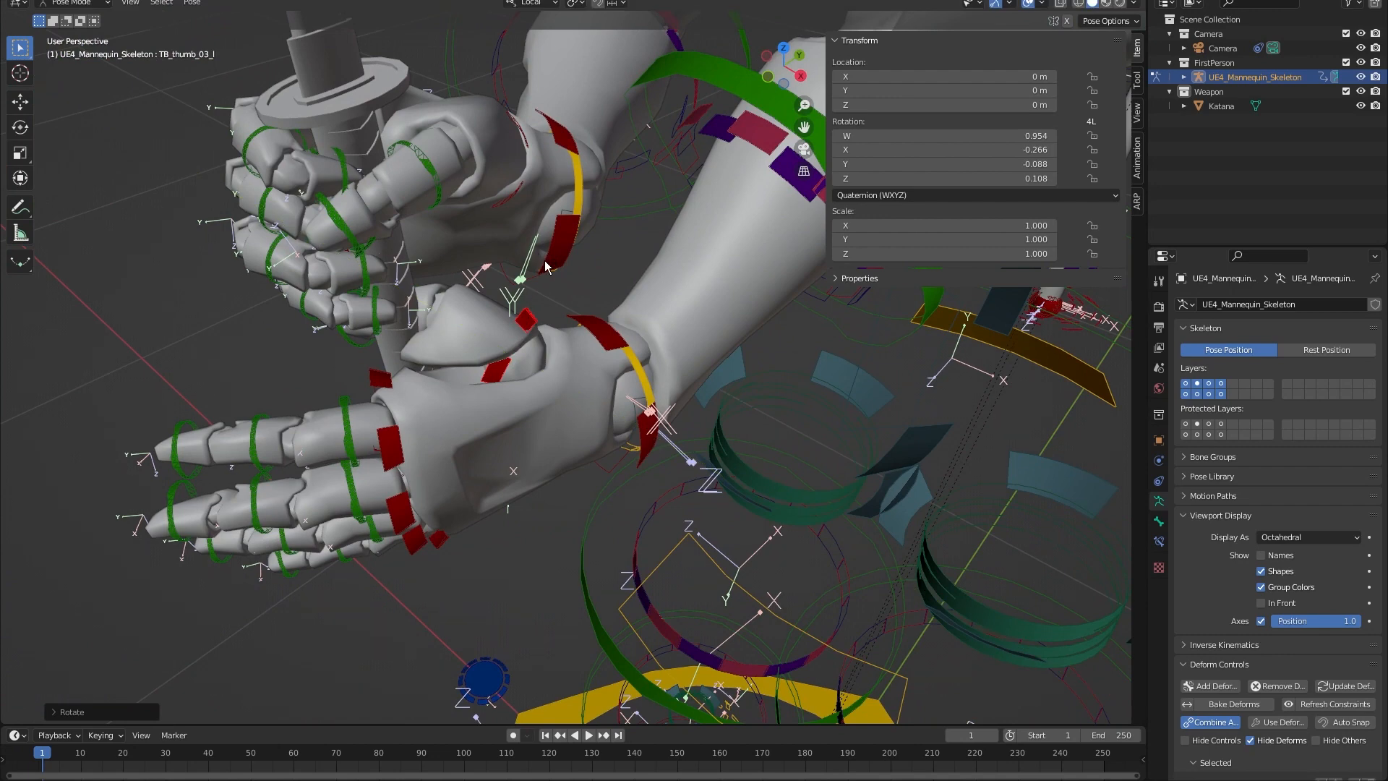
# Rotate and move the left hand control in the top view so the hand points straight forward beside the handle.
pyautogui.press('KP_7')
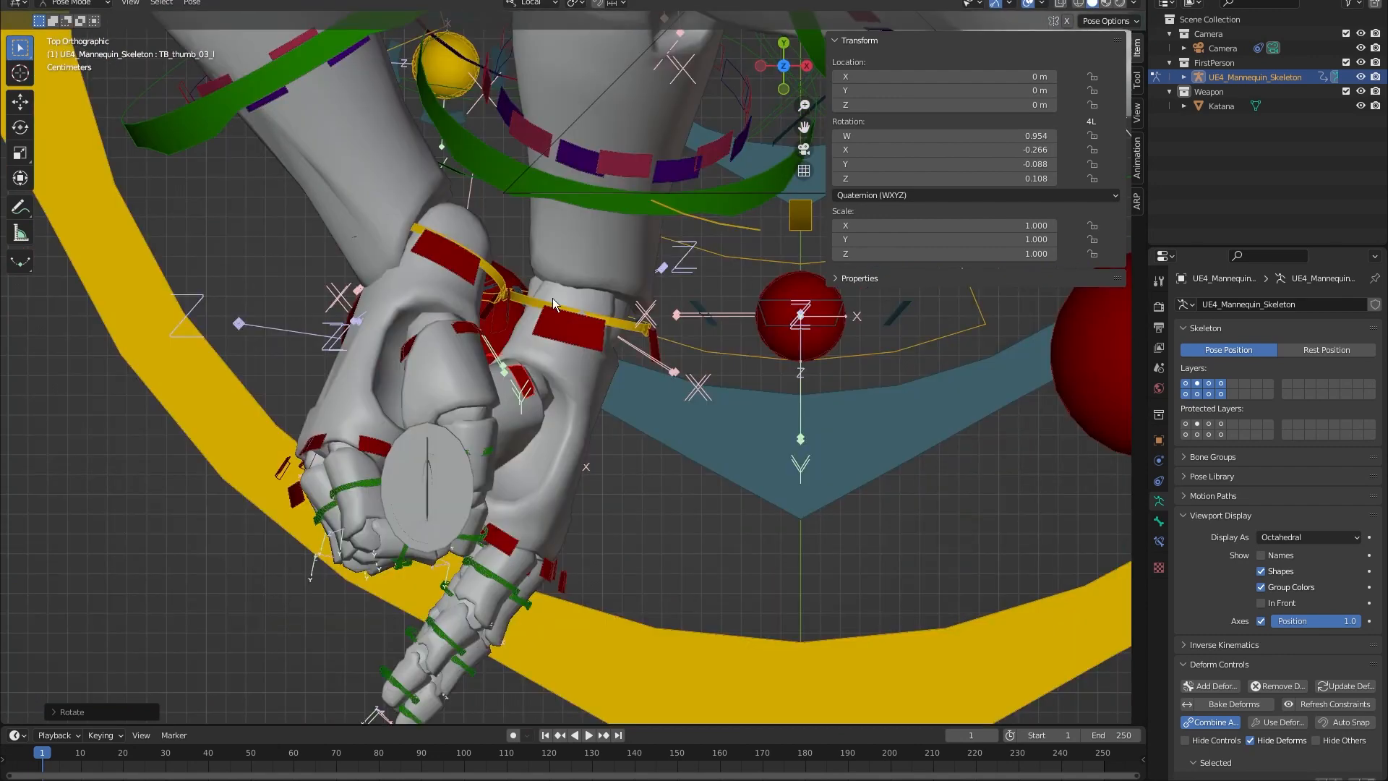
pyautogui.press('g')
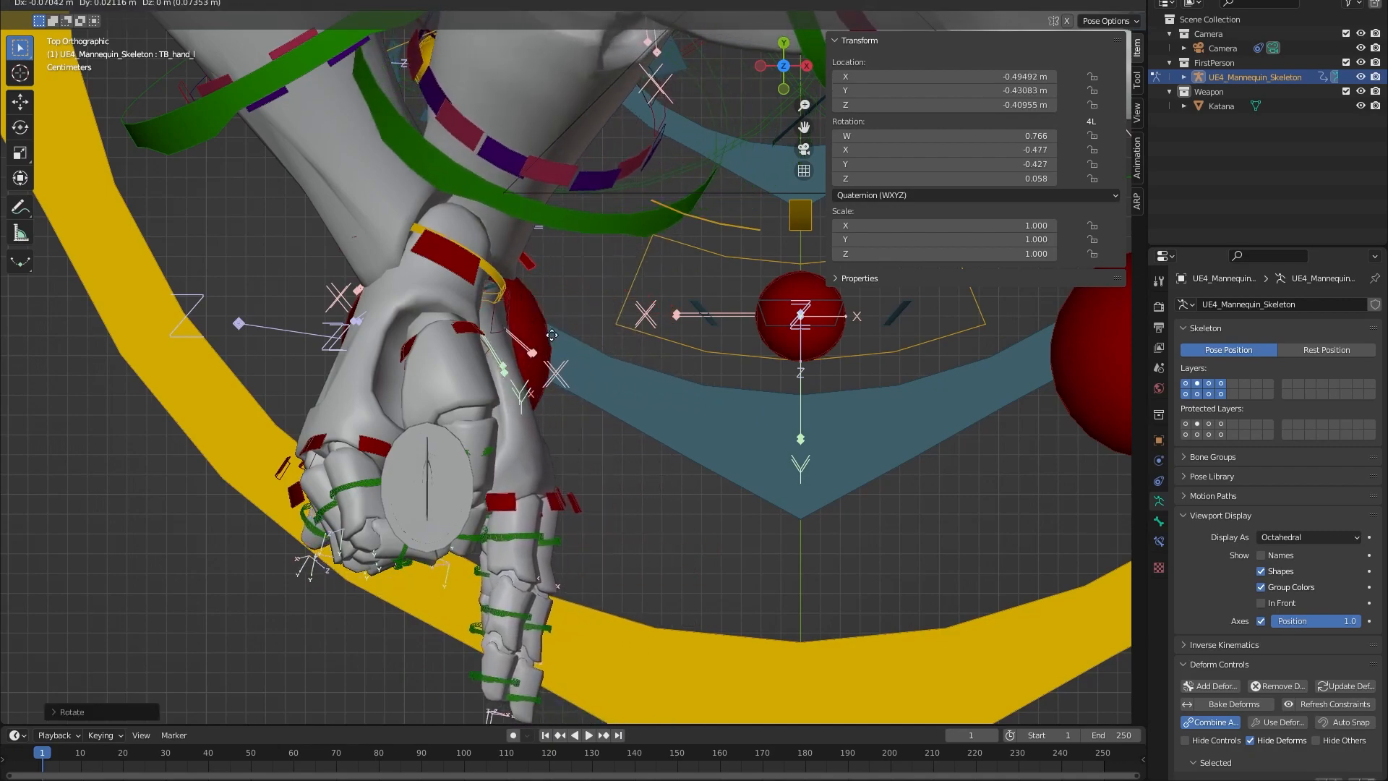
pyautogui.click(571, 339)
# Rotate the left thumb control about its local Y and Z axes to swing the thumb across the handle.
pyautogui.moveTo(571, 340); pyautogui.dragTo(650, 354, button='middle')
pyautogui.click(684, 346)
pyautogui.press('r')
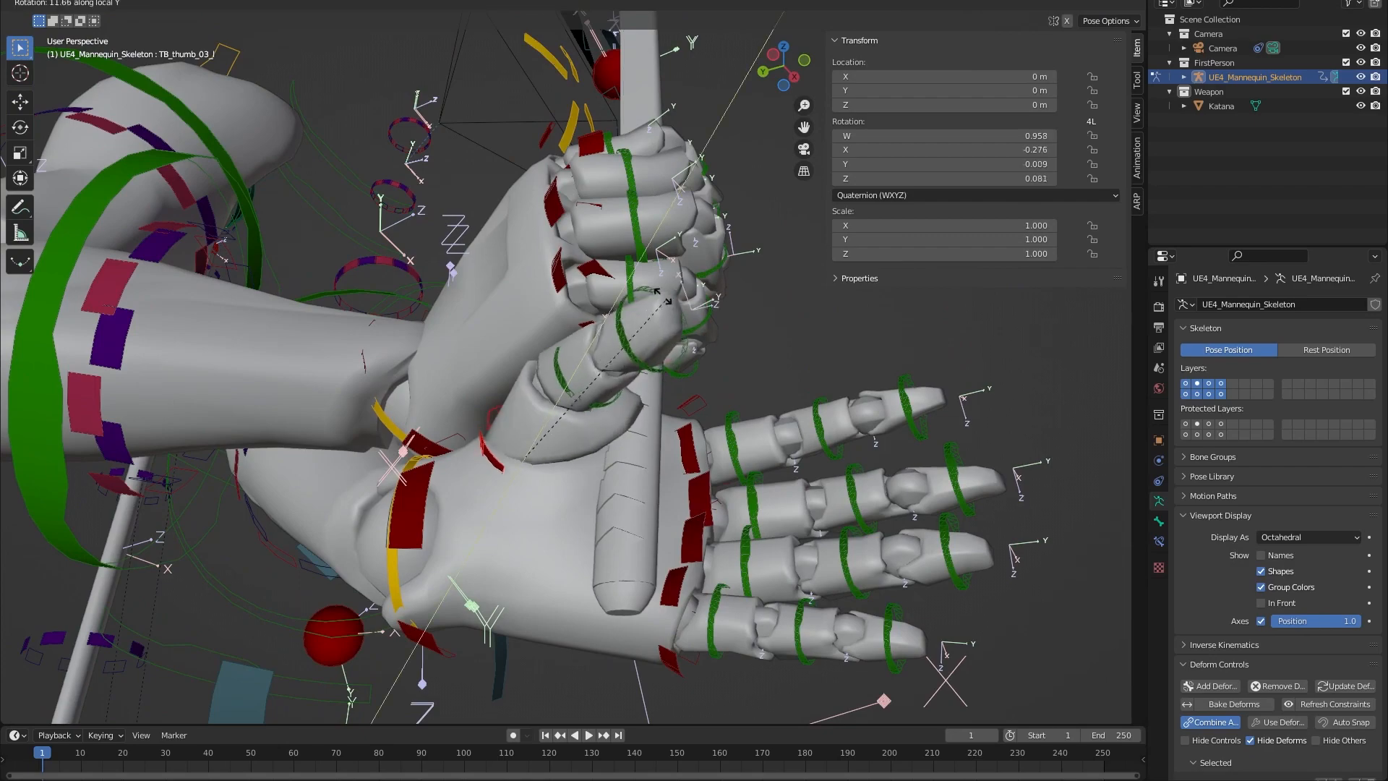
pyautogui.click(675, 300)
pyautogui.press('r')
pyautogui.press('z')
pyautogui.click(681, 323)
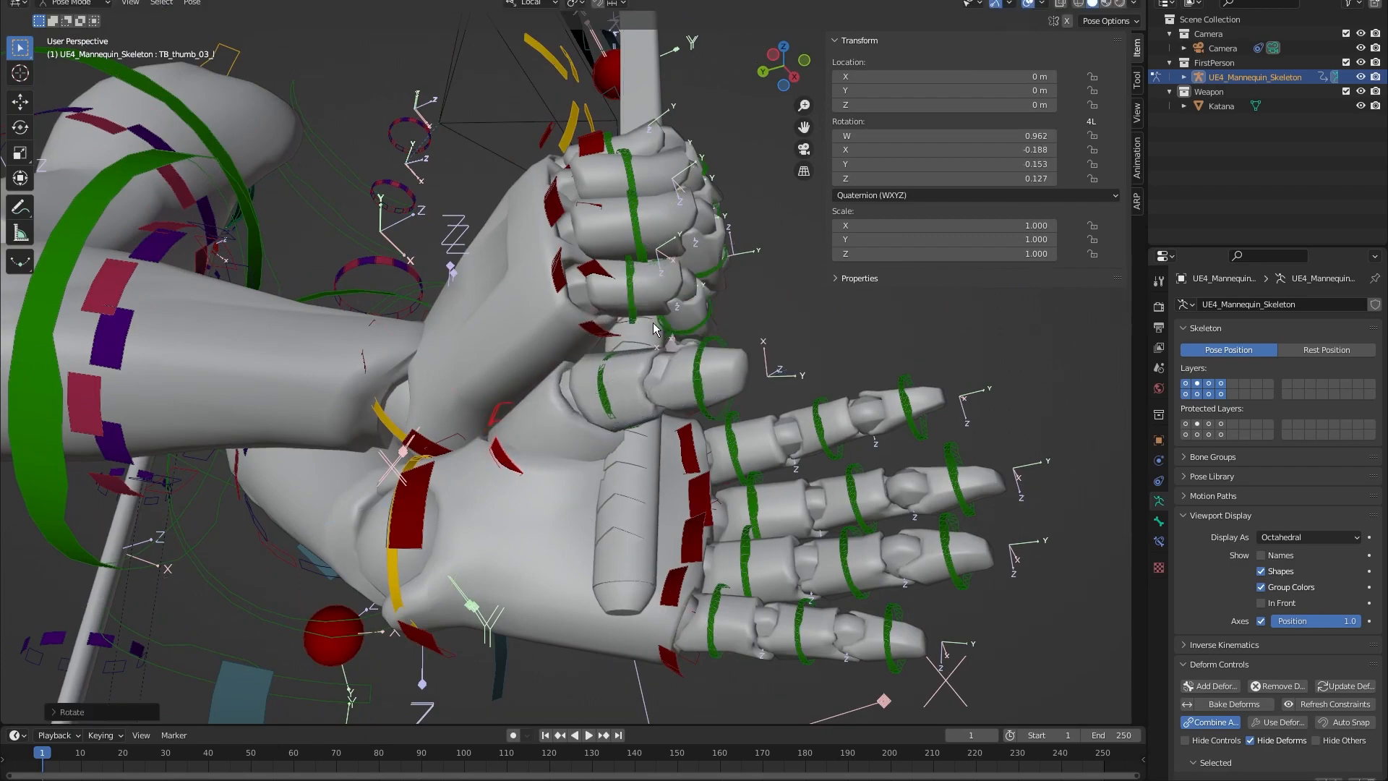
# Move the left hand control so the palm sits closer against the lower end of the handle.
pyautogui.scroll(4, 637, 280)
pyautogui.scroll(-6, 636, 280)
pyautogui.moveTo(636, 289); pyautogui.dragTo(672, 349, button='middle')
pyautogui.click(567, 401)
pyautogui.scroll(3, 672, 349)
pyautogui.moveTo(570, 403); pyautogui.dragTo(532, 400, button='middle')
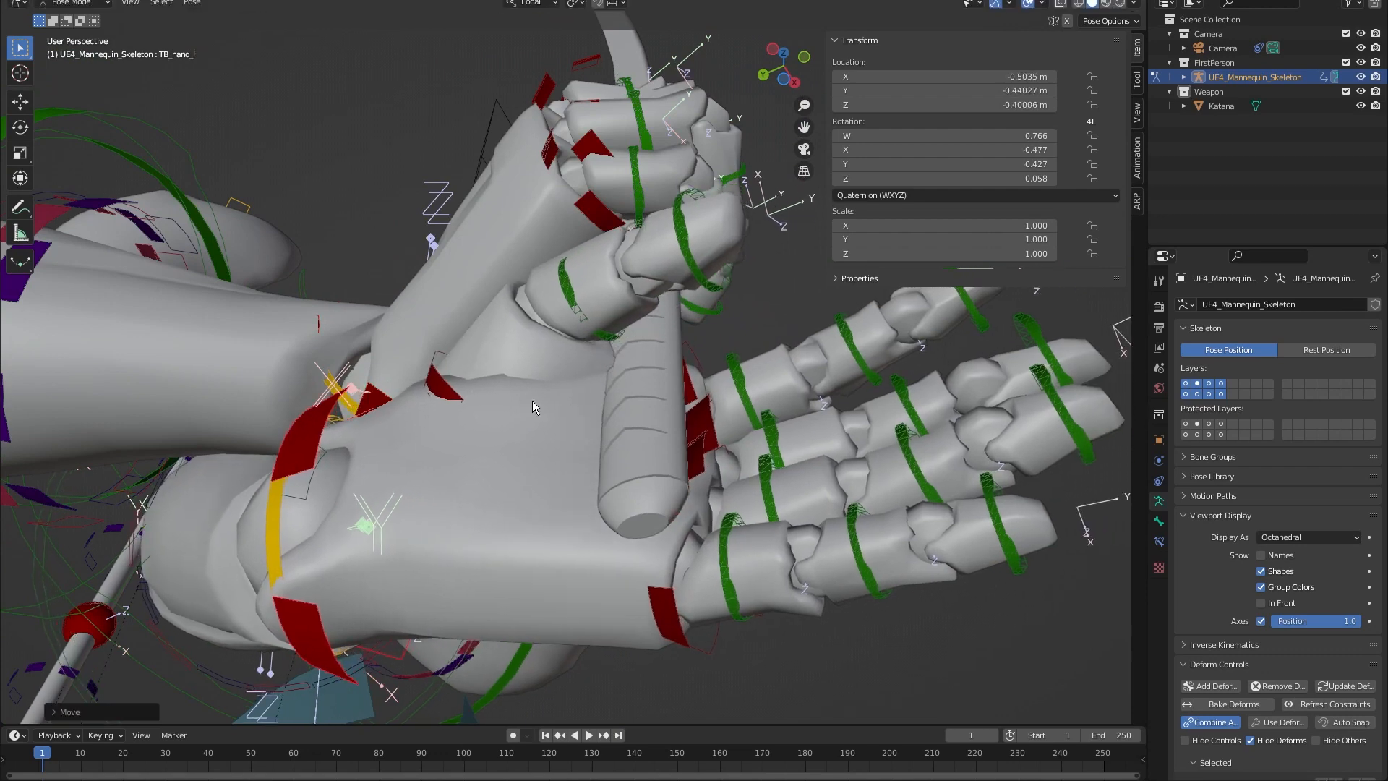
# Curl the left index finger around the handle by rotating its control about local Z.
pyautogui.moveTo(647, 388); pyautogui.dragTo(658, 405, button='middle')
pyautogui.click(745, 392)
pyautogui.scroll(-3, 745, 393)
pyautogui.press('r')
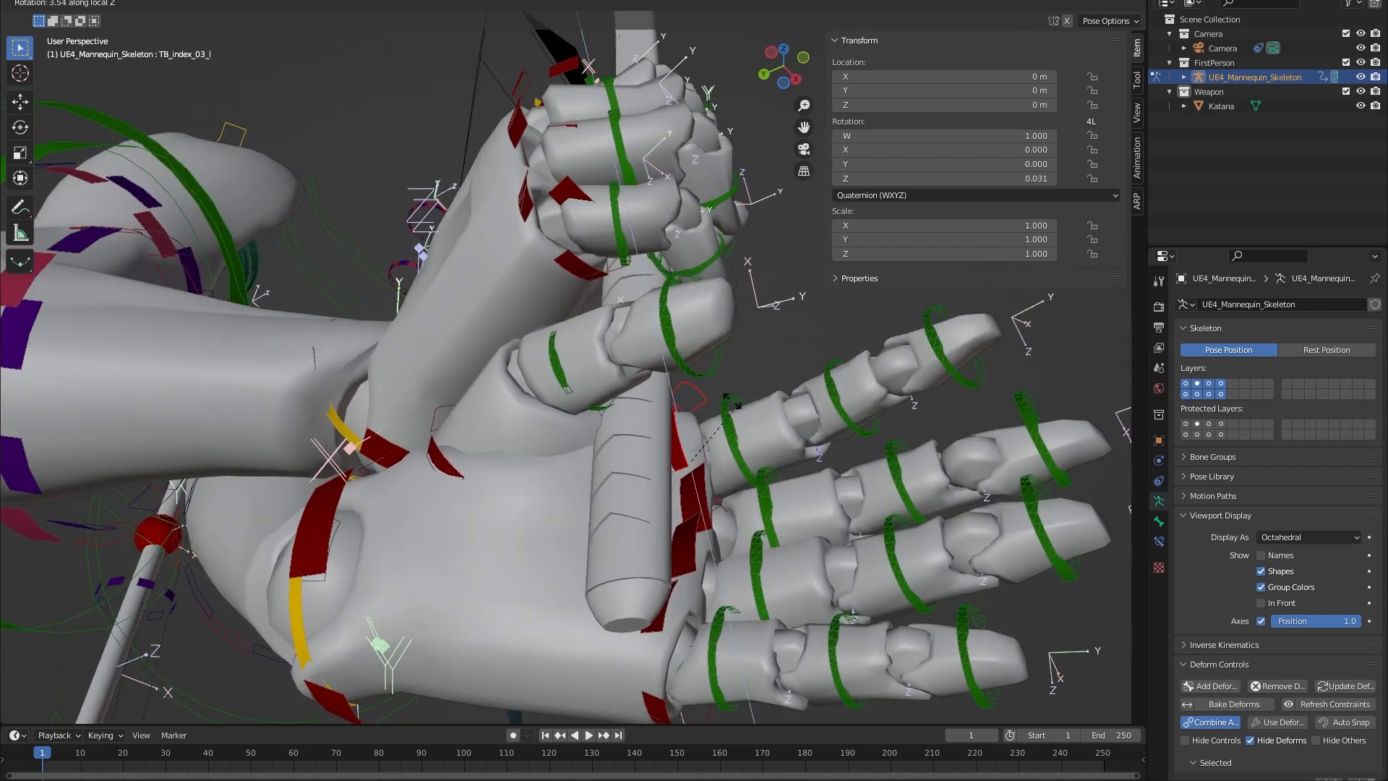
pyautogui.click(671, 352)
pyautogui.scroll(3, 670, 353)
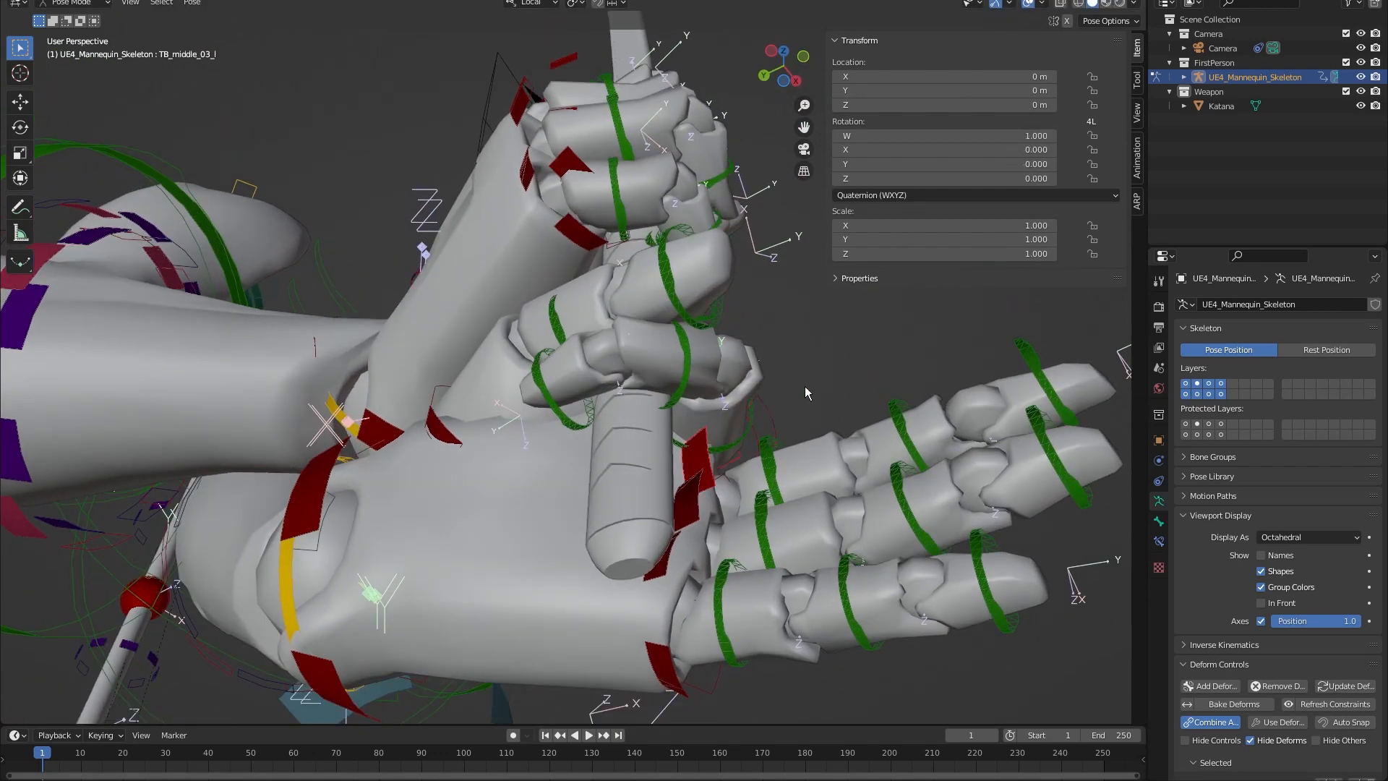
# Curl the left middle and ring fingers around the handle by rotating their controls about local Z.
pyautogui.press('r')
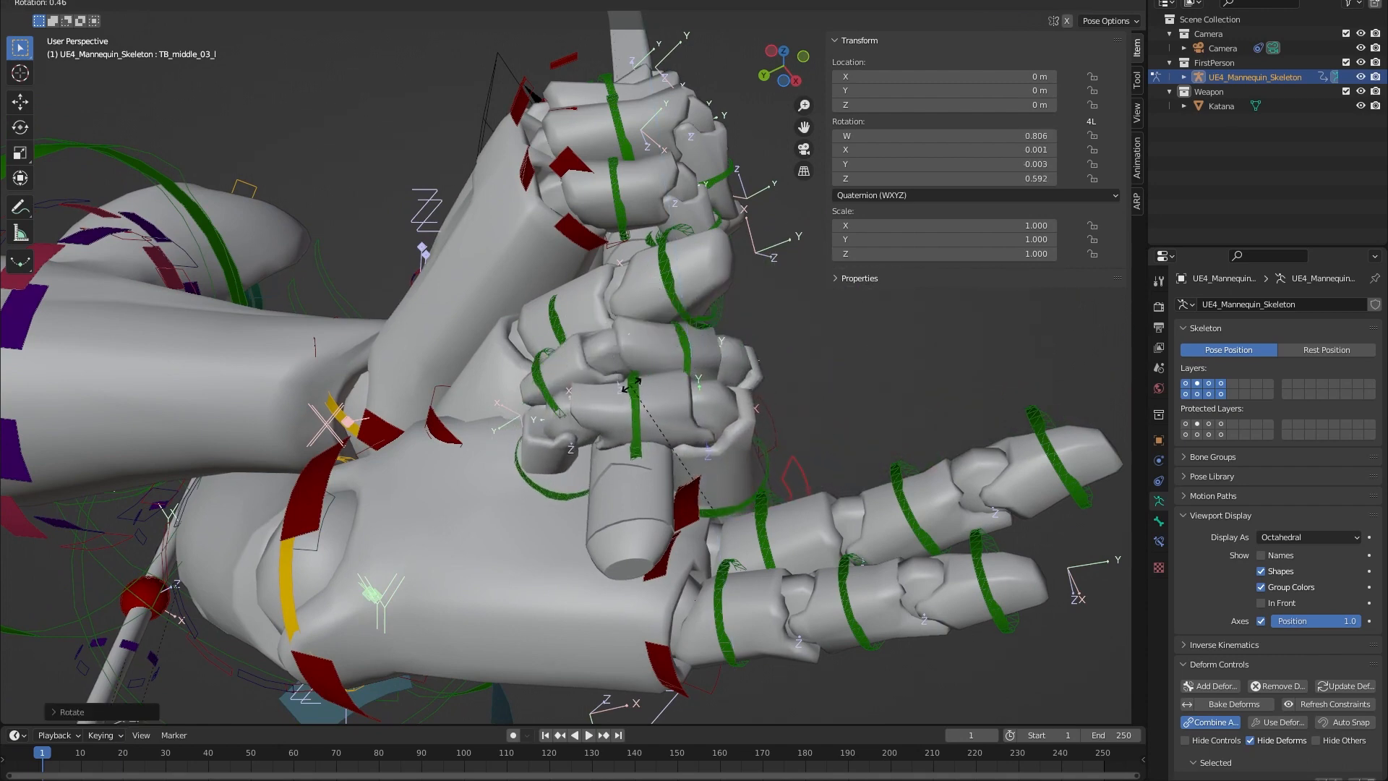
pyautogui.press('z')
pyautogui.press('z')
pyautogui.click(634, 391)
pyautogui.click(695, 494)
pyautogui.press('r')
pyautogui.press('z')
pyautogui.press('z')
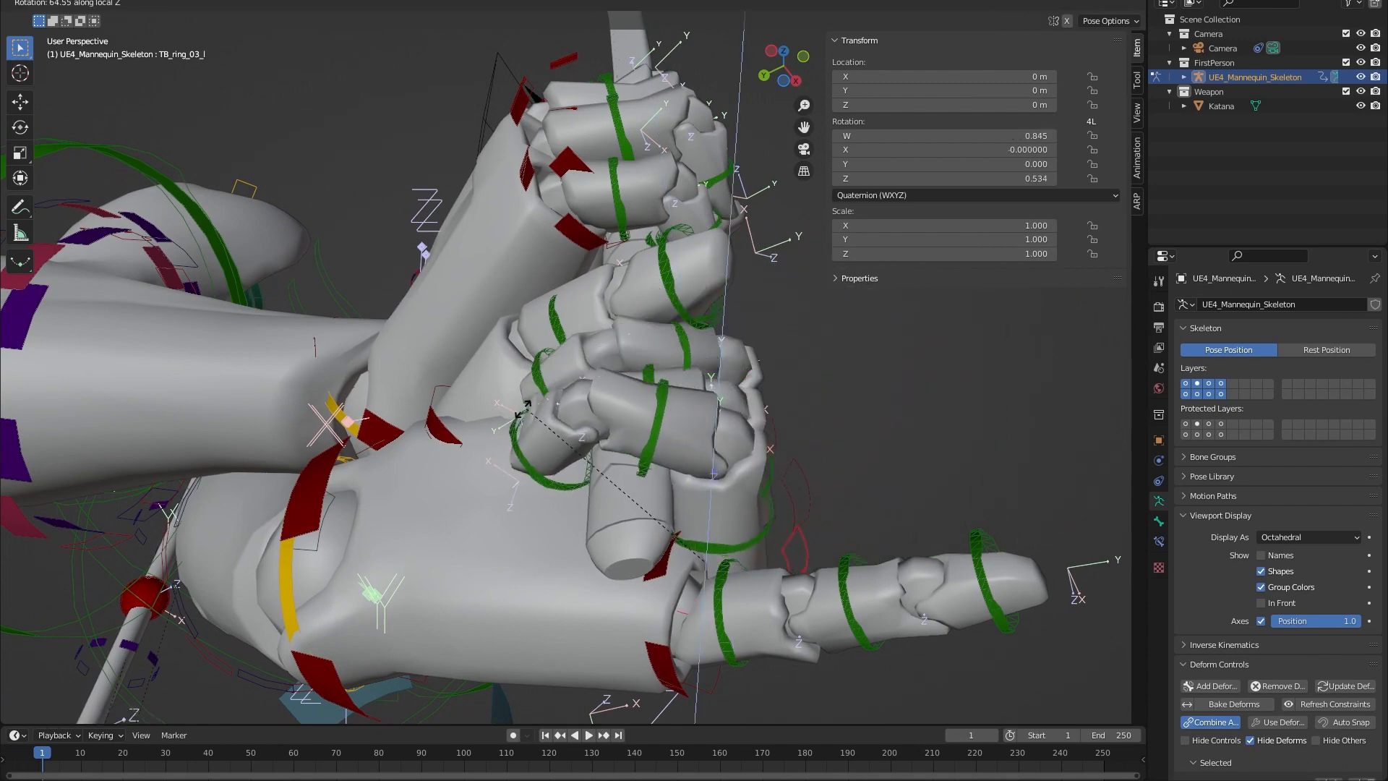
# Curl the left pinky finger around the end of the handle by rotating its control about local Z.
pyautogui.click(610, 591)
pyautogui.press('r')
pyautogui.press('z')
pyautogui.press('z')
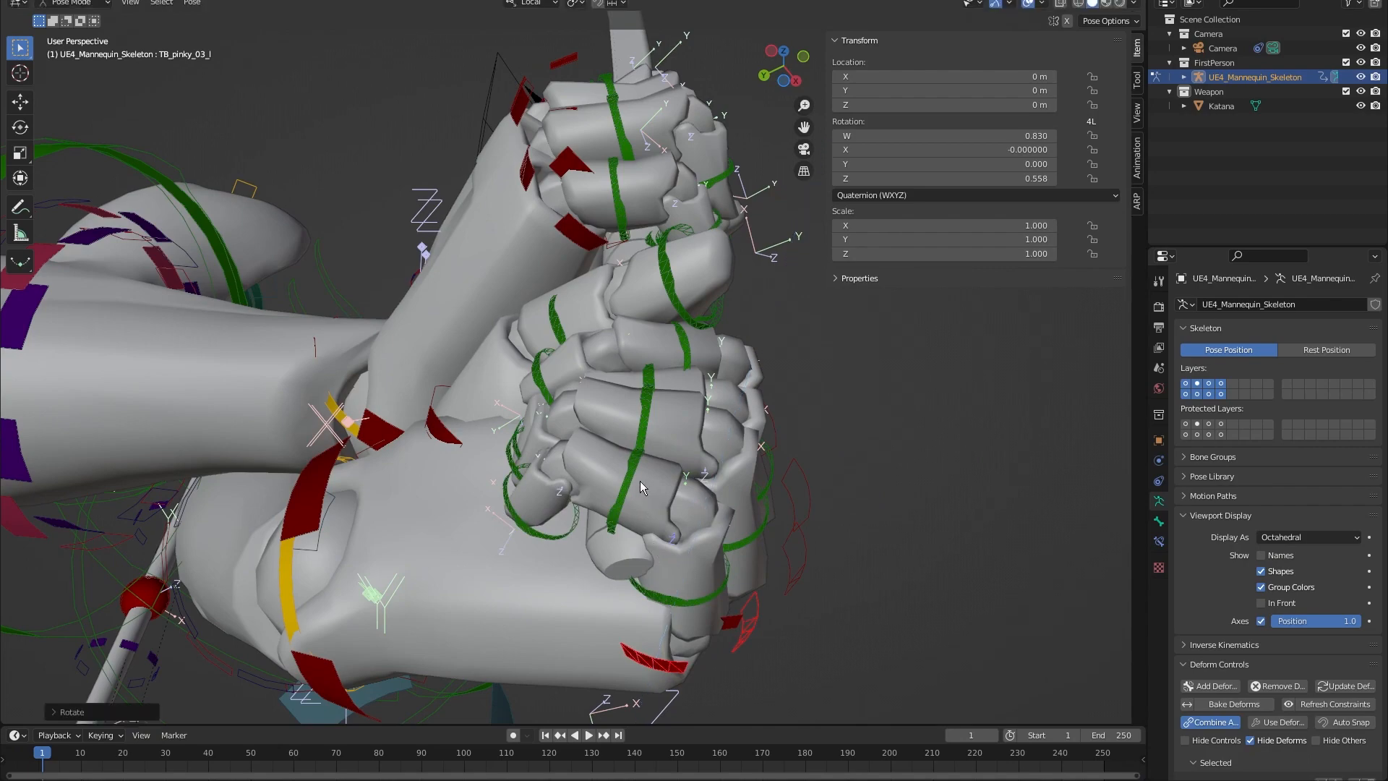
# Rotate the left index finger control about its local X and Y axes to straighten it next to the other fingers.
pyautogui.moveTo(640, 480); pyautogui.dragTo(677, 382, button='middle')
pyautogui.click(493, 523)
pyautogui.click(581, 396)
pyautogui.press('r')
pyautogui.press('x')
pyautogui.press('x')
pyautogui.click(707, 428)
pyautogui.scroll(1, 677, 382)
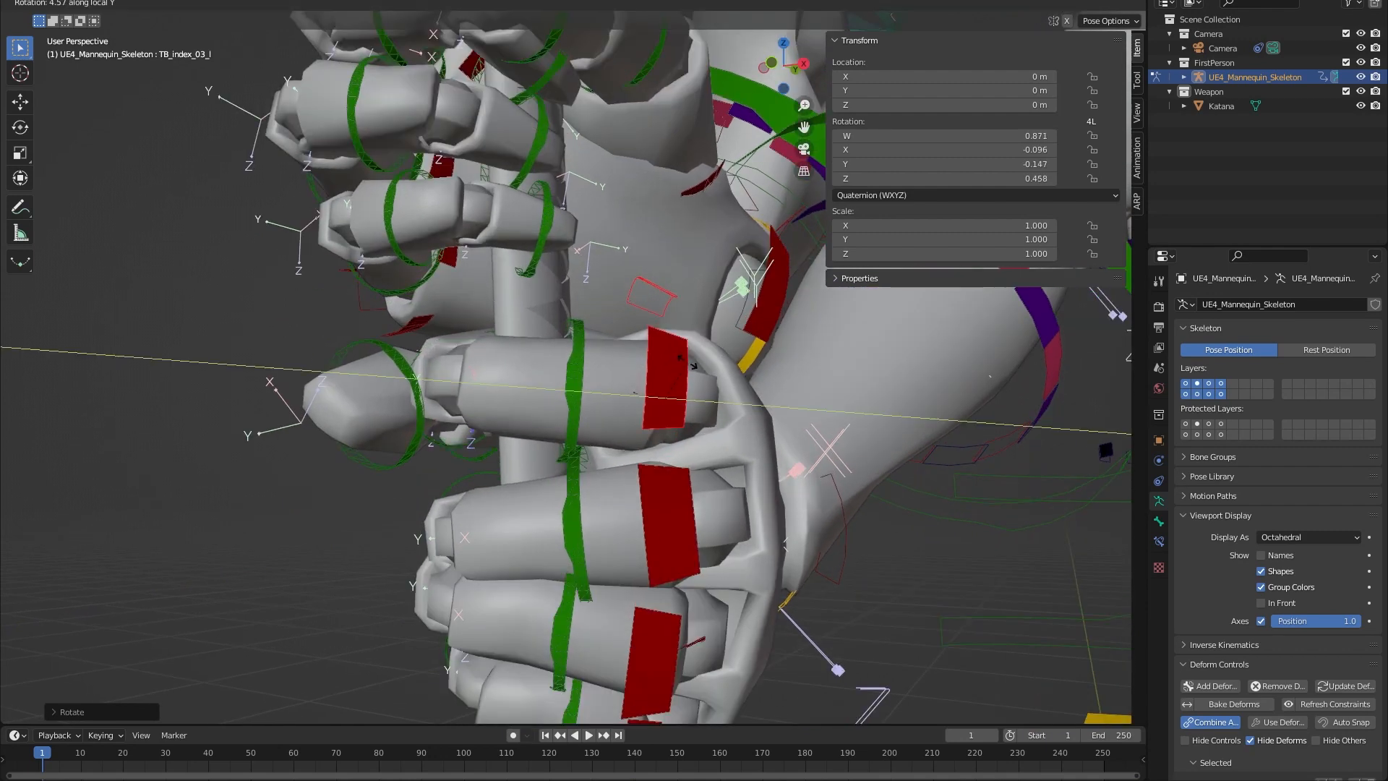
pyautogui.click(684, 360)
pyautogui.press('r')
pyautogui.press('x')
pyautogui.press('x')
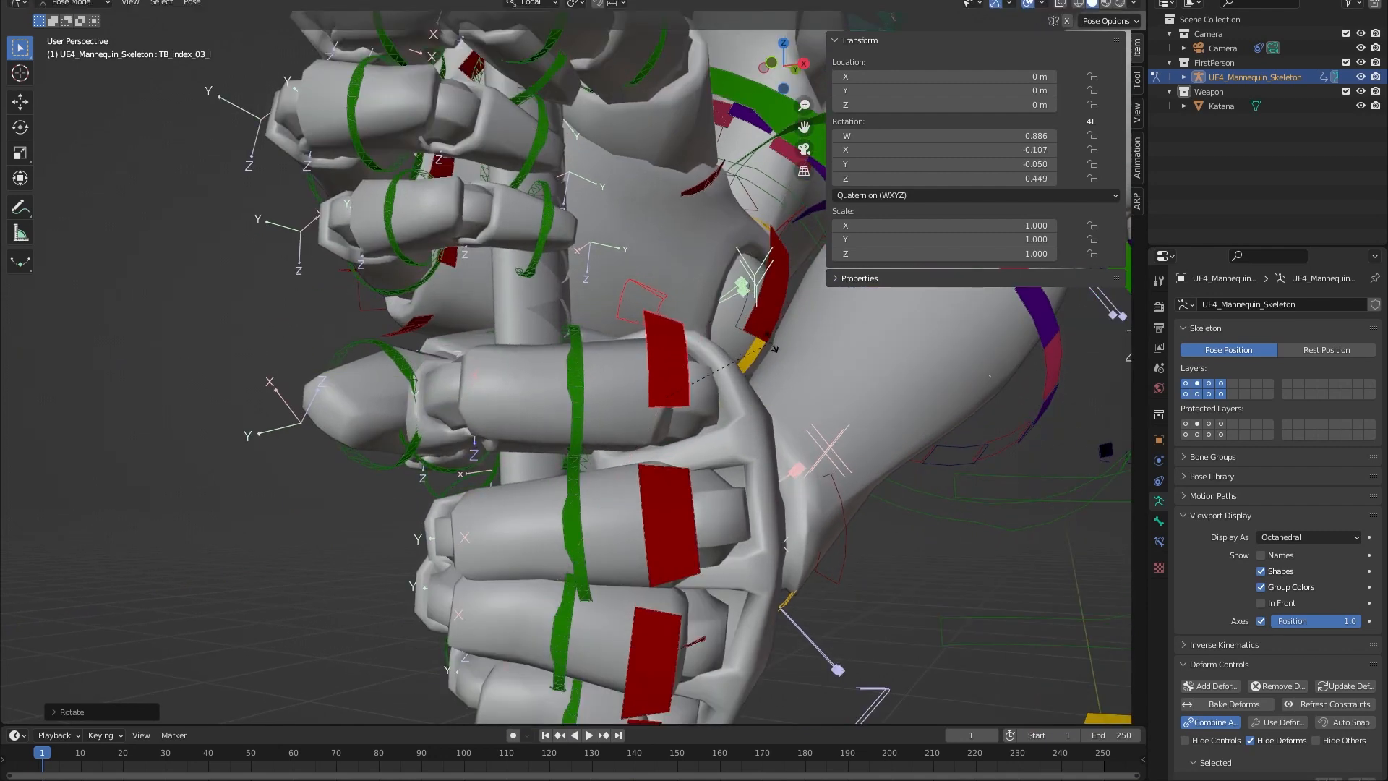
# Adjust the rotation of the left middle and pinky finger controls so the curled fingers stack evenly.
pyautogui.click(752, 409)
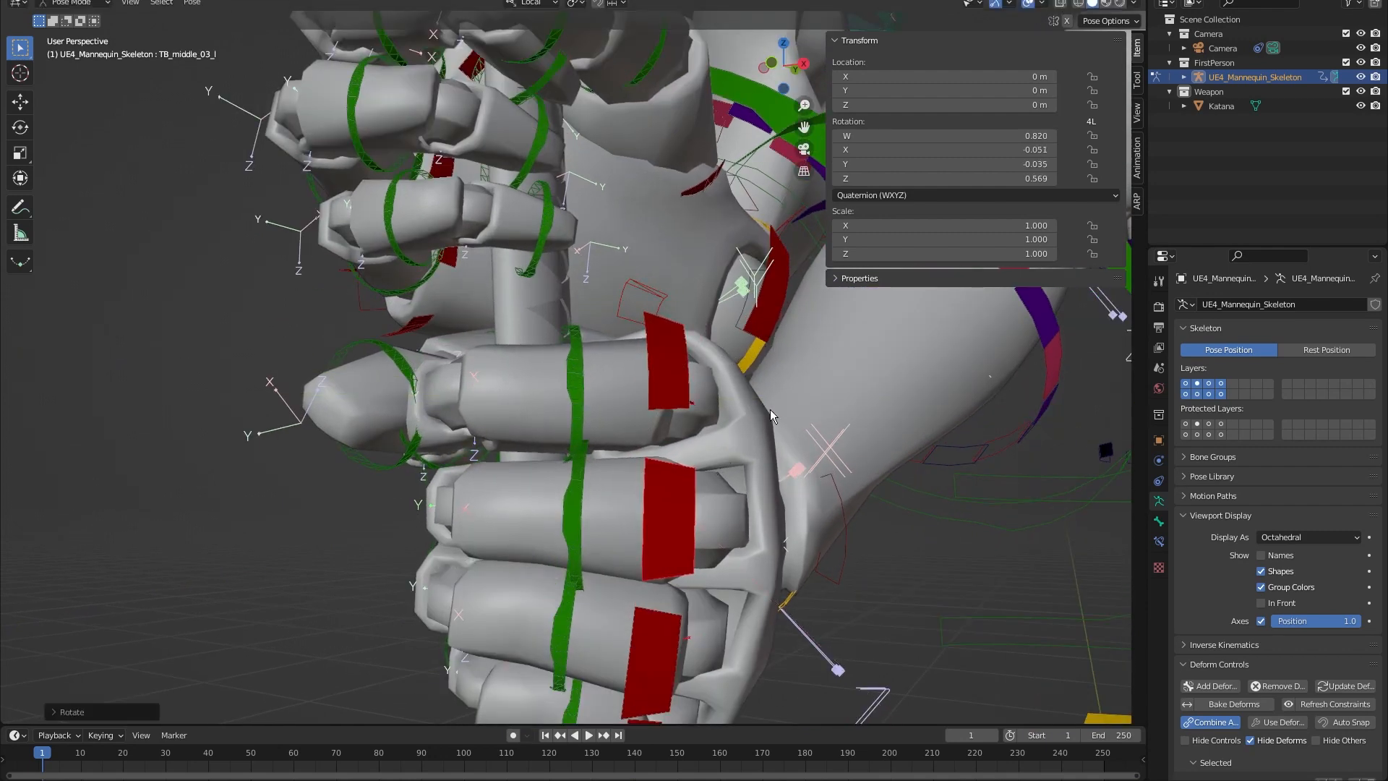
pyautogui.keyDown('shift'); pyautogui.moveTo(718, 517); pyautogui.dragTo(732, 336, button='middle'); pyautogui.keyUp('shift')
pyautogui.click(667, 577)
pyautogui.press('r')
pyautogui.press('x')
pyautogui.click(765, 467)
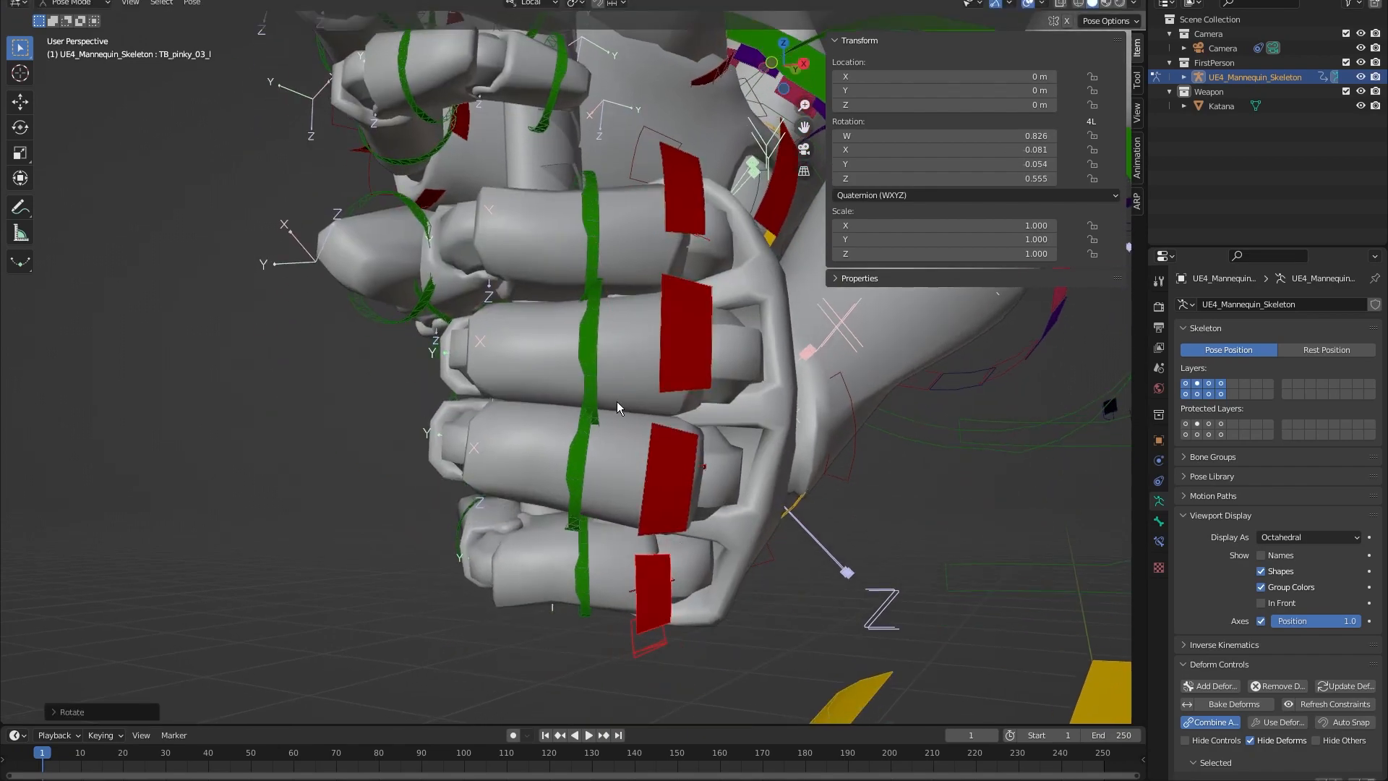
# Examine the left thumb and its joints from the palm side in wireframe and solid display.
pyautogui.scroll(-5, 617, 401)
pyautogui.moveTo(578, 368); pyautogui.dragTo(511, 436, button='middle')
pyautogui.scroll(5, 619, 373)
pyautogui.press('r')
pyautogui.press('z')
pyautogui.click(681, 302)
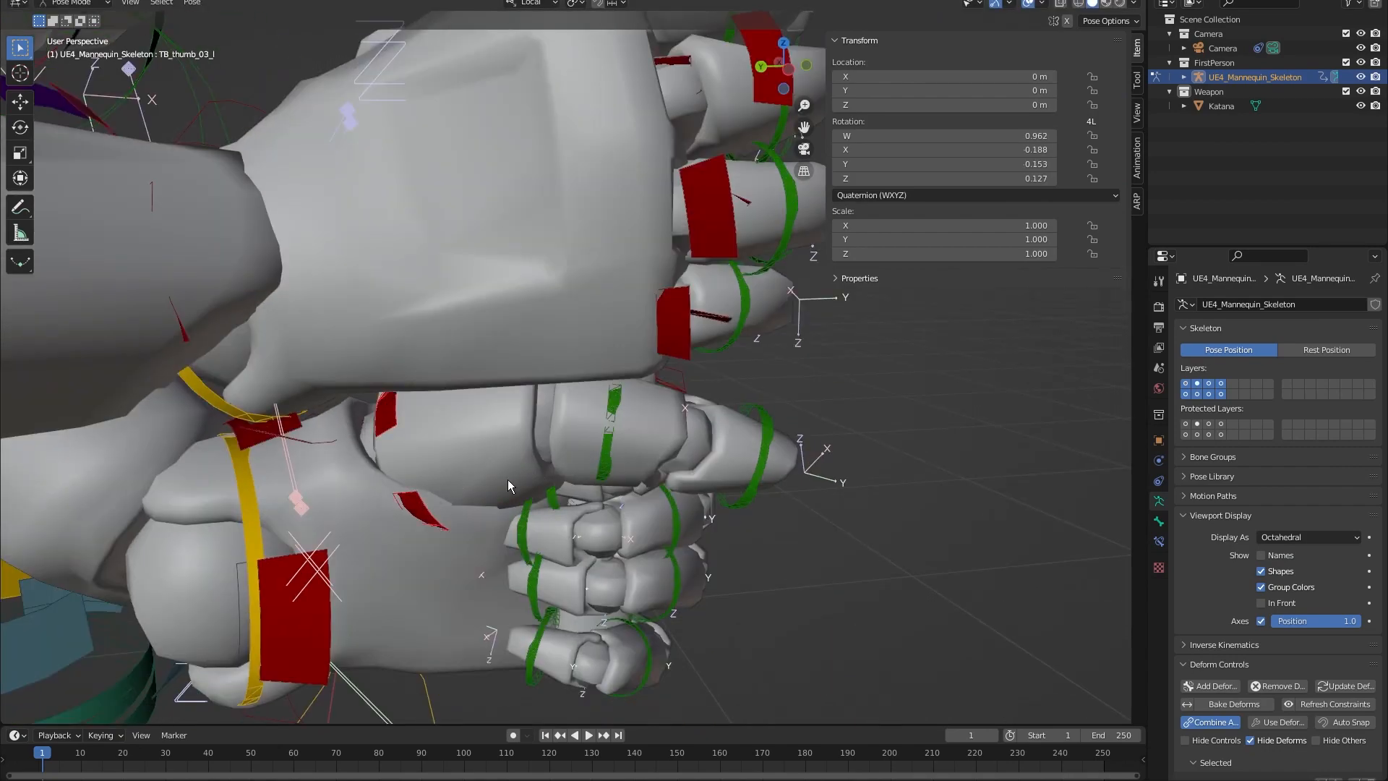
pyautogui.hotkey('shift', 'z')
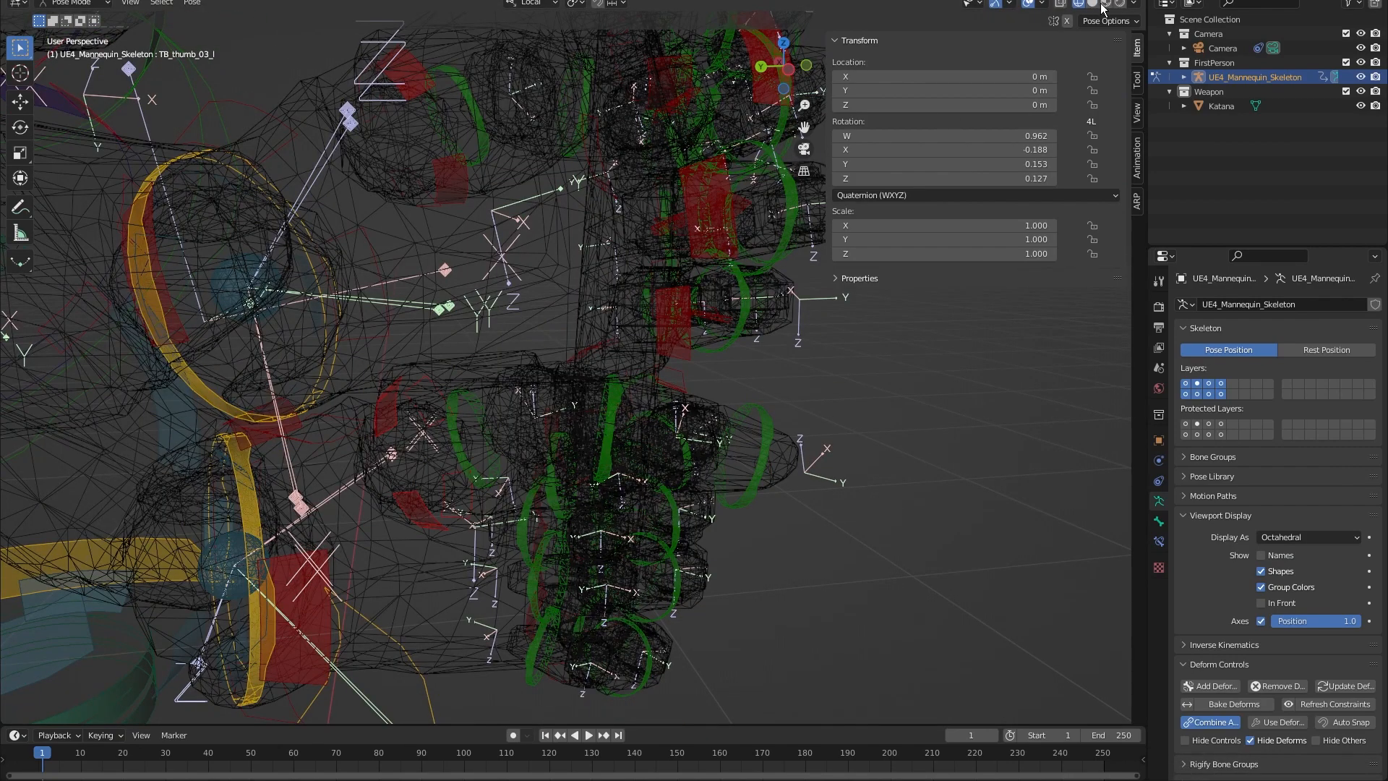
pyautogui.click(1094, 4)
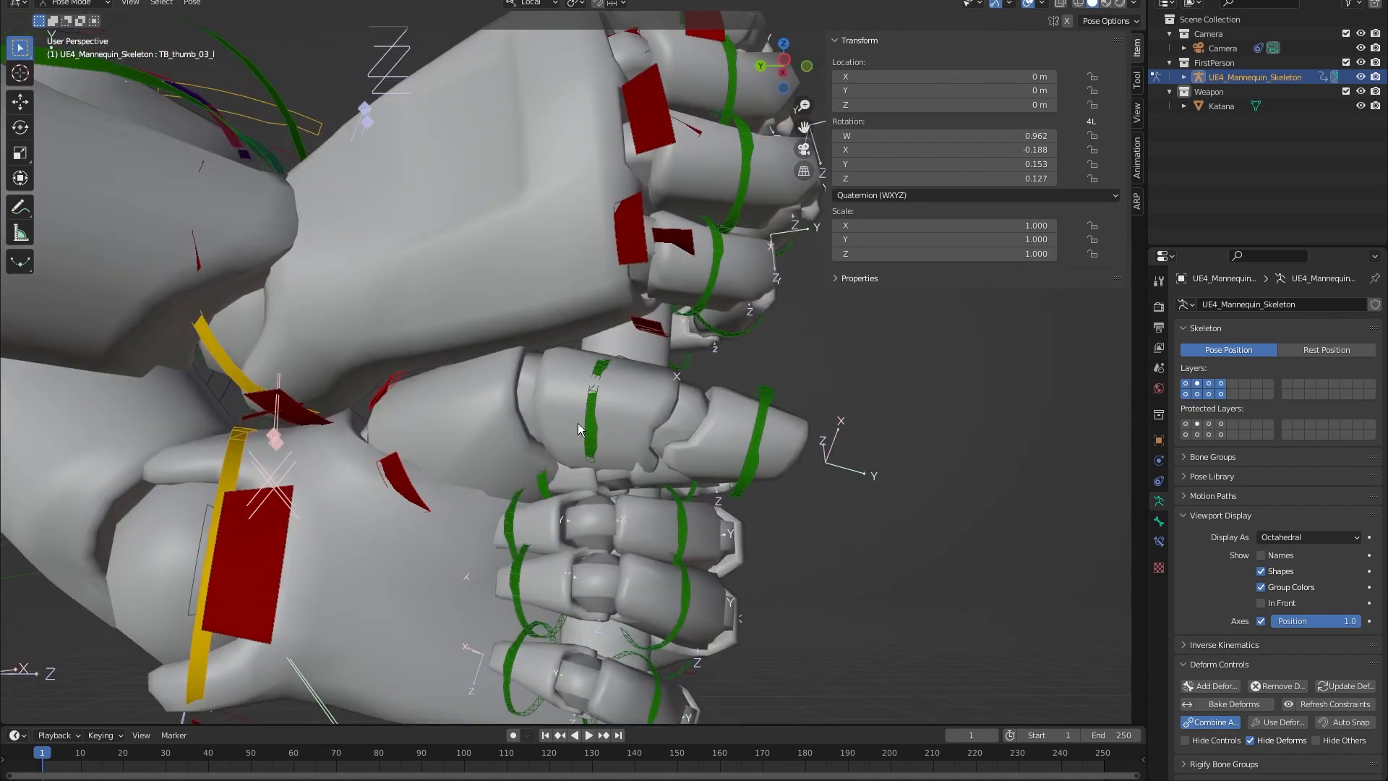
pyautogui.hotkey('shift', 'z')
pyautogui.click(1094, 3)
pyautogui.hotkey('shift', 'z')
pyautogui.click(1093, 6)
# Rotate the left thumb's base upward, then bend its middle joint down toward the handle about local Z.
pyautogui.press('r')
pyautogui.click(513, 371)
pyautogui.click(527, 344)
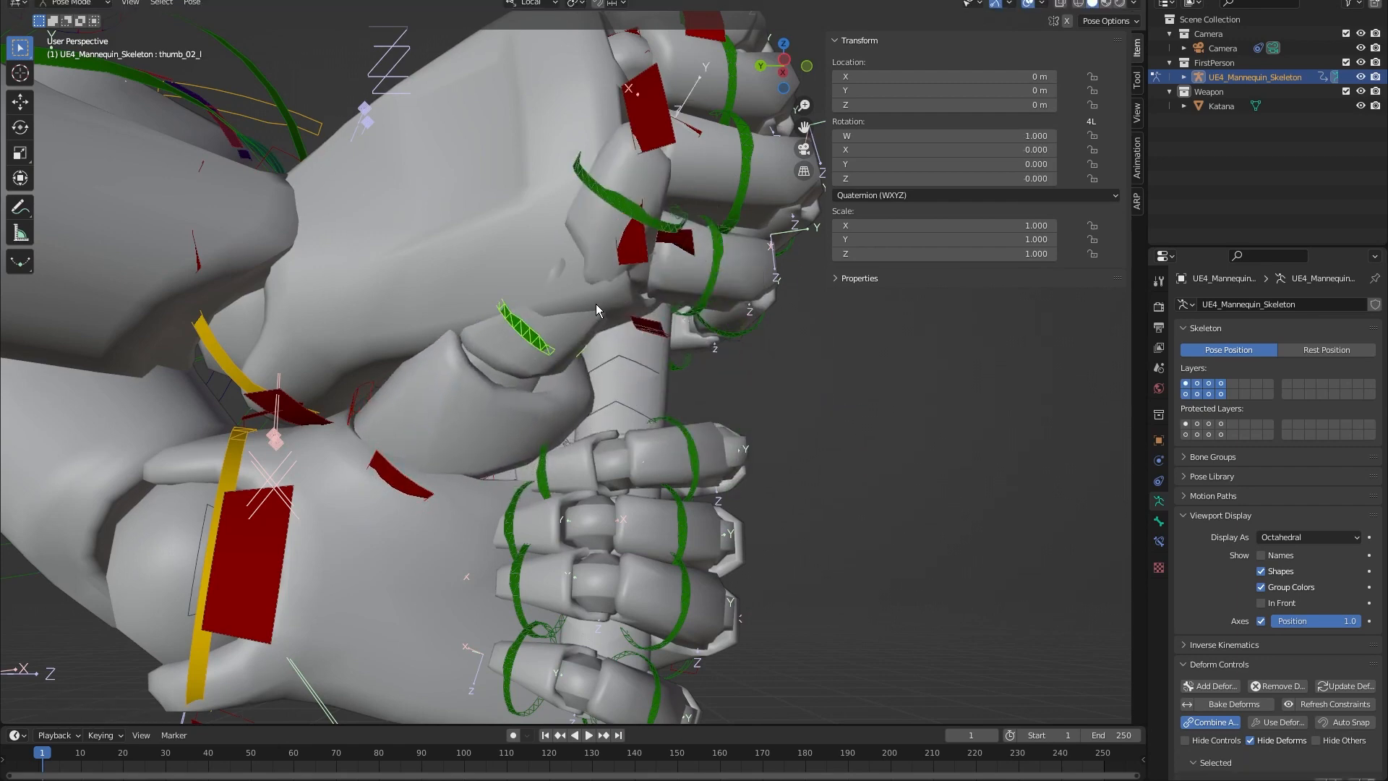
pyautogui.press('r')
pyautogui.press('z')
pyautogui.click(583, 441)
# Bend the left thumb's tip joint about its local Z axis so it closes over the fingers.
pyautogui.click(699, 441)
pyautogui.press('r')
pyautogui.press('z')
pyautogui.click(744, 468)
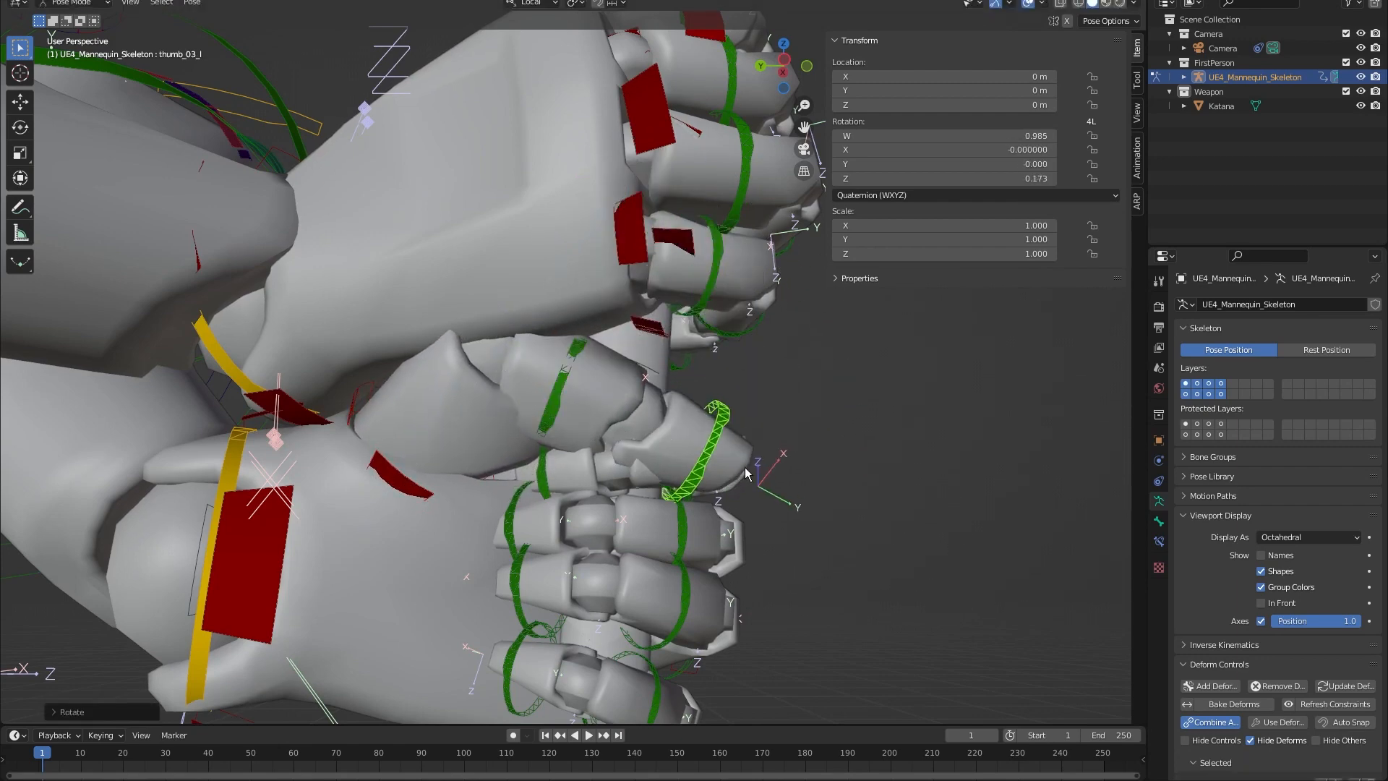
pyautogui.scroll(-3, 742, 477)
pyautogui.moveTo(742, 478); pyautogui.dragTo(761, 358, button='middle')
pyautogui.scroll(3, 548, 396)
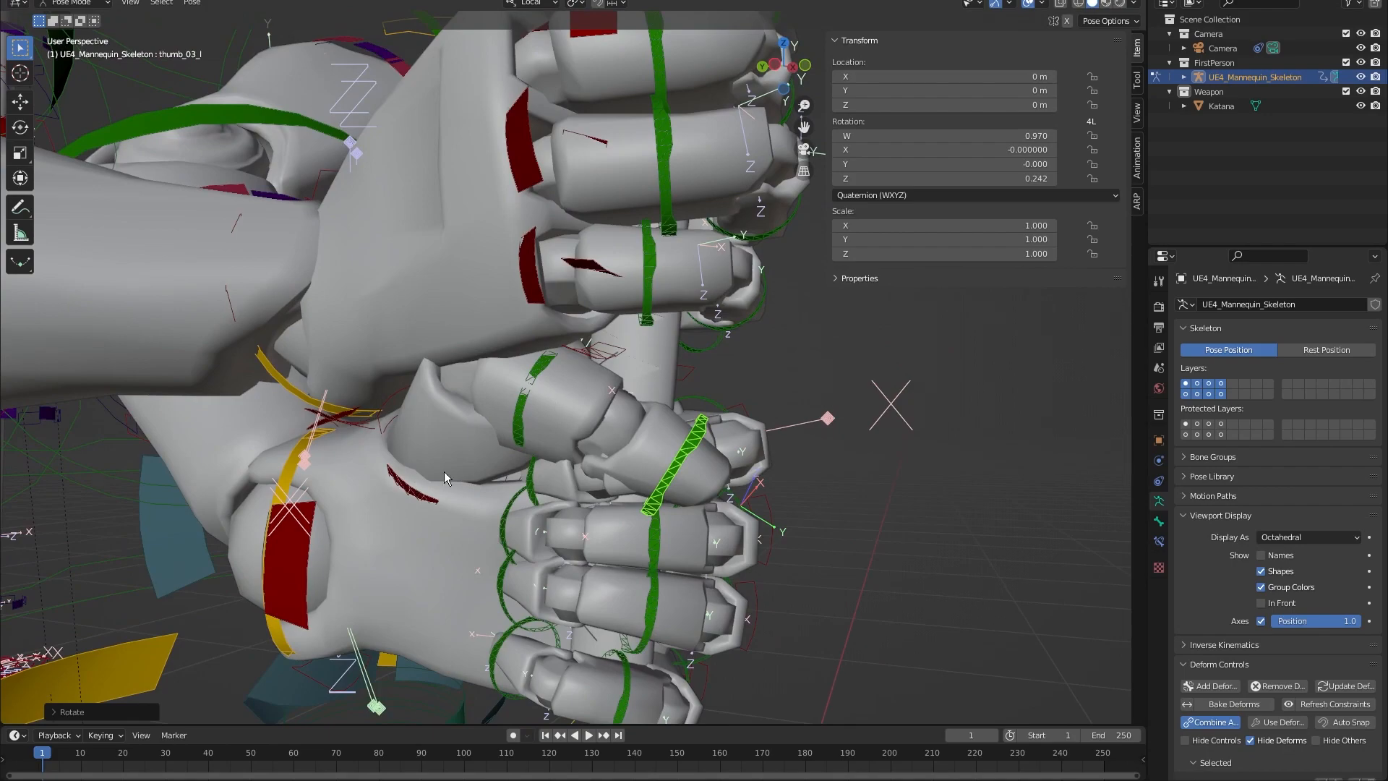
# Rotate the left thumb's base control to bring the whole thumb closer to the handle.
pyautogui.click(435, 493)
pyautogui.moveTo(436, 493); pyautogui.dragTo(391, 463, button='middle')
pyautogui.press('r')
pyautogui.click(569, 330)
pyautogui.moveTo(569, 331); pyautogui.dragTo(443, 444, button='middle')
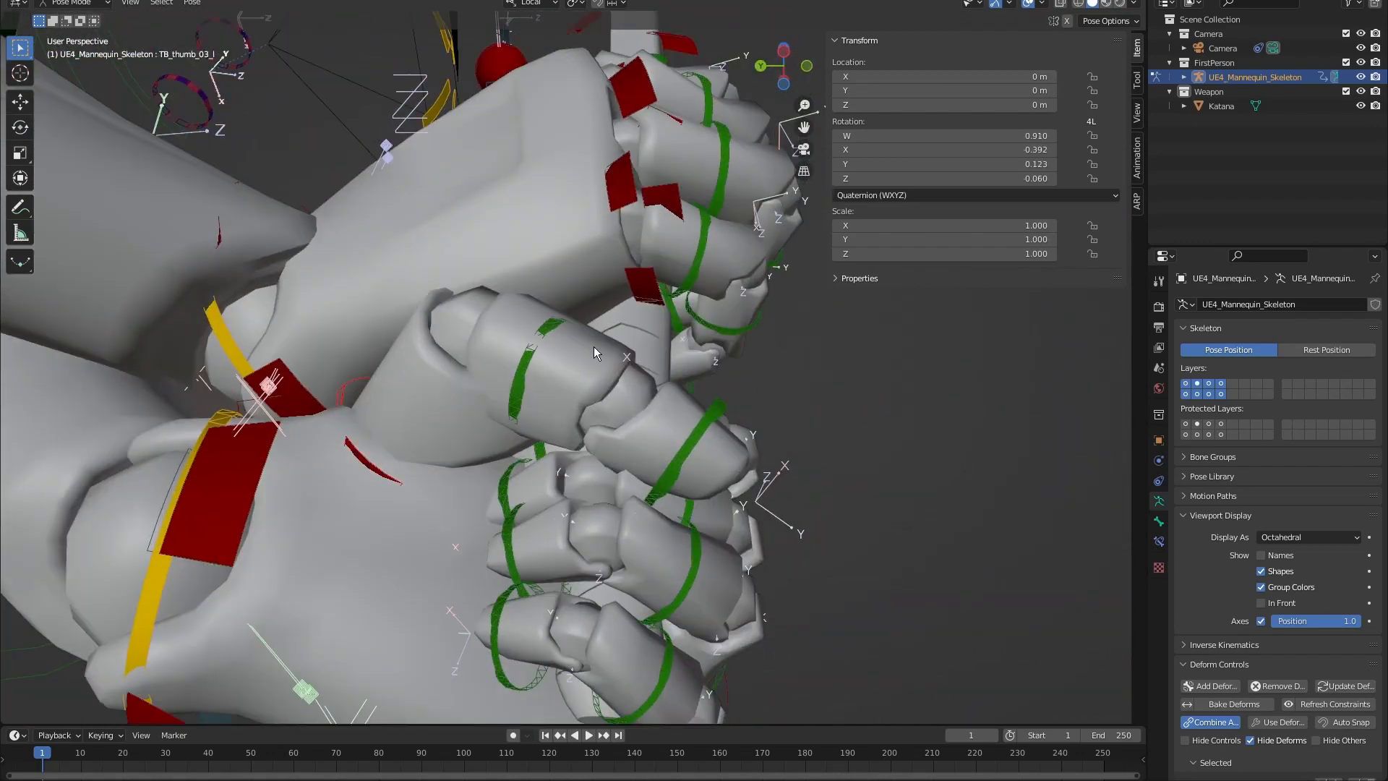
pyautogui.press('r')
pyautogui.click(567, 402)
# Rotate the left thumb's base and middle joint about local Z to refine the thumb's wrap around the handle.
pyautogui.press('r')
pyautogui.press('z')
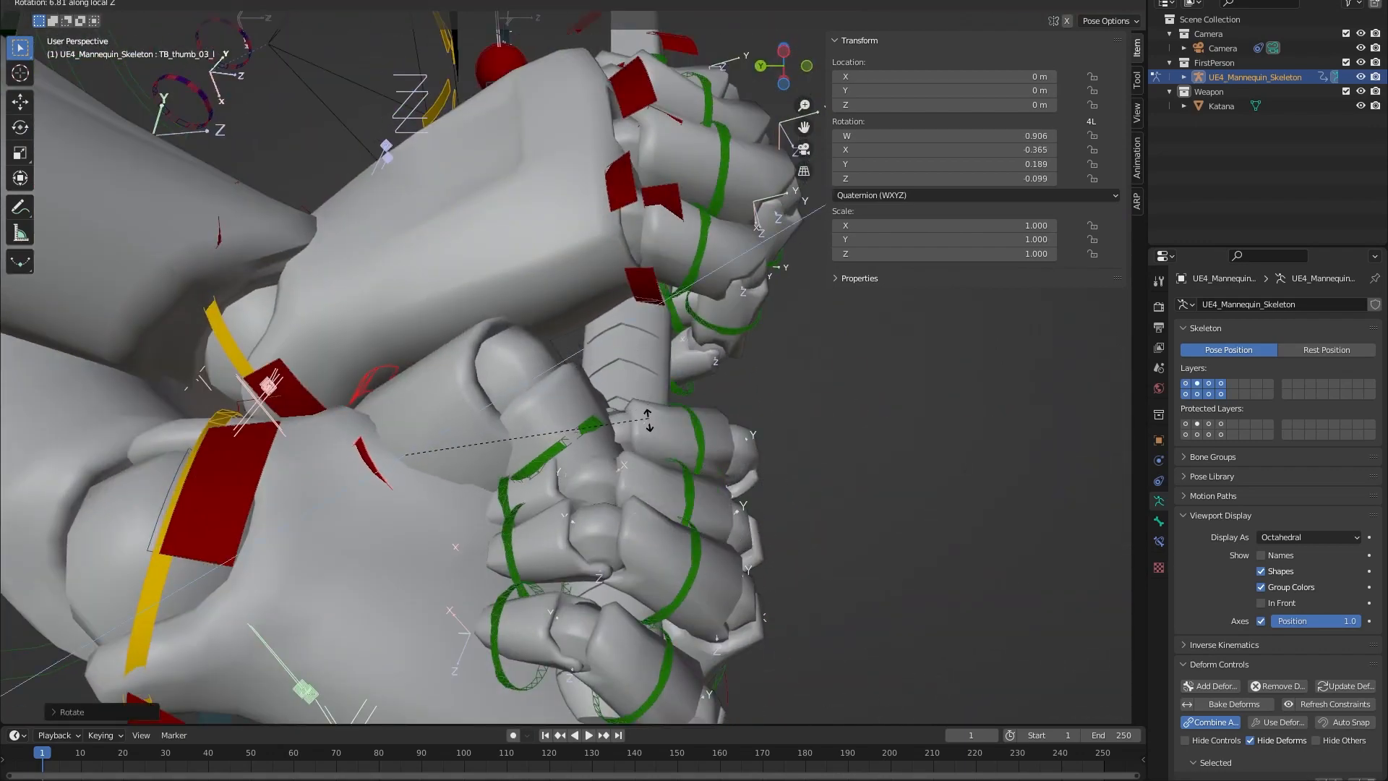
pyautogui.click(599, 431)
pyautogui.press('r')
pyautogui.press('z')
pyautogui.click(611, 332)
# Move the left elbow's pole control outward, away from the body, to adjust the arm's bend.
pyautogui.moveTo(611, 331); pyautogui.dragTo(726, 275, button='middle')
pyautogui.scroll(-2, 525, 376)
pyautogui.press('g')
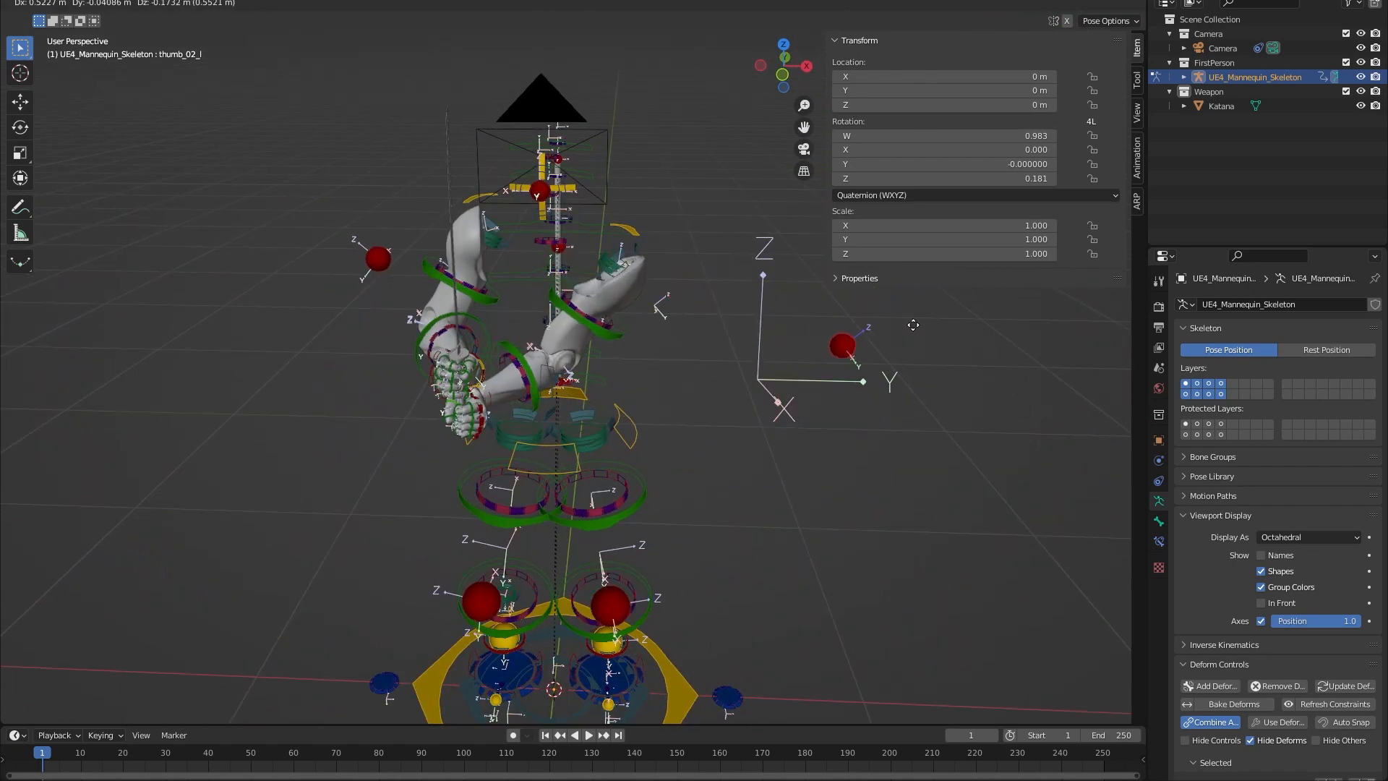
pyautogui.click(913, 326)
pyautogui.moveTo(759, 319); pyautogui.dragTo(732, 324, button='middle')
pyautogui.moveTo(548, 342); pyautogui.dragTo(629, 282, button='middle')
pyautogui.scroll(2, 629, 282)
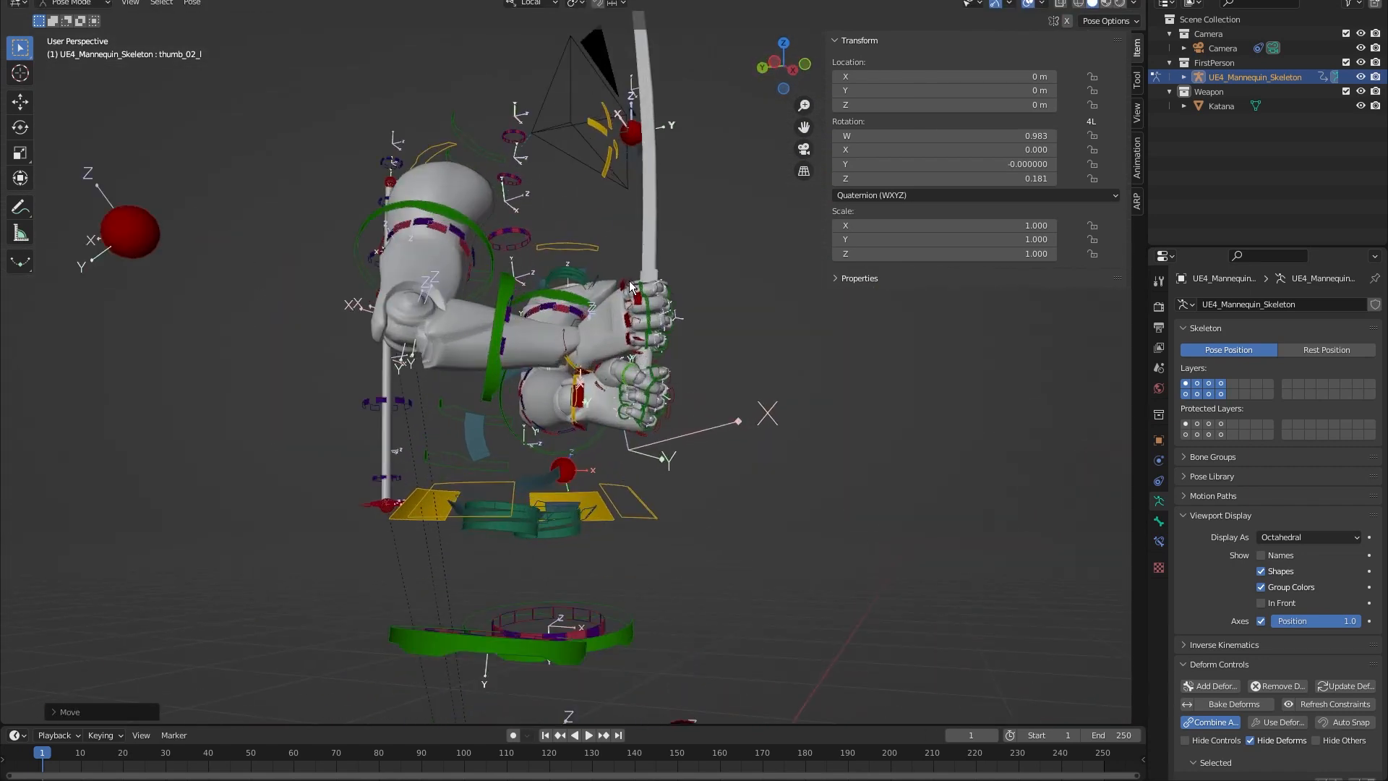
# Switch to Object Mode, then enlarge the katana and shift its position in the hands.
pyautogui.scroll(2, 629, 282)
pyautogui.keyDown('shift'); pyautogui.moveTo(601, 102); pyautogui.dragTo(446, 269, button='middle'); pyautogui.keyUp('shift')
pyautogui.moveTo(409, 191)
pyautogui.mouseDown(button='middle')
pyautogui.moveTo(475, 205)
pyautogui.moveTo(430, 201)
pyautogui.mouseUp(button='middle')
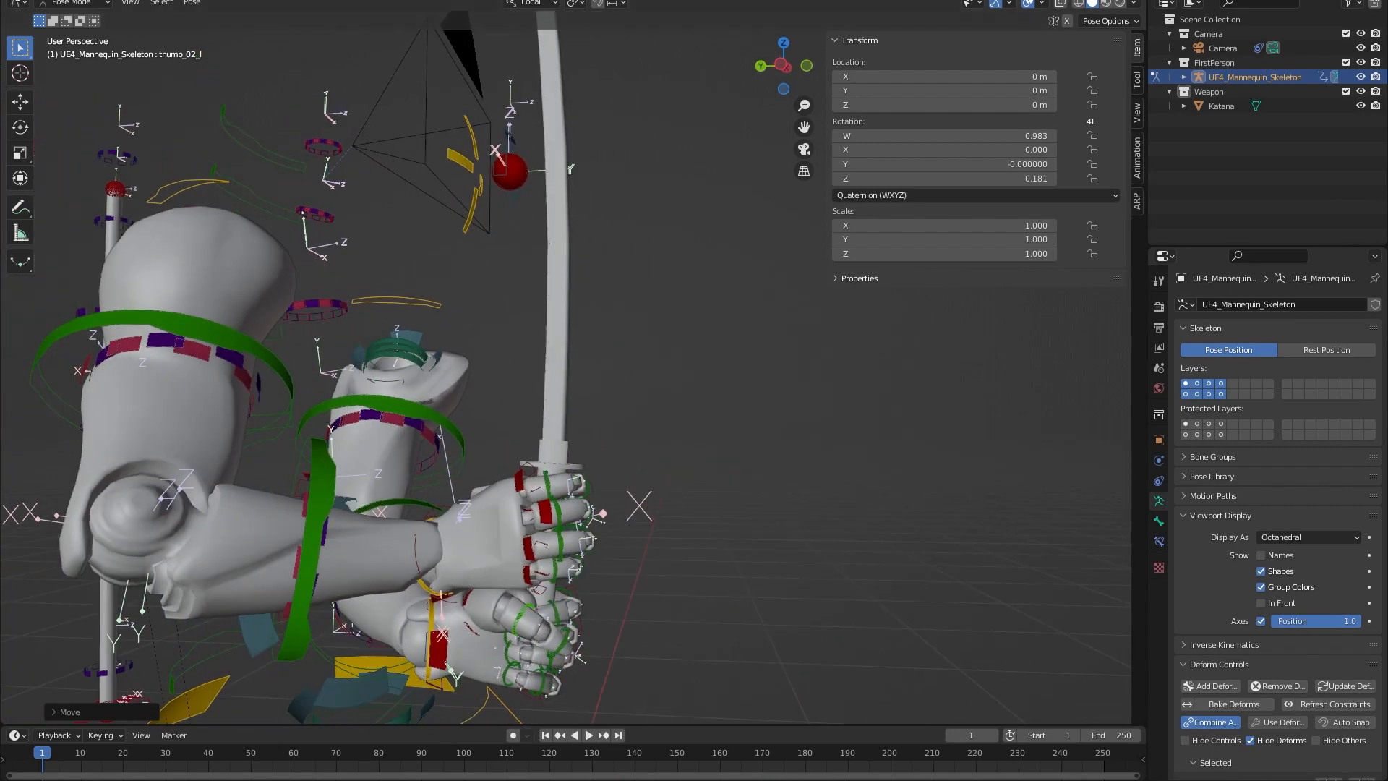
pyautogui.click(79, 18)
pyautogui.click(551, 231)
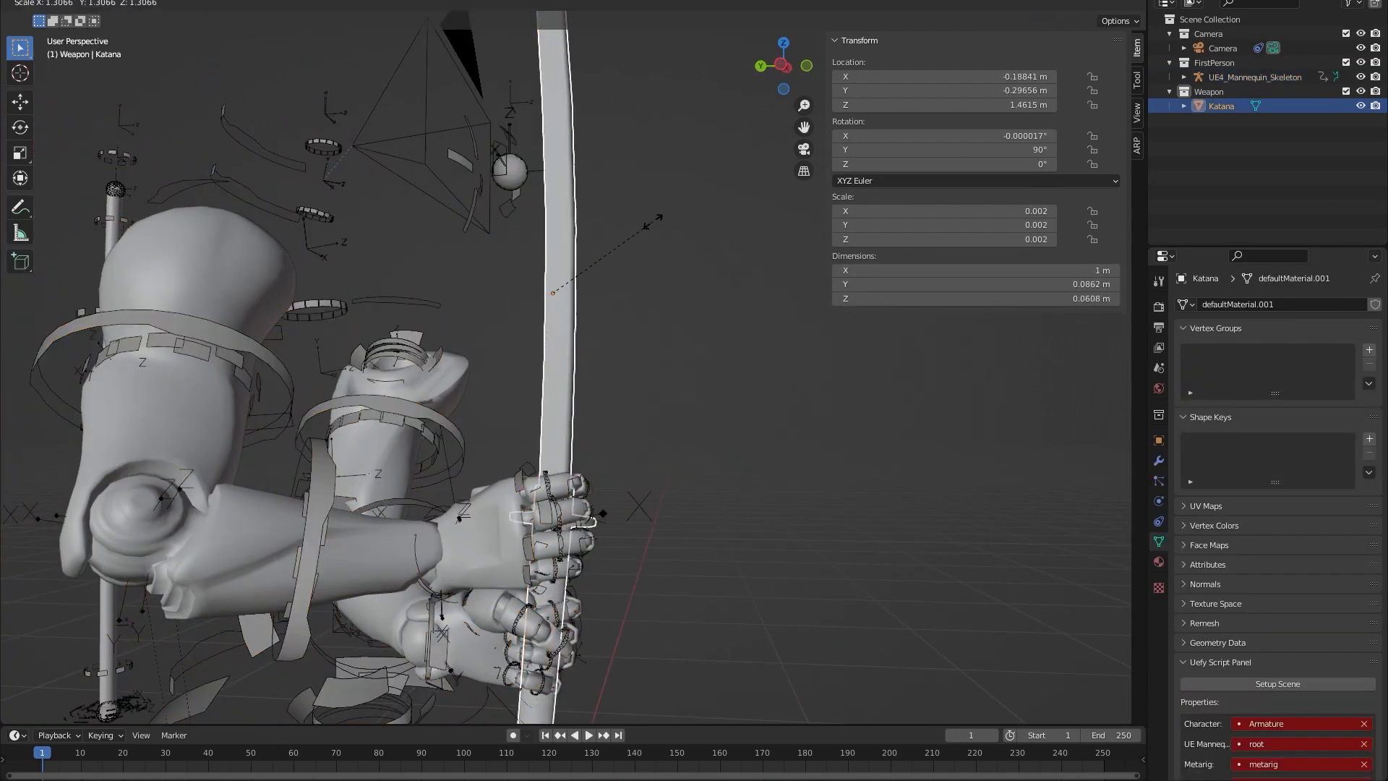
pyautogui.click(636, 232)
pyautogui.press('g')
pyautogui.click(634, 211)
# Rescale the katana to about 0.83 m long and move it so its guard sits just above the right hand.
pyautogui.moveTo(632, 214); pyautogui.dragTo(471, 224, button='middle')
pyautogui.scroll(5, 480, 230)
pyautogui.press('s')
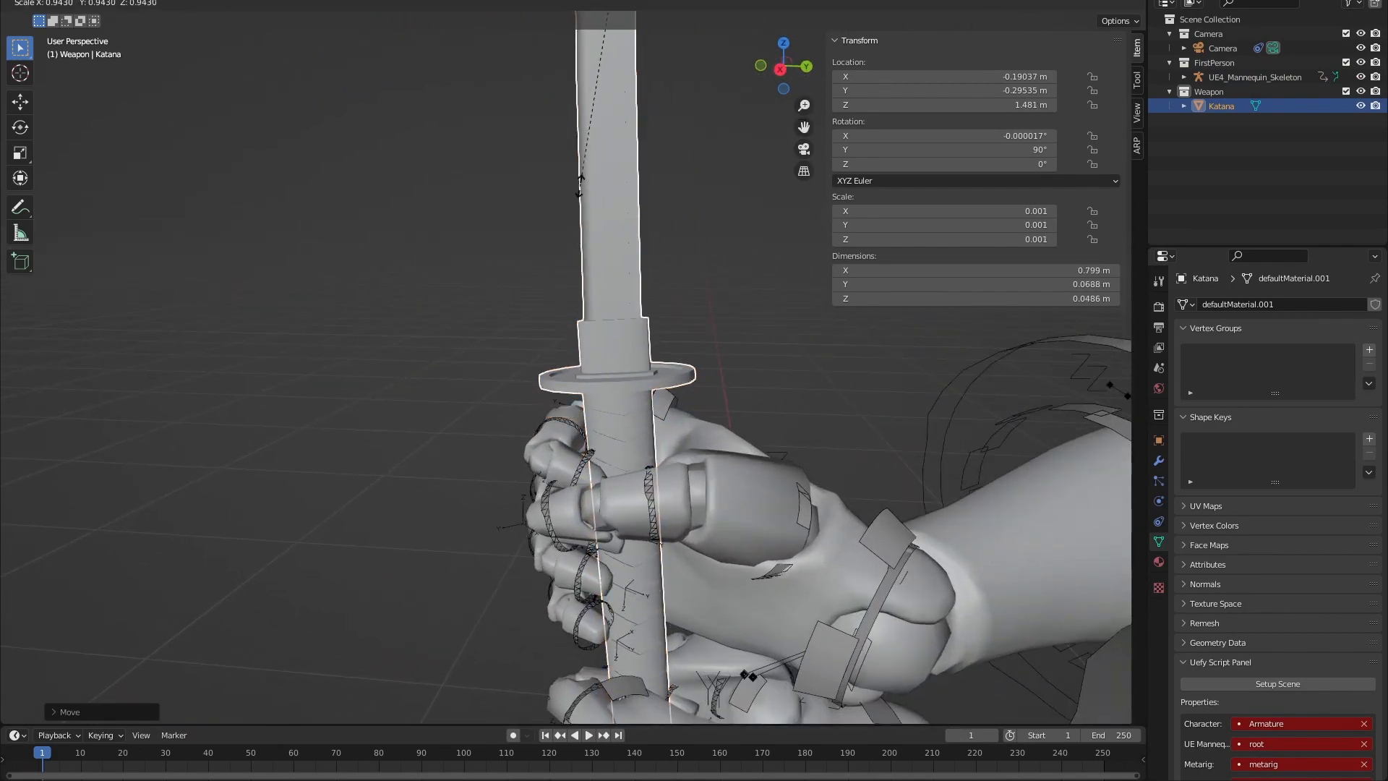
pyautogui.click(594, 239)
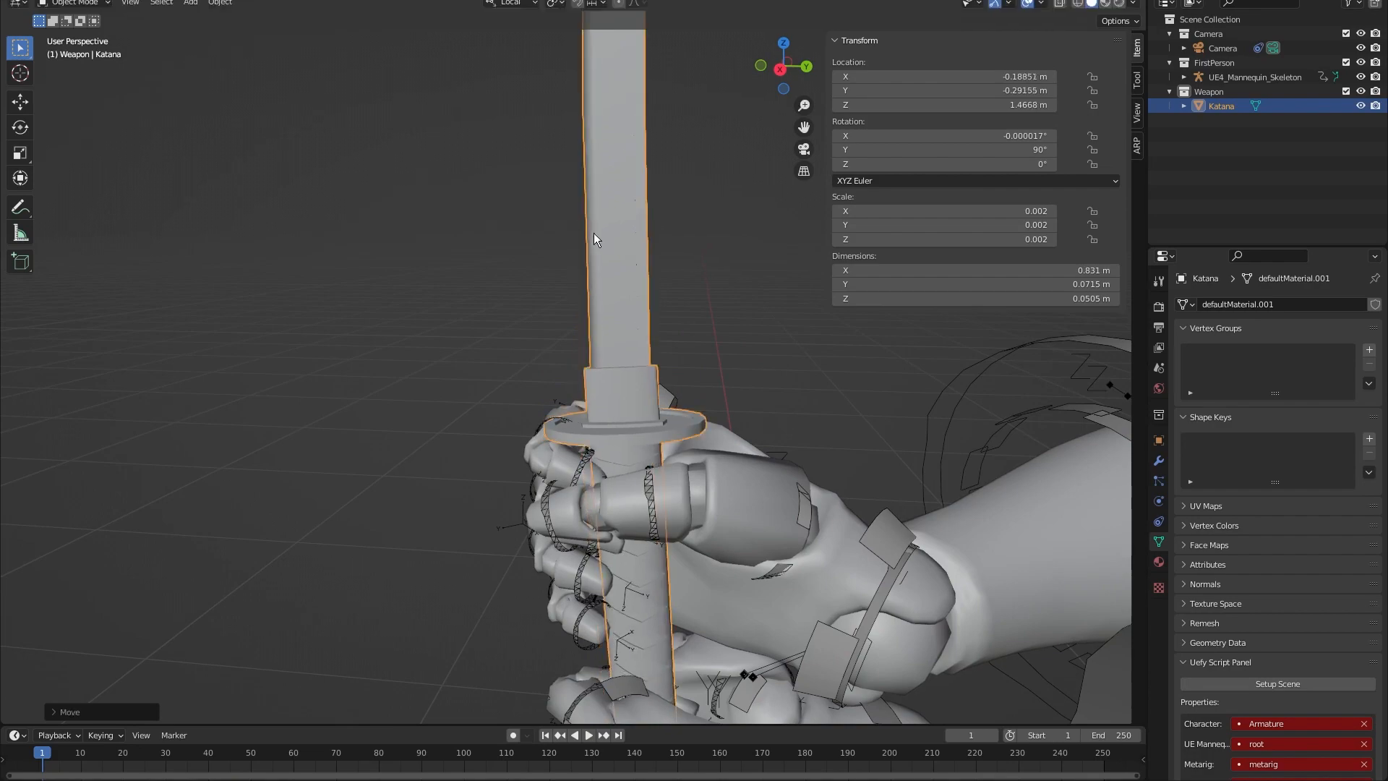
# Add a Child Of object constraint to the katana.
pyautogui.moveTo(595, 239); pyautogui.dragTo(418, 522, button='middle')
pyautogui.scroll(-5, 526, 361)
pyautogui.scroll(5, 687, 350)
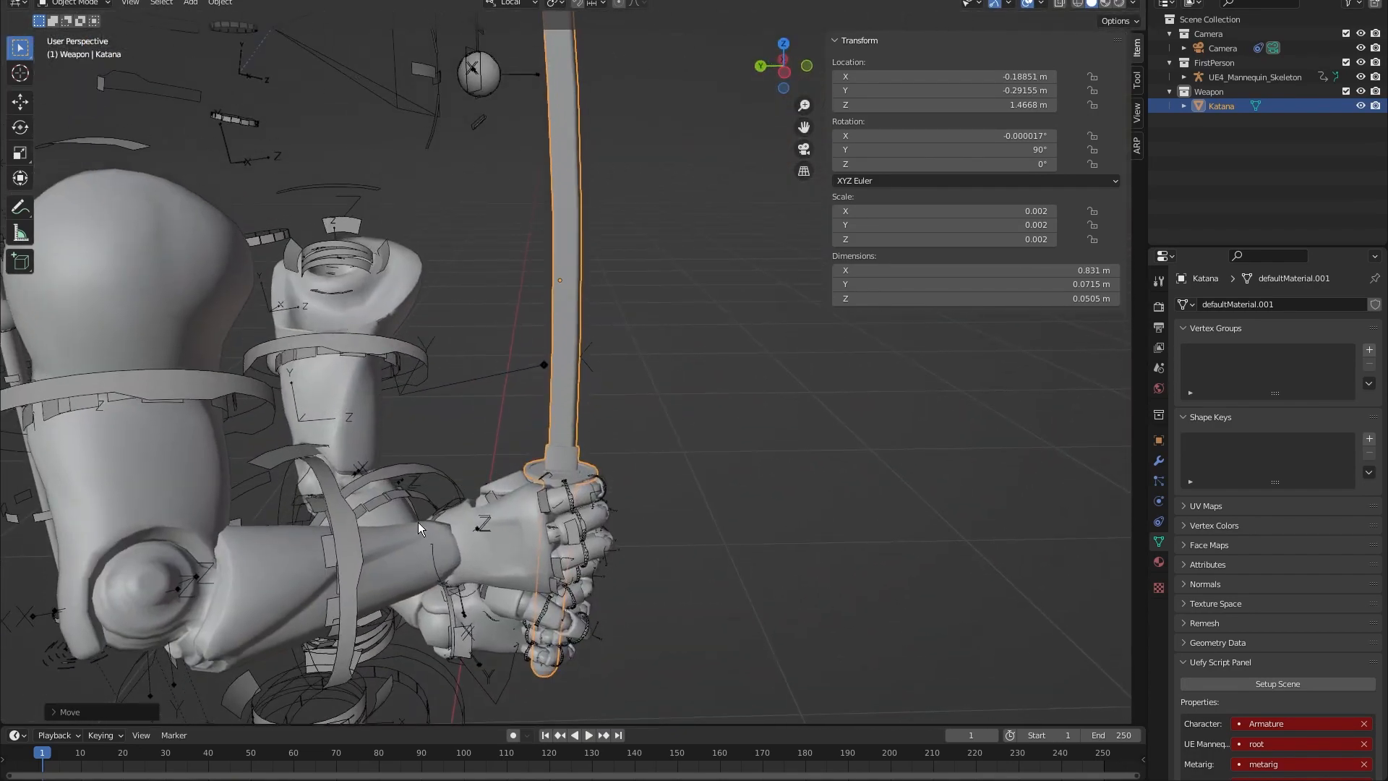
pyautogui.click(366, 532)
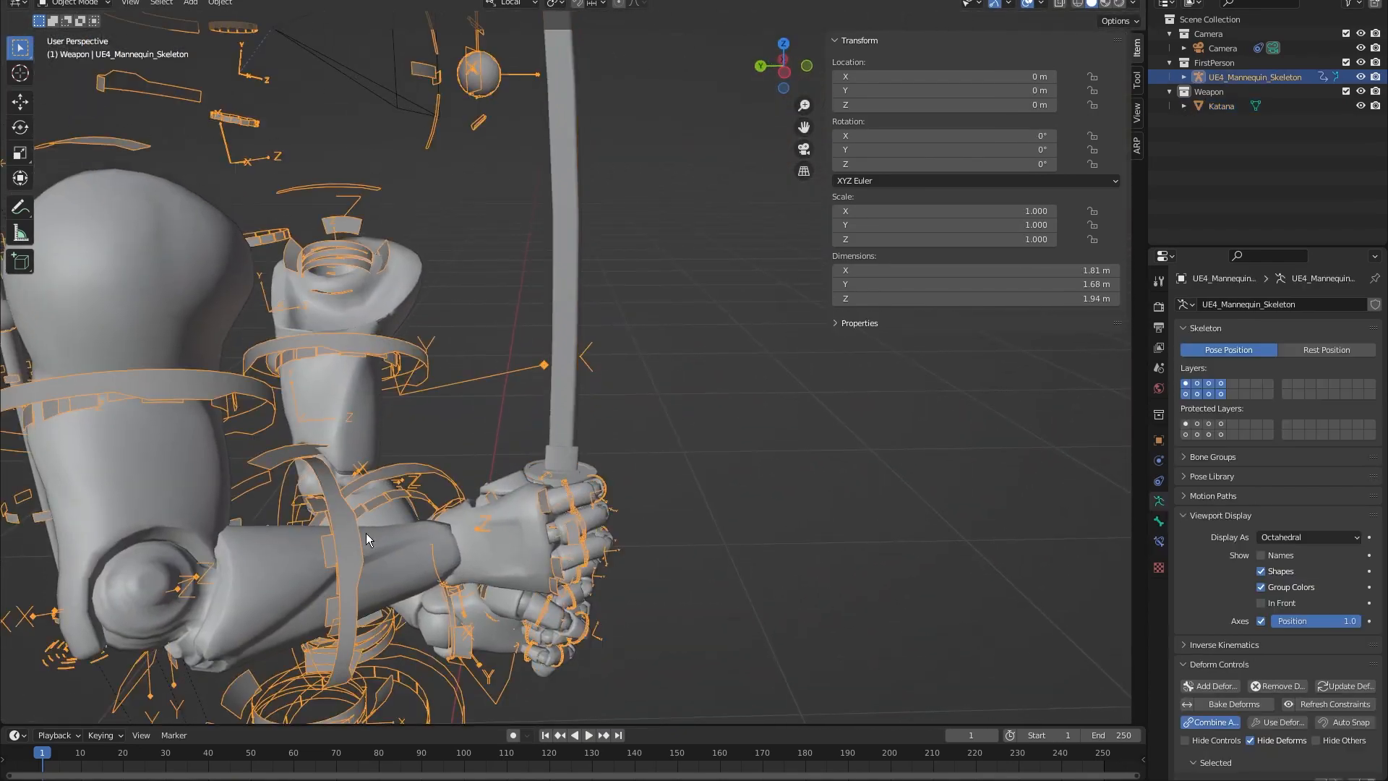
pyautogui.click(606, 493)
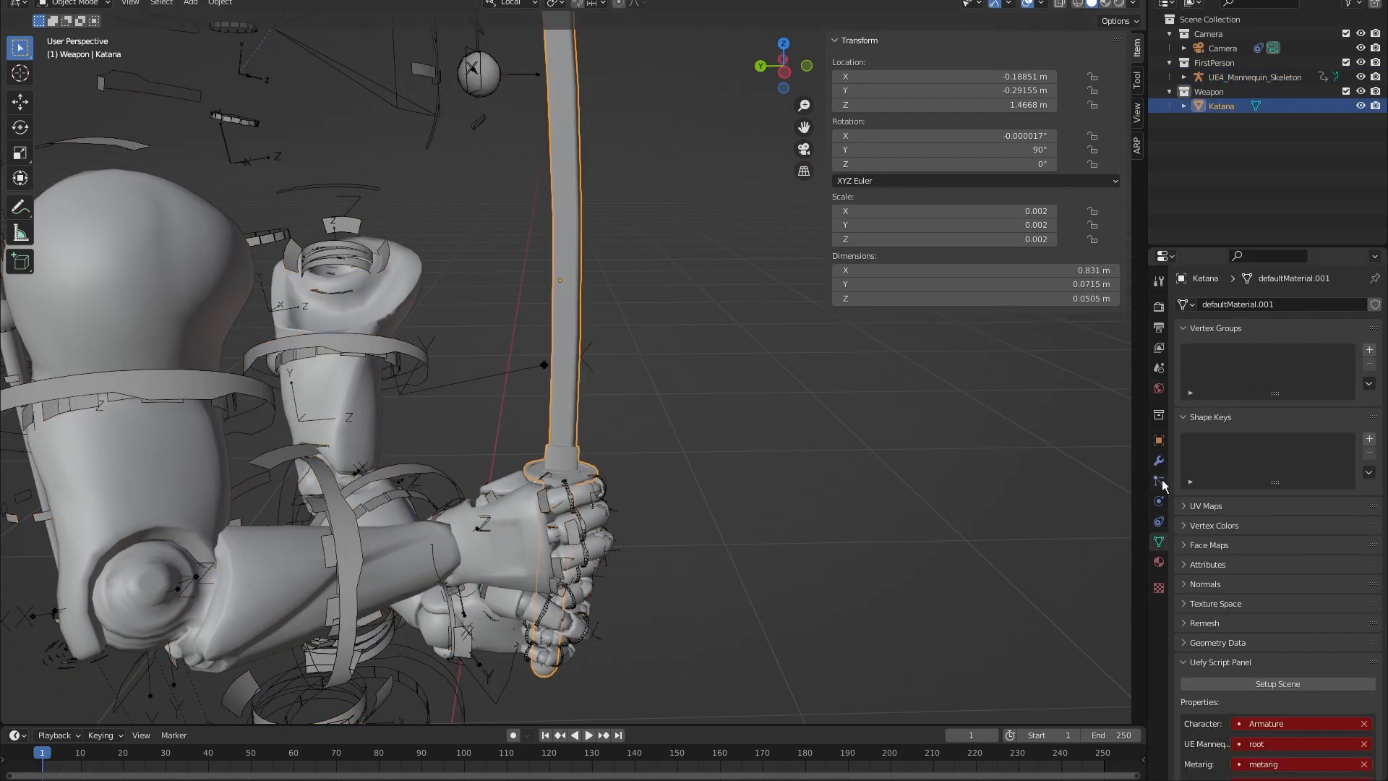
pyautogui.click(1159, 515)
pyautogui.click(1239, 304)
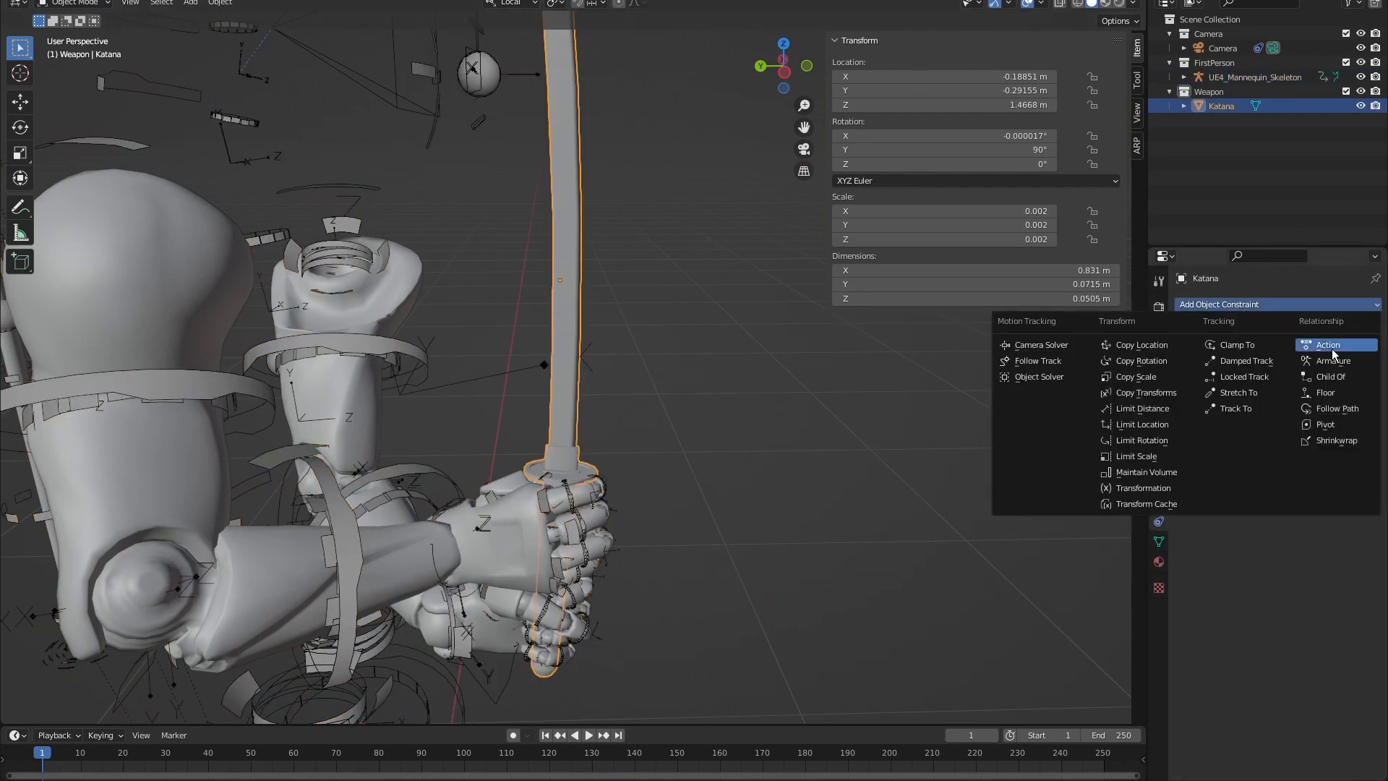
pyautogui.click(1337, 380)
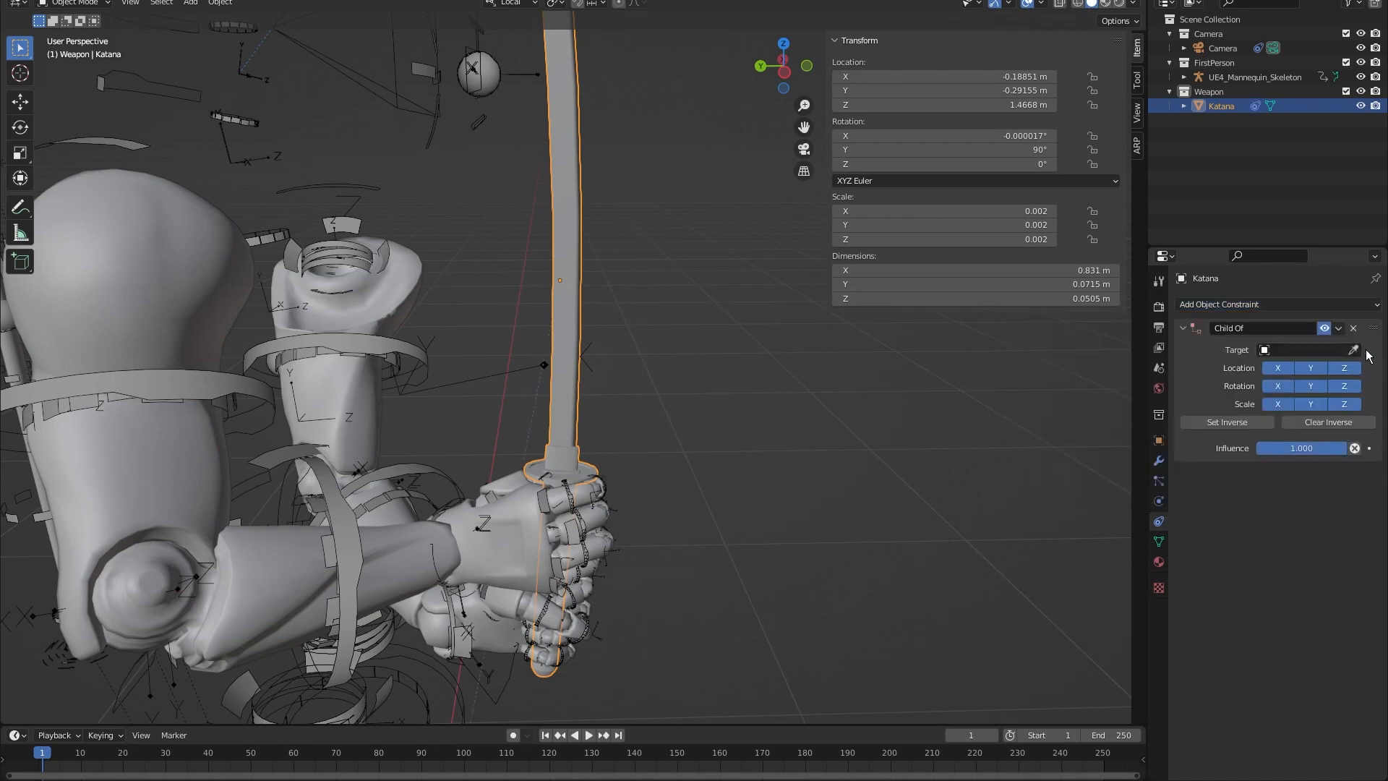
# Set the Child Of constraint's target to the UE4_Mannequin_Skeleton bone hand_r and set its inverse.
pyautogui.click(348, 550)
pyautogui.click(1293, 368)
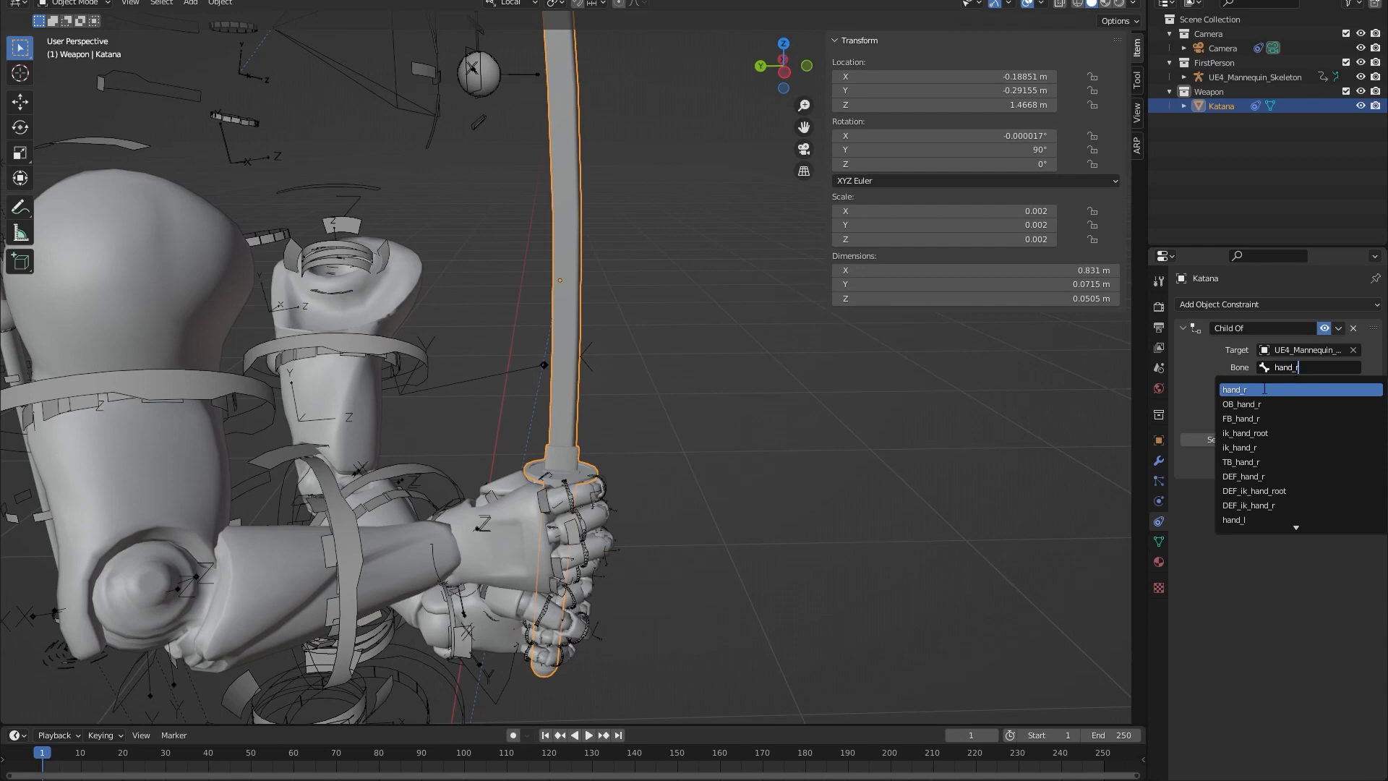
pyautogui.click(1264, 389)
pyautogui.click(1233, 441)
# Name the katana's new action Idle with a fake user and turn on auto keying.
pyautogui.scroll(1, 740, 358)
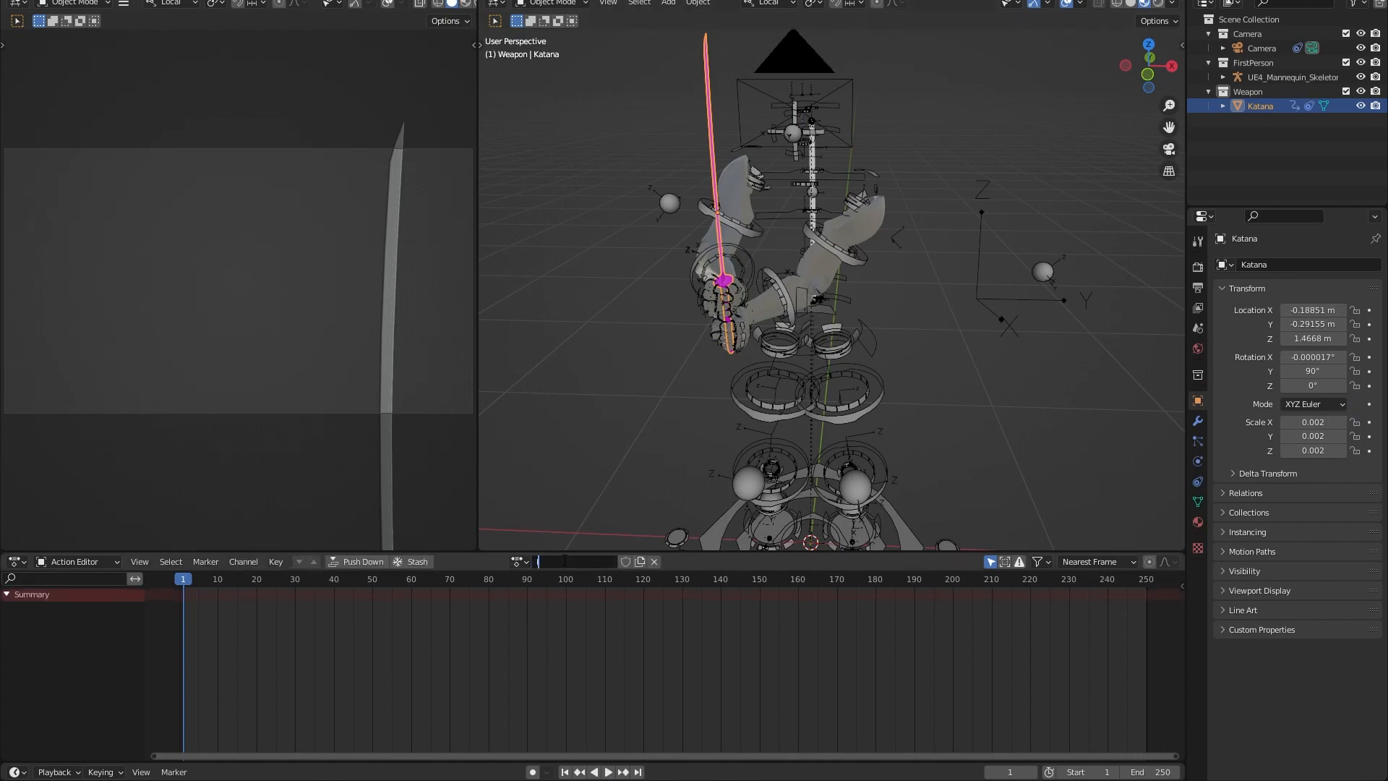
pyautogui.click(626, 561)
pyautogui.keyDown('shift'); pyautogui.moveTo(636, 432); pyautogui.dragTo(680, 509, button='middle'); pyautogui.keyUp('shift')
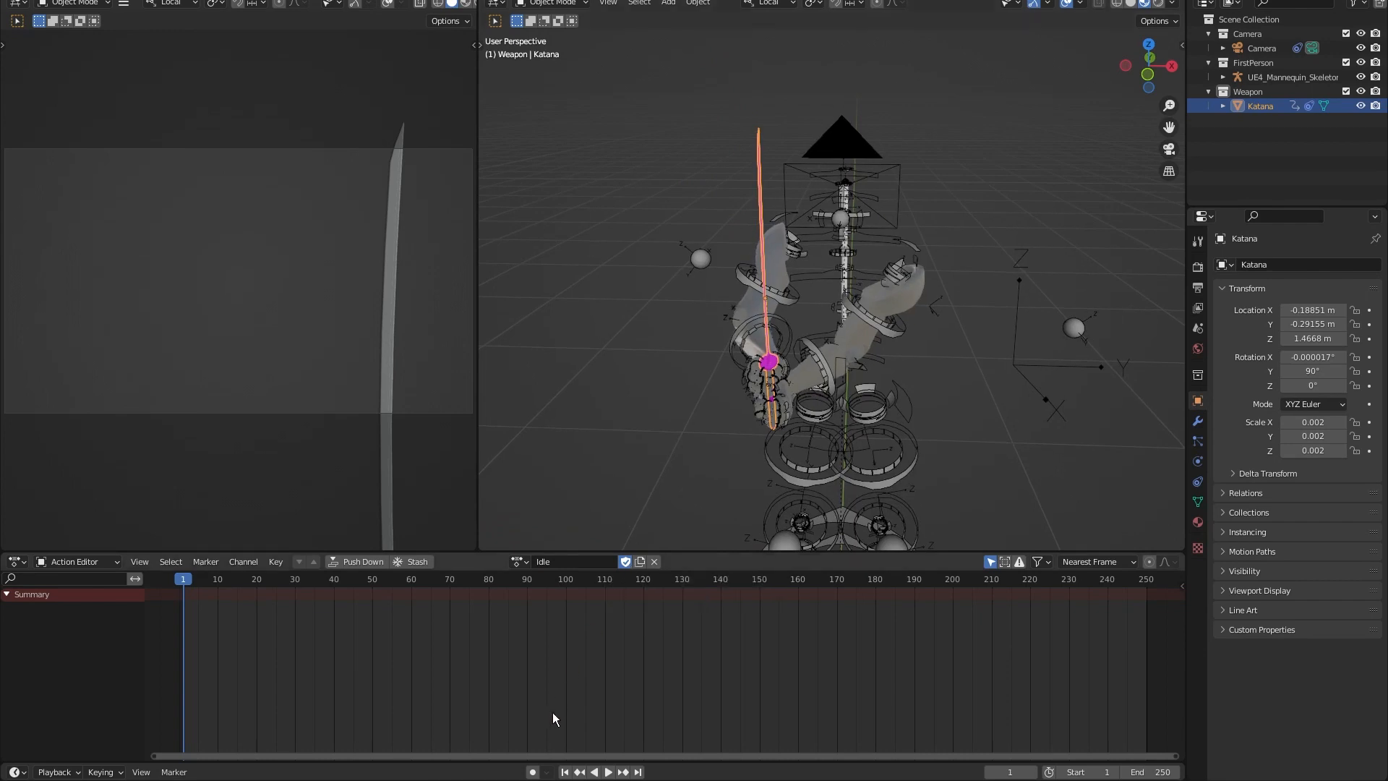
pyautogui.keyDown('shift'); pyautogui.moveTo(682, 314); pyautogui.dragTo(679, 274, button='middle'); pyautogui.keyUp('shift')
pyautogui.click(739, 350)
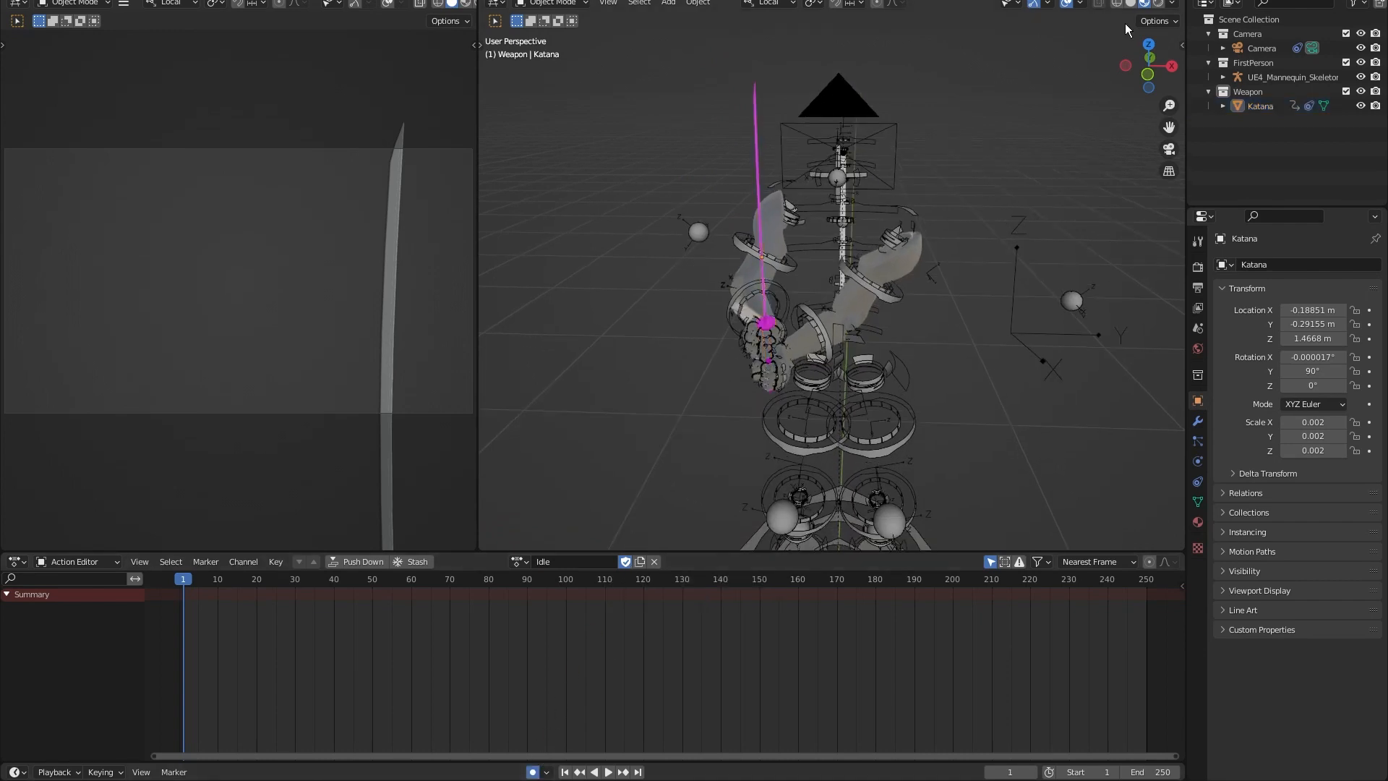
# Switch the viewport to solid shading and put the mannequin skeleton into Pose Mode.
pyautogui.click(1116, 3)
pyautogui.click(1131, 4)
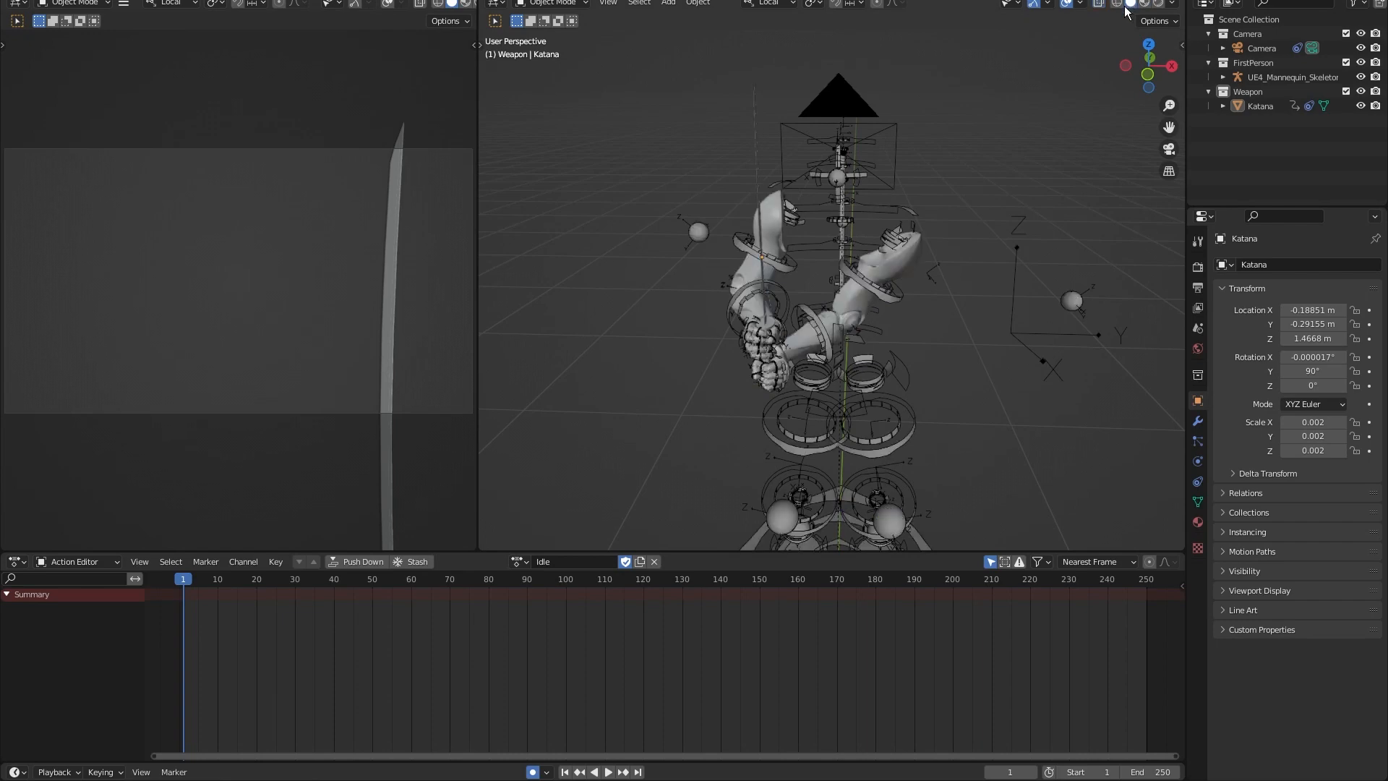
pyautogui.keyDown('shift'); pyautogui.moveTo(815, 299); pyautogui.dragTo(798, 271, button='middle'); pyautogui.keyUp('shift')
pyautogui.click(808, 306)
pyautogui.hotkey('ctrl', 'Tab')
pyautogui.moveTo(757, 316); pyautogui.dragTo(888, 274, button='middle')
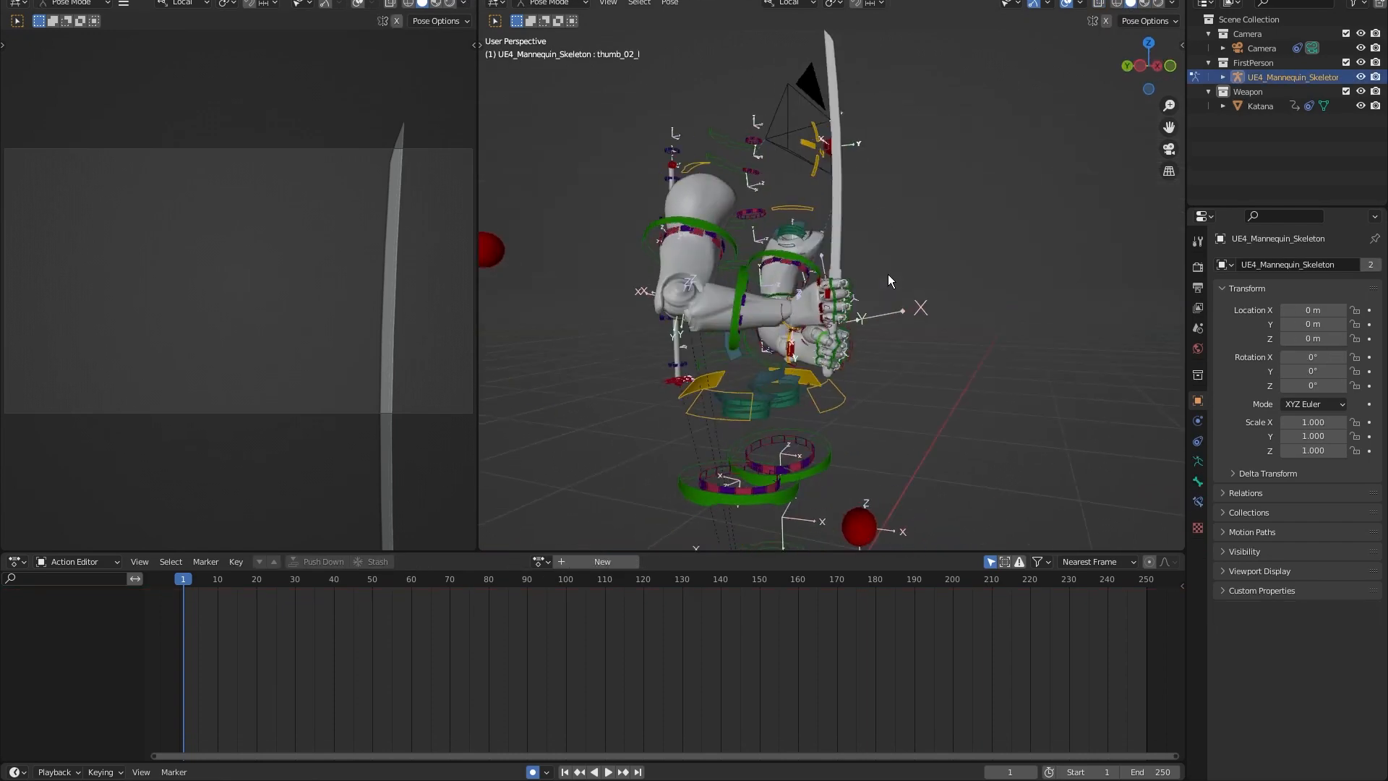
# Try moving the right hand control in the right side view, and undo the move.
pyautogui.press('KP_1')
pyautogui.press('KP_3')
pyautogui.scroll(5, 888, 274)
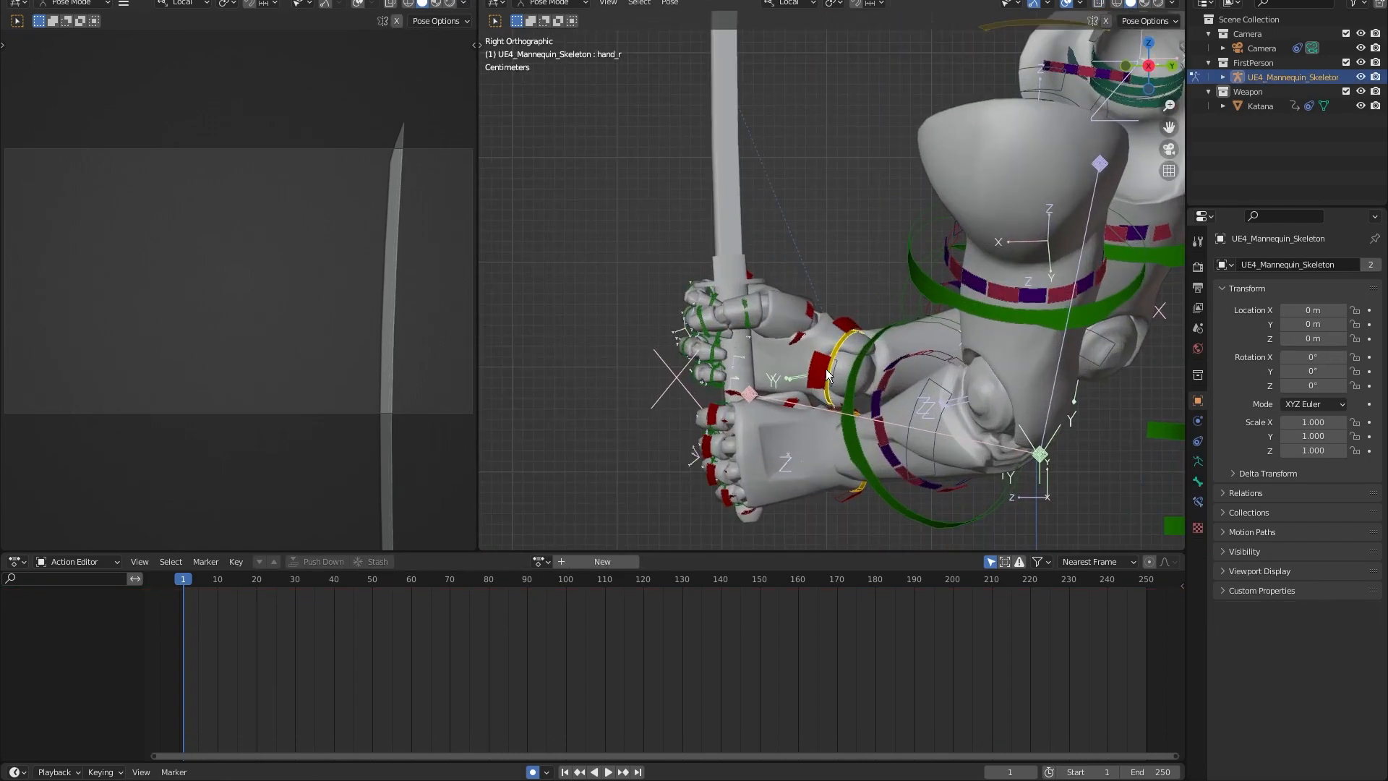
pyautogui.click(827, 369)
pyautogui.scroll(-5, 859, 278)
pyautogui.scroll(1, 821, 363)
pyautogui.keyDown('shift'); pyautogui.moveTo(859, 277); pyautogui.dragTo(782, 236, button='middle'); pyautogui.keyUp('shift')
pyautogui.press('g')
pyautogui.click(782, 297)
pyautogui.hotkey('ctrl', 'z')
# Add a Child Of bone constraint to the left hand control TB_hand_l, targeting the skeleton's hand_r bone, and set its inverse.
pyautogui.scroll(5, 786, 275)
pyautogui.keyDown('shift'); pyautogui.moveTo(741, 464); pyautogui.dragTo(759, 410, button='middle'); pyautogui.keyUp('shift')
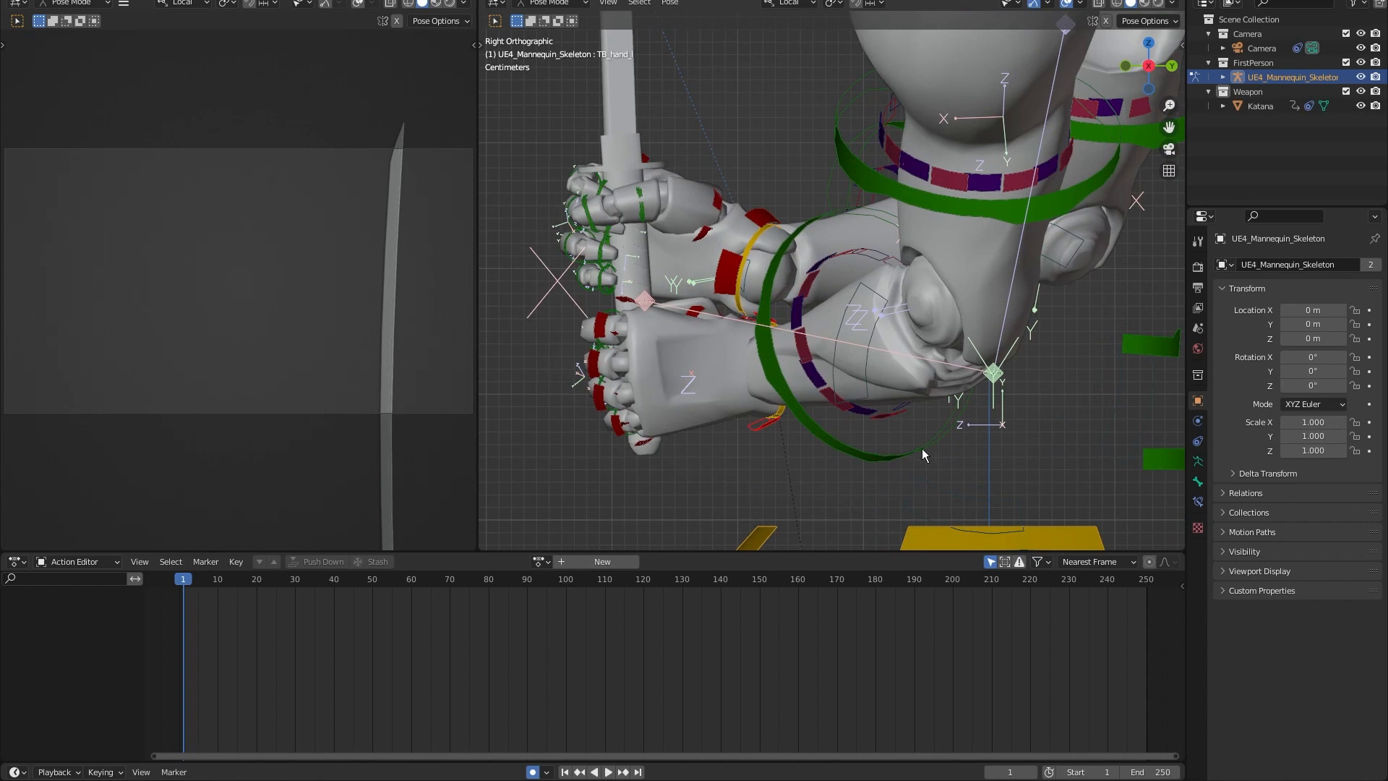
pyautogui.click(1198, 501)
pyautogui.click(1327, 264)
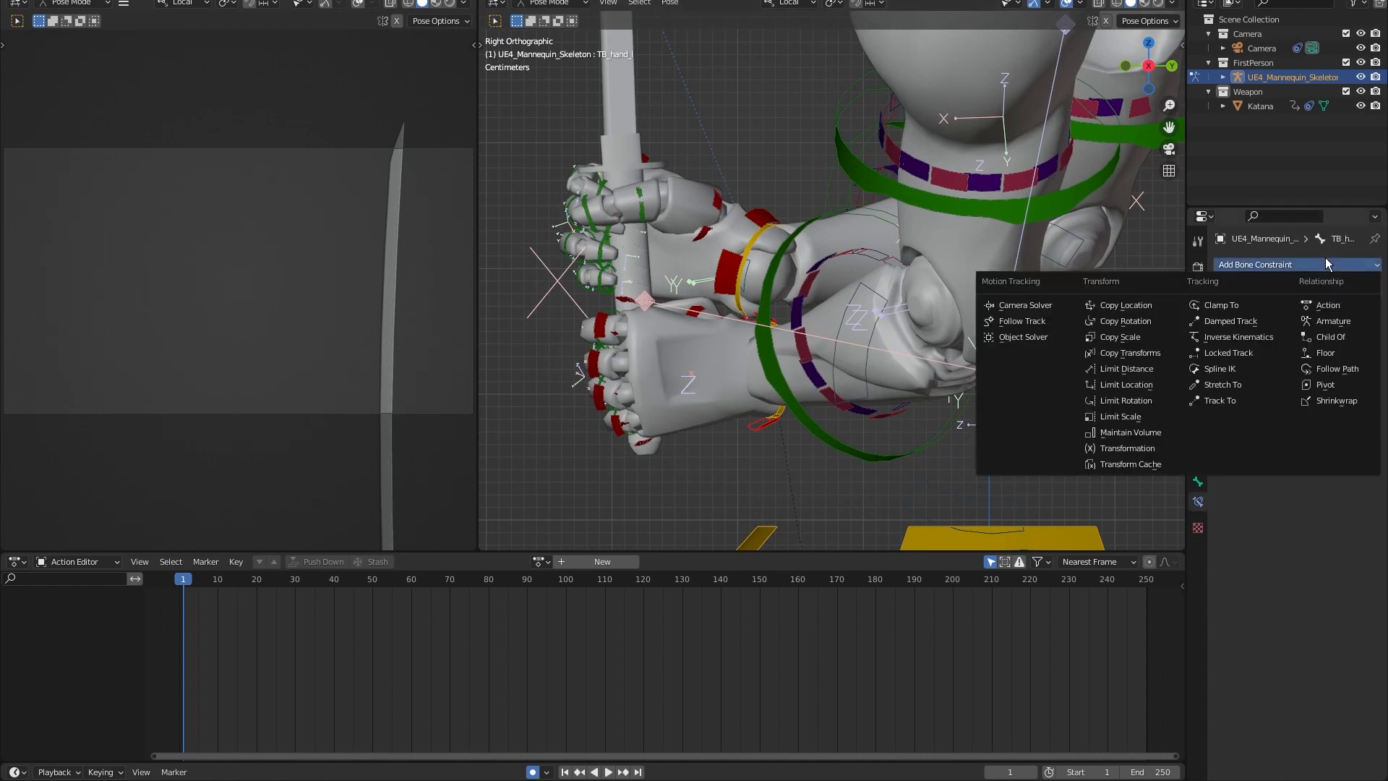
pyautogui.click(1332, 337)
pyautogui.click(759, 426)
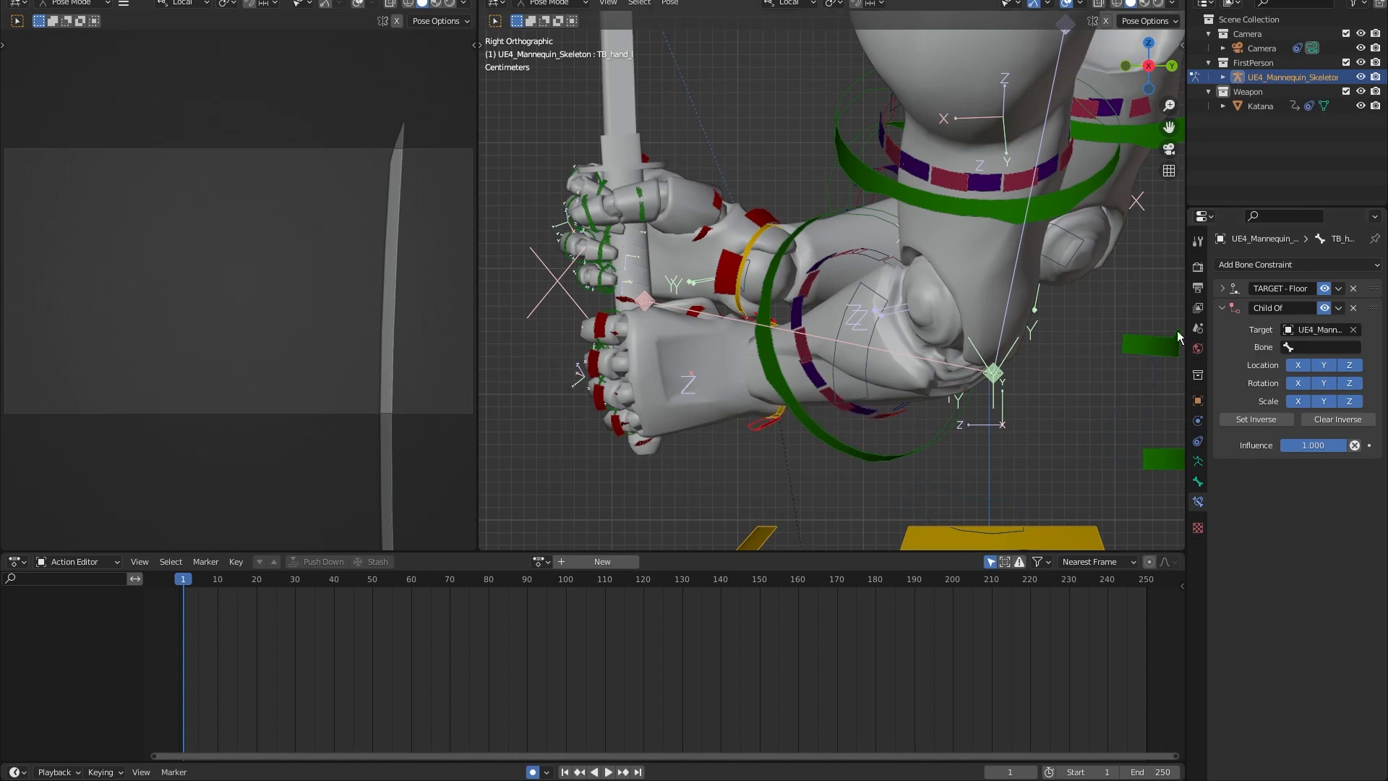
pyautogui.click(1306, 347)
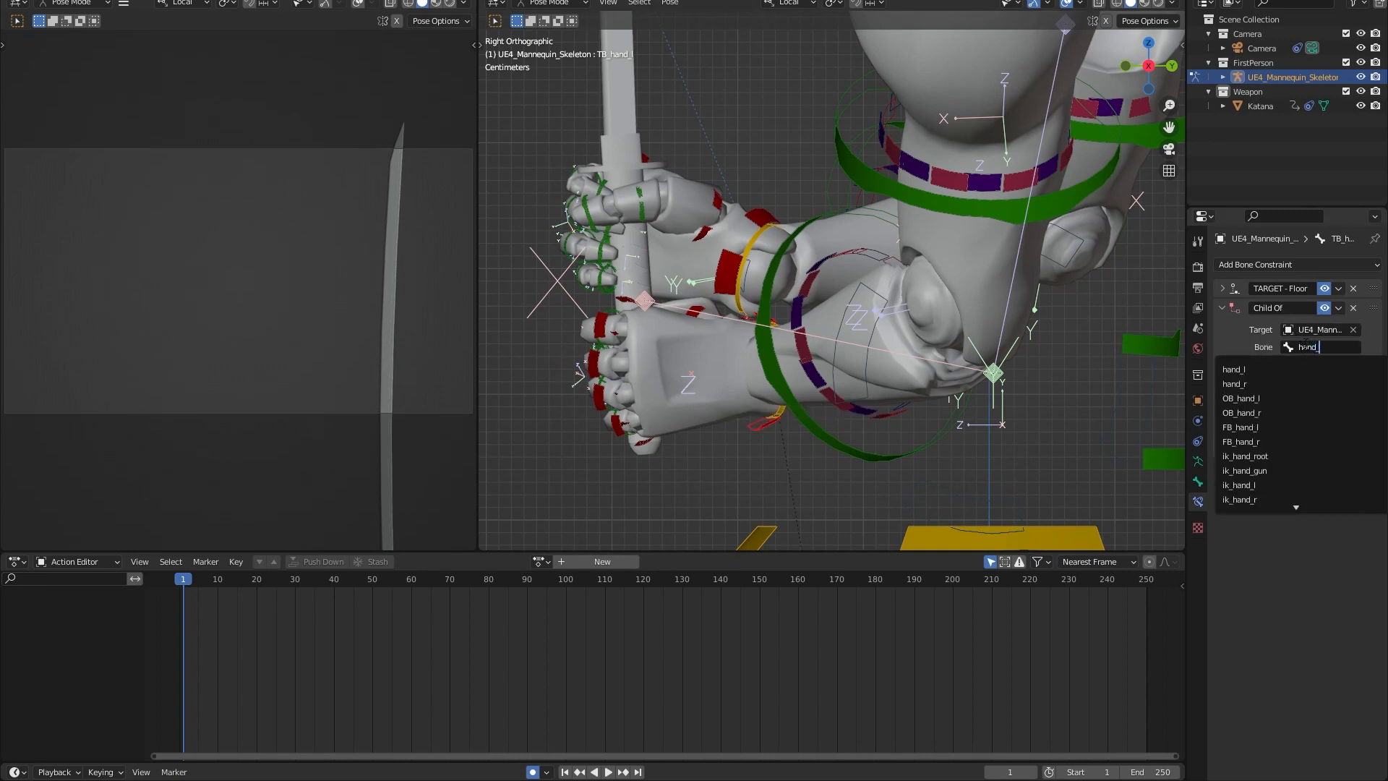
pyautogui.click(1236, 370)
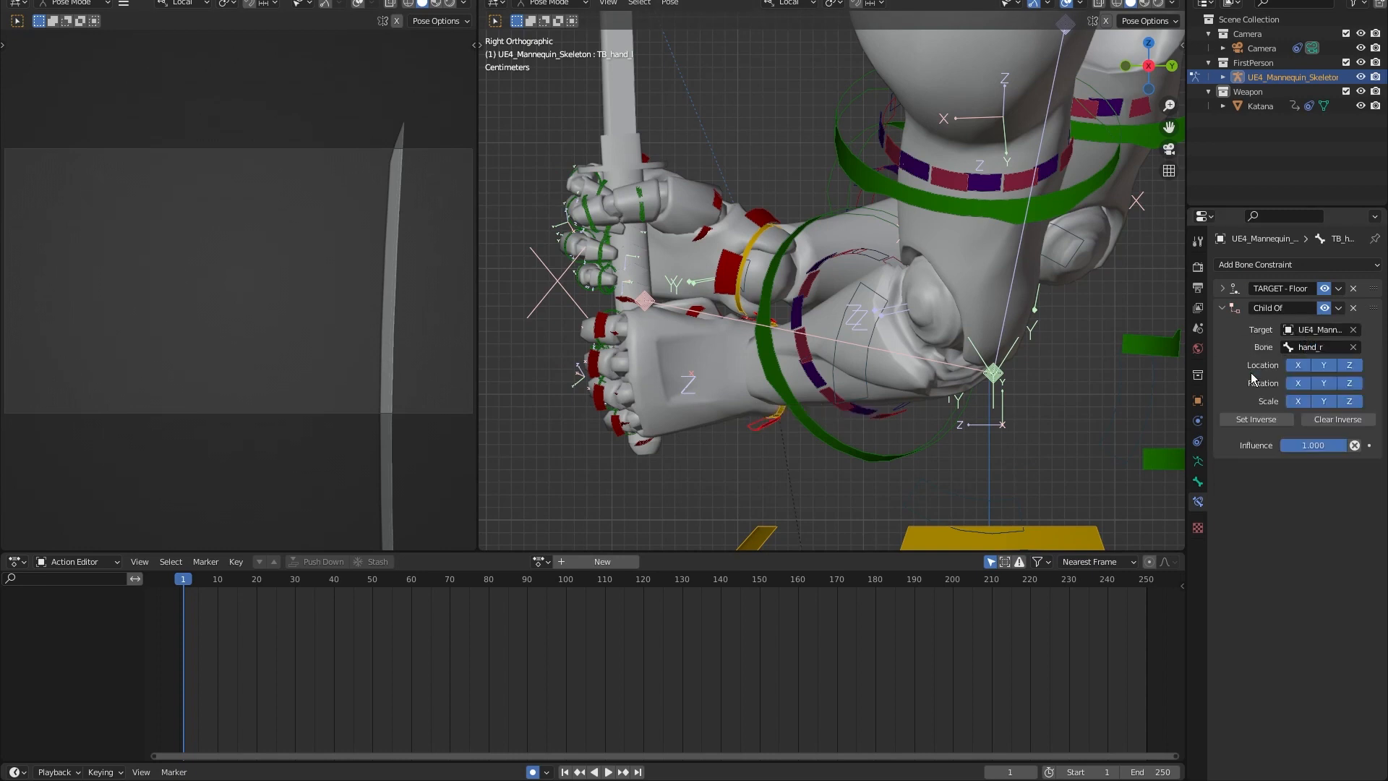
pyautogui.click(1245, 422)
# Move the right hand control forward and upward in side view to bring the hands into the camera frame.
pyautogui.scroll(-3, 732, 298)
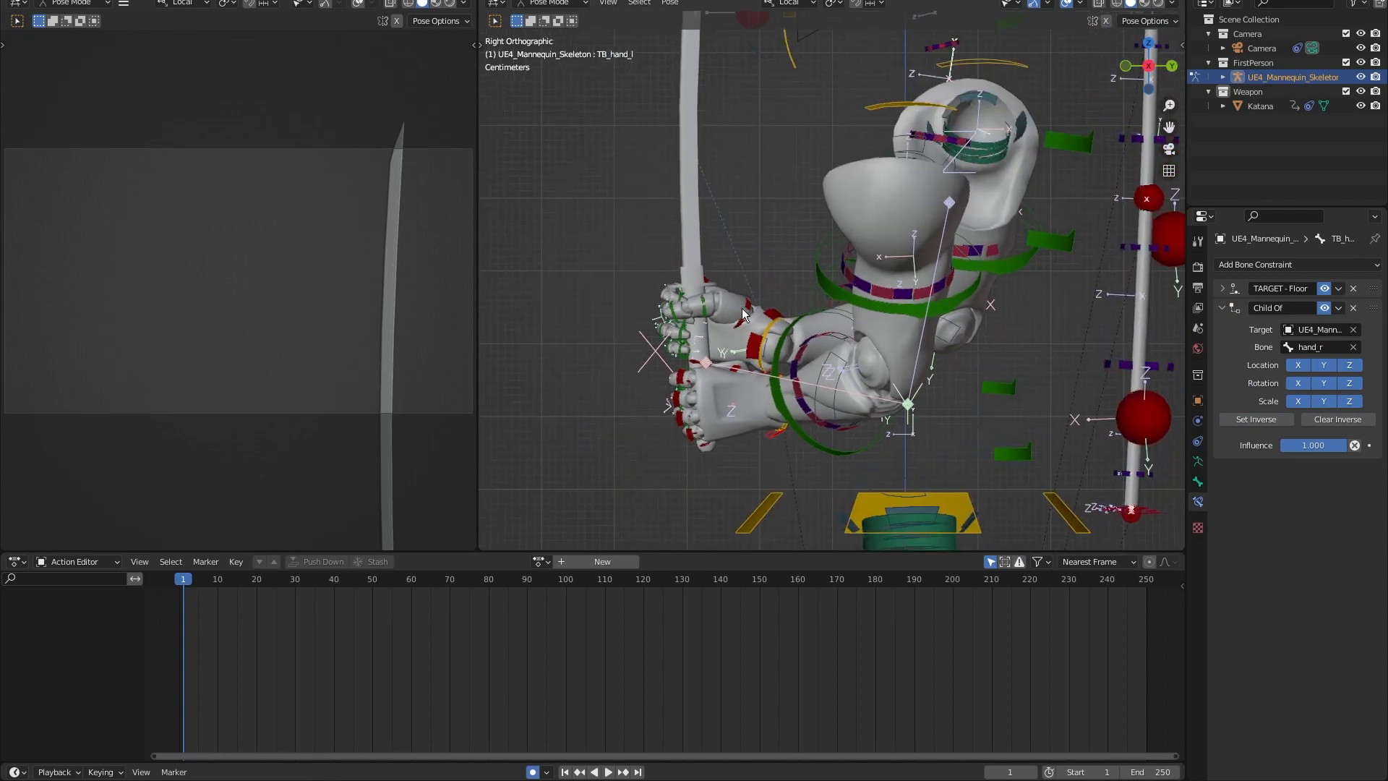
pyautogui.click(757, 345)
pyautogui.press('g')
pyautogui.click(673, 260)
pyautogui.press('g')
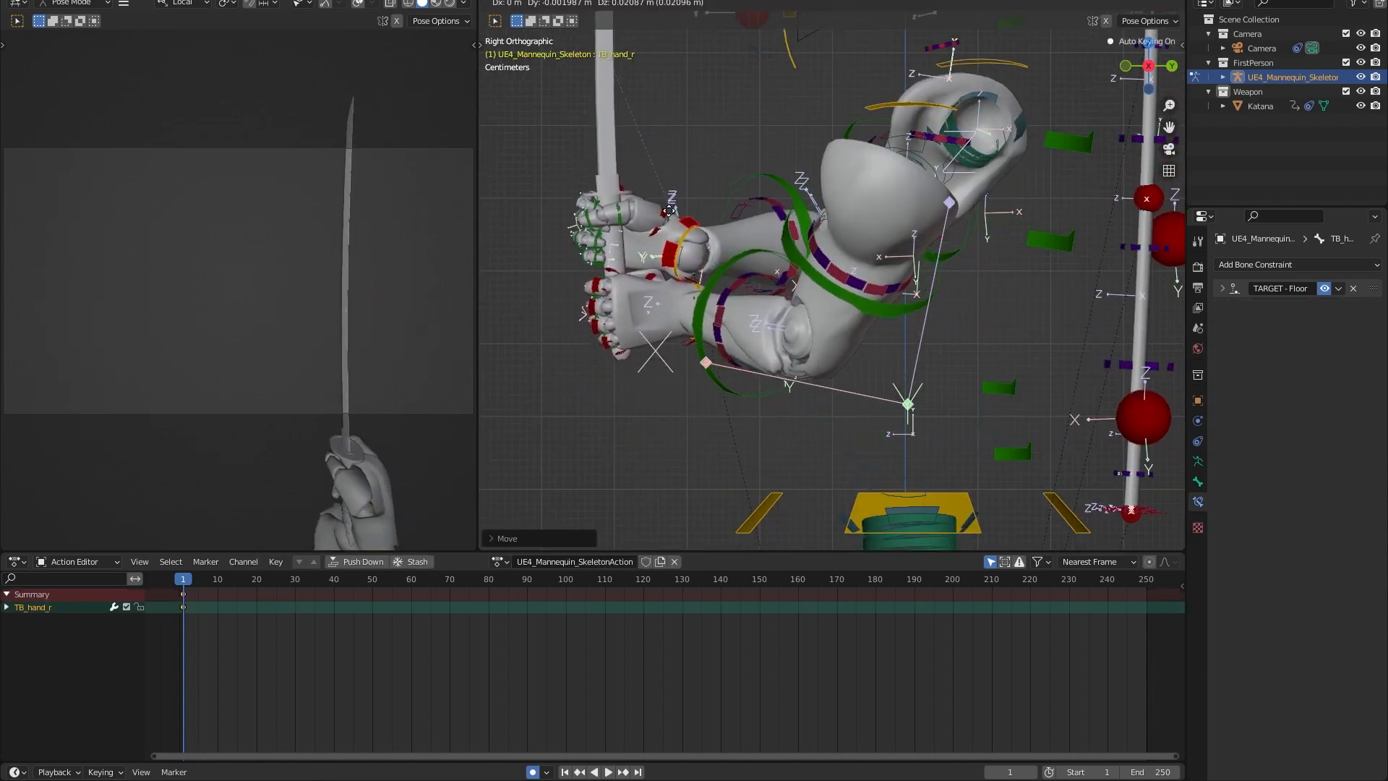
pyautogui.click(667, 98)
# Tilt the right hand control slightly and shift it toward the body's centre using the front and top views.
pyautogui.press('KP_1')
pyautogui.scroll(-5, 666, 98)
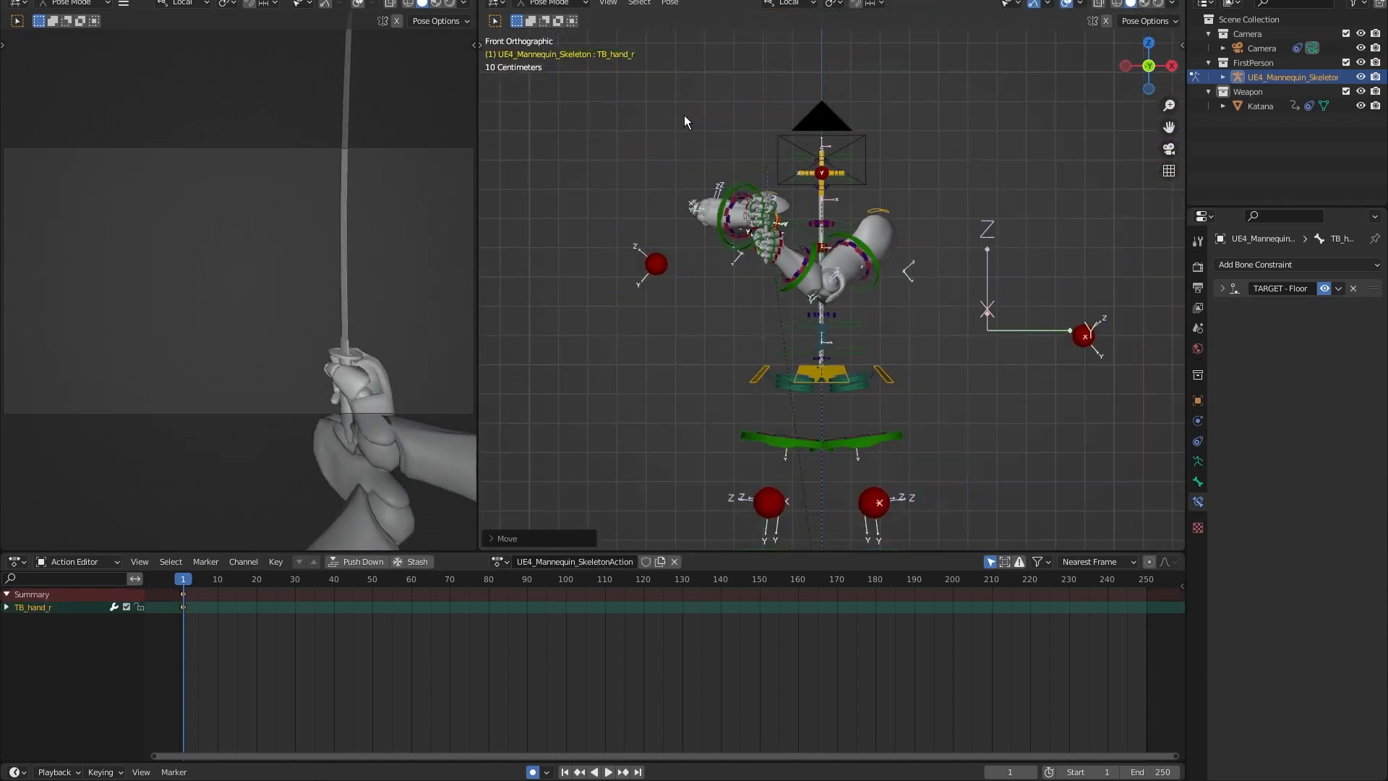
pyautogui.keyDown('shift'); pyautogui.moveTo(730, 132); pyautogui.dragTo(700, 194, button='middle'); pyautogui.keyUp('shift')
pyautogui.scroll(5, 699, 194)
pyautogui.press('r')
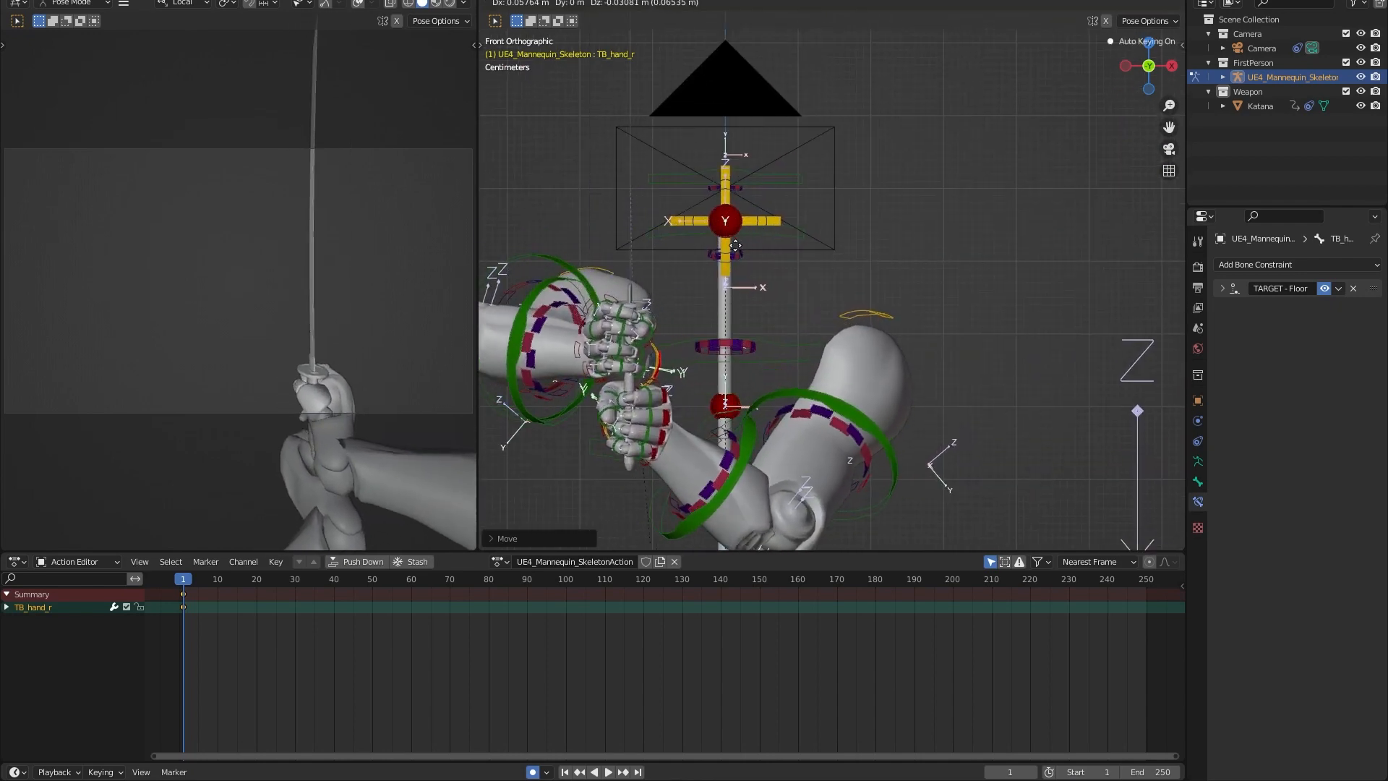
pyautogui.click(718, 256)
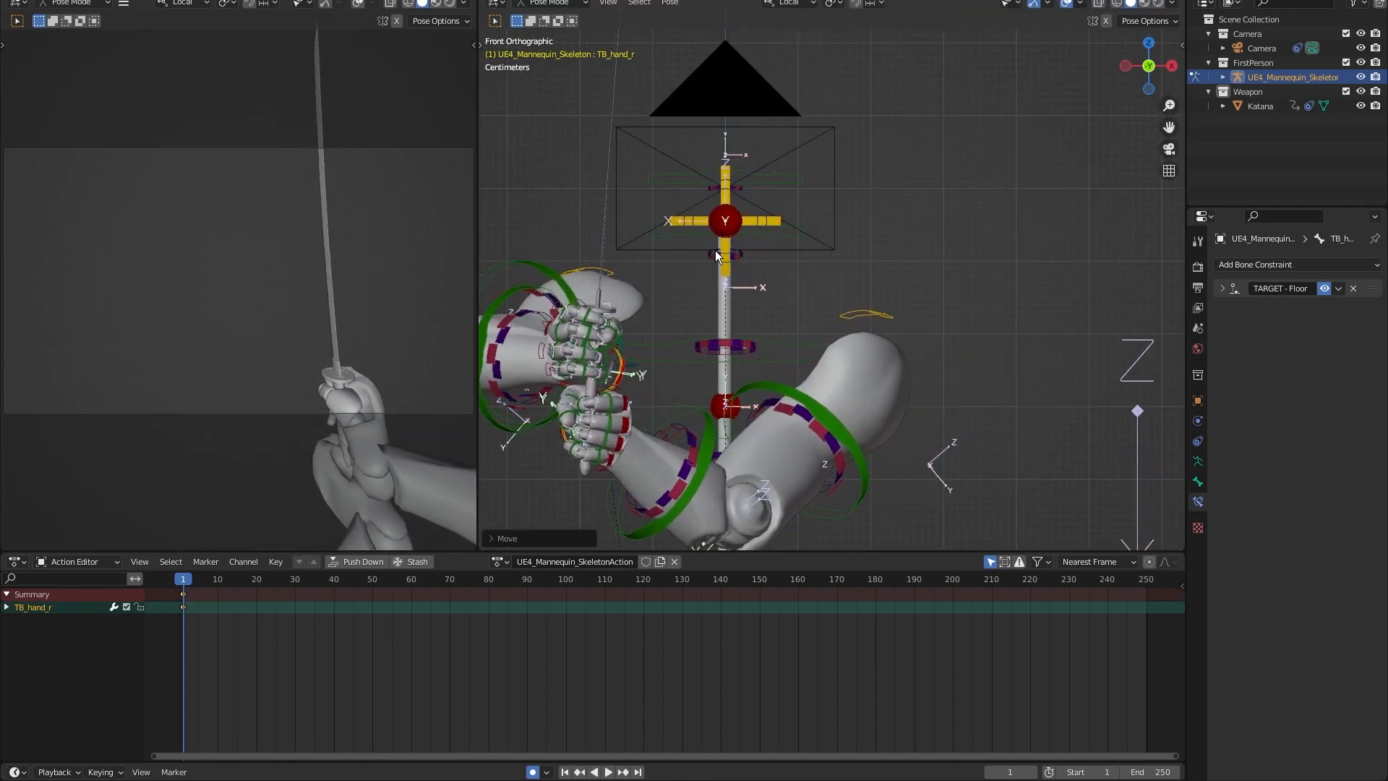
pyautogui.press('KP_7')
pyautogui.press('g')
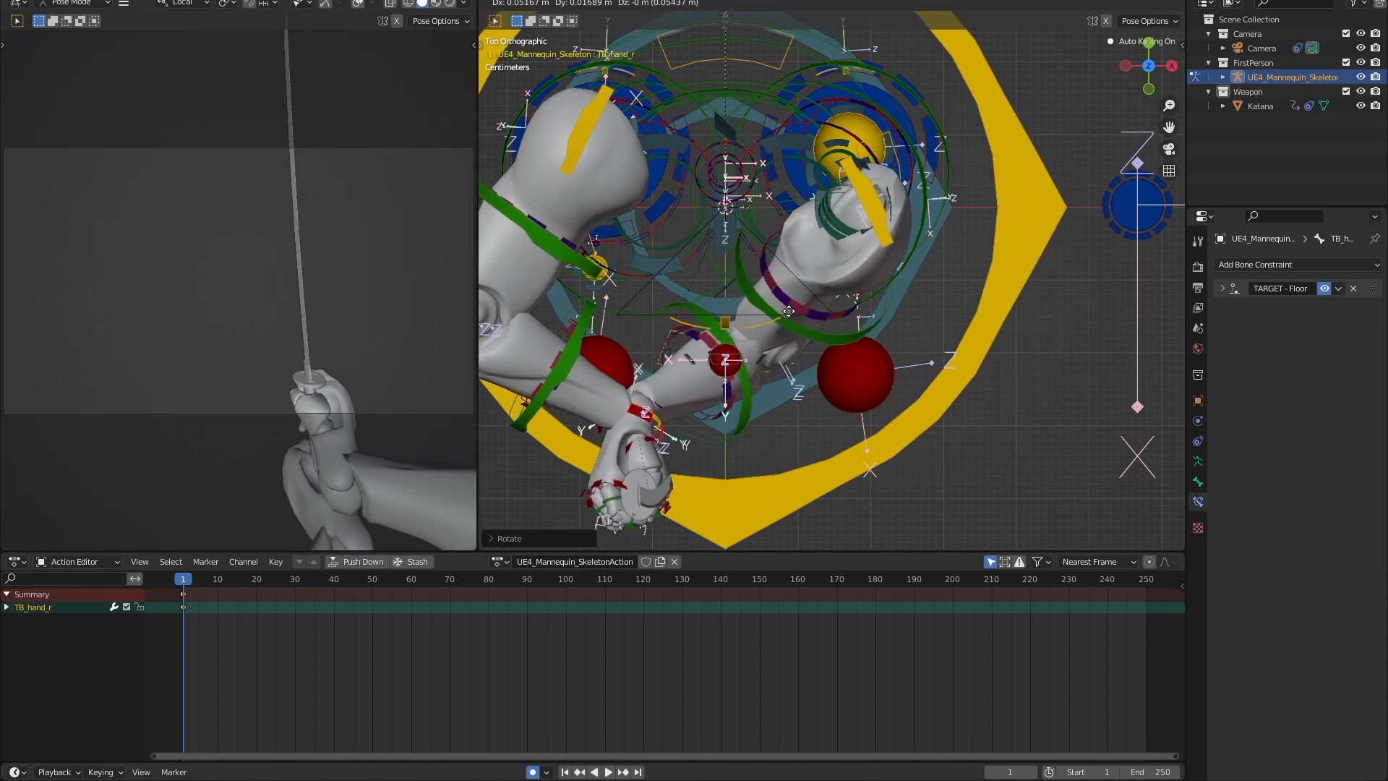
pyautogui.click(795, 307)
# Move the right hand control back toward the body in side view, bringing the grip closer to the camera.
pyautogui.press('KP_3')
pyautogui.scroll(-4, 795, 307)
pyautogui.keyDown('shift'); pyautogui.moveTo(794, 296); pyautogui.dragTo(775, 189, button='middle'); pyautogui.keyUp('shift')
pyautogui.press('KP_1')
pyautogui.press('KP_3')
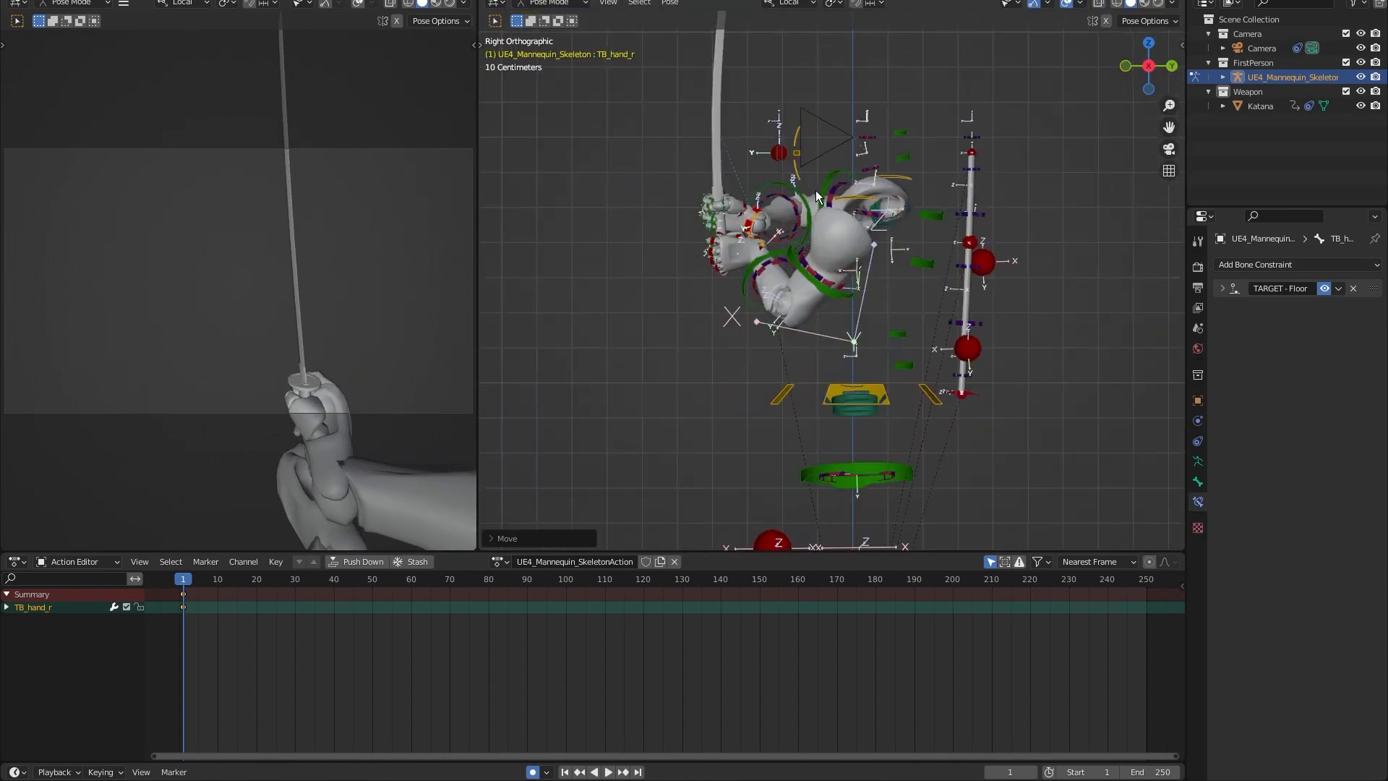
pyautogui.scroll(3, 815, 189)
pyautogui.press('g')
pyautogui.click(851, 190)
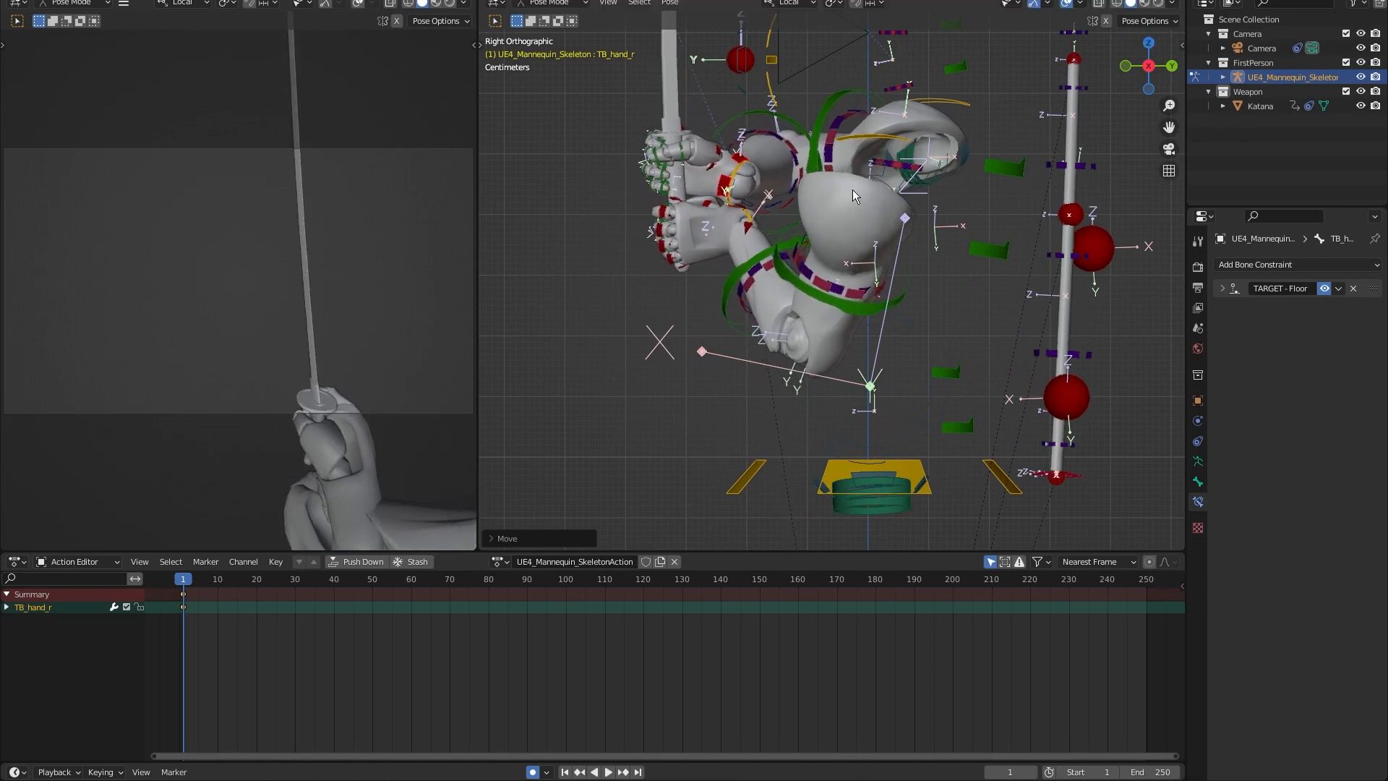
# Lower the right elbow's pole control in front view to drop the elbow.
pyautogui.press('KP_1')
pyautogui.scroll(-7, 833, 197)
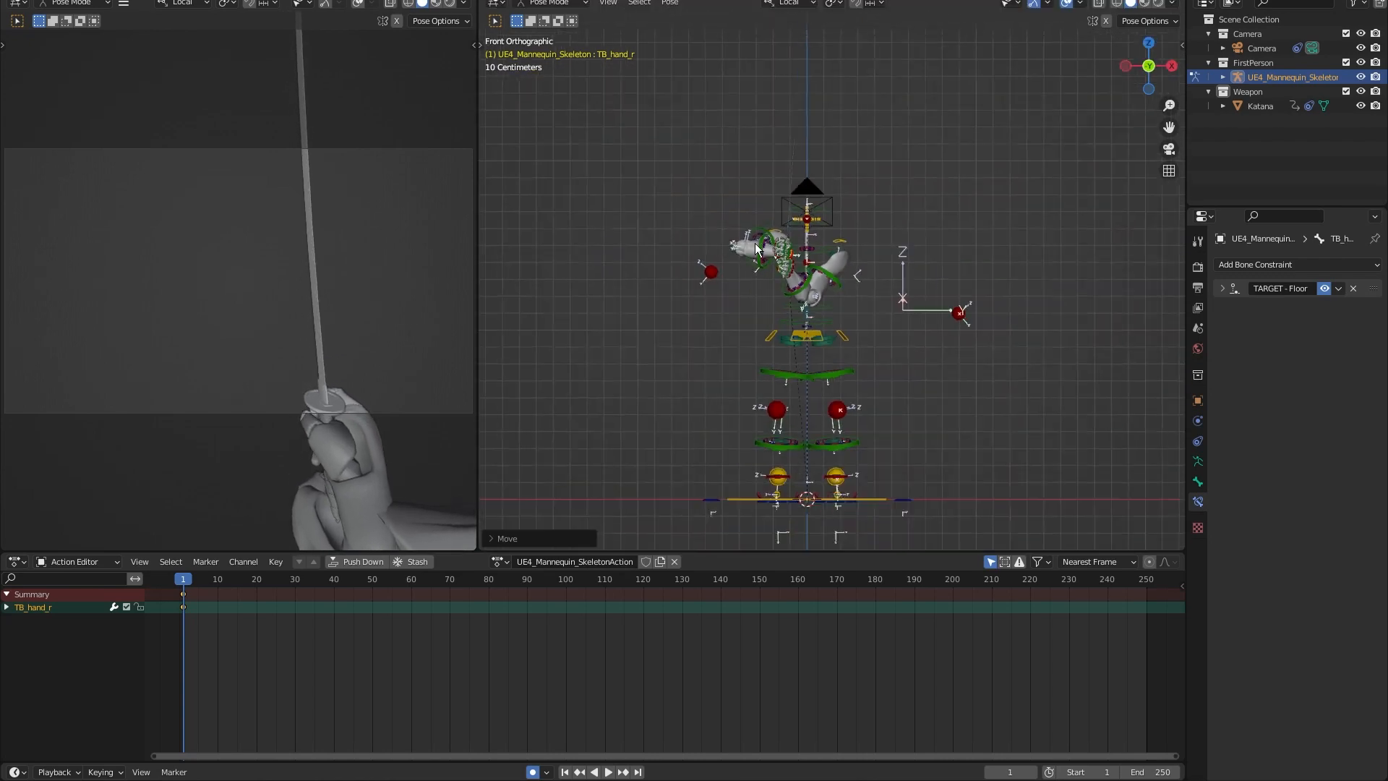
pyautogui.moveTo(688, 252); pyautogui.dragTo(687, 250)
pyautogui.press('g')
pyautogui.click(688, 293)
pyautogui.scroll(5, 831, 280)
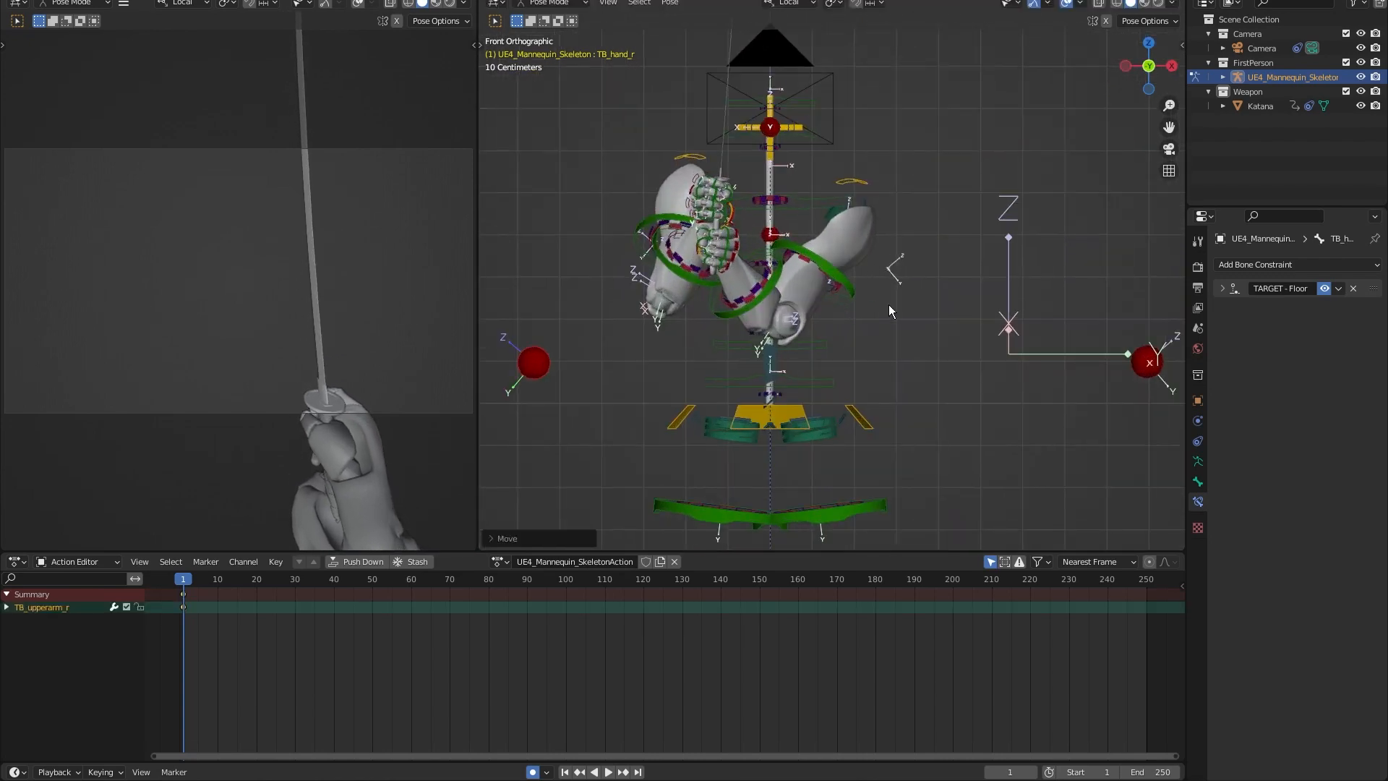
# Raise the left elbow's pole control slightly in front view to adjust the arm's bend.
pyautogui.moveTo(1122, 396); pyautogui.dragTo(1163, 333)
pyautogui.press('g')
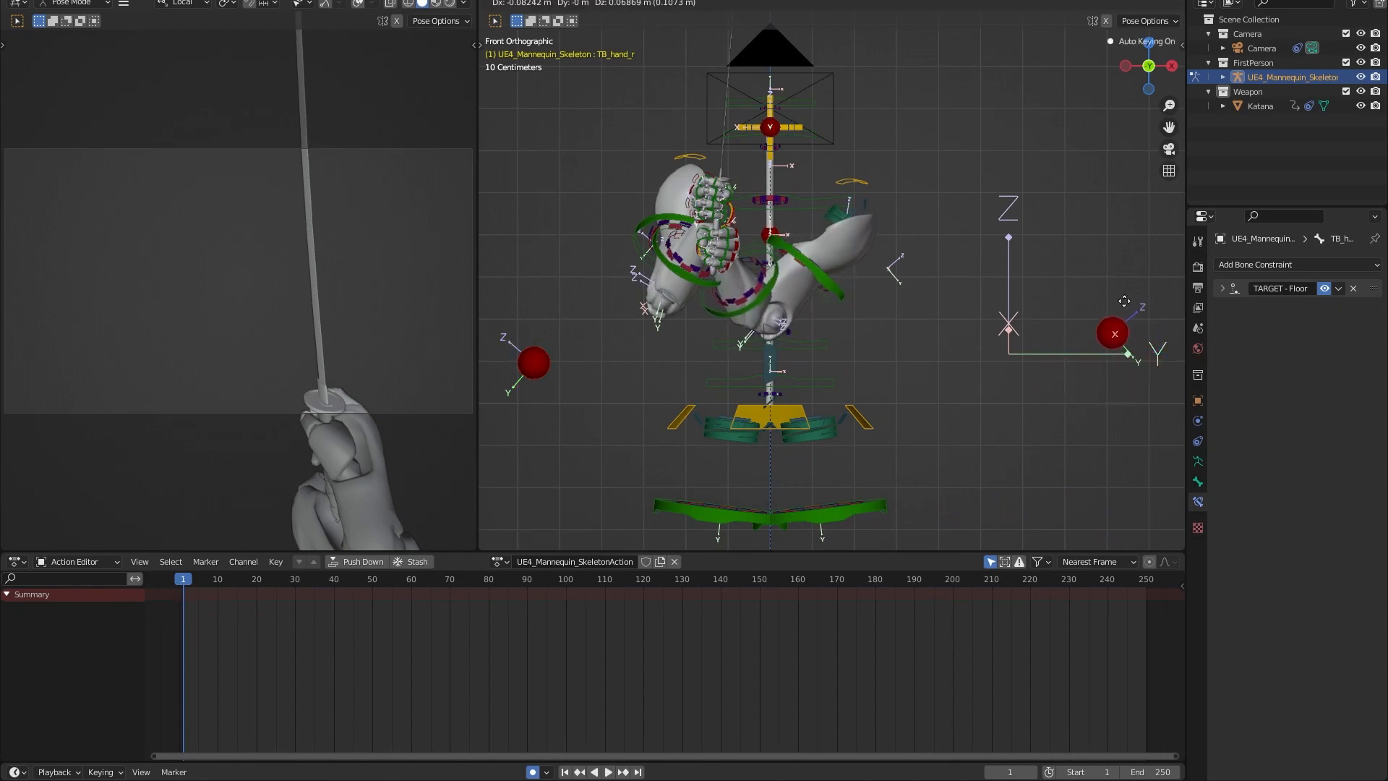
pyautogui.click(1148, 292)
# Widen the camera viewport and raise the right hand control slightly in side view.
pyautogui.scroll(5, 779, 237)
pyautogui.press('KP_3')
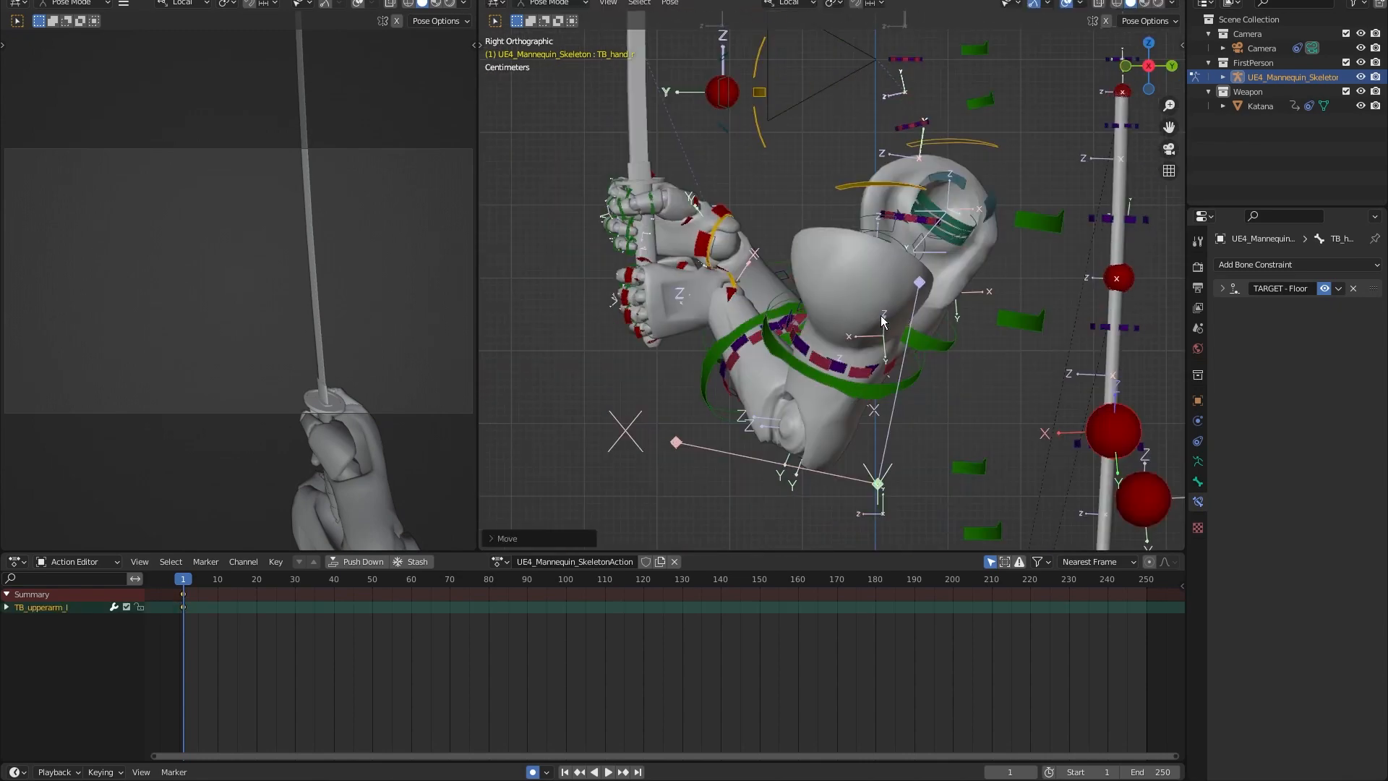
pyautogui.moveTo(479, 215); pyautogui.dragTo(650, 223)
pyautogui.scroll(4, 820, 282)
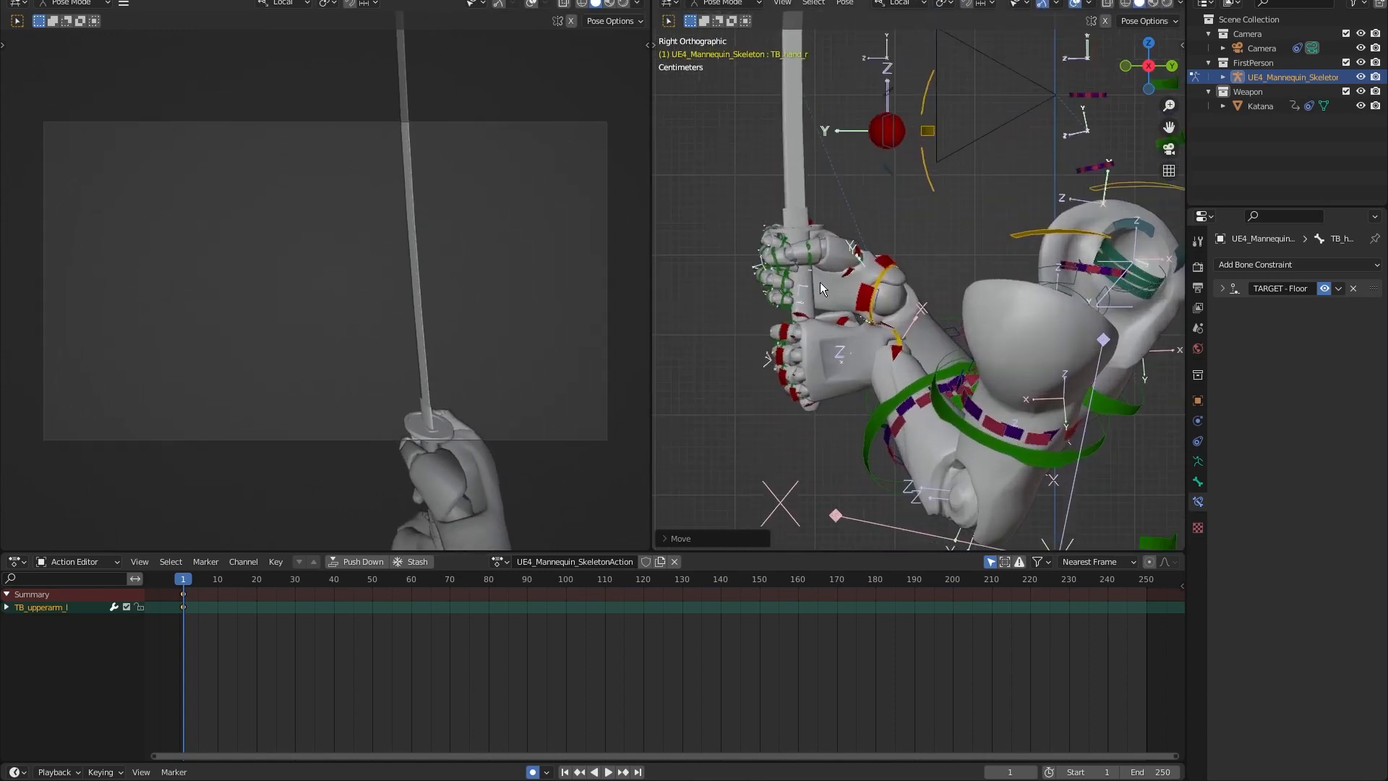
pyautogui.press('g')
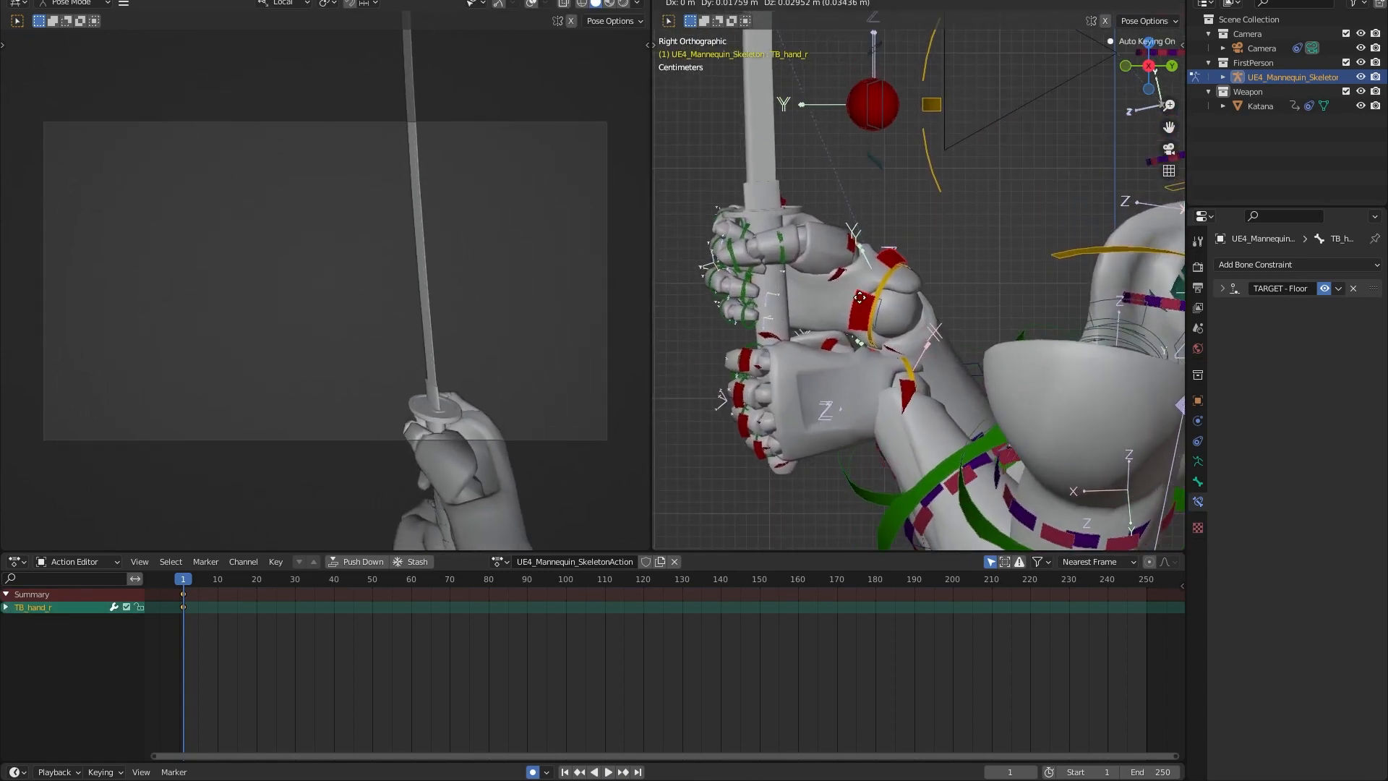
pyautogui.click(873, 250)
# Fine-tune the right hand control's rotation and position so the katana leans slightly in the camera view.
pyautogui.press('KP_1')
pyautogui.press('r')
pyautogui.click(912, 254)
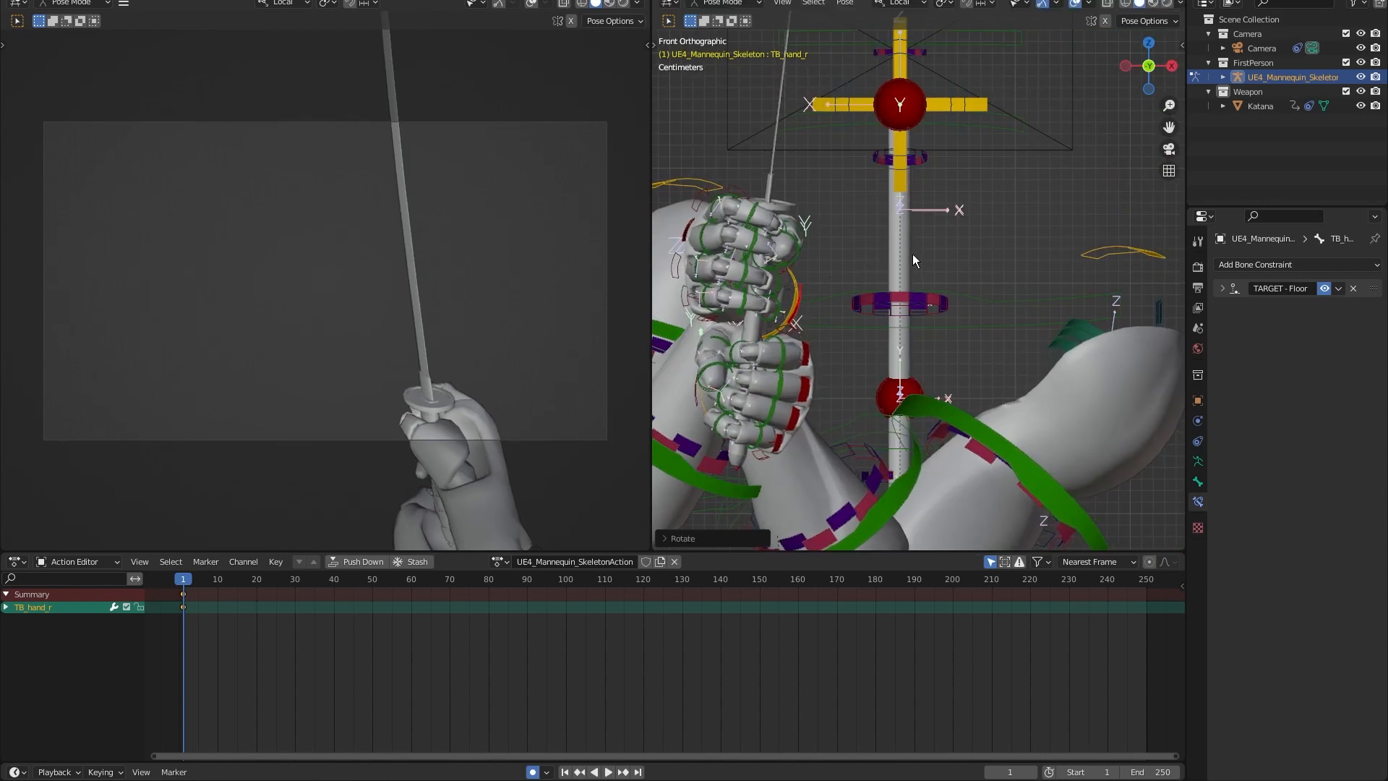
pyautogui.press('g')
pyautogui.click(898, 253)
pyautogui.moveTo(898, 253); pyautogui.dragTo(921, 389, button='middle')
pyautogui.press('r')
pyautogui.click(927, 295)
# Rotate the right thumb bone thumb_02_r to adjust its grip on the handle.
pyautogui.click(896, 328)
pyautogui.press('r')
pyautogui.click(962, 309)
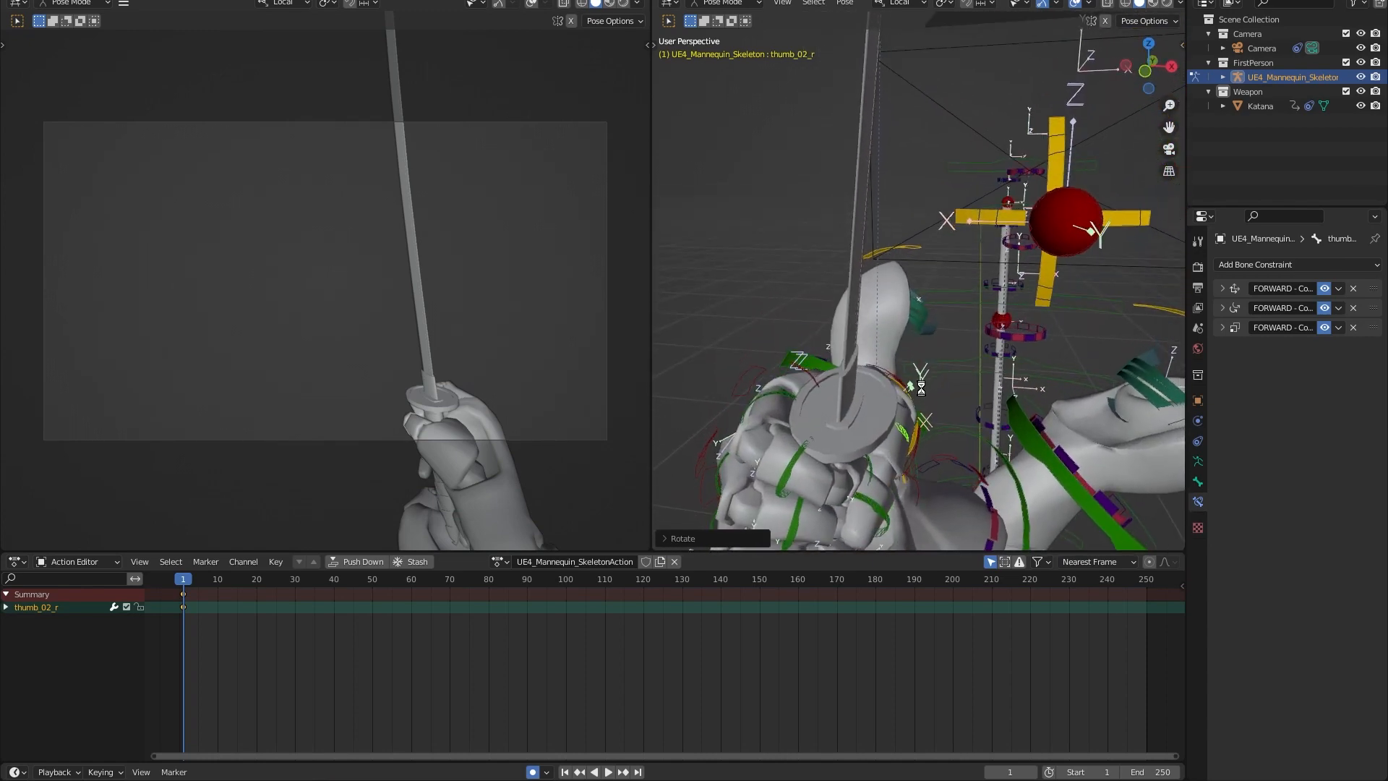
# Assign the Idle action to the mannequin skeleton.
pyautogui.click(505, 565)
pyautogui.click(510, 587)
pyautogui.click(504, 564)
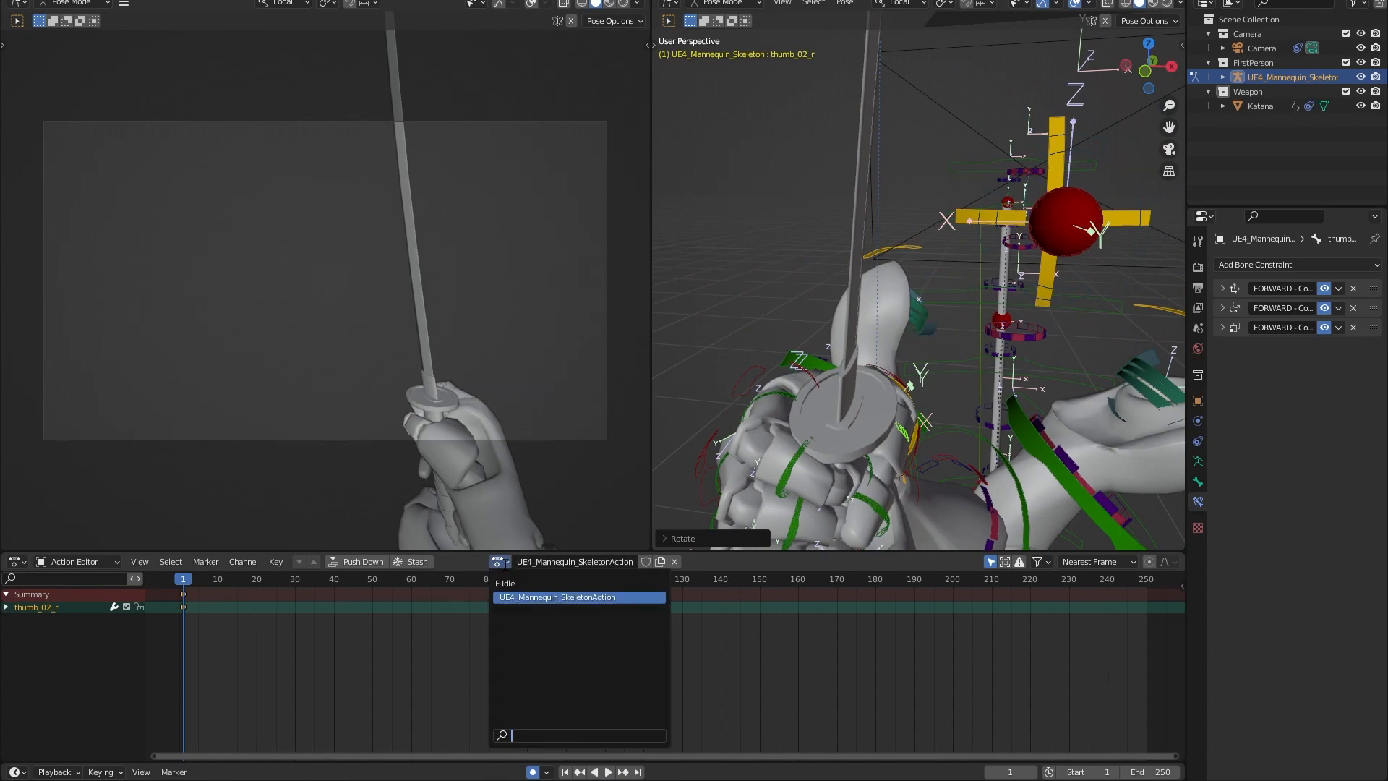
pyautogui.click(509, 582)
# Switch to Object Mode, lower the katana slightly in the right hand and keyframe its transforms.
pyautogui.scroll(-4, 784, 419)
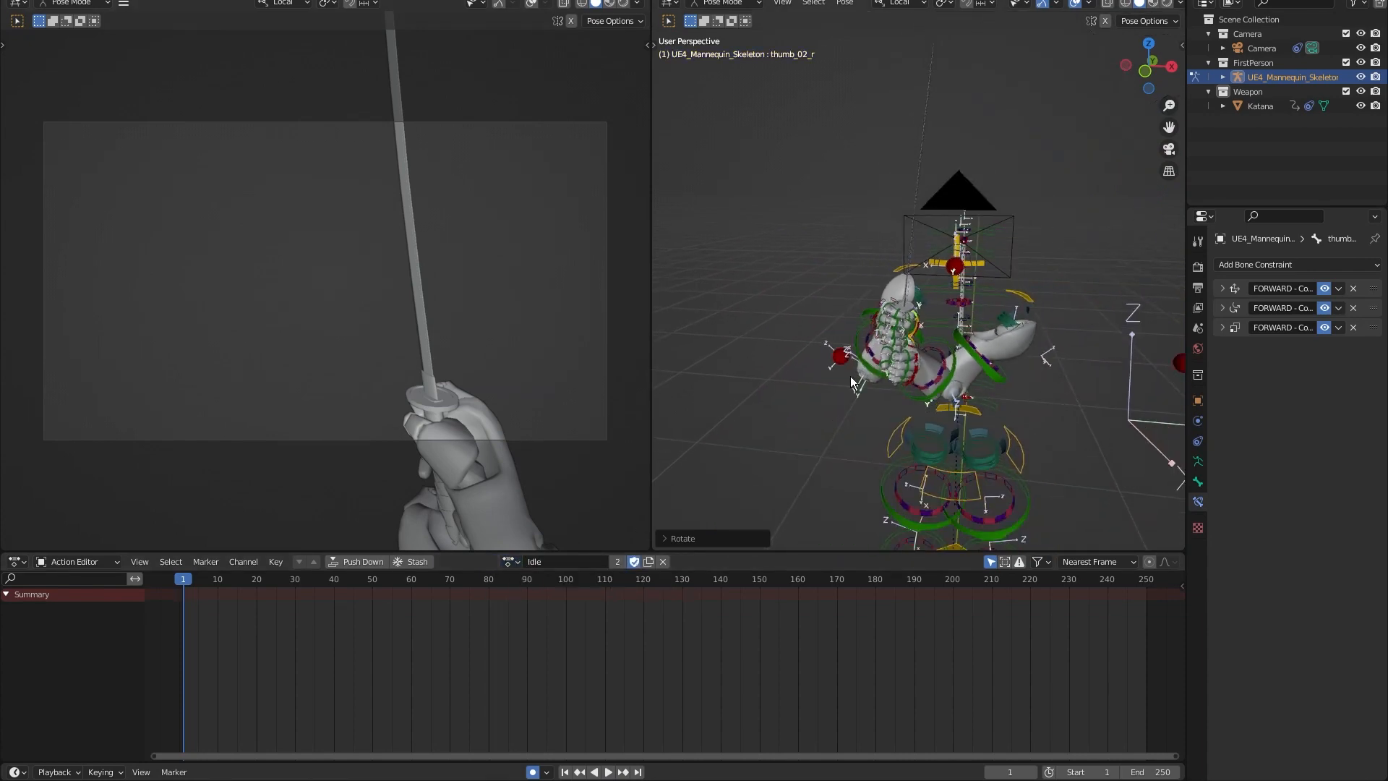
pyautogui.moveTo(784, 419); pyautogui.dragTo(831, 427, button='middle')
pyautogui.scroll(6, 918, 369)
pyautogui.scroll(2, 963, 287)
pyautogui.keyDown('shift'); pyautogui.moveTo(929, 361); pyautogui.dragTo(930, 247, button='middle'); pyautogui.keyUp('shift')
pyautogui.click(721, 3)
pyautogui.click(729, 18)
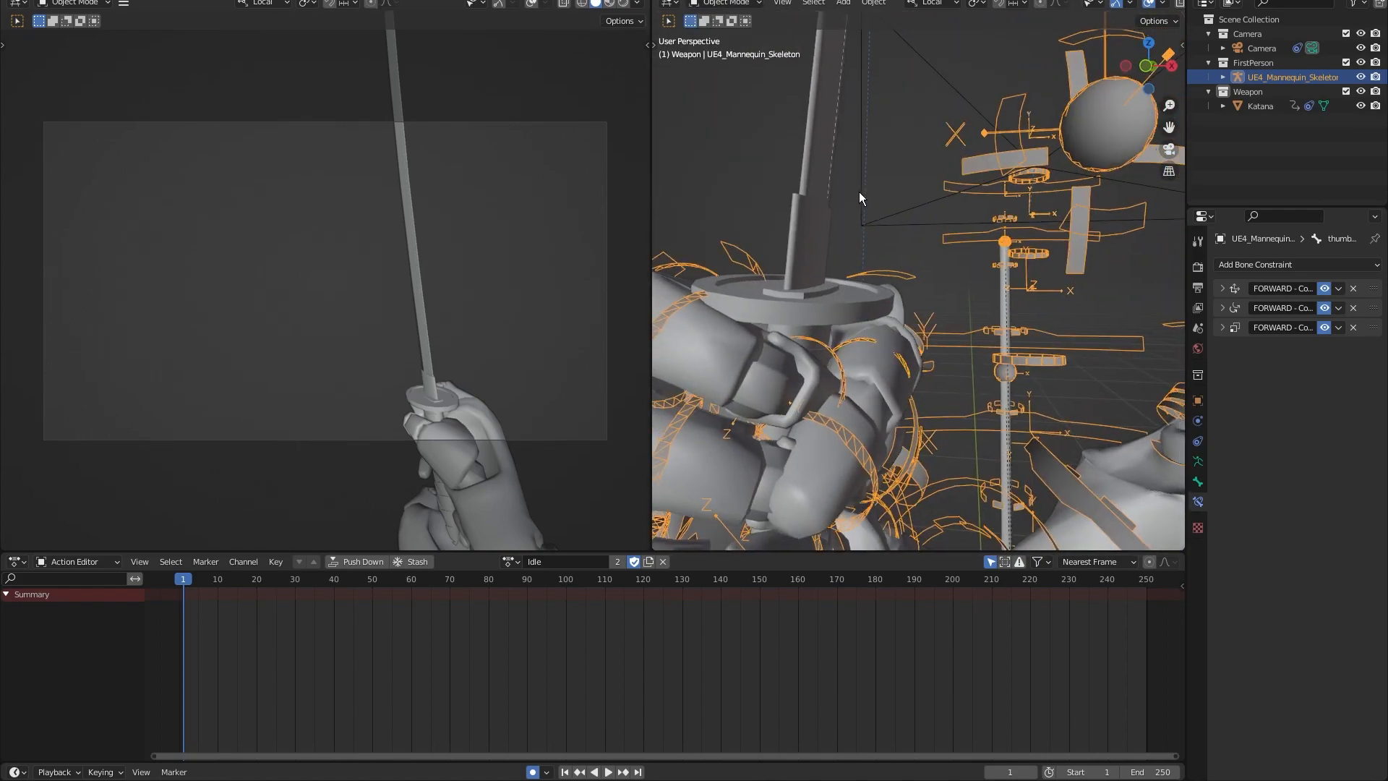
pyautogui.click(827, 266)
pyautogui.press('g')
pyautogui.click(911, 285)
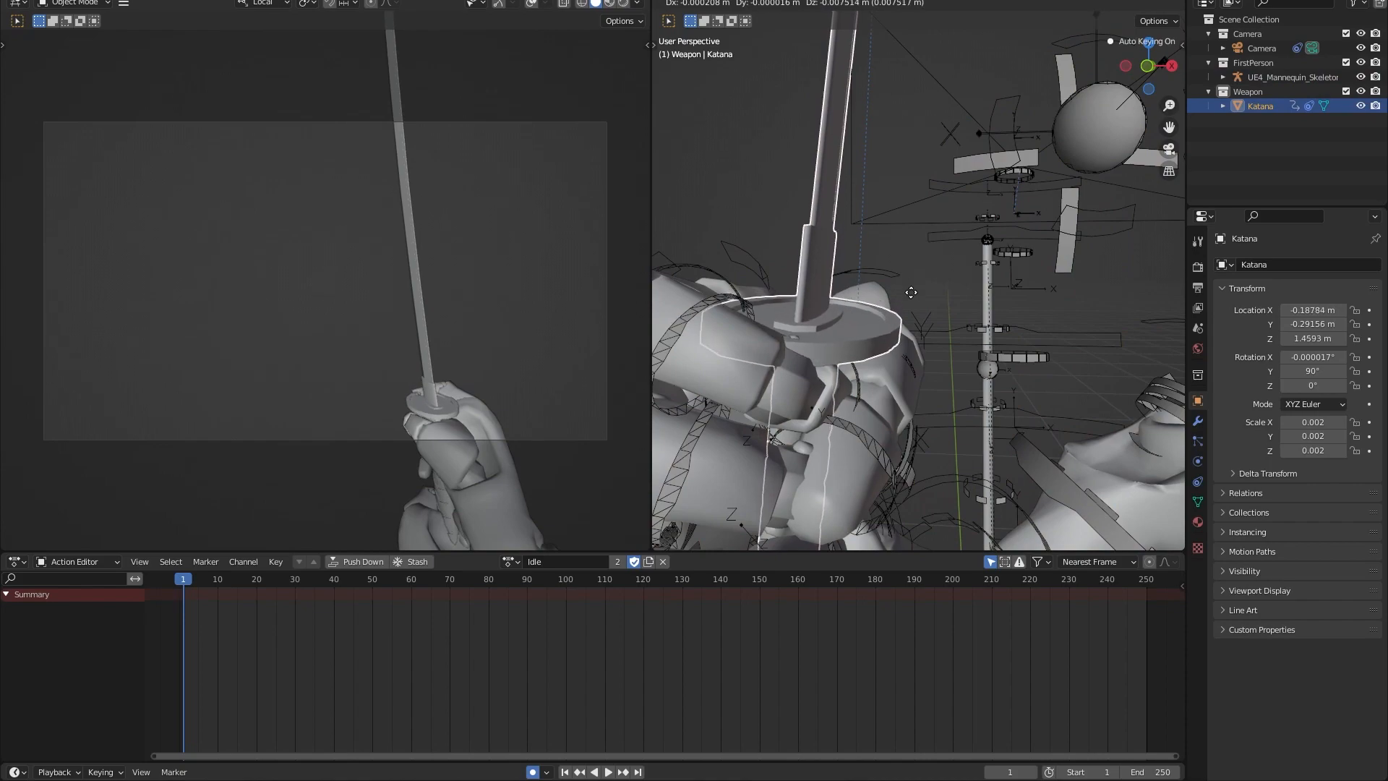
pyautogui.press('i')
pyautogui.moveTo(911, 285); pyautogui.dragTo(830, 310, button='middle')
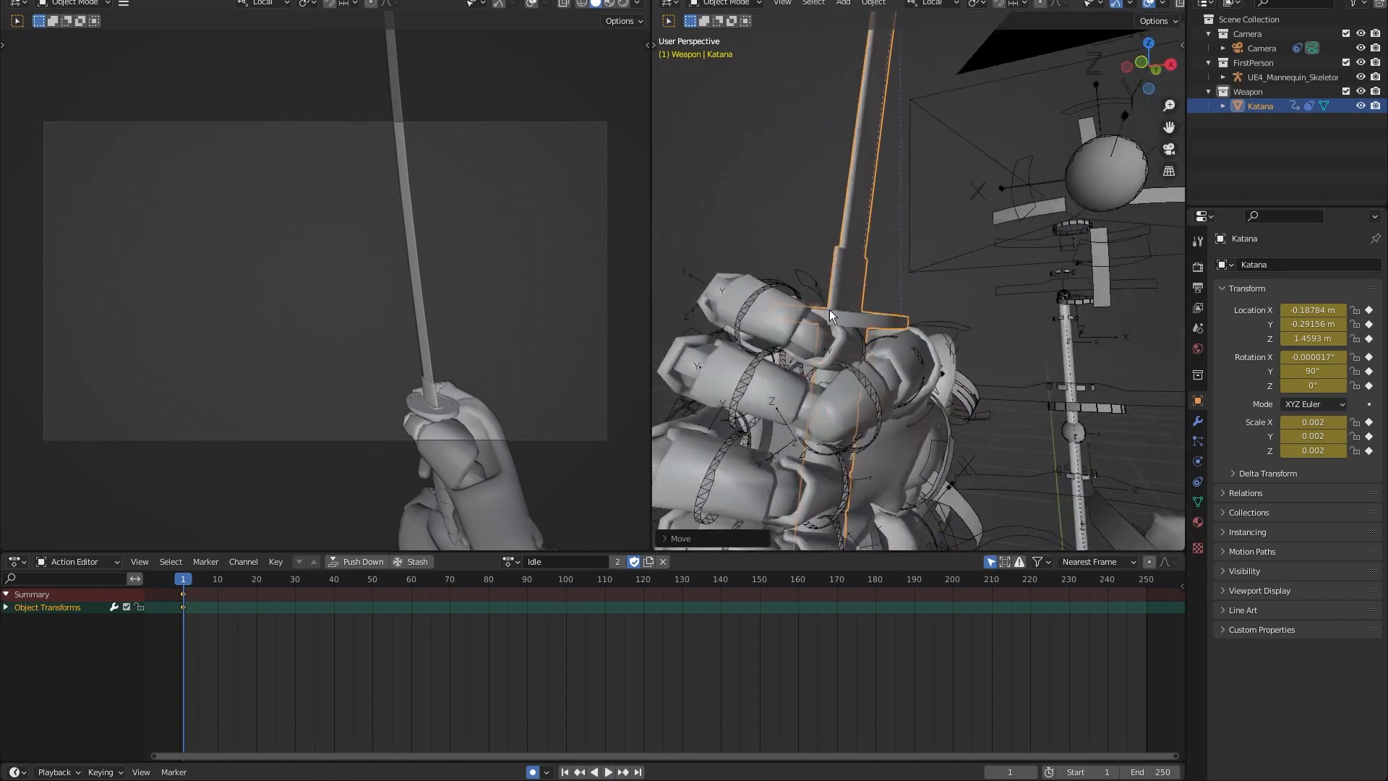
pyautogui.press('r')
pyautogui.press('Escape')
pyautogui.moveTo(957, 312); pyautogui.dragTo(946, 272, button='middle')
pyautogui.click(882, 344)
pyautogui.hotkey('ctrl', 'Tab')
pyautogui.hotkey('ctrl', 'Tab')
# Raise the katana slightly and recentre it in the right hand's grip, at about Z 1.4665 m.
pyautogui.click(855, 280)
pyautogui.press('g')
pyautogui.click(838, 270)
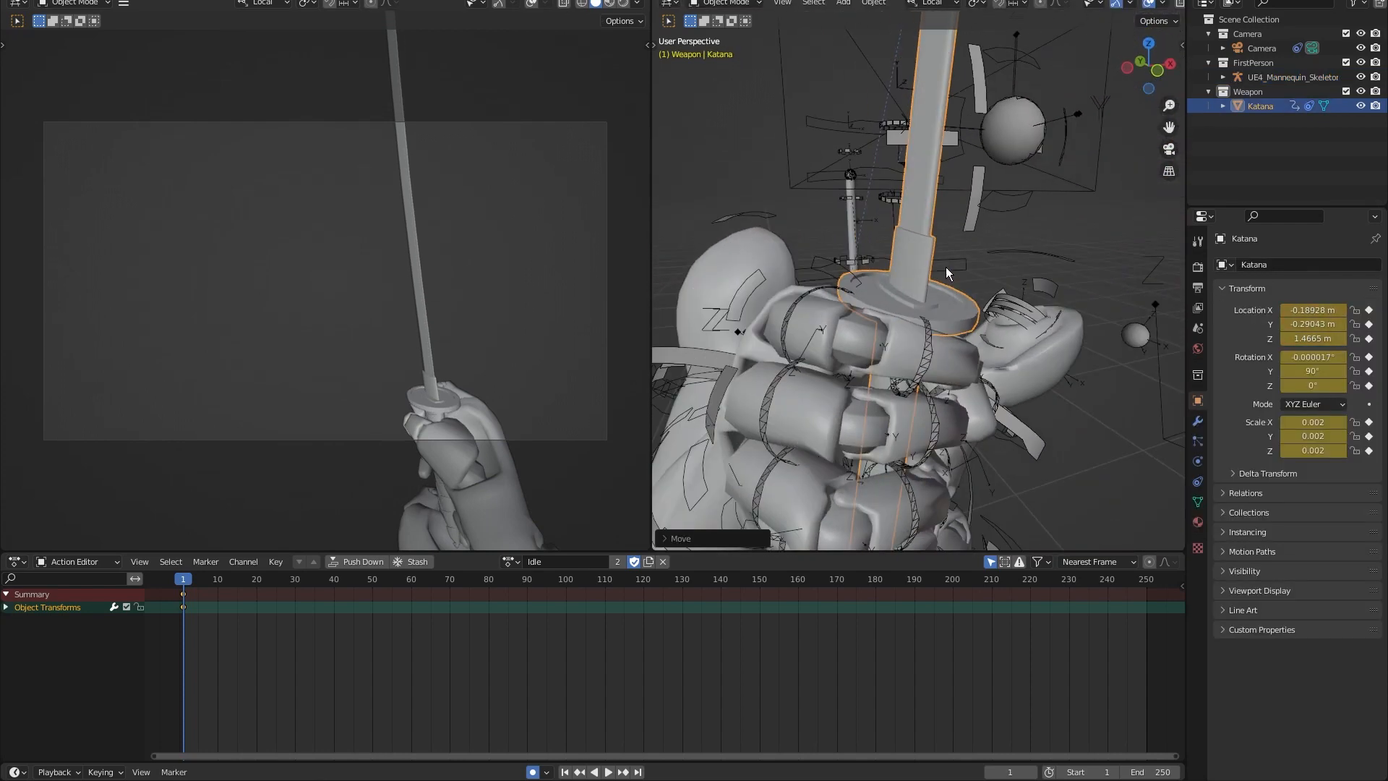
# Switch the mannequin skeleton to Pose Mode and rotate the right hand's index, middle, ring and pinky base bones about 10° around local Y.
pyautogui.click(777, 323)
pyautogui.hotkey('ctrl', 'Tab')
pyautogui.moveTo(780, 322); pyautogui.dragTo(860, 315, button='middle')
pyautogui.click(938, 334)
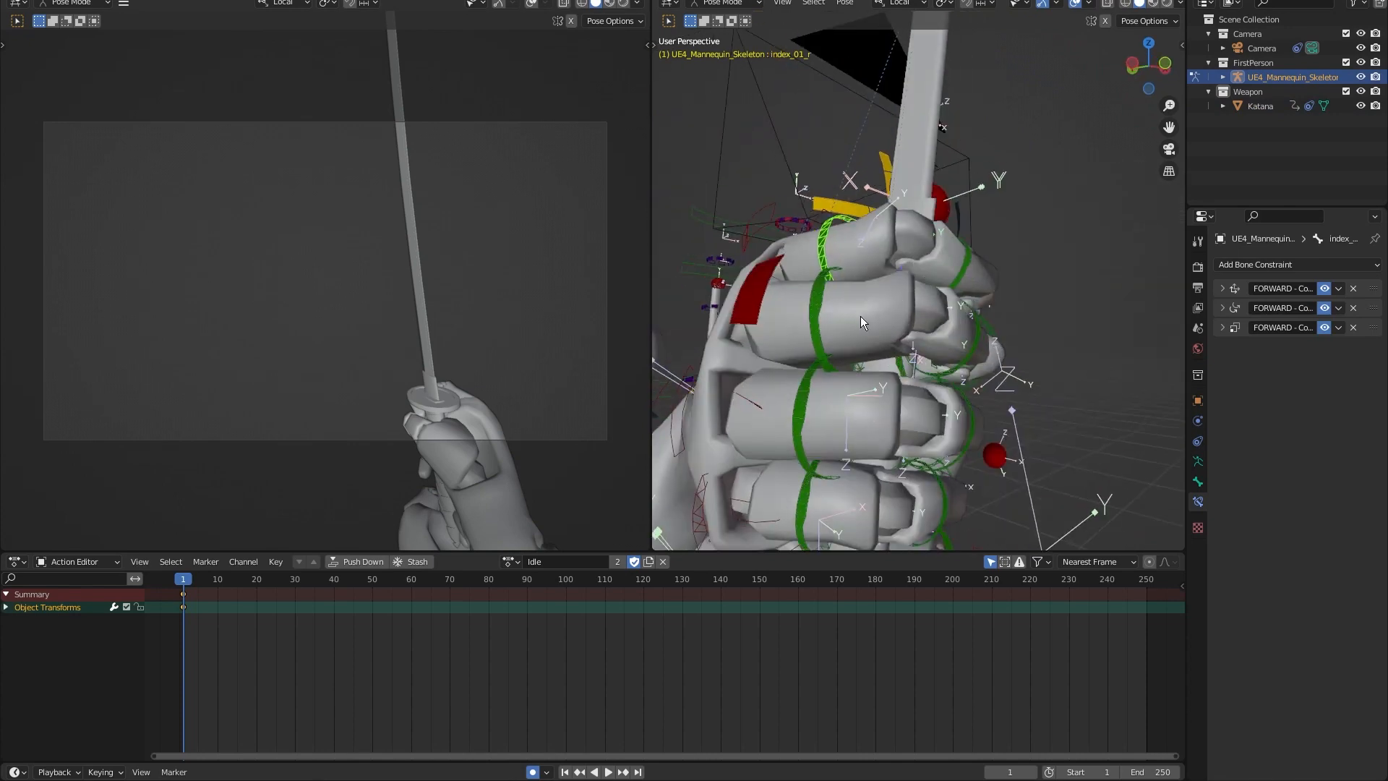
pyautogui.click(801, 405)
pyautogui.moveTo(800, 405); pyautogui.dragTo(962, 216, button='middle')
pyautogui.press('r')
pyautogui.press('y')
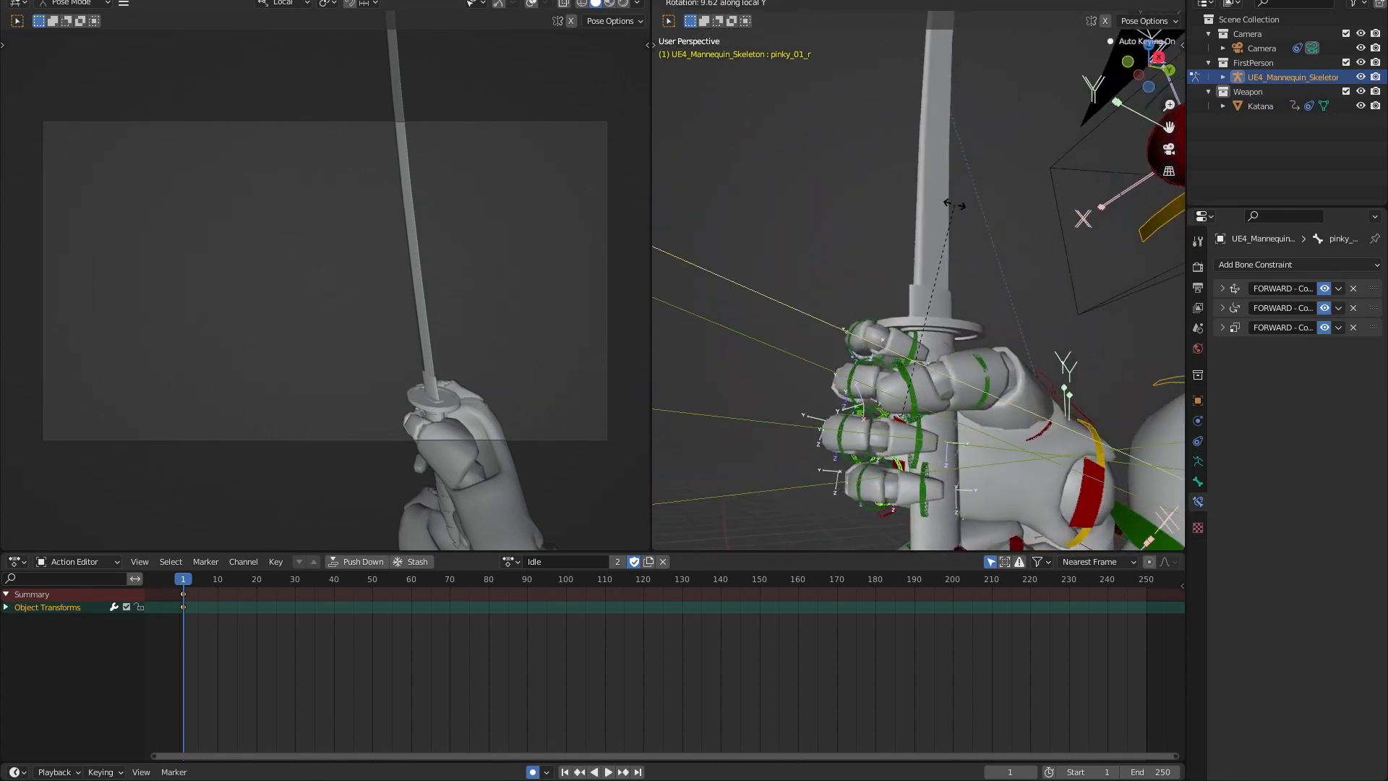
pyautogui.click(953, 205)
# Rotate the four right finger base bones about 12° around local X and about -6° around local Z.
pyautogui.press('r')
pyautogui.press('x')
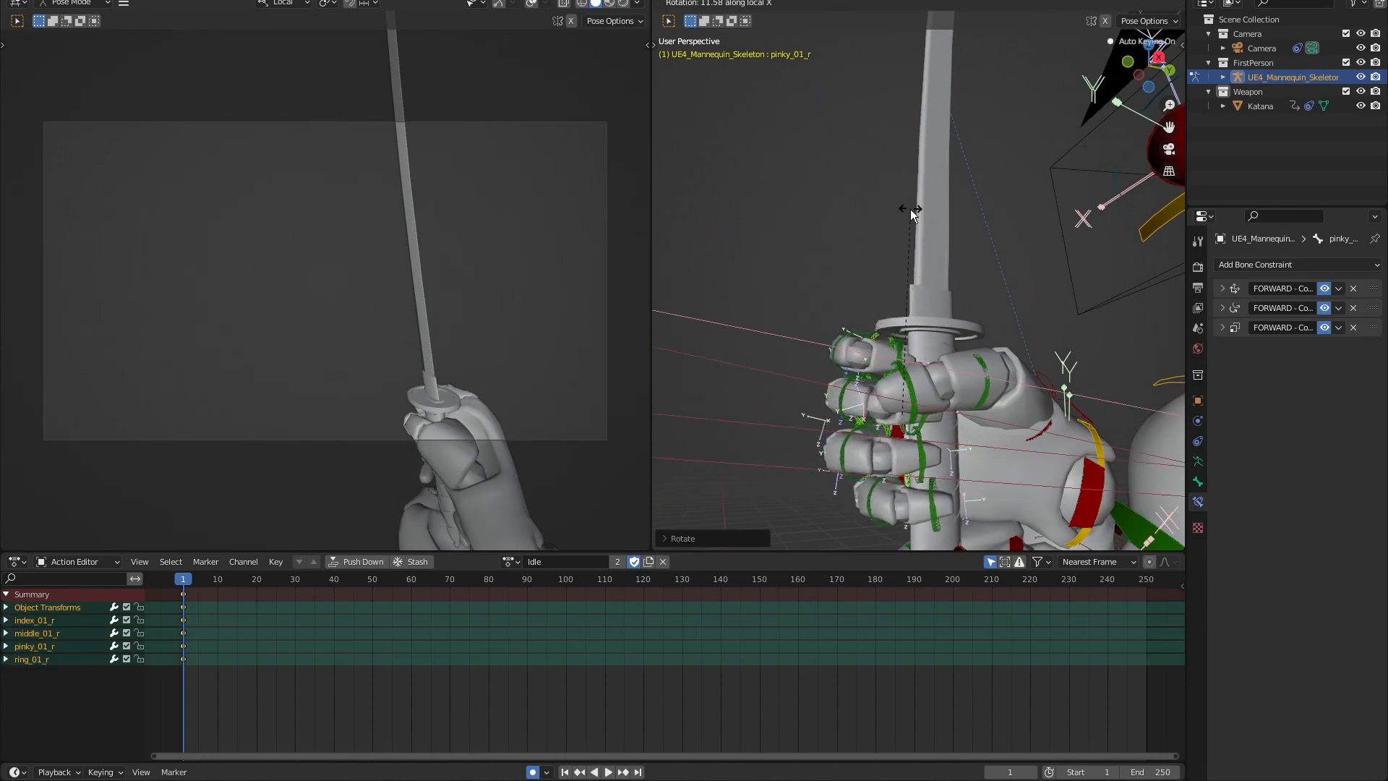
pyautogui.click(911, 211)
pyautogui.moveTo(911, 212); pyautogui.dragTo(890, 325, button='middle')
pyautogui.press('r')
pyautogui.press('z')
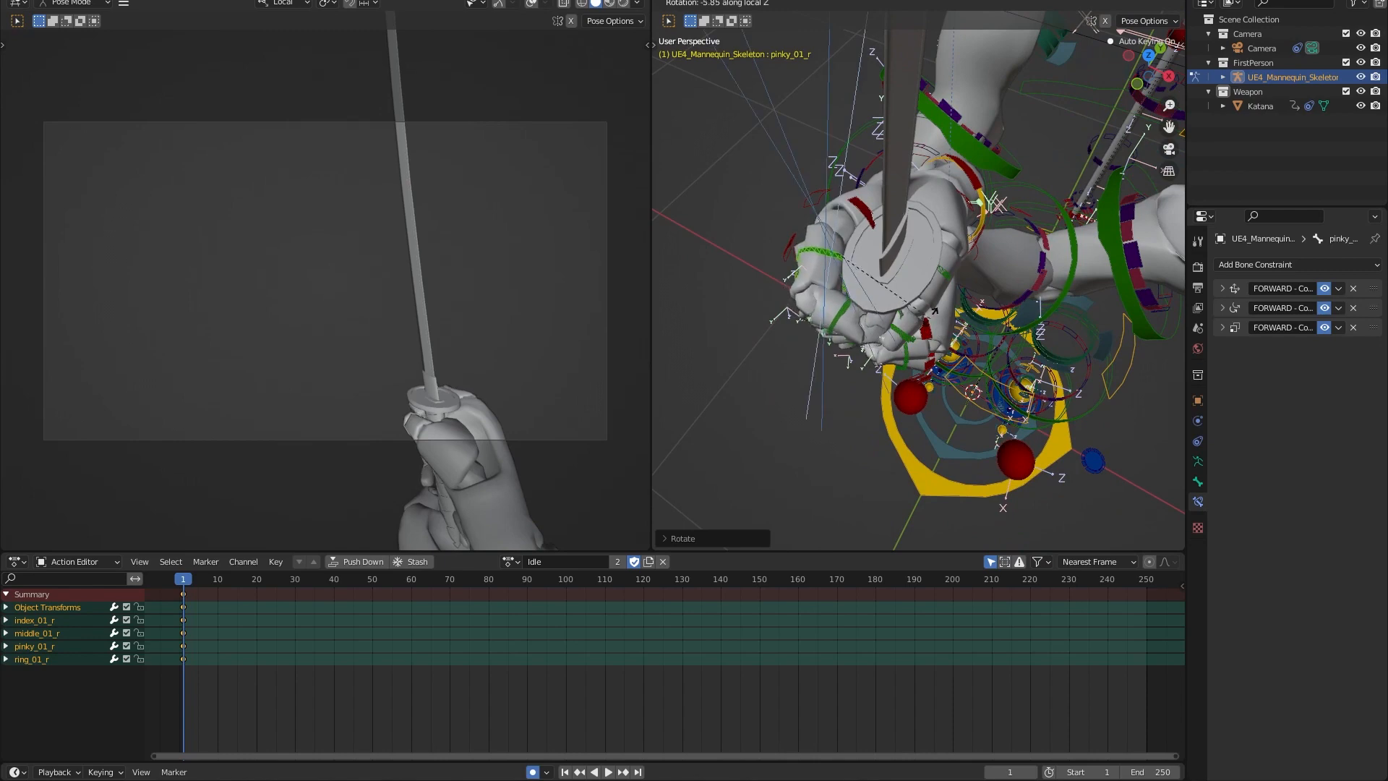
pyautogui.click(937, 267)
# Return to Object Mode and move the katana within the right hand's grip to about X -0.194 m, Y -0.292 m, Z 1.463 m.
pyautogui.moveTo(938, 267); pyautogui.dragTo(967, 372, button='middle')
pyautogui.click(723, 13)
pyautogui.click(726, 17)
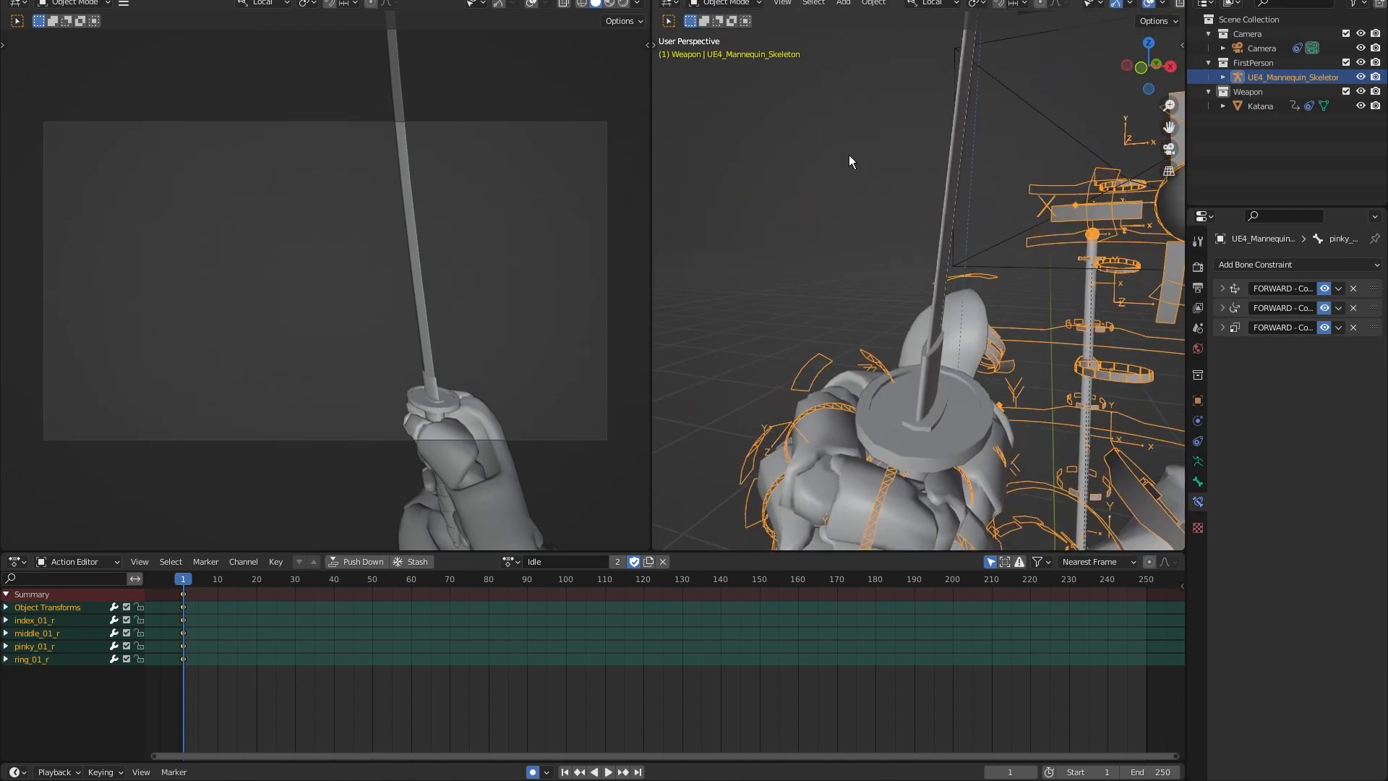
pyautogui.click(955, 348)
pyautogui.press('g')
pyautogui.click(940, 351)
pyautogui.moveTo(934, 350); pyautogui.dragTo(848, 301, button='middle')
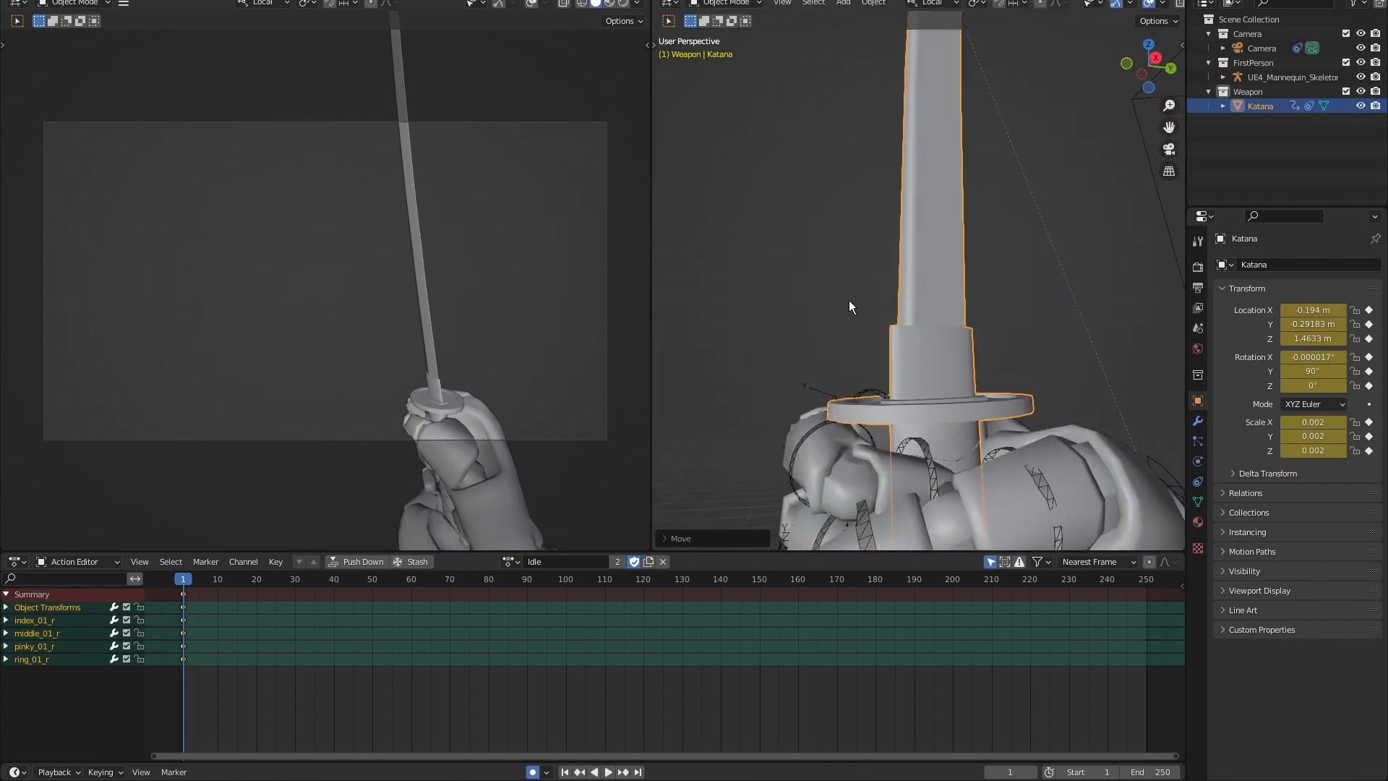
pyautogui.keyDown('shift'); pyautogui.moveTo(1012, 284); pyautogui.dragTo(887, 240, button='middle'); pyautogui.keyUp('shift')
pyautogui.press('r')
pyautogui.click(911, 172)
pyautogui.hotkey('ctrl', 'z')
# Lower the katana in the right hand's grip to about Z 1.459 m, keeping it selected in Object Mode.
pyautogui.press('g')
pyautogui.click(915, 251)
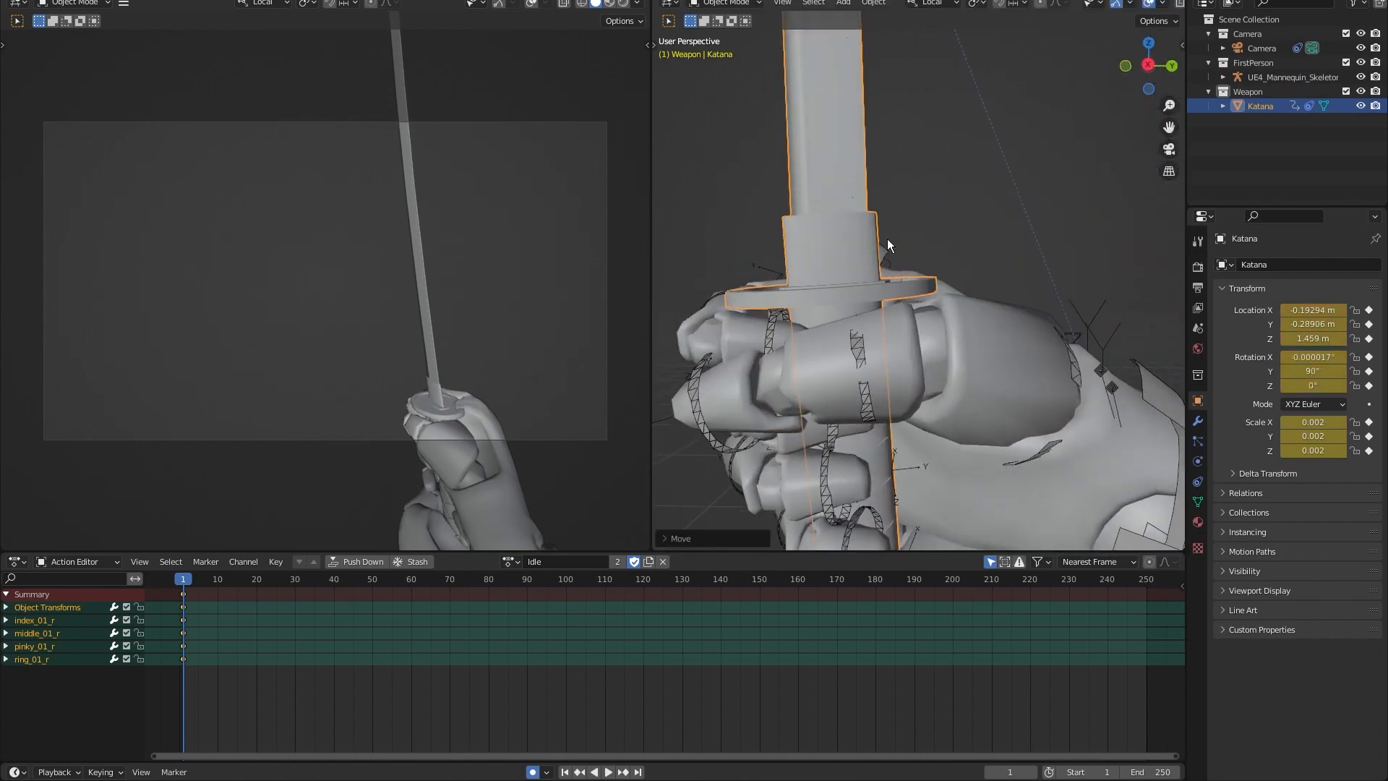
pyautogui.click(863, 344)
pyautogui.hotkey('ctrl', 'Tab')
pyautogui.moveTo(857, 284); pyautogui.dragTo(902, 292, button='middle')
pyautogui.hotkey('ctrl', 'Tab')
pyautogui.click(918, 278)
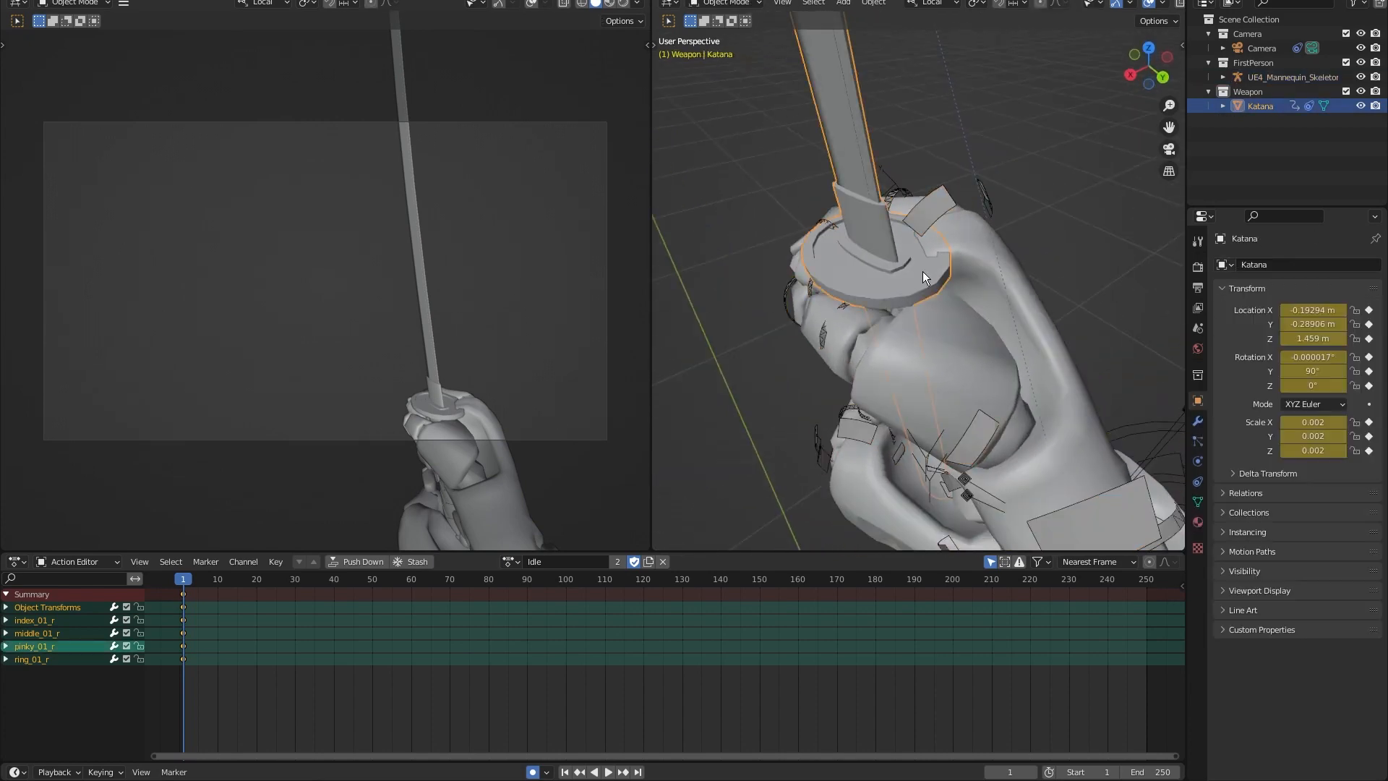
# Rotate the katana slightly around the Z axis to adjust its alignment in the right hand.
pyautogui.press('r')
pyautogui.press('z')
pyautogui.press('z')
pyautogui.click(961, 222)
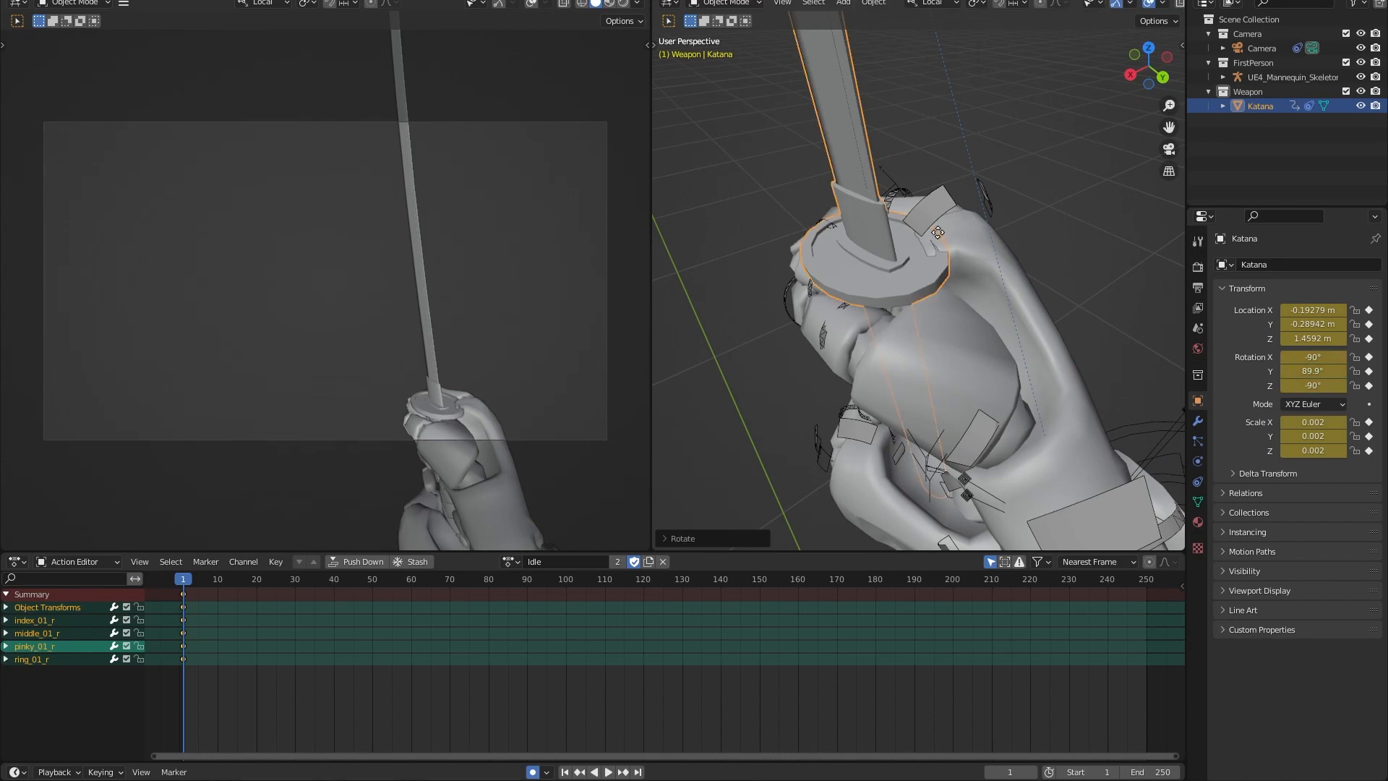
# Recentre the katana in the right hand's grip at about X -0.189 m, Y -0.291 m, Z 1.464 m.
pyautogui.press('g')
pyautogui.click(914, 155)
pyautogui.moveTo(914, 155); pyautogui.dragTo(978, 259, button='middle')
pyautogui.press('g')
pyautogui.click(1017, 228)
pyautogui.press('g')
pyautogui.click(939, 266)
pyautogui.press('g')
pyautogui.click(969, 290)
pyautogui.scroll(-10, 964, 263)
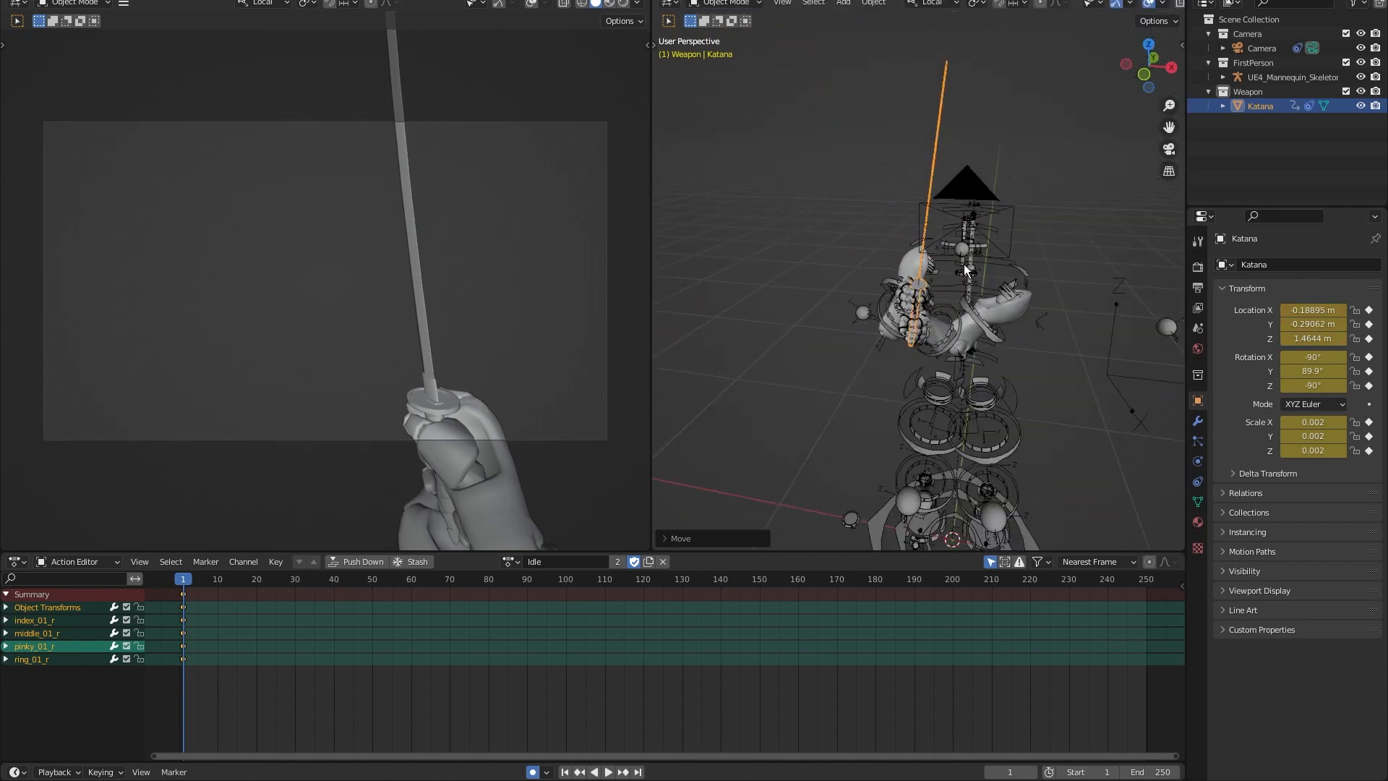
pyautogui.scroll(6, 964, 264)
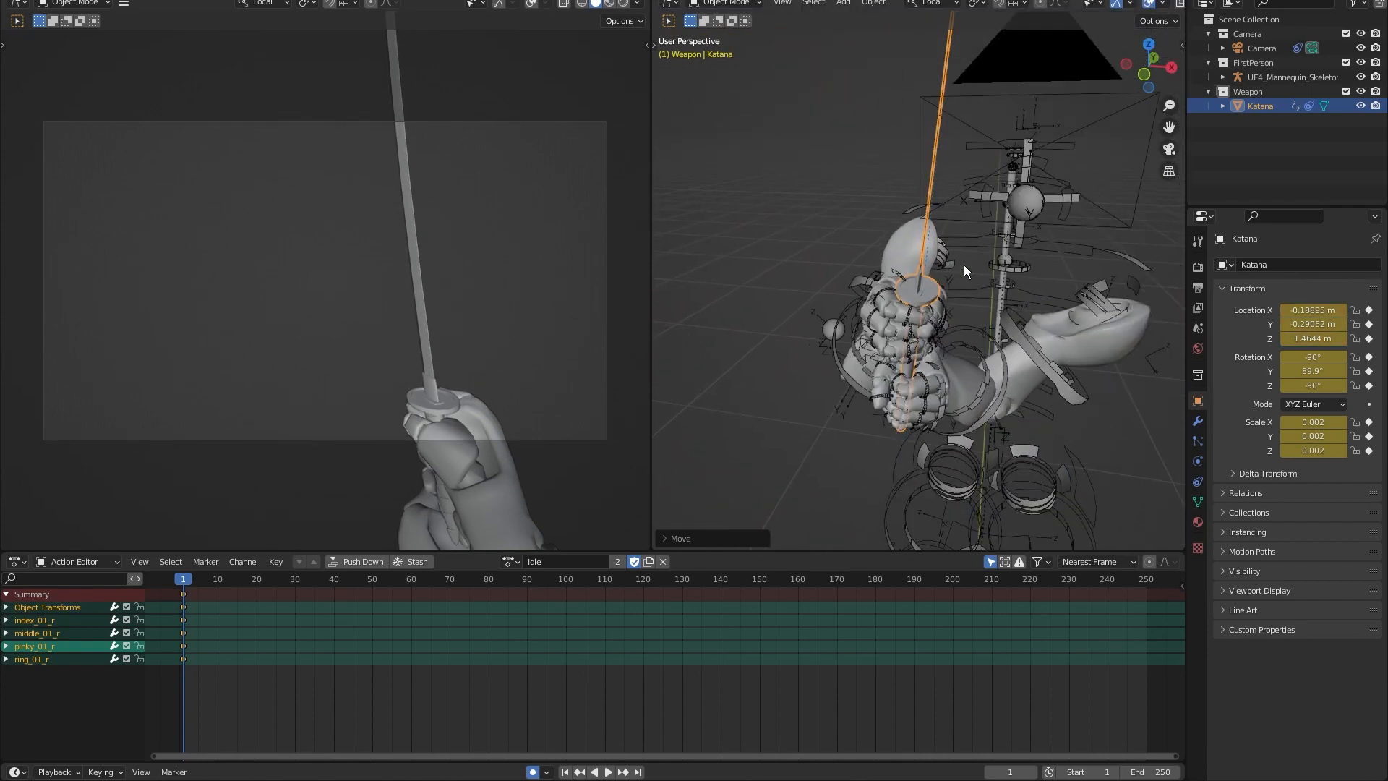
# Switch the skeleton to Pose Mode and rotate the right thumb tip control TB_thumb_03_r freely.
pyautogui.moveTo(965, 265); pyautogui.dragTo(781, 141, button='middle')
pyautogui.scroll(6, 1052, 294)
pyautogui.click(997, 298)
pyautogui.hotkey('ctrl', 'Tab')
pyautogui.moveTo(996, 298)
pyautogui.keyDown('shift'); pyautogui.mouseDown(button='middle')
pyautogui.moveTo(836, 305)
pyautogui.moveTo(933, 318)
pyautogui.moveTo(904, 271)
pyautogui.moveTo(992, 311)
pyautogui.mouseUp(button='middle'); pyautogui.keyUp('shift')
pyautogui.scroll(-2, 836, 305)
pyautogui.click(1003, 327)
pyautogui.press('r')
pyautogui.click(920, 269)
# Fine-tune TB_thumb_03_r by rotating it about 3° around local X and slightly around local Z.
pyautogui.press('r')
pyautogui.press('z')
pyautogui.press('x')
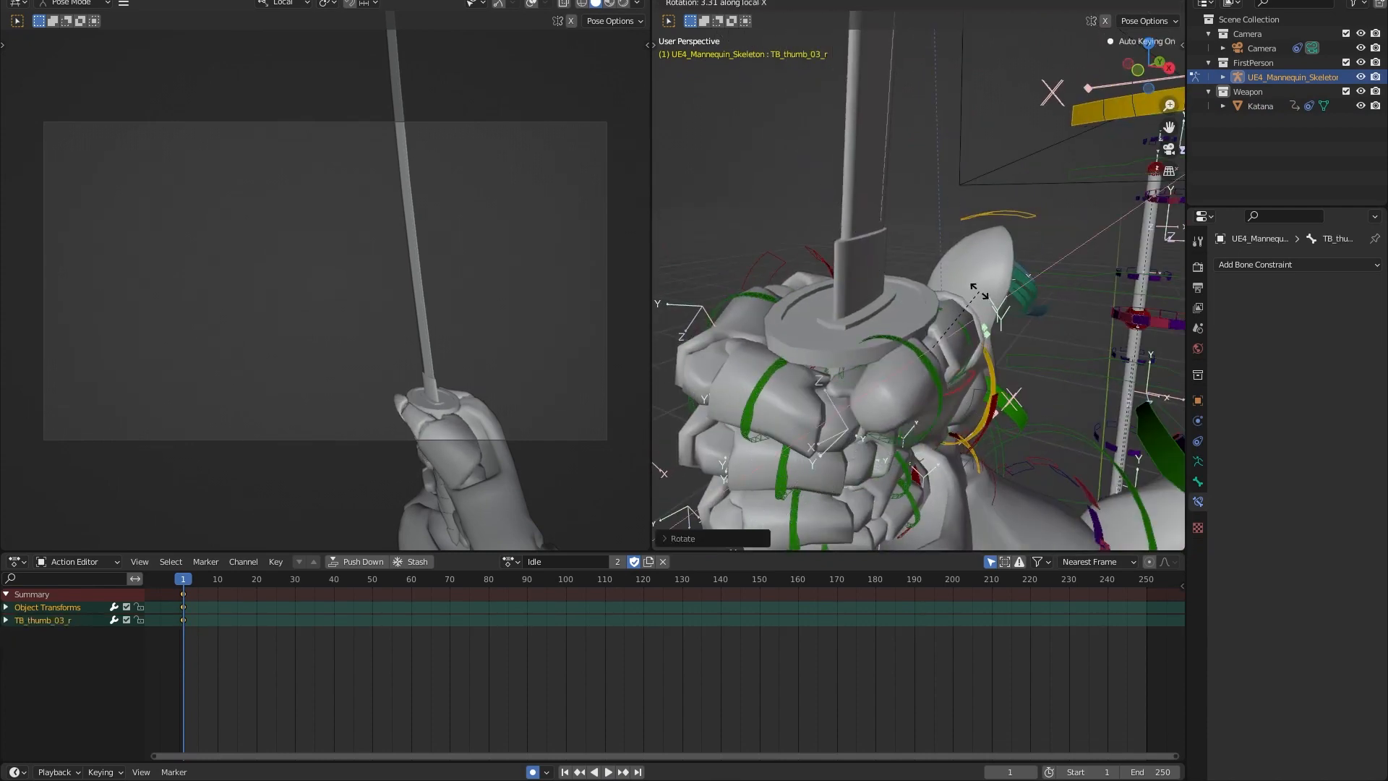
pyautogui.click(983, 289)
pyautogui.press('r')
pyautogui.press('z')
pyautogui.click(992, 278)
pyautogui.moveTo(992, 277); pyautogui.dragTo(880, 131, button='middle')
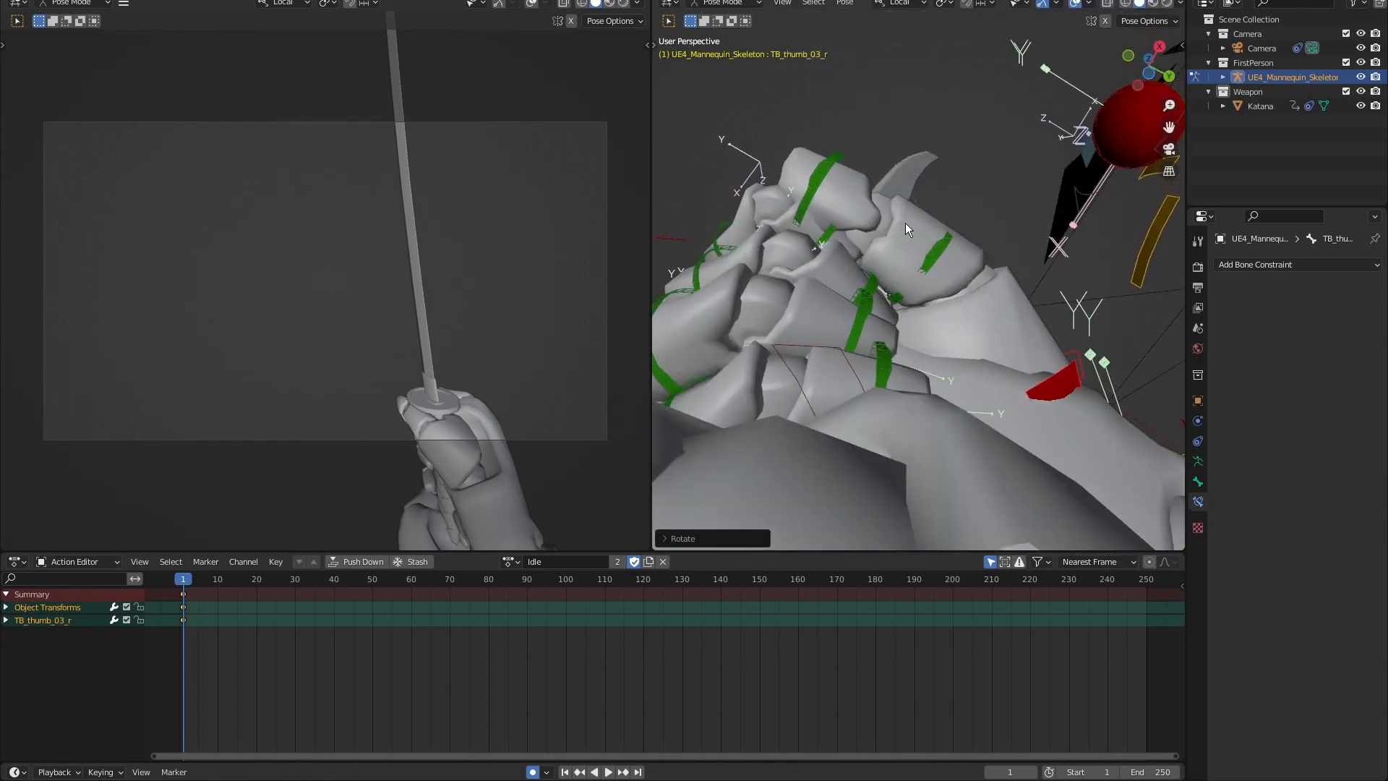
# Rotate thumb_02_r and turn thumb_03_r about -25° around local Z to wrap the right thumb around the handle.
pyautogui.click(934, 252)
pyautogui.press('r')
pyautogui.click(870, 185)
pyautogui.click(821, 183)
pyautogui.press('r')
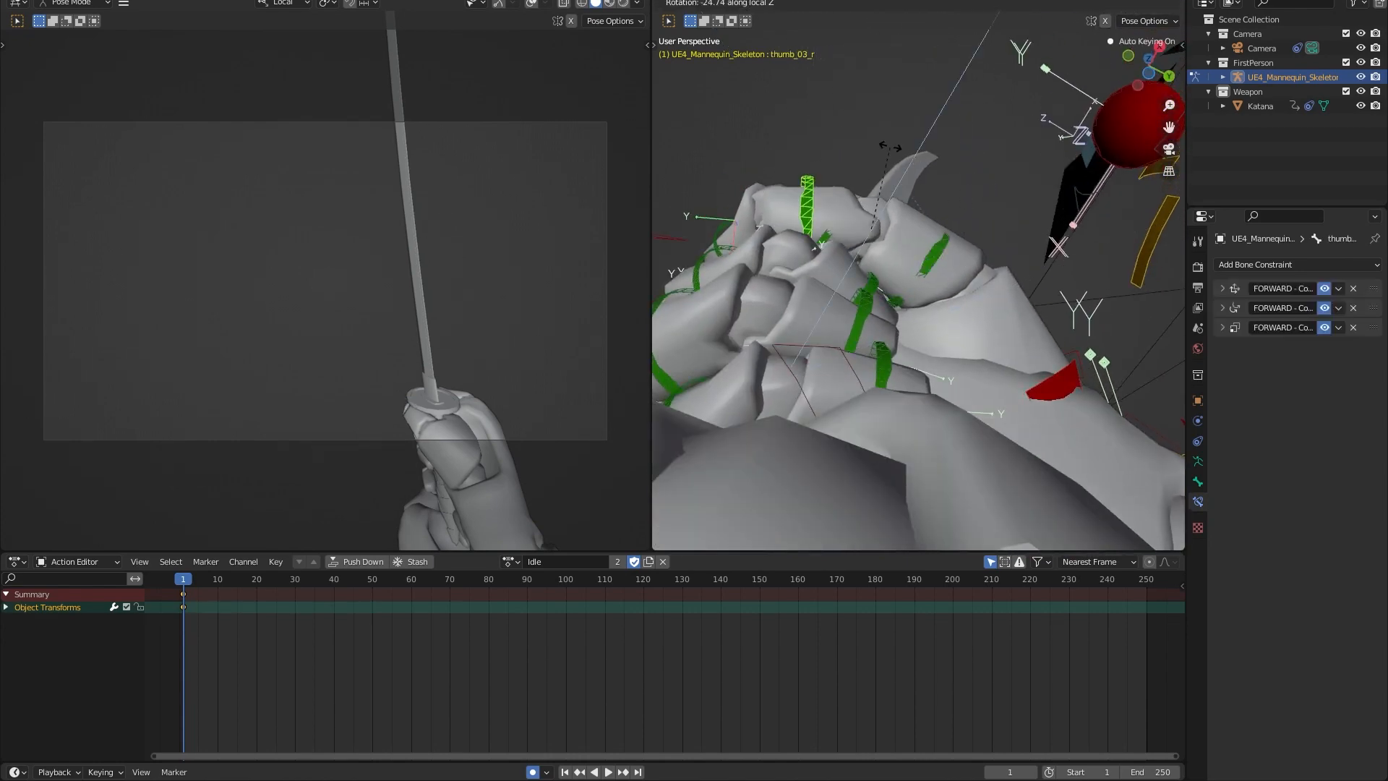
pyautogui.click(898, 149)
pyautogui.moveTo(897, 149); pyautogui.dragTo(1003, 311, button='middle')
pyautogui.click(942, 214)
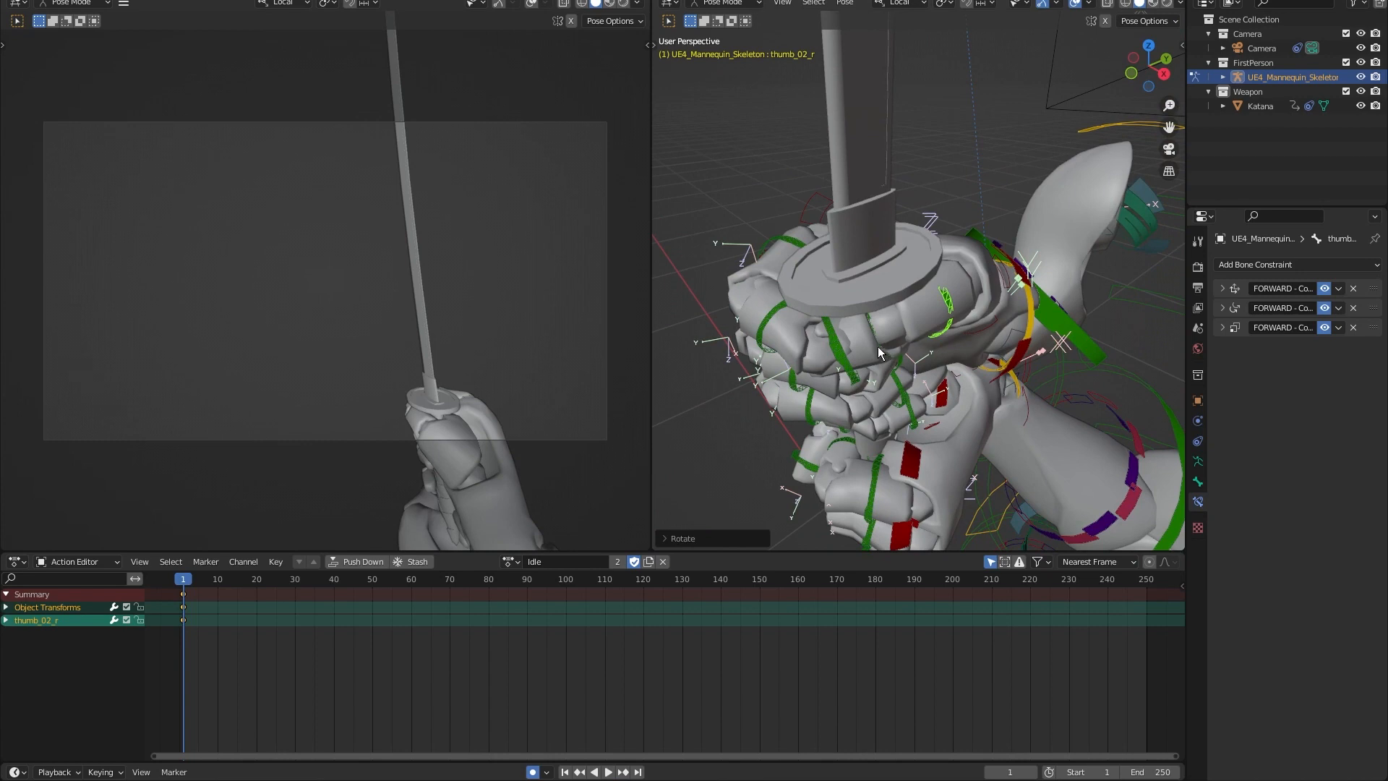
pyautogui.moveTo(878, 345); pyautogui.dragTo(858, 347, button='middle')
# Scrub the timeline at frame 1 to test the Idle action, and undo the resulting pose change.
pyautogui.moveTo(185, 585)
pyautogui.mouseDown()
pyautogui.moveTo(271, 580)
pyautogui.moveTo(184, 583)
pyautogui.mouseUp()
pyautogui.scroll(-20, 762, 342)
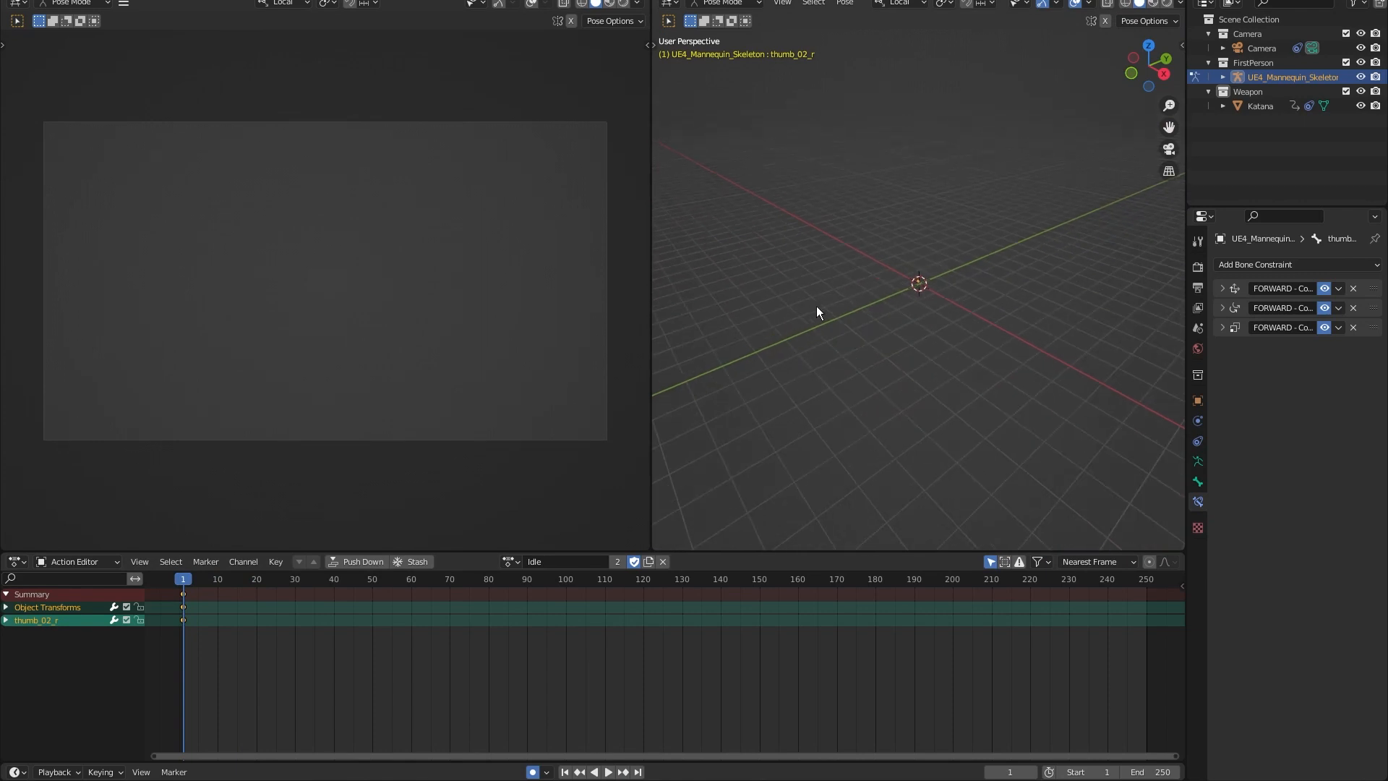
pyautogui.scroll(10, 900, 281)
pyautogui.hotkey('ctrl', 'z')
pyautogui.scroll(10, 901, 279)
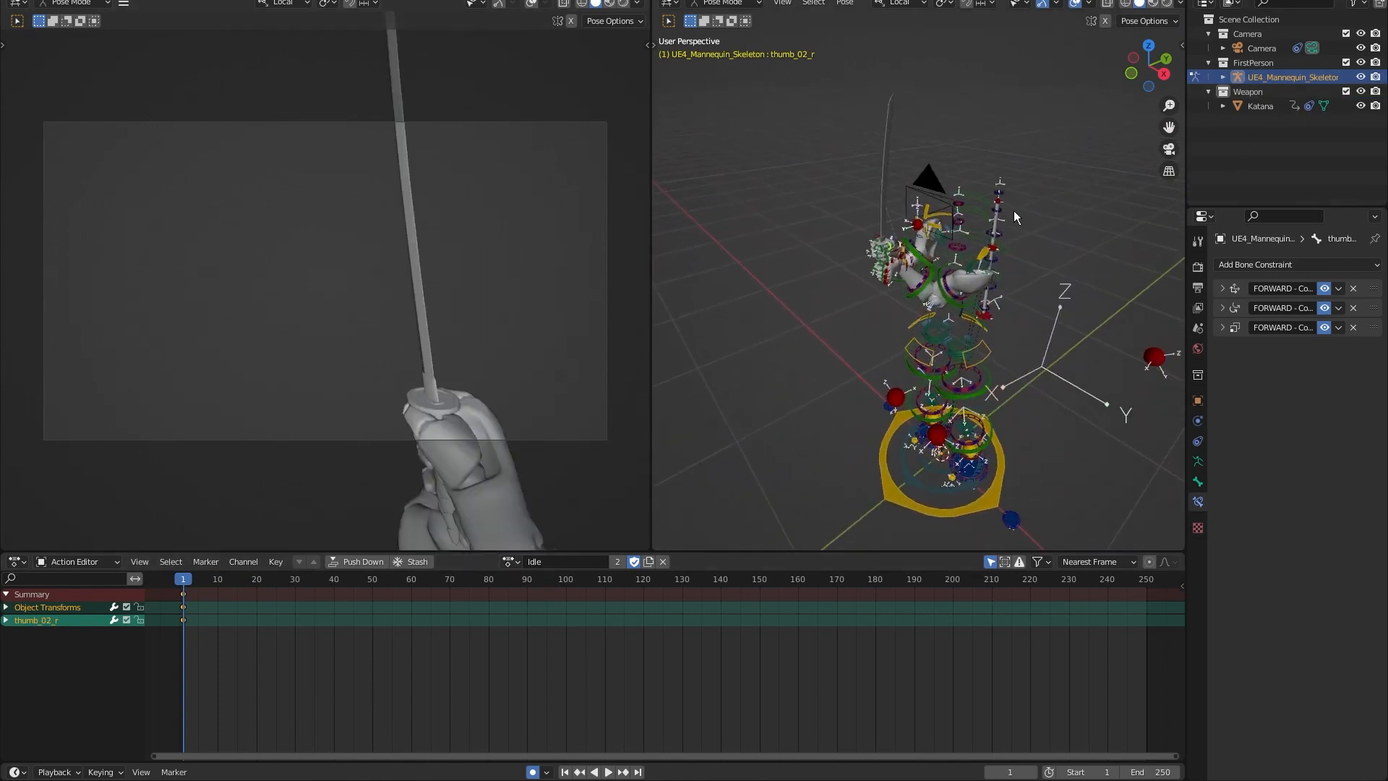
# Assign UE4_Mannequin_SkeletonAction to the mannequin skeleton and delete that action from its animation data.
pyautogui.click(510, 561)
pyautogui.click(518, 597)
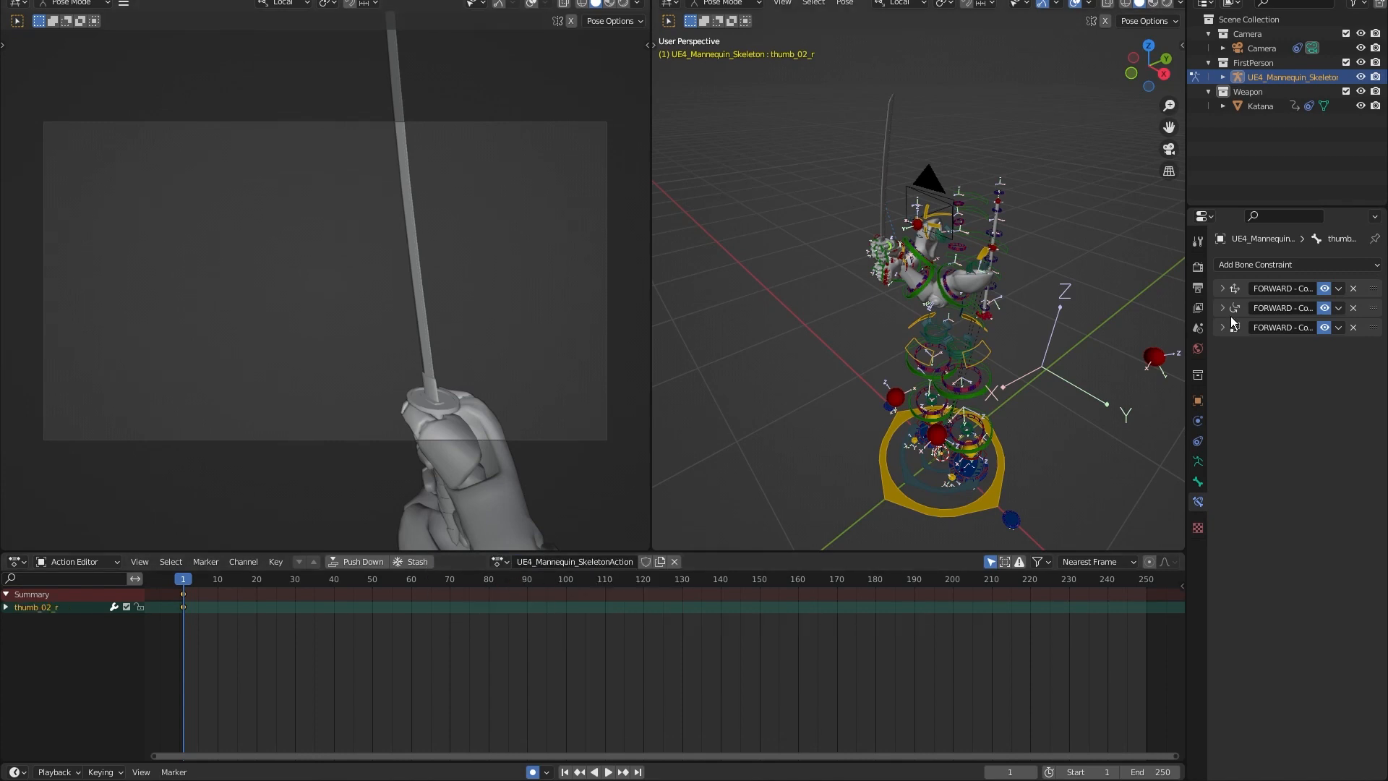
pyautogui.click(1224, 77)
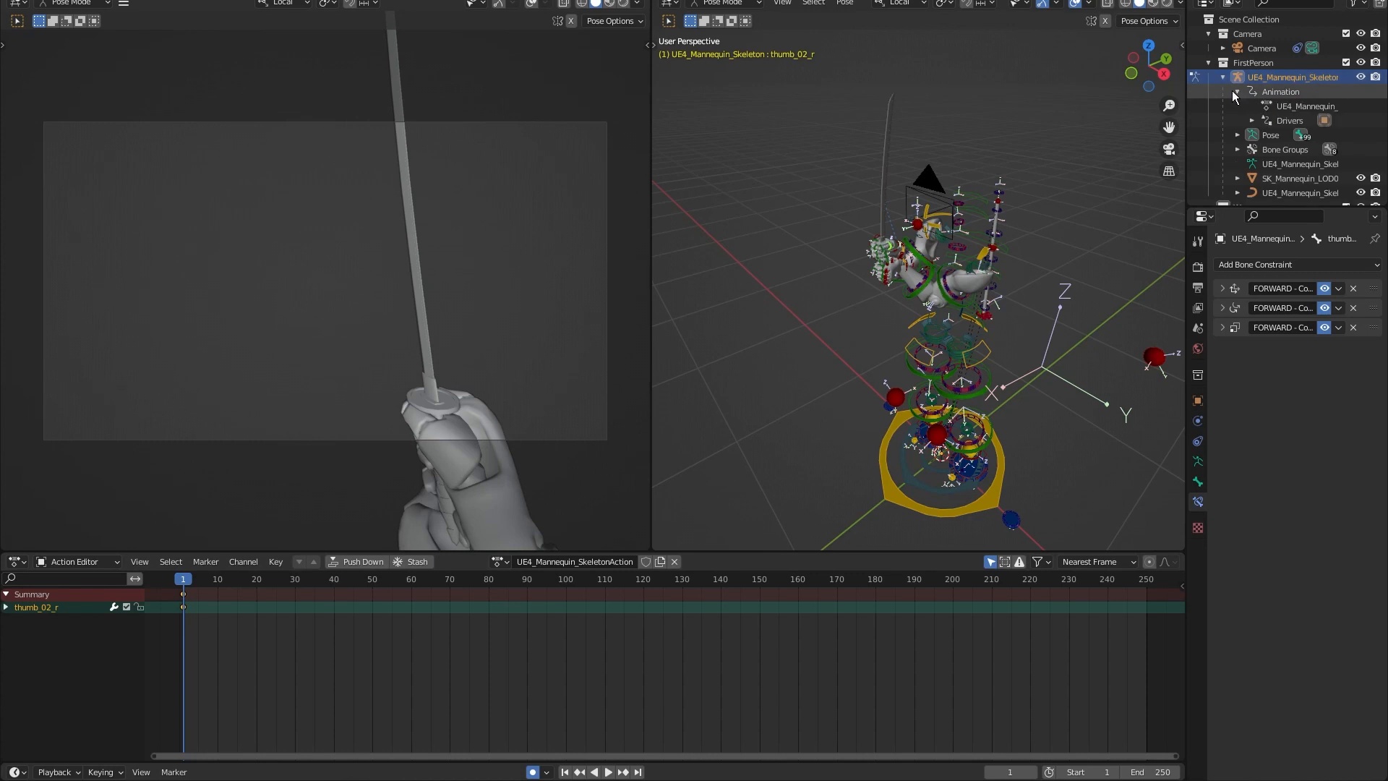
pyautogui.click(1238, 92)
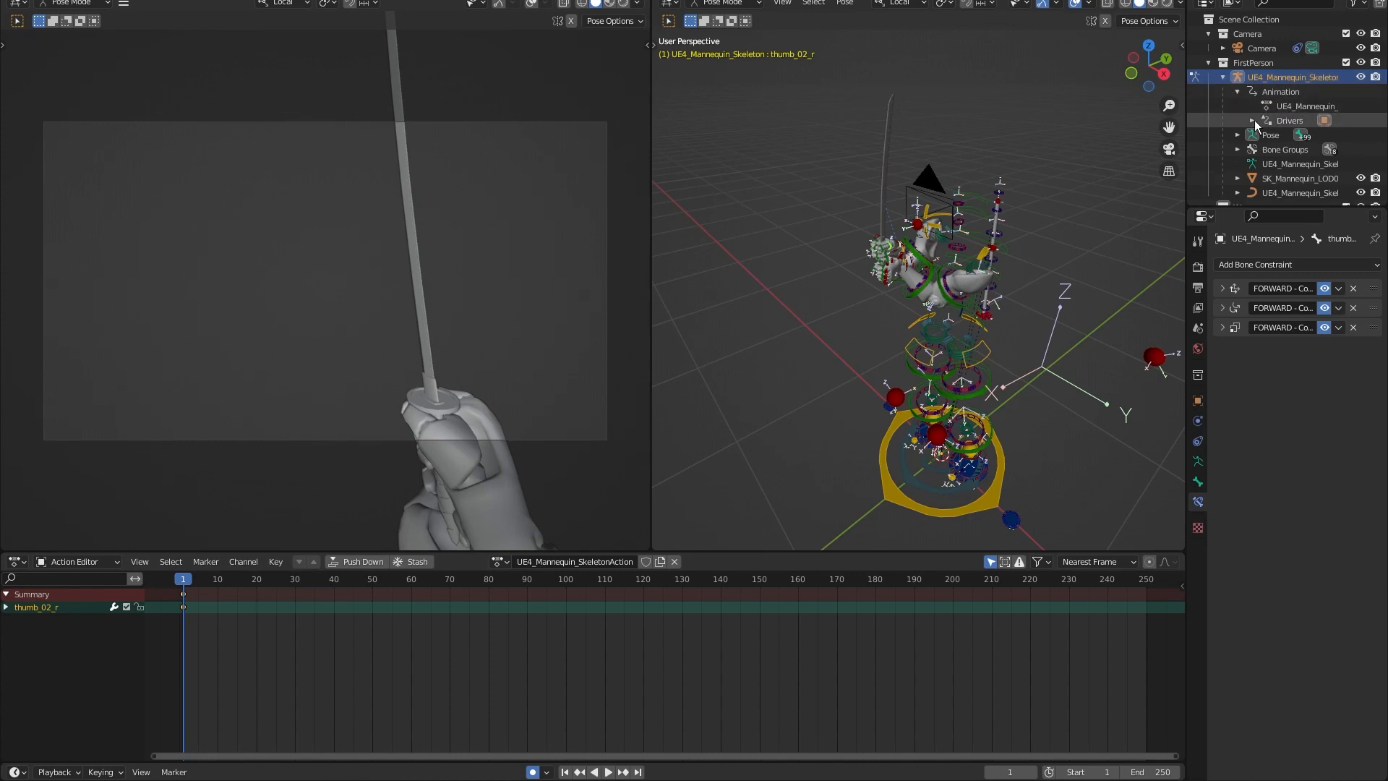
pyautogui.click(1306, 107)
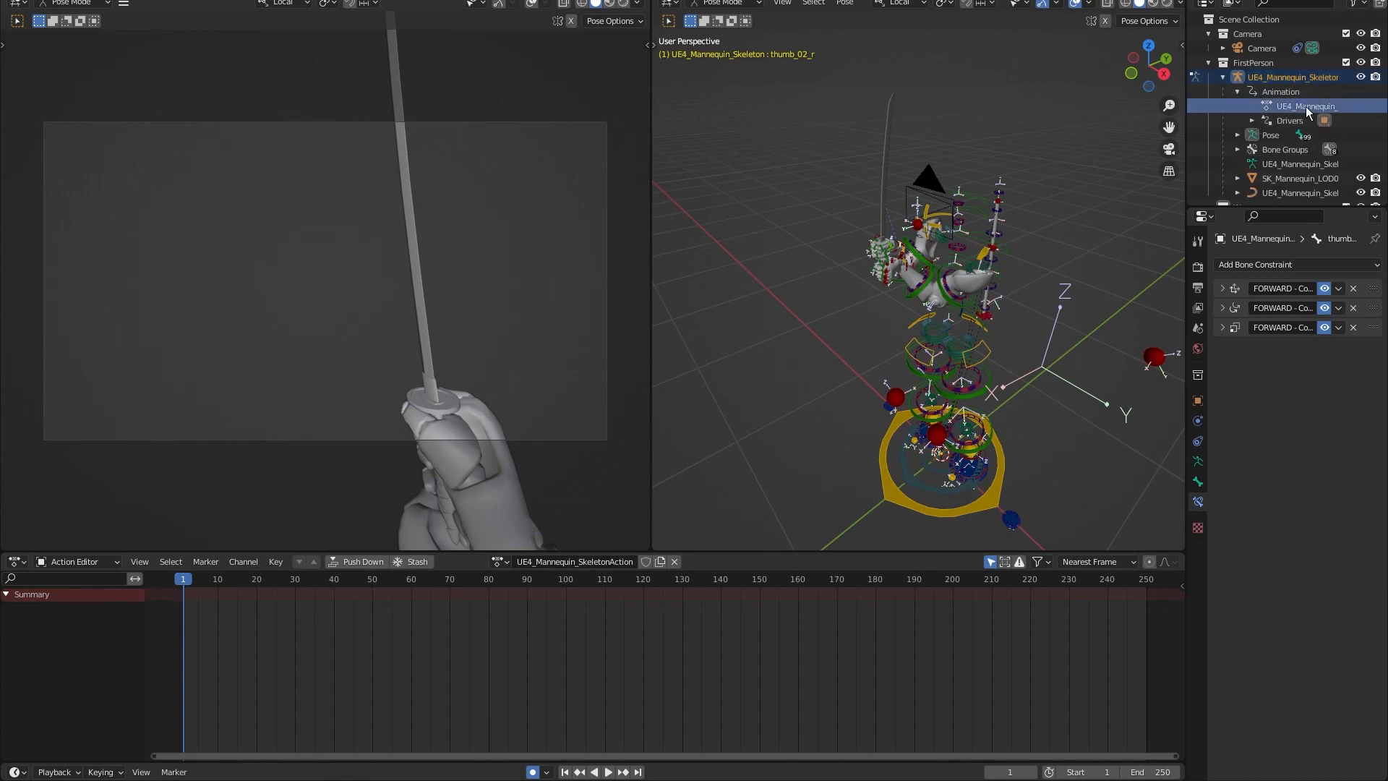
pyautogui.rightClick(1307, 106)
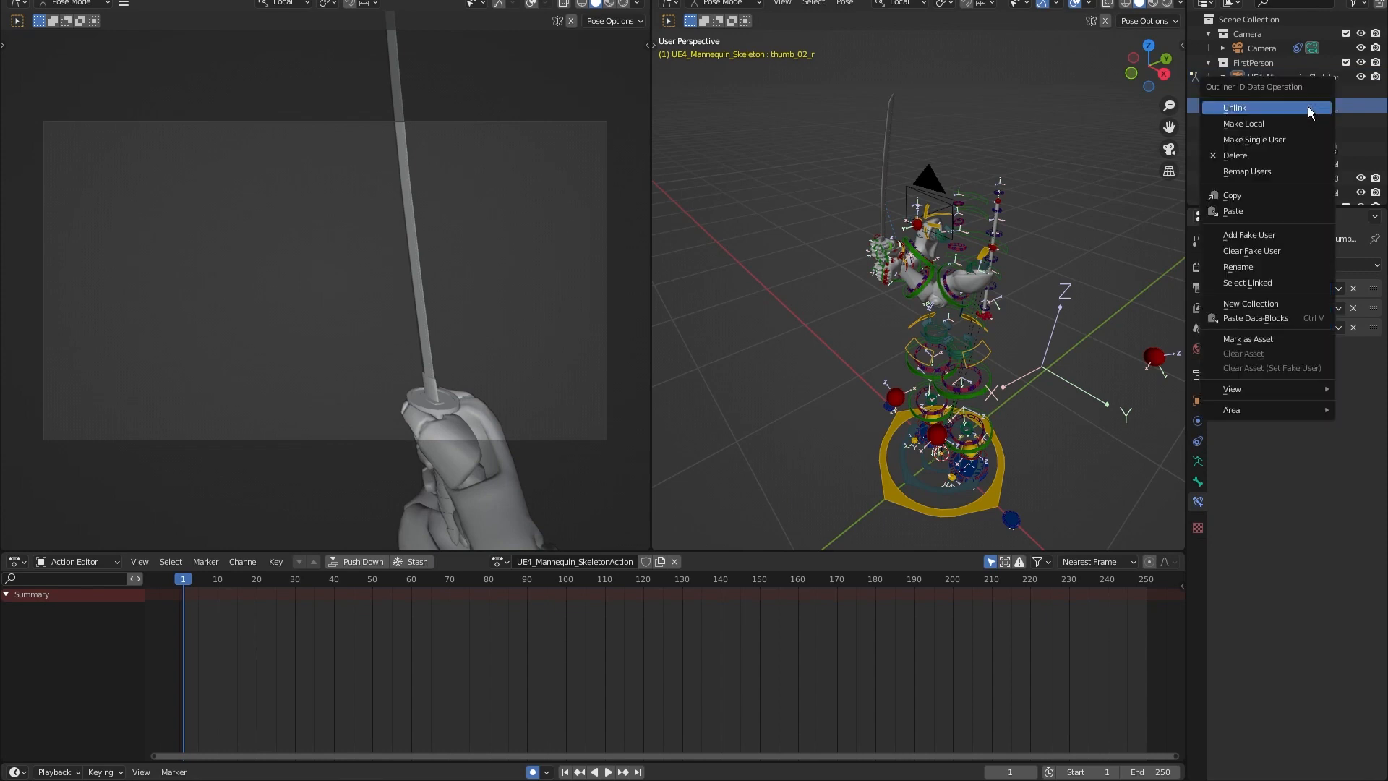
pyautogui.click(1249, 155)
# Try to assign the existing Idle action to the mannequin skeleton, and undo the assignment.
pyautogui.click(540, 562)
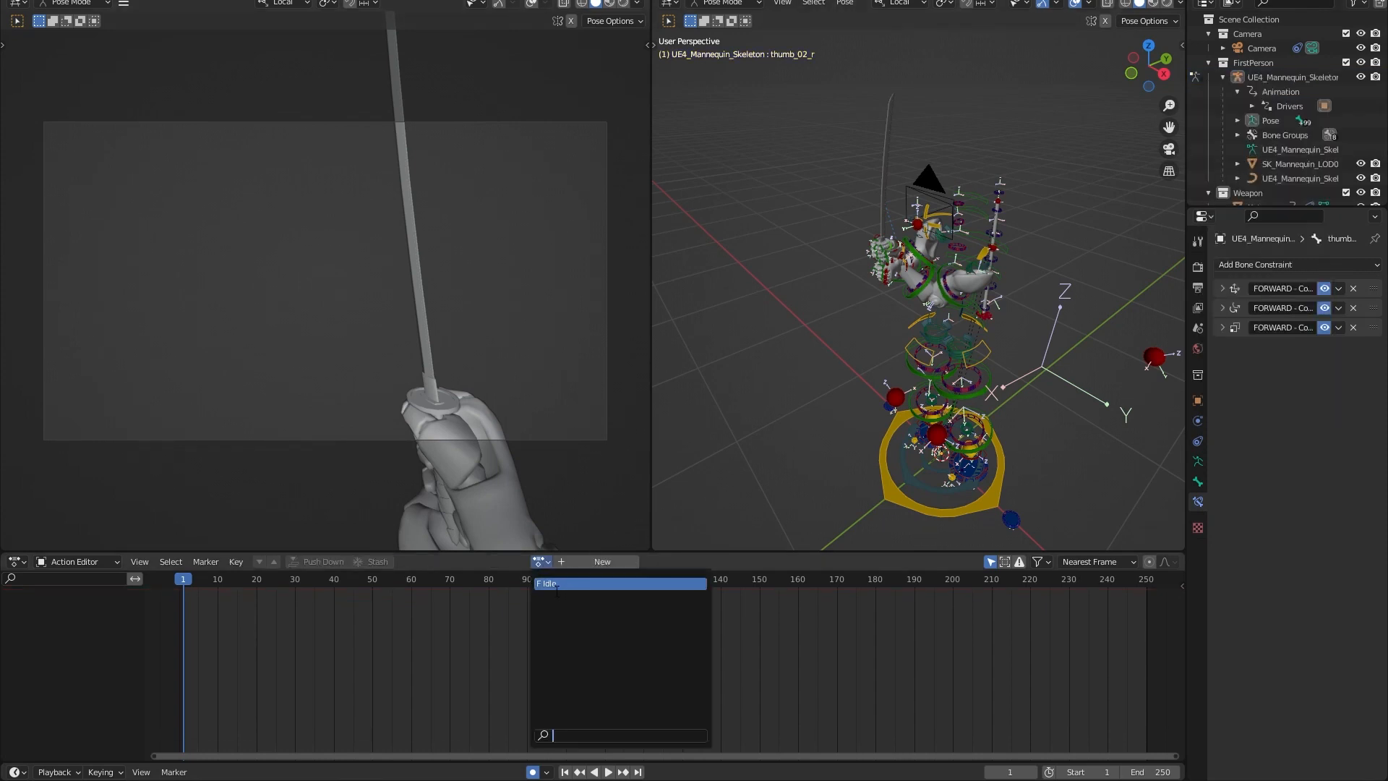
pyautogui.click(555, 584)
pyautogui.press('KP_Decimal')
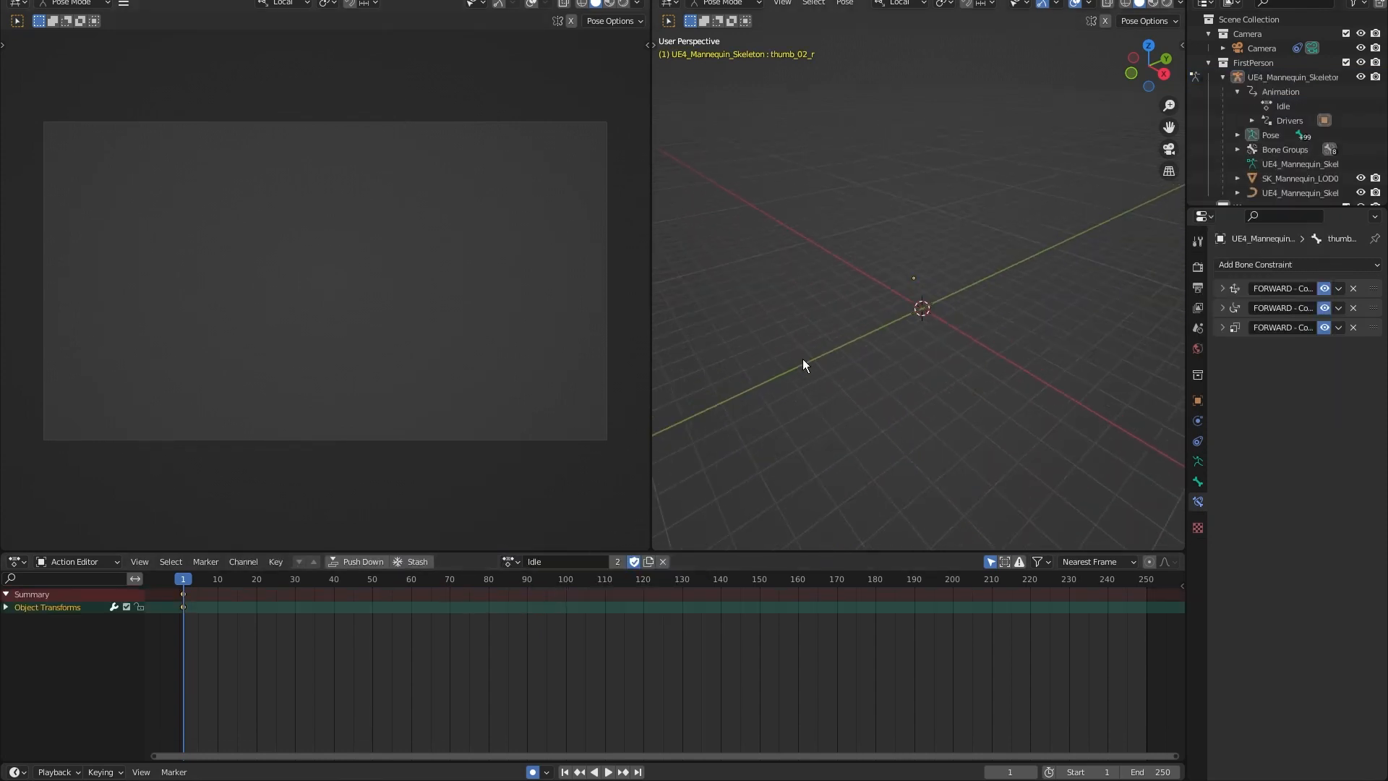
pyautogui.scroll(10, 803, 358)
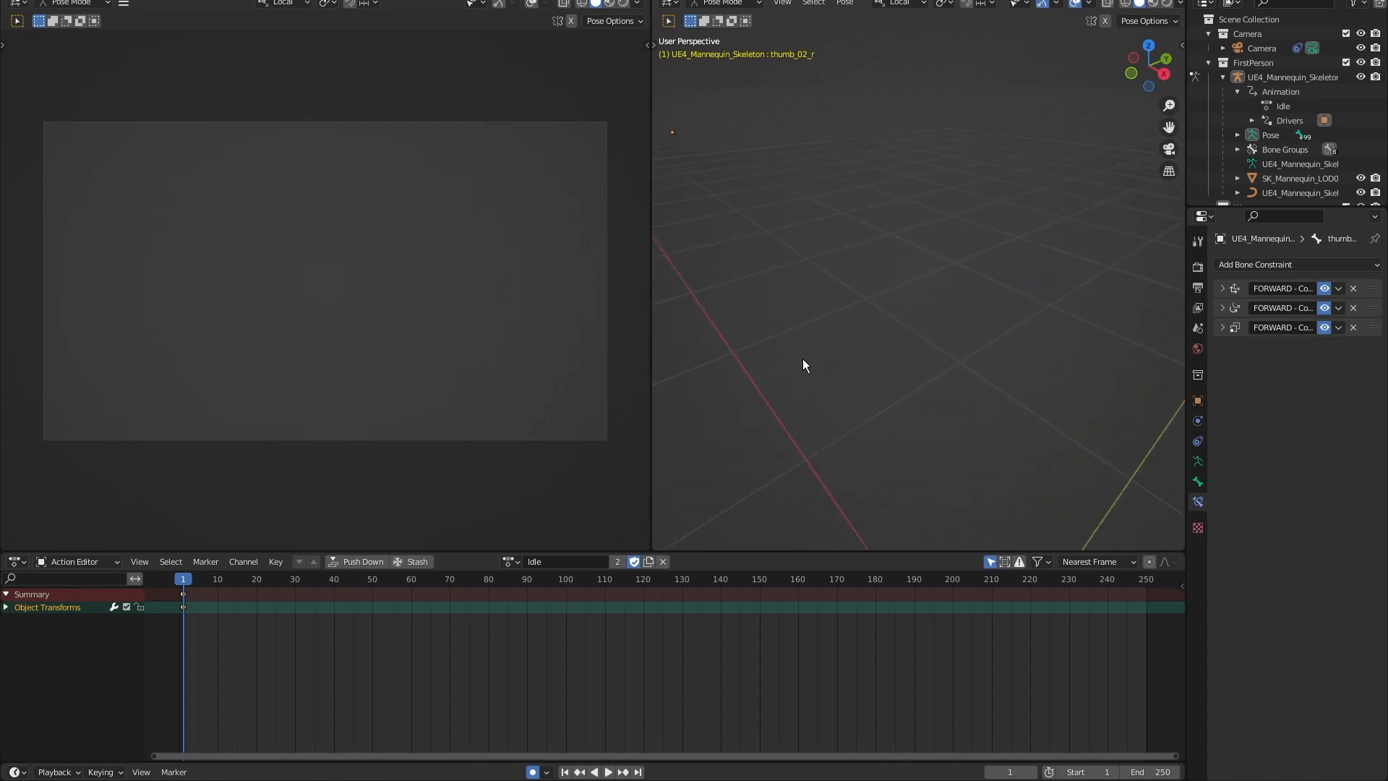
pyautogui.hotkey('ctrl', 'z')
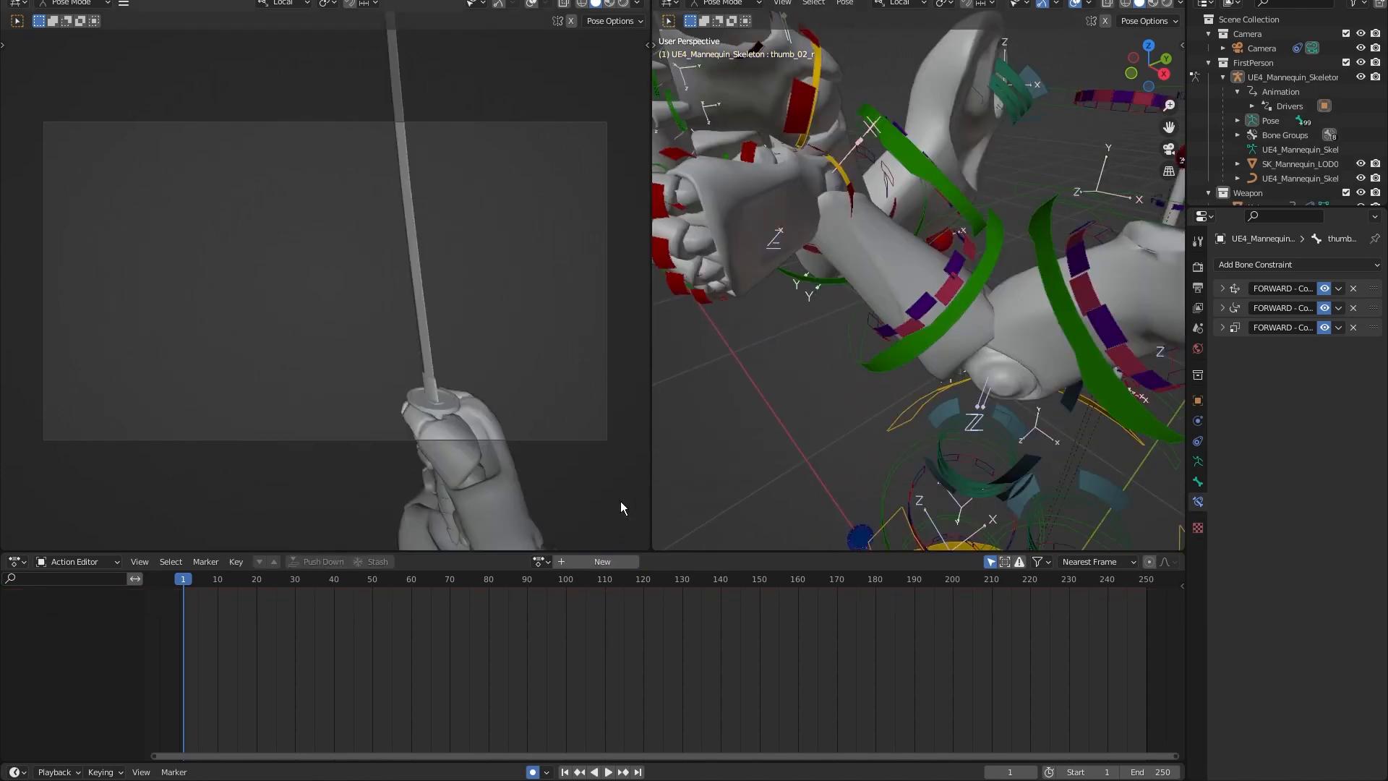
# Create a new action for the mannequin skeleton, name it Idle and protect it with a fake user.
pyautogui.click(581, 562)
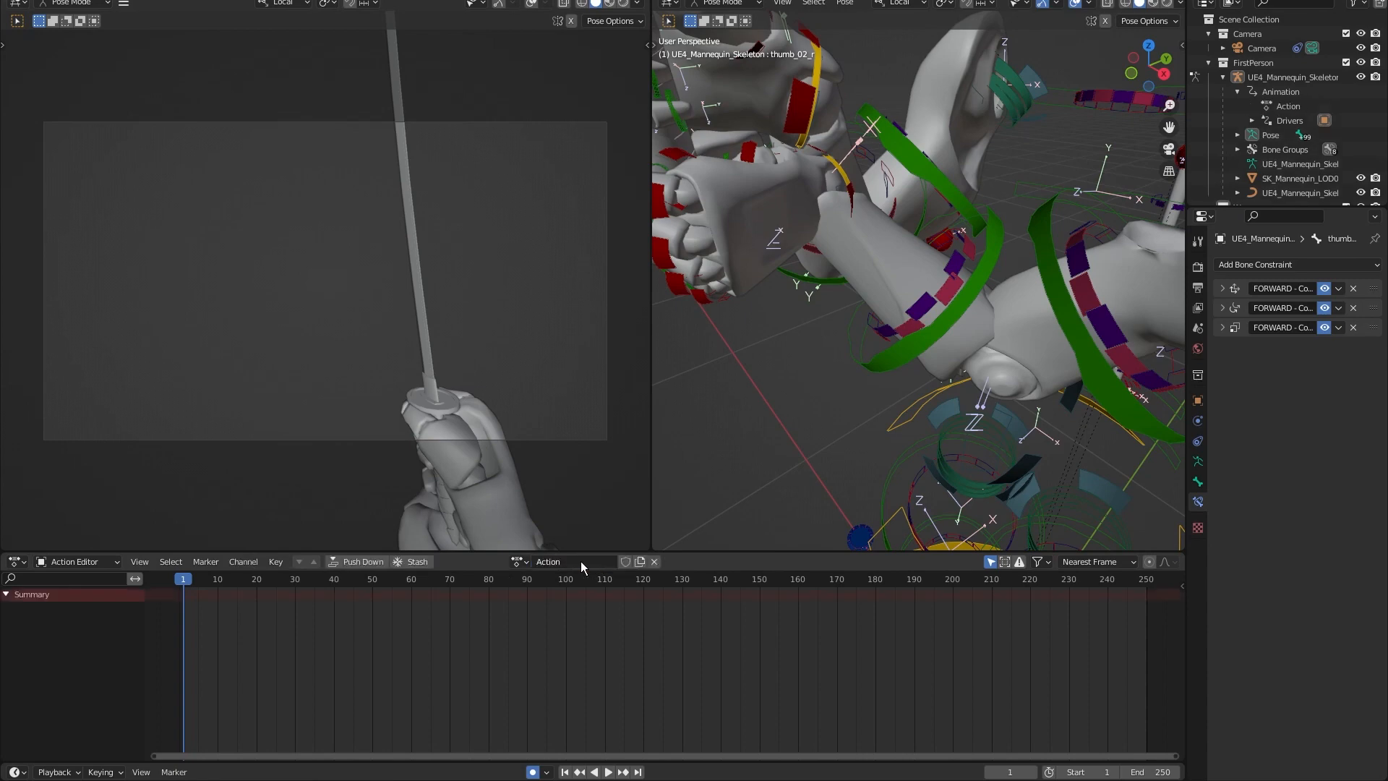
pyautogui.write('Idle')
pyautogui.press('Return')
pyautogui.click(623, 562)
# Select all bones of the skeleton and insert Location & Rotation keyframes at frame 1.
pyautogui.scroll(-4, 788, 466)
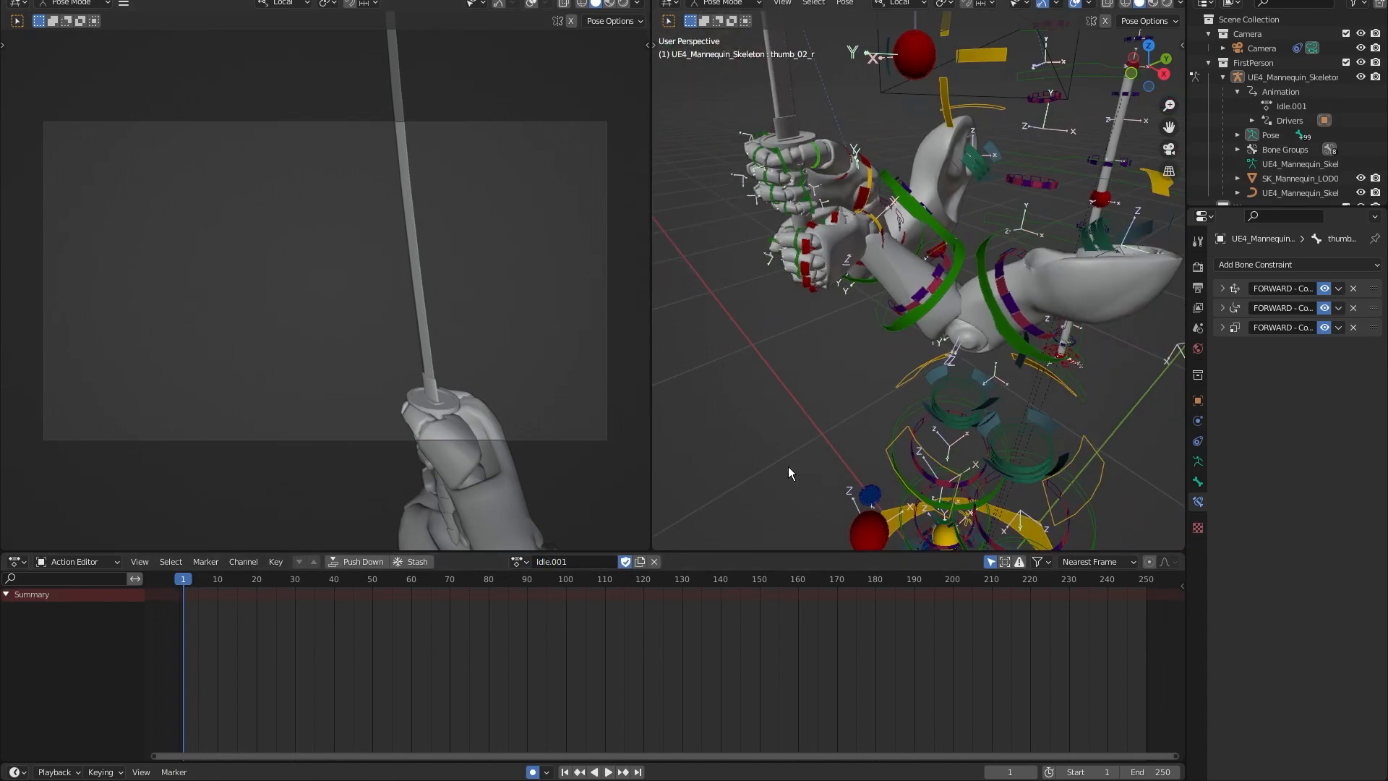
pyautogui.press('a')
pyautogui.press('i')
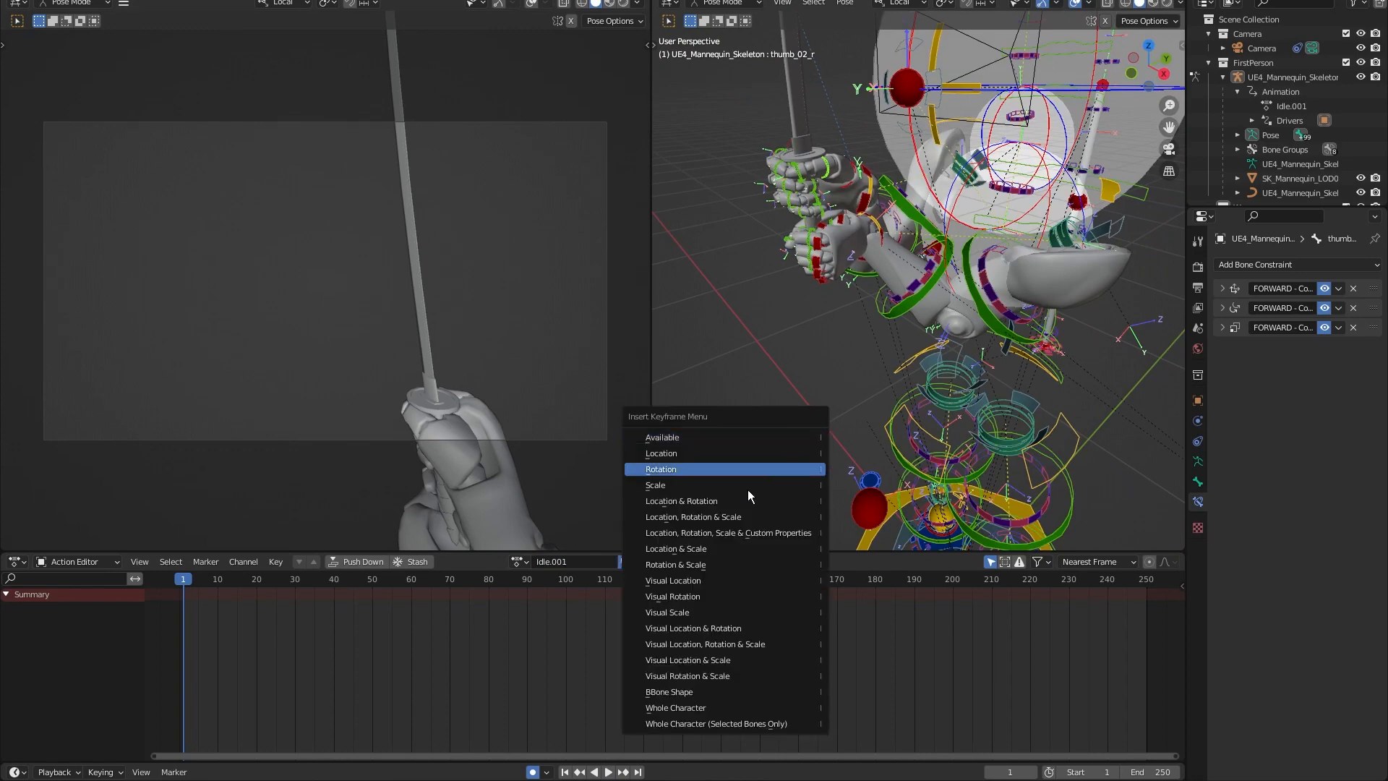
pyautogui.click(726, 500)
pyautogui.hotkey('alt', 'a')
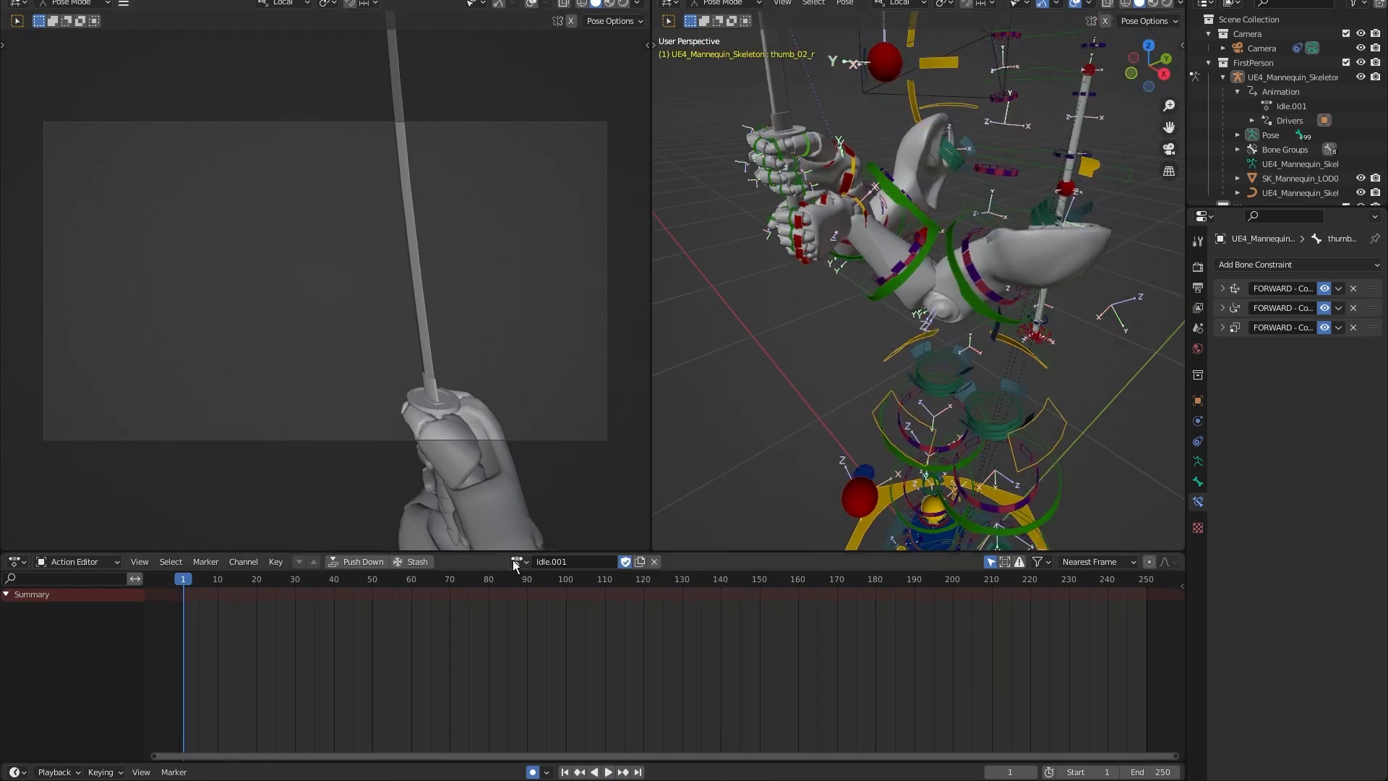
pyautogui.press('a')
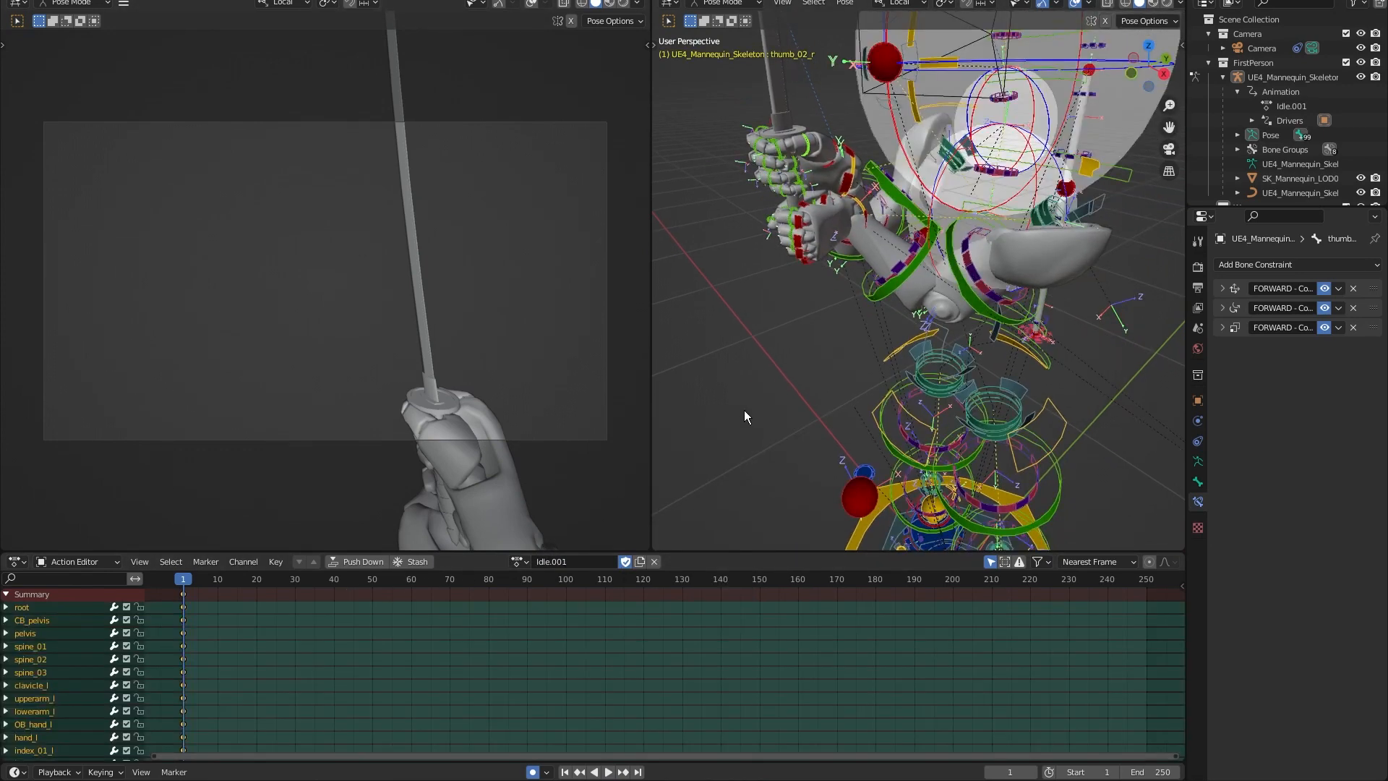
pyautogui.press('i')
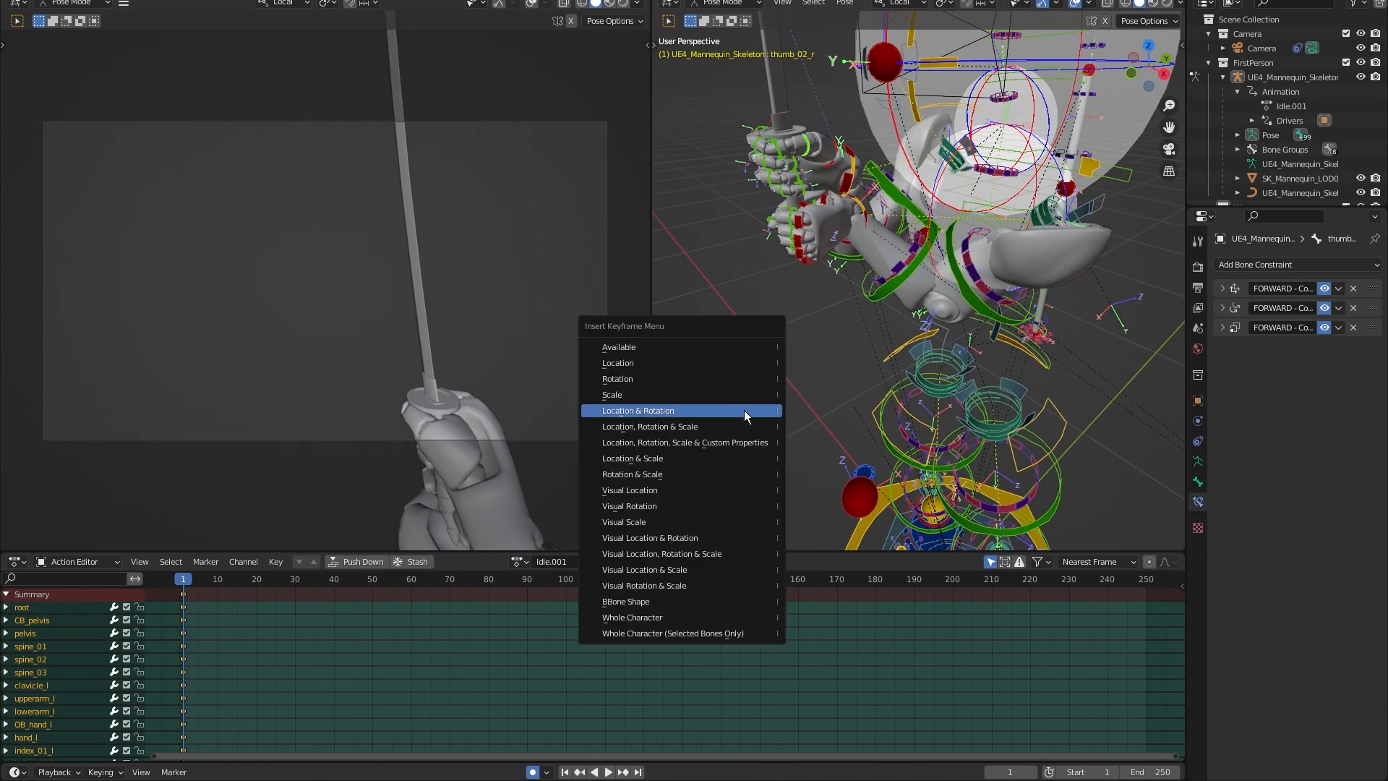
pyautogui.click(617, 412)
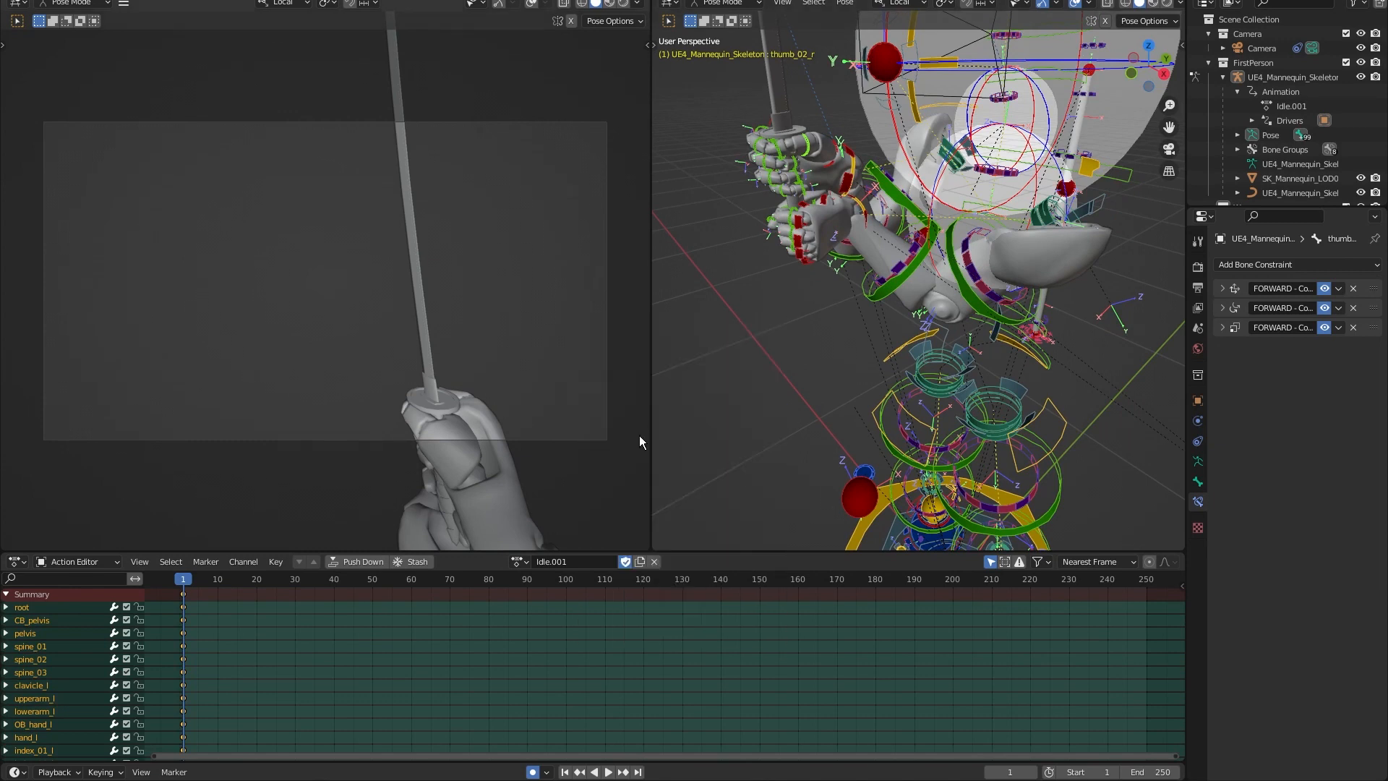
# Try to replace the skeleton's action with Idle, delete it from the animation data and reassign Idle.001, and undo these changes.
pyautogui.click(513, 562)
pyautogui.click(526, 582)
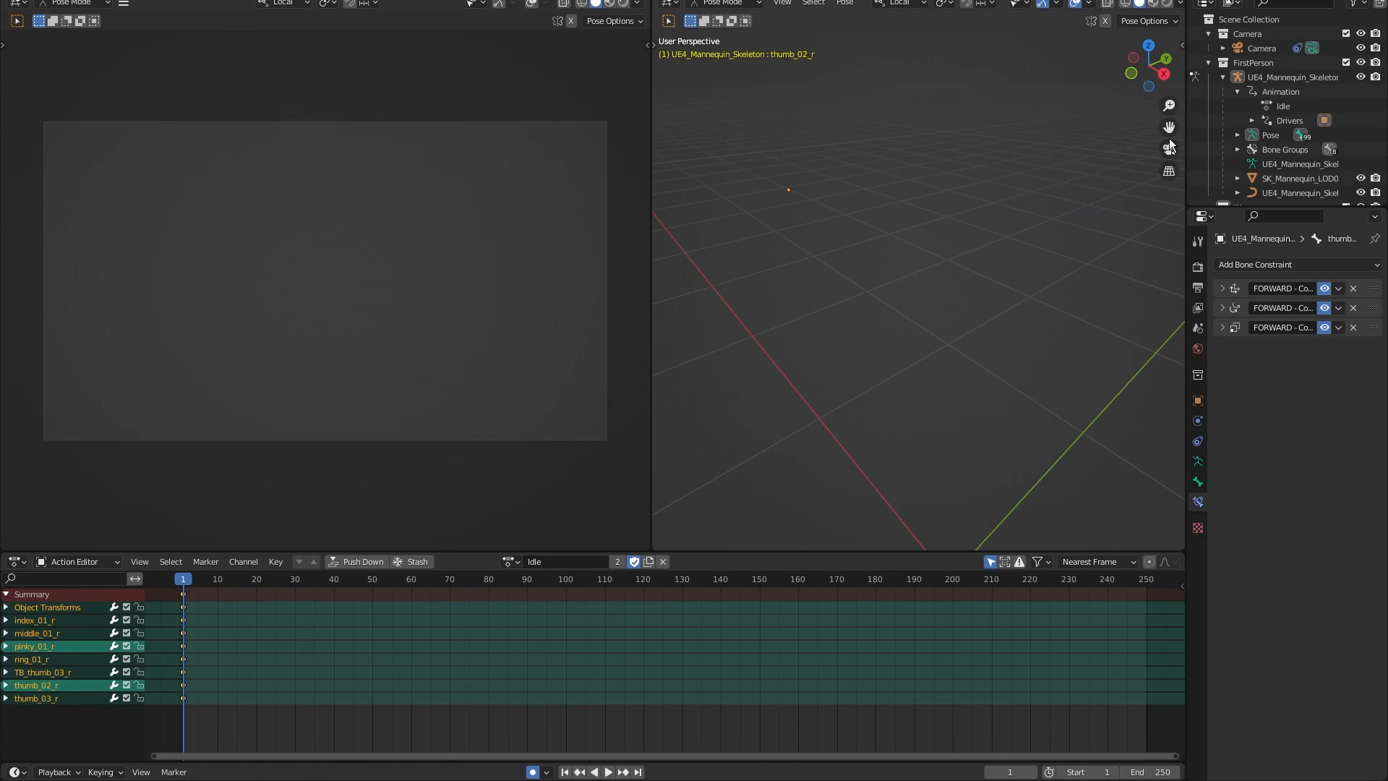
pyautogui.rightClick(1282, 106)
pyautogui.click(1278, 105)
pyautogui.click(539, 562)
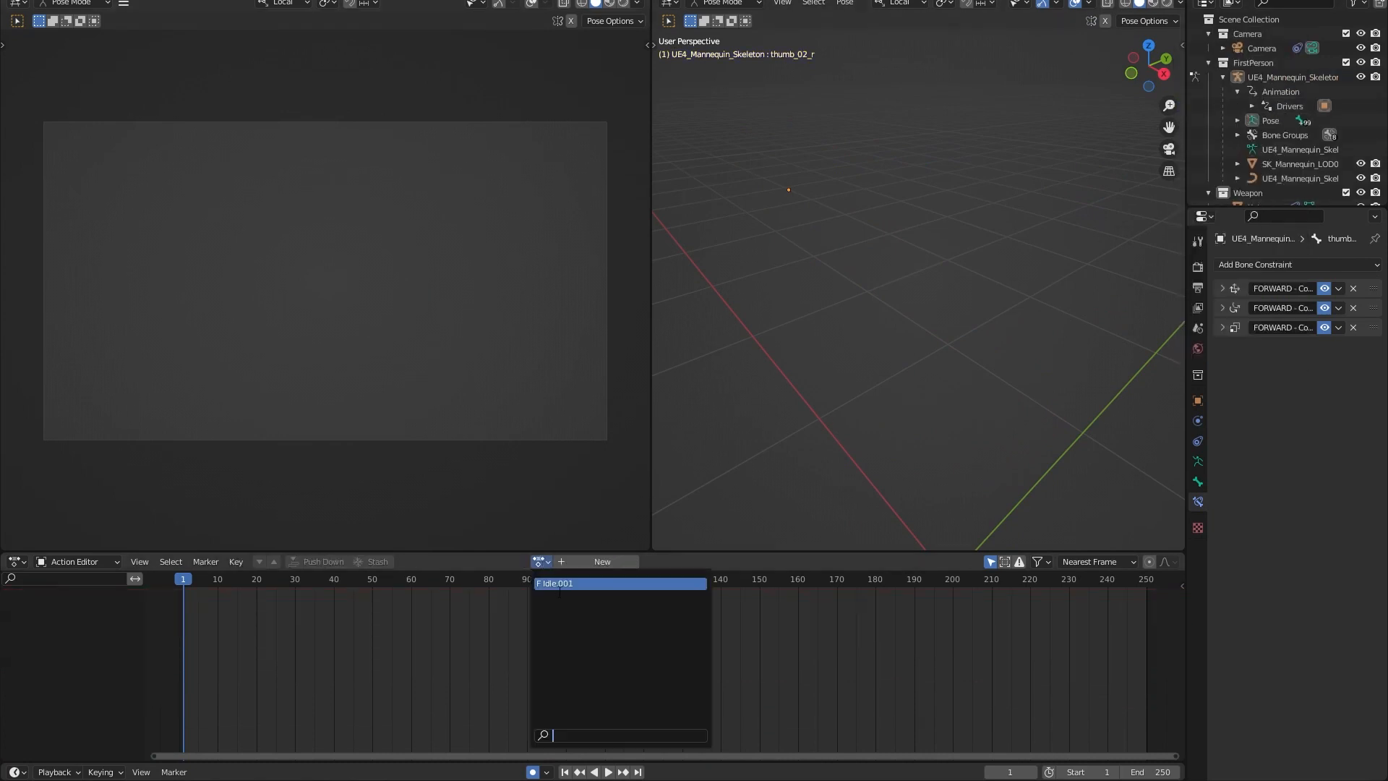
pyautogui.click(558, 584)
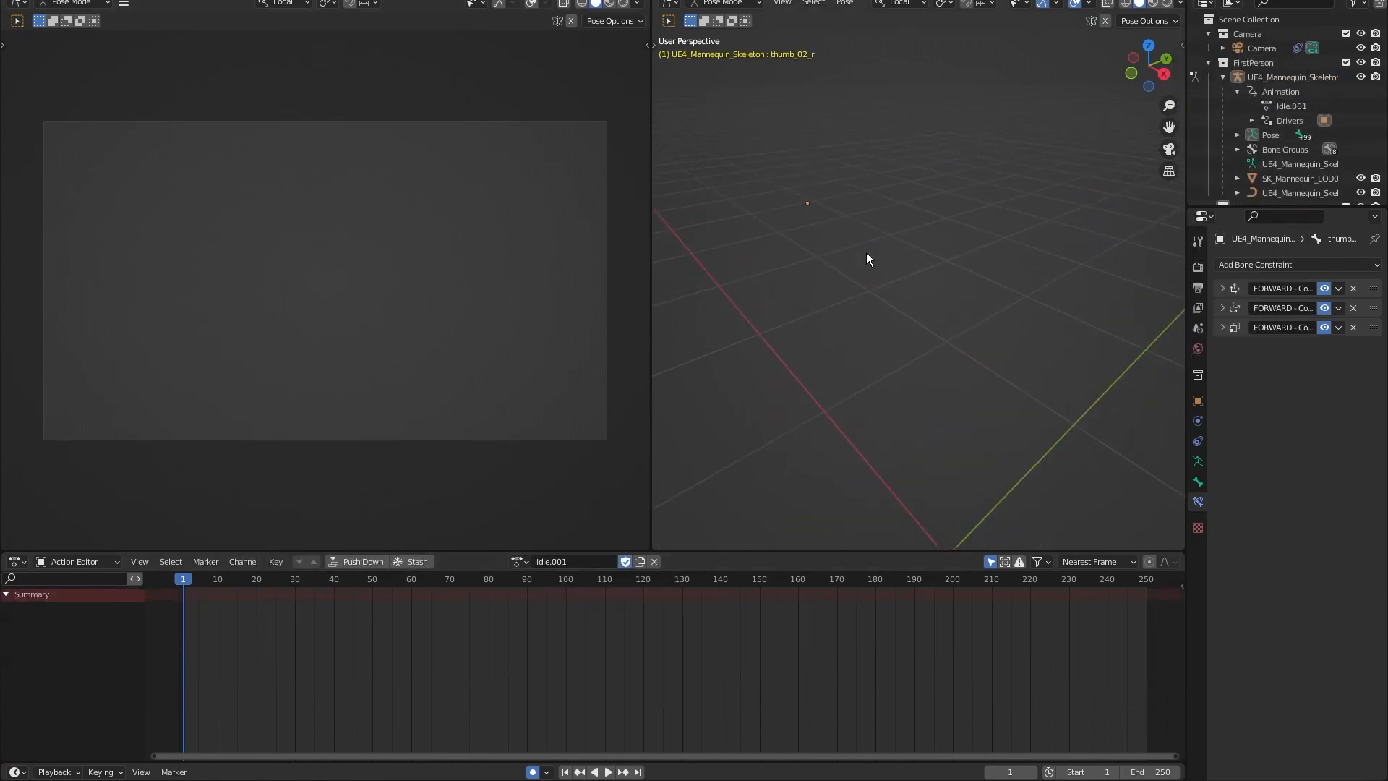
pyautogui.moveTo(816, 209); pyautogui.dragTo(735, 387, button='middle')
pyautogui.scroll(-6, 881, 277)
pyautogui.hotkey('ctrl', 'z')
pyautogui.hotkey('ctrl', 'z')
pyautogui.hotkey('ctrl', 'z')
pyautogui.hotkey('ctrl', 'z')
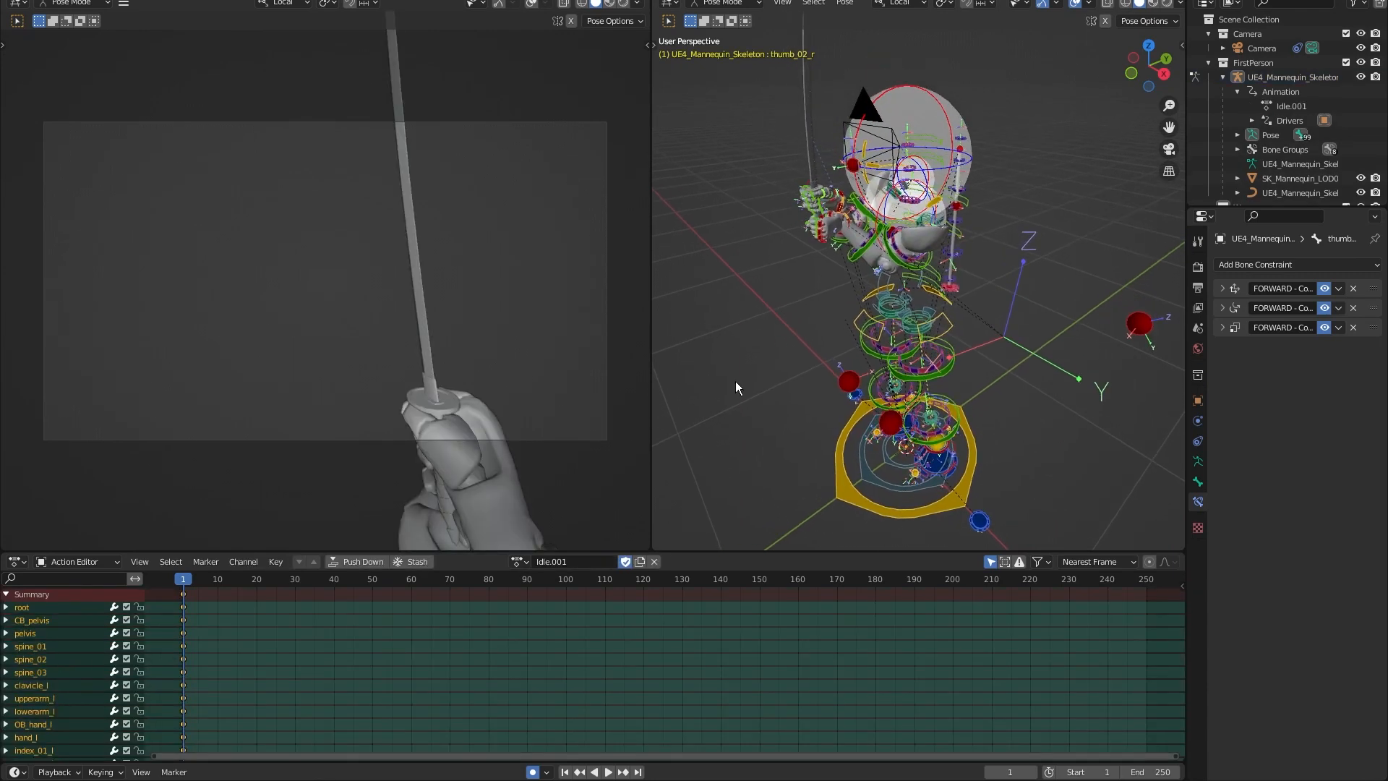
# Insert Location, Rotation & Scale keyframes for all selected bones at frame 1 of the Idle.001 action.
pyautogui.click(517, 563)
pyautogui.keyDown('shift'); pyautogui.moveTo(766, 243); pyautogui.dragTo(778, 265, button='middle'); pyautogui.keyUp('shift')
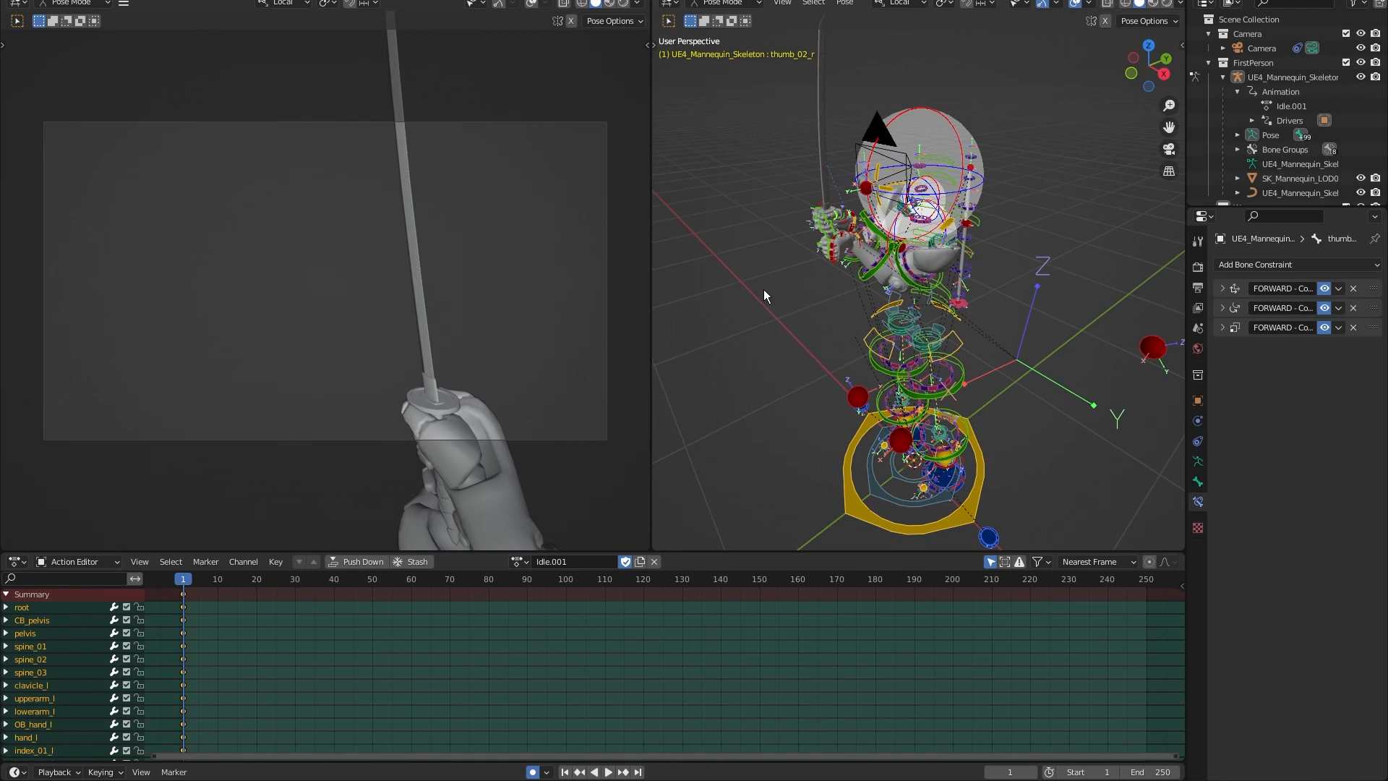
pyautogui.press('i')
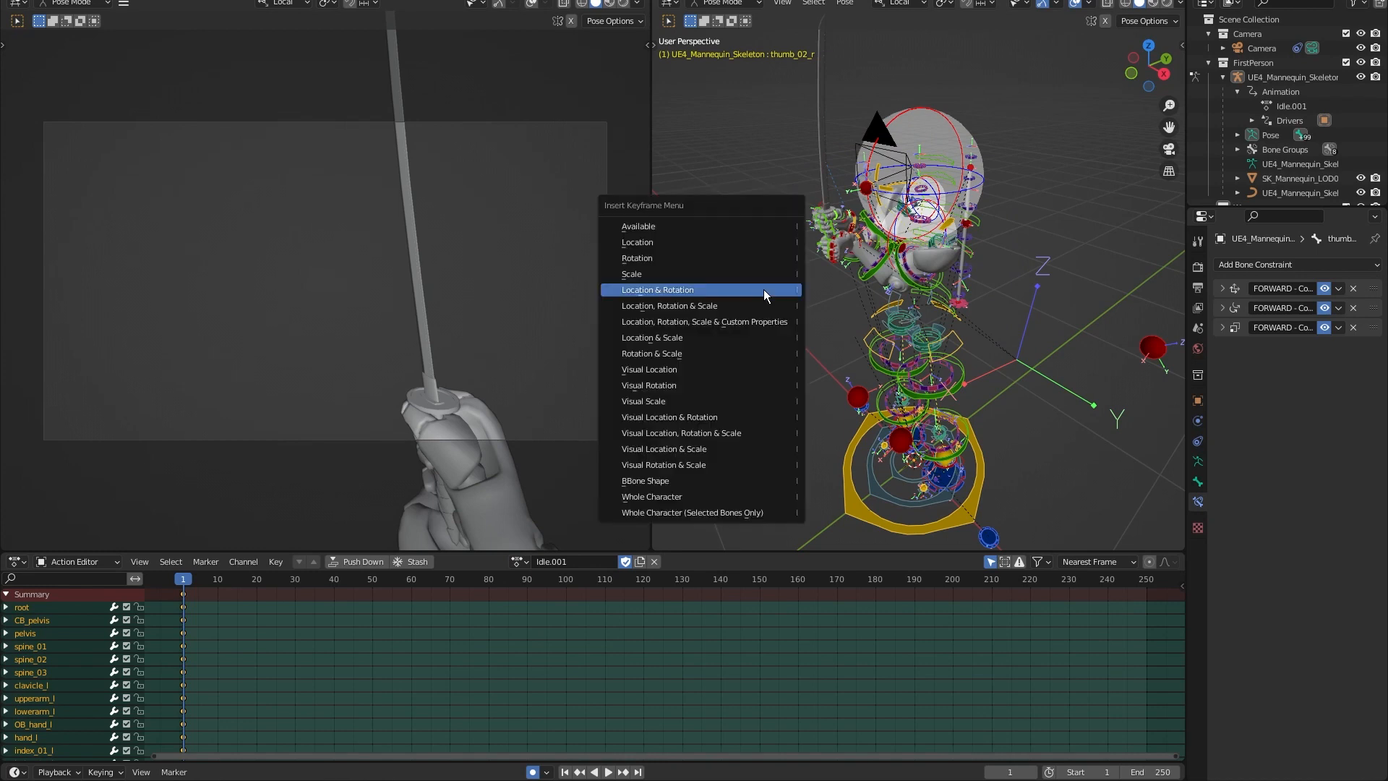
pyautogui.click(684, 305)
pyautogui.moveTo(774, 295); pyautogui.dragTo(755, 335, button='middle')
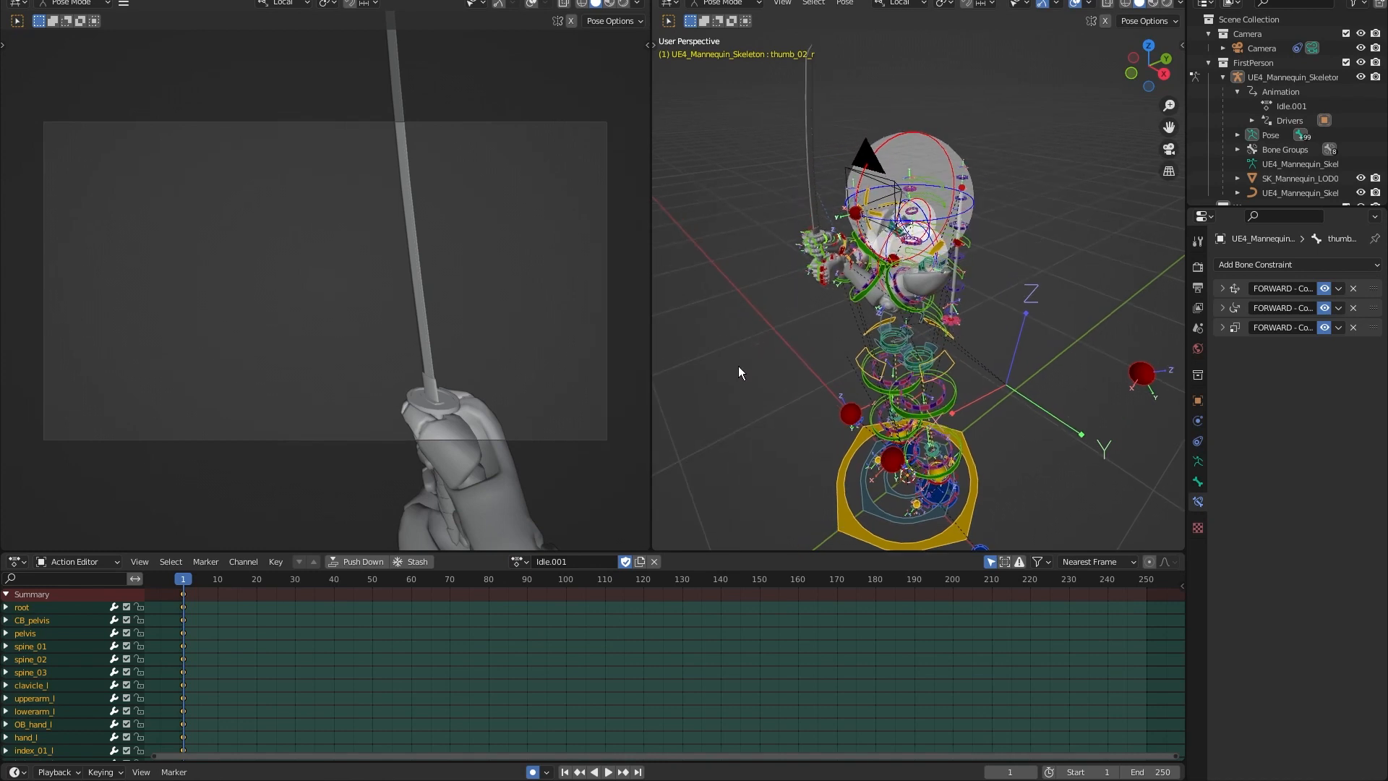
# Try switching the skeleton to Idle again, deleting that action and assigning Idle.001, and undo the changes.
pyautogui.click(519, 563)
pyautogui.click(539, 584)
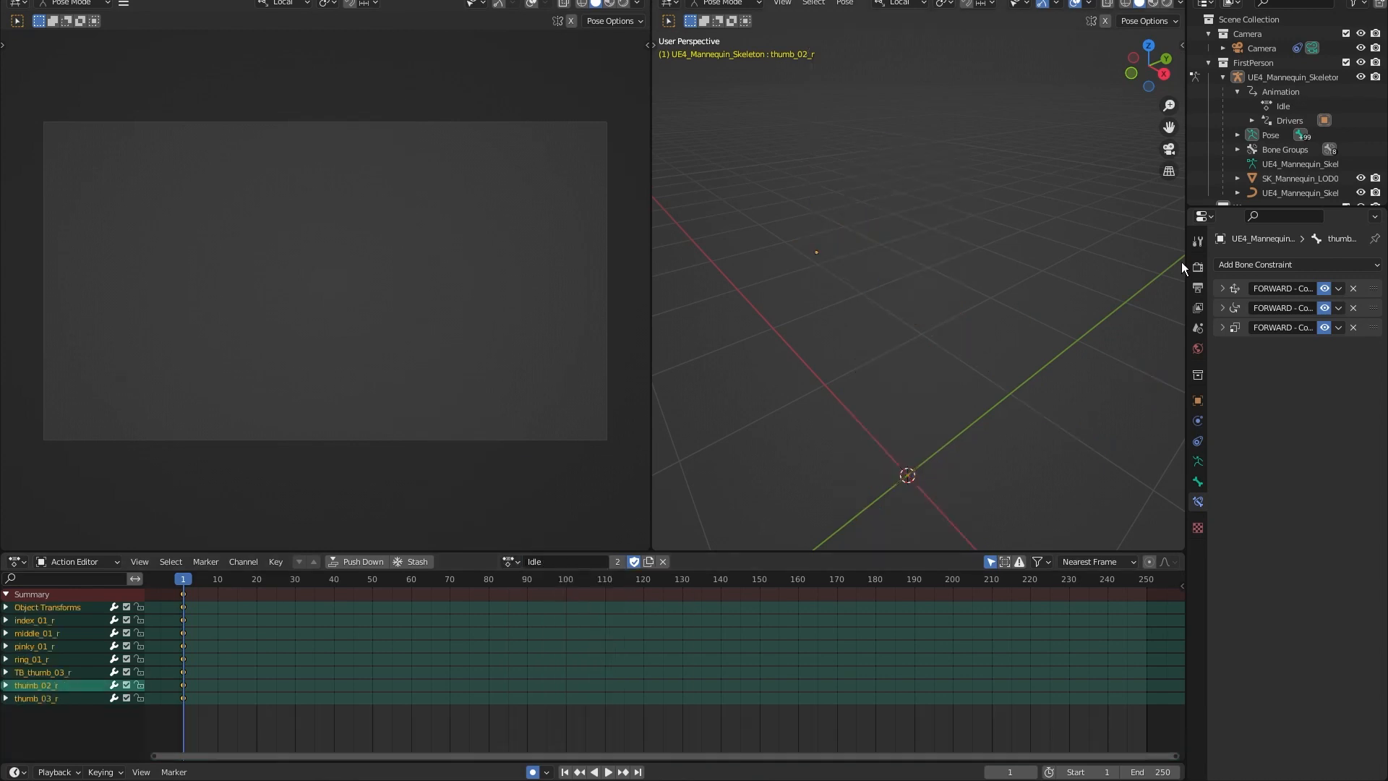
pyautogui.click(1297, 108)
pyautogui.rightClick(1295, 108)
pyautogui.click(1287, 107)
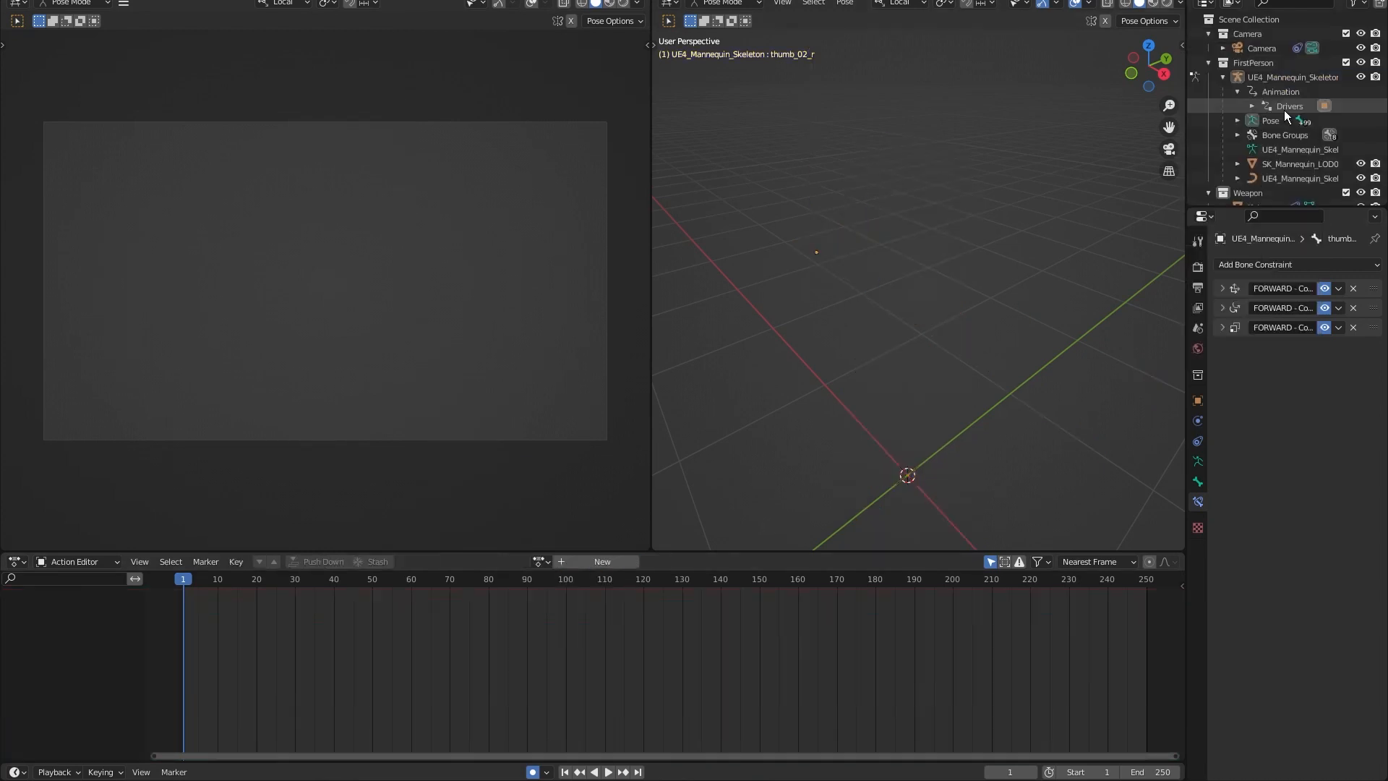
pyautogui.click(540, 562)
pyautogui.click(561, 591)
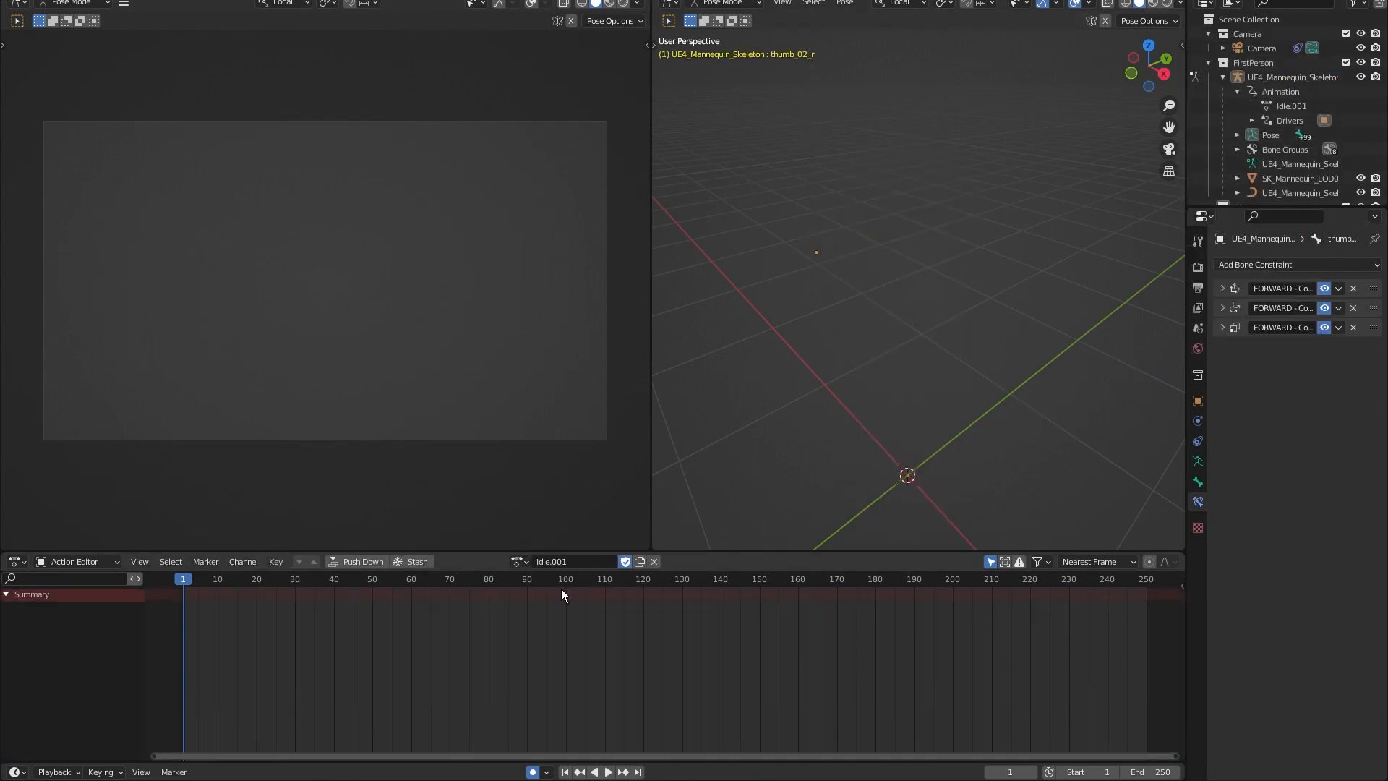
pyautogui.moveTo(859, 289); pyautogui.dragTo(1089, 277, button='middle')
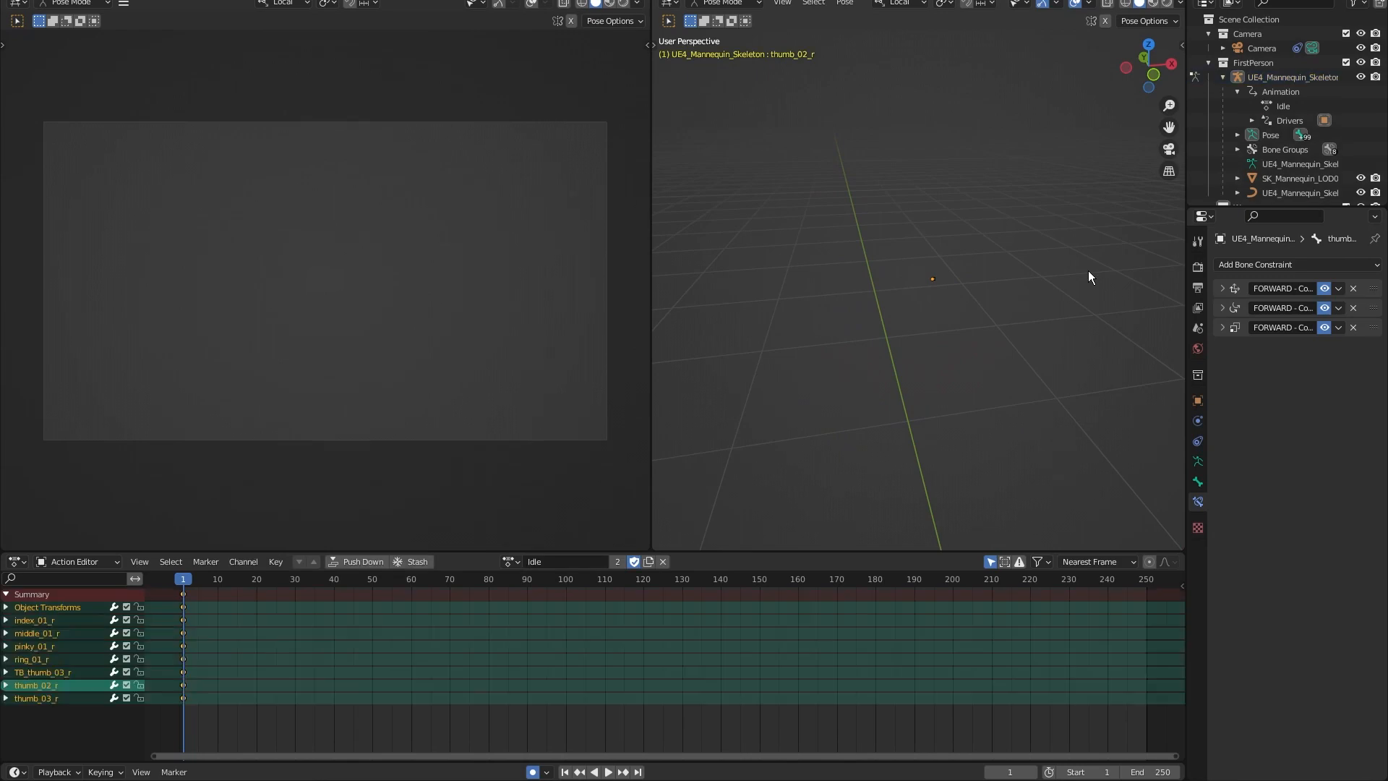
pyautogui.scroll(-5, 1089, 277)
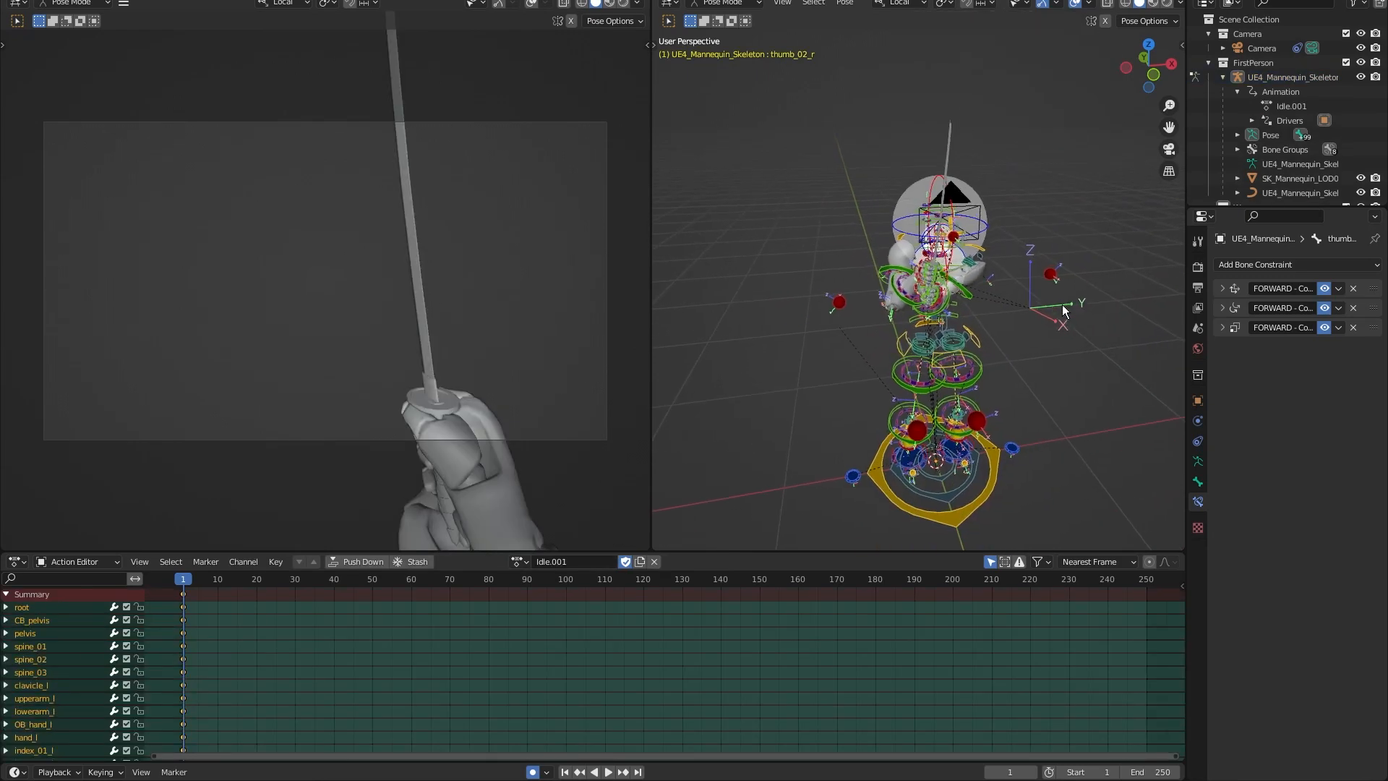
pyautogui.click(519, 562)
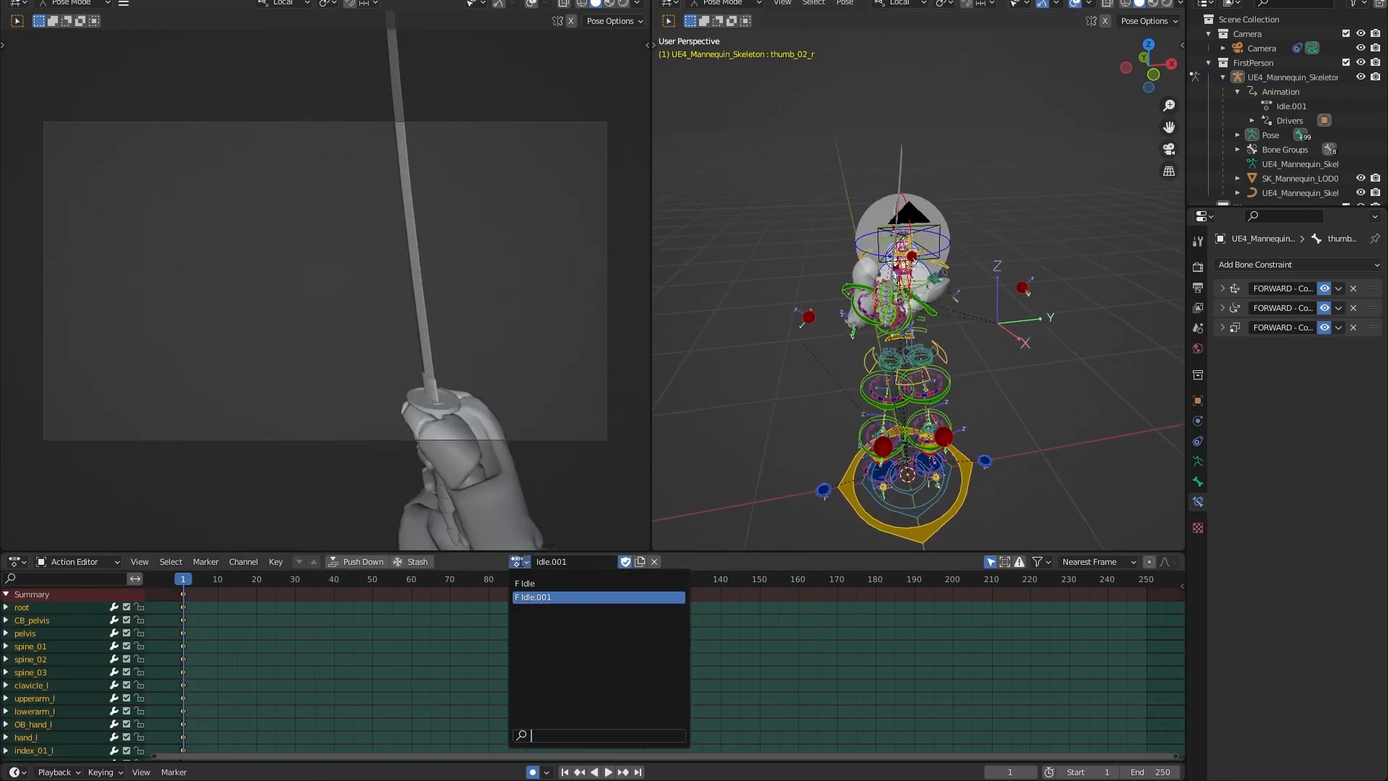
pyautogui.click(539, 582)
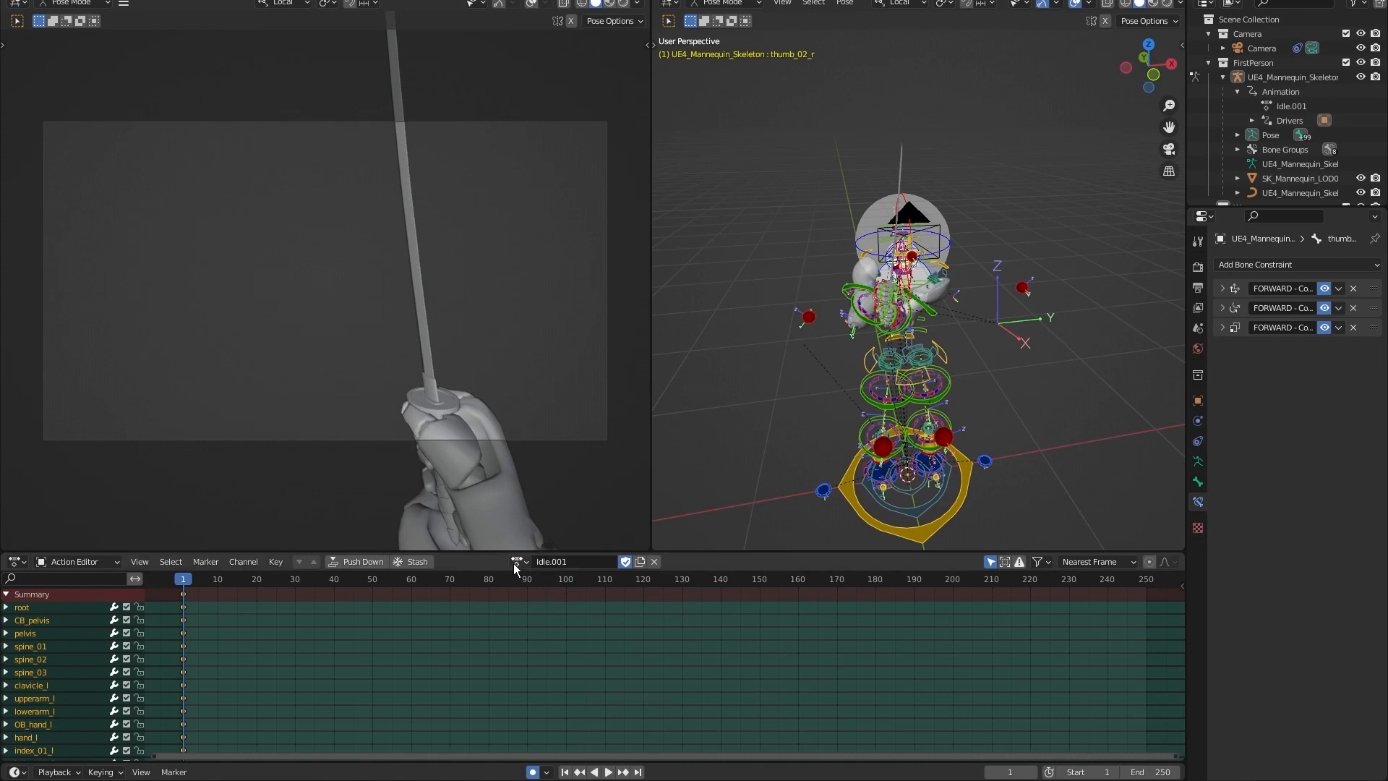
pyautogui.click(518, 562)
pyautogui.click(523, 566)
pyautogui.moveTo(904, 326); pyautogui.dragTo(847, 314, button='middle')
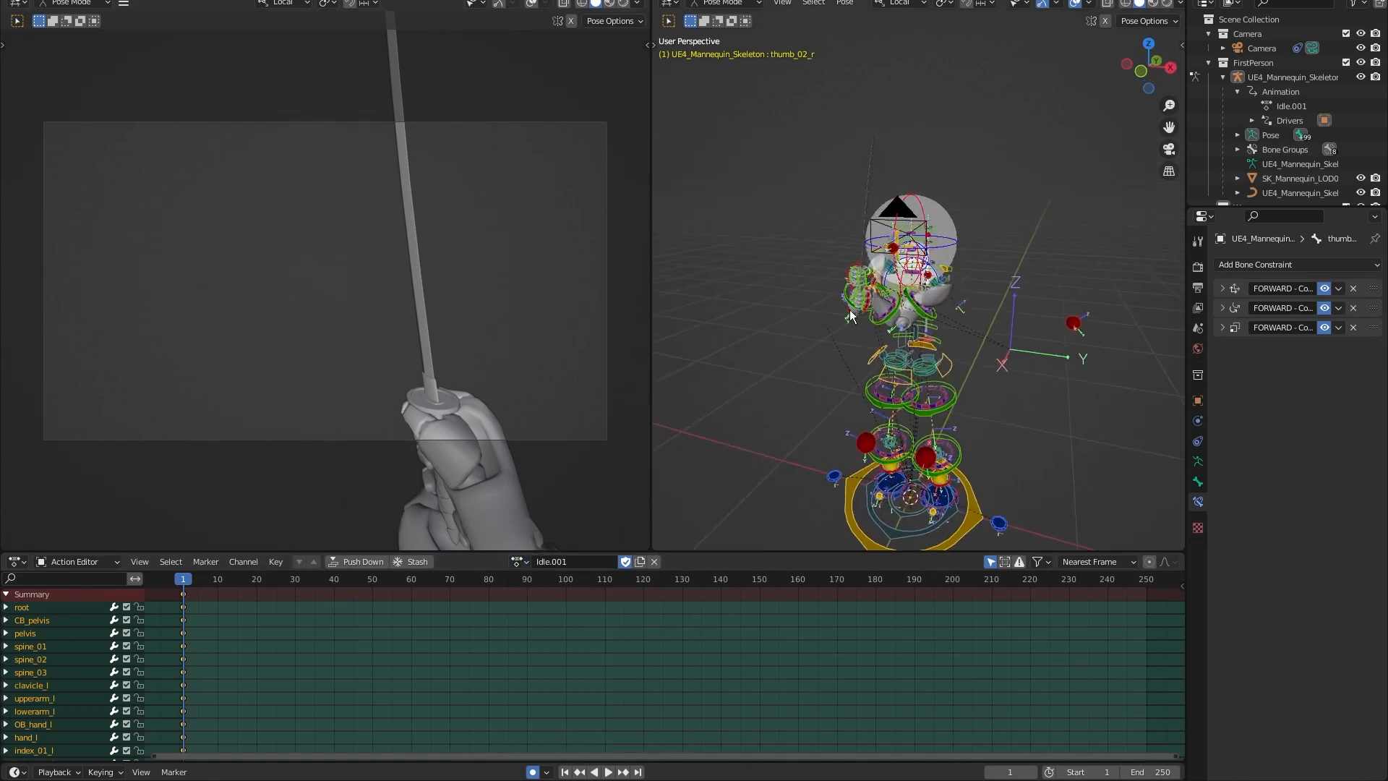
# Select only the right thumb bone thumb_02_r and adjust its rotation on the katana grip.
pyautogui.click(970, 253)
pyautogui.scroll(3, 918, 261)
pyautogui.moveTo(970, 253); pyautogui.dragTo(1005, 373, button='middle')
pyautogui.scroll(1, 960, 312)
pyautogui.scroll(1, 1004, 373)
pyautogui.scroll(5, 905, 375)
pyautogui.moveTo(905, 375)
pyautogui.keyDown('shift'); pyautogui.mouseDown(button='middle')
pyautogui.moveTo(882, 298)
pyautogui.moveTo(904, 282)
pyautogui.moveTo(910, 207)
pyautogui.moveTo(903, 320)
pyautogui.moveTo(931, 253)
pyautogui.mouseUp(button='middle'); pyautogui.keyUp('shift')
pyautogui.press('z')
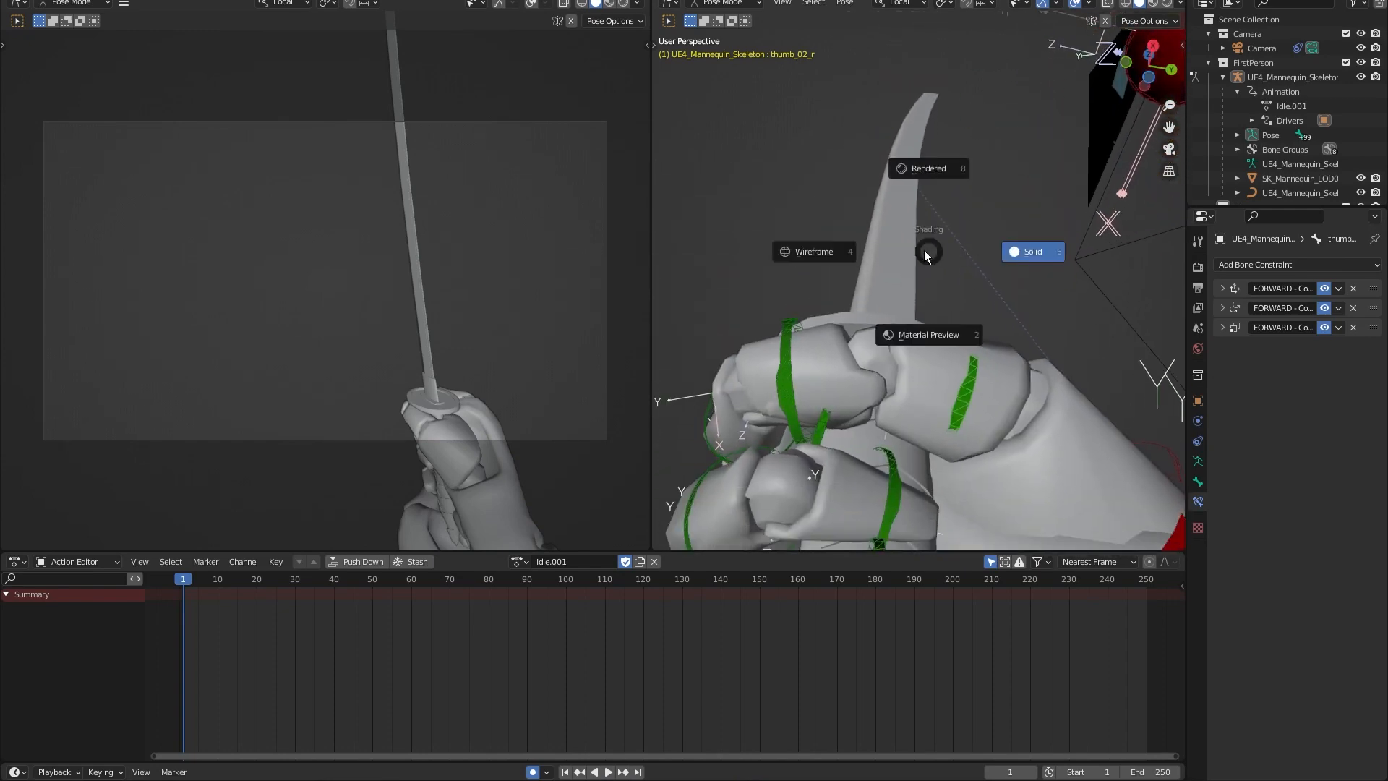
pyautogui.click(986, 223)
pyautogui.press('i')
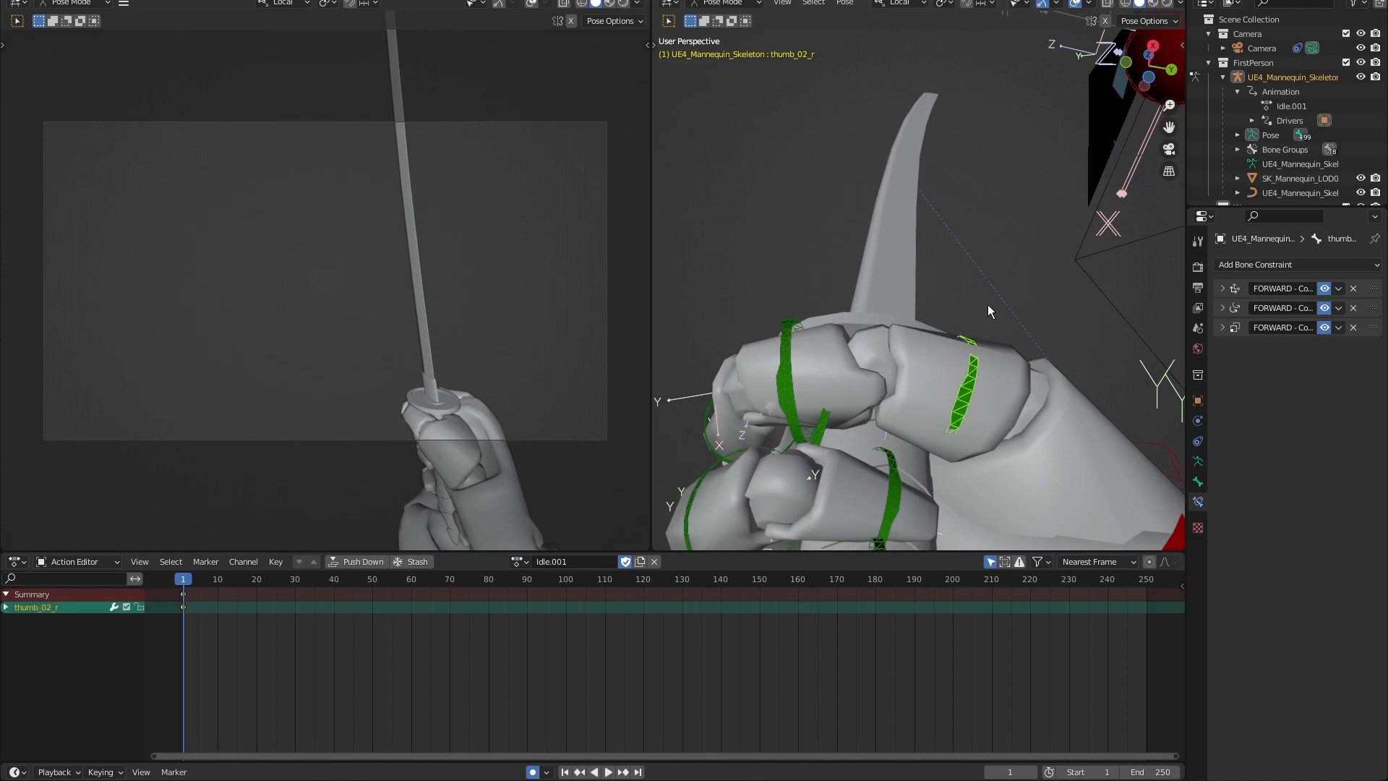
pyautogui.press('r')
pyautogui.click(977, 301)
pyautogui.moveTo(896, 293); pyautogui.dragTo(826, 337, button='middle')
pyautogui.scroll(-4, 868, 343)
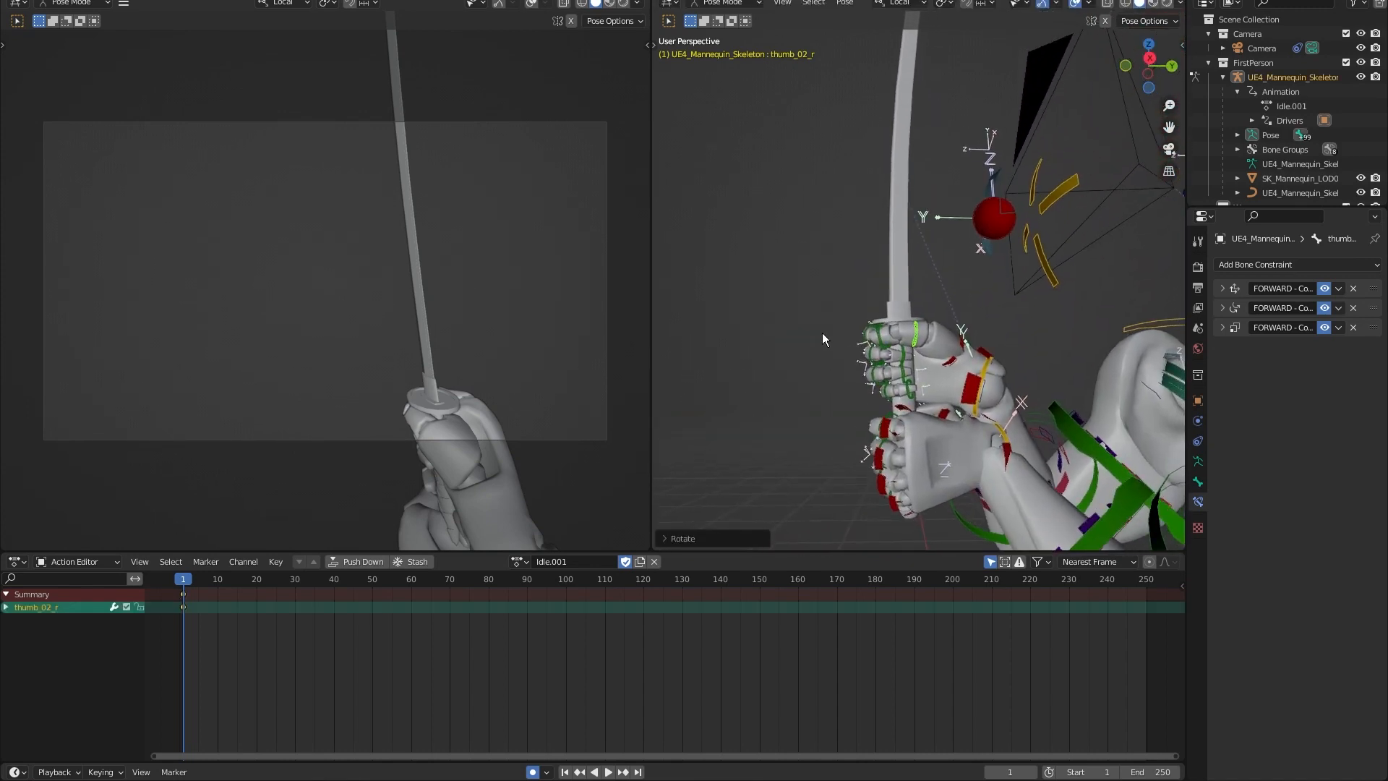
pyautogui.scroll(-4, 822, 332)
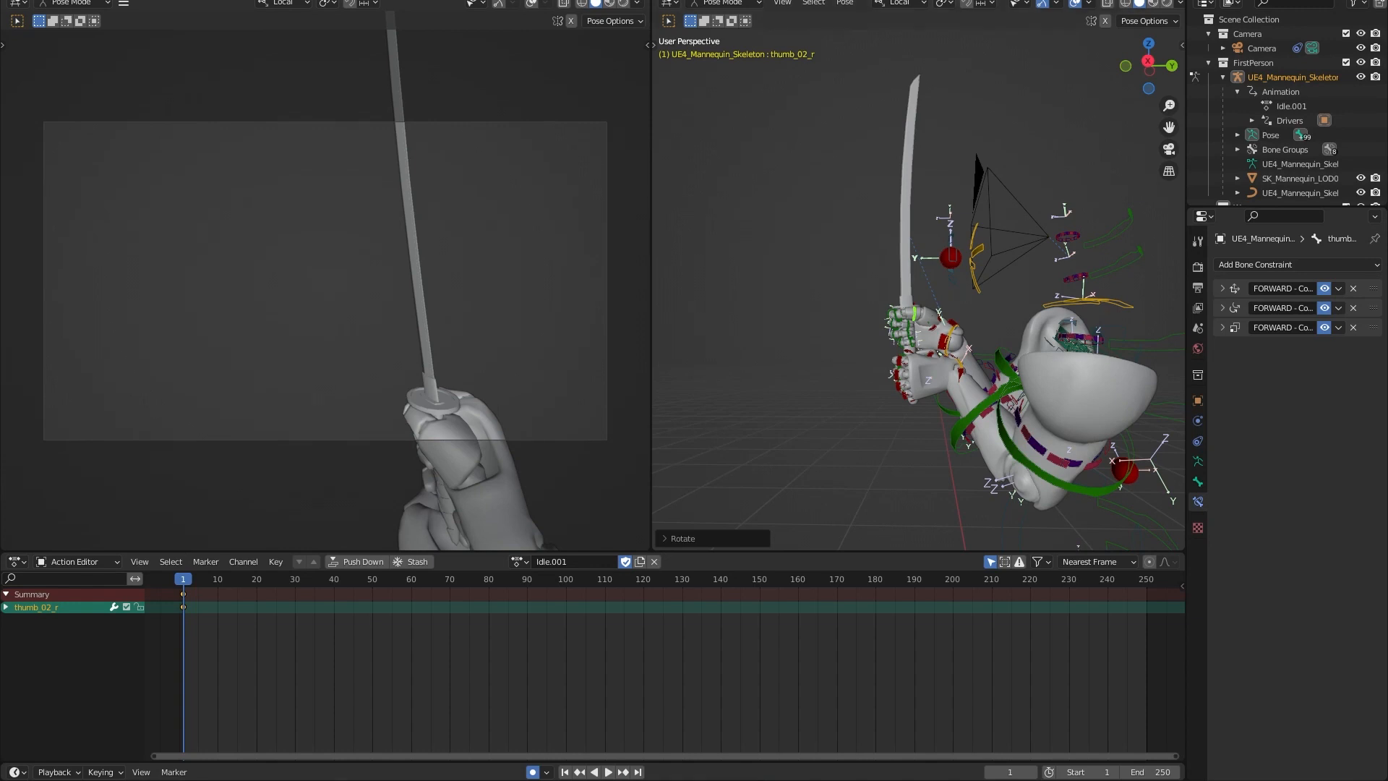
# Export the skeleton's action through Mr Mannequins FBX with Start/End Keyframes enabled and the action prefix FP Katana.
pyautogui.click(32, 1)
pyautogui.moveTo(59, 191)
pyautogui.click(195, 380)
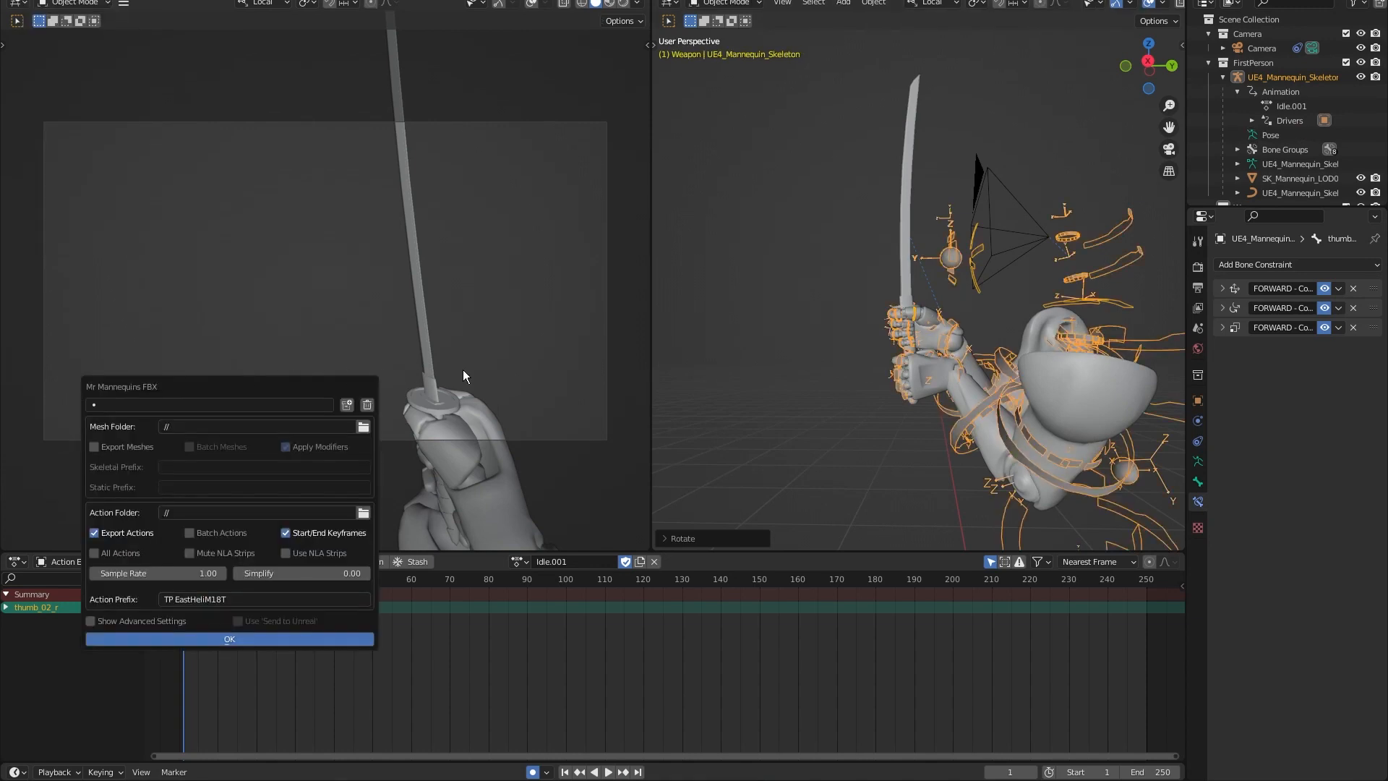
pyautogui.click(249, 599)
pyautogui.write('FP Katana')
pyautogui.click(263, 635)
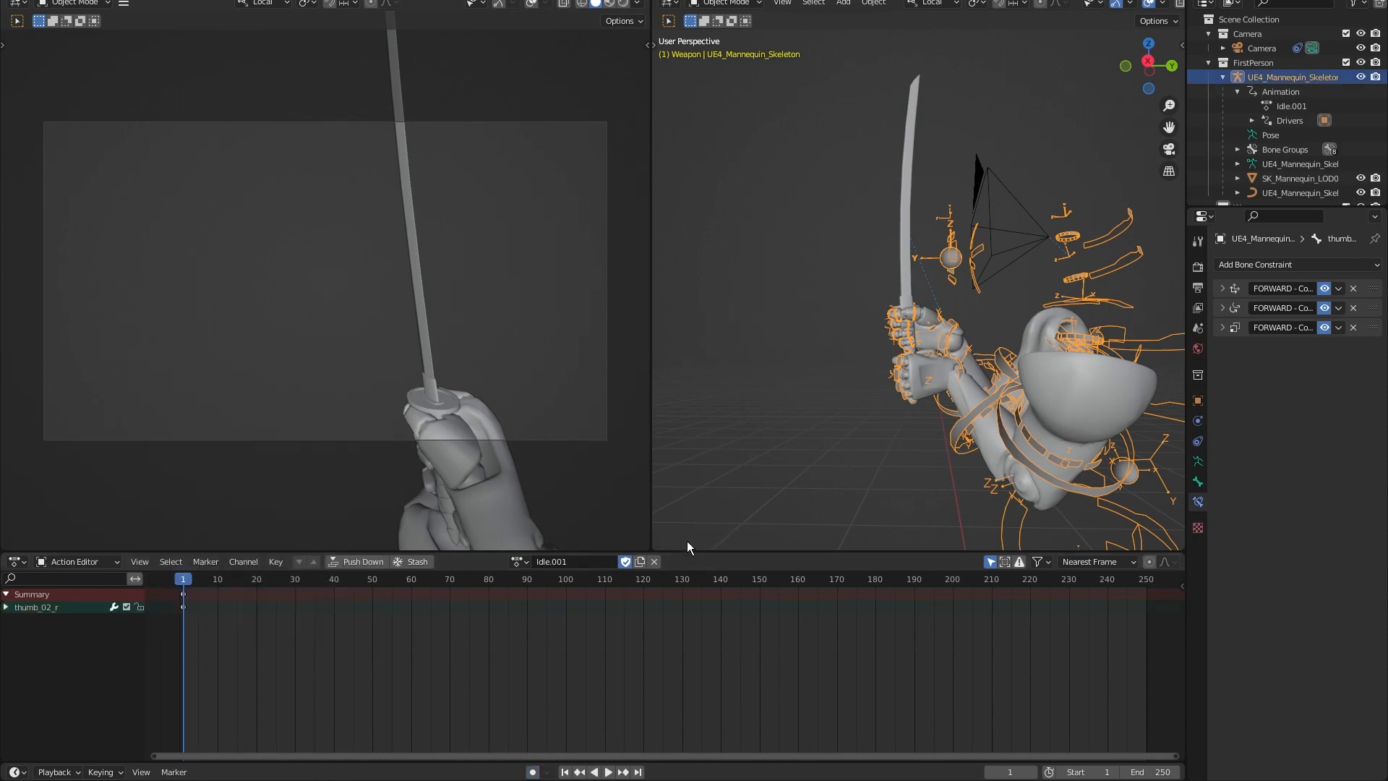
pyautogui.moveTo(790, 397); pyautogui.dragTo(775, 408, button='middle')
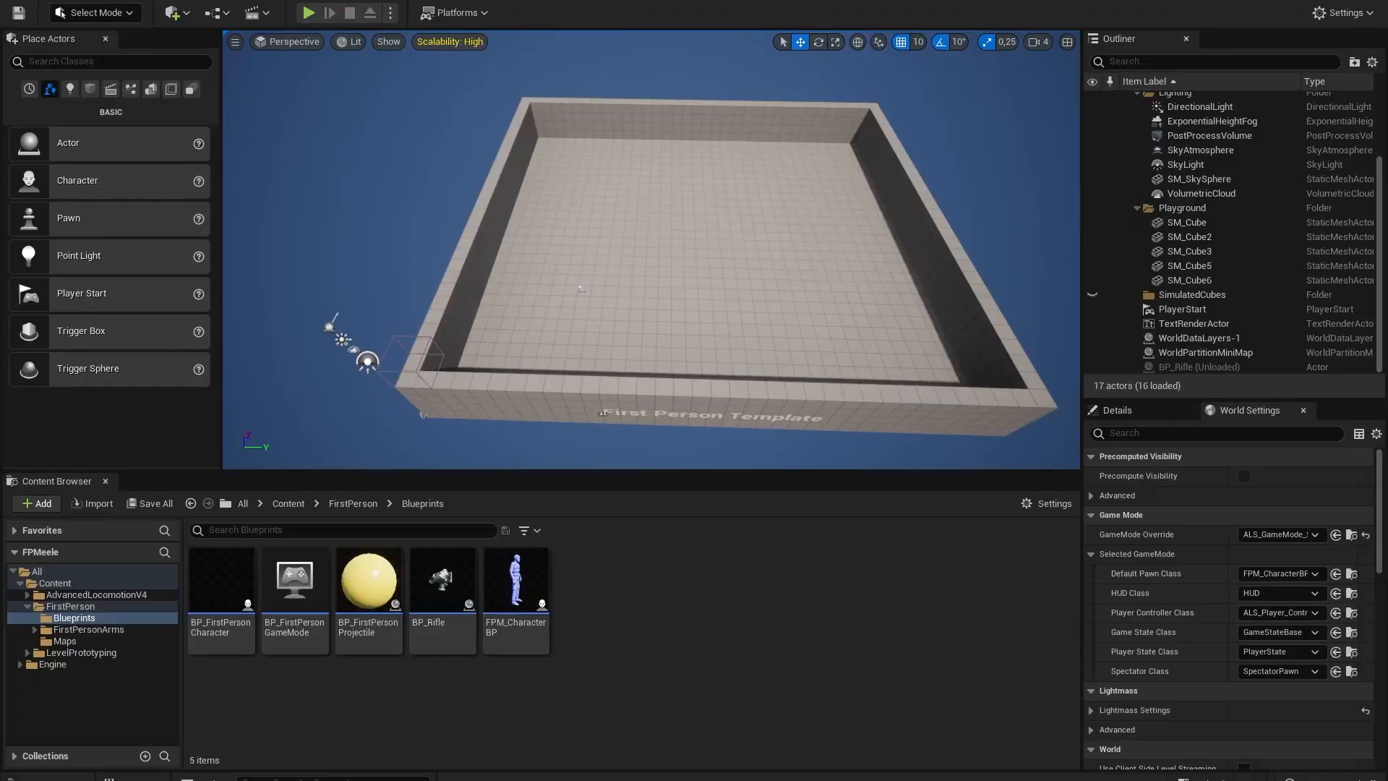
# Switch to Unreal Editor and force-delete all assets in FirstPersonArms' Animations folder except FirstPerson_AnimBP.
pyautogui.click(350, 504)
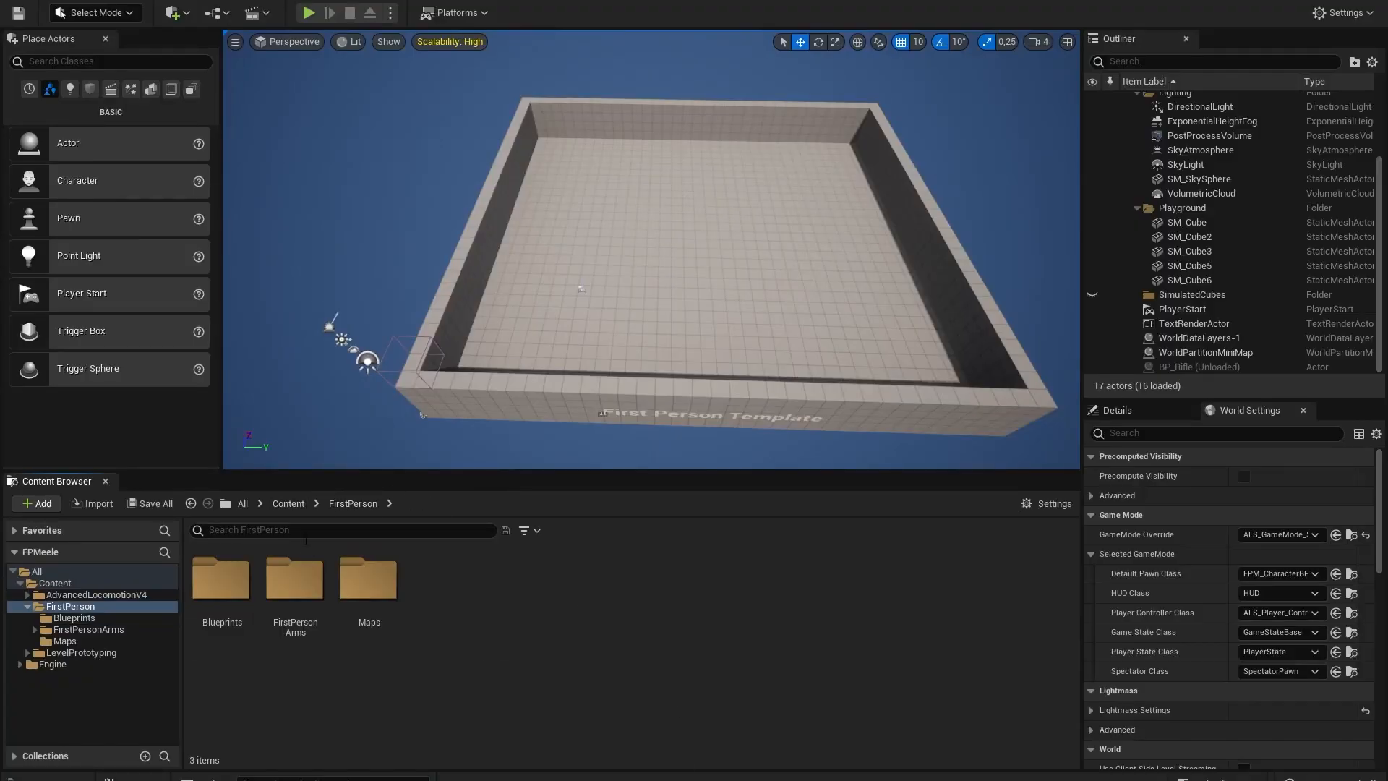
pyautogui.doubleClick(294, 579)
pyautogui.doubleClick(221, 578)
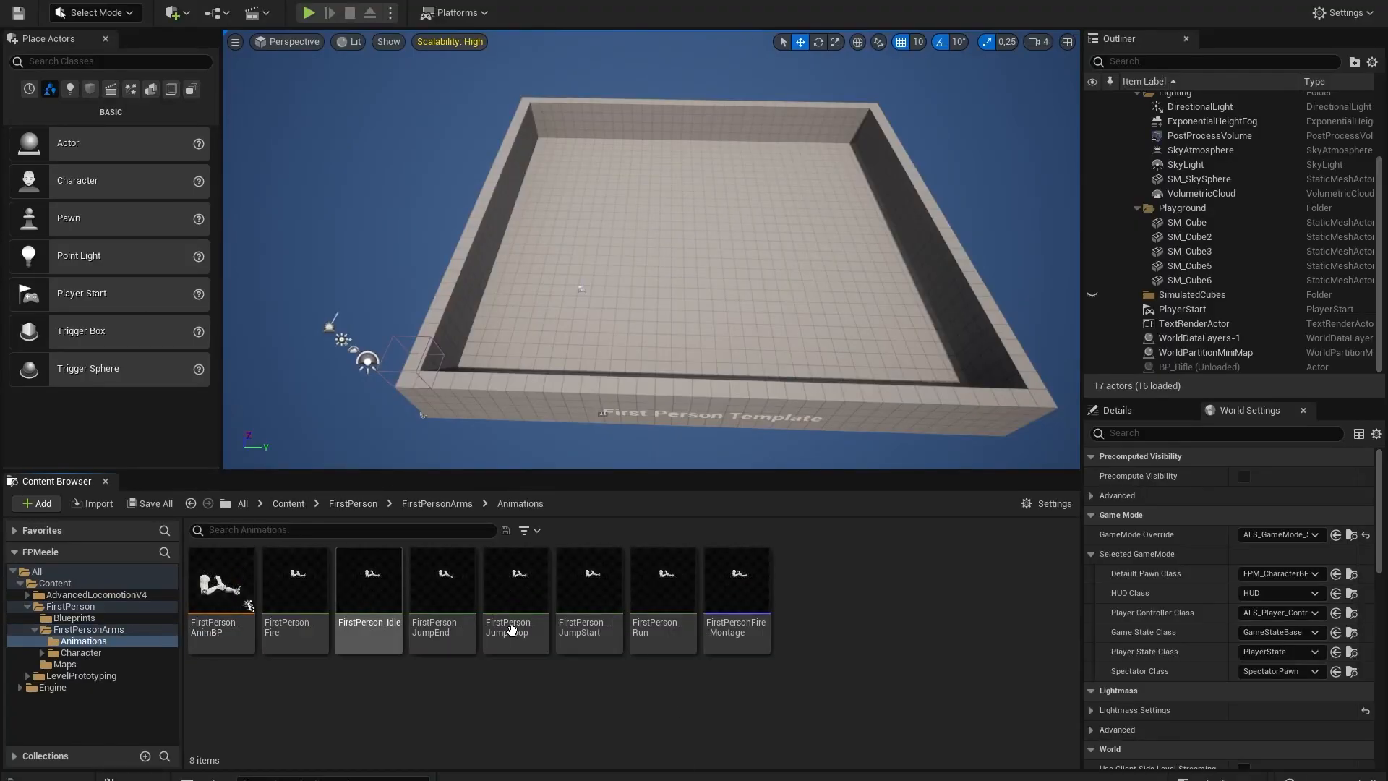
pyautogui.keyDown('shift'); pyautogui.click(318, 621); pyautogui.keyUp('shift')
pyautogui.rightClick(326, 621)
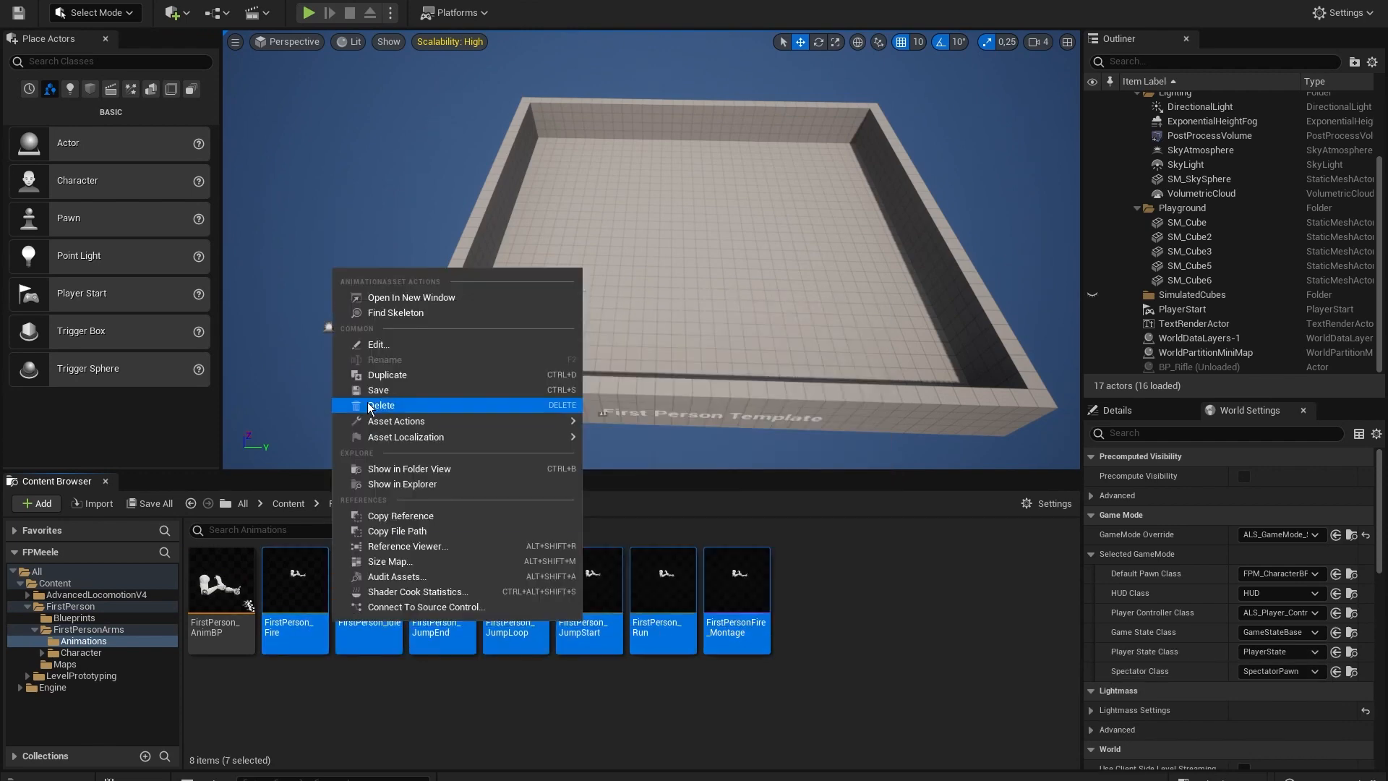
pyautogui.click(380, 410)
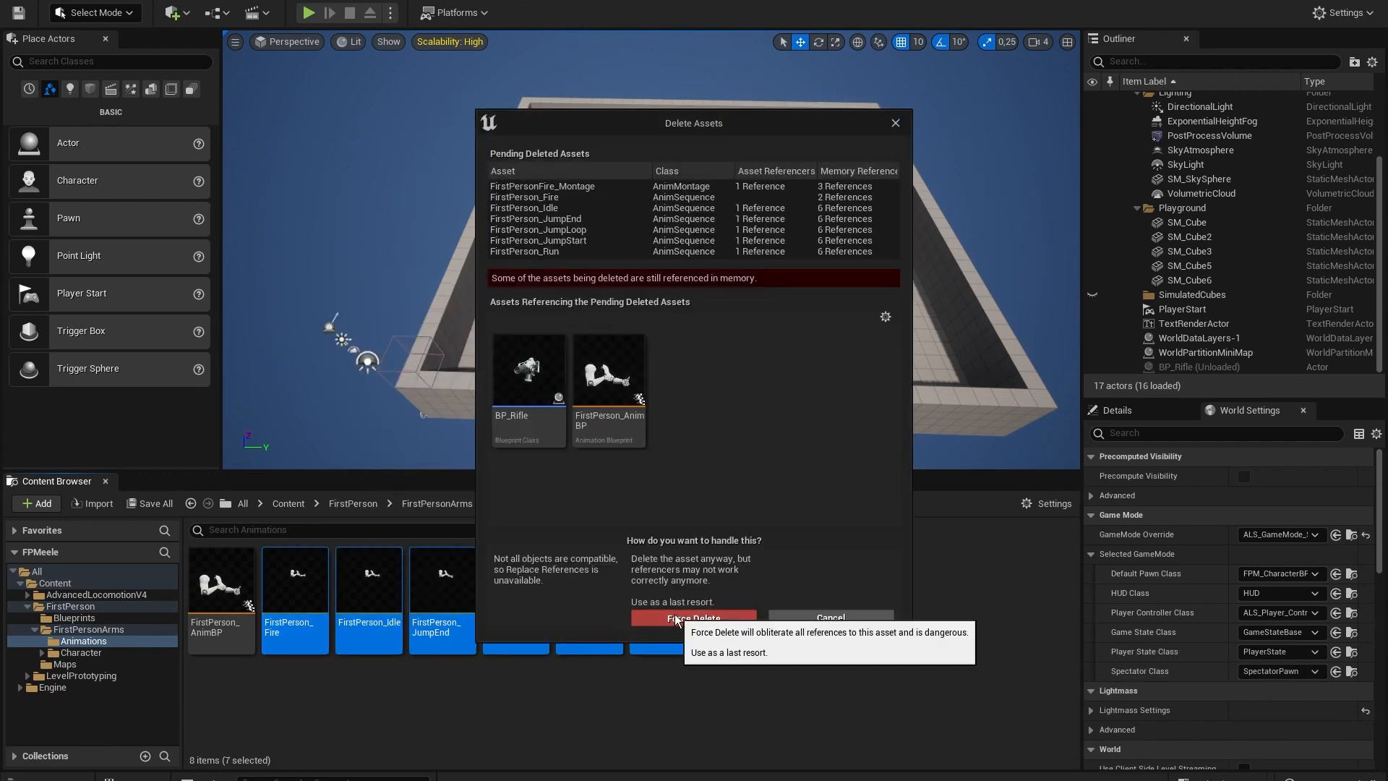
pyautogui.click(621, 613)
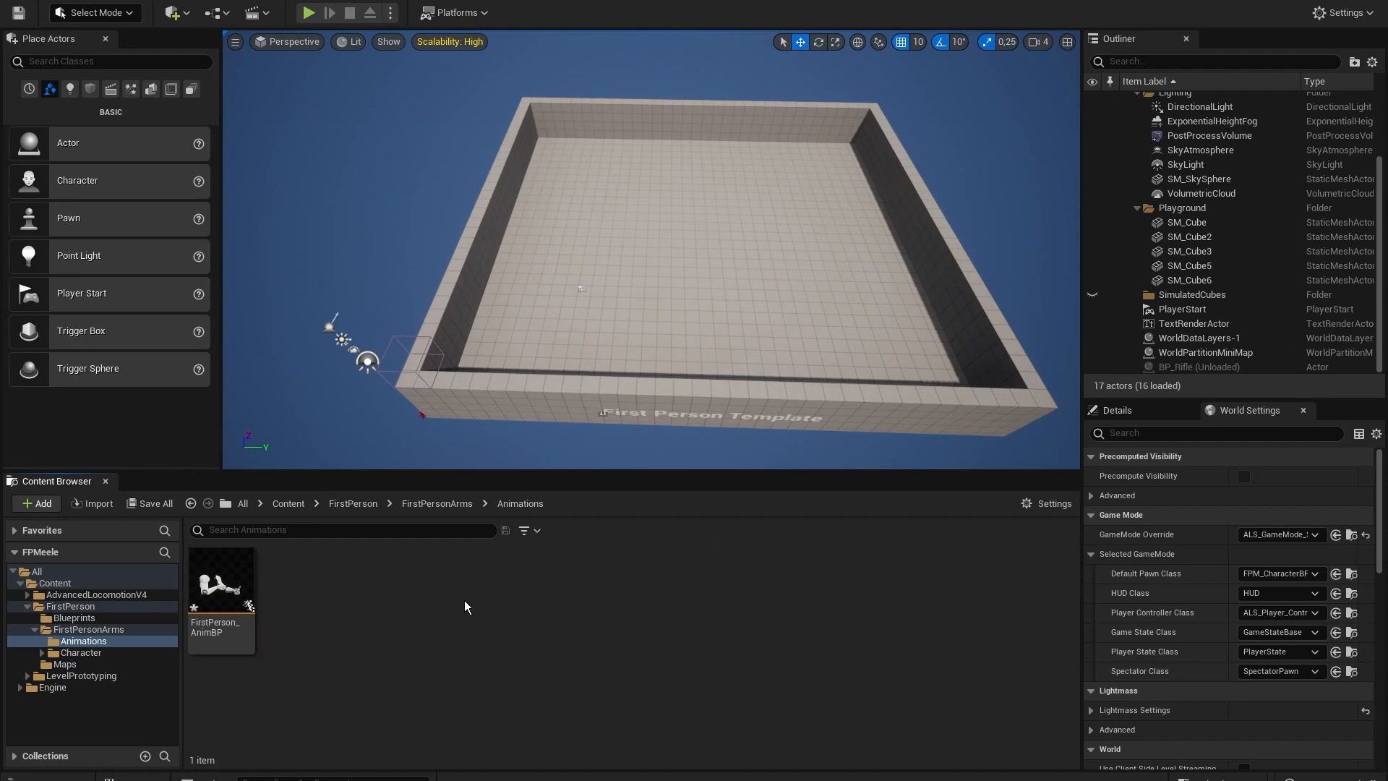
# Create a folder named Katana inside the Animations folder and open it.
pyautogui.rightClick(464, 600)
pyautogui.click(527, 178)
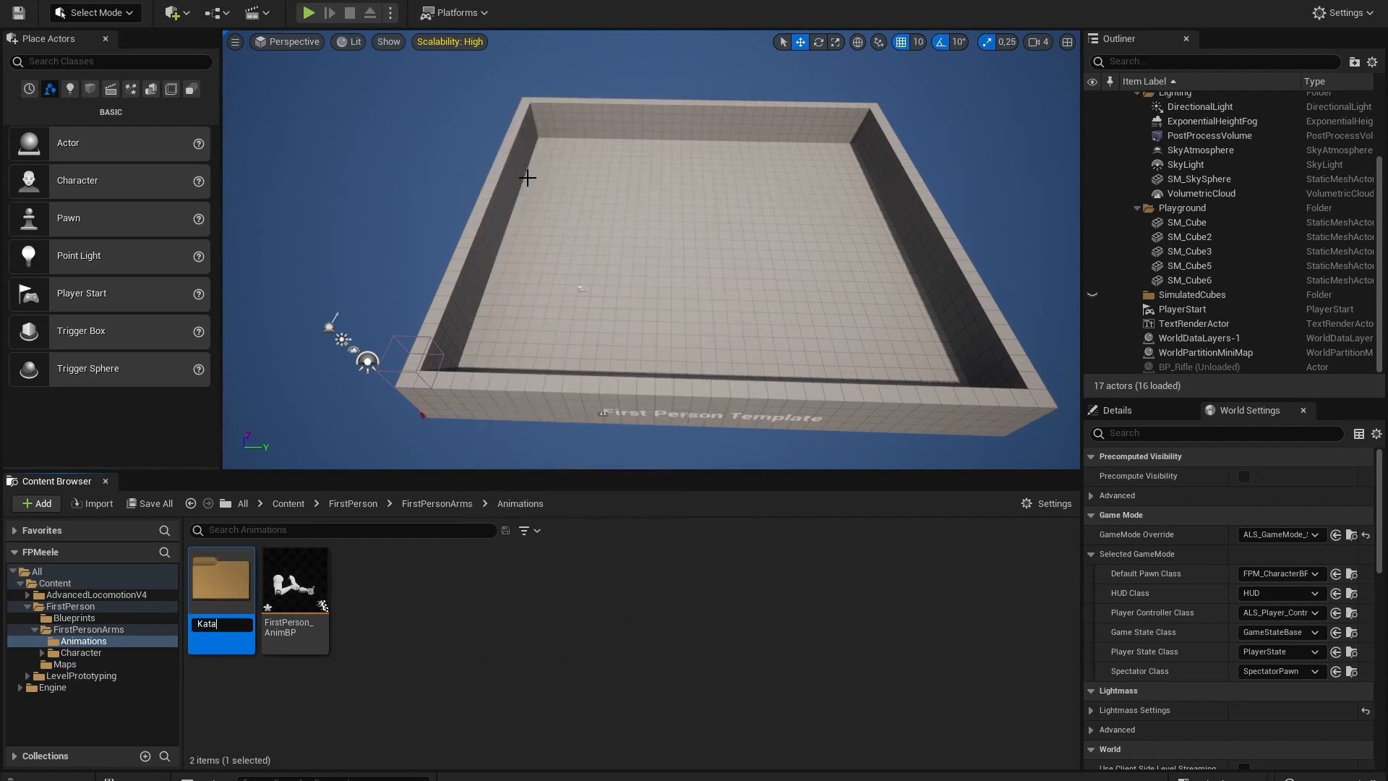
pyautogui.doubleClick(239, 597)
# Import FP_Katana_Idle_001.fbx from the FP Anims Katana directory into the Katana folder using the SK_Mannequin_Arms skeleton, and return to the Animations folder.
pyautogui.click(130, 779)
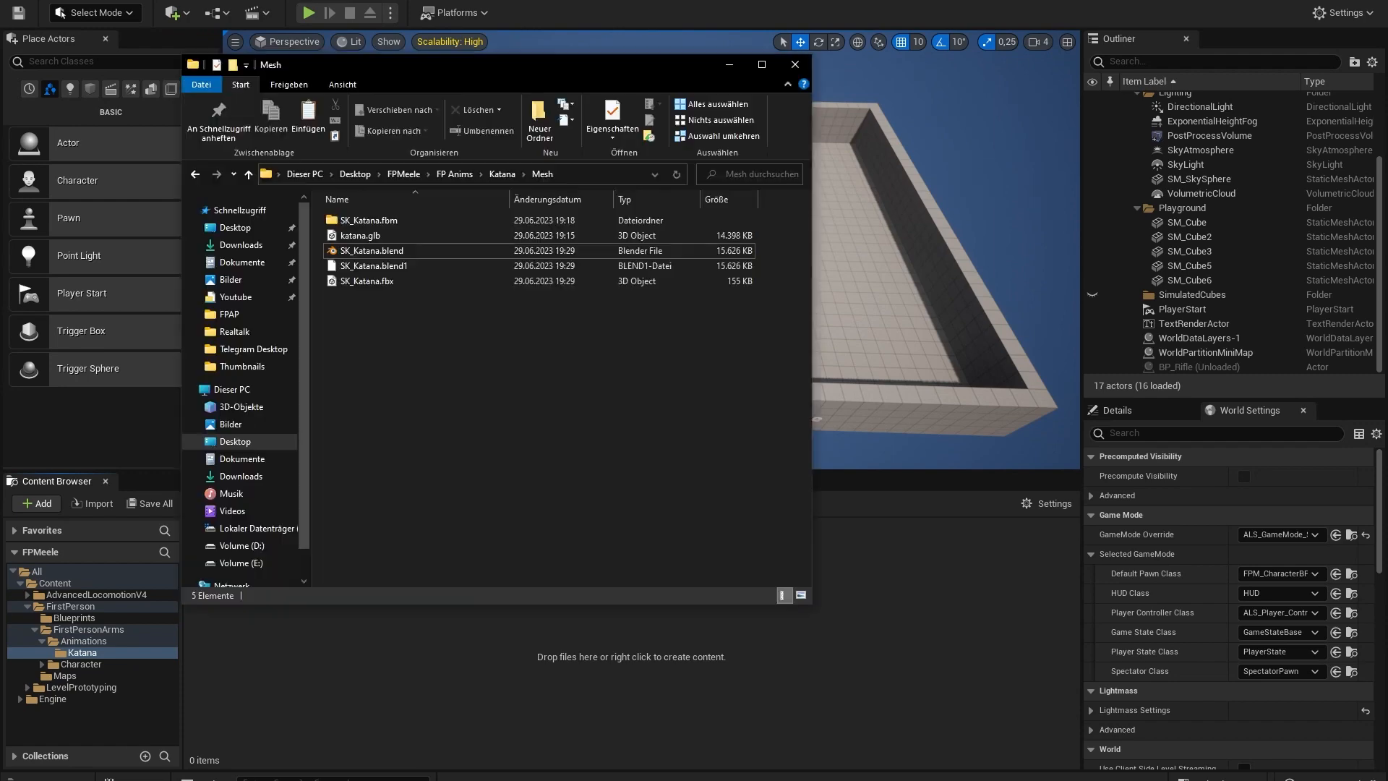
pyautogui.doubleClick(374, 219)
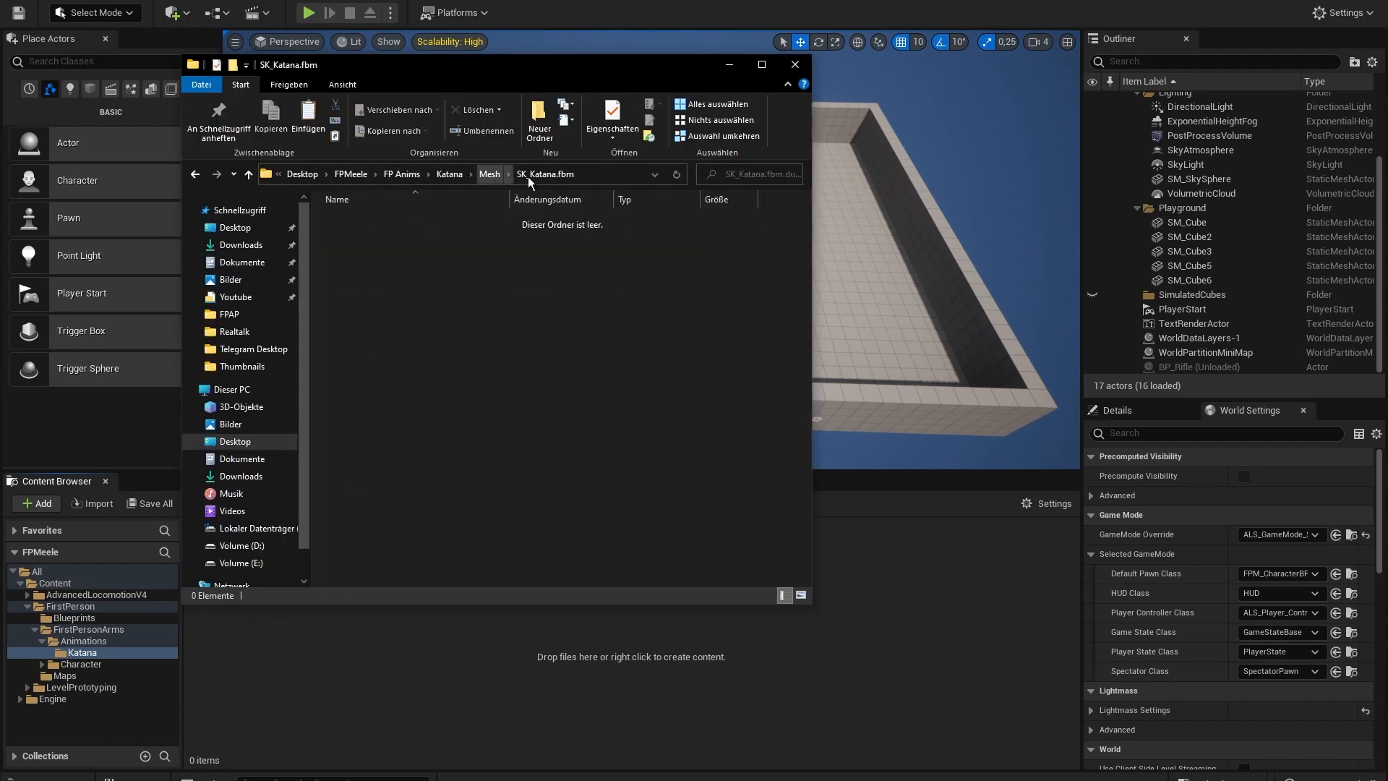
pyautogui.click(435, 178)
pyautogui.moveTo(390, 266); pyautogui.dragTo(604, 320)
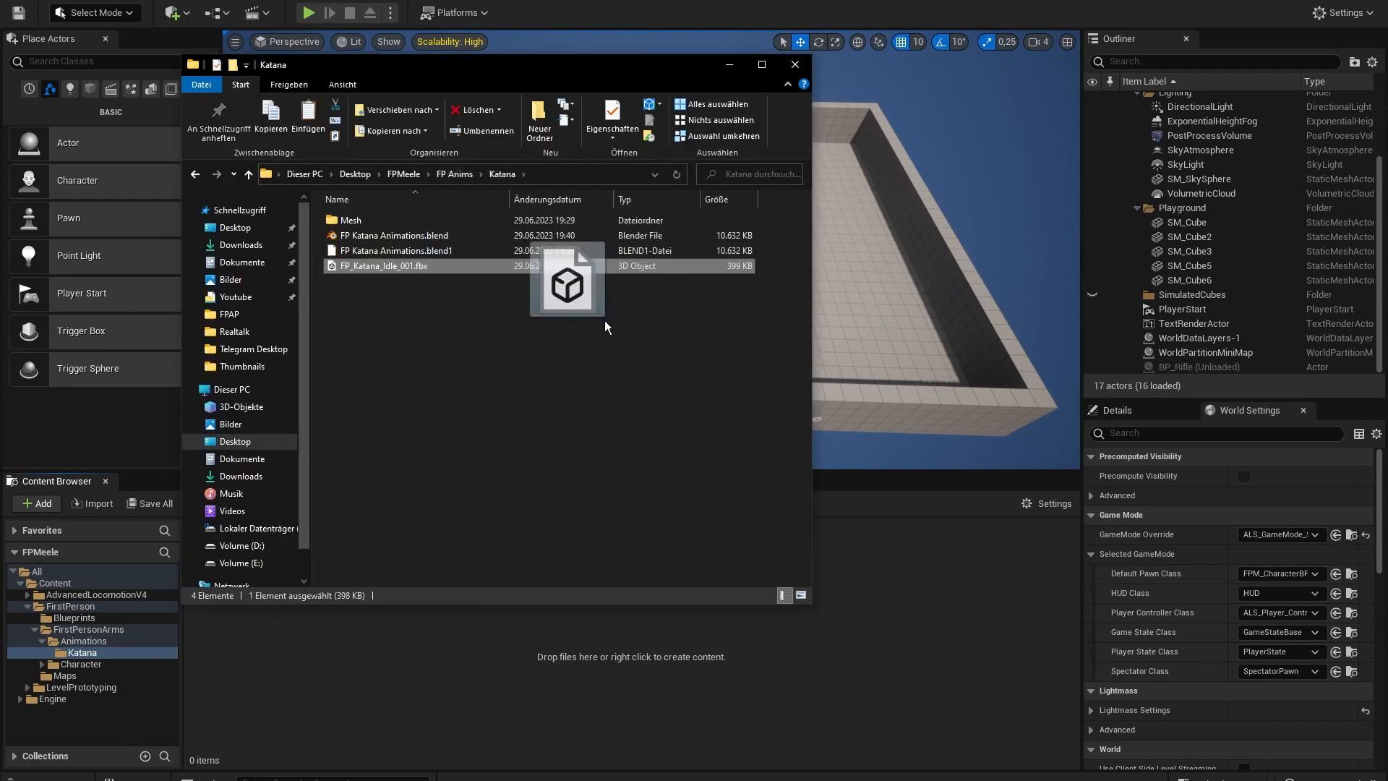
pyautogui.moveTo(848, 667); pyautogui.dragTo(847, 667)
pyautogui.click(770, 202)
pyautogui.write('arms')
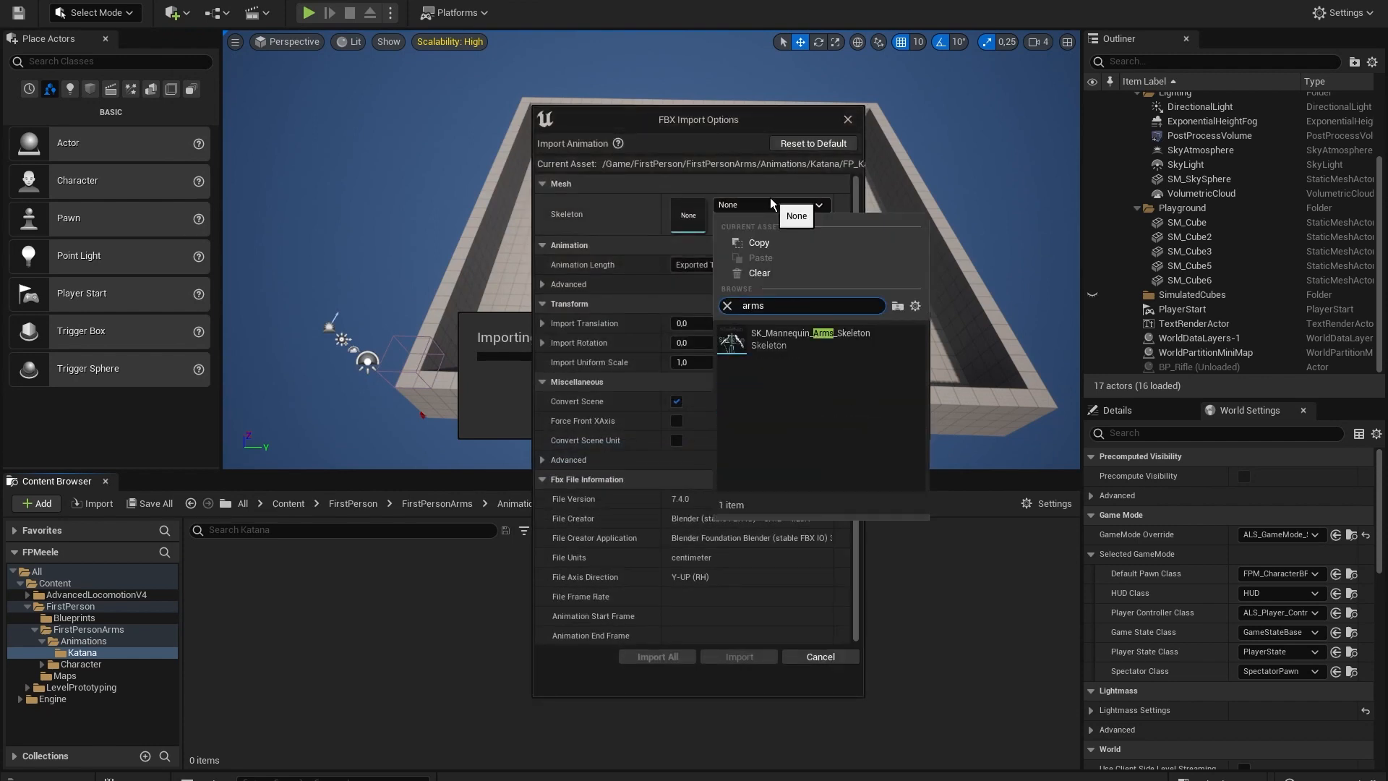
pyautogui.click(768, 343)
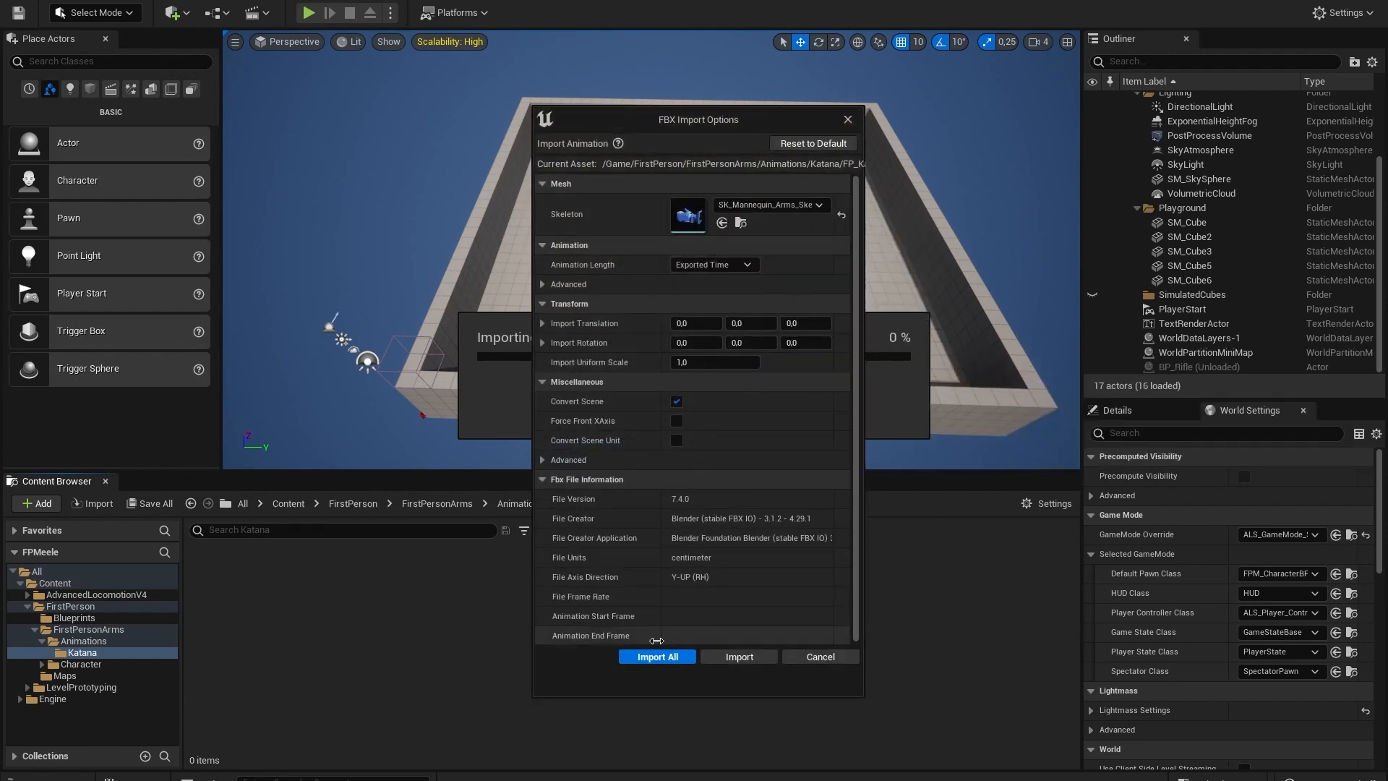
pyautogui.click(629, 663)
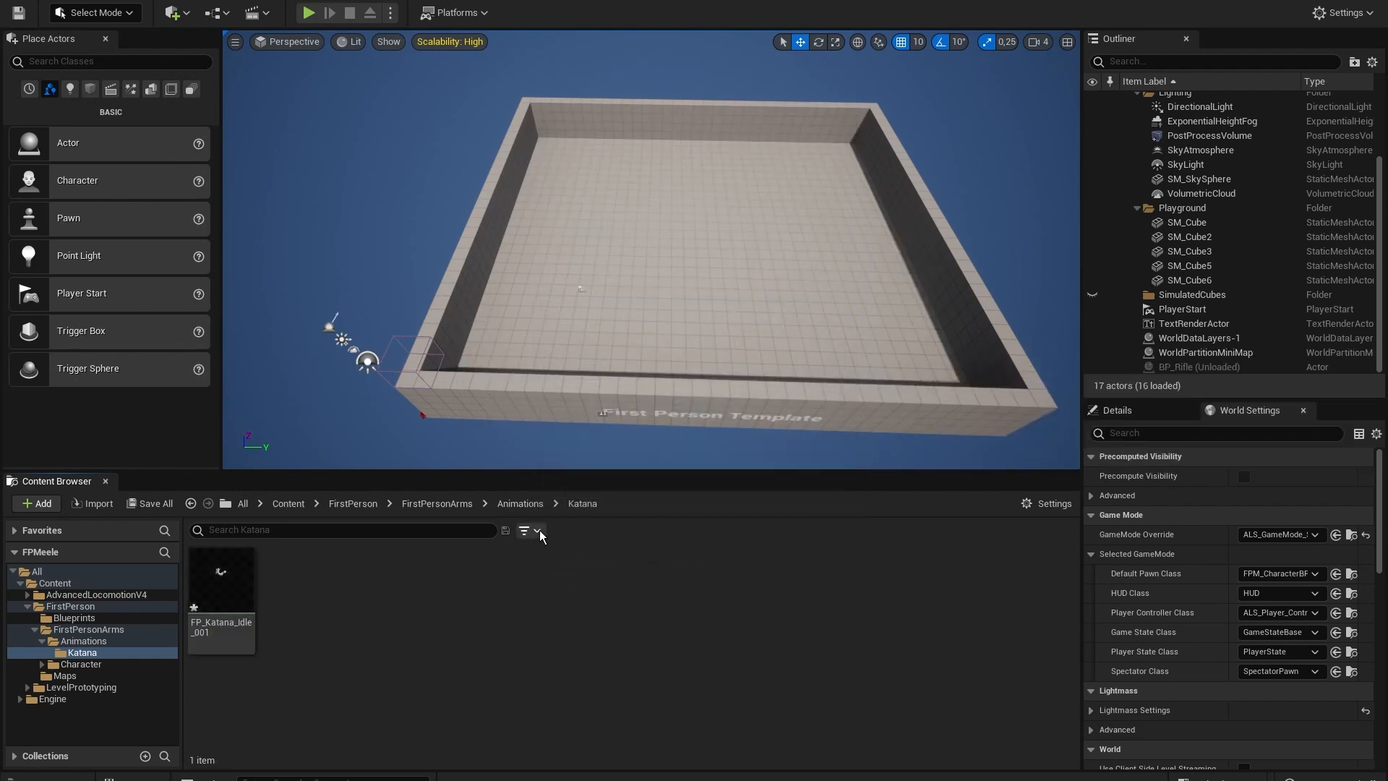
pyautogui.click(519, 504)
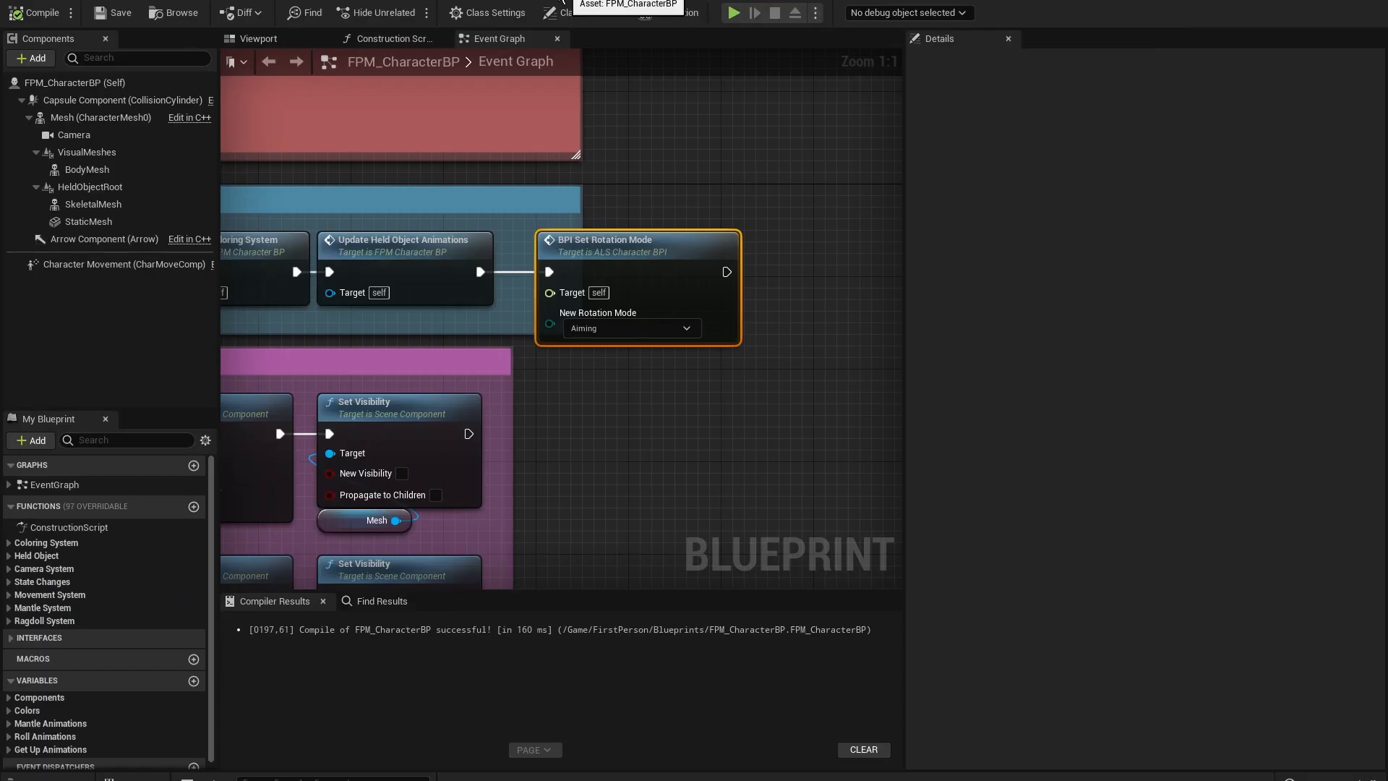
# Add a skeletal mesh component named FPSHands under the Camera in FPM_CharacterBP.
pyautogui.click(258, 37)
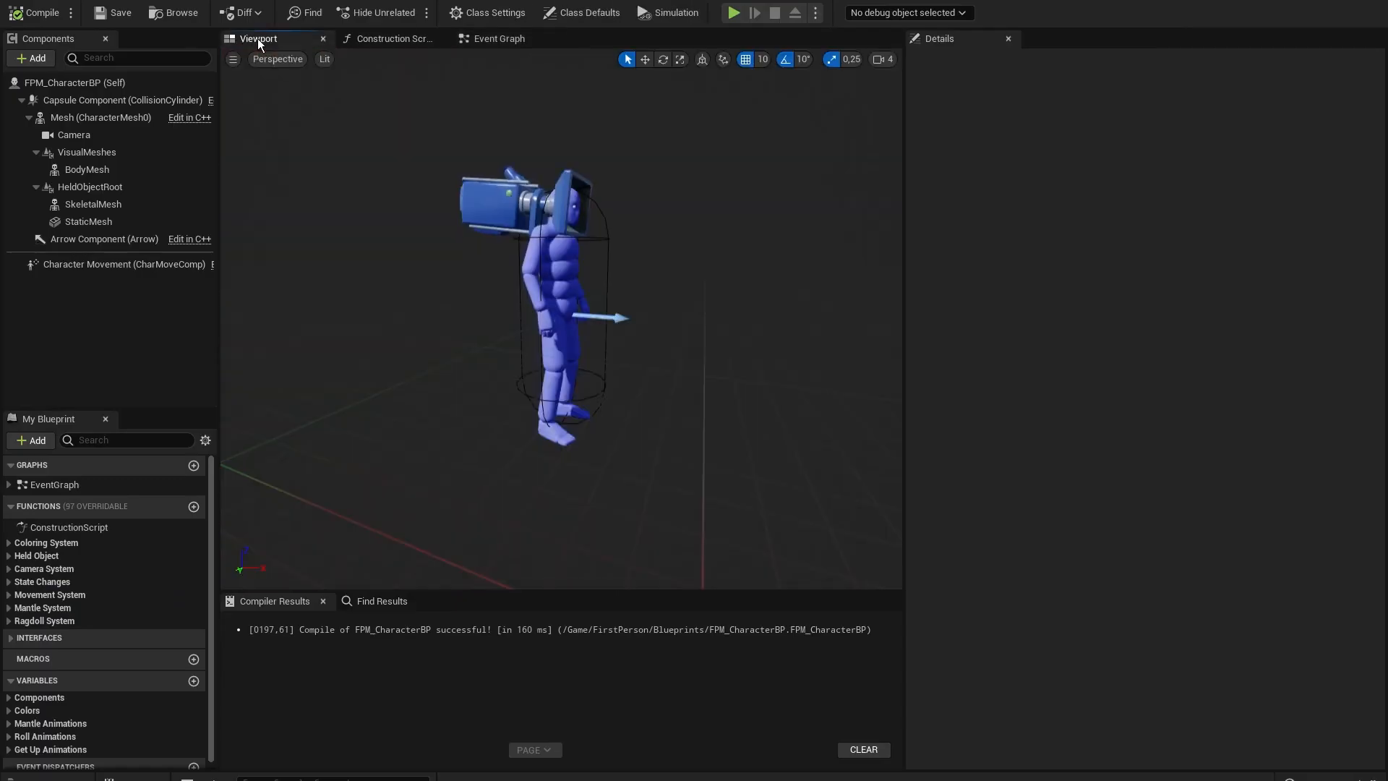
pyautogui.click(120, 123)
pyautogui.click(119, 136)
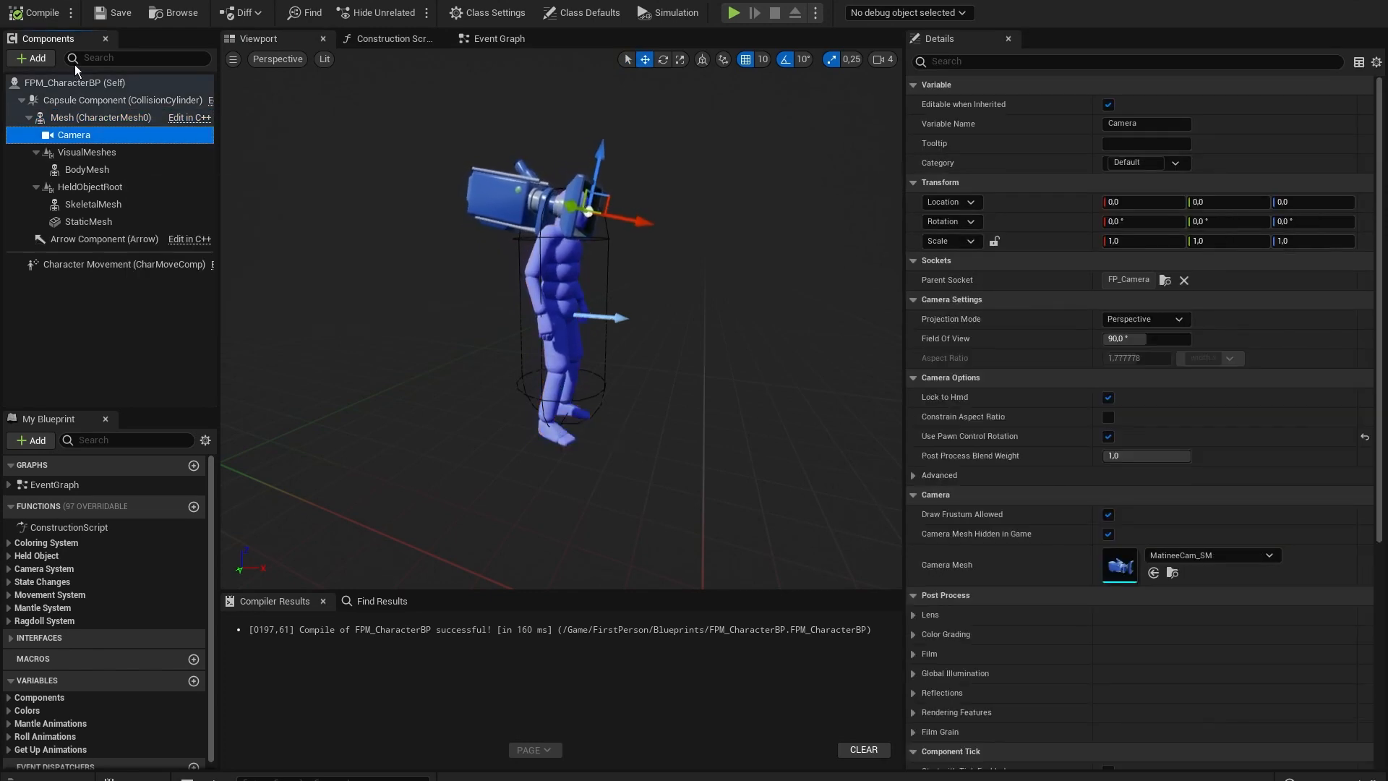
pyautogui.click(33, 58)
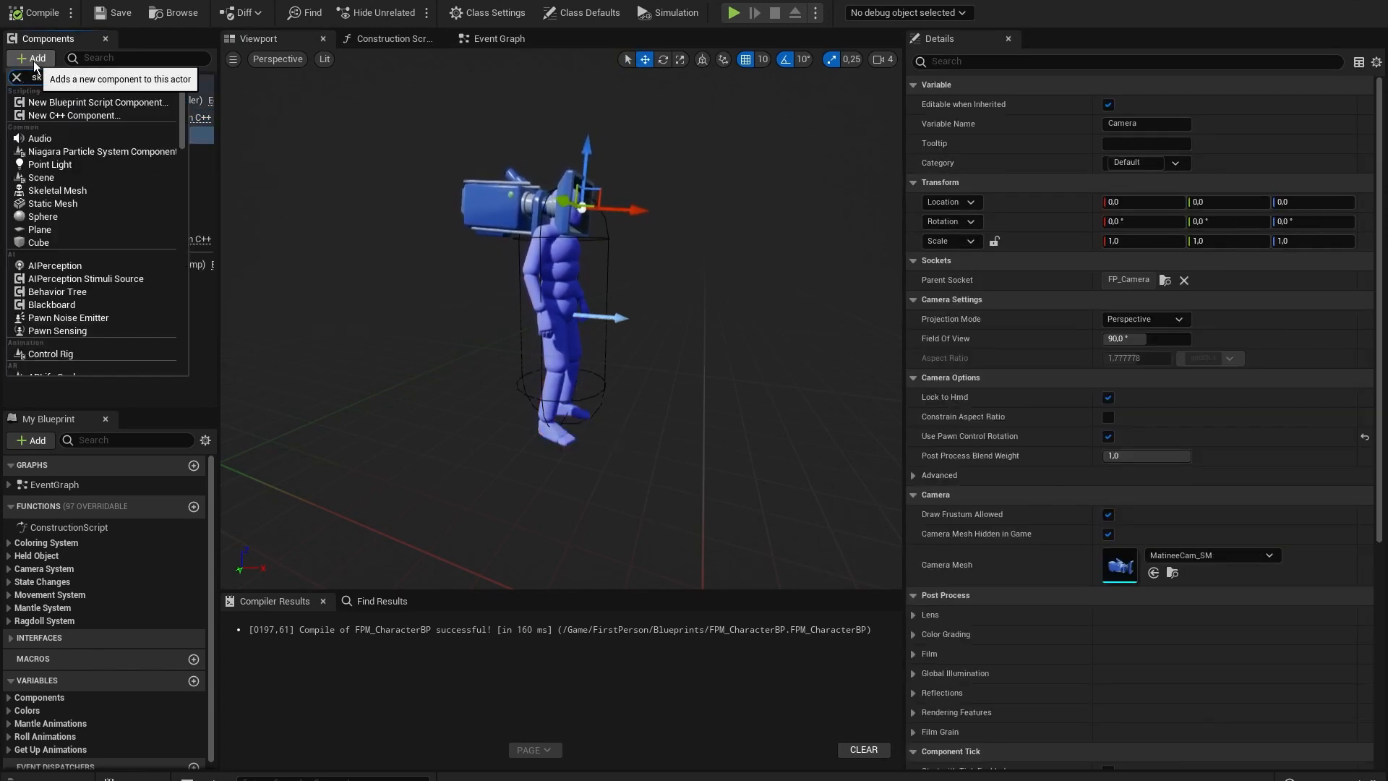
pyautogui.write('ske')
pyautogui.click(86, 99)
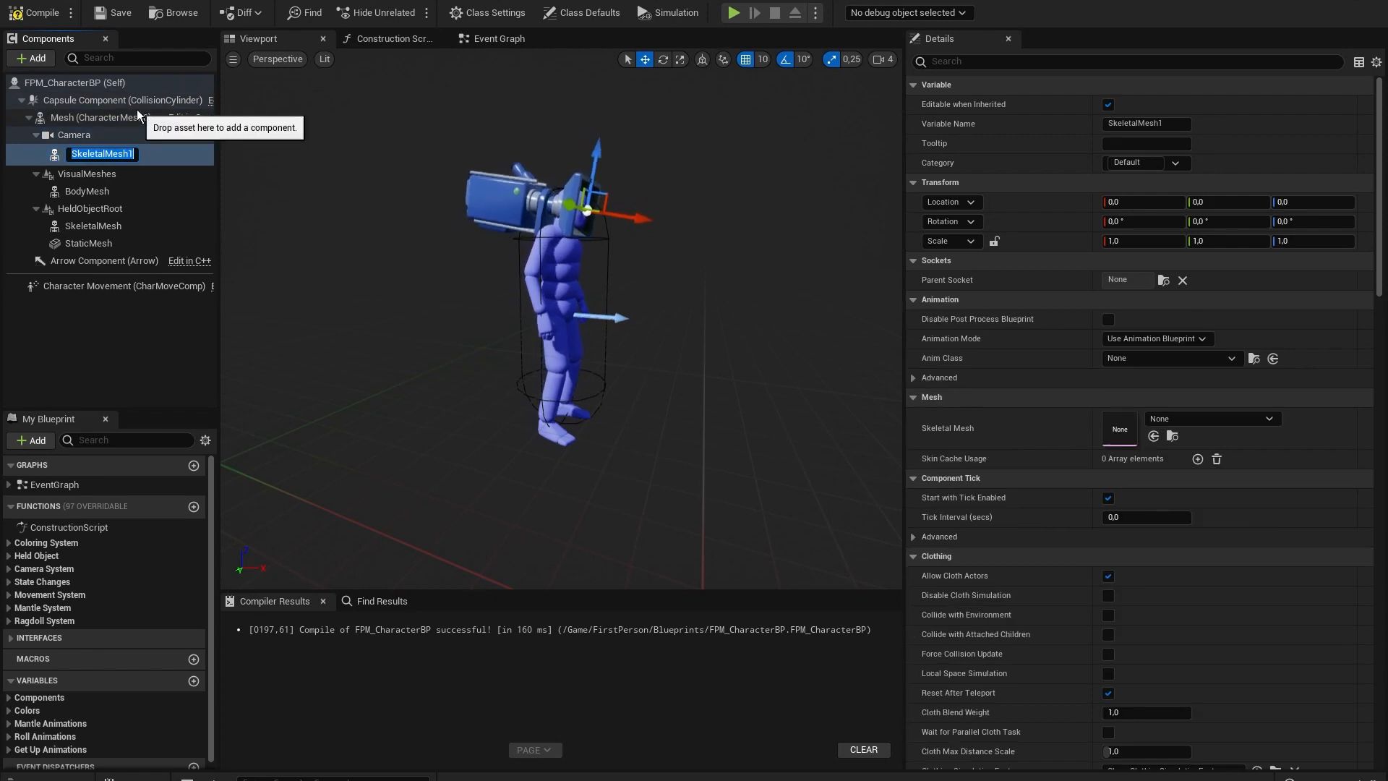
pyautogui.write('FPSHands')
pyautogui.press('Return')
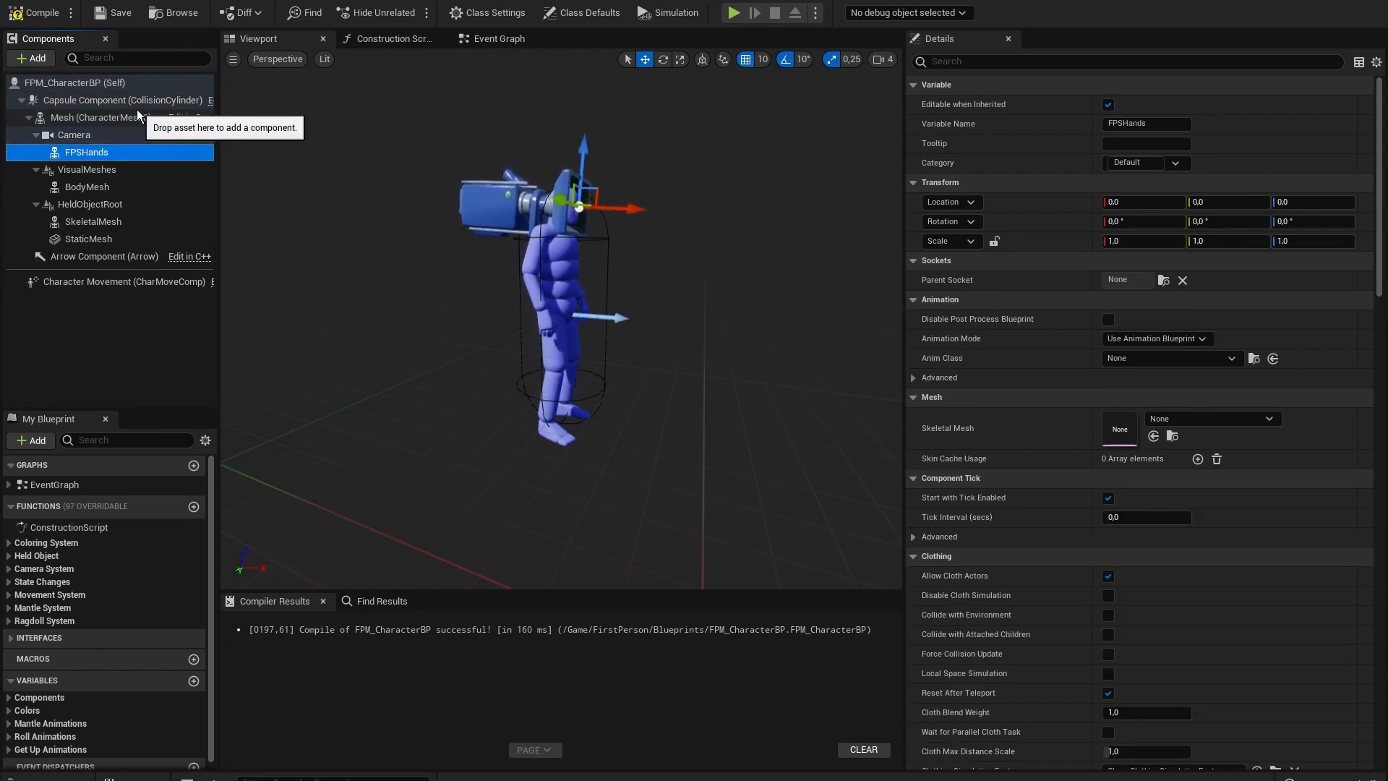
# Assign the SK_Mannequin_Arms mesh to FPSHands and make it play FP_Katana_Idle_001 with the animation mode Use Animation Asset.
pyautogui.click(1212, 422)
pyautogui.write('arms')
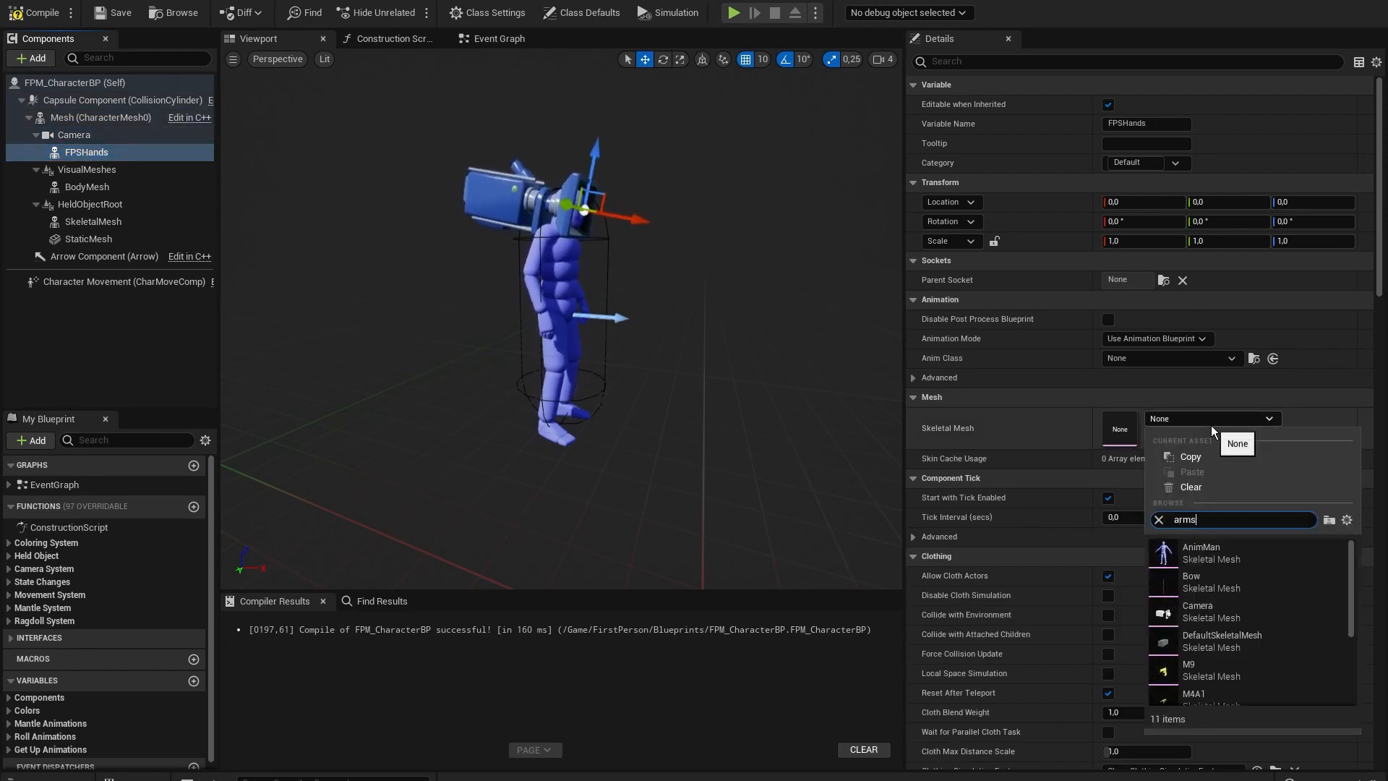
pyautogui.click(1215, 552)
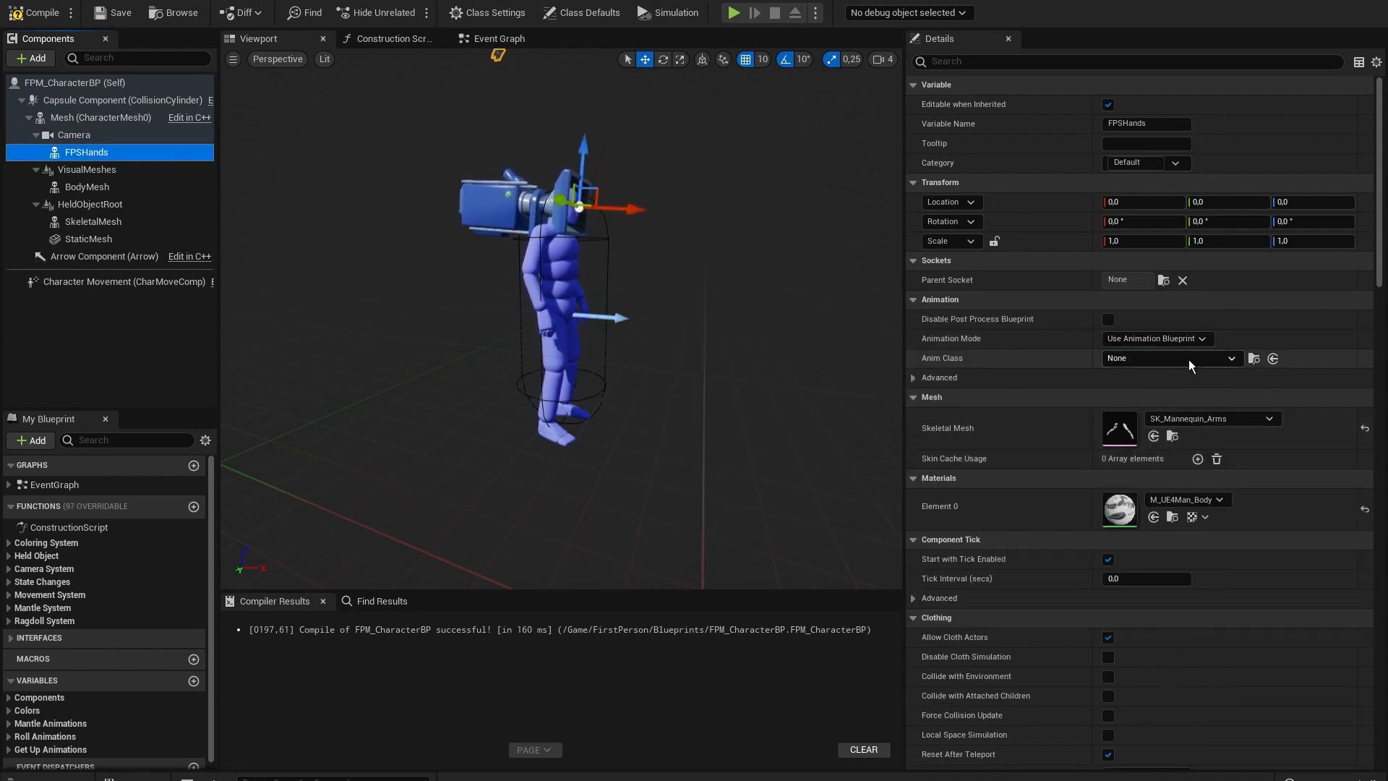
pyautogui.click(1157, 338)
pyautogui.click(1148, 367)
pyautogui.click(1166, 359)
pyautogui.click(1087, 547)
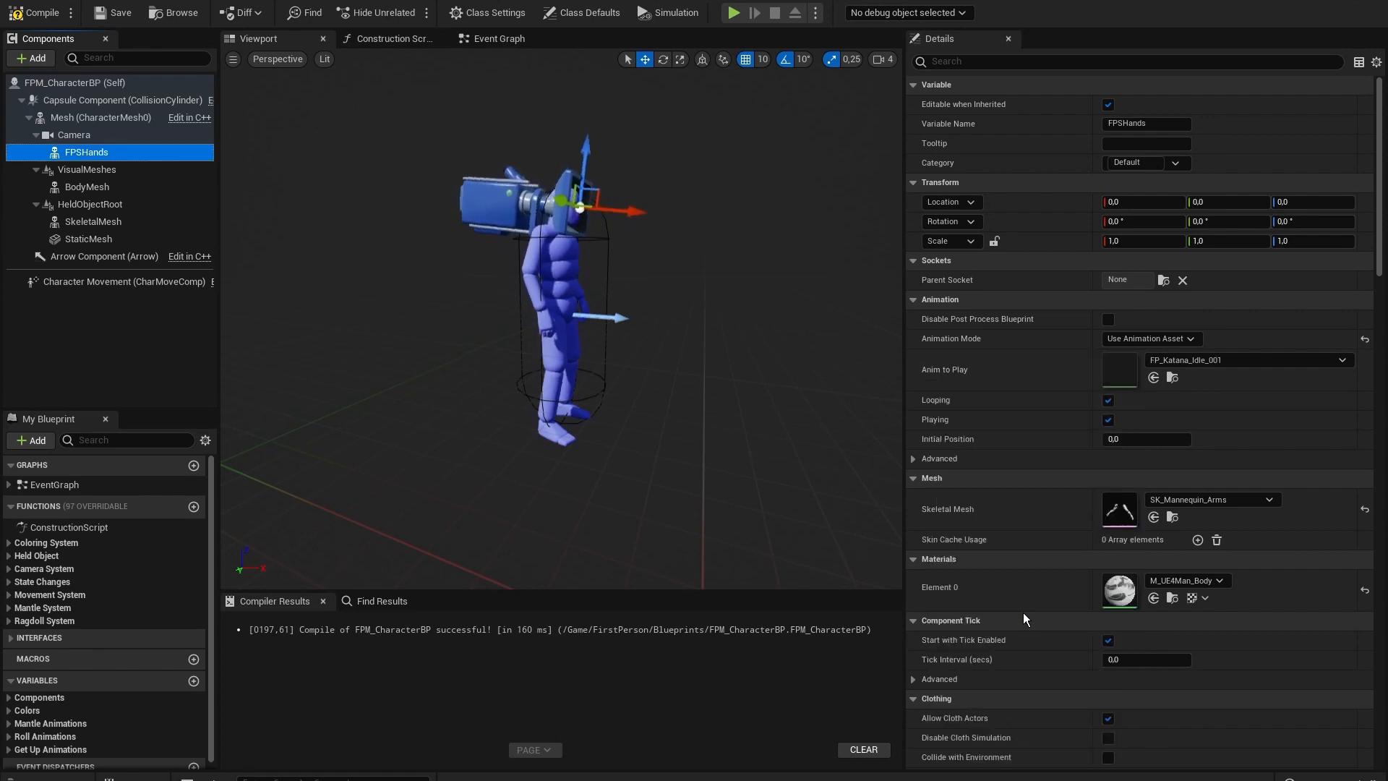
# Move the FPSHands arms down to a Z location of -160 so they line up with the character's body.
pyautogui.press('s')
pyautogui.moveTo(766, 217); pyautogui.dragTo(777, 167, button='right')
pyautogui.press('w')
pyautogui.click(410, 2)
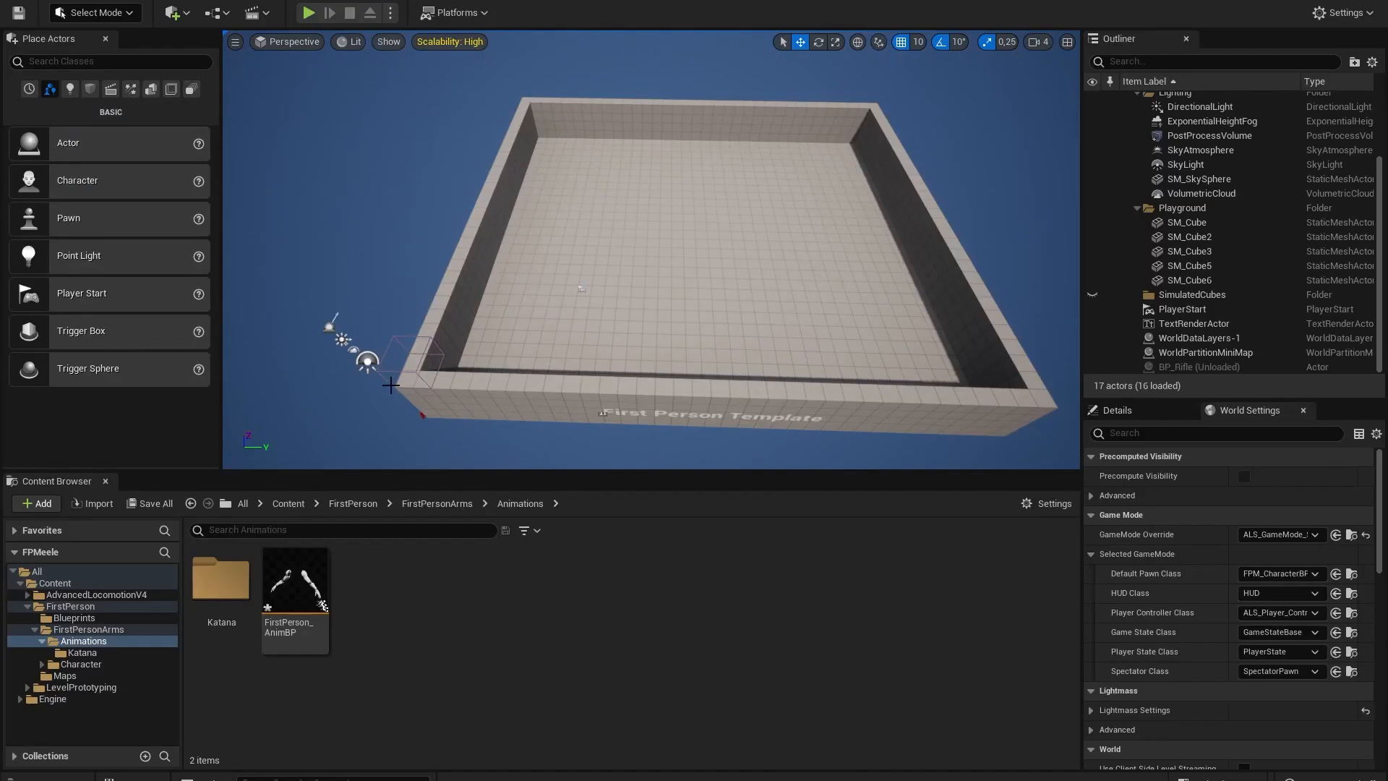
pyautogui.click(579, 2)
pyautogui.rightClick(587, 257)
pyautogui.moveTo(587, 257); pyautogui.dragTo(619, 286, button='right')
pyautogui.press('s')
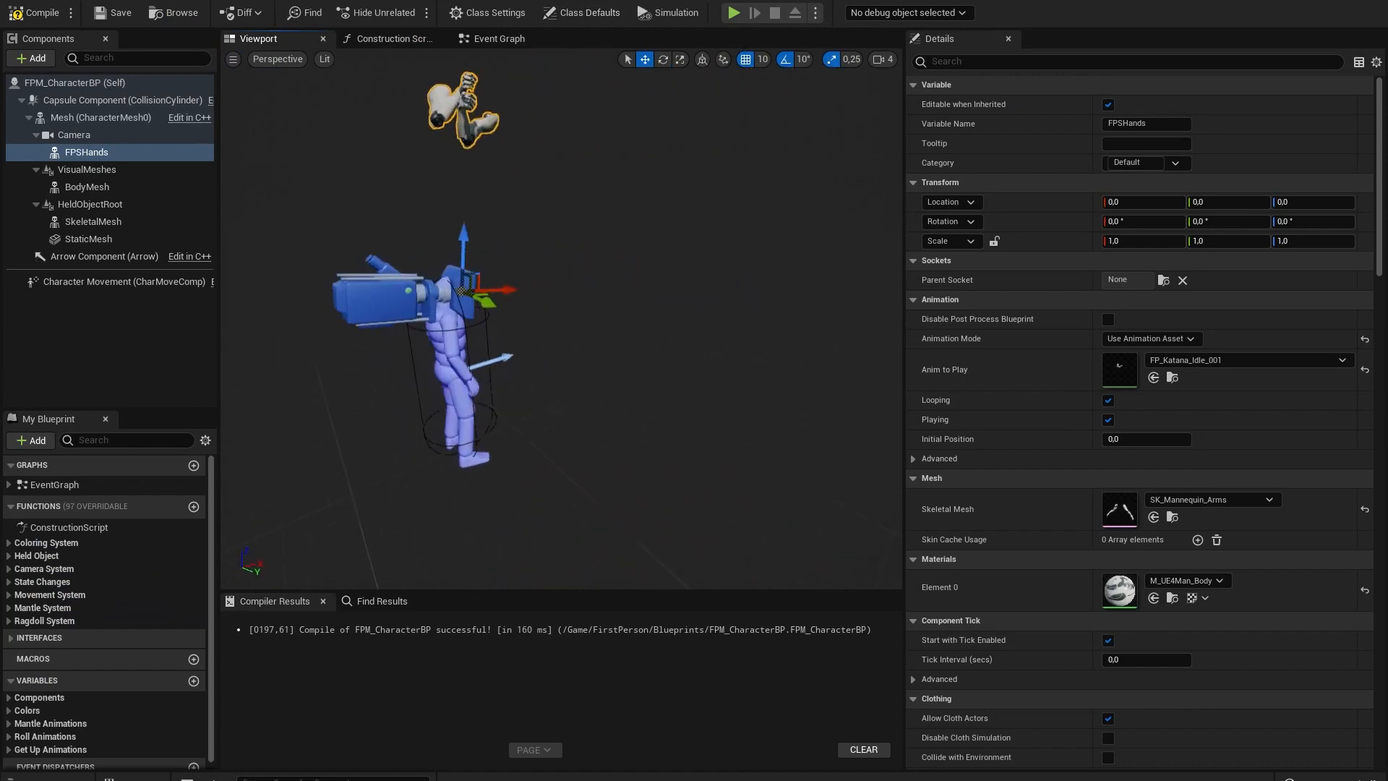
pyautogui.press('d')
pyautogui.moveTo(675, 237)
pyautogui.mouseDown(button='right')
pyautogui.moveTo(643, 241)
pyautogui.moveTo(675, 236)
pyautogui.mouseUp(button='right')
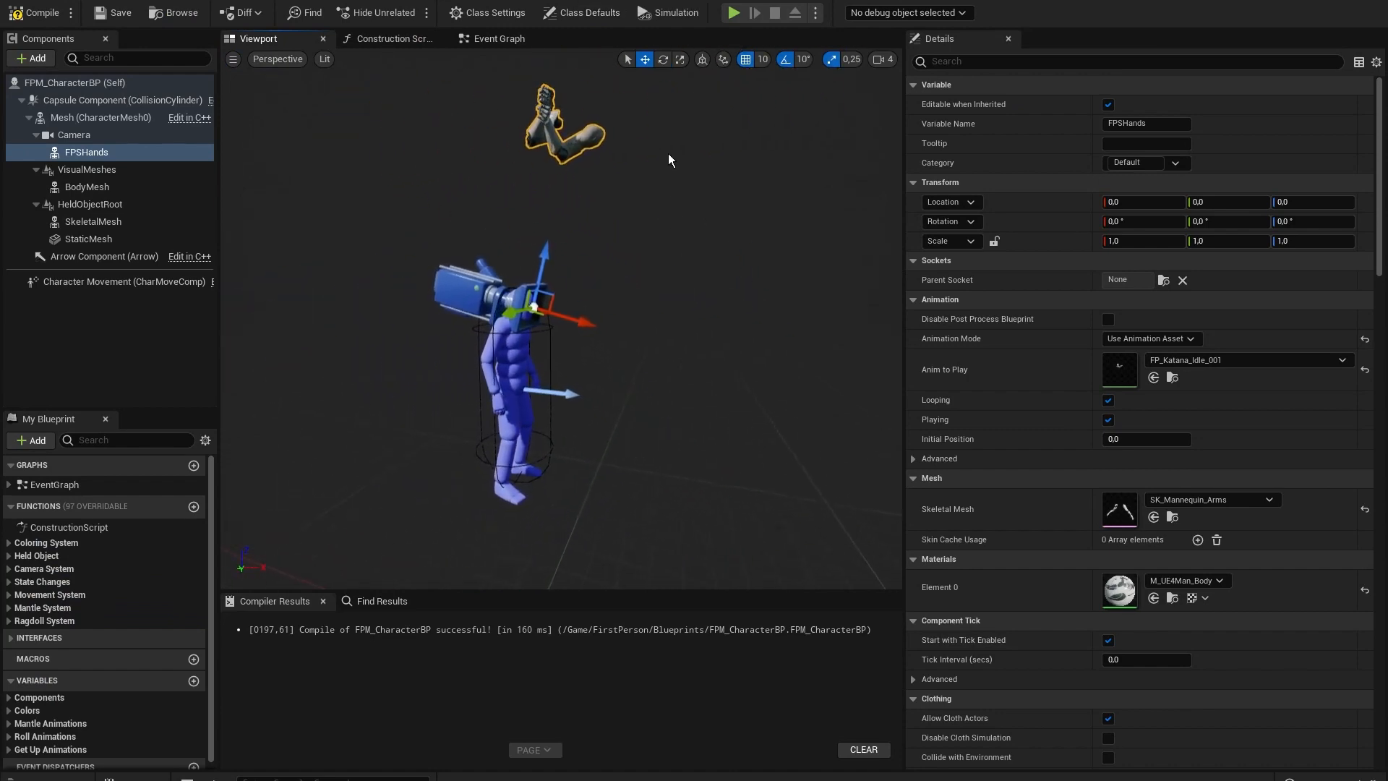
pyautogui.moveTo(554, 242); pyautogui.dragTo(516, 432)
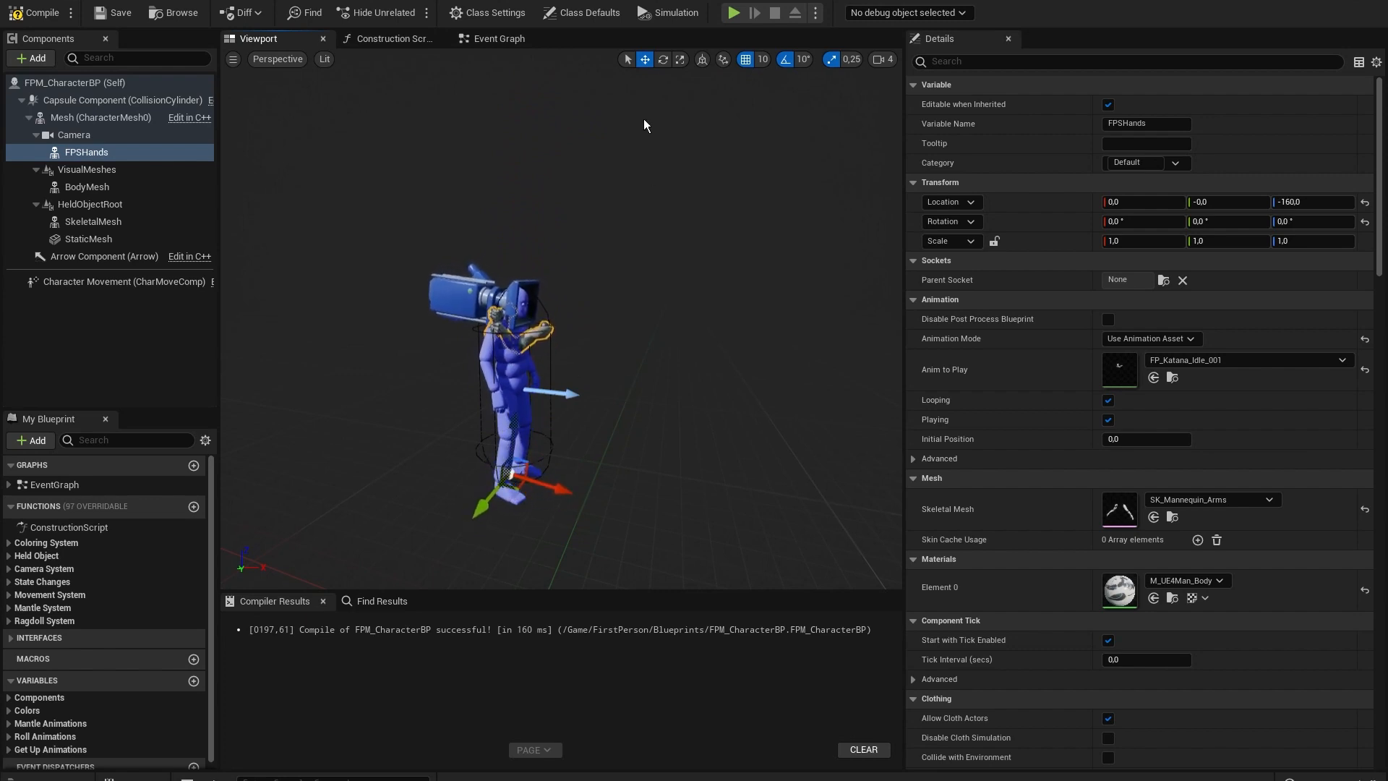
# Rotate FPSHands about -90° around the Z axis to face the character's forward direction, and start a play test of the level.
pyautogui.click(659, 64)
pyautogui.moveTo(615, 347)
pyautogui.mouseDown(button='right')
pyautogui.moveTo(676, 338)
pyautogui.moveTo(623, 353)
pyautogui.mouseUp(button='right')
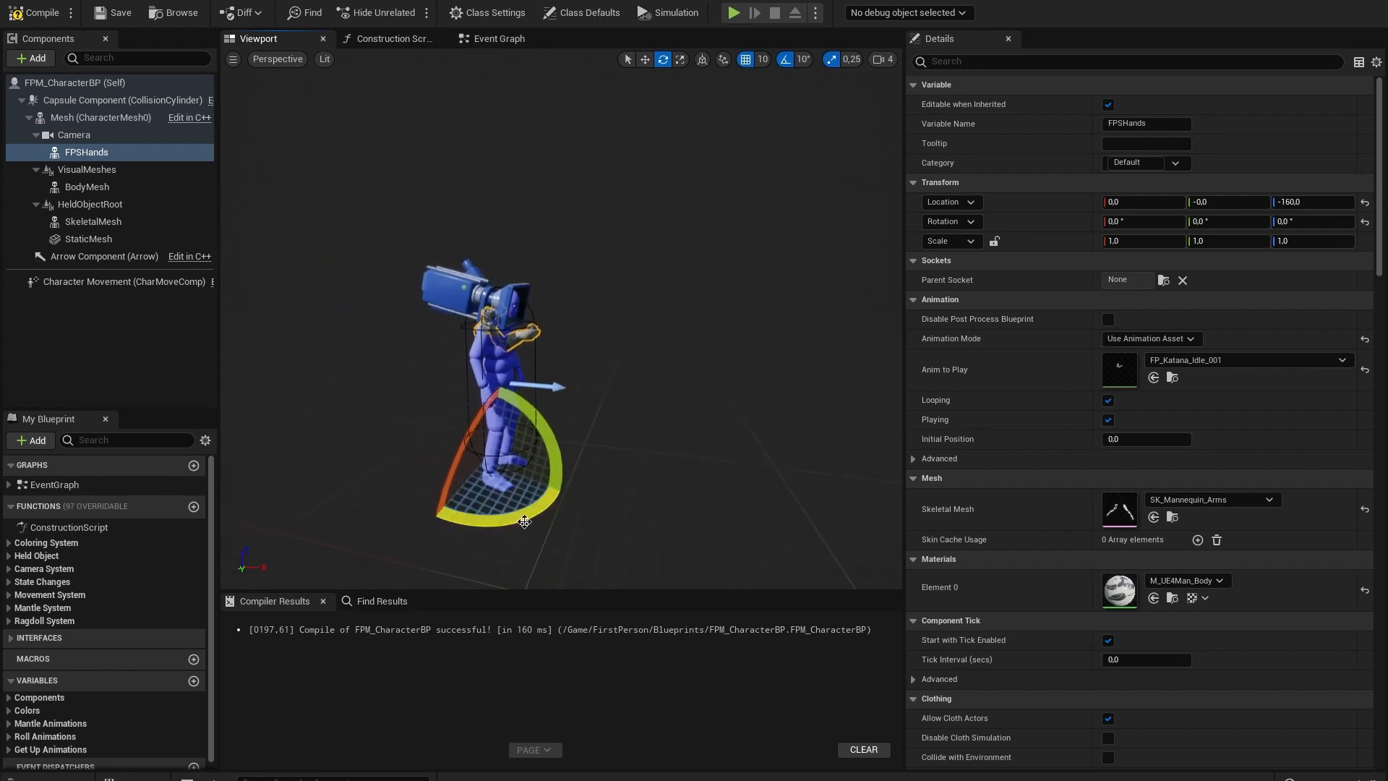
pyautogui.moveTo(534, 517); pyautogui.dragTo(577, 488)
pyautogui.moveTo(577, 487); pyautogui.dragTo(479, 485, button='right')
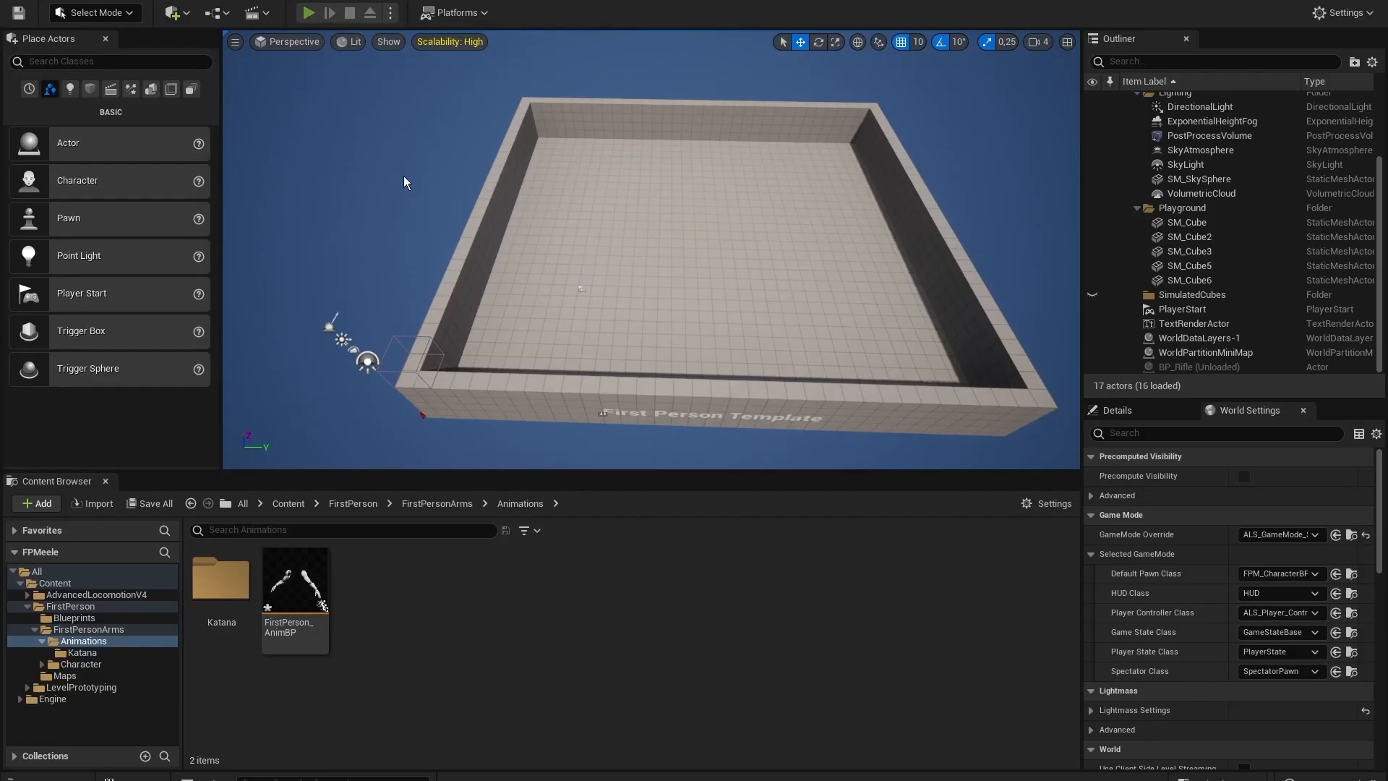
pyautogui.click(308, 12)
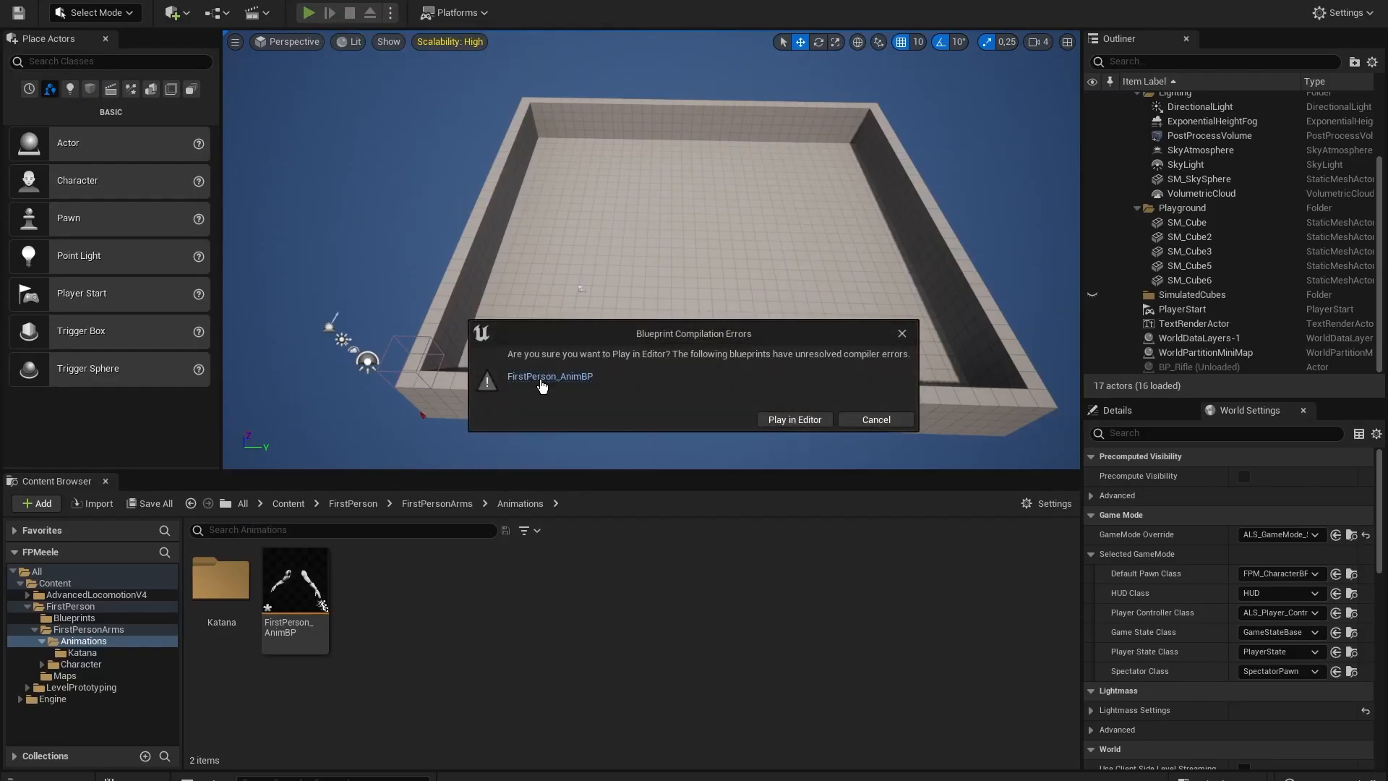
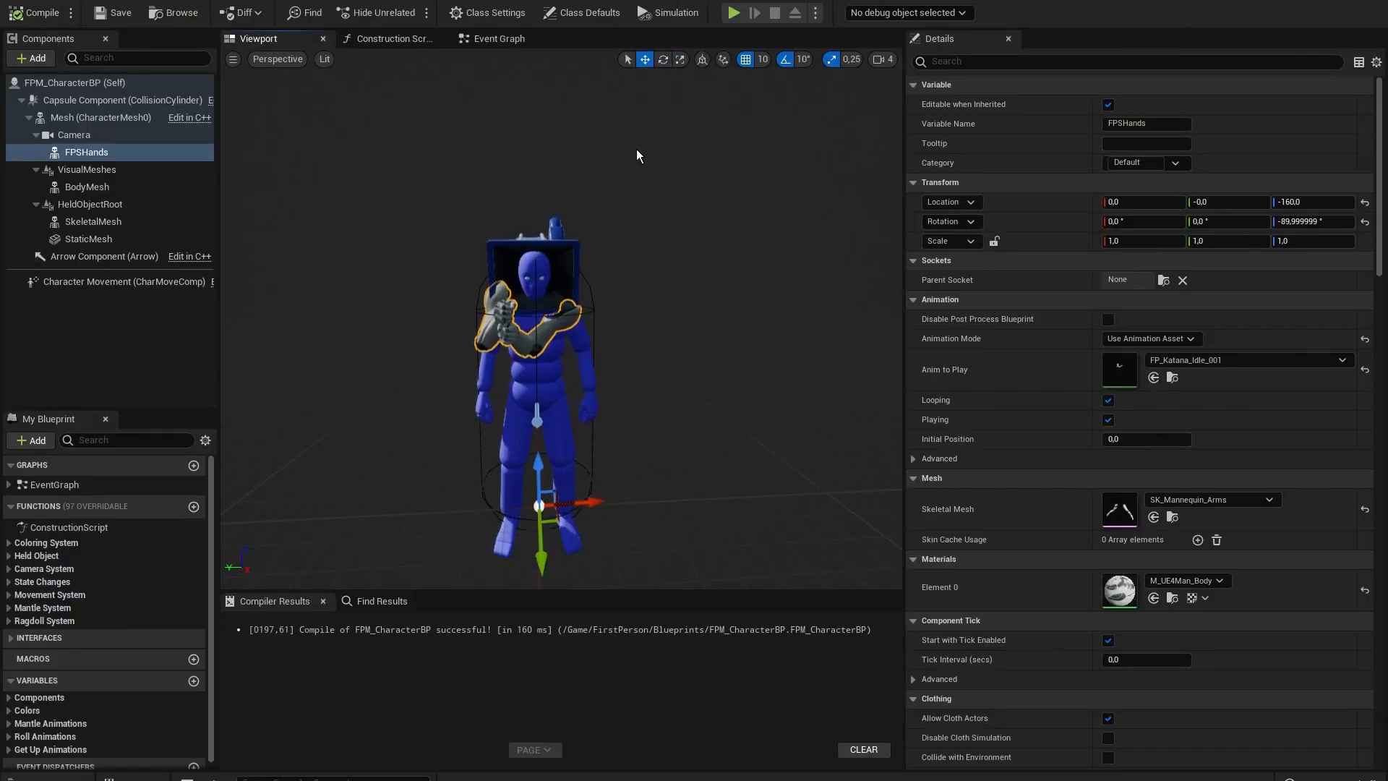
pyautogui.moveTo(542, 538); pyautogui.dragTo(537, 481)
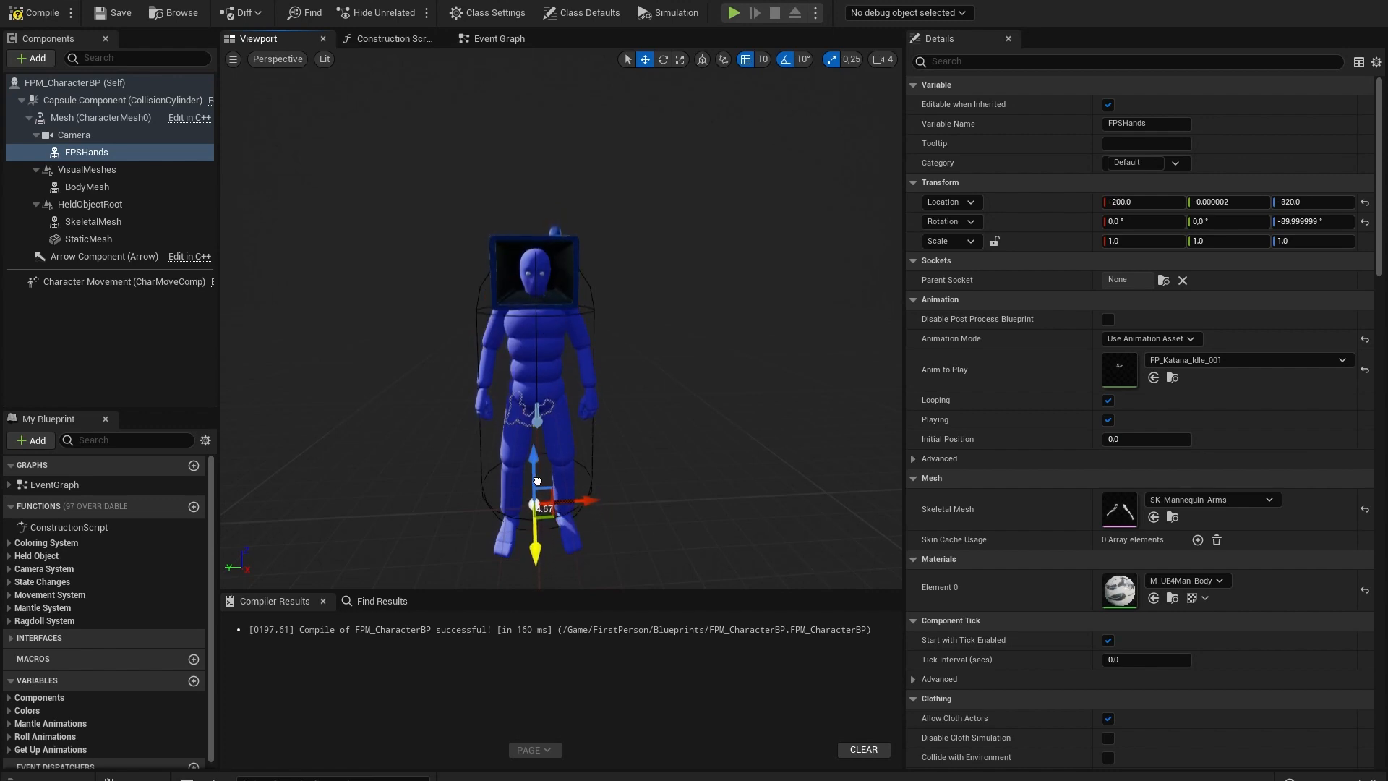
pyautogui.hotkey('ctrl', 'z')
pyautogui.moveTo(612, 407); pyautogui.dragTo(773, 412, button='right')
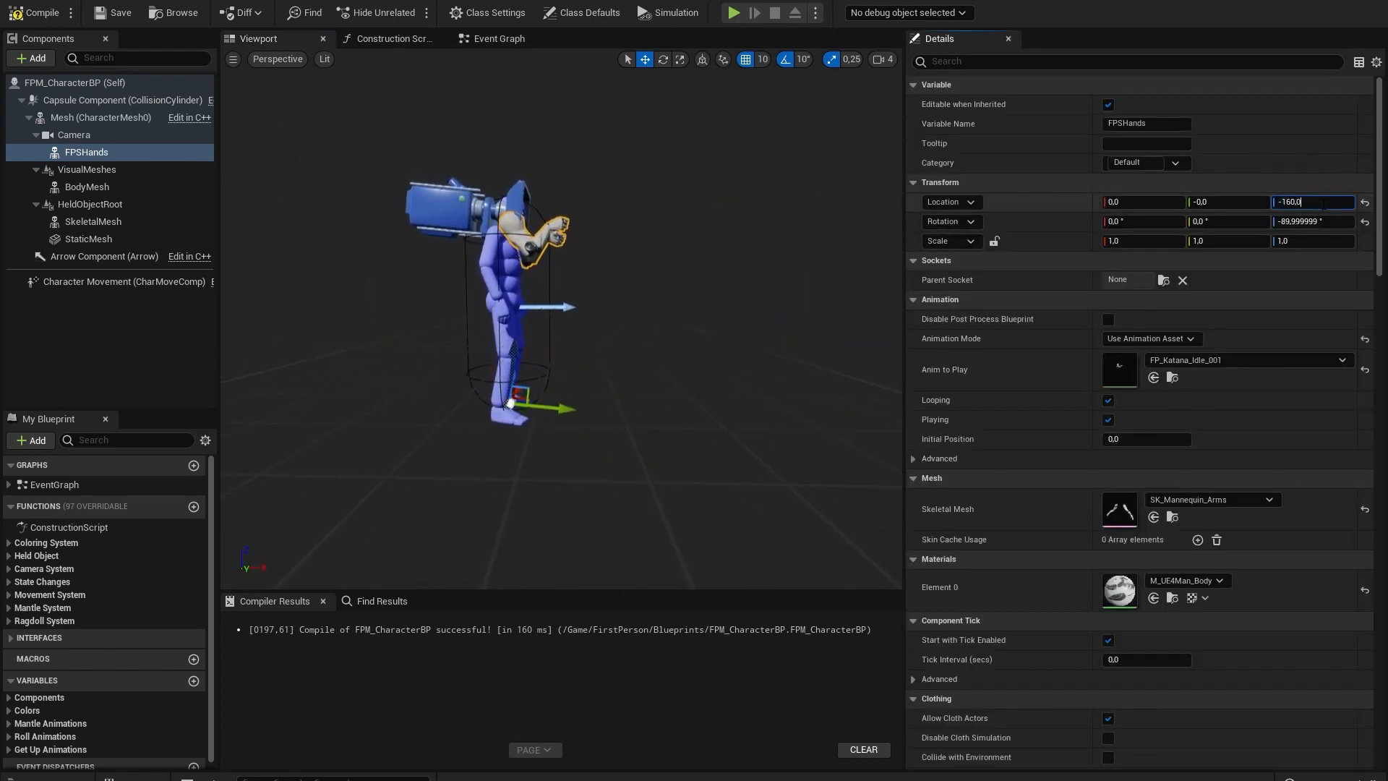
# Set the Z location of FPSHands to -180.
pyautogui.click(1323, 203)
pyautogui.write('-180')
pyautogui.press('Return')
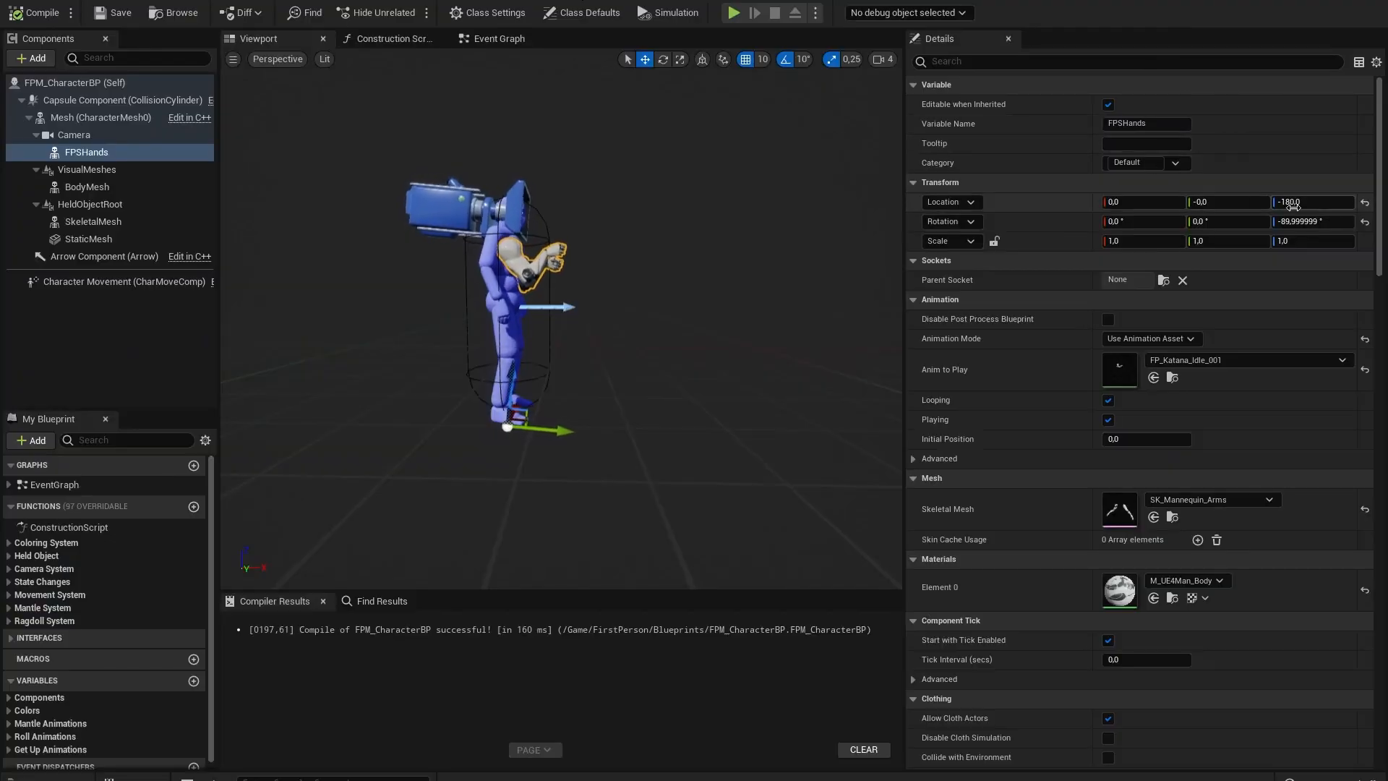
pyautogui.click(1293, 206)
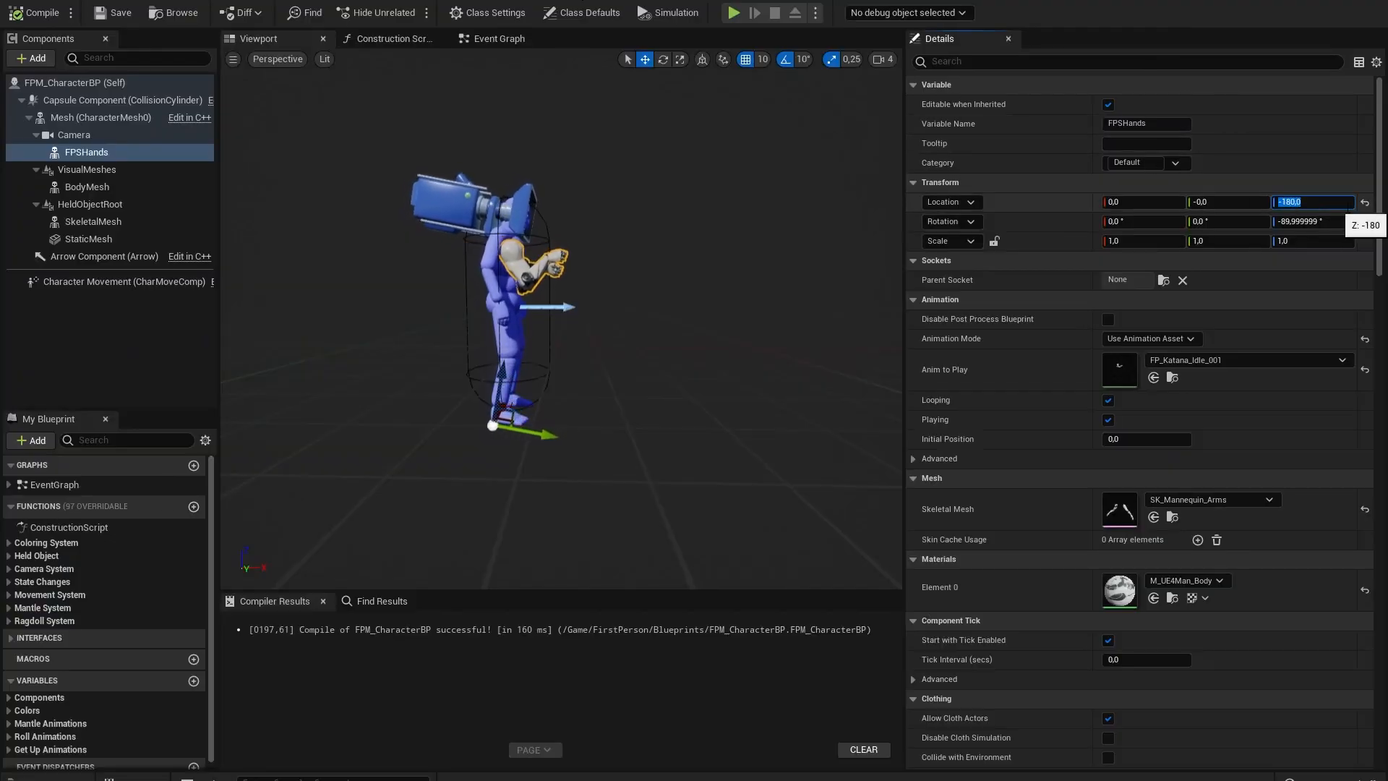
pyautogui.click(1349, 208)
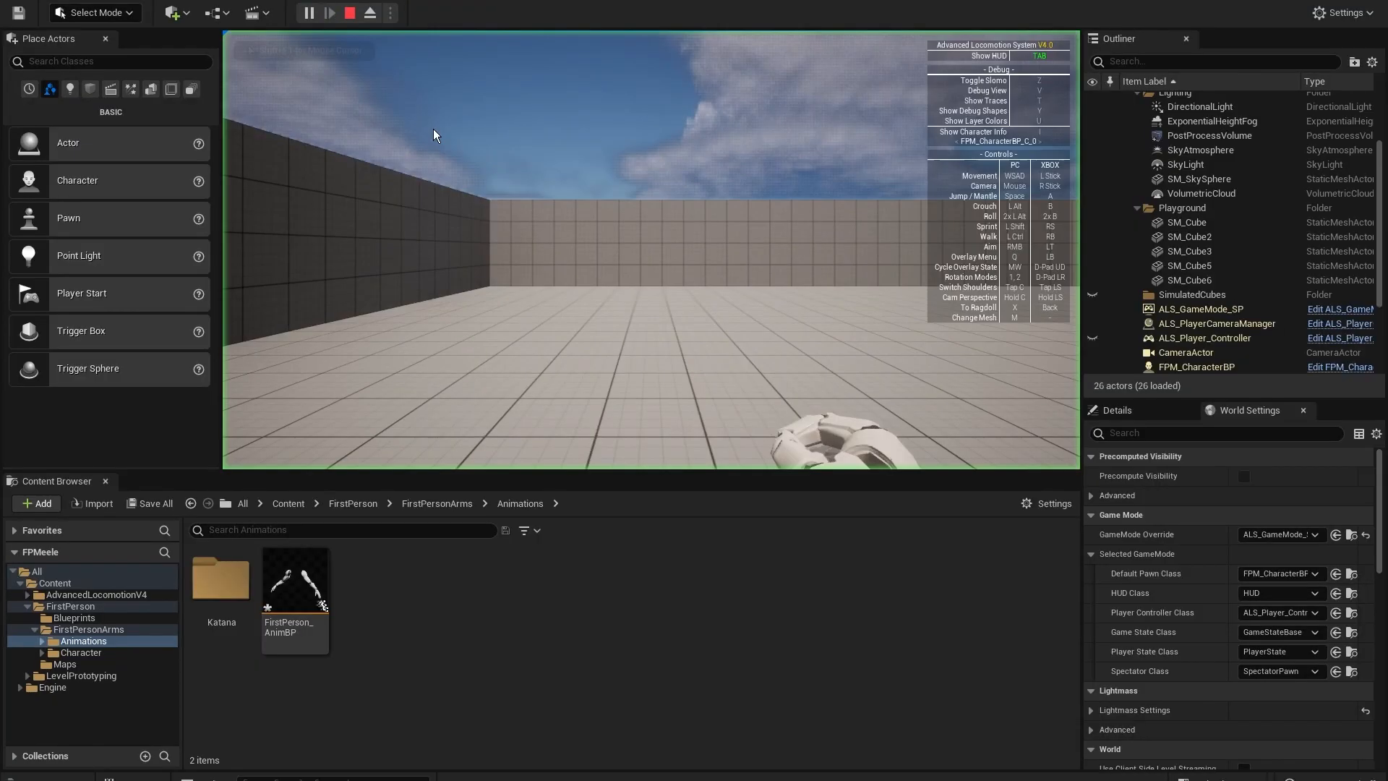
# View the running game full screen with the HUD hidden and compare the hands' framing with the katana pose in Blender's camera view.
pyautogui.press('F11')
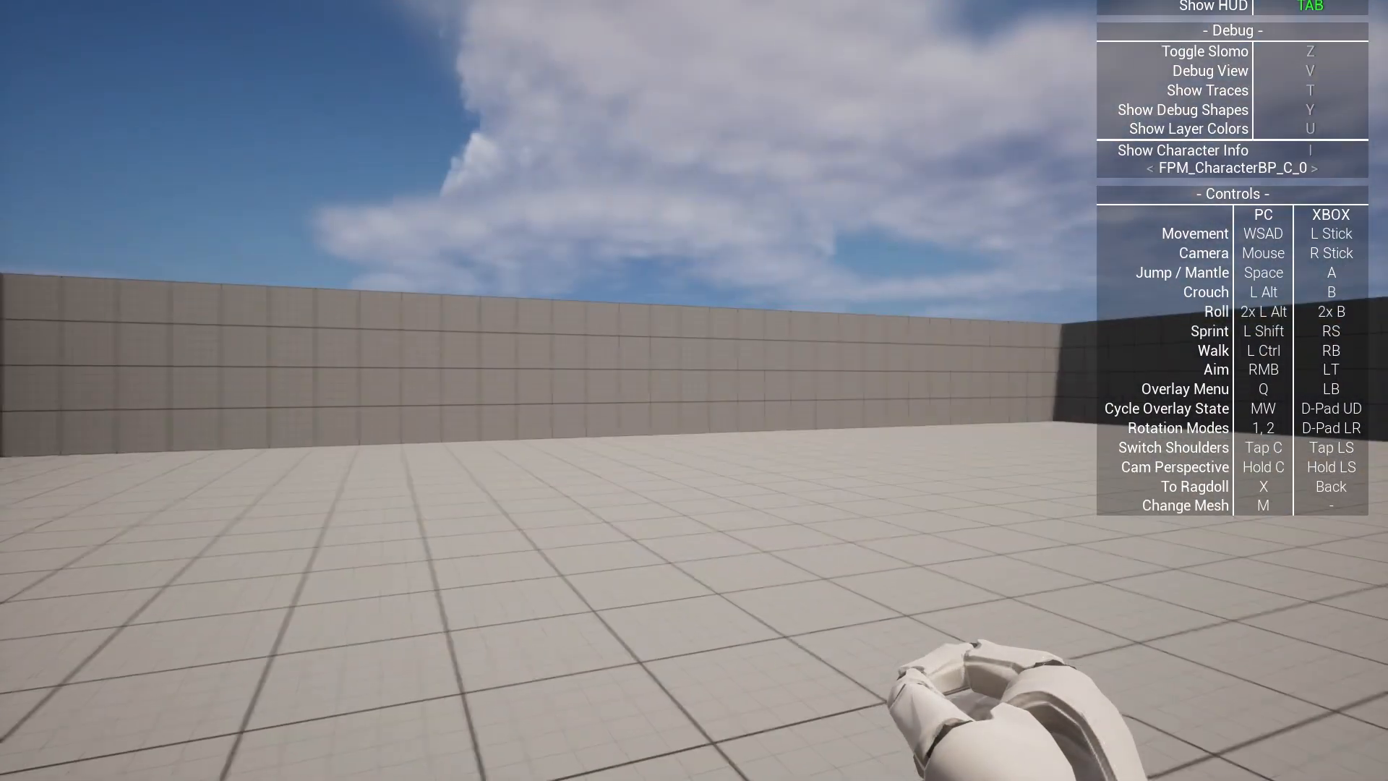
pyautogui.press('Tab')
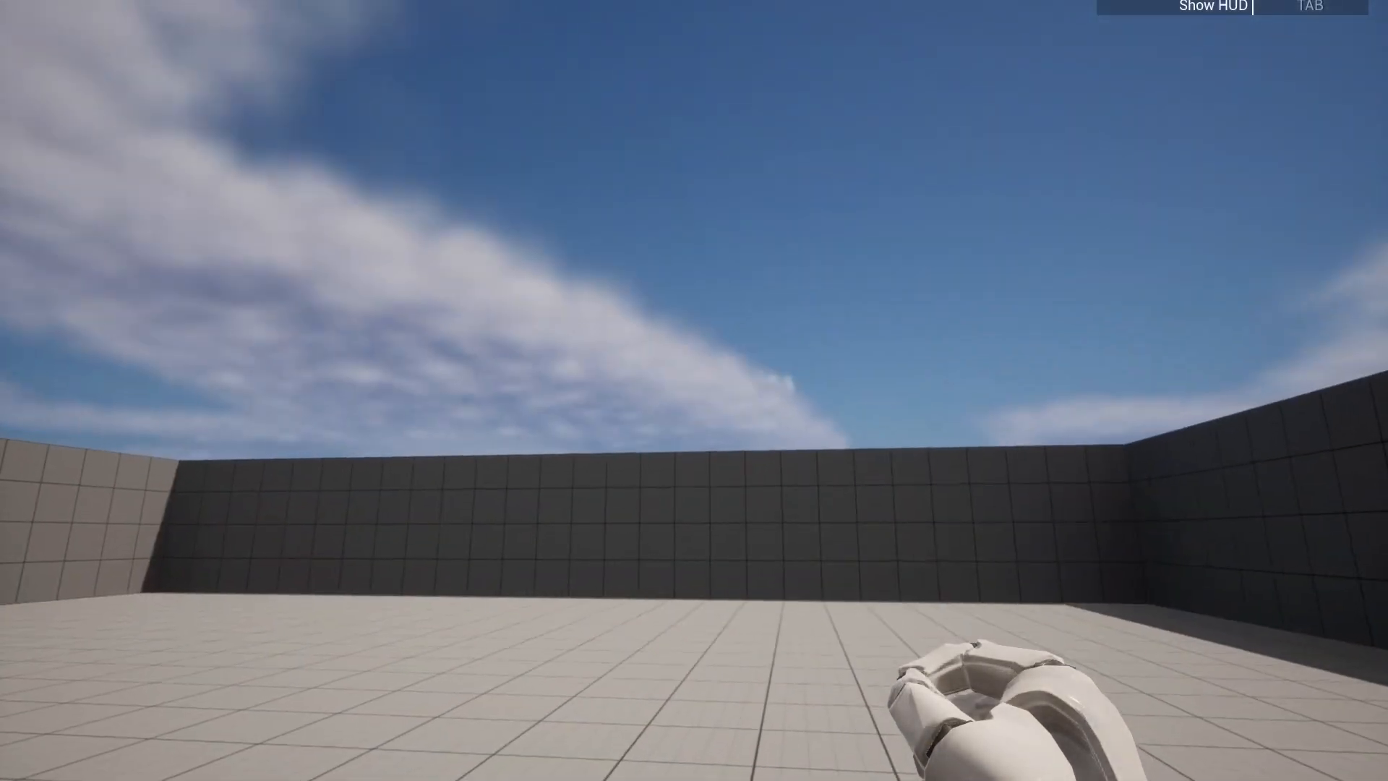
pyautogui.hotkey('shift', 'F1')
pyautogui.press('alt')
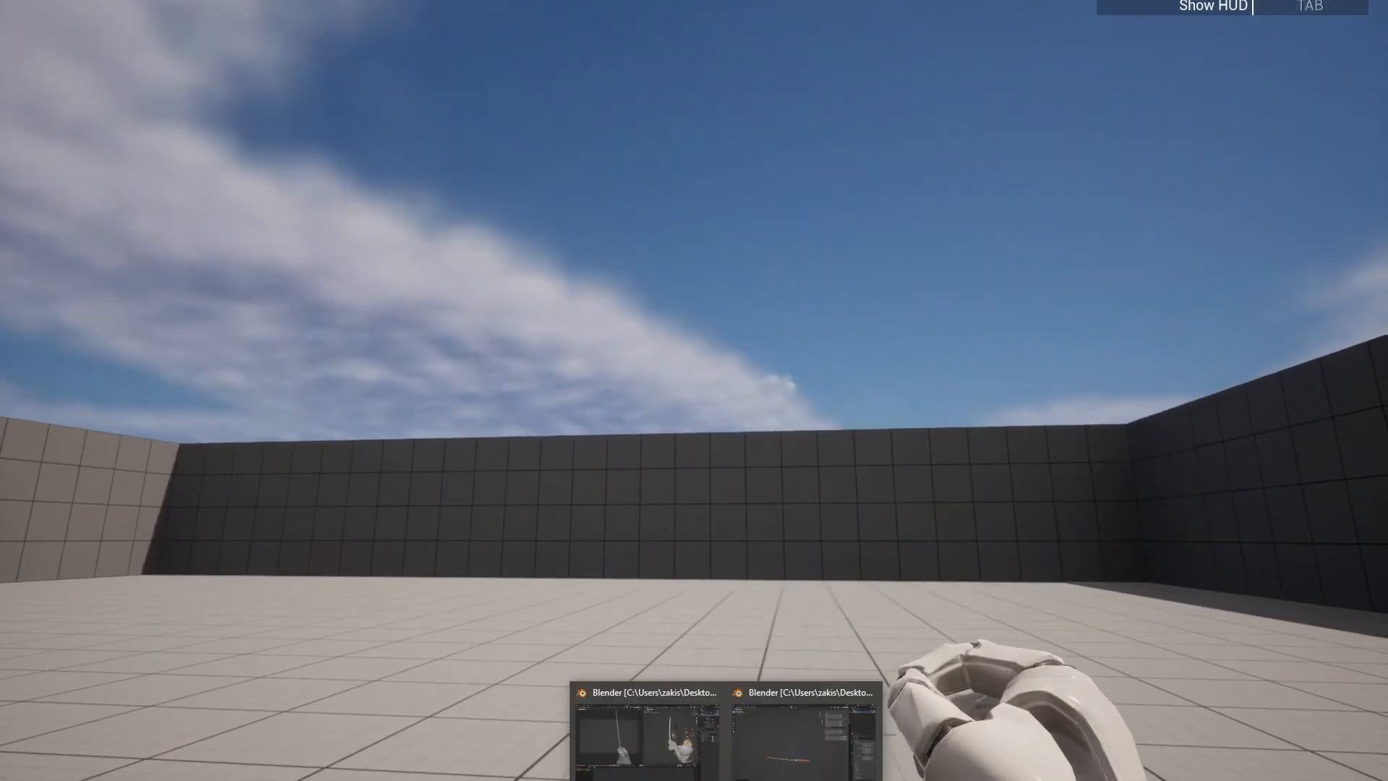
pyautogui.click(700, 777)
pyautogui.press('super+Down')
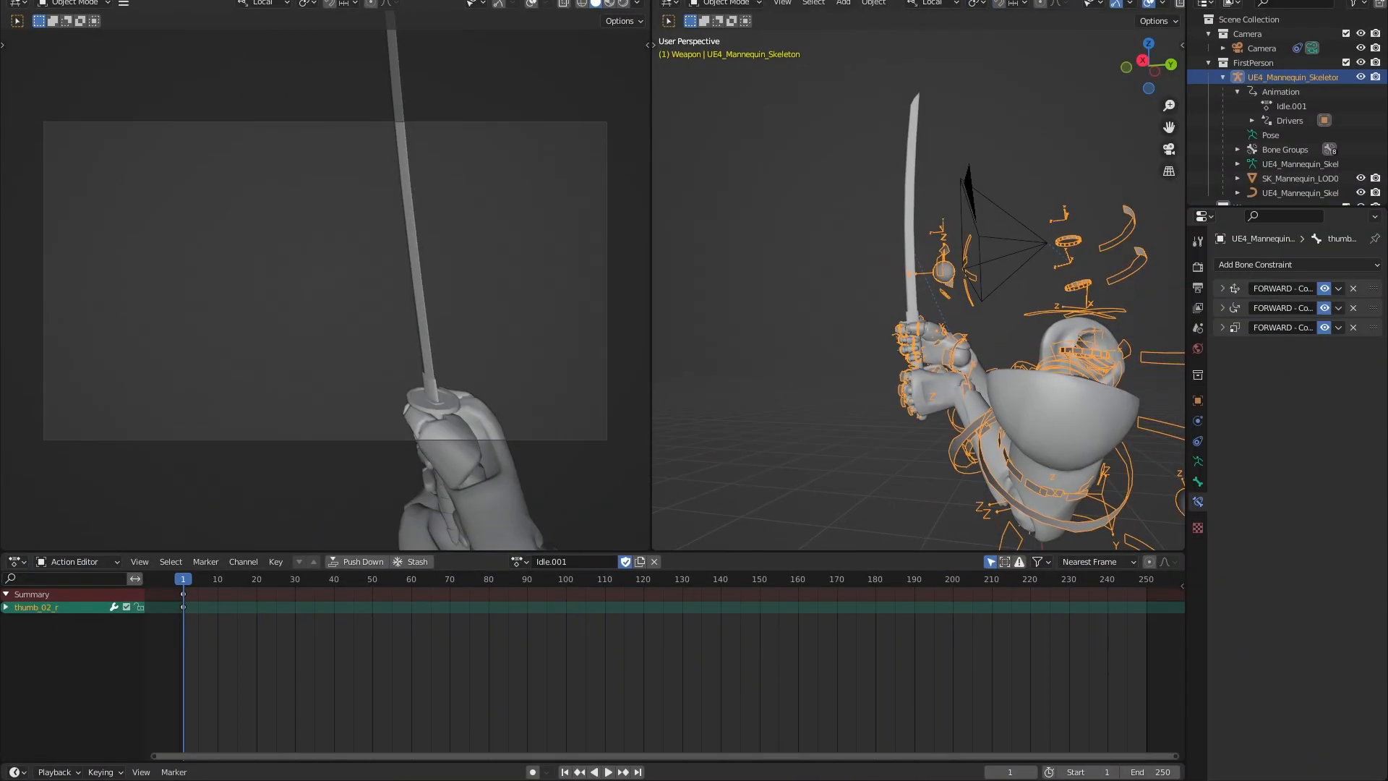
pyautogui.hotkey('alt', 'Tab')
pyautogui.hotkey('alt', 'Tab')
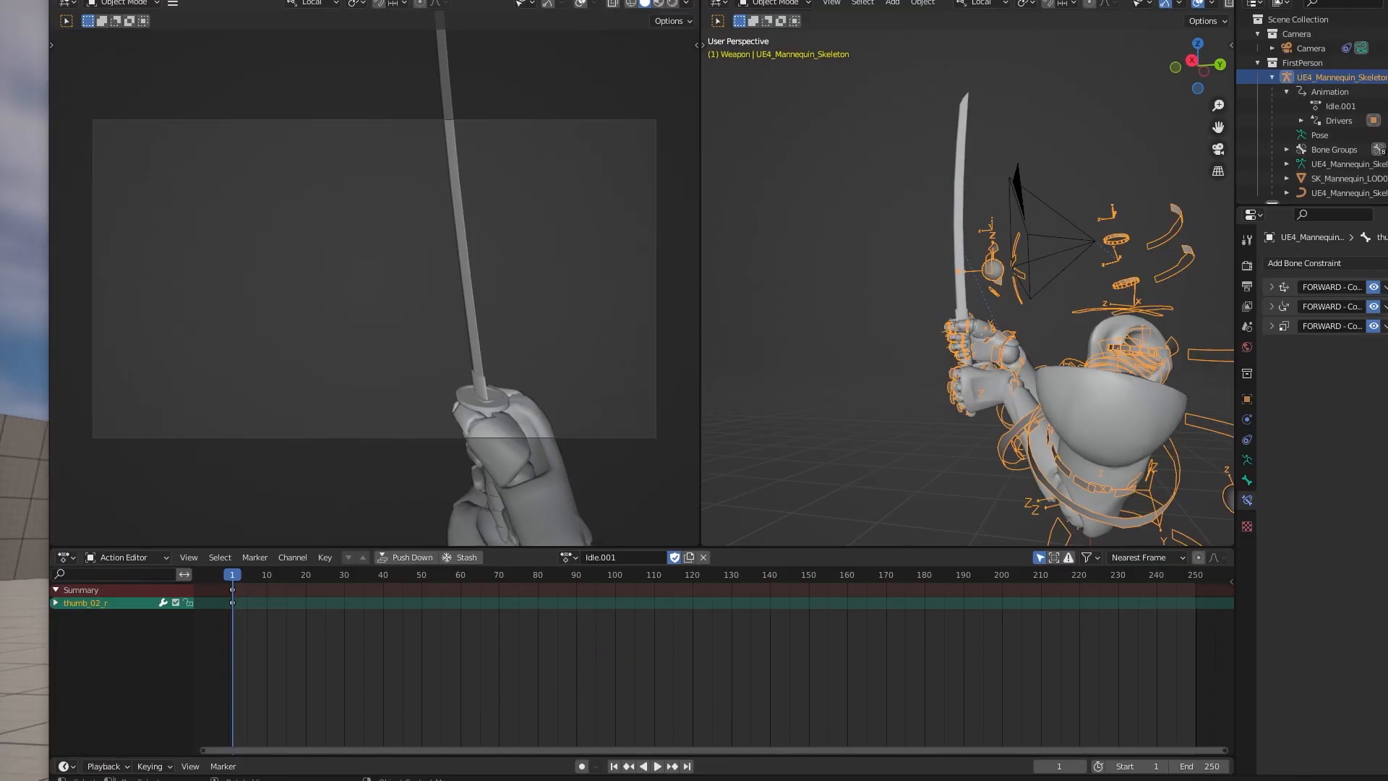
pyautogui.hotkey('alt', 'Tab')
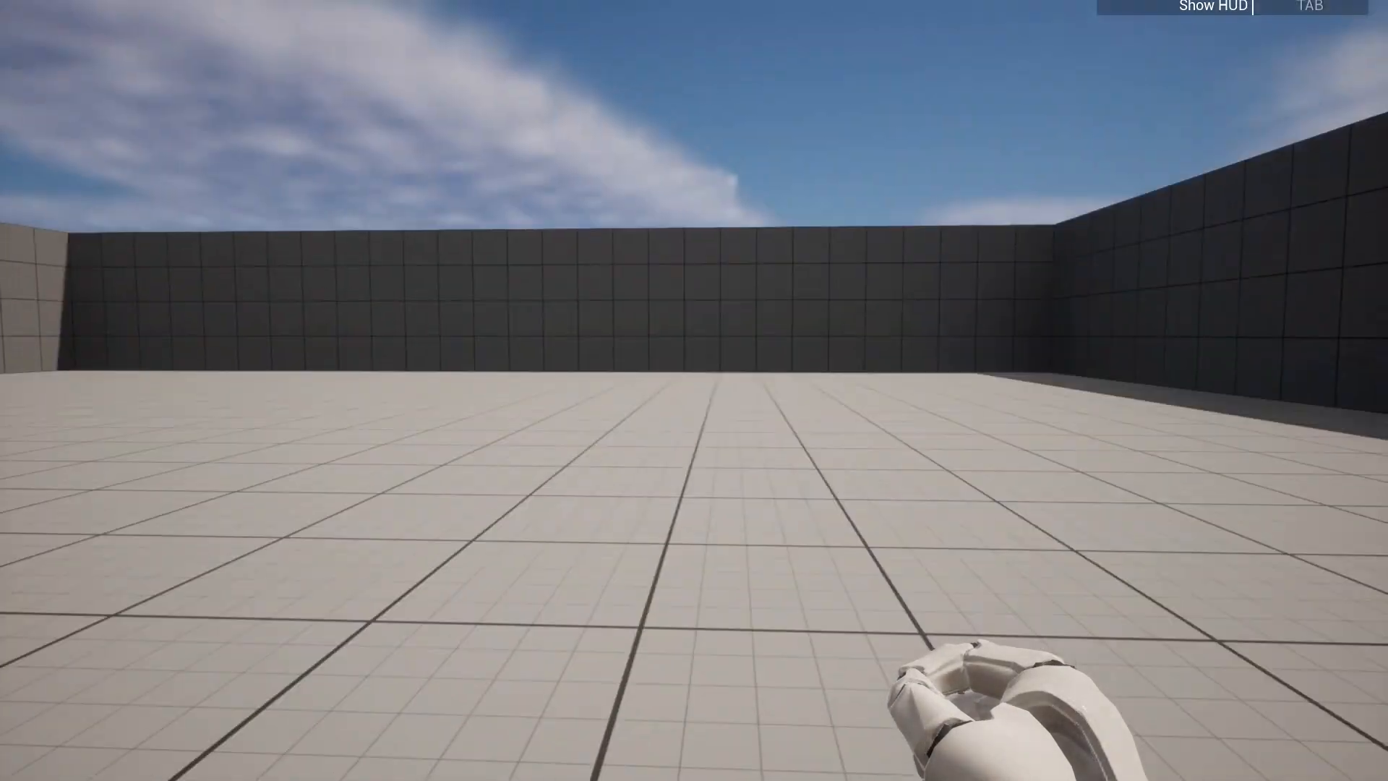
# Stop the play test, leave full screen, and save all modified content.
pyautogui.press('Escape')
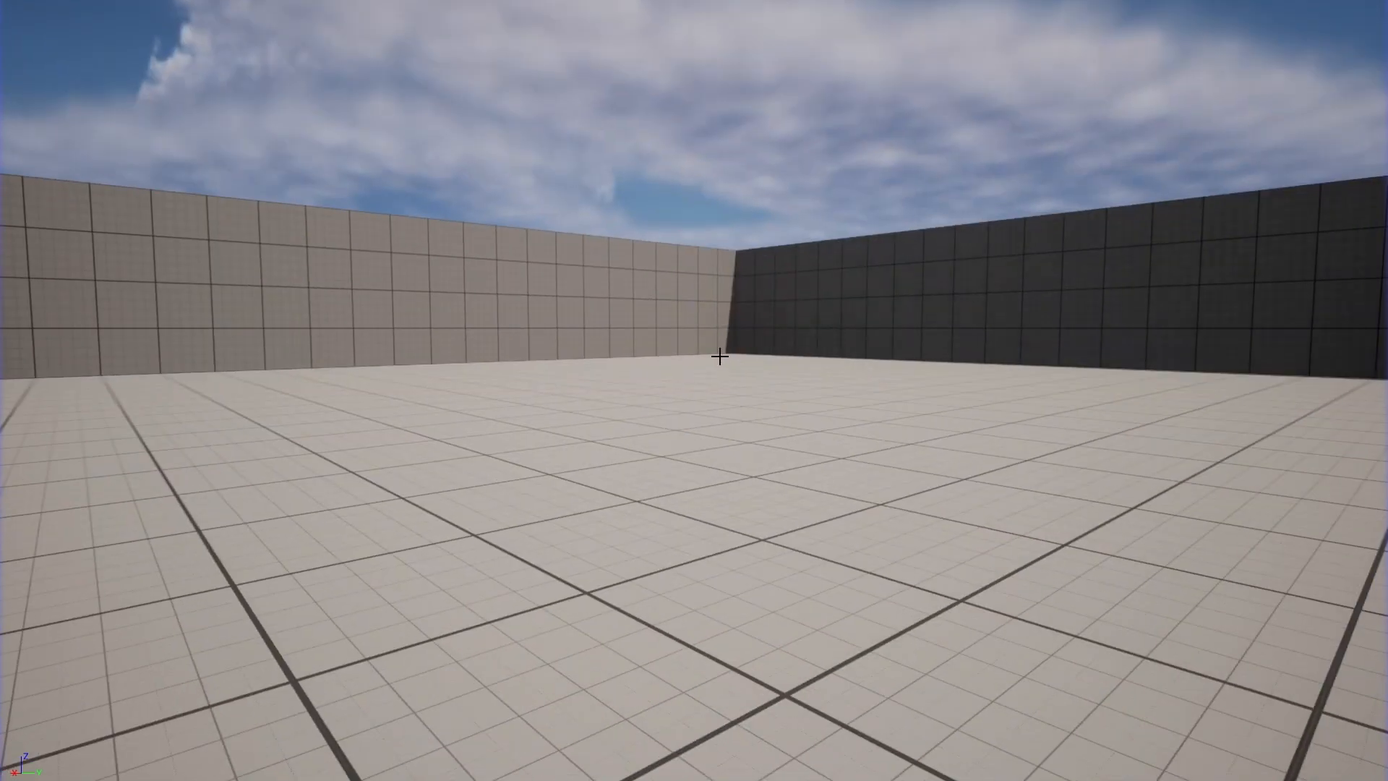
pyautogui.press('F11')
pyautogui.hotkey('ctrl', 'shift', 's')
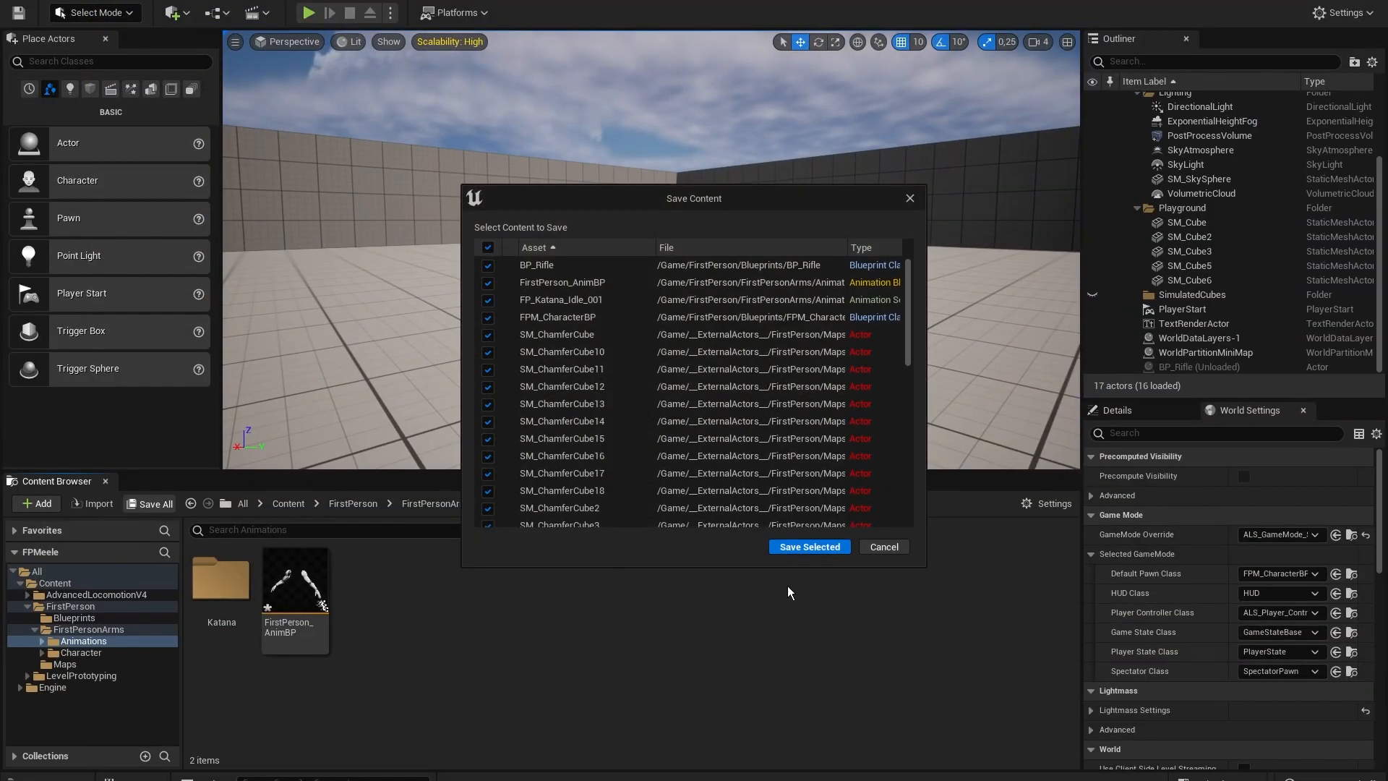
pyautogui.click(802, 547)
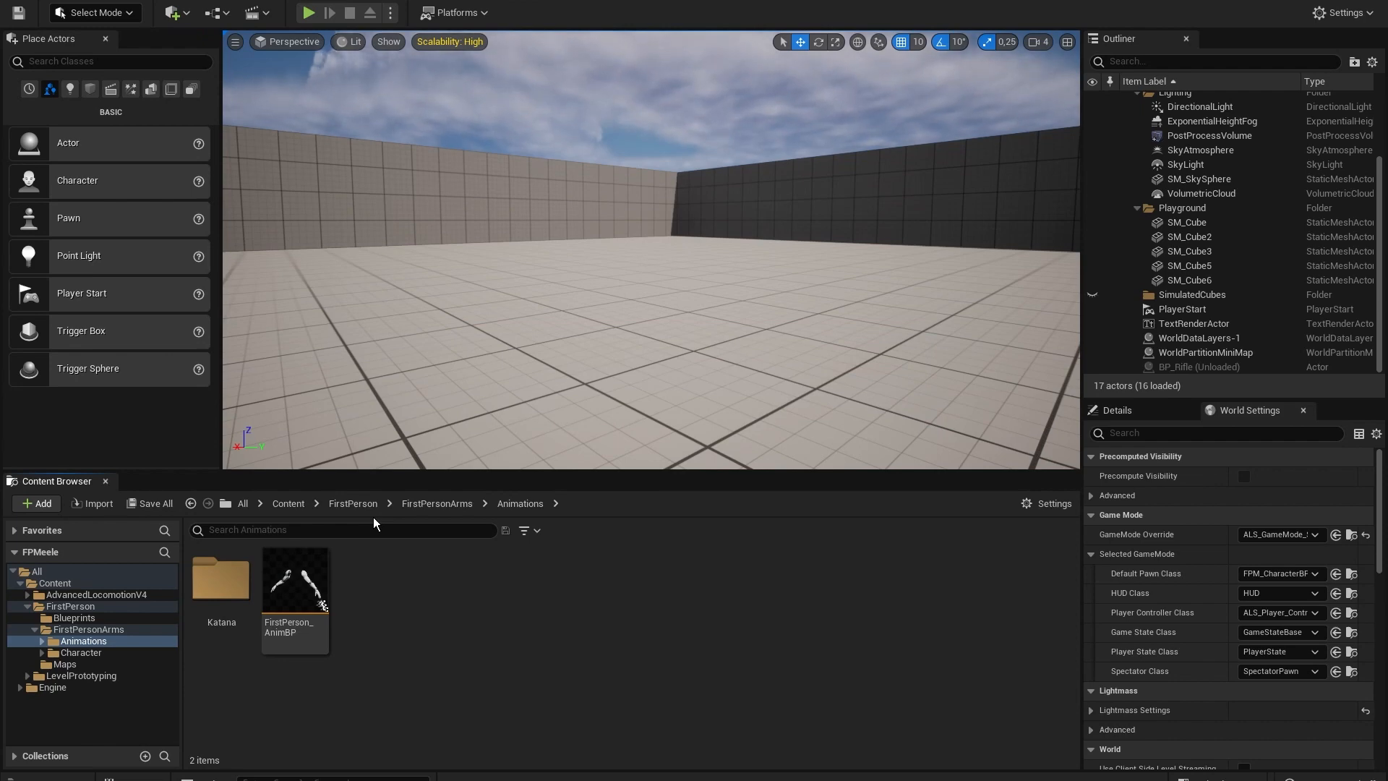
# Create a folder named Weapon inside the FirstPerson folder and a folder named Mesh inside Weapon.
pyautogui.click(358, 503)
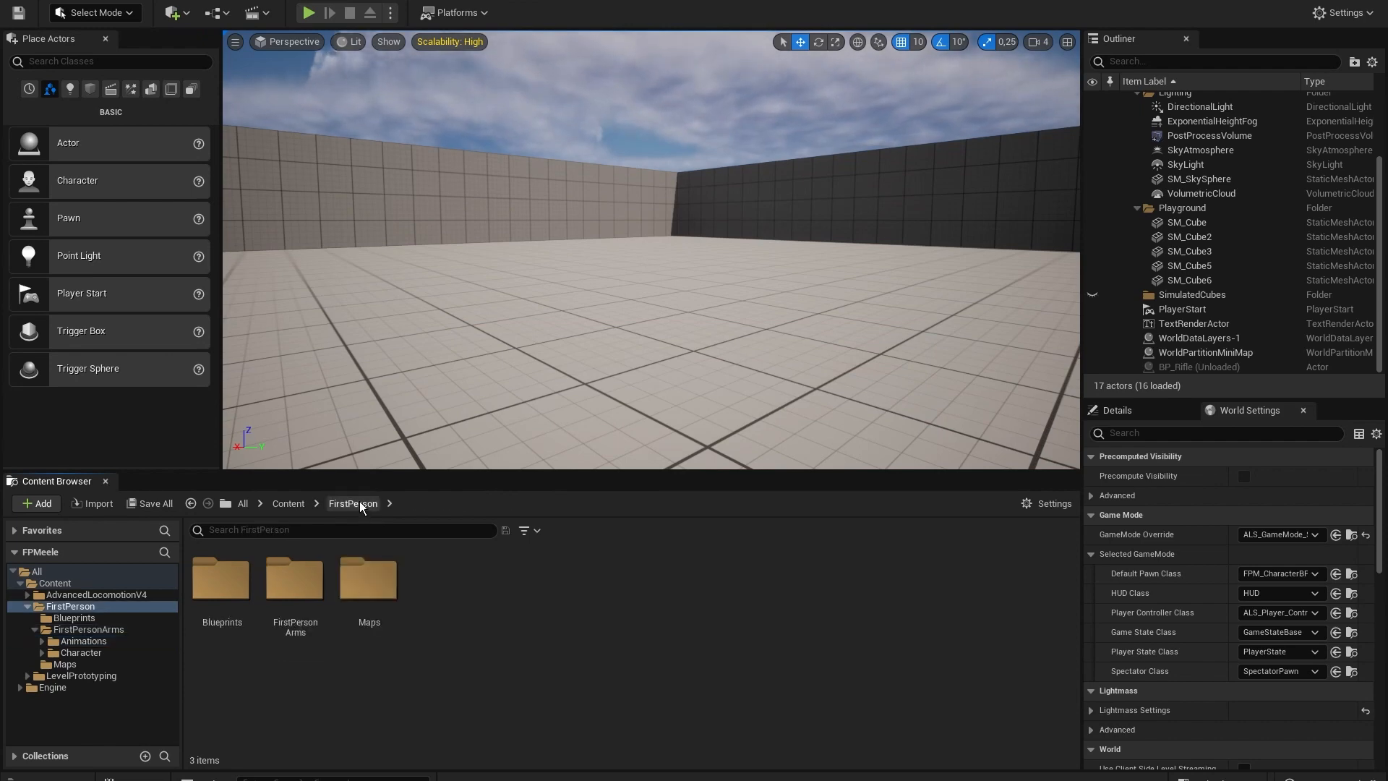
pyautogui.rightClick(477, 631)
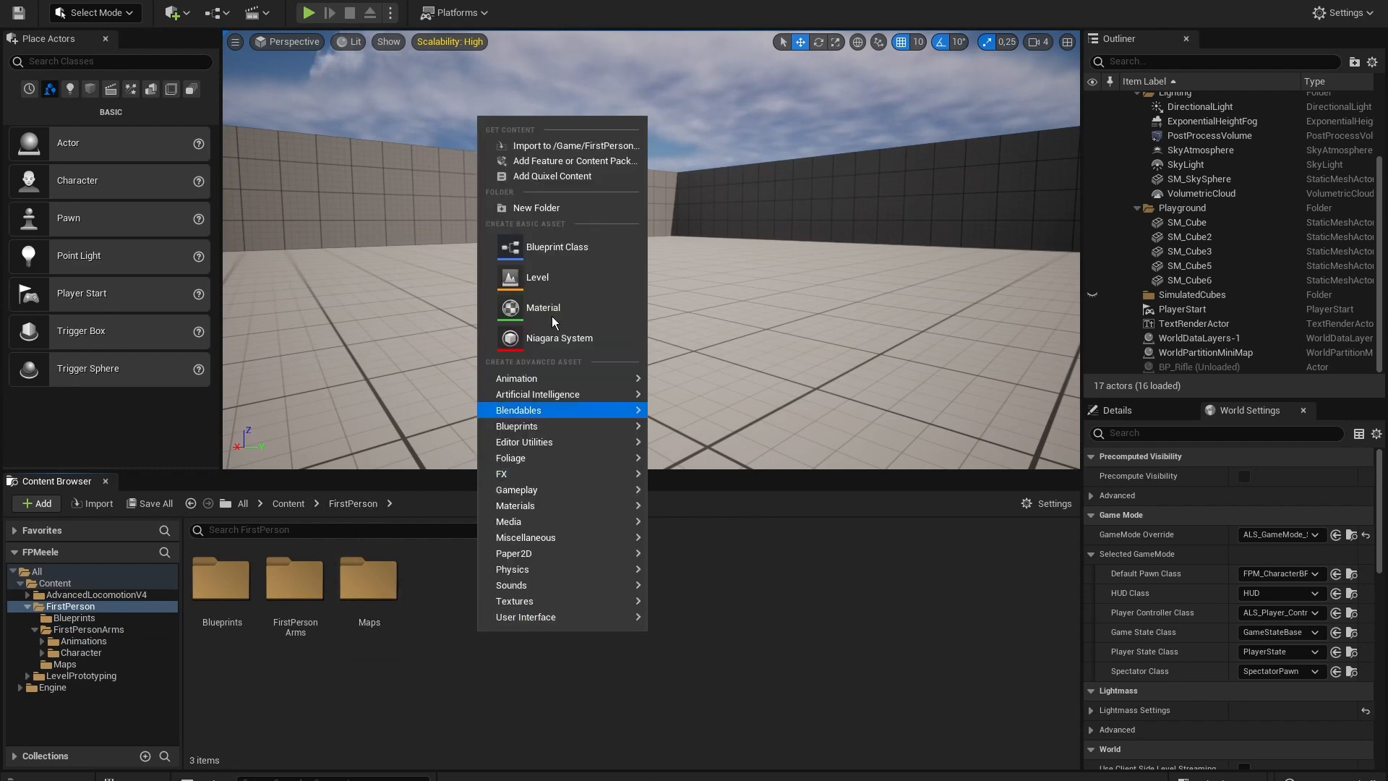
pyautogui.click(540, 205)
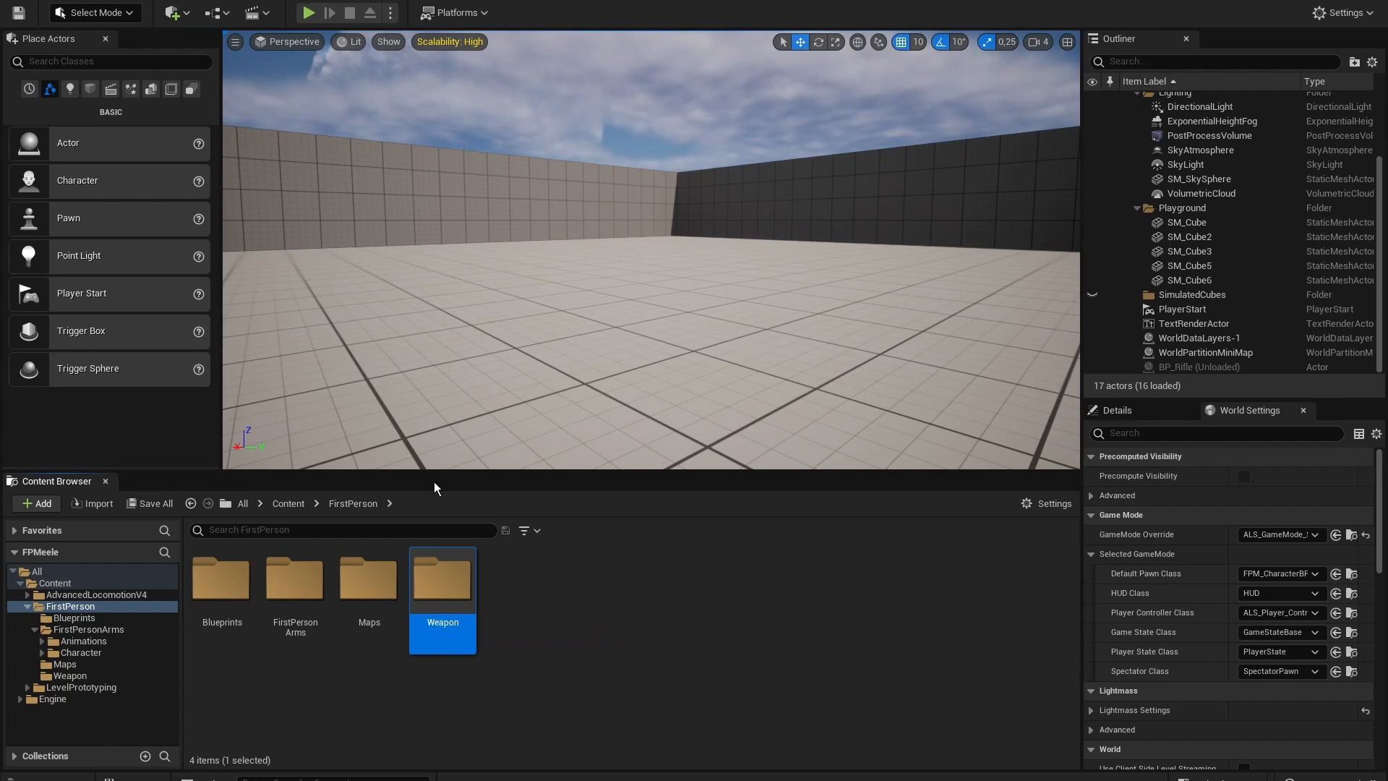
pyautogui.doubleClick(426, 597)
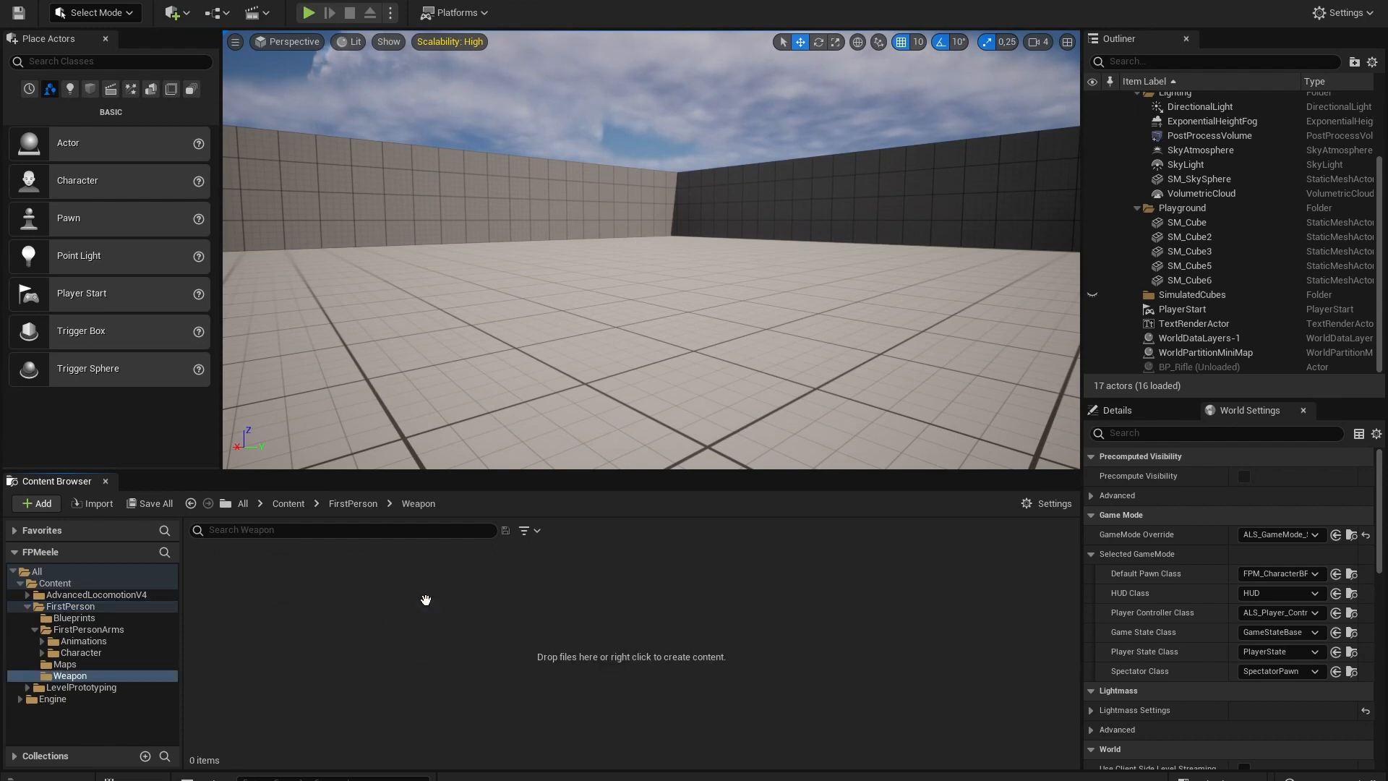
pyautogui.rightClick(355, 568)
pyautogui.click(472, 243)
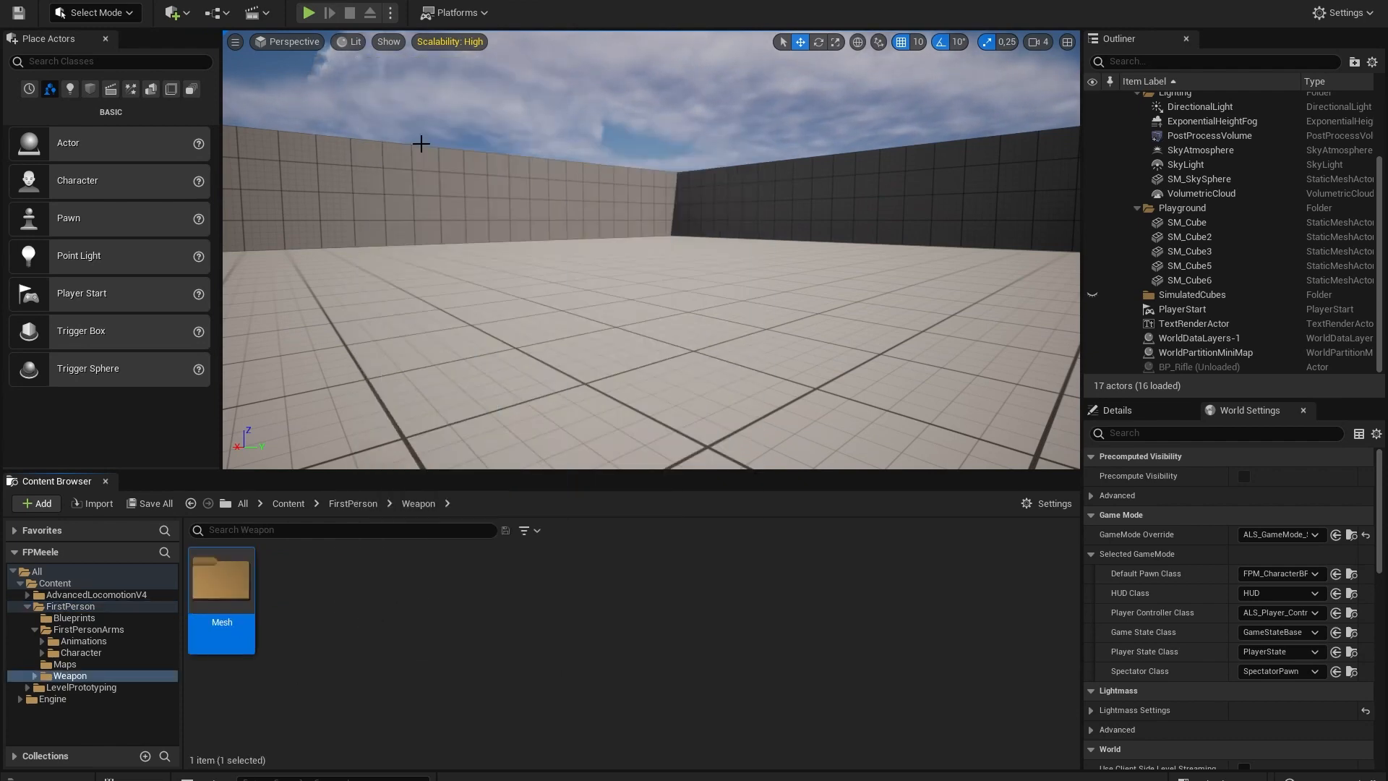
# Import SK_Katana.fbx from the Katana\Mesh folder on disk into the Weapon/Mesh content folder as a skeletal mesh with all its assets.
pyautogui.doubleClick(224, 598)
pyautogui.click(108, 779)
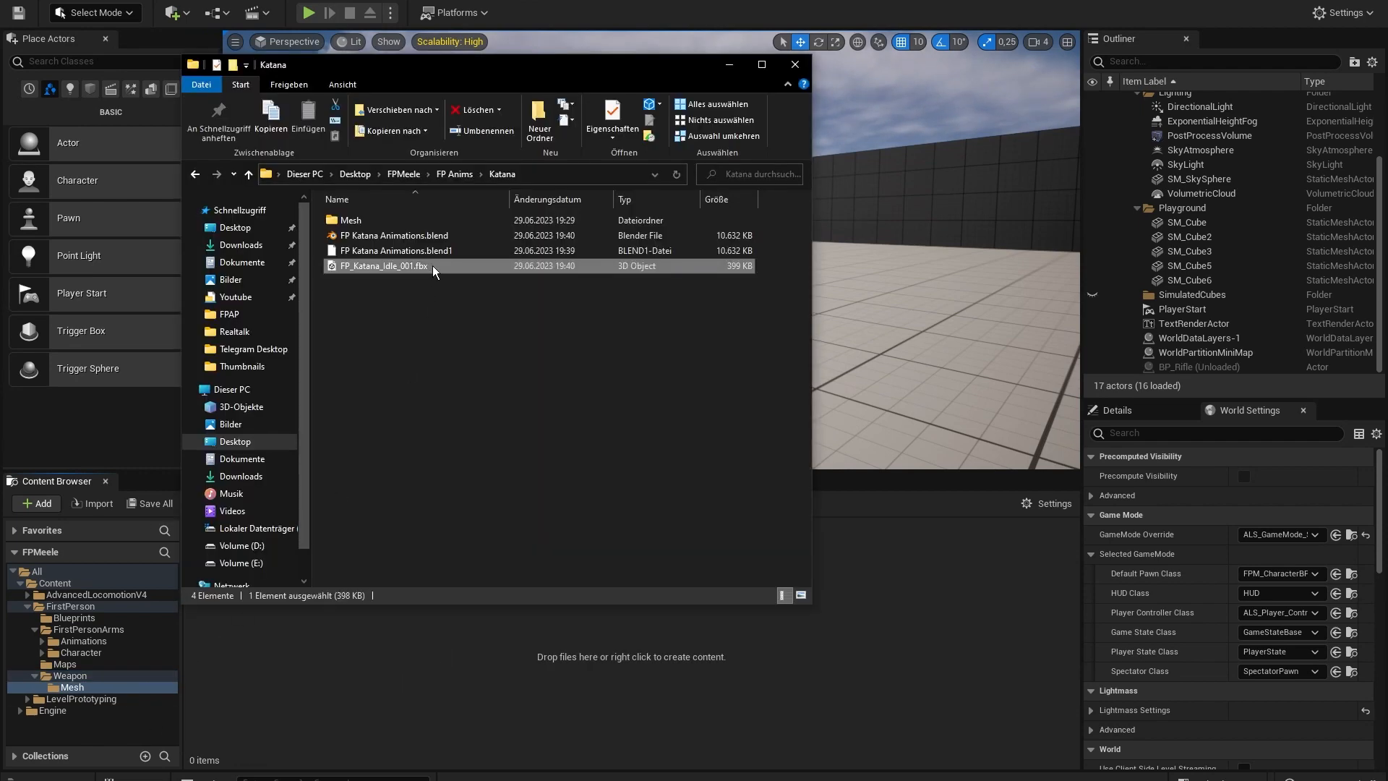
pyautogui.doubleClick(370, 219)
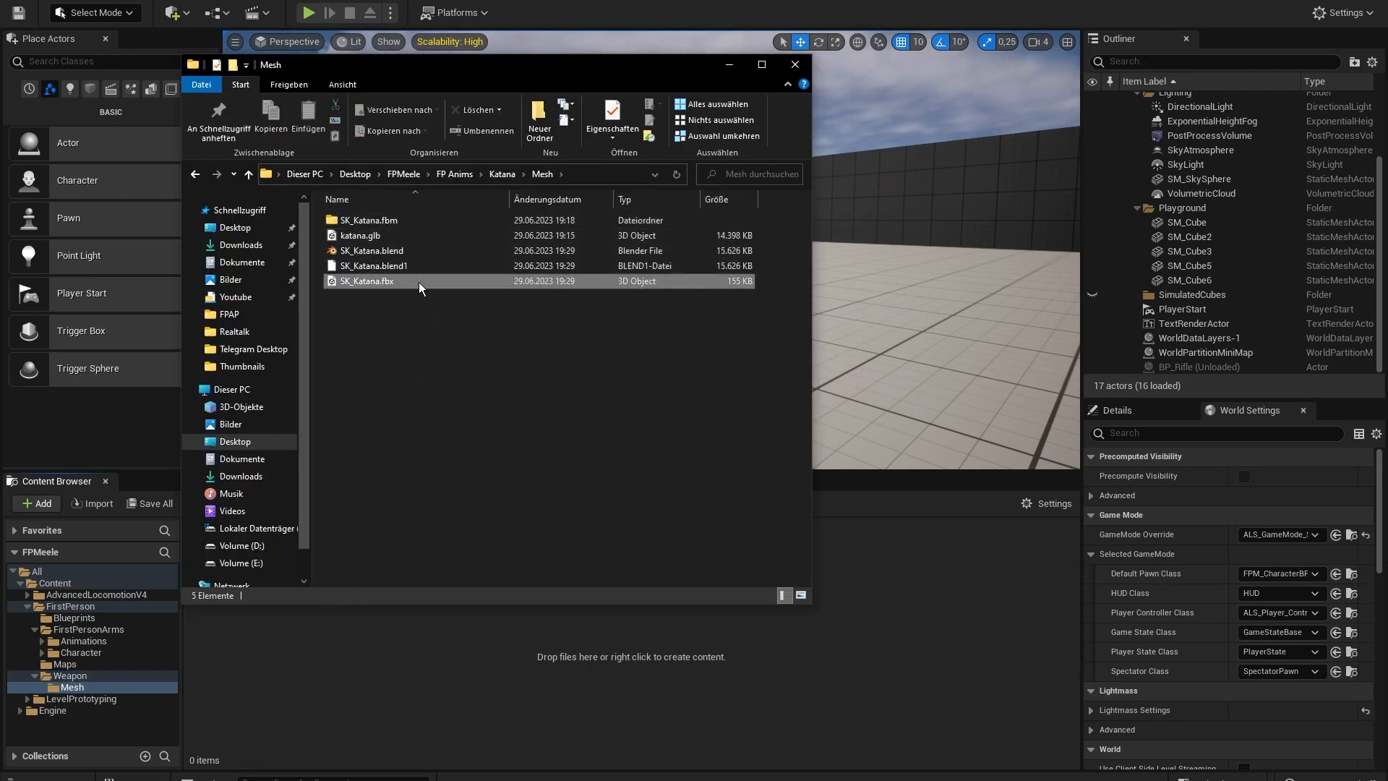
pyautogui.moveTo(922, 649); pyautogui.dragTo(922, 651)
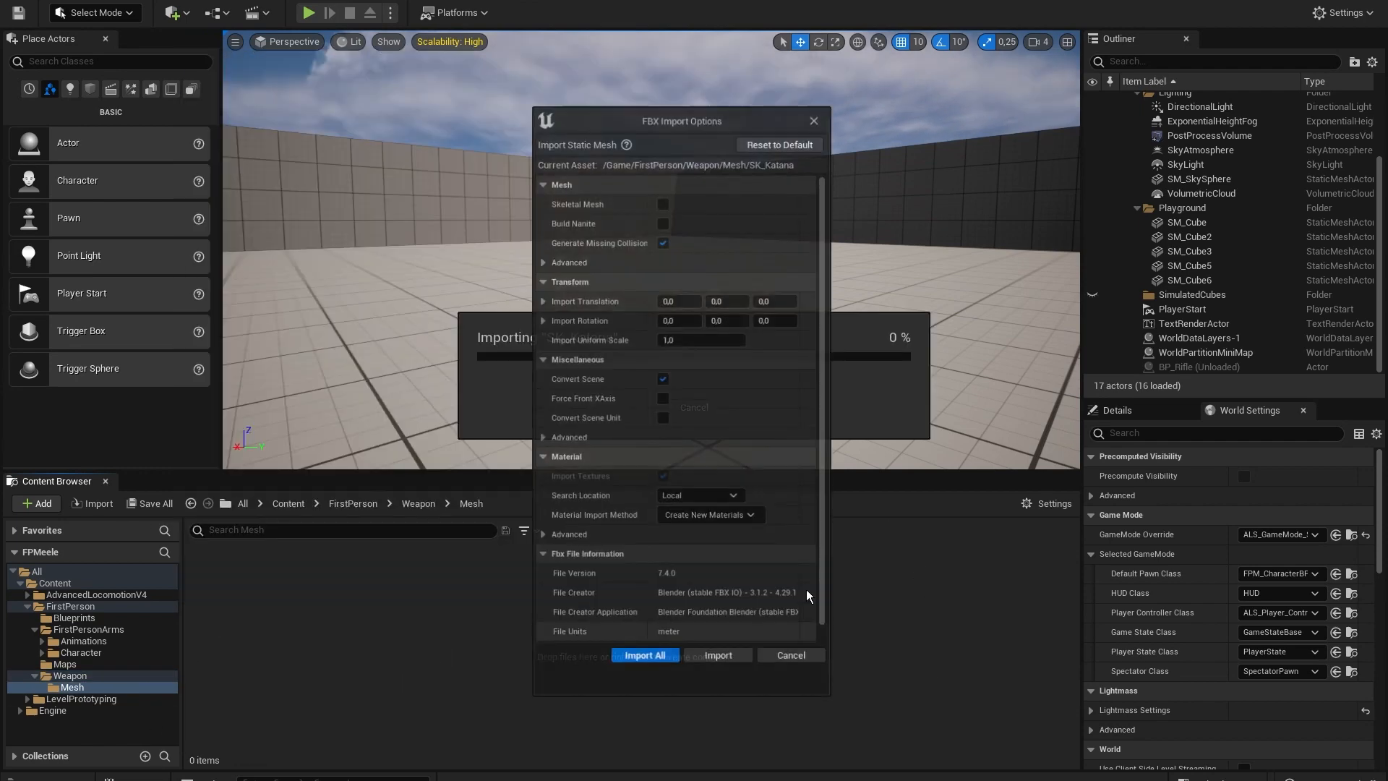
pyautogui.click(663, 203)
pyautogui.click(645, 653)
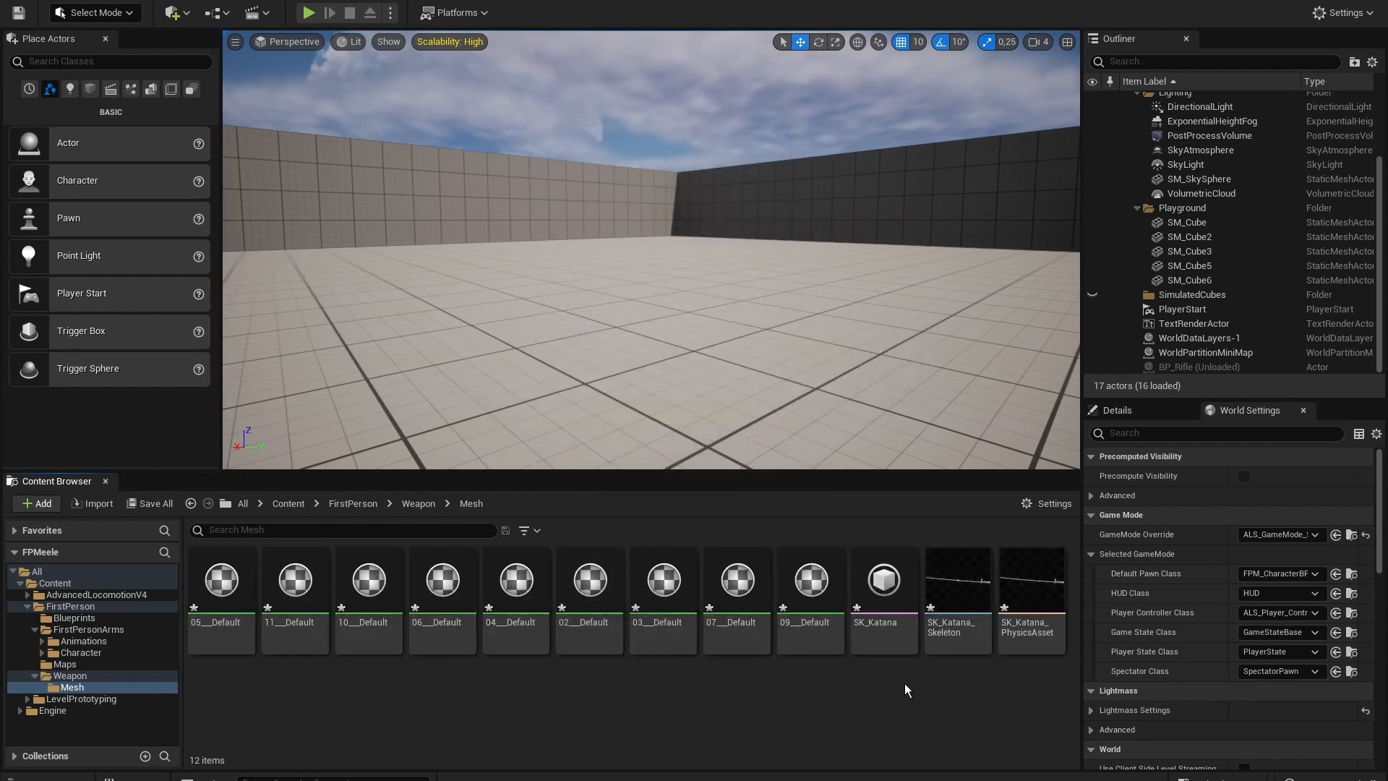
# Open the imported SK_Katana skeletal mesh, inspect it, and return to the FPM_CharacterBP blueprint.
pyautogui.click(883, 586)
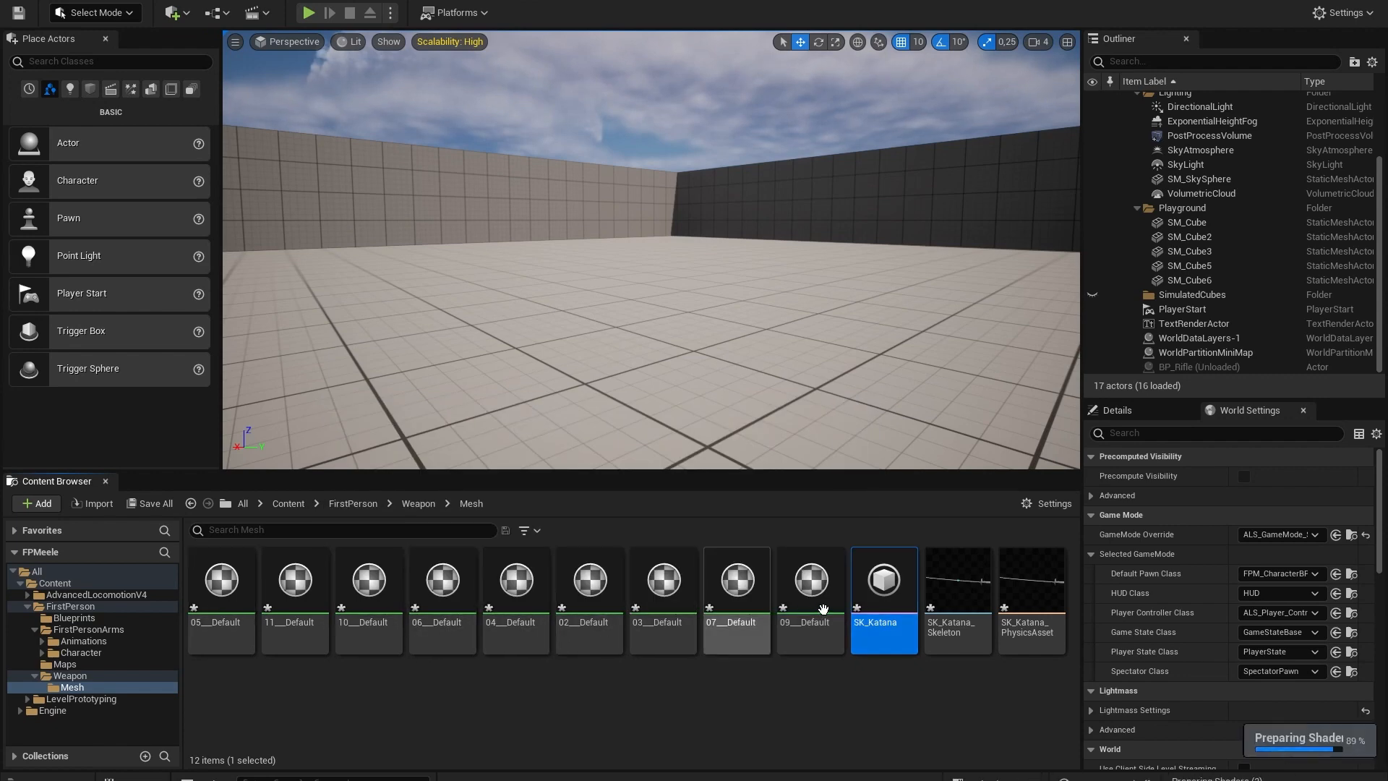
pyautogui.click(885, 724)
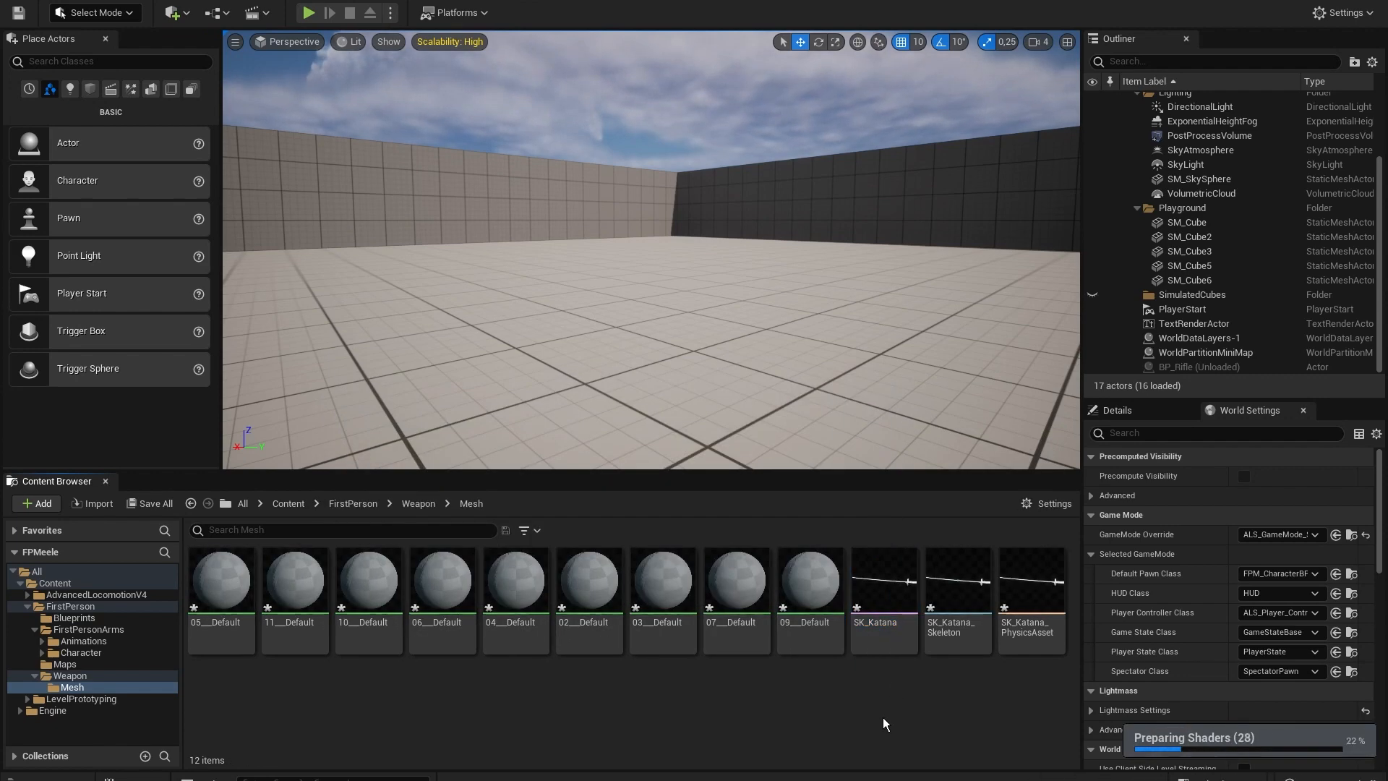
pyautogui.doubleClick(886, 646)
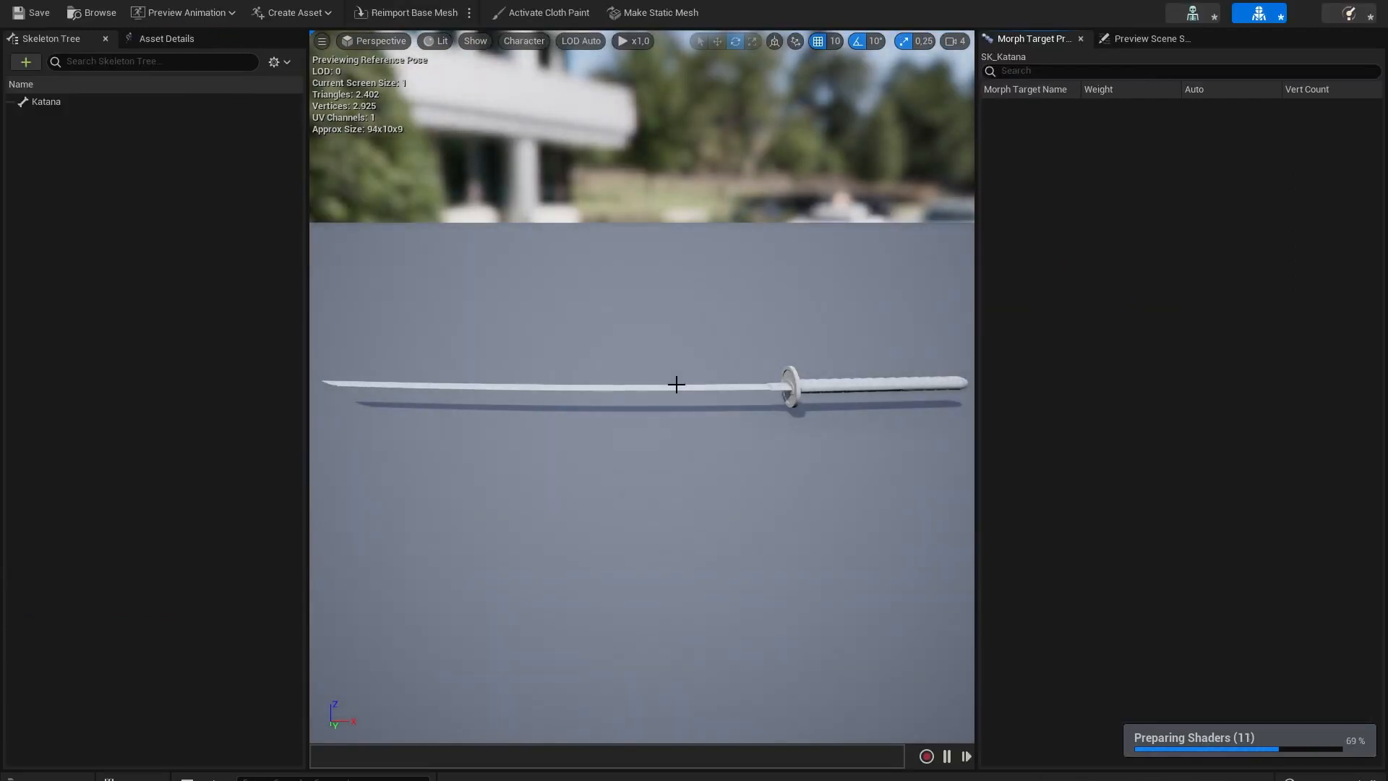
pyautogui.doubleClick(578, 1)
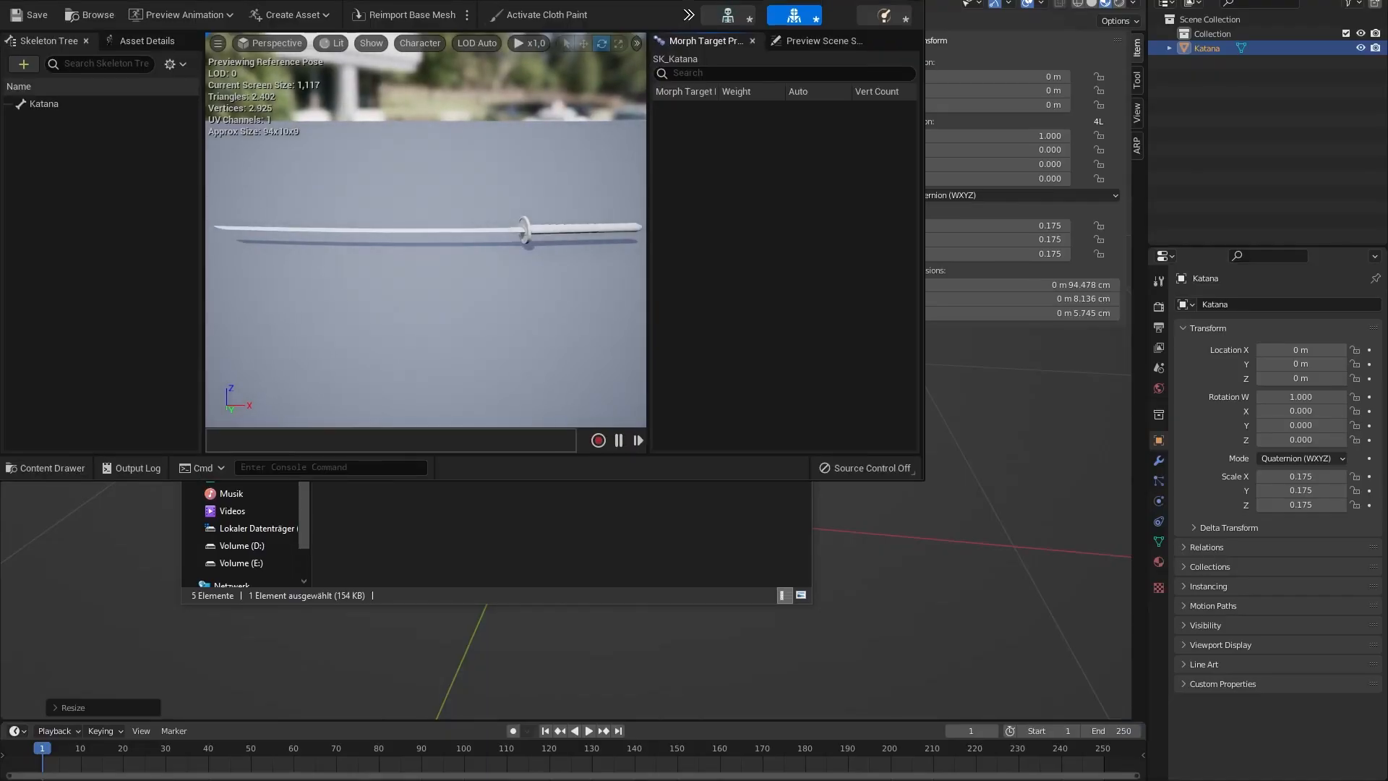
pyautogui.doubleClick(791, 1)
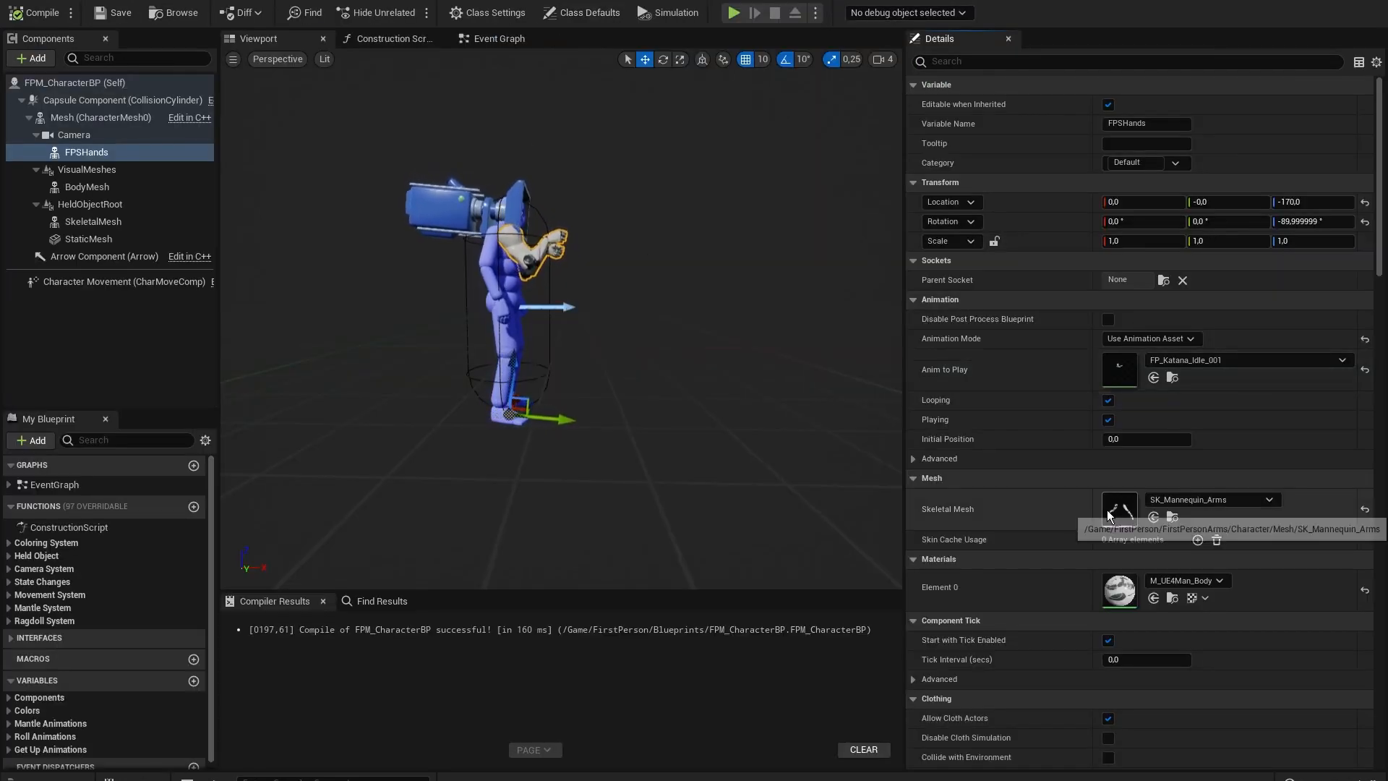
# Open the SK_Mannequin_Arms skeleton from FPSHands and add a socket named Katana_Socket to the hand_r bone.
pyautogui.doubleClick(1108, 509)
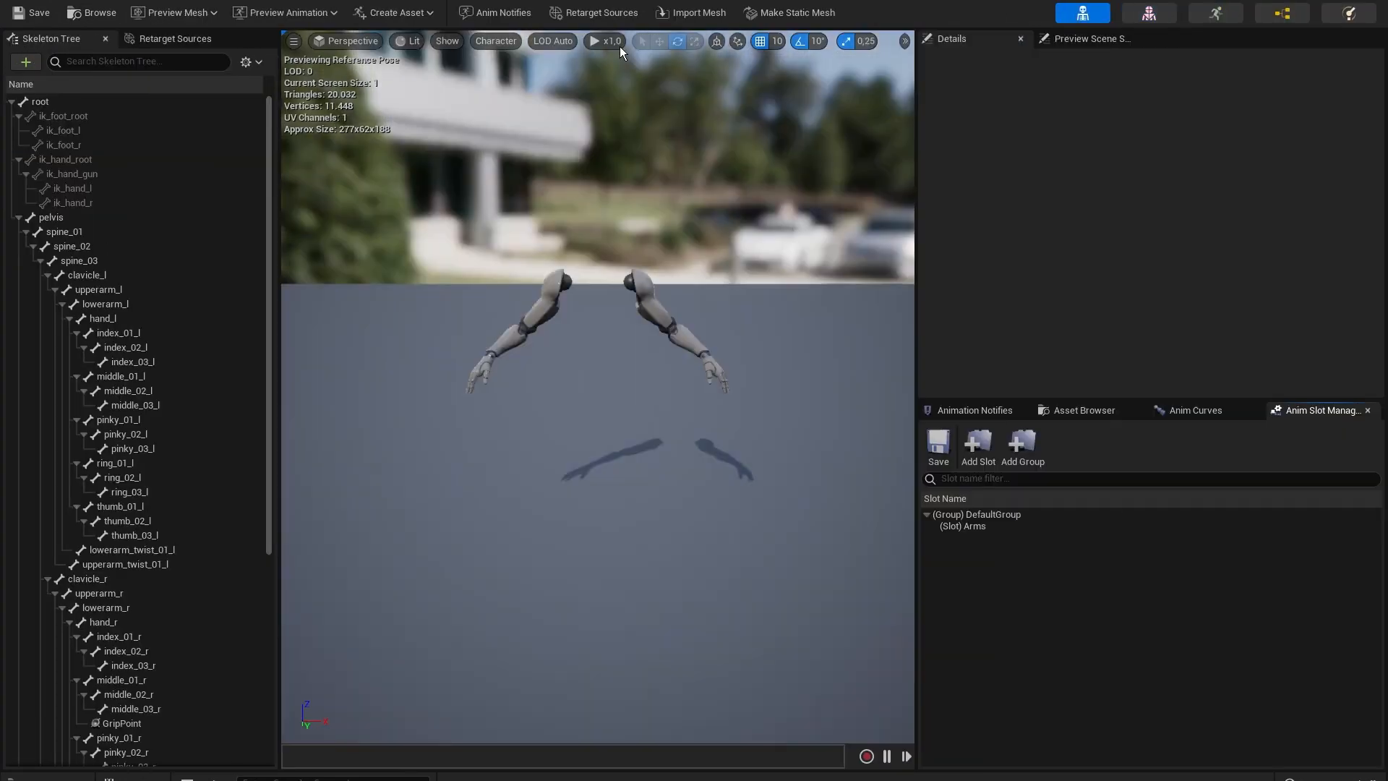
pyautogui.scroll(-5, 133, 188)
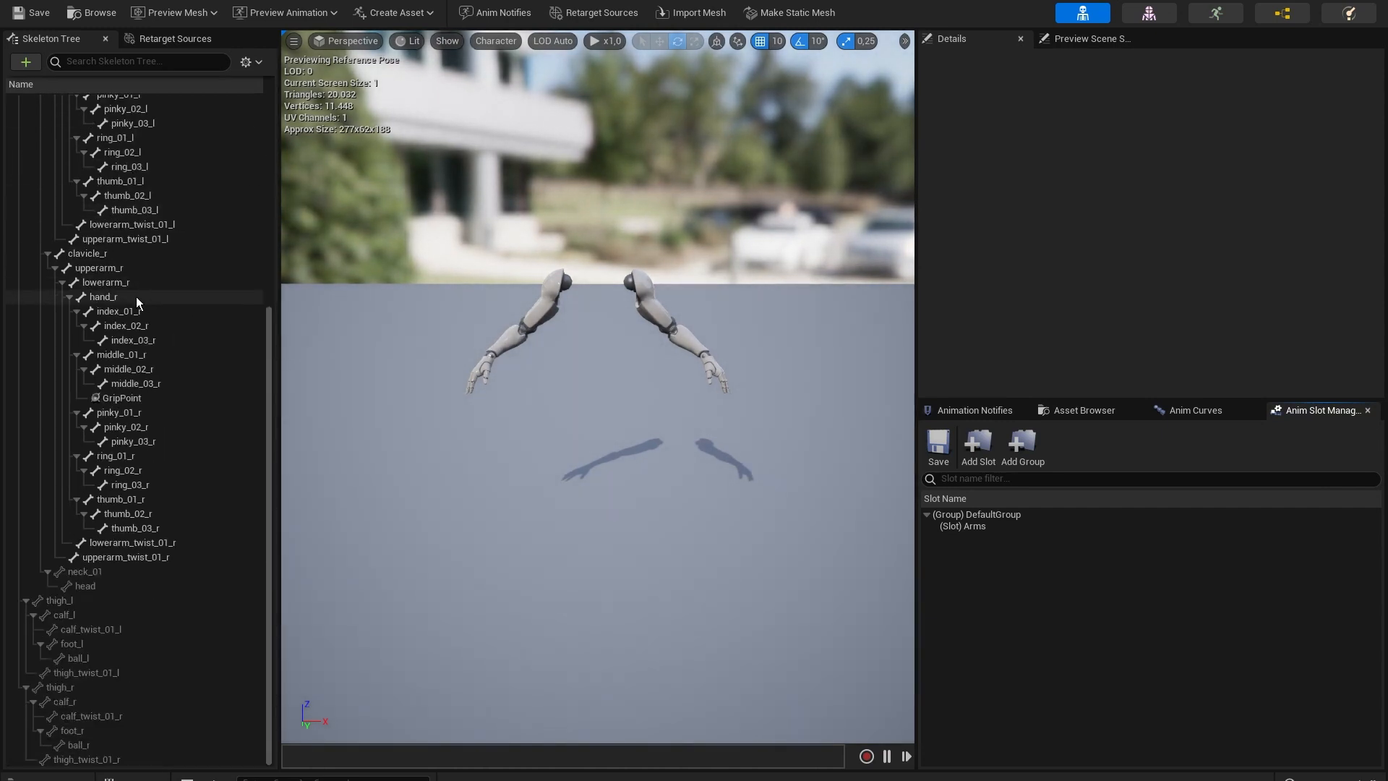
pyautogui.click(136, 296)
pyautogui.rightClick(136, 297)
pyautogui.click(160, 340)
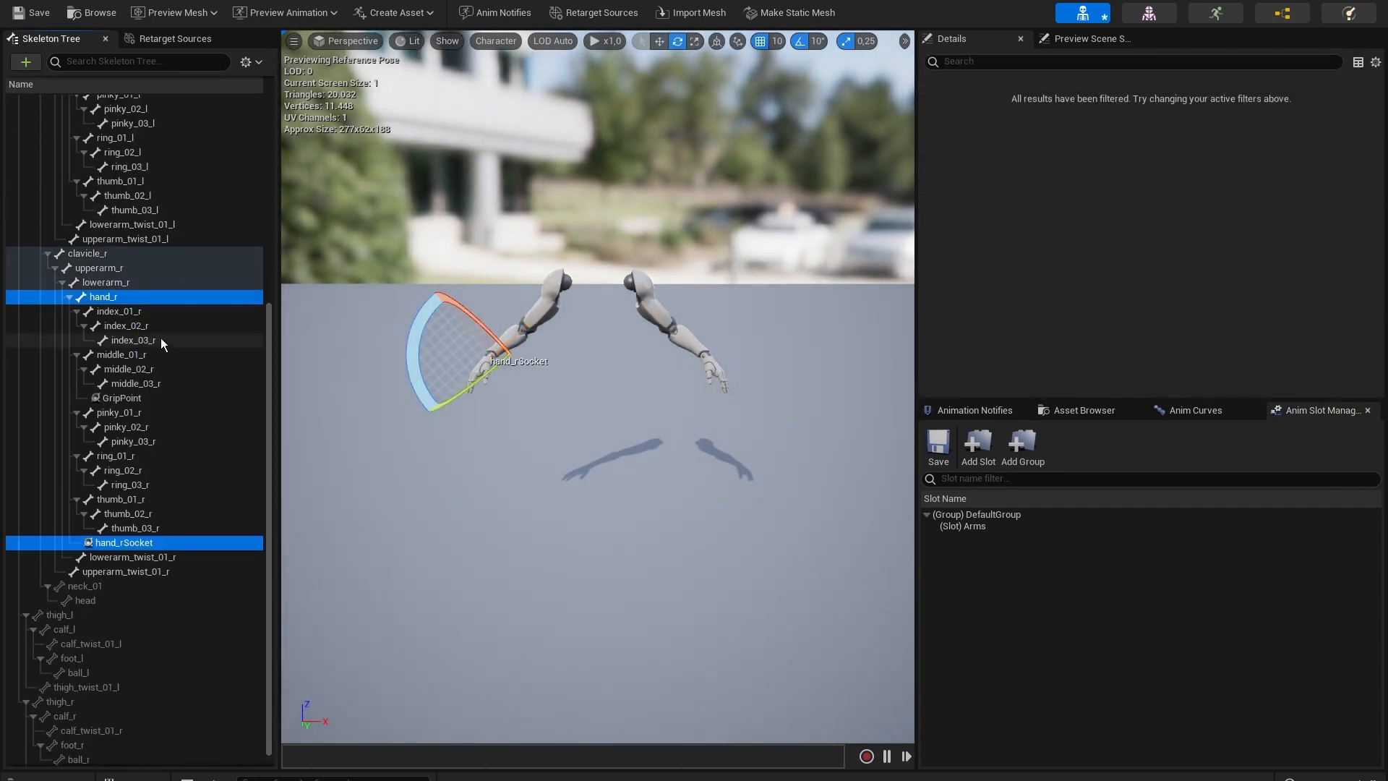
pyautogui.doubleClick(115, 538)
pyautogui.write('K')
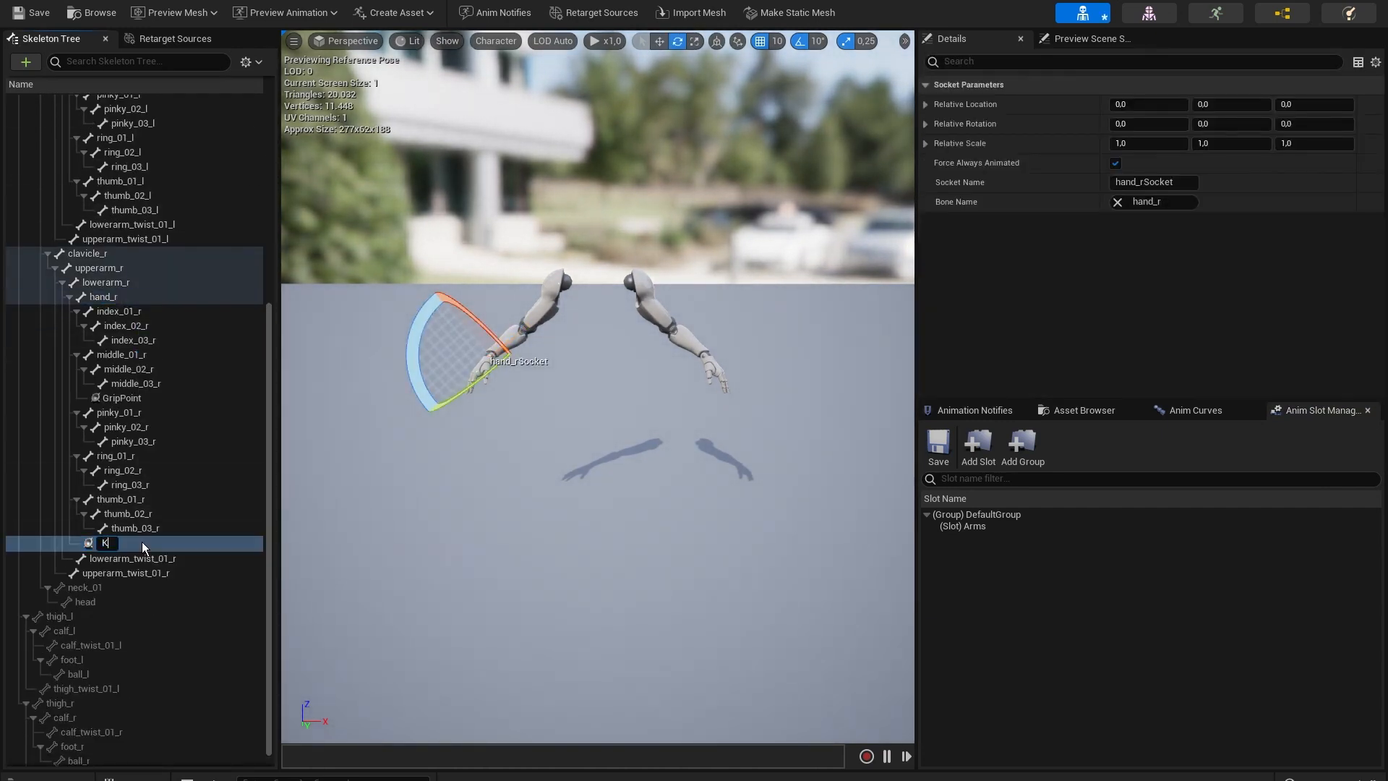
pyautogui.write('atana_Socket')
pyautogui.press('Return')
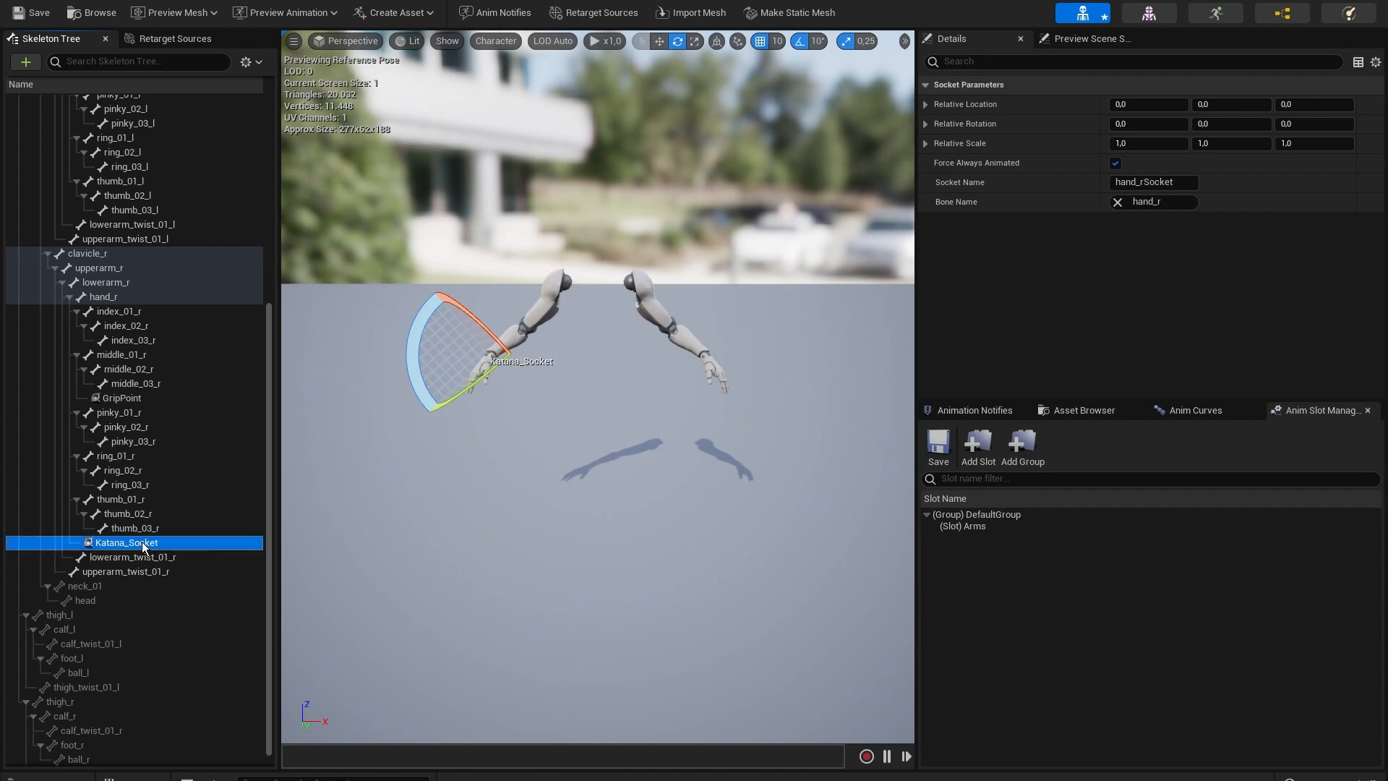
# Attach SK_Katana to Katana_Socket as its preview asset.
pyautogui.rightClick(142, 541)
pyautogui.moveTo(202, 714)
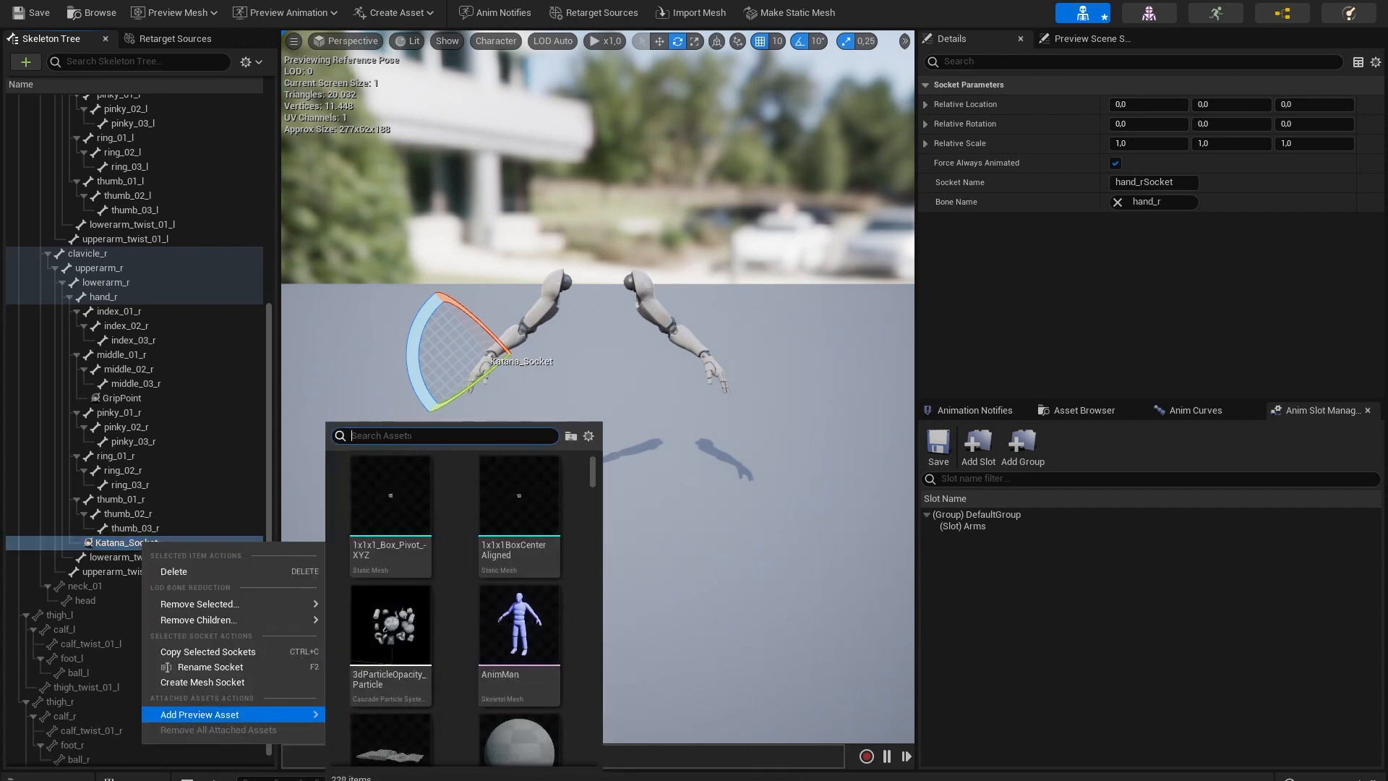
pyautogui.write('katana')
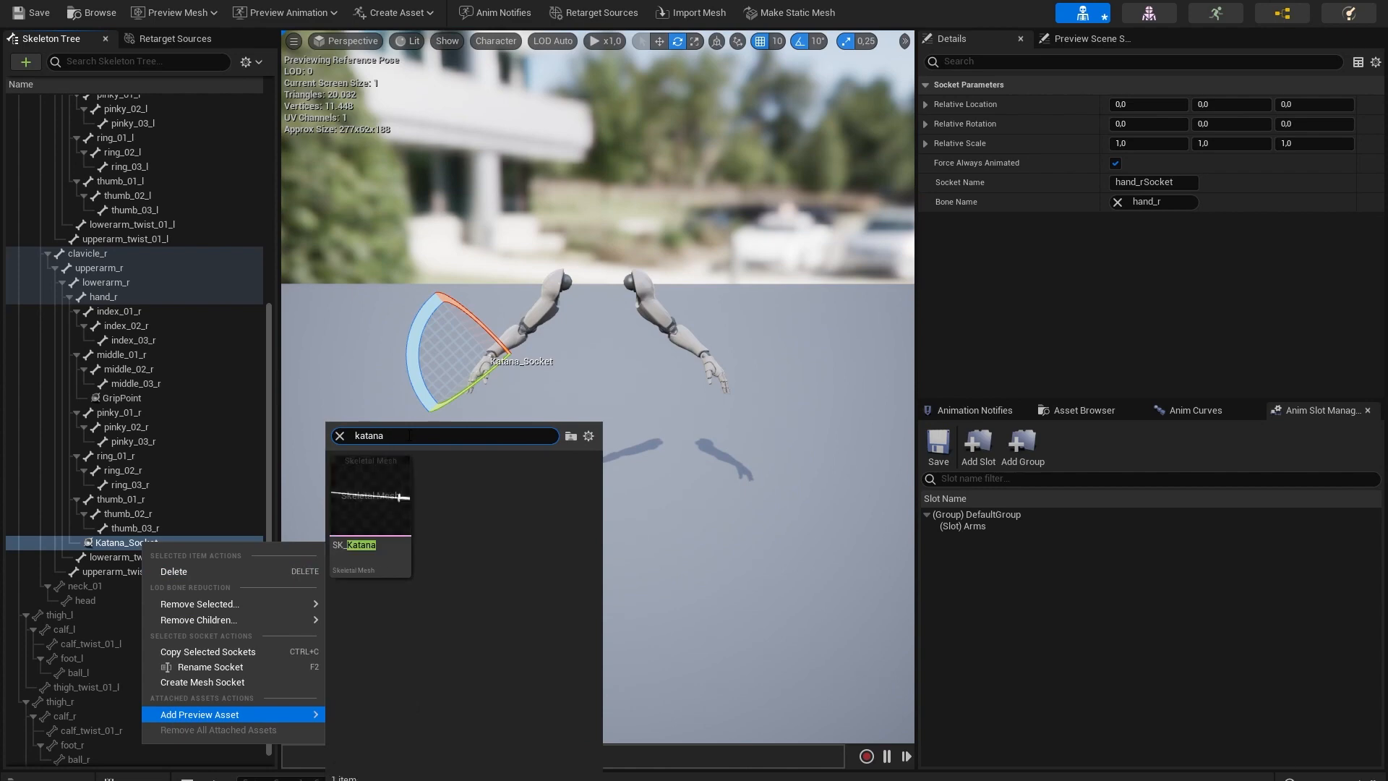
pyautogui.click(387, 483)
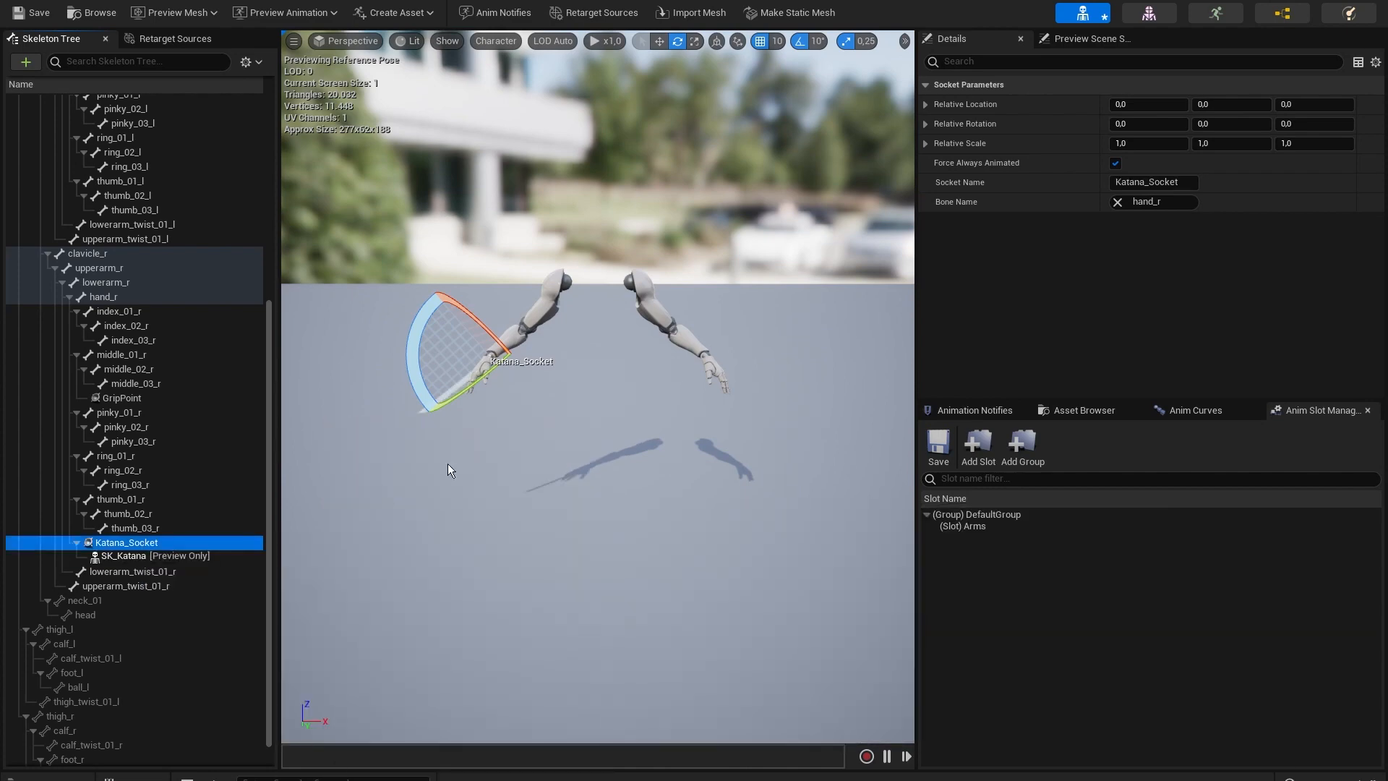
# Preview the arms with the FP_Katana_Idle_001 animation and hold it at frame 0.
pyautogui.click(282, 10)
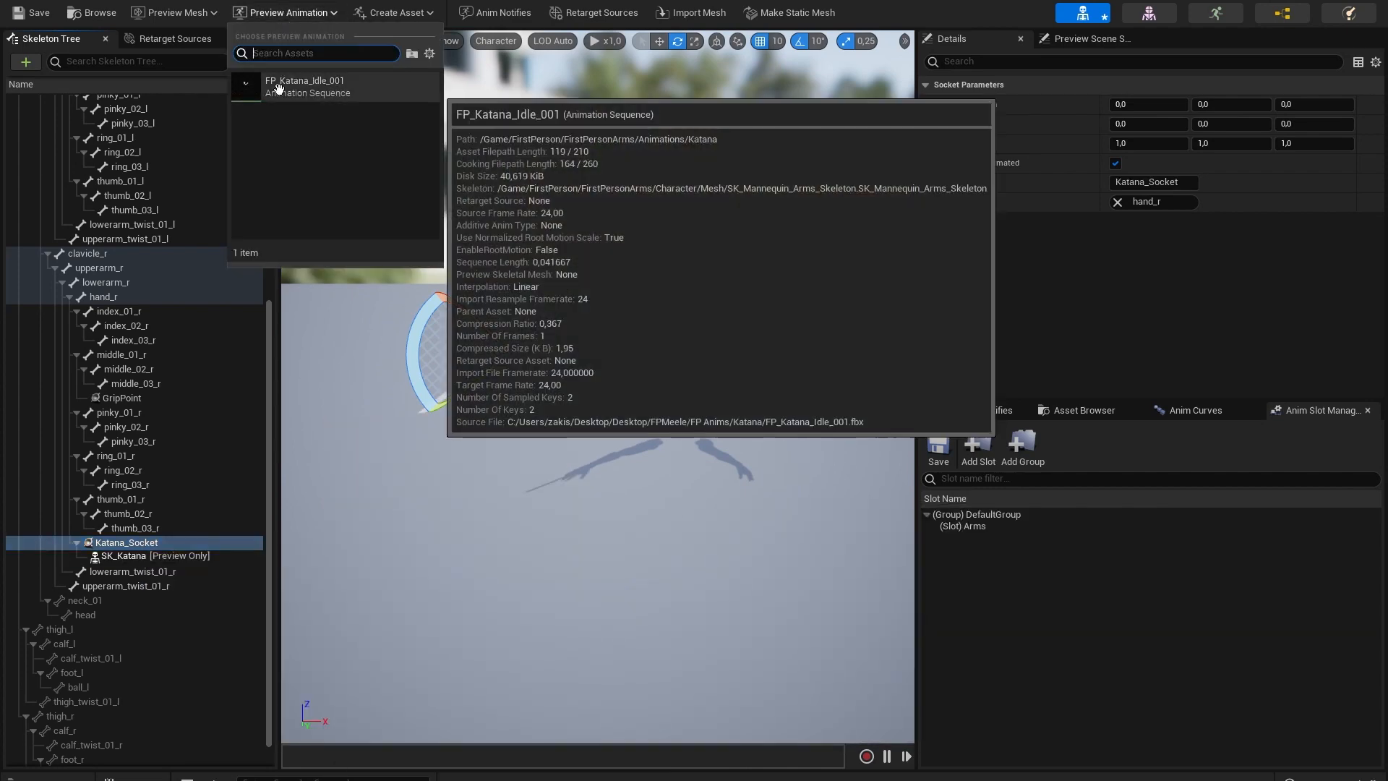
pyautogui.click(289, 86)
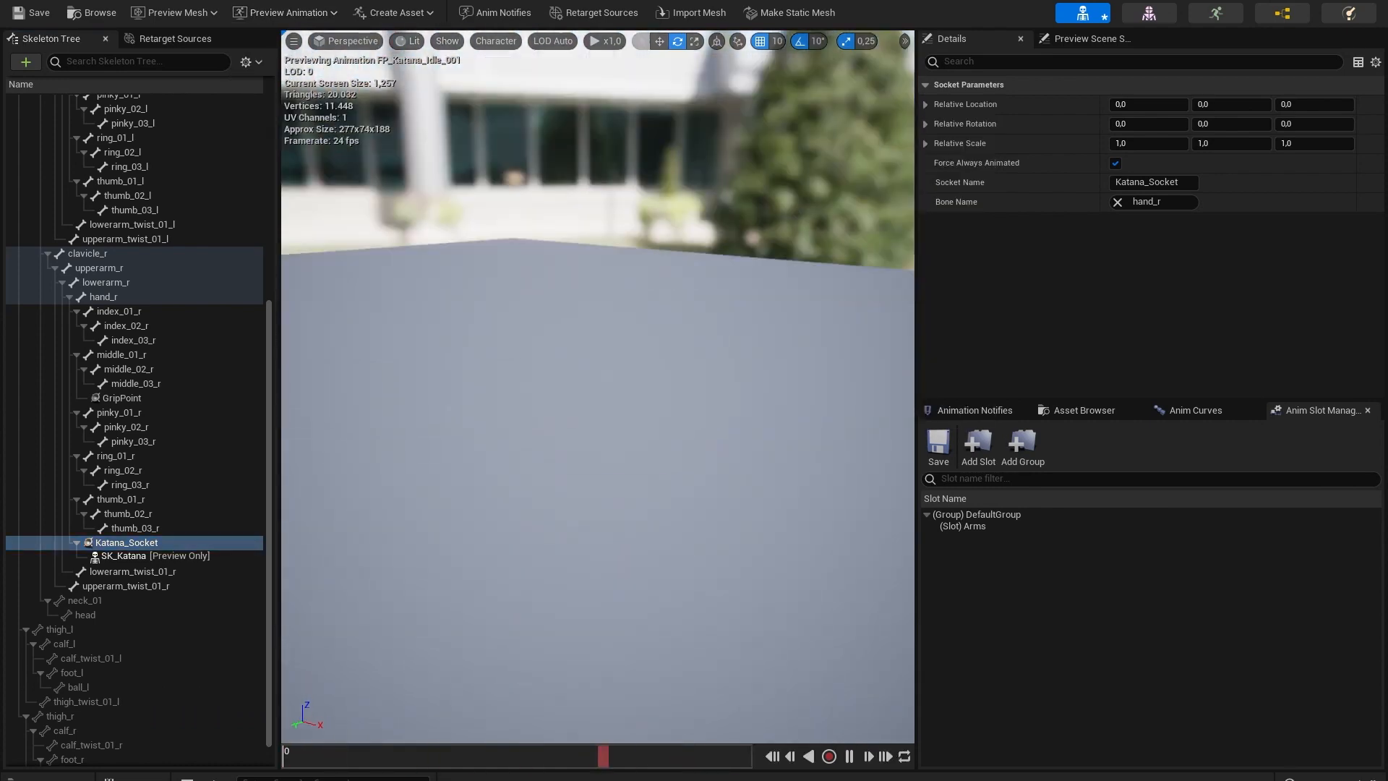
pyautogui.scroll(2, 580, 651)
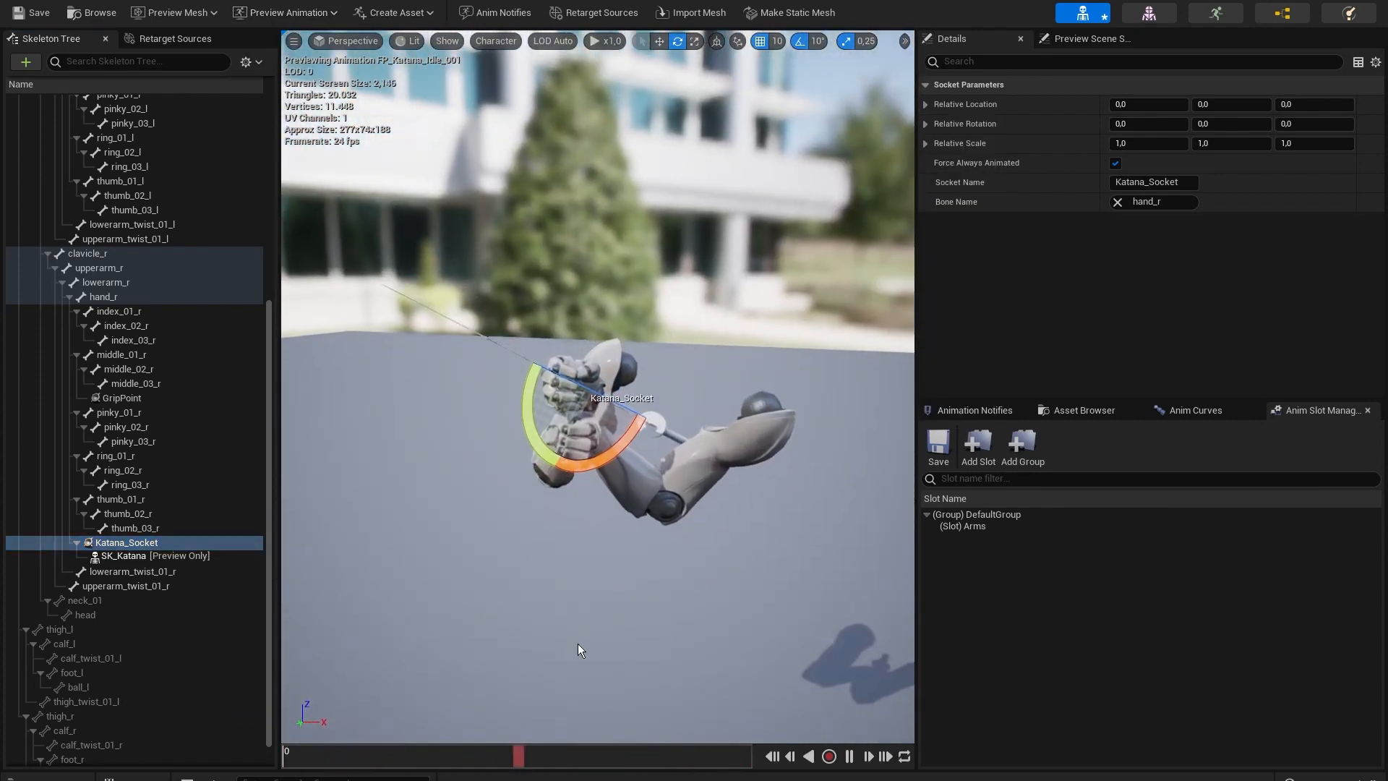
pyautogui.click(444, 756)
# Rotate Katana_Socket to a relative rotation of about 41.9, -41.6, -30.8 so the blade points upward from the hands.
pyautogui.moveTo(634, 482); pyautogui.dragTo(679, 409, button='right')
pyautogui.scroll(2, 715, 409)
pyautogui.moveTo(712, 389); pyautogui.dragTo(723, 428)
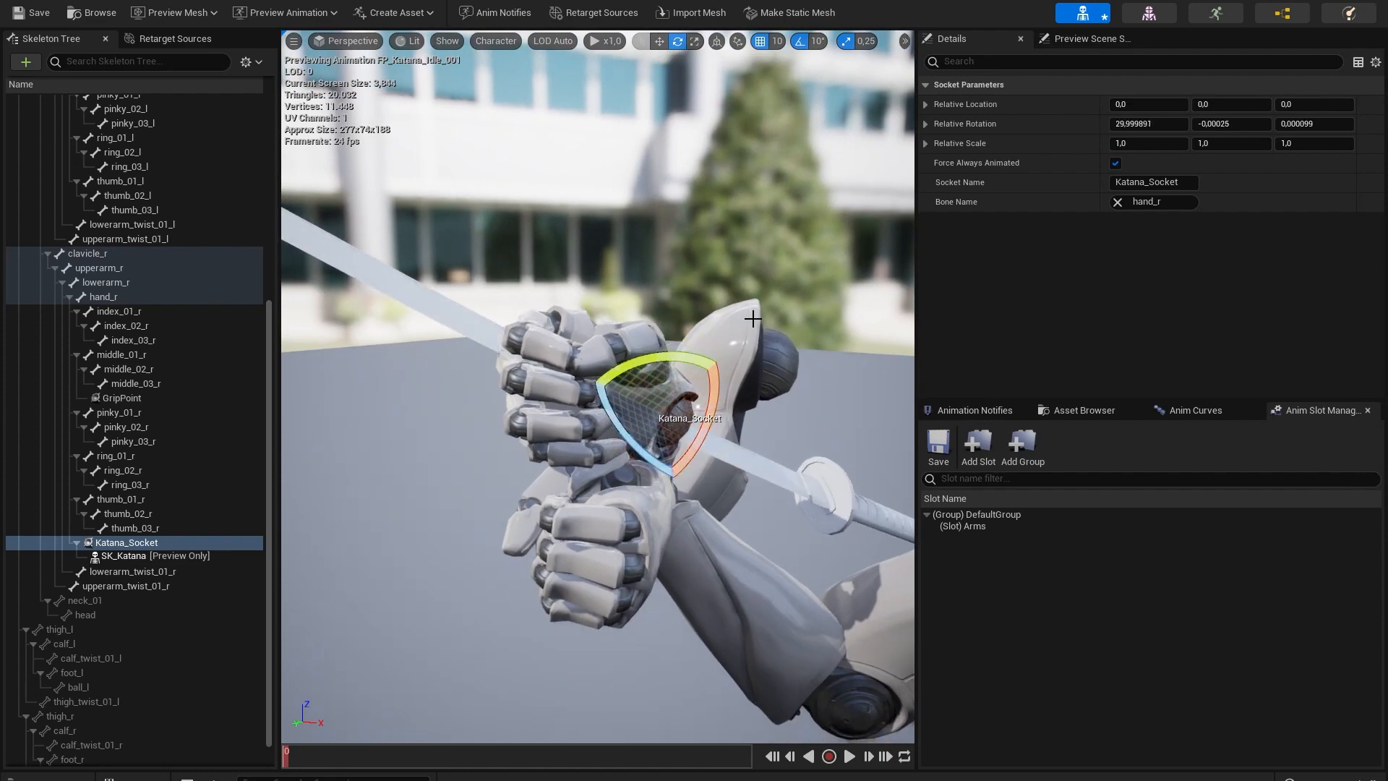
pyautogui.moveTo(723, 428); pyautogui.dragTo(789, 431, button='right')
pyautogui.moveTo(694, 404); pyautogui.dragTo(669, 398, button='right')
pyautogui.moveTo(689, 350); pyautogui.dragTo(725, 394)
pyautogui.moveTo(724, 394); pyautogui.dragTo(845, 390, button='right')
# In the lit Right view, rotate Katana_Socket to about 53.7, -25.7, -16.1 to align the katana with the grip.
pyautogui.click(325, 42)
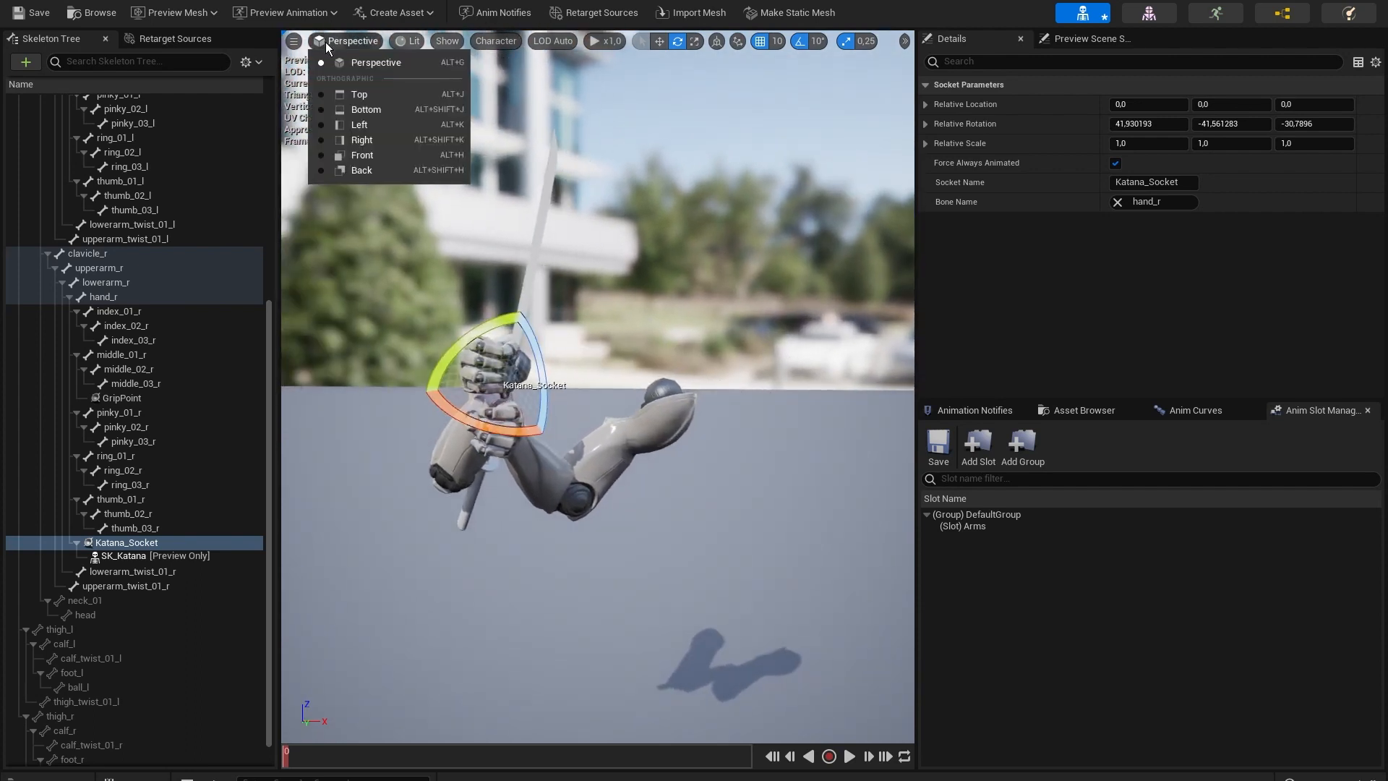
pyautogui.click(371, 140)
pyautogui.click(397, 40)
pyautogui.click(400, 76)
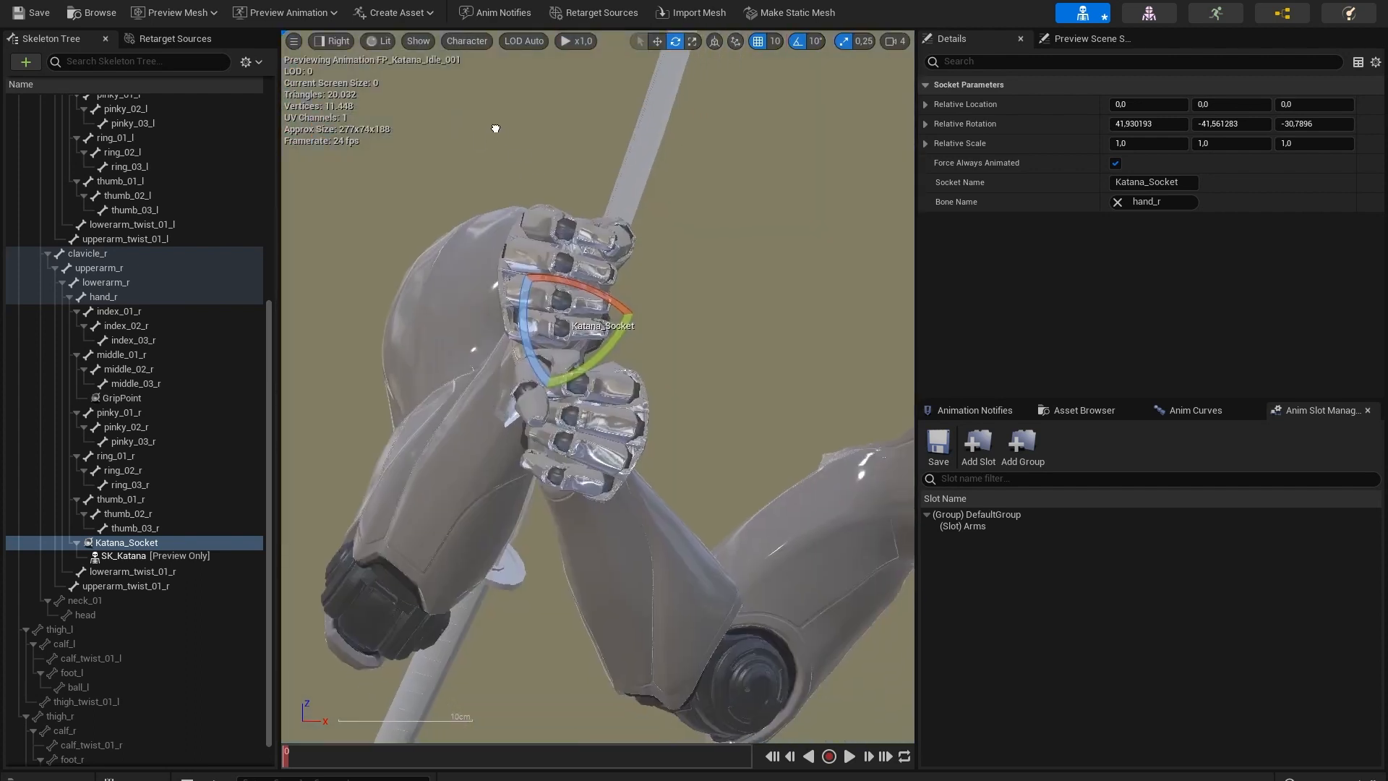
pyautogui.moveTo(609, 302); pyautogui.dragTo(542, 211)
# In the Front view, rotate Katana_Socket to about 27.5, -53.0, 23.1 and move it to about -15.8, -11.8, 10.6.
pyautogui.click(337, 42)
pyautogui.click(362, 155)
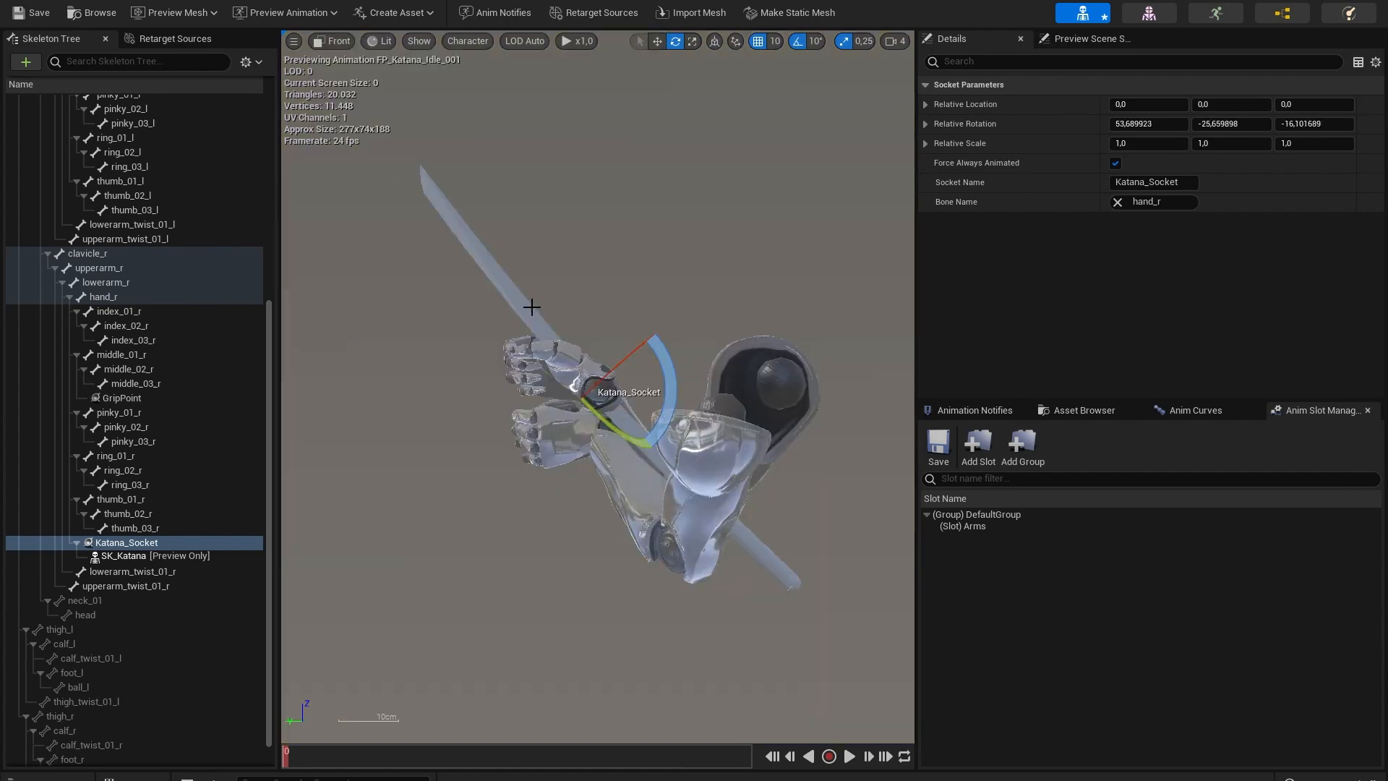
pyautogui.moveTo(548, 341); pyautogui.dragTo(634, 325)
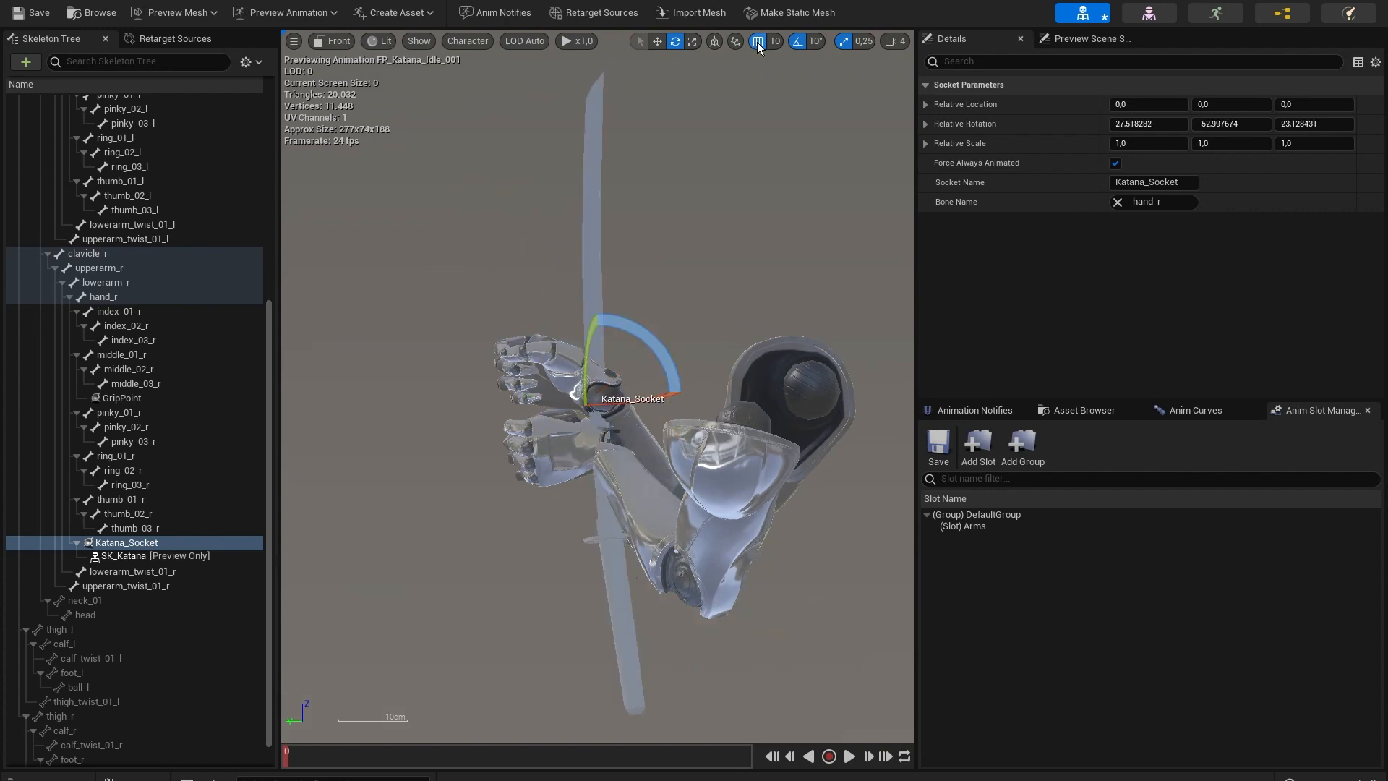
pyautogui.click(657, 41)
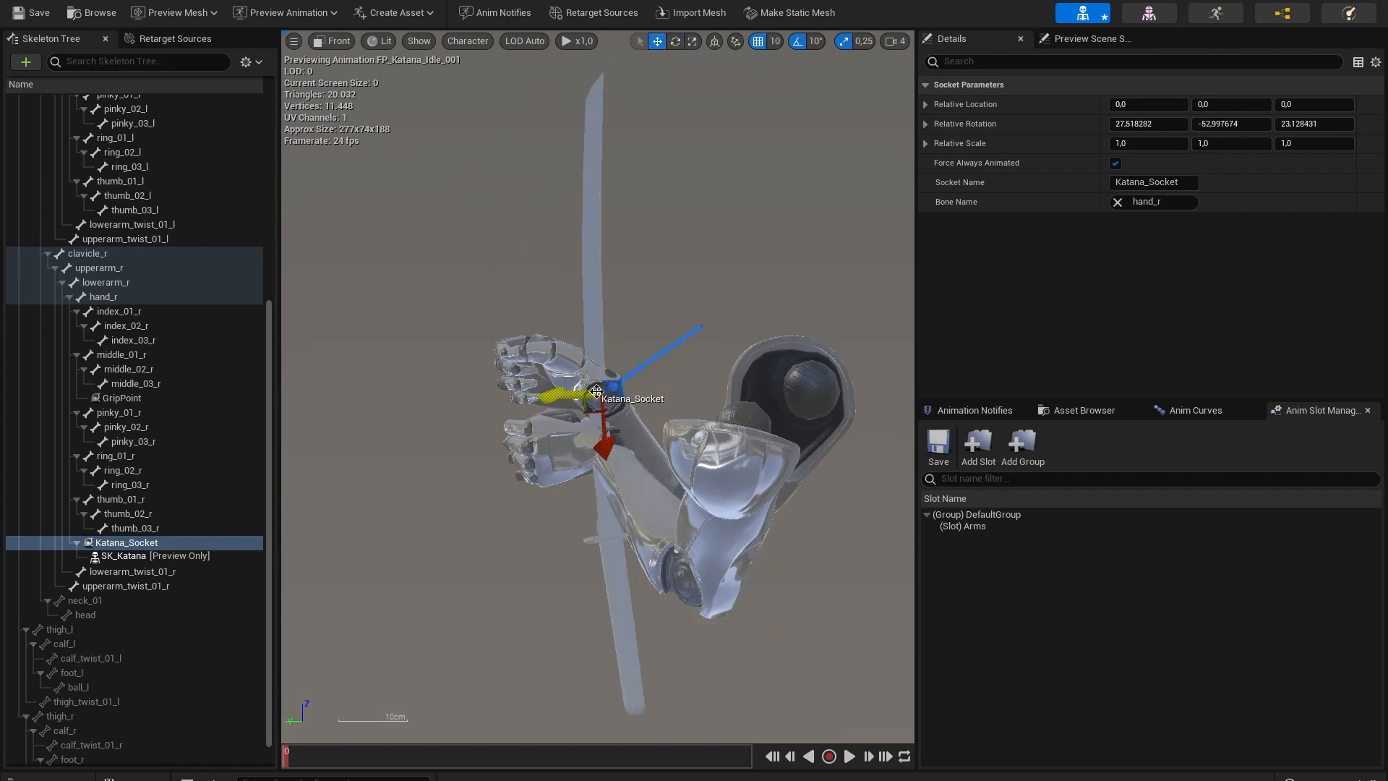
pyautogui.moveTo(623, 383); pyautogui.dragTo(600, 253)
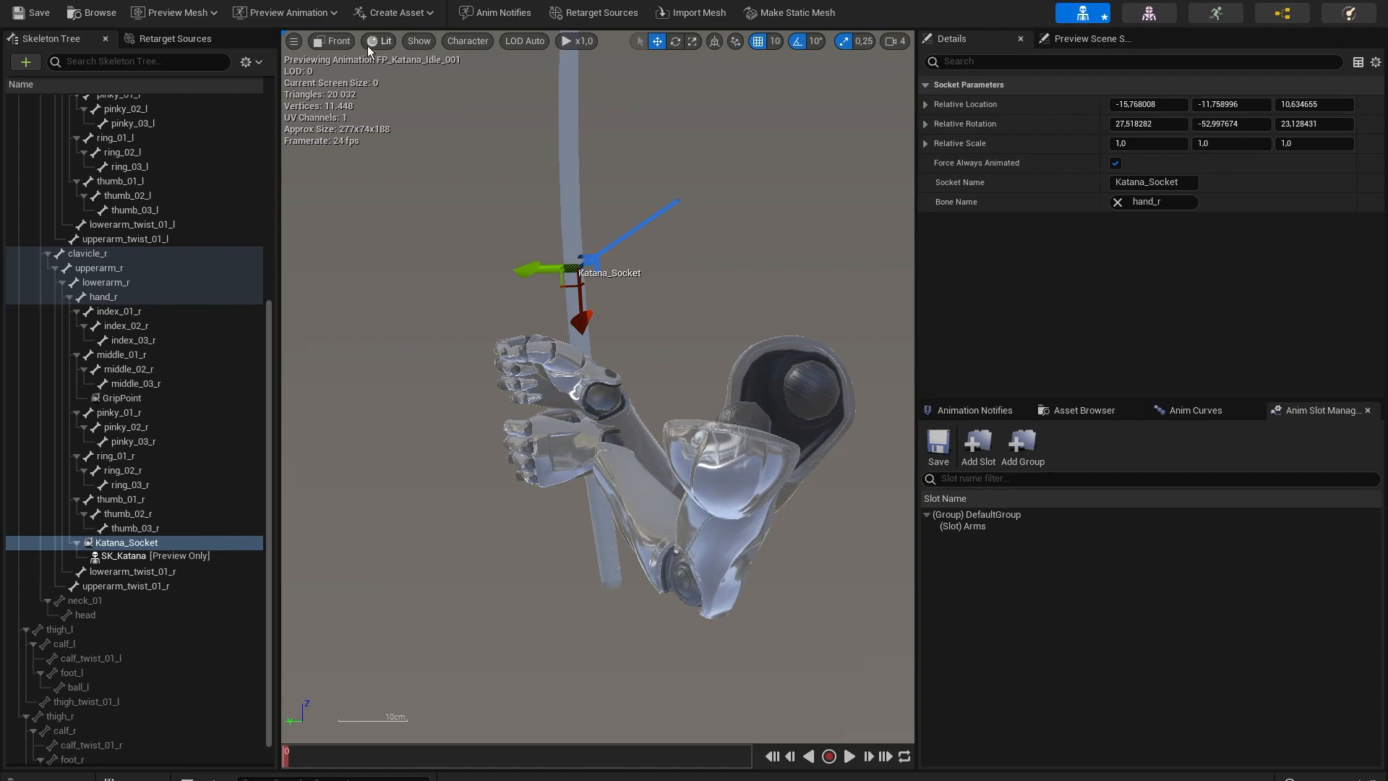
# In the perspective view, move Katana_Socket to a relative location of about -24.8, -0.4, 24.9 so the handle reaches the fists.
pyautogui.click(332, 40)
pyautogui.click(372, 60)
pyautogui.moveTo(499, 288); pyautogui.dragTo(499, 289, button='right')
pyautogui.moveTo(514, 225); pyautogui.dragTo(514, 225, button='right')
pyautogui.click(906, 41)
pyautogui.moveTo(996, 104)
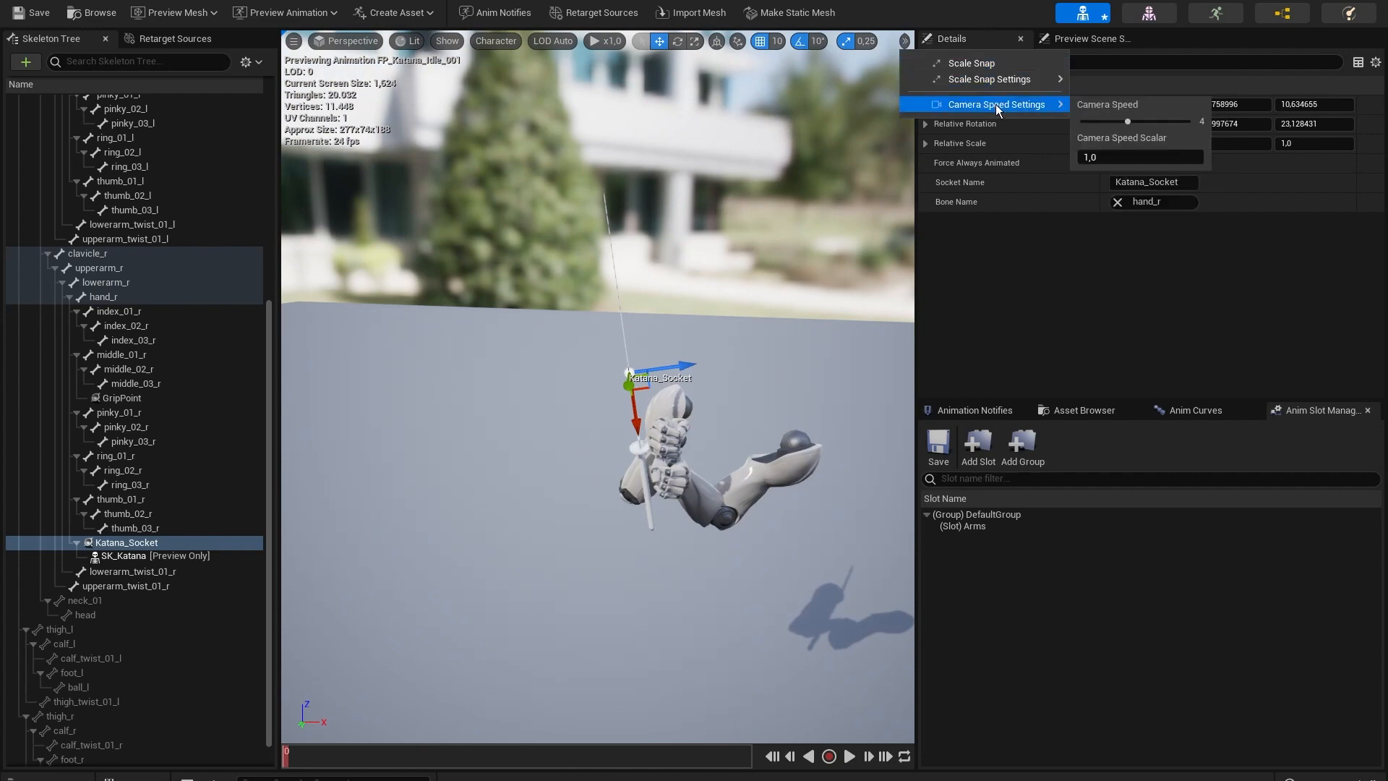
pyautogui.moveTo(685, 276); pyautogui.dragTo(685, 275, button='right')
pyautogui.moveTo(539, 262); pyautogui.dragTo(656, 247)
pyautogui.moveTo(646, 271); pyautogui.dragTo(645, 270, button='right')
pyautogui.moveTo(517, 227)
pyautogui.mouseDown()
pyautogui.moveTo(419, 224)
pyautogui.moveTo(408, 170)
pyautogui.moveTo(527, 219)
pyautogui.mouseUp()
pyautogui.moveTo(527, 215); pyautogui.dragTo(527, 216, button='right')
# Rotate Katana_Socket to about 35.7, -61.5, 13.4 so the handle runs through both hands.
pyautogui.press('e')
pyautogui.moveTo(527, 237); pyautogui.dragTo(515, 230)
pyautogui.moveTo(527, 237); pyautogui.dragTo(527, 237, button='right')
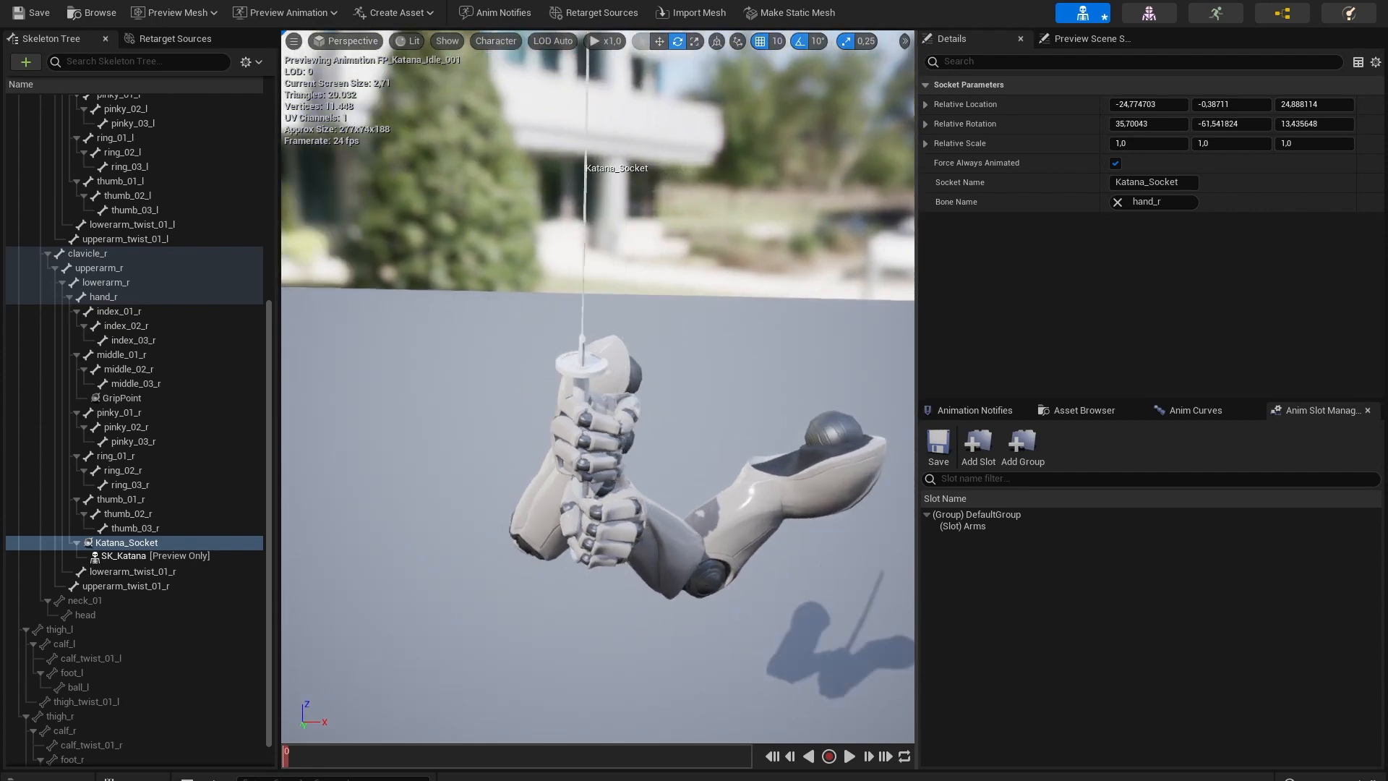
# Move Katana_Socket to about -22.0, 2.0, 23.9 to center the handle inside both fists.
pyautogui.moveTo(603, 178); pyautogui.dragTo(603, 179, button='right')
pyautogui.press('w')
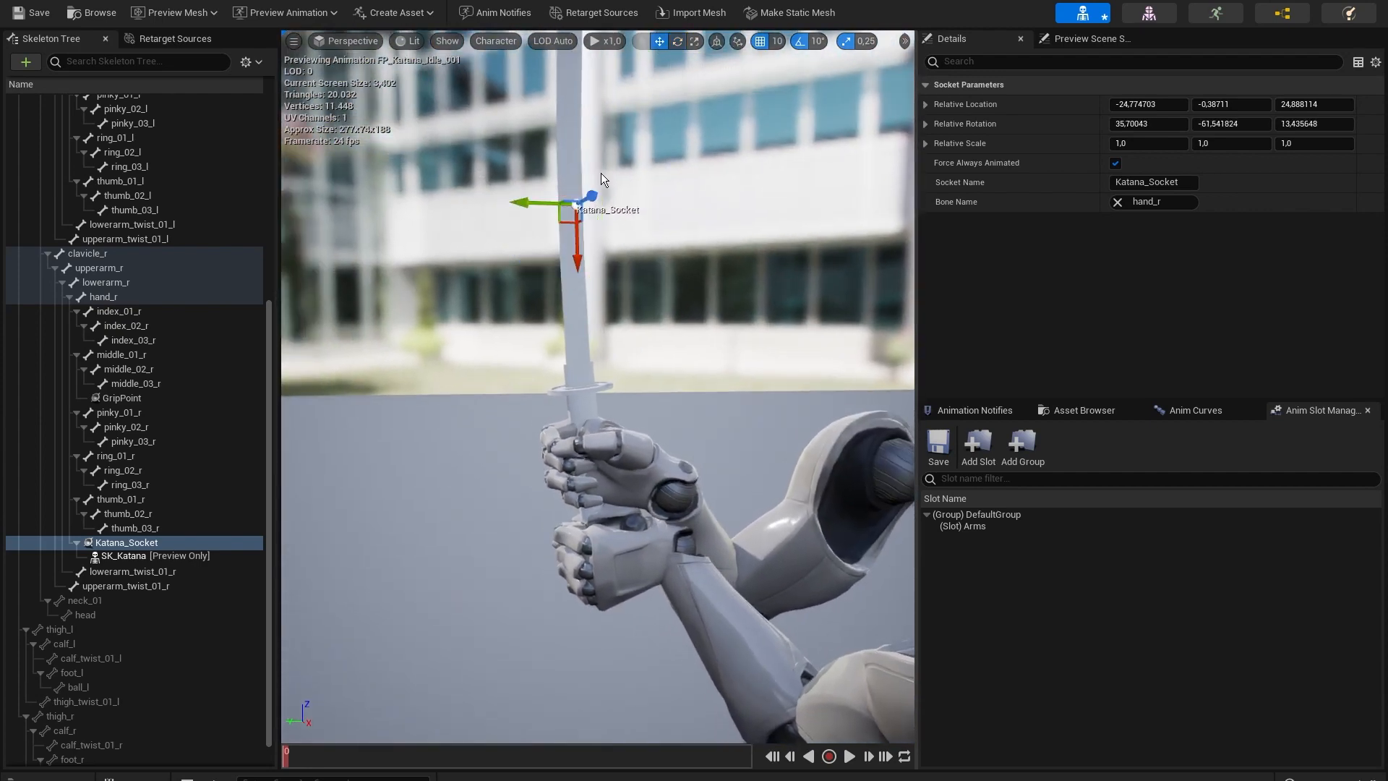
pyautogui.moveTo(602, 179); pyautogui.dragTo(597, 186)
pyautogui.moveTo(597, 186); pyautogui.dragTo(589, 219, button='right')
pyautogui.moveTo(579, 221); pyautogui.dragTo(605, 222)
pyautogui.moveTo(606, 222); pyautogui.dragTo(605, 222, button='right')
pyautogui.moveTo(490, 166); pyautogui.dragTo(536, 146, button='right')
# Turn off grid, rotation and scale snapping and nudge Katana_Socket to a relative location of about -22.8, 2.8, 23.5.
pyautogui.click(754, 41)
pyautogui.click(800, 44)
pyautogui.click(844, 44)
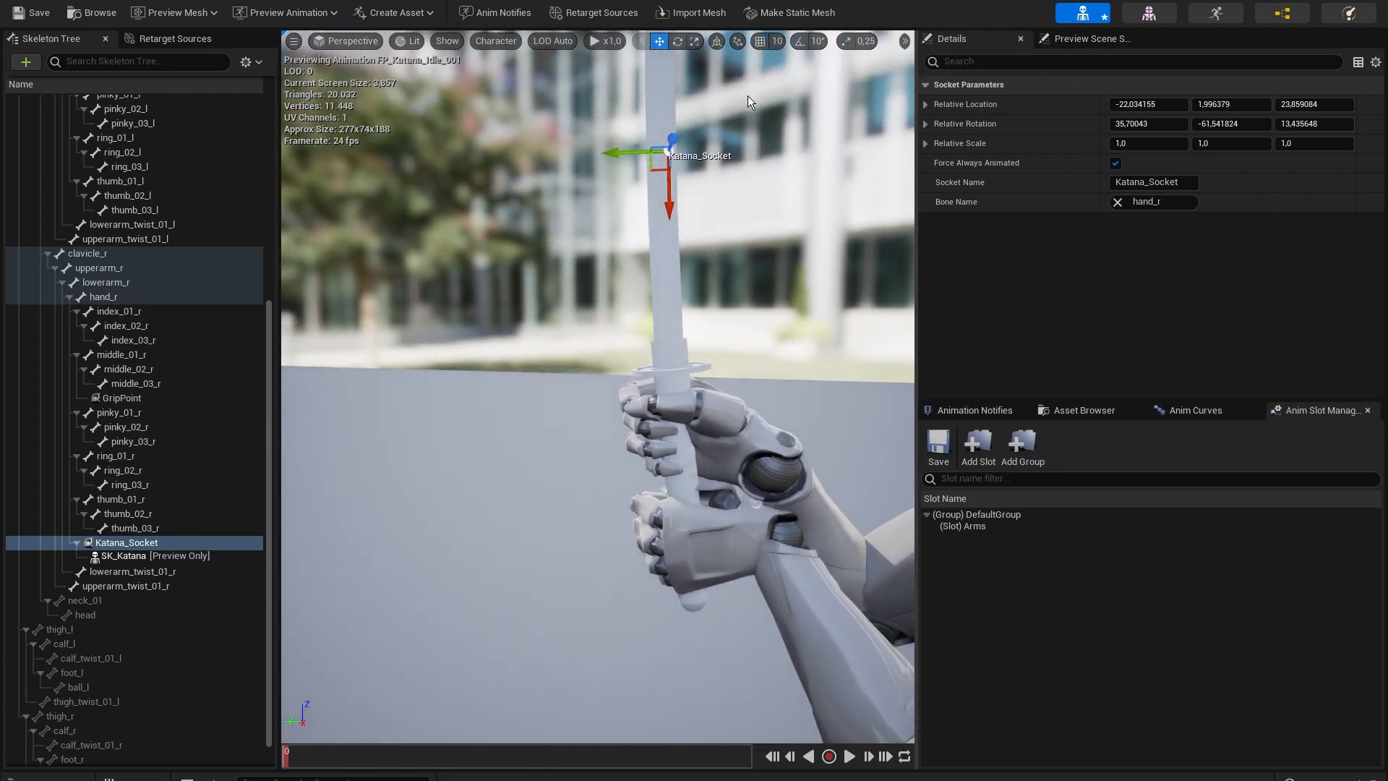
pyautogui.moveTo(626, 149); pyautogui.dragTo(615, 149)
pyautogui.moveTo(610, 166); pyautogui.dragTo(549, 151, button='right')
# Rotate Katana_Socket freely to a relative rotation of about 39.5, -62.6, 9.1 to straighten the handle in the grip.
pyautogui.click(677, 41)
pyautogui.moveTo(536, 156); pyautogui.dragTo(531, 170)
pyautogui.moveTo(531, 170); pyautogui.dragTo(530, 170, button='right')
pyautogui.moveTo(618, 114); pyautogui.dragTo(604, 120)
pyautogui.moveTo(604, 120); pyautogui.dragTo(605, 120, button='right')
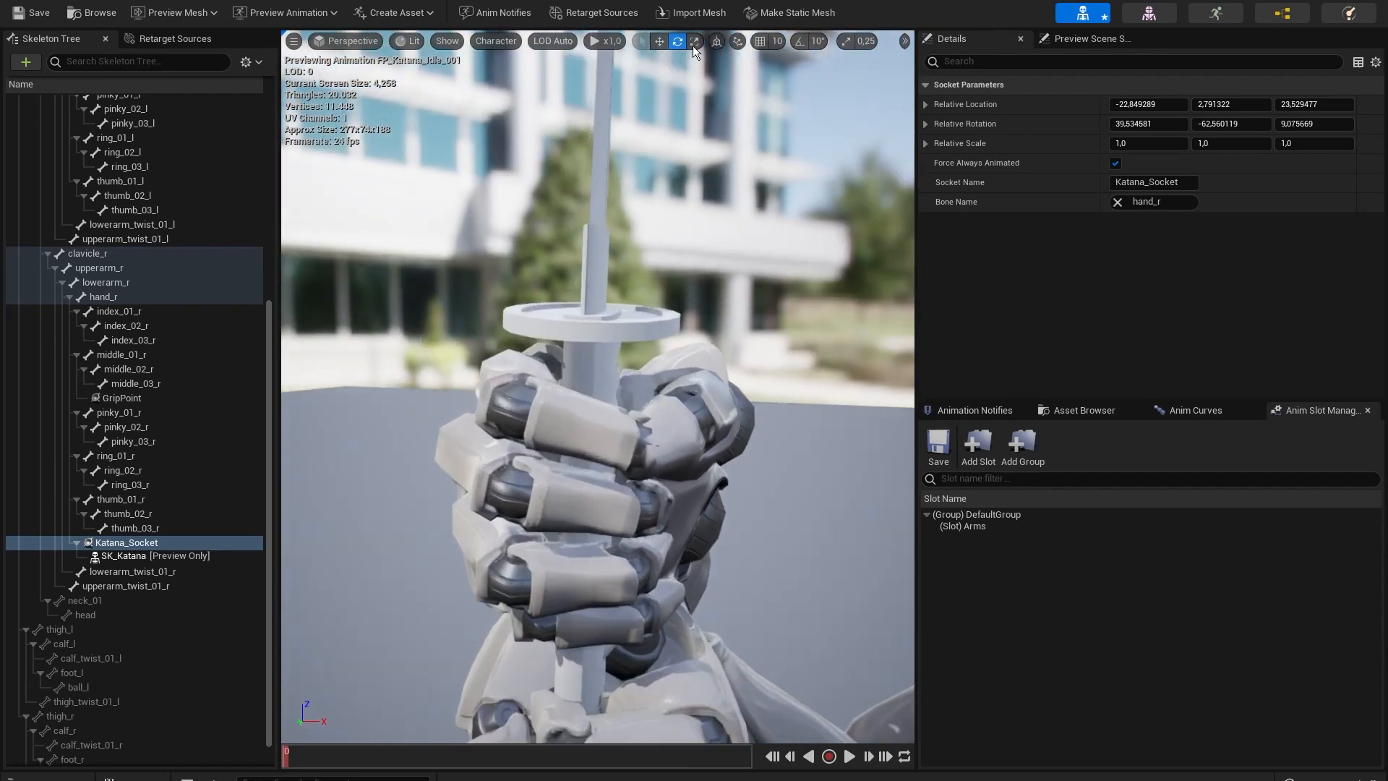
# Fine-tune Katana_Socket's placement from other viewing angles so the katana handle fits both hands.
pyautogui.moveTo(566, 220); pyautogui.dragTo(566, 220, button='right')
pyautogui.moveTo(584, 155); pyautogui.dragTo(642, 131)
pyautogui.moveTo(643, 137); pyautogui.dragTo(654, 152, button='right')
pyautogui.moveTo(599, 192); pyautogui.dragTo(599, 187)
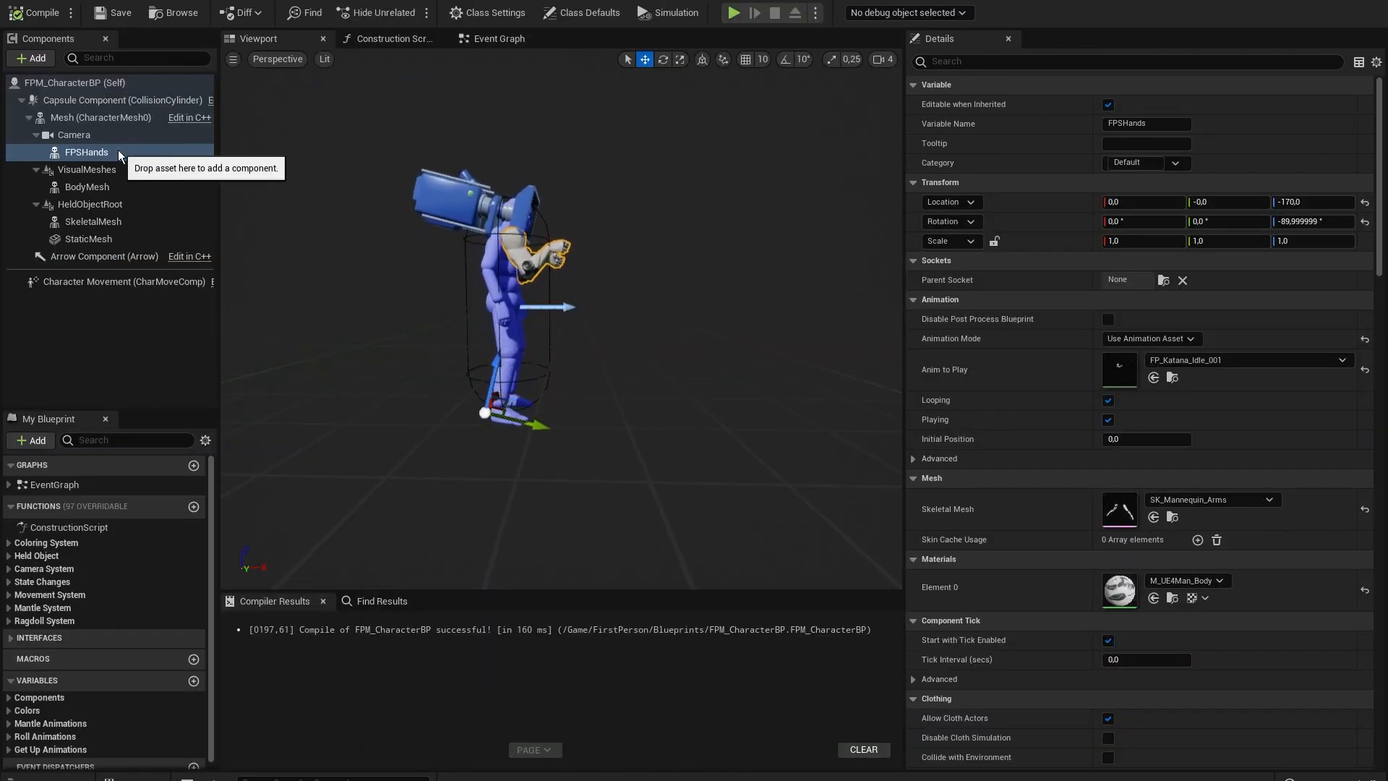
# Add a Scene component under FPSHands and name it Items.
pyautogui.click(31, 59)
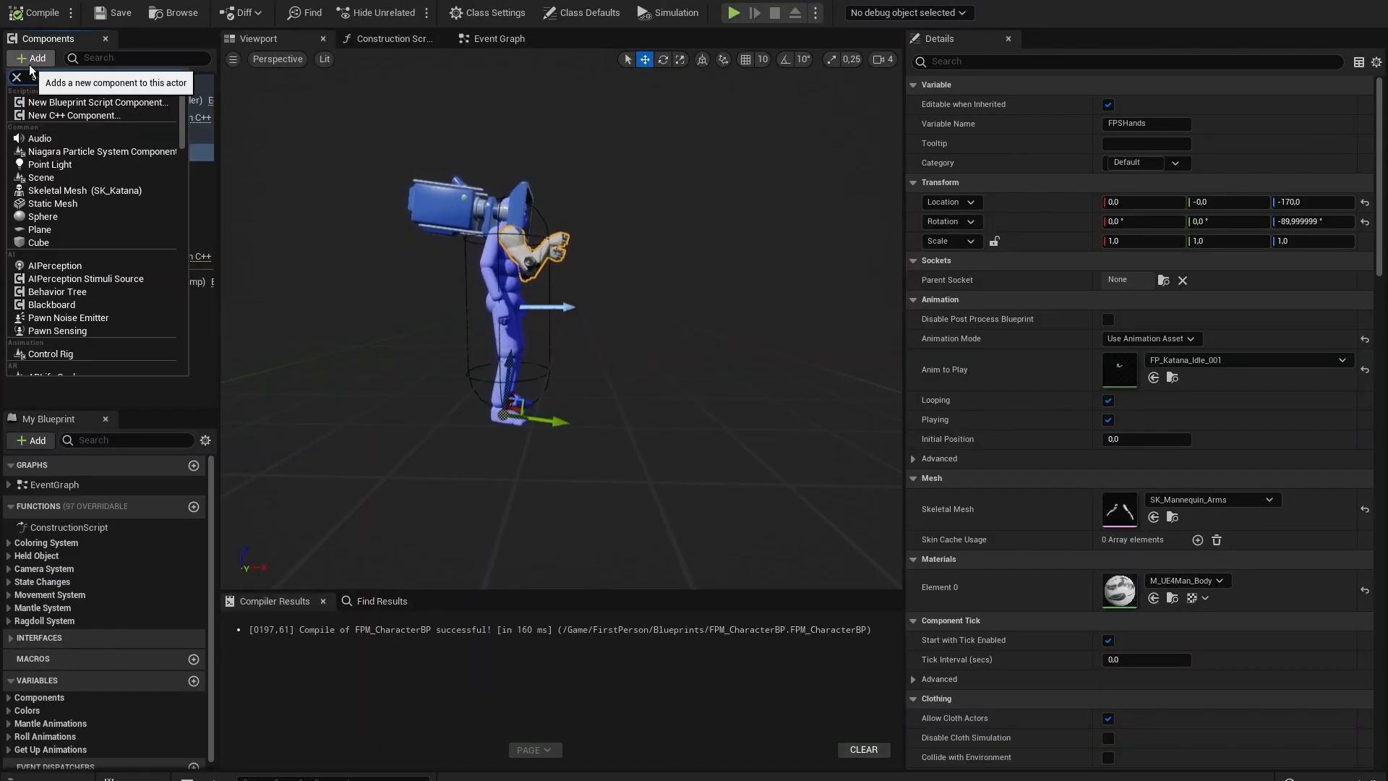
pyautogui.click(42, 177)
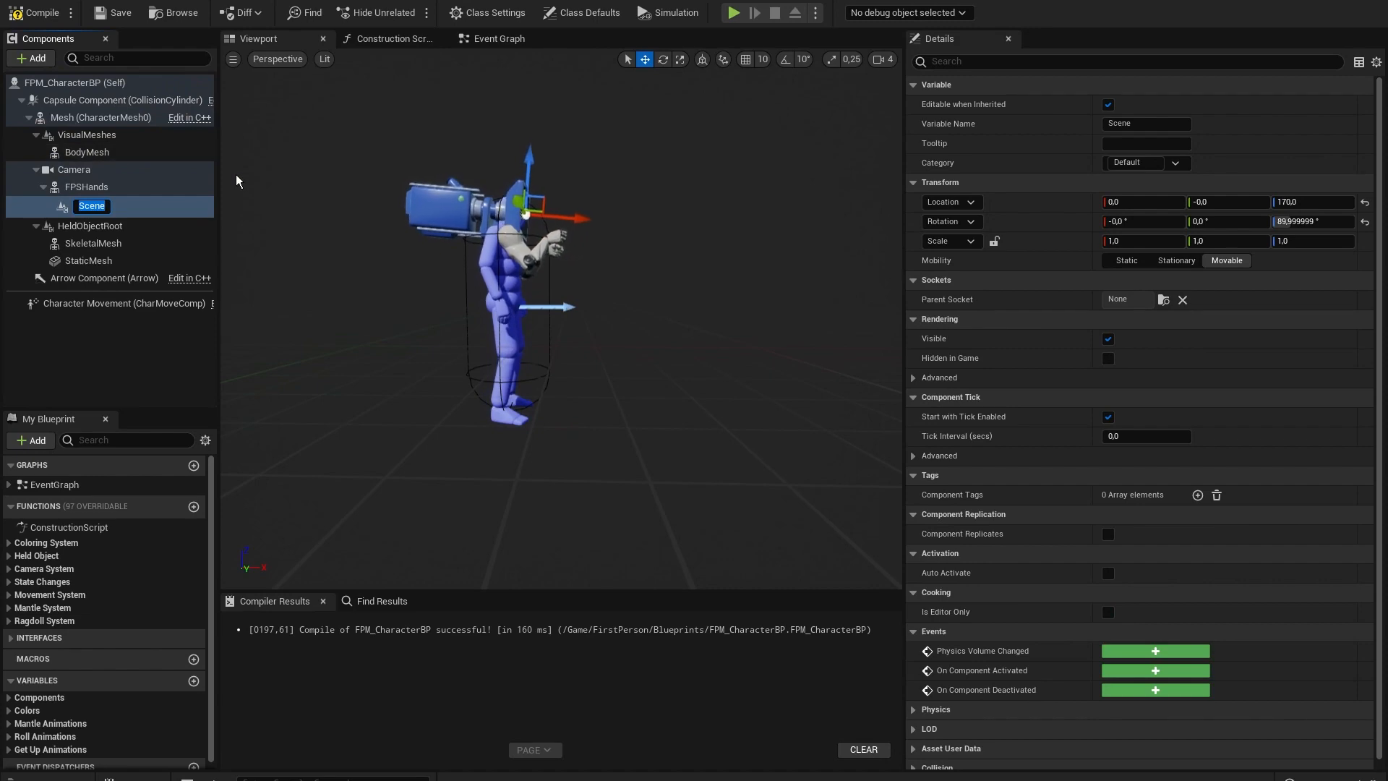
pyautogui.write('Items')
pyautogui.press('Return')
# Add a skeletal mesh component with the SK_Katana mesh under Items, keeping the name SK_Katana.
pyautogui.click(33, 63)
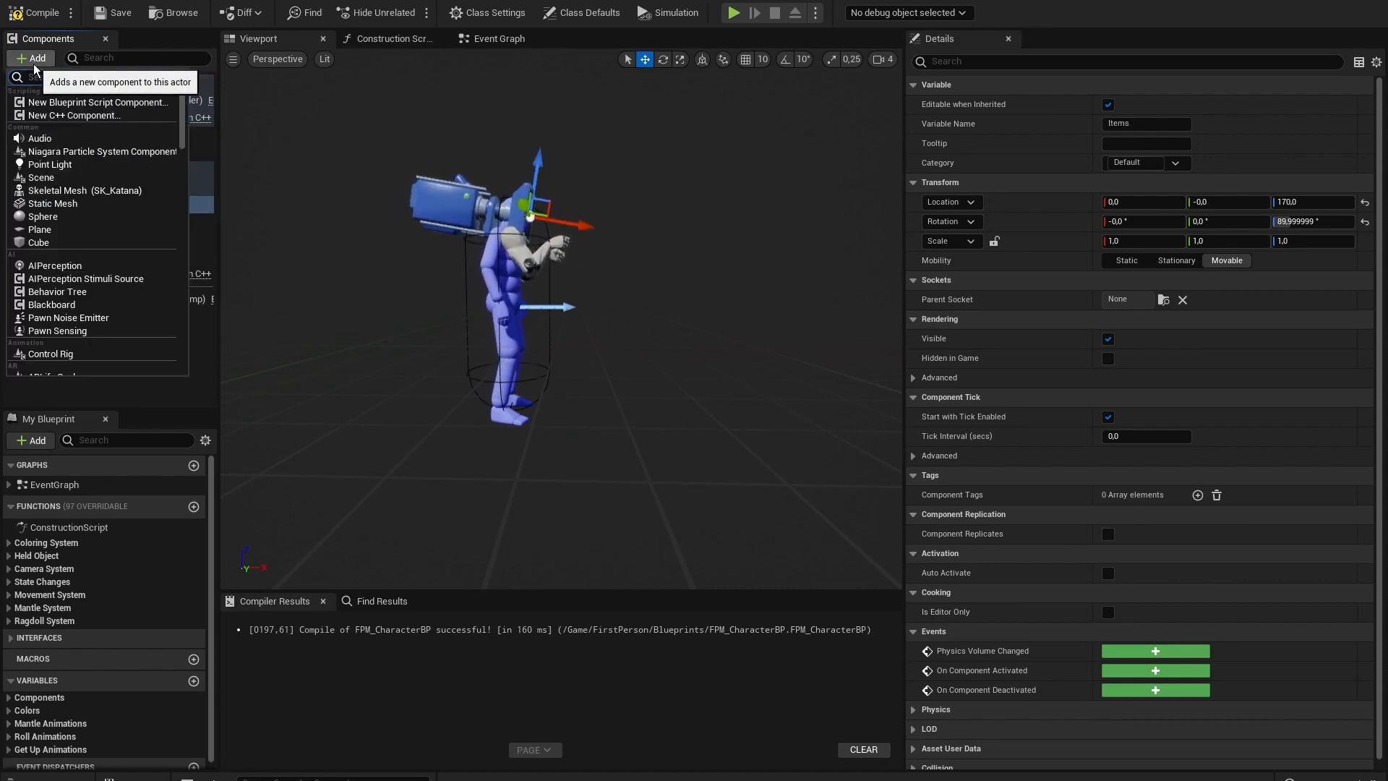
pyautogui.write('skelet')
pyautogui.click(85, 102)
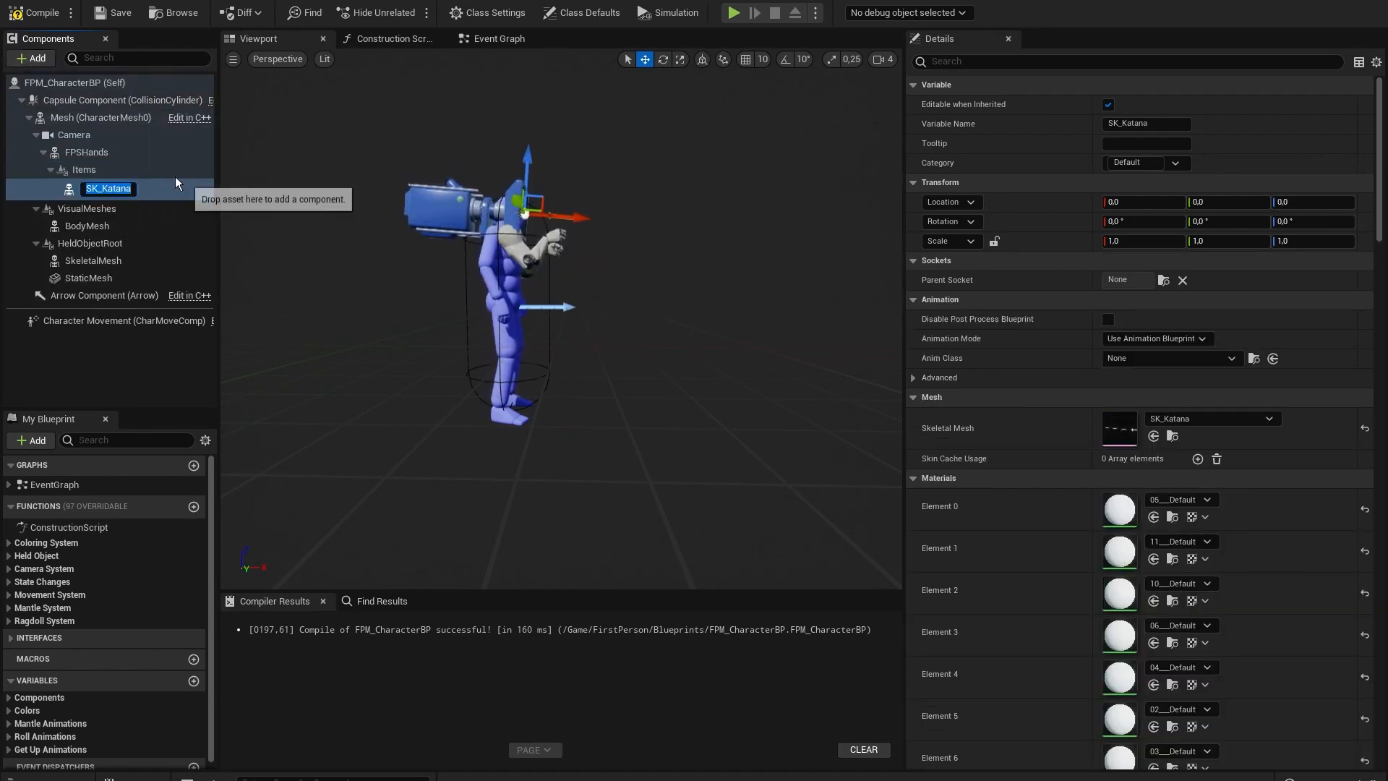
pyautogui.press('Return')
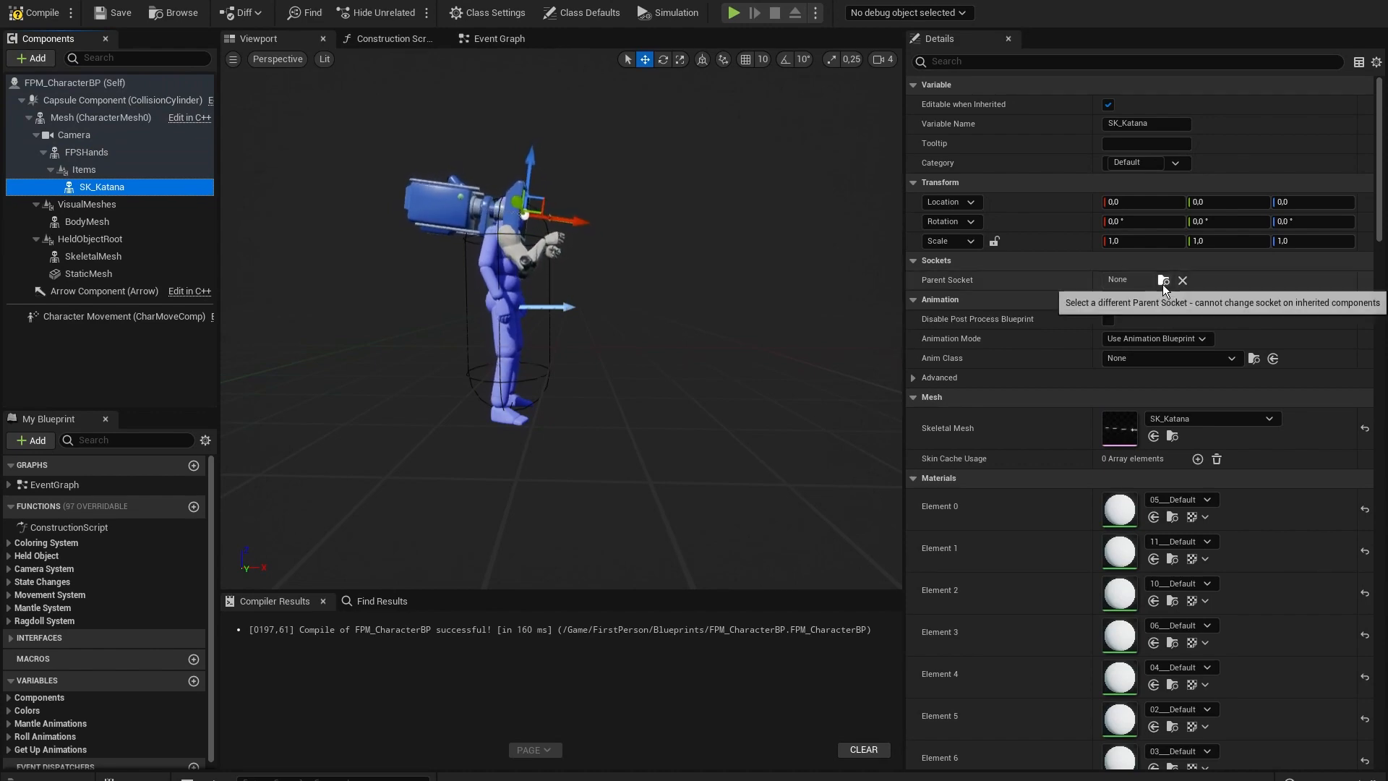
# In the Construction Script graph, insert a Sequence node between the entry node and Parent: Construction Script.
pyautogui.click(389, 38)
pyautogui.scroll(-4, 641, 270)
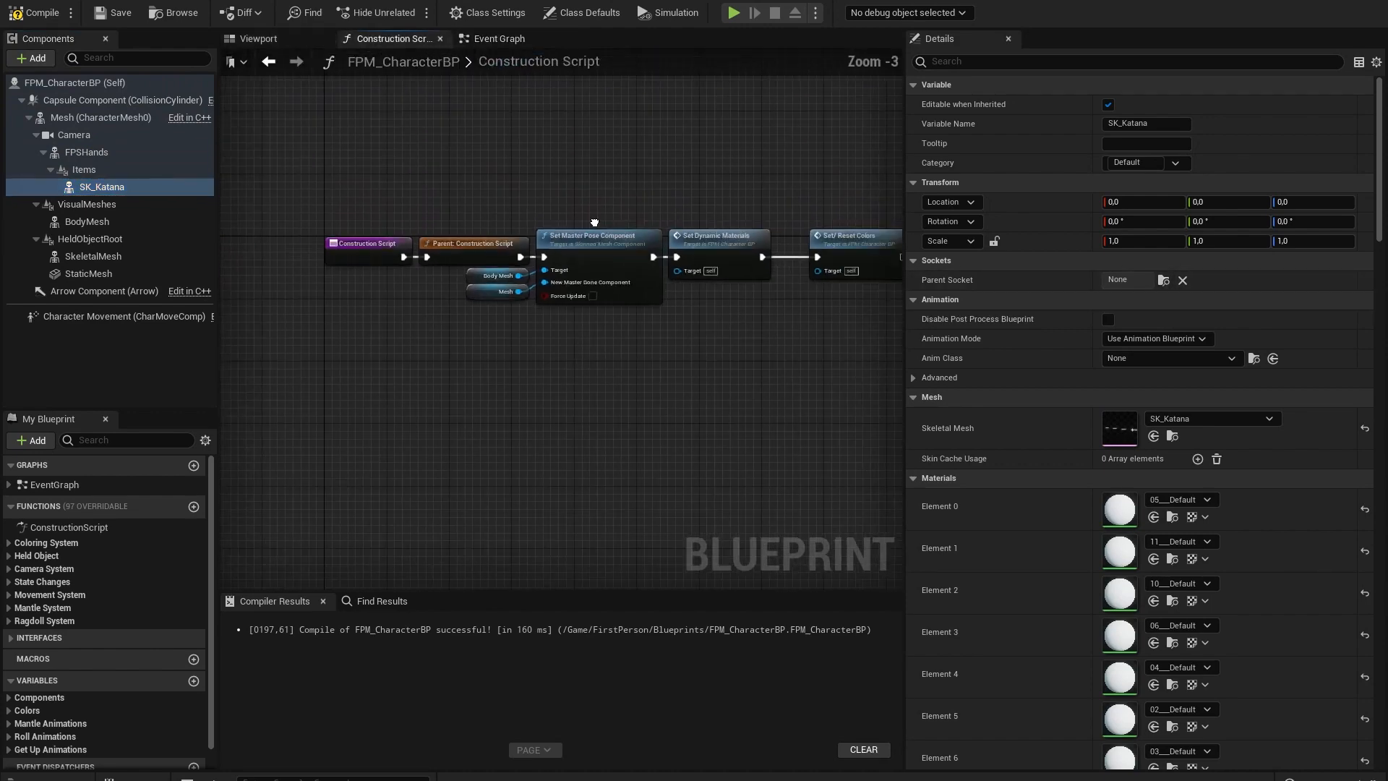
pyautogui.moveTo(460, 240); pyautogui.dragTo(484, 248)
pyautogui.moveTo(488, 248); pyautogui.dragTo(419, 256)
pyautogui.press('s')
pyautogui.click(453, 245)
pyautogui.scroll(4, 458, 250)
pyautogui.moveTo(473, 245); pyautogui.dragTo(612, 252)
# Place an SK_Katana reference, create an Attach Component To Component node from it, and run that node from the Sequence's Then 1 output.
pyautogui.moveTo(615, 271); pyautogui.dragTo(346, 194, button='right')
pyautogui.click(114, 190)
pyautogui.moveTo(113, 191); pyautogui.dragTo(438, 373)
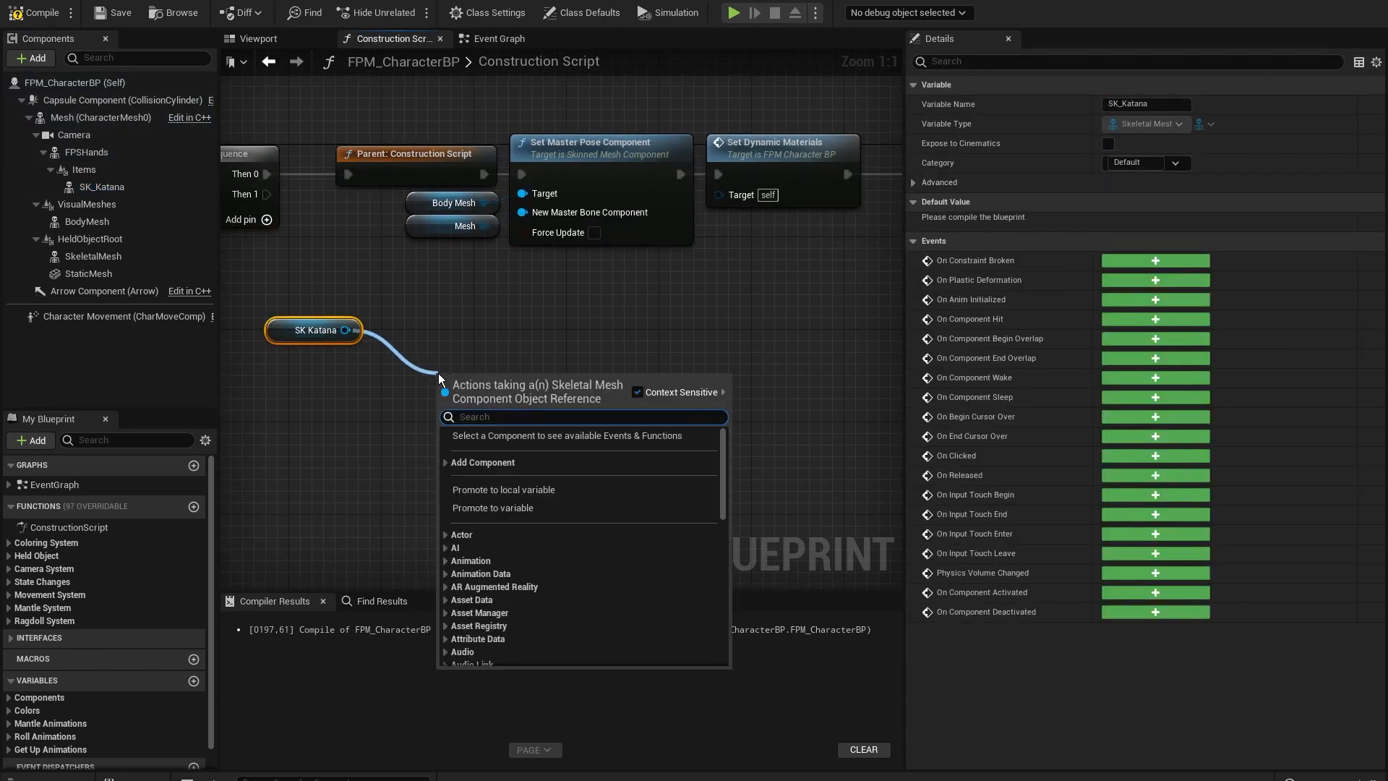
pyautogui.write('attach comp')
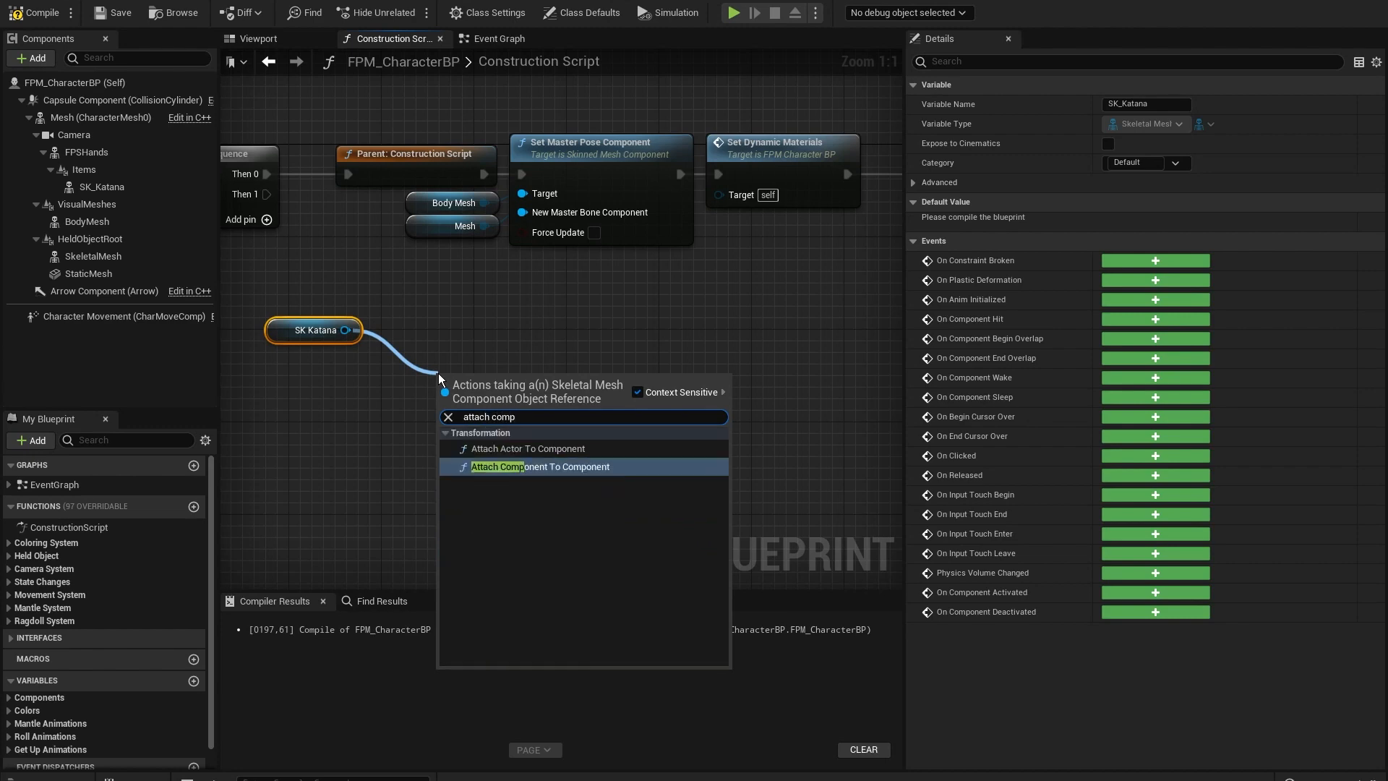
pyautogui.press('Return')
pyautogui.moveTo(452, 417); pyautogui.dragTo(267, 194)
pyautogui.moveTo(266, 194); pyautogui.dragTo(321, 190, button='right')
# Connect an FPSHands reference as the attach node's Parent and set the Socket Name to Katana_Socket.
pyautogui.moveTo(107, 149); pyautogui.dragTo(507, 449)
pyautogui.moveTo(477, 491); pyautogui.dragTo(447, 445, button='right')
pyautogui.click(561, 427)
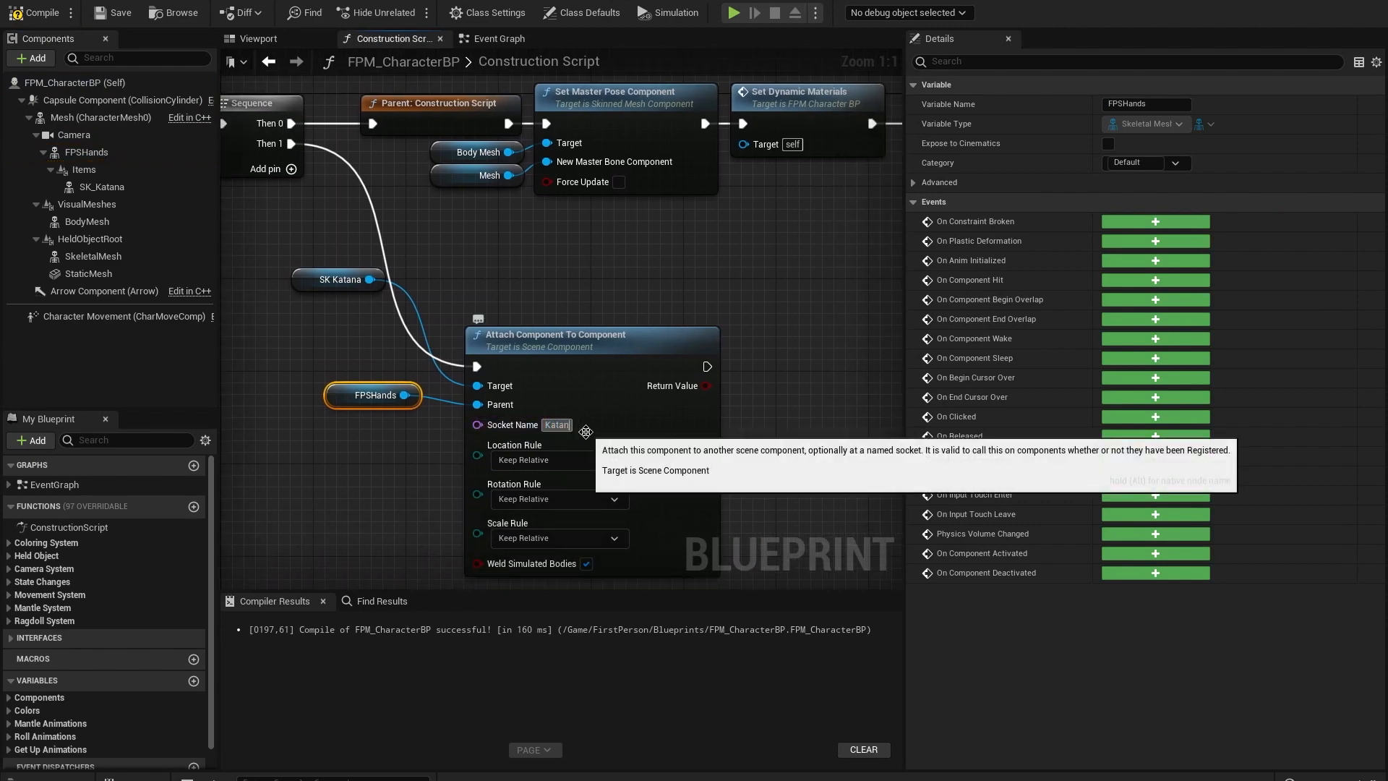
pyautogui.write('Katana_Socket')
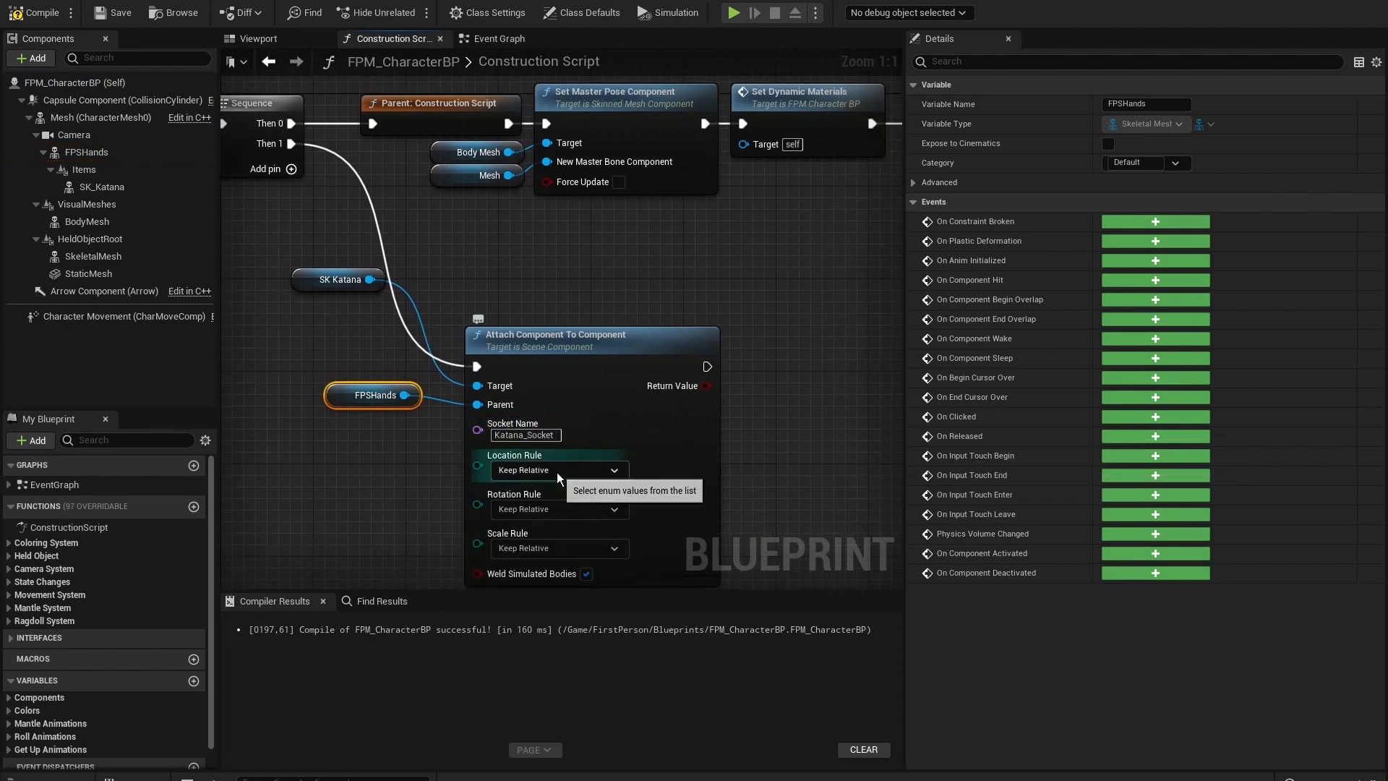
# Set the attach node's Location, Rotation and Scale Rules to Snap to Target and compile the blueprint.
pyautogui.click(553, 470)
pyautogui.click(533, 503)
pyautogui.click(549, 509)
pyautogui.click(532, 542)
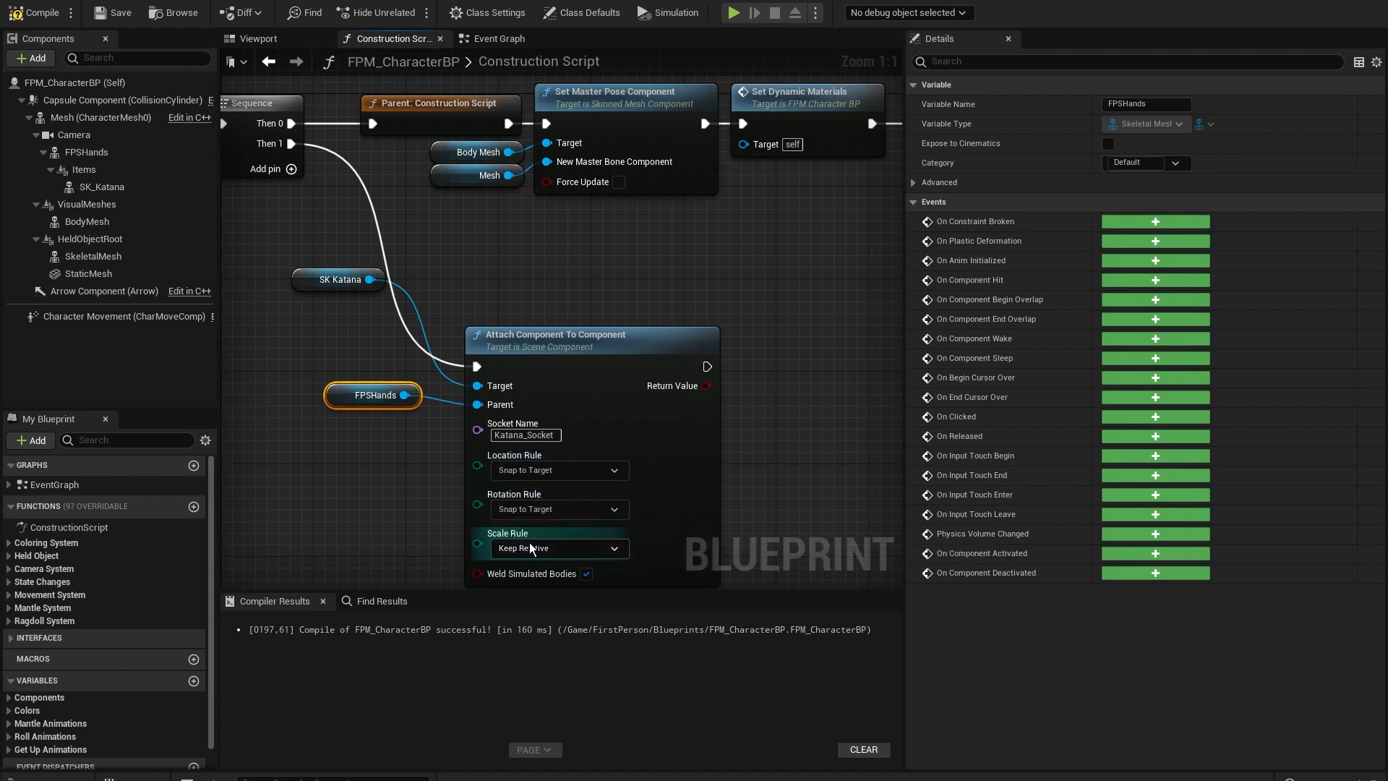
pyautogui.click(549, 548)
pyautogui.click(535, 580)
pyautogui.click(34, 13)
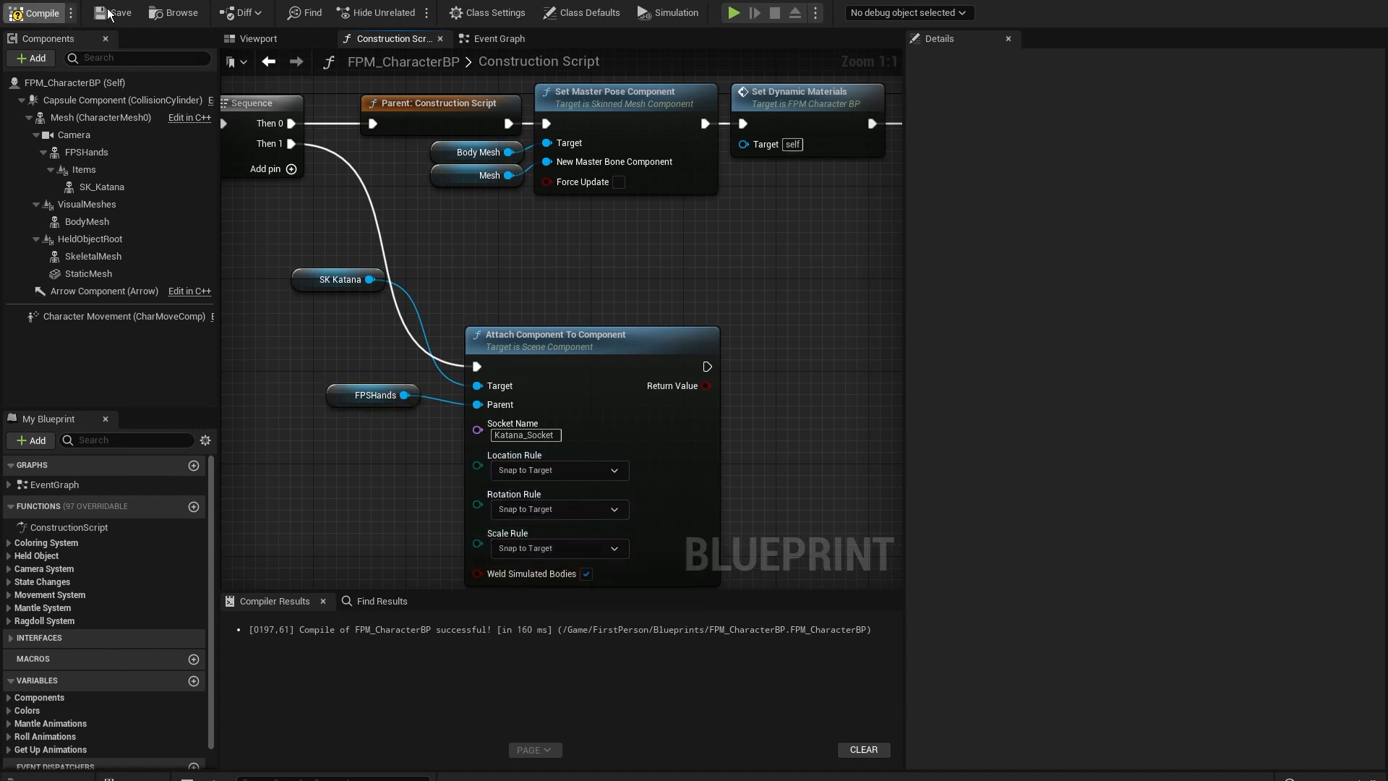
# Play the level in full screen with the HUD controls list hidden to check the katana in the first-person hands.
pyautogui.click(86, 1)
pyautogui.click(311, 14)
pyautogui.press('F11')
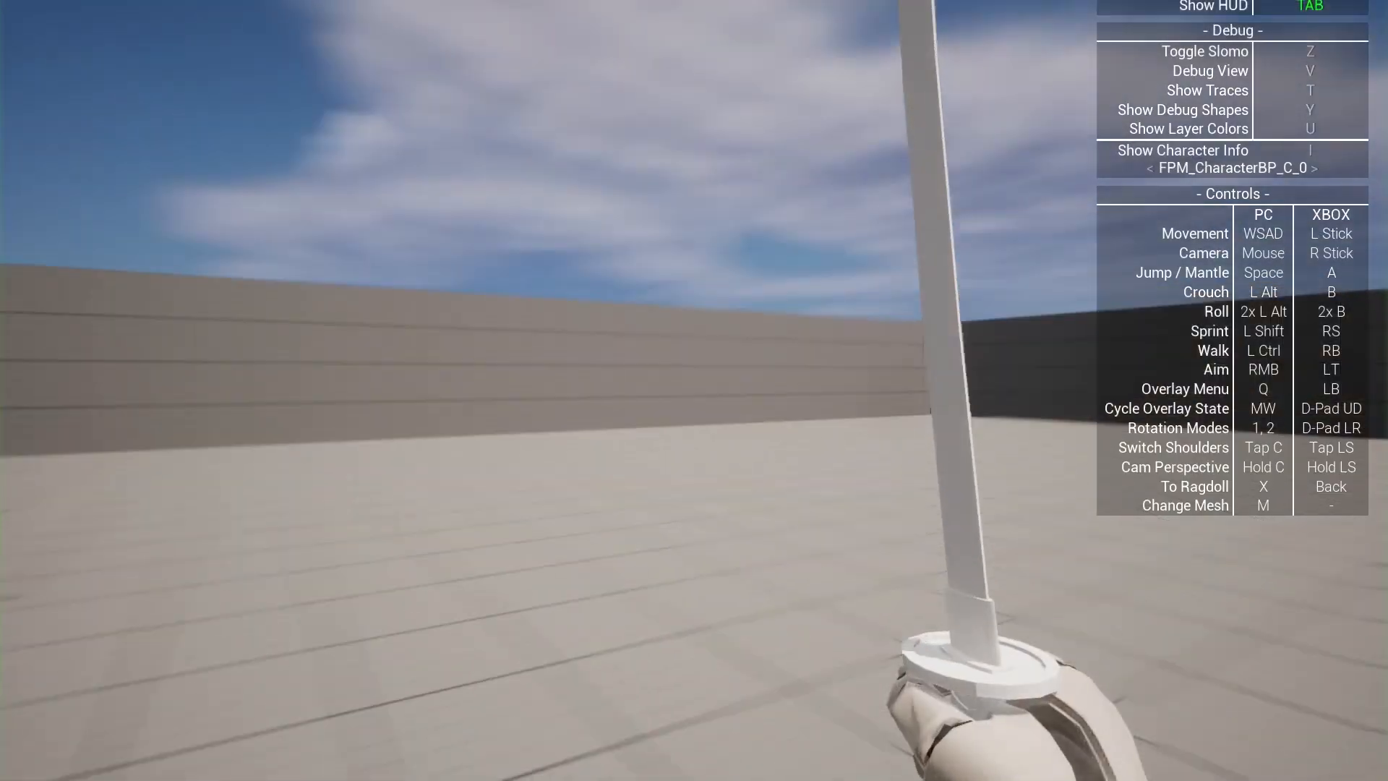
pyautogui.press('Tab')
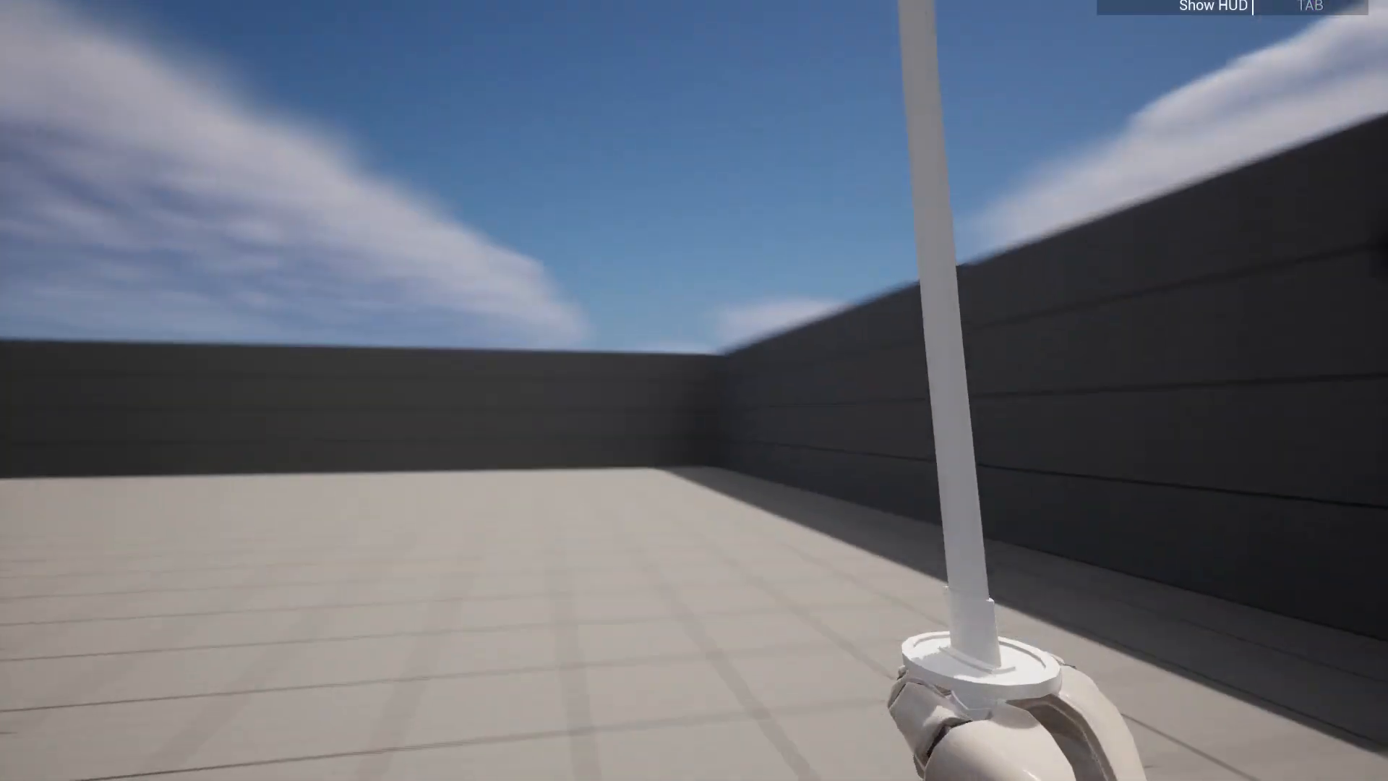